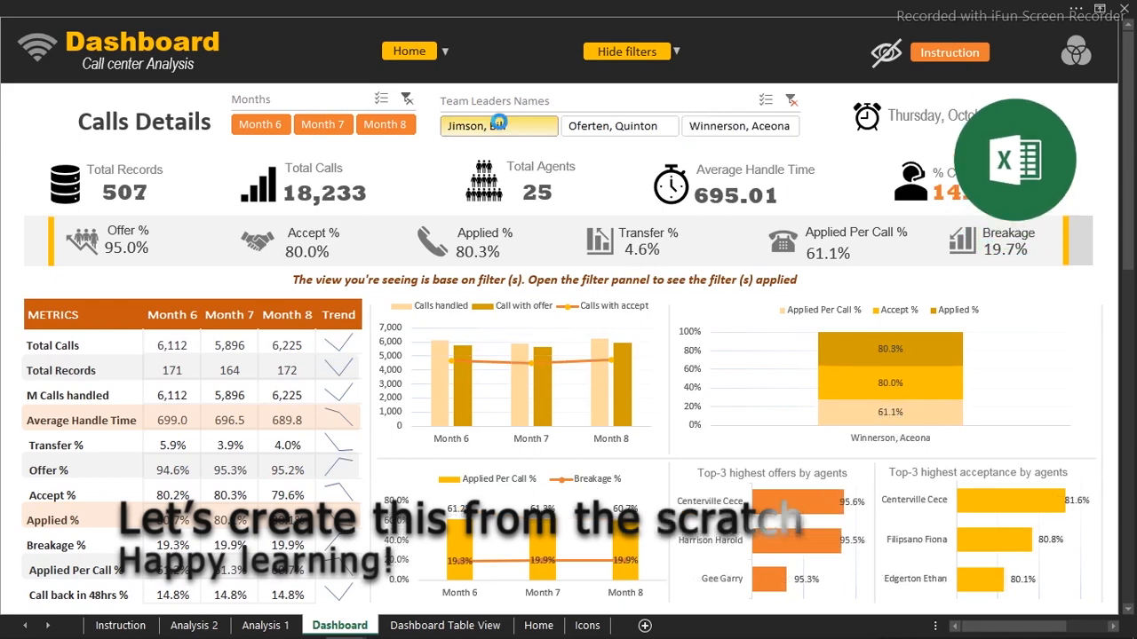
View the dashboard's Home page, then browse the agent table view
{"action": "left_click", "coordinate": [410, 51]}
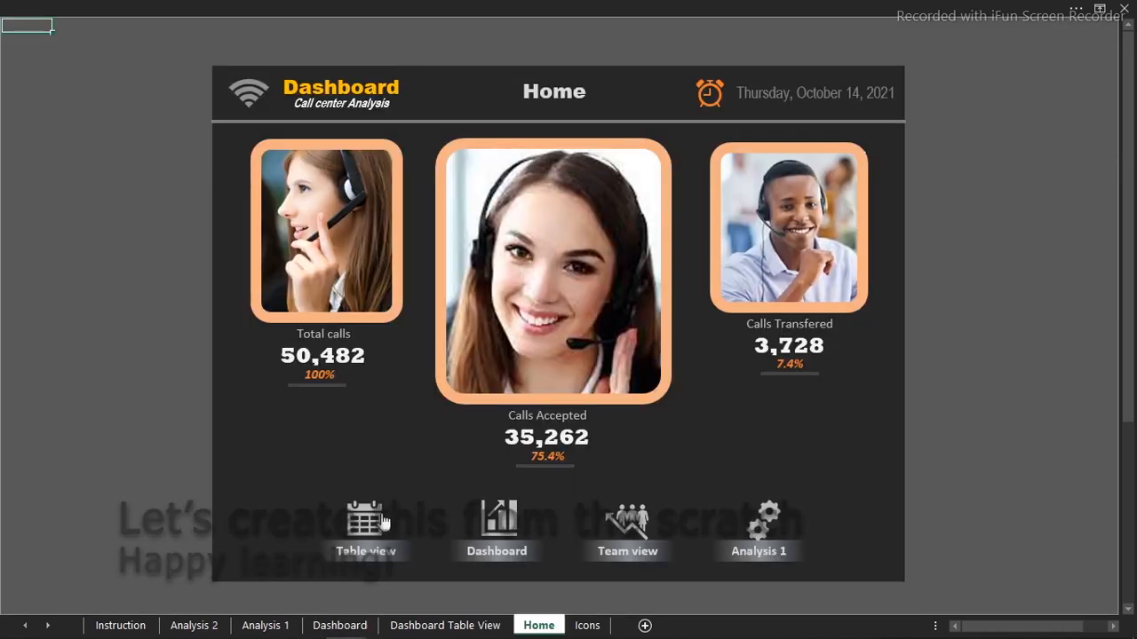
{"action": "left_click", "coordinate": [360, 524]}
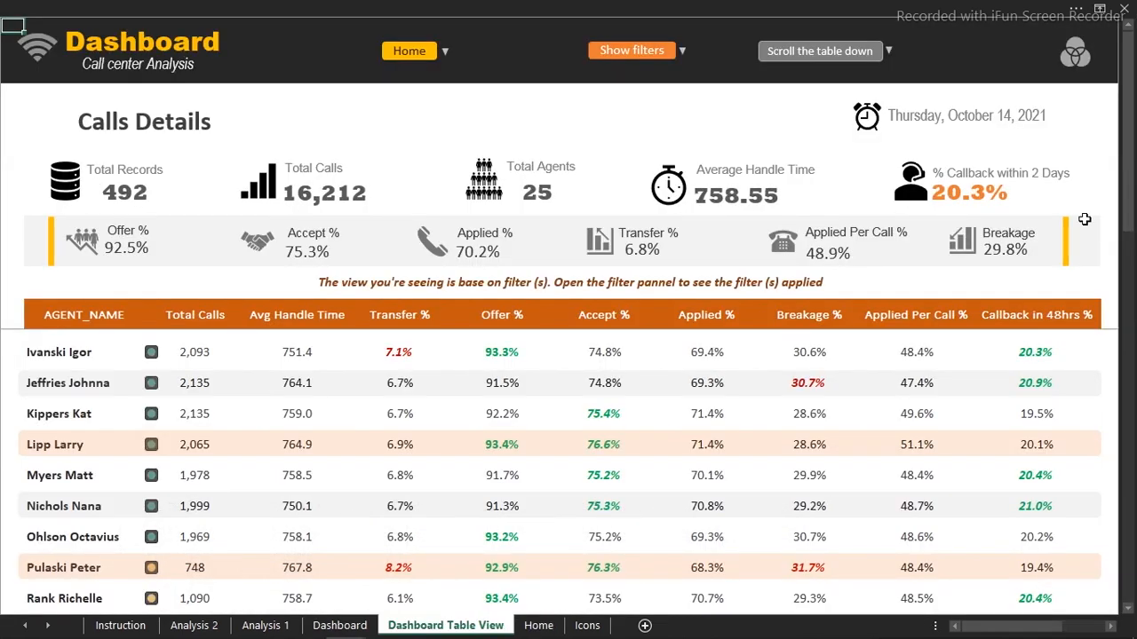
{"action": "scroll", "coordinate": [360, 524], "scroll_direction": "down", "scroll_amount": 5}
{"action": "scroll", "coordinate": [569, 462], "scroll_direction": "down", "scroll_amount": 5}
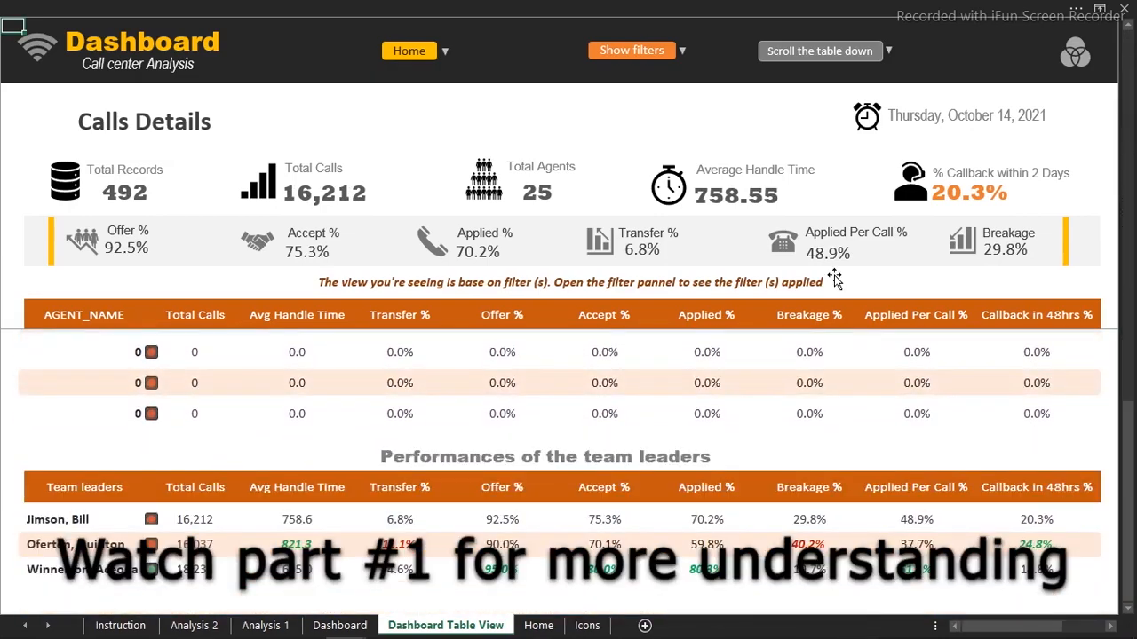
Filter the dashboard by the second and third team leaders, clear the filter, and return Home
{"action": "left_click", "coordinate": [636, 54]}
{"action": "left_click", "coordinate": [604, 127]}
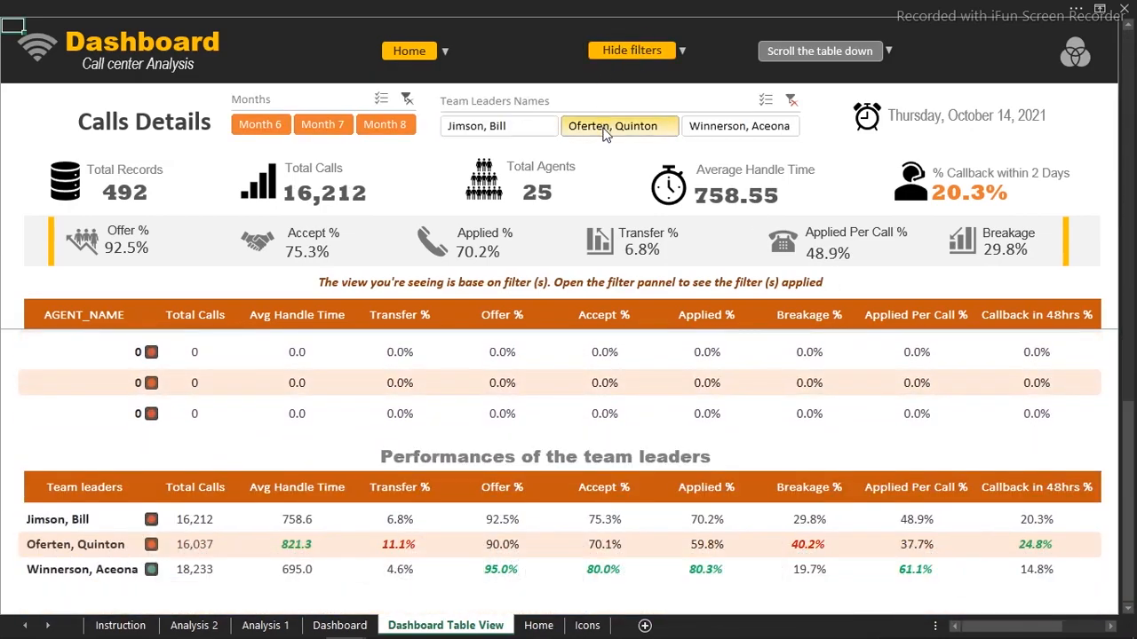
{"action": "left_click", "coordinate": [718, 126]}
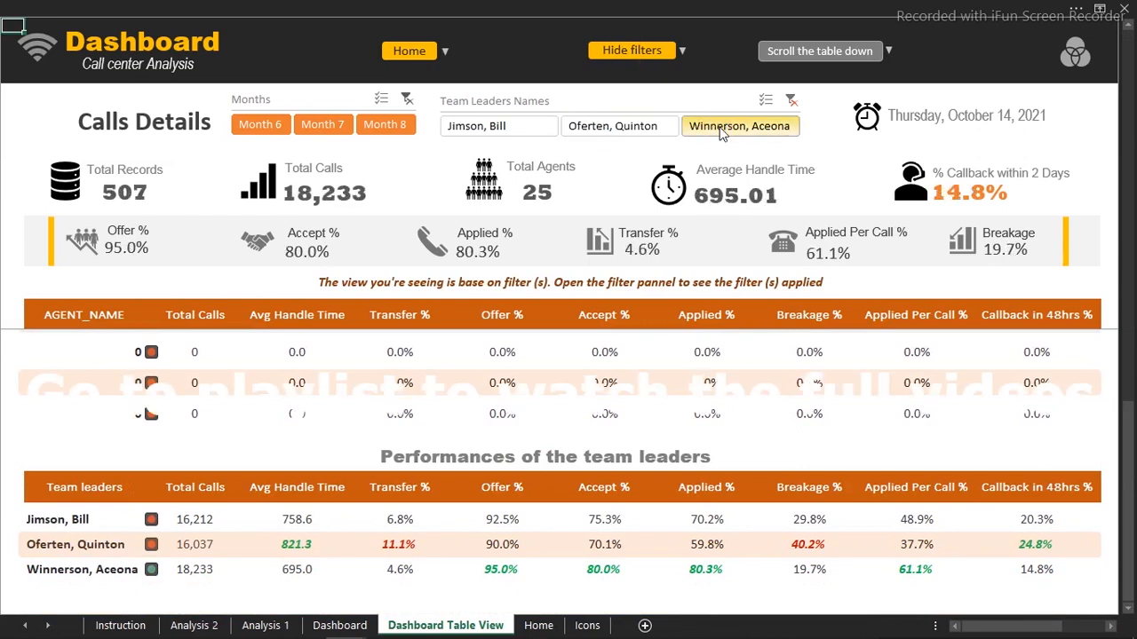
{"action": "left_click", "coordinate": [791, 102]}
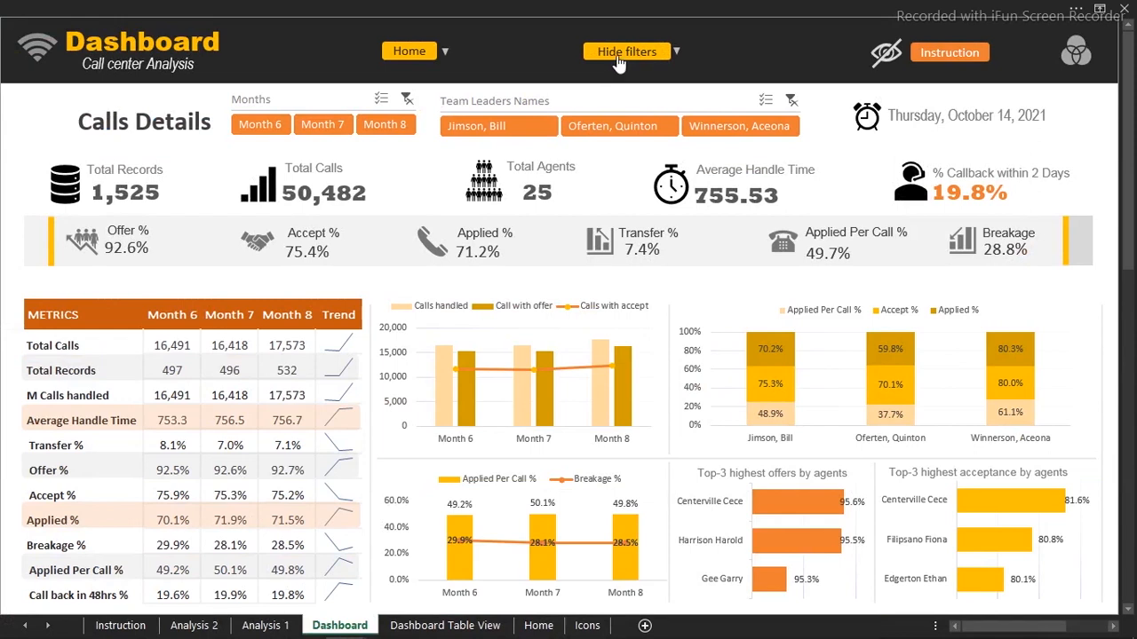
{"action": "left_click", "coordinate": [619, 55]}
{"action": "left_click", "coordinate": [416, 53]}
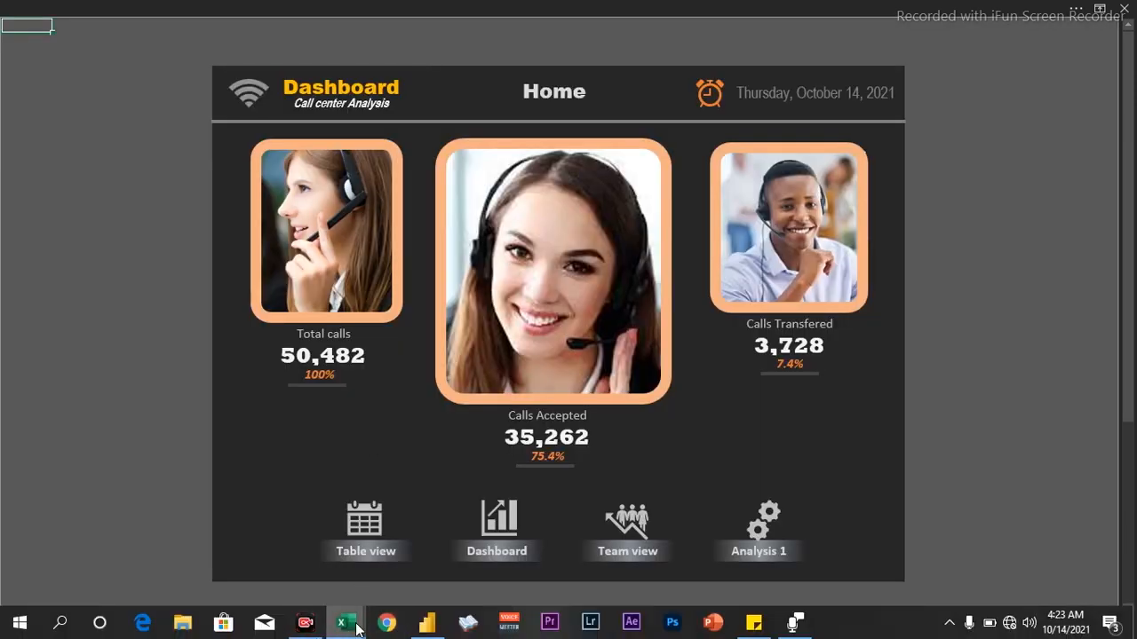
Switch to the Youtube lesson.xlsm workbook and show its Dashboard sheet
{"action": "mouse_move", "coordinate": [346, 624]}
{"action": "left_click", "coordinate": [394, 558]}
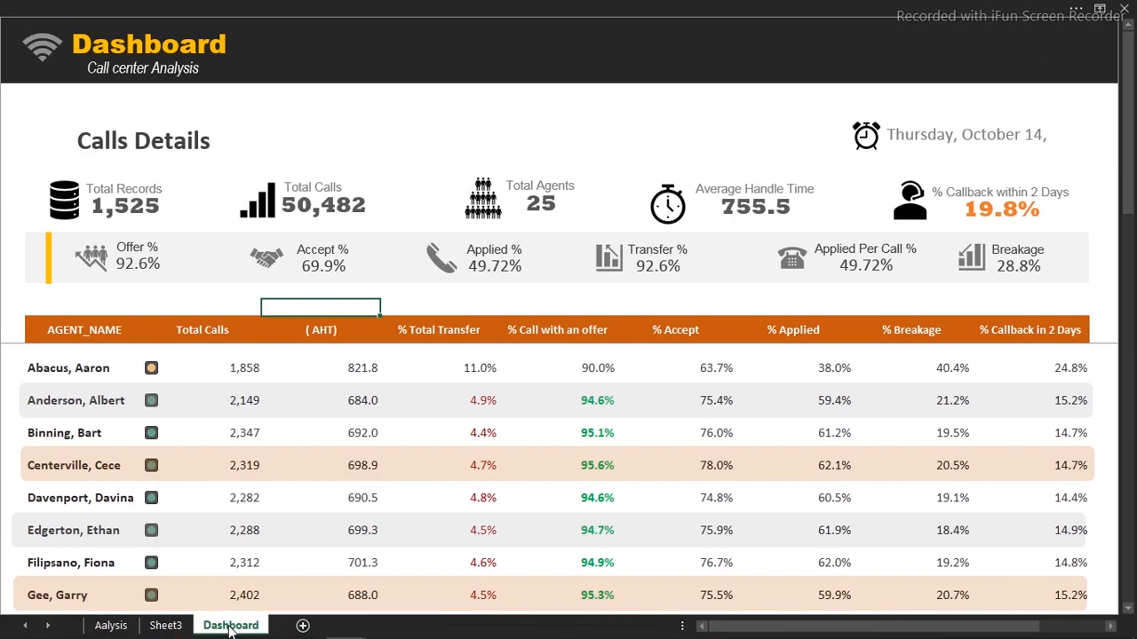
{"action": "left_click", "coordinate": [518, 109]}
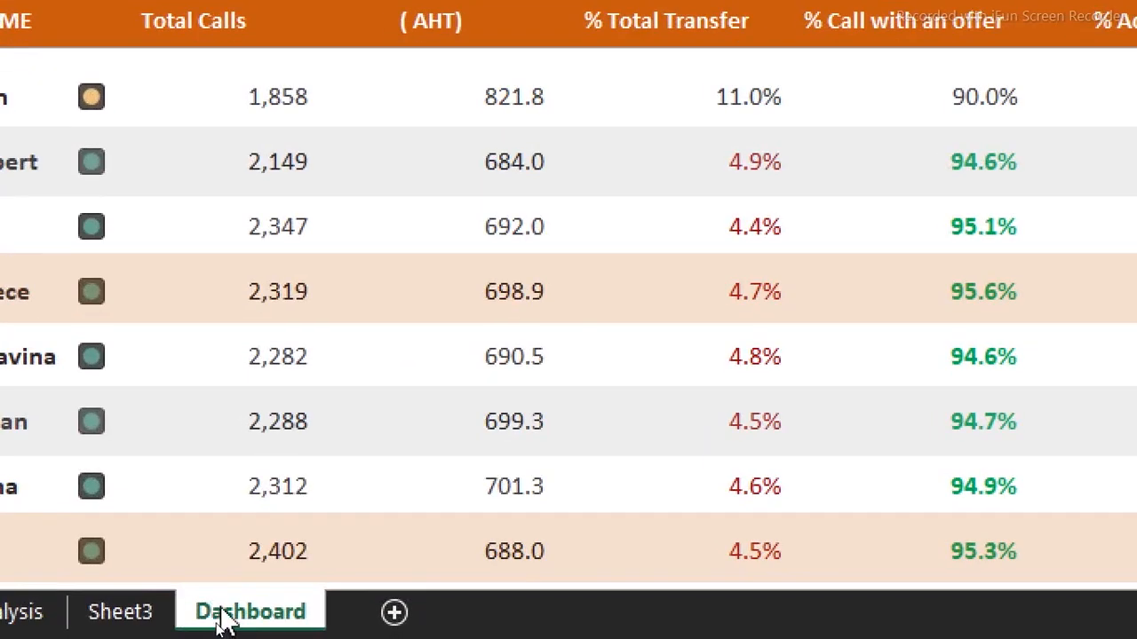
Copy the Dashboard sheet to a new tab and keep the name Dashboard (2)
{"action": "right_click", "coordinate": [223, 619]}
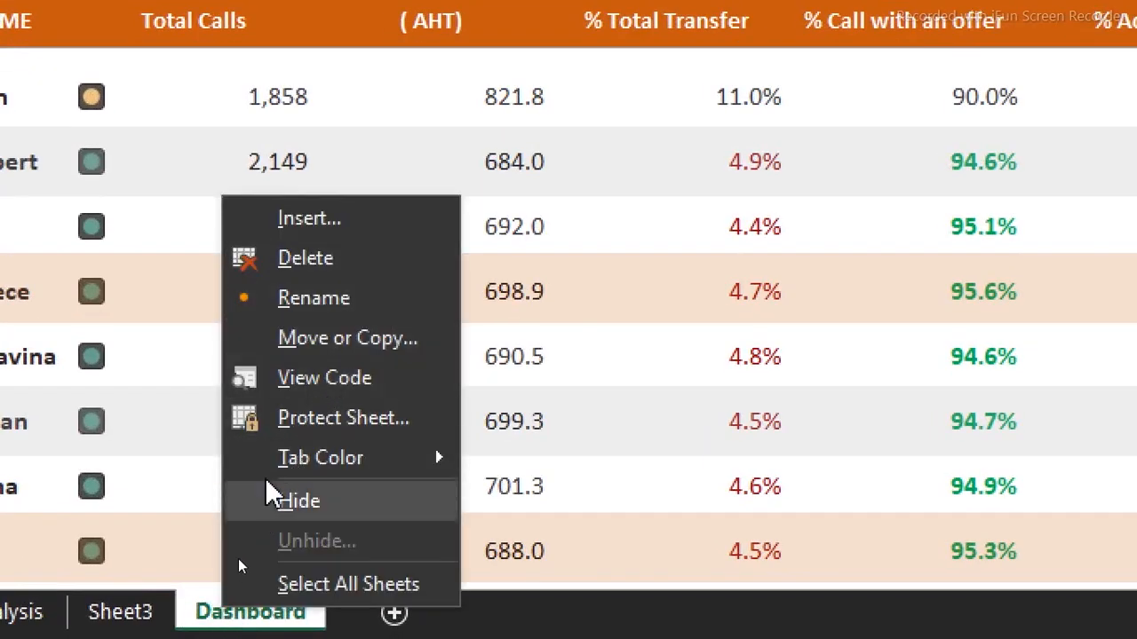
{"action": "left_click", "coordinate": [207, 624]}
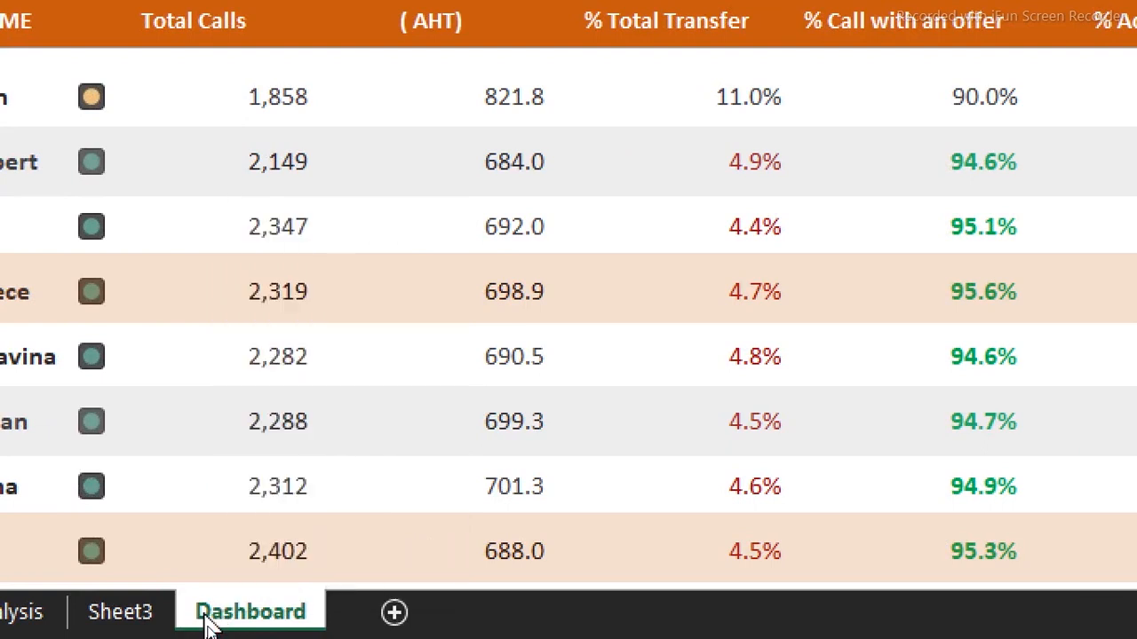
{"action": "mouse_move", "coordinate": [206, 622]}
{"action": "left_mouse_down"}
{"action": "mouse_move", "coordinate": [366, 588]}
{"action": "mouse_move", "coordinate": [393, 619]}
{"action": "left_mouse_up"}
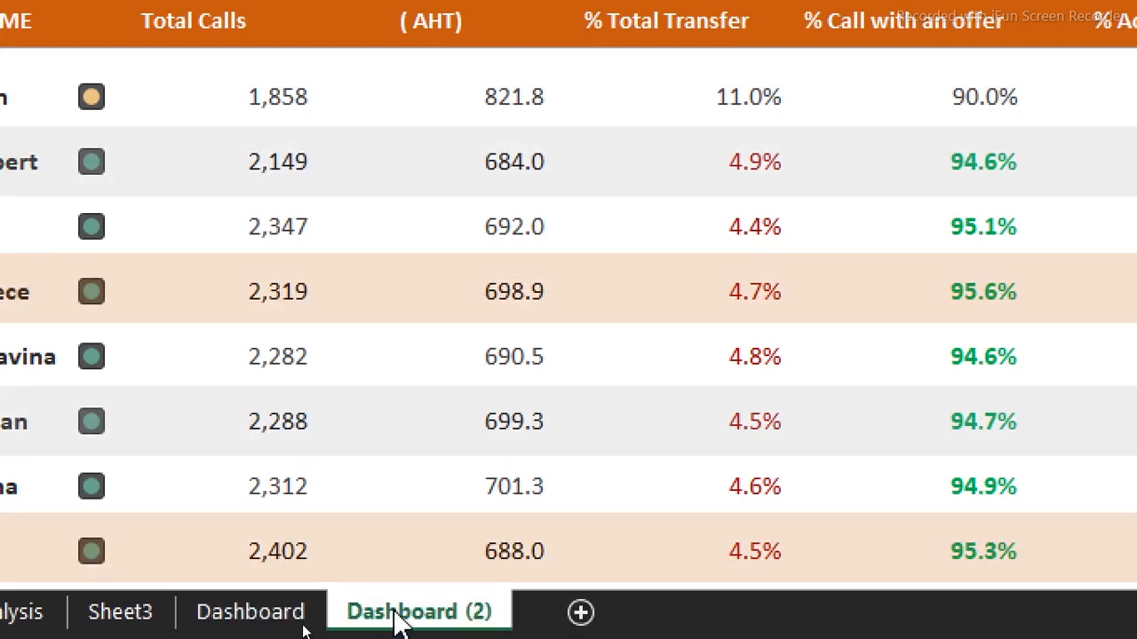
{"action": "double_click", "coordinate": [398, 617]}
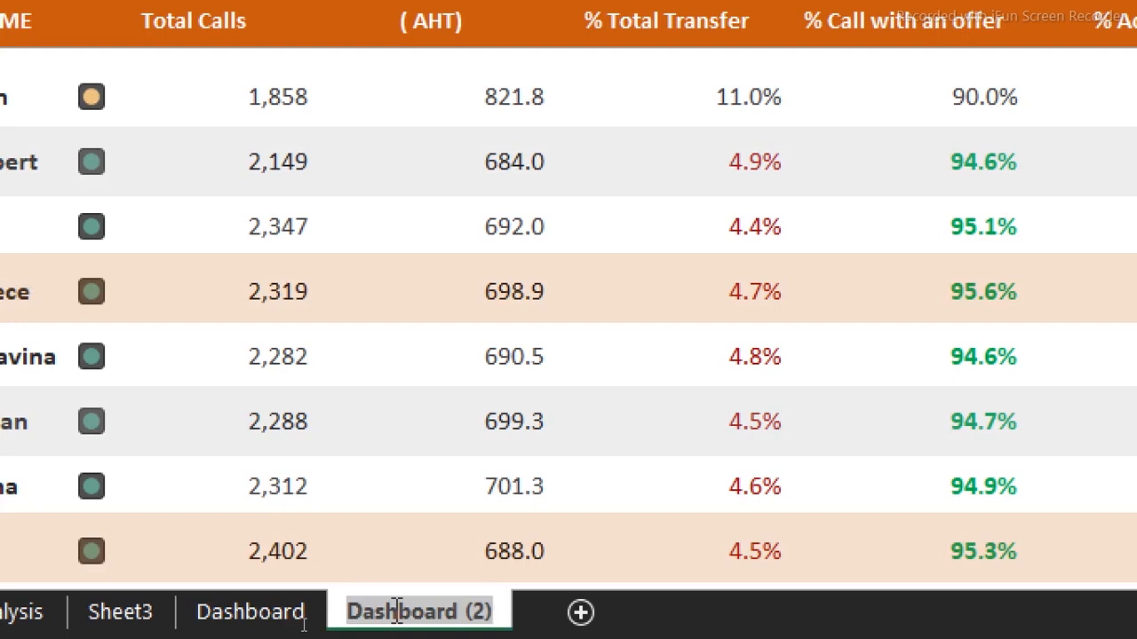
{"action": "key", "text": "Return"}
{"action": "left_click", "coordinate": [471, 444]}
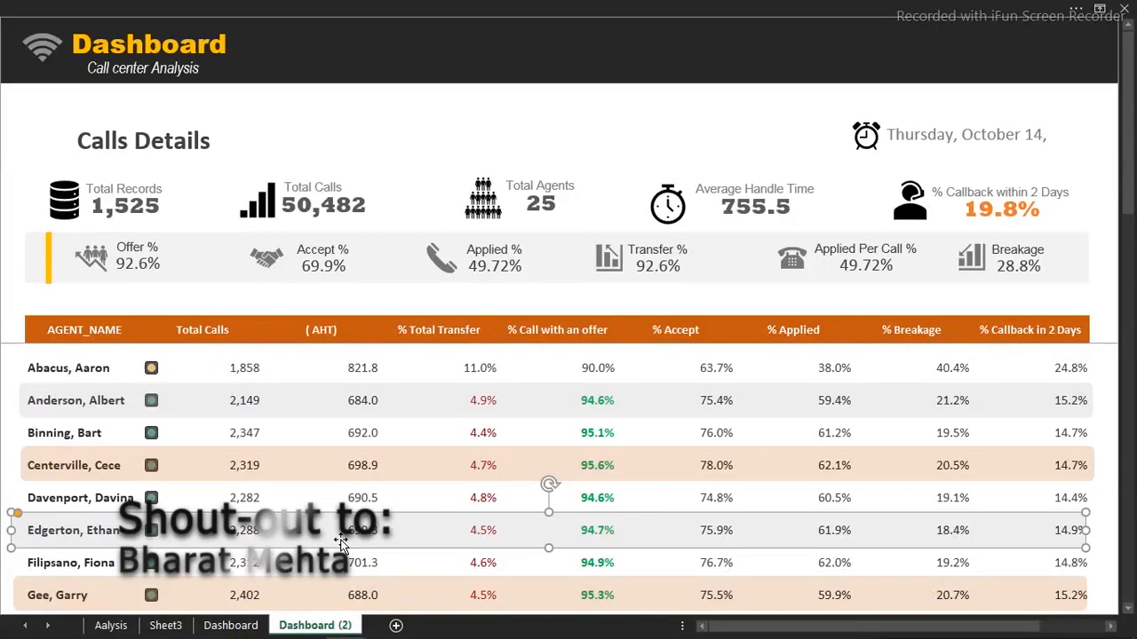
Reset the agent table cells on Dashboard (2) to the Normal cell style
{"action": "left_click_drag", "start_coordinate": [50, 329], "coordinate": [1072, 637]}
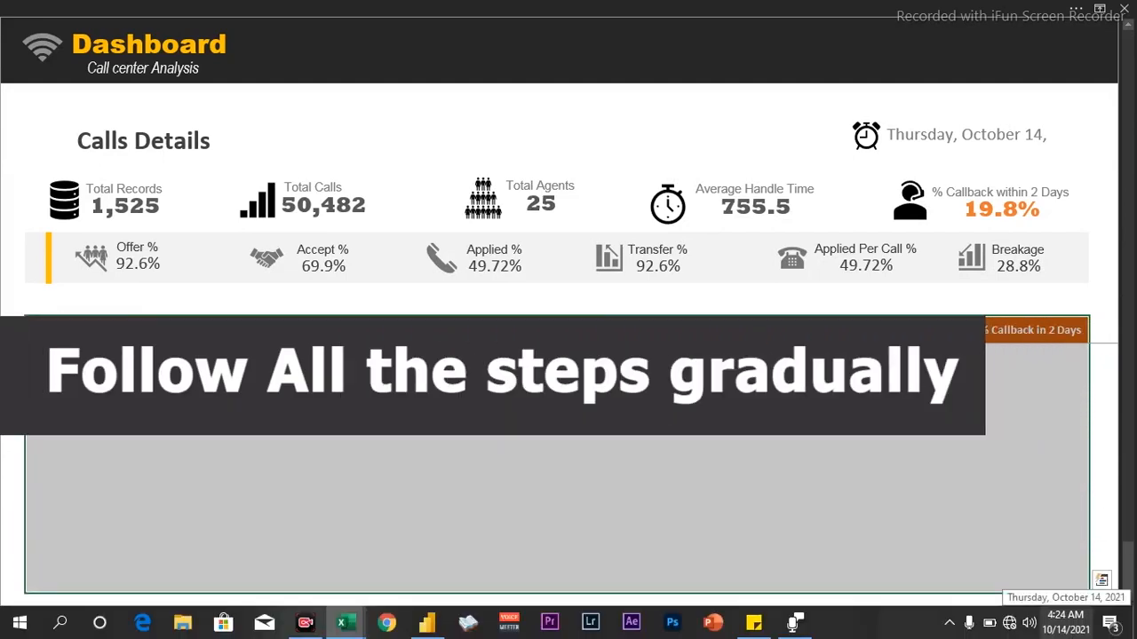
{"action": "scroll", "coordinate": [1113, 109], "scroll_direction": "up", "scroll_amount": 8}
{"action": "scroll", "coordinate": [1113, 108], "scroll_direction": "down", "scroll_amount": 5}
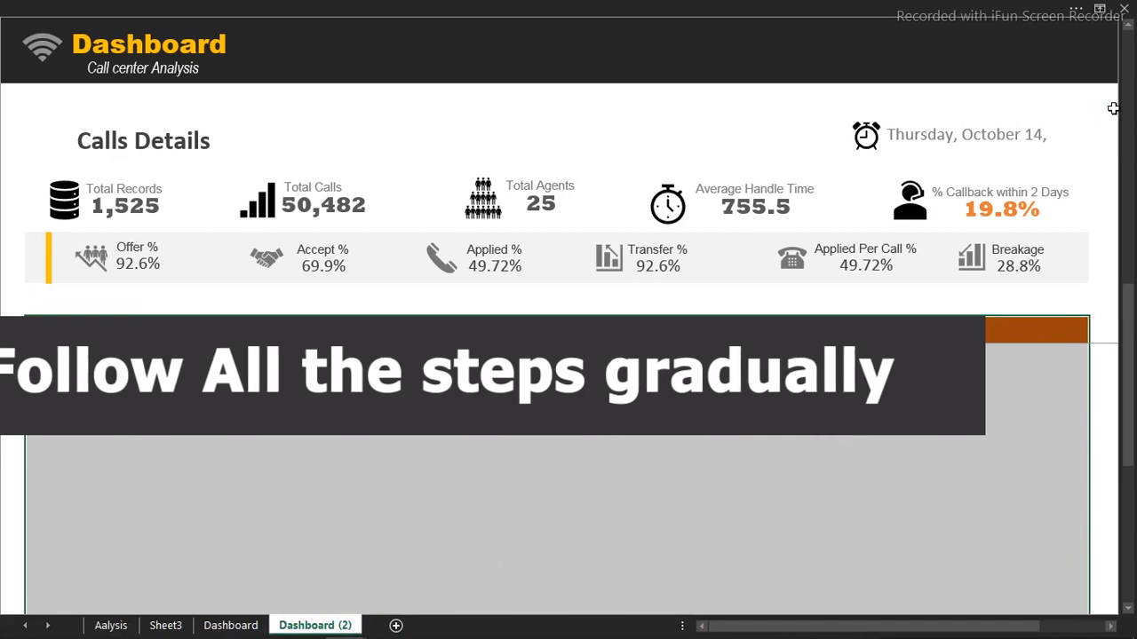
{"action": "left_click", "coordinate": [855, 8]}
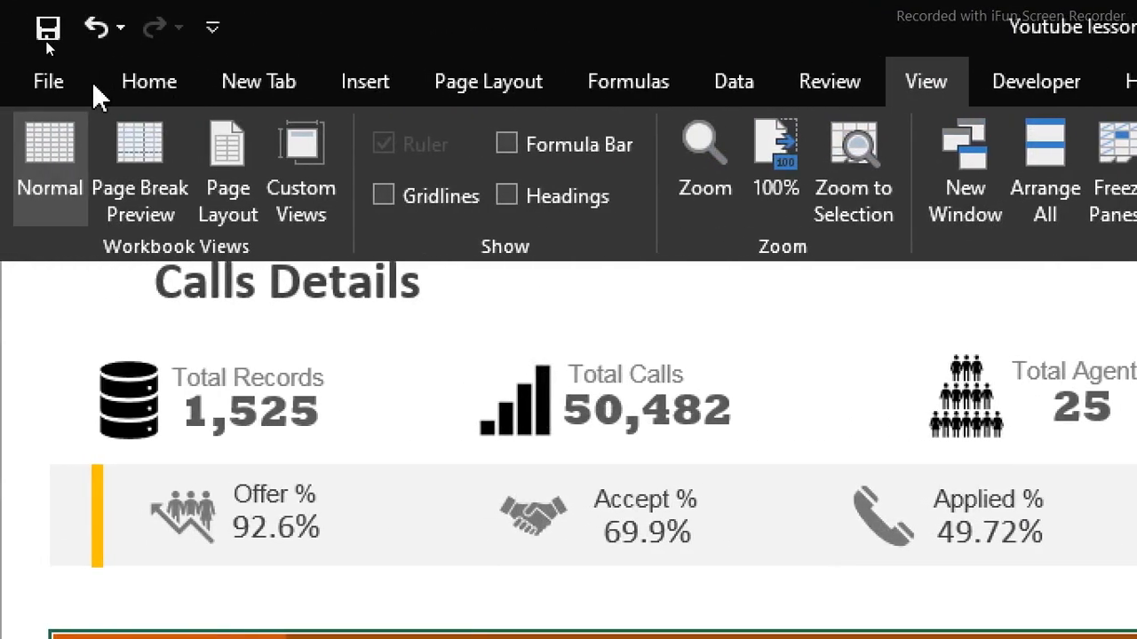
{"action": "left_click", "coordinate": [129, 80]}
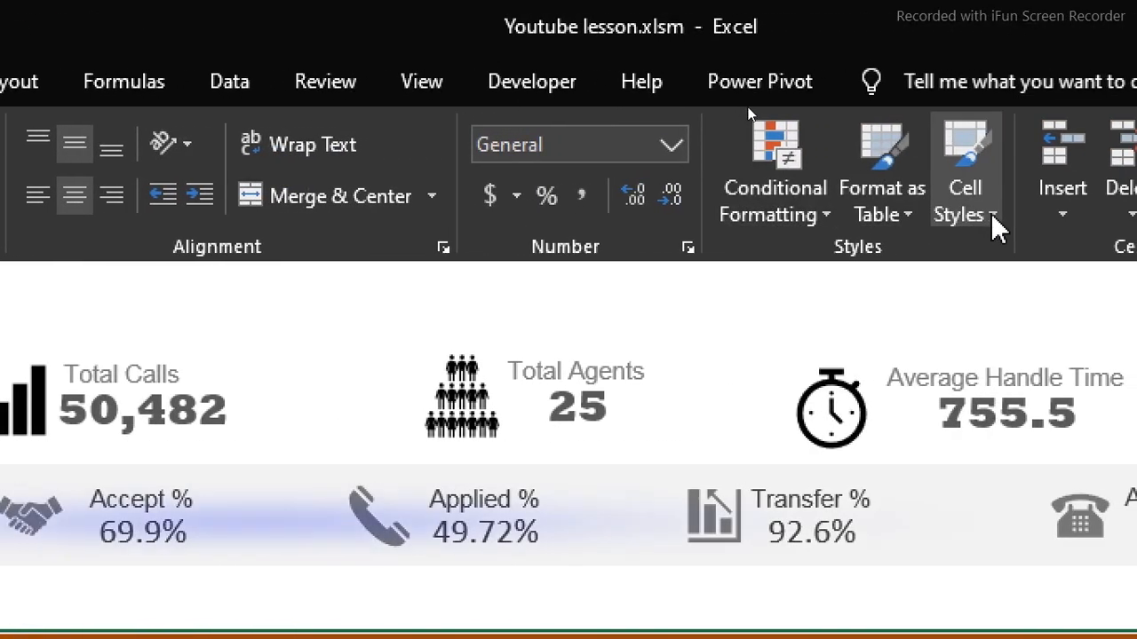
{"action": "left_click", "coordinate": [996, 227]}
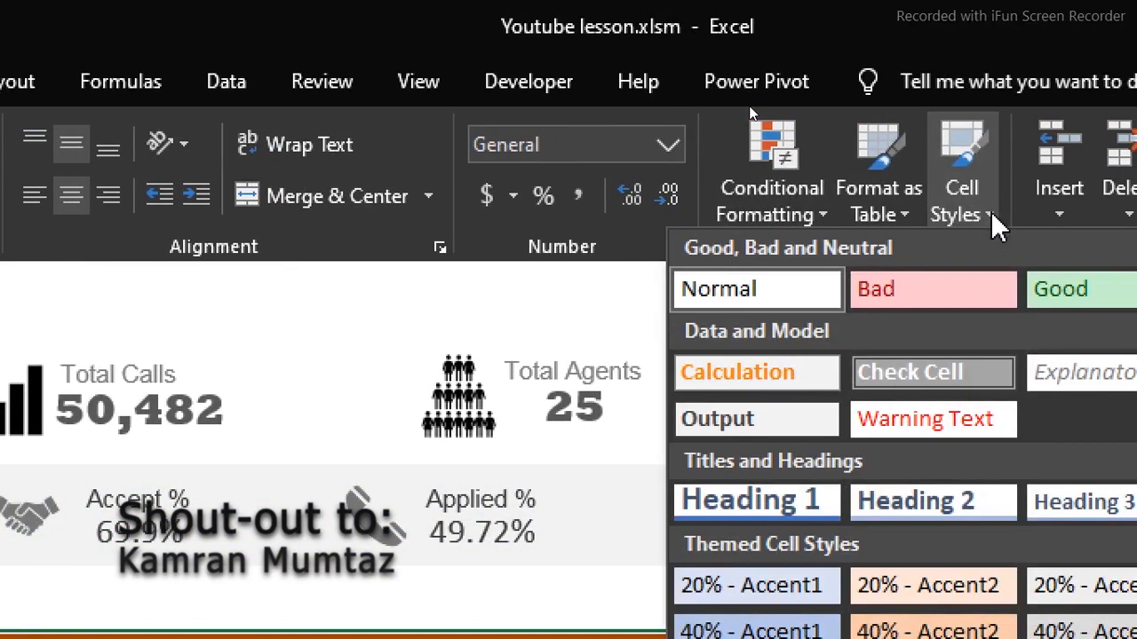
{"action": "left_click", "coordinate": [718, 294]}
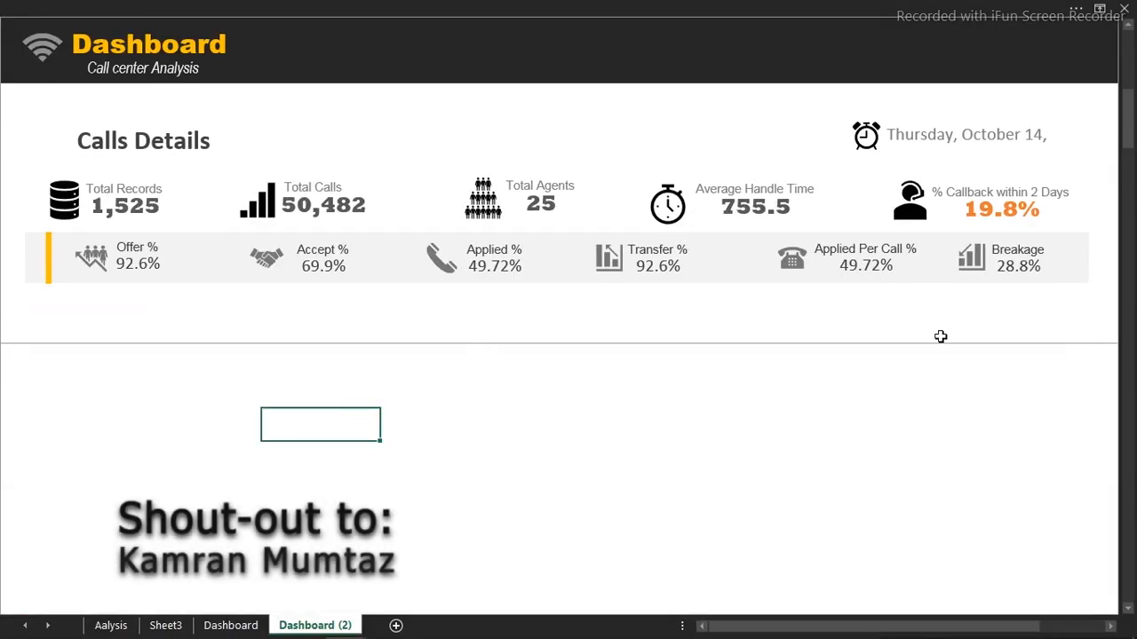
{"action": "left_click_drag", "start_coordinate": [1130, 120], "coordinate": [1126, 46]}
Delete the grey, orange and peach row-highlight bars
{"action": "left_click", "coordinate": [863, 411]}
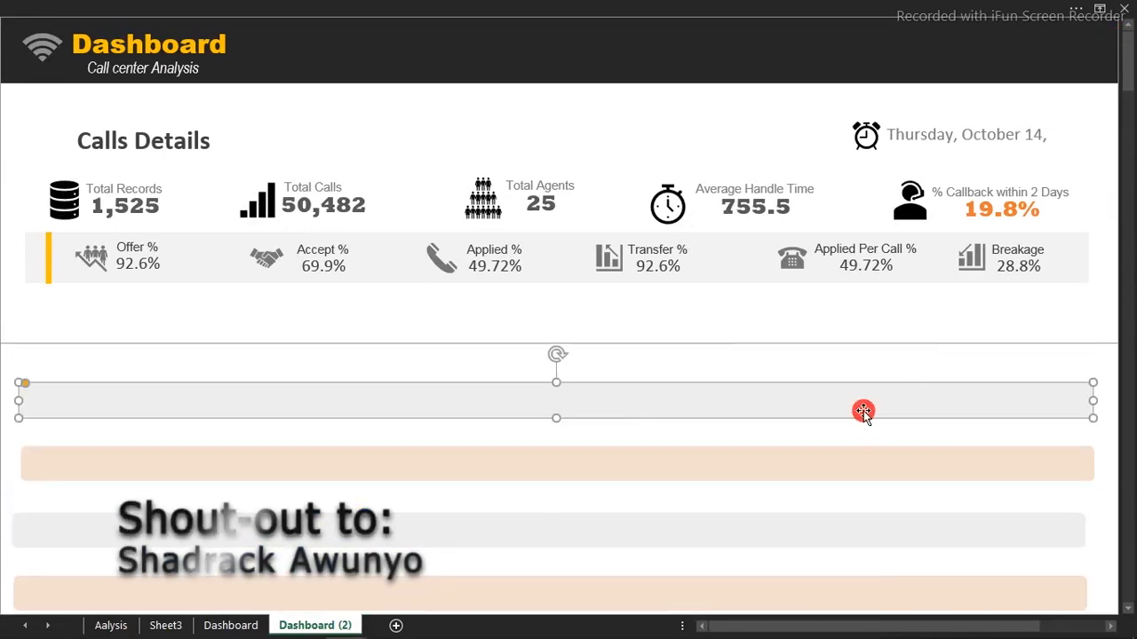
{"action": "key", "text": "Delete"}
{"action": "left_click", "coordinate": [835, 466]}
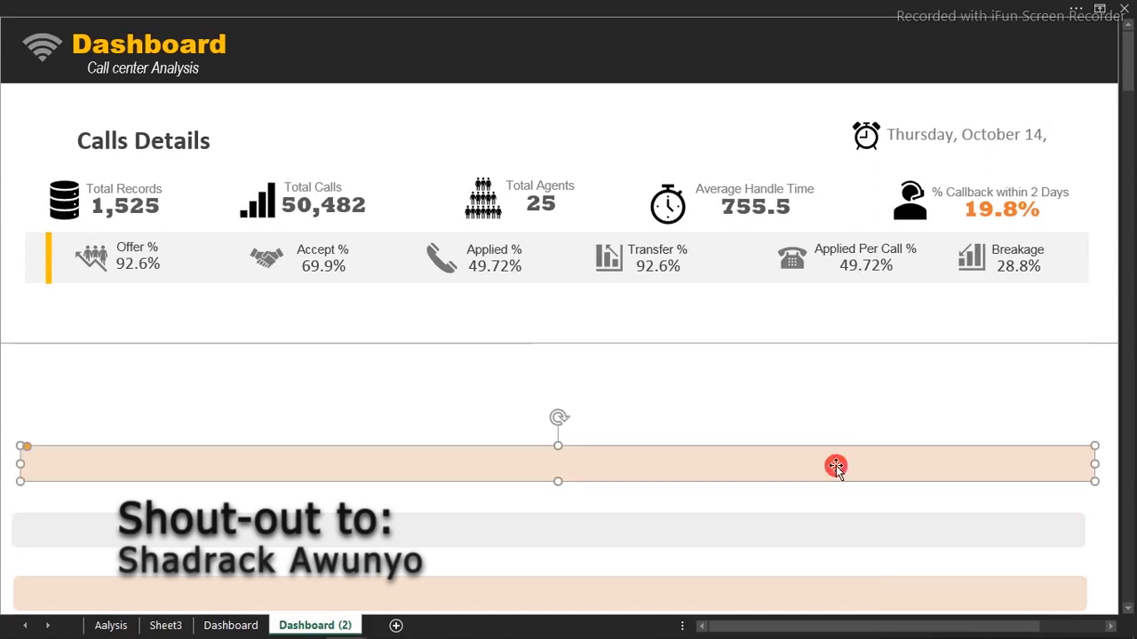
{"action": "key", "text": "Delete"}
{"action": "left_click", "coordinate": [786, 592]}
{"action": "key", "text": "Delete"}
{"action": "left_click", "coordinate": [667, 500]}
Unfreeze the panes on Dashboard (2)
{"action": "left_click", "coordinate": [608, 7]}
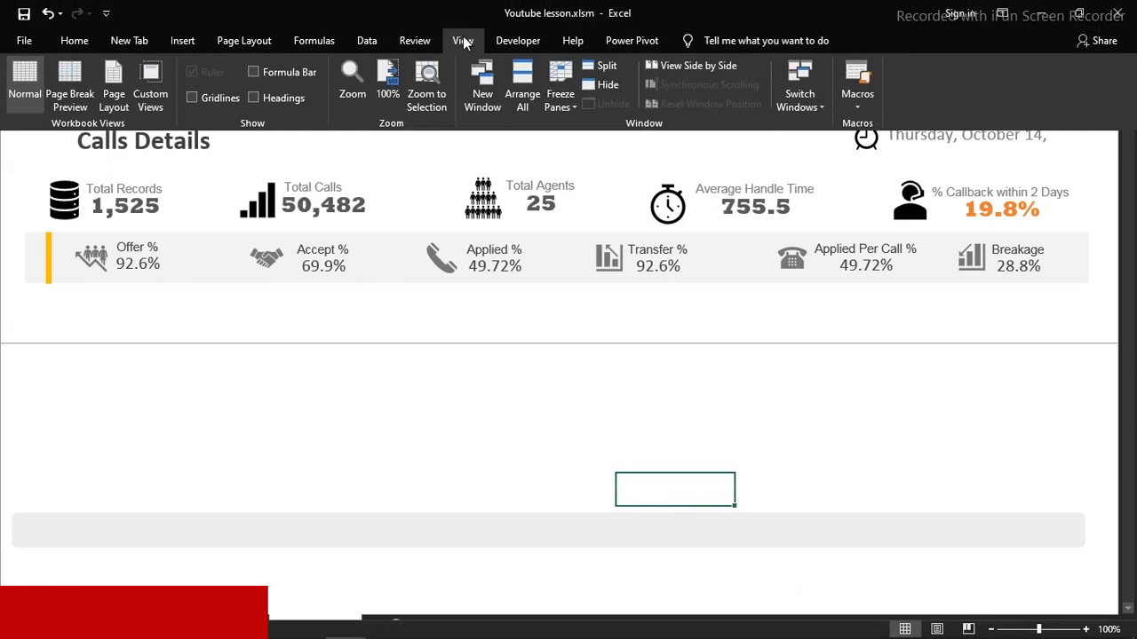
{"action": "left_click", "coordinate": [561, 96]}
{"action": "left_click", "coordinate": [611, 134]}
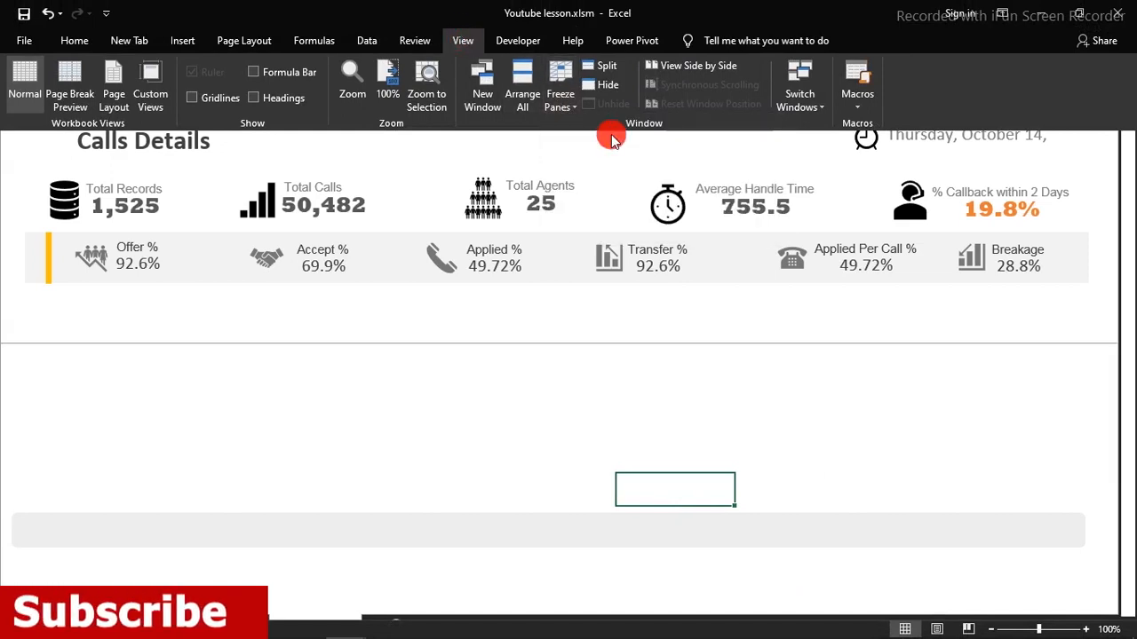
{"action": "left_click", "coordinate": [589, 361]}
{"action": "left_click_drag", "start_coordinate": [589, 362], "coordinate": [1128, 133]}
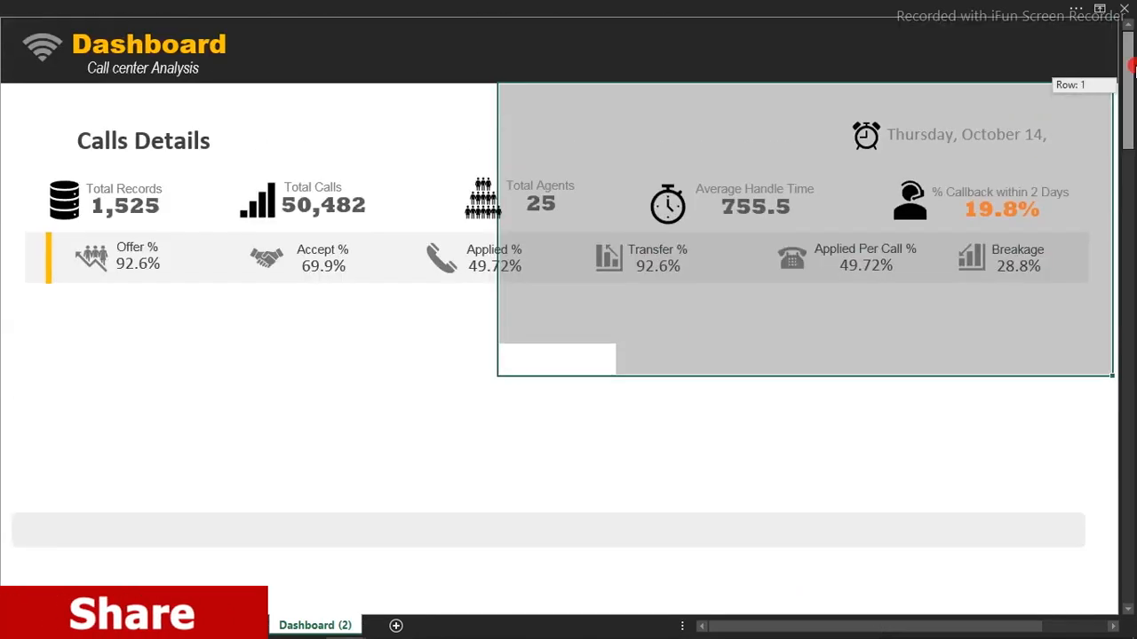
{"action": "left_click", "coordinate": [776, 425]}
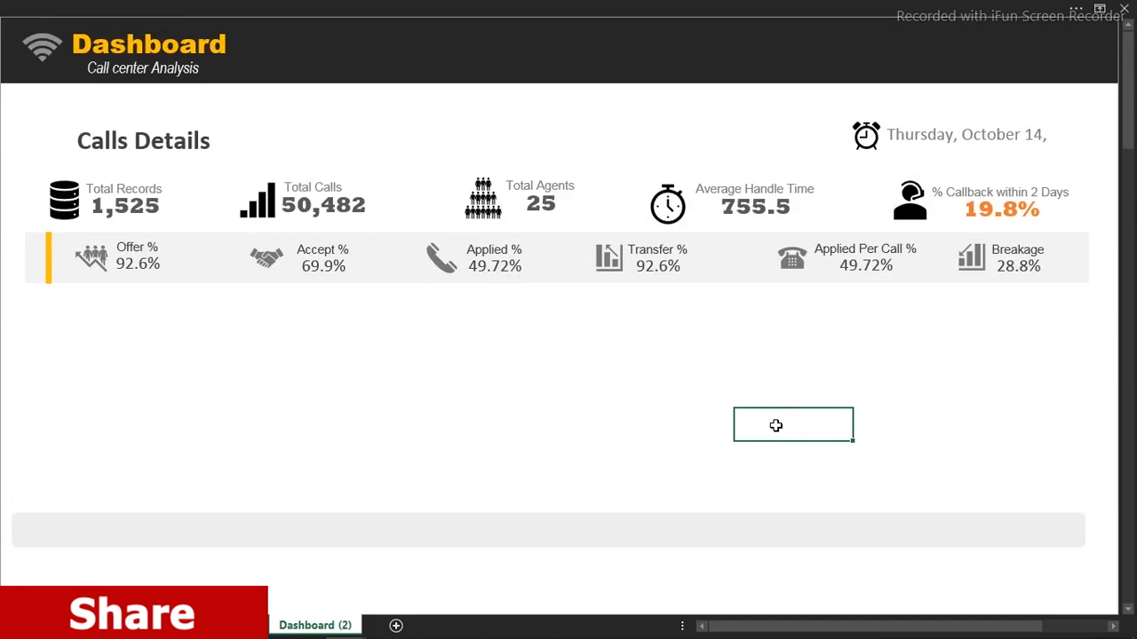
{"action": "left_click", "coordinate": [520, 332]}
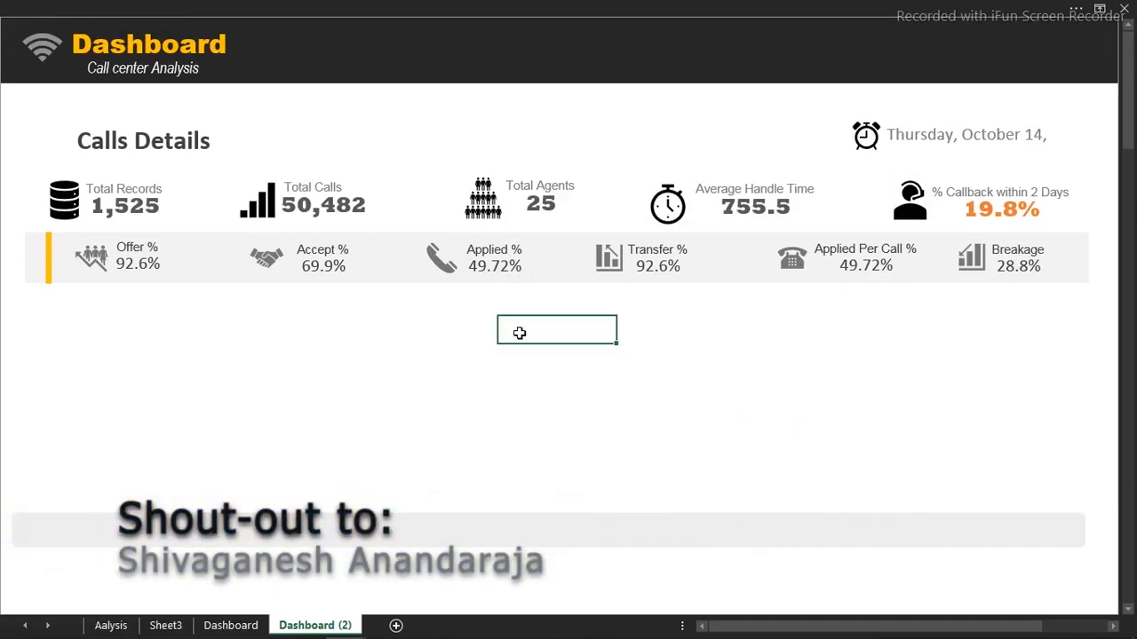
Open the Power Pivot data model with Power Pivot > Manage
{"action": "left_click", "coordinate": [629, 7]}
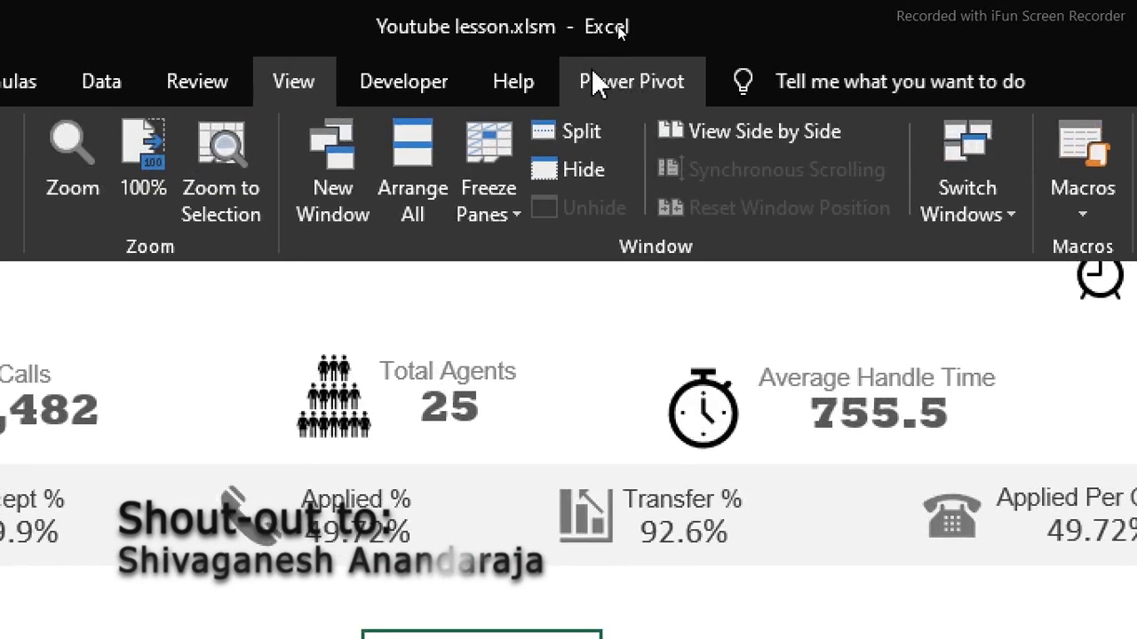
{"action": "left_click", "coordinate": [624, 85]}
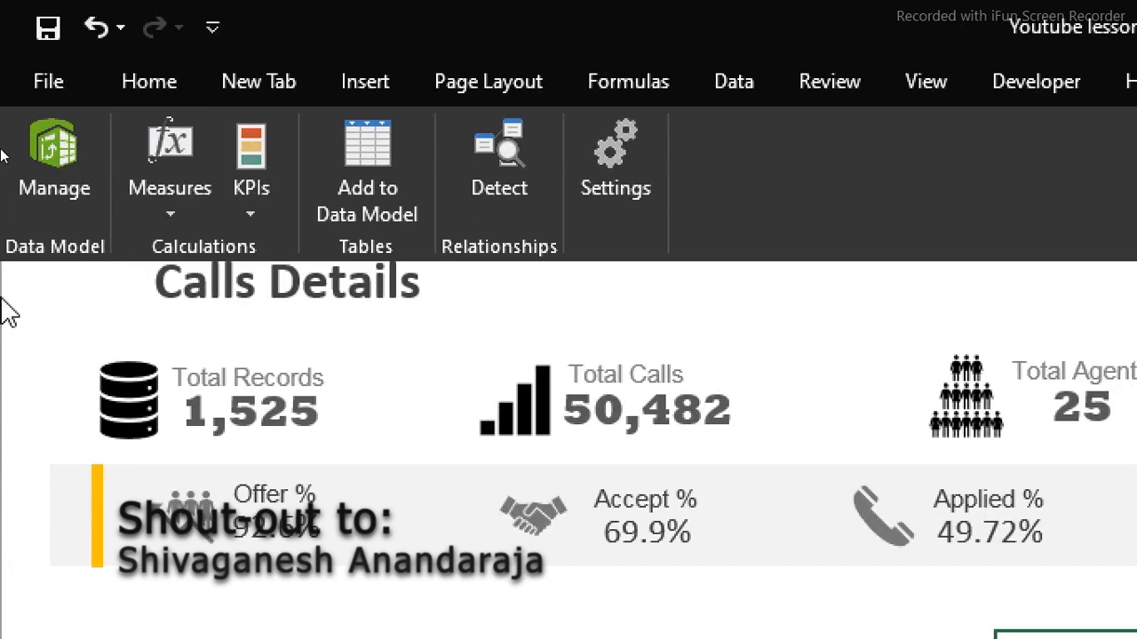
{"action": "left_click", "coordinate": [52, 162]}
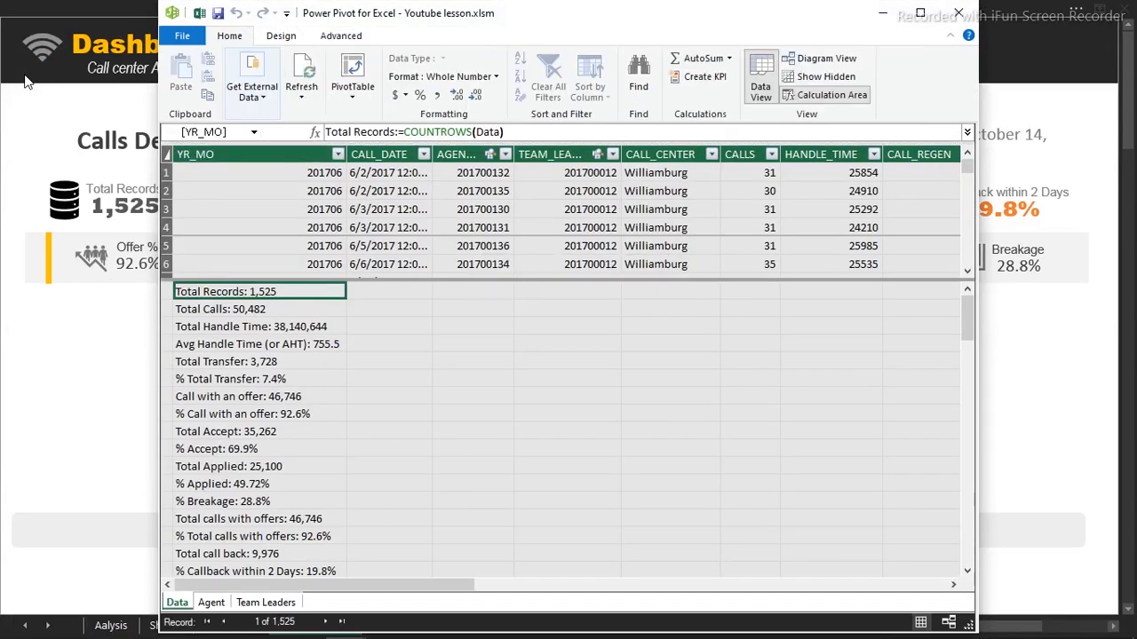
Maximize Power Pivot and read the formulas for Total Calls, Total Handle Time, Total Transfer, % Total Transfer, % Call with an offer and Total Applied
{"action": "left_click", "coordinate": [962, 286]}
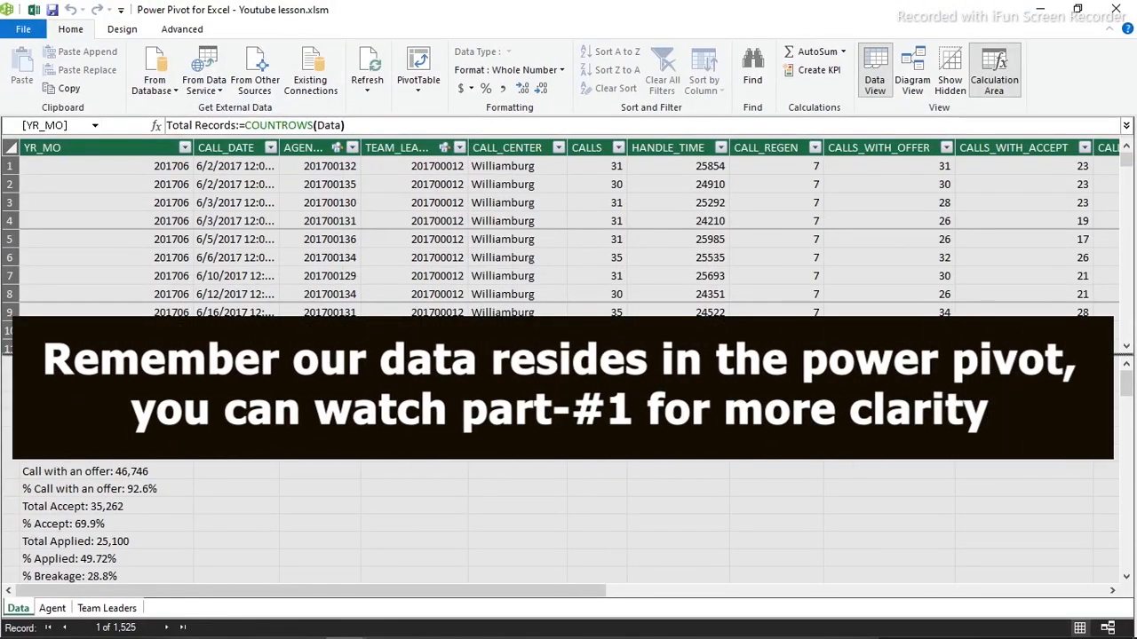
{"action": "left_click", "coordinate": [89, 384]}
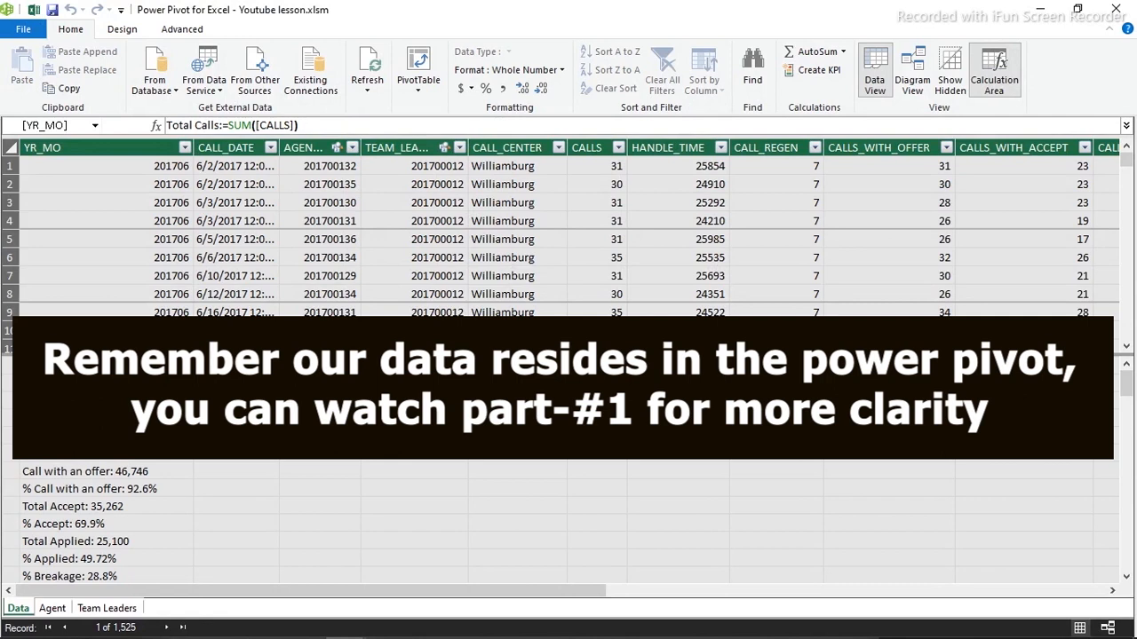
{"action": "left_click", "coordinate": [89, 403]}
{"action": "left_click", "coordinate": [88, 419]}
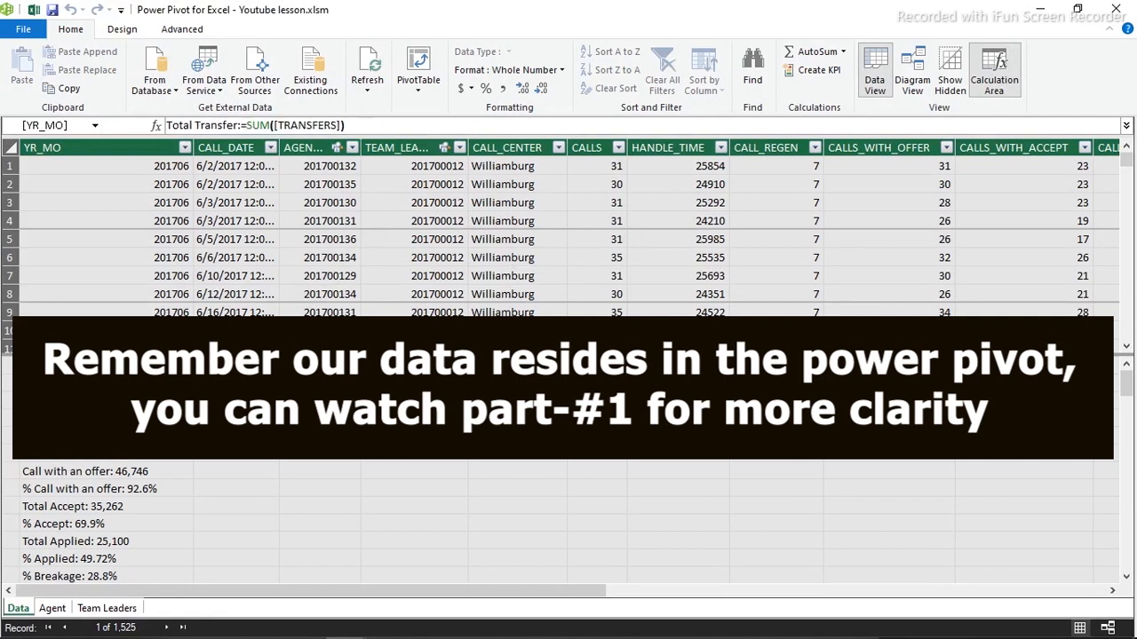
{"action": "left_click", "coordinate": [104, 458]}
{"action": "left_click", "coordinate": [101, 490]}
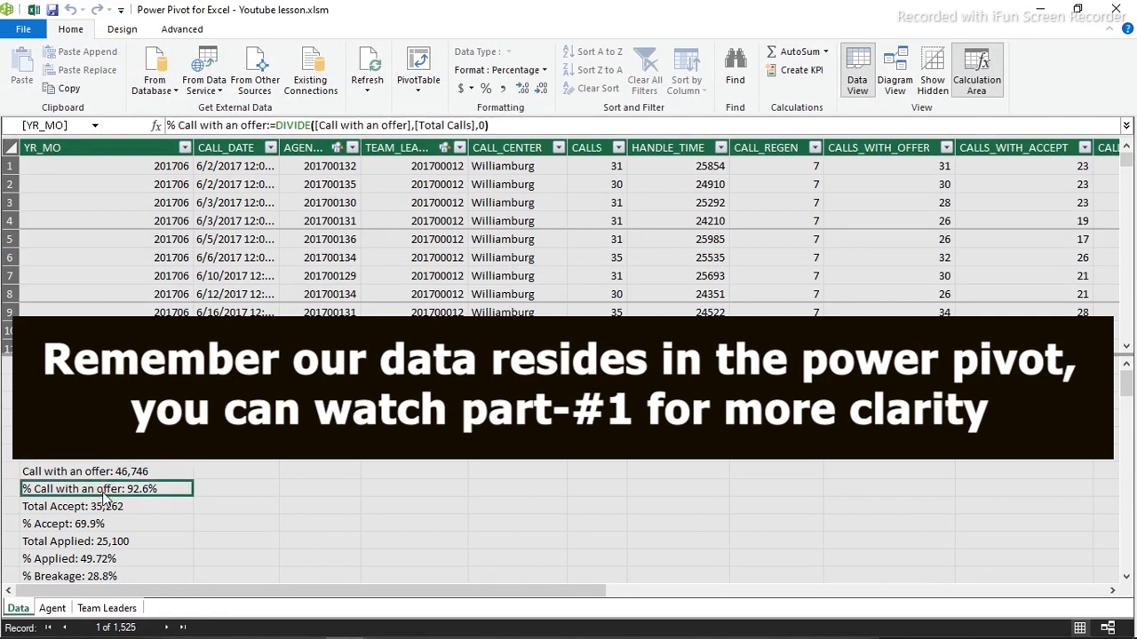
{"action": "left_click", "coordinate": [101, 543]}
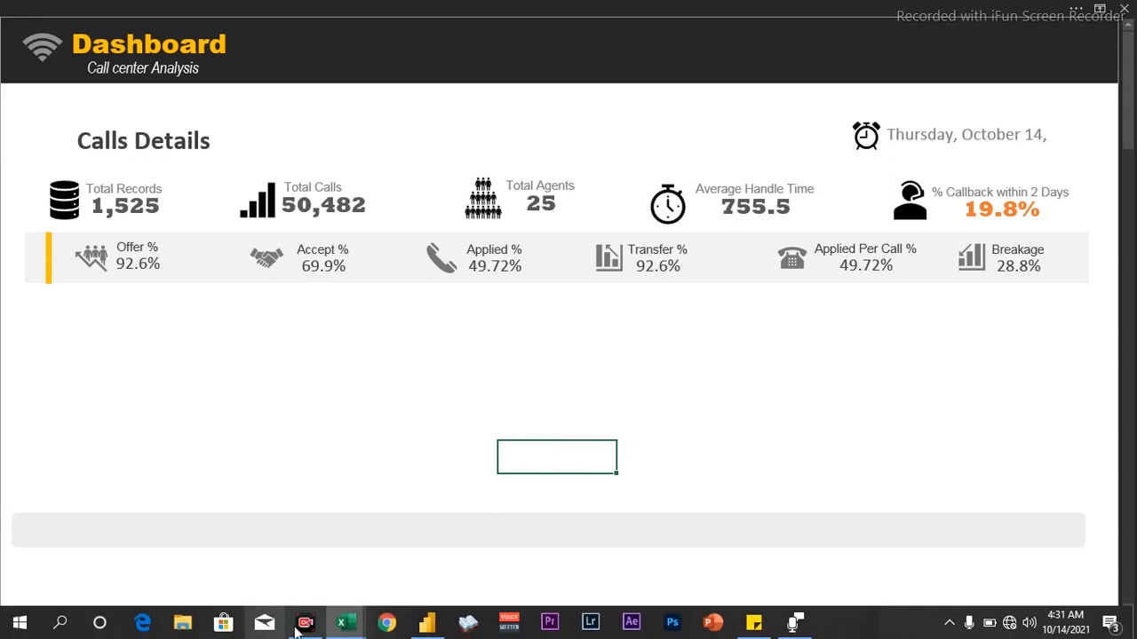
Switch to the Dashboard Call center workbook, then back to the Youtube lesson dashboard
{"action": "mouse_move", "coordinate": [341, 623]}
{"action": "left_click", "coordinate": [284, 550]}
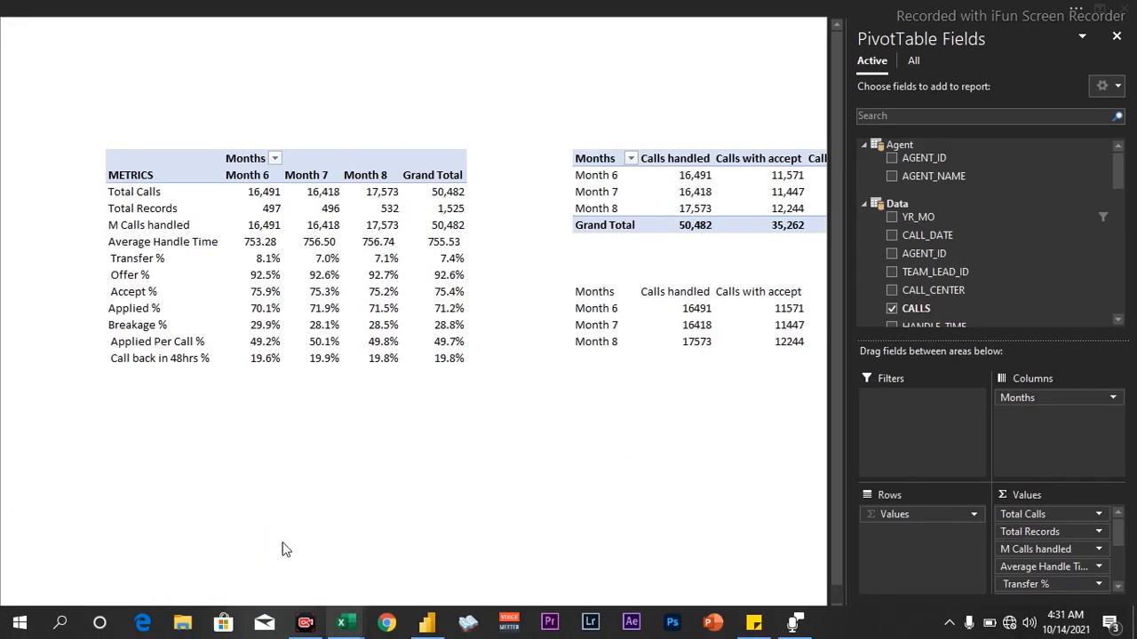
{"action": "left_click", "coordinate": [267, 390]}
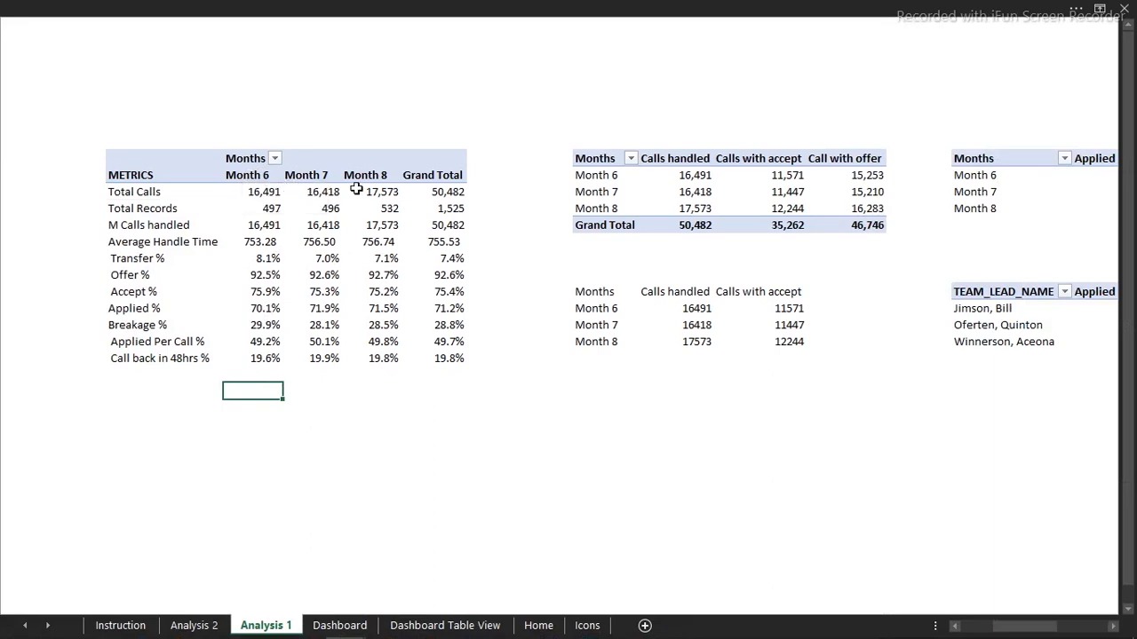
{"action": "mouse_move", "coordinate": [349, 629]}
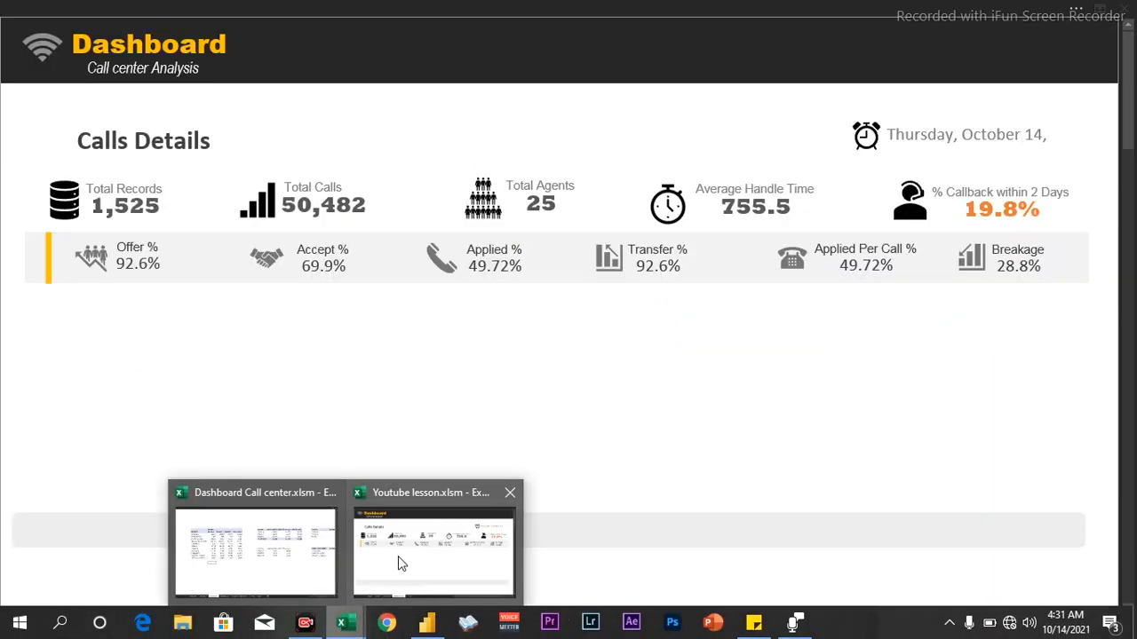
{"action": "left_click", "coordinate": [398, 558]}
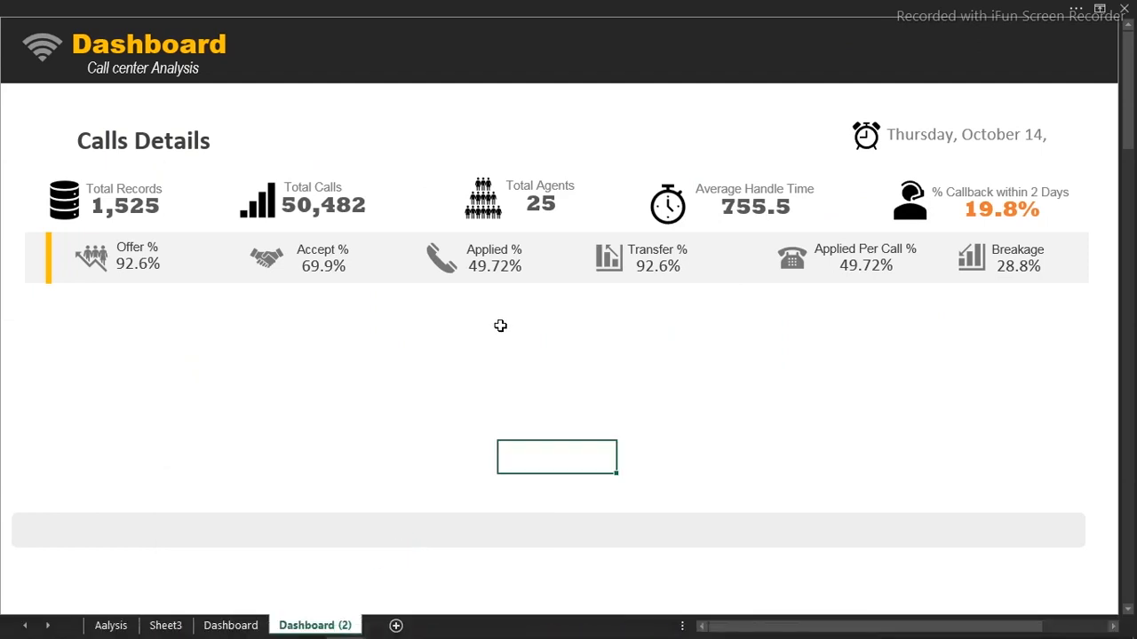
Show the Queries & Connections pane from the Data commands
{"action": "left_click", "coordinate": [413, 7]}
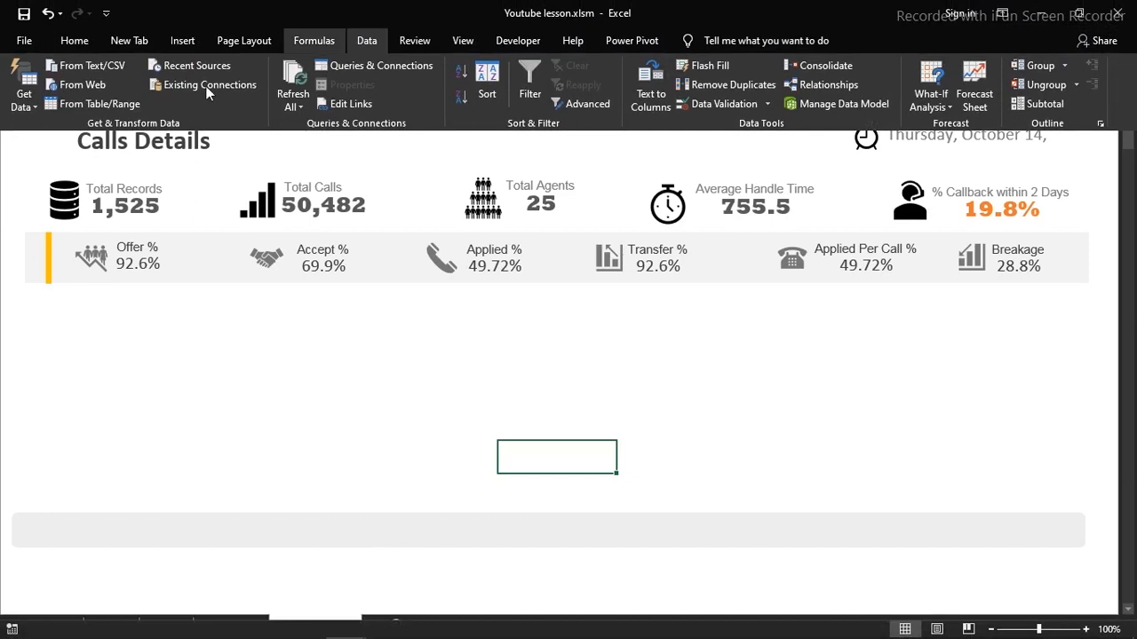
{"action": "left_click", "coordinate": [316, 37]}
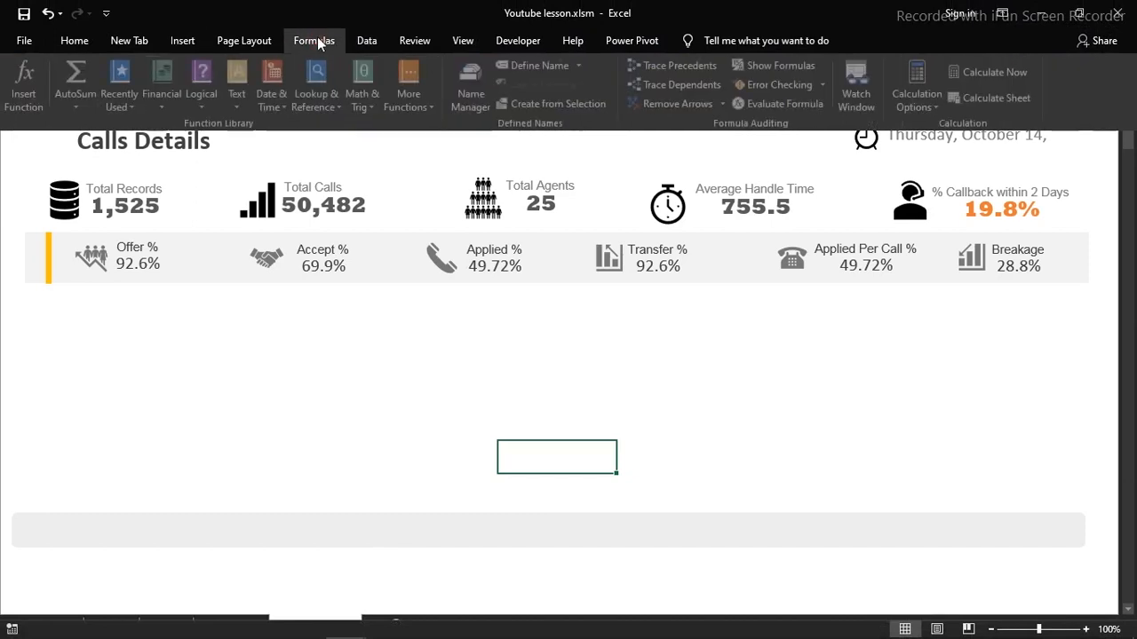
{"action": "left_click", "coordinate": [368, 39]}
{"action": "left_click", "coordinate": [393, 69]}
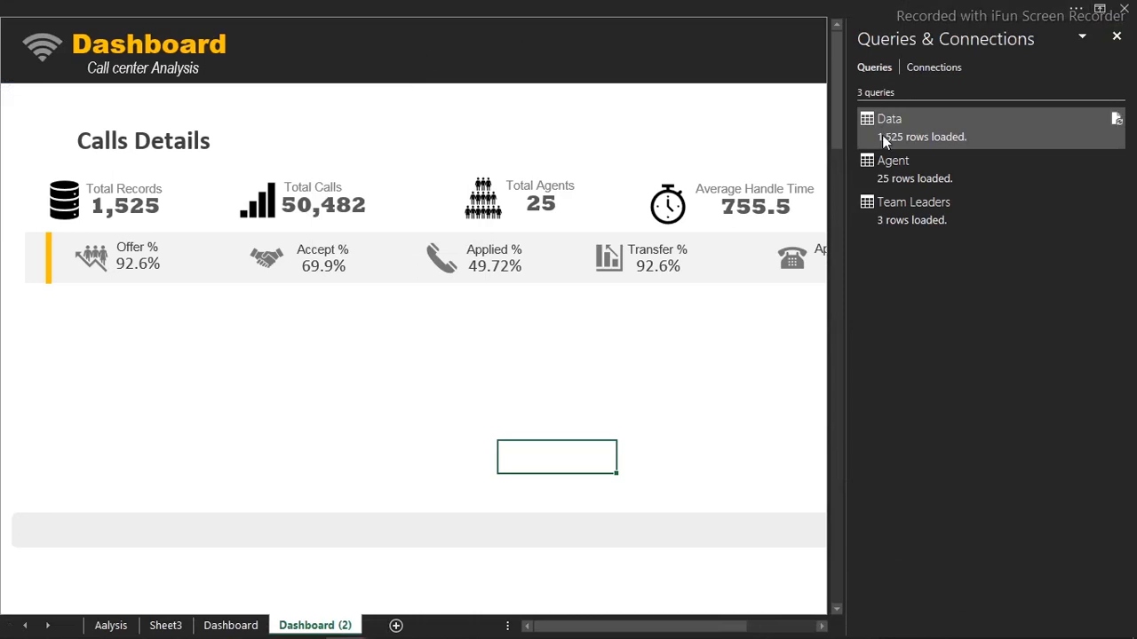
Refresh the Data query from the Queries & Connections pane
{"action": "mouse_move", "coordinate": [882, 135]}
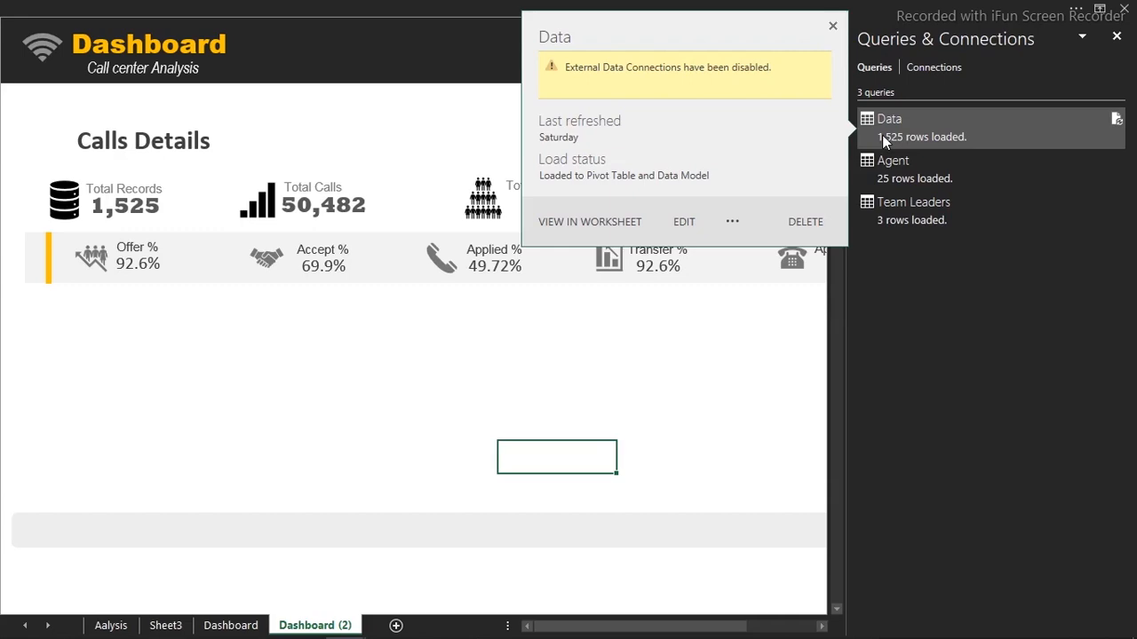
{"action": "left_click", "coordinate": [1116, 120]}
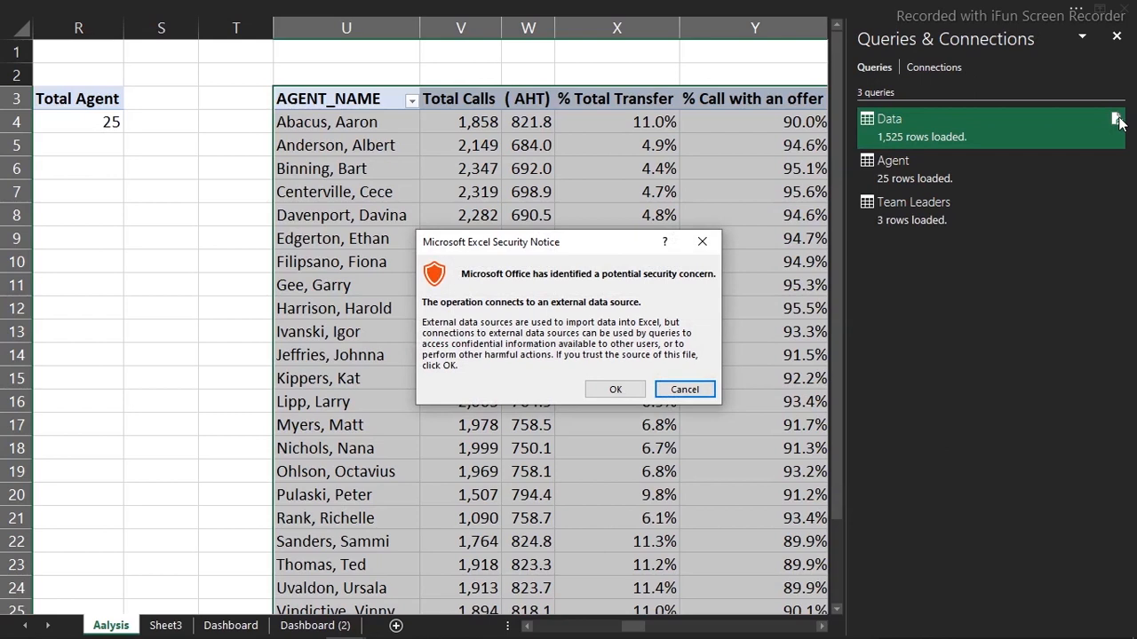
Approve the external data connection, hide PivotTable Fields, and edit the Data query in Power Query
{"action": "left_click", "coordinate": [616, 389]}
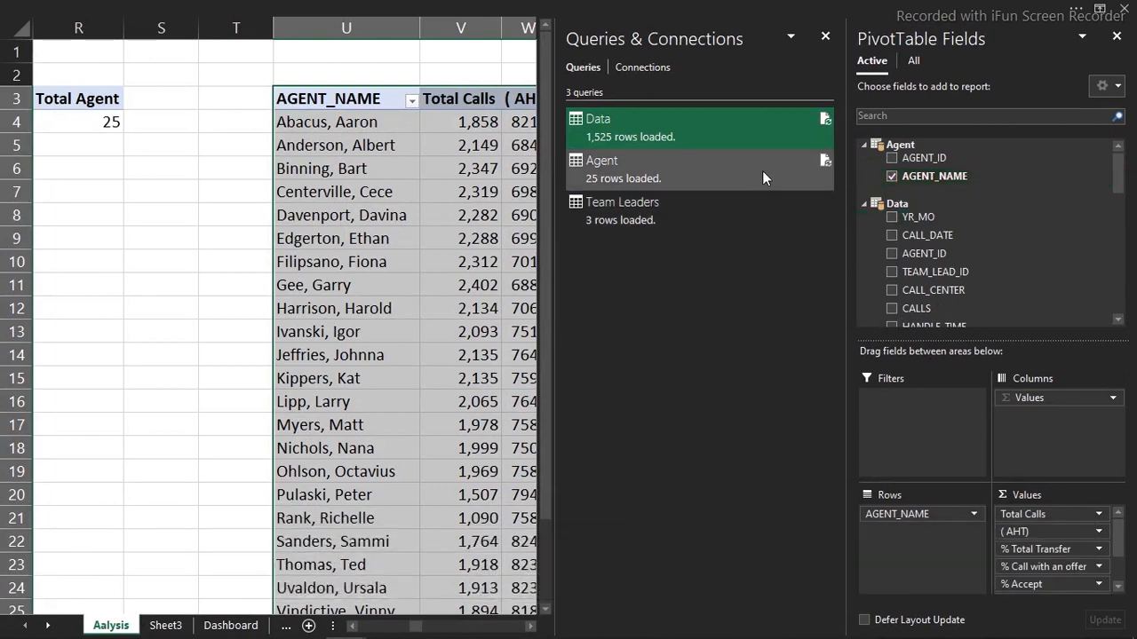
{"action": "mouse_move", "coordinate": [741, 153]}
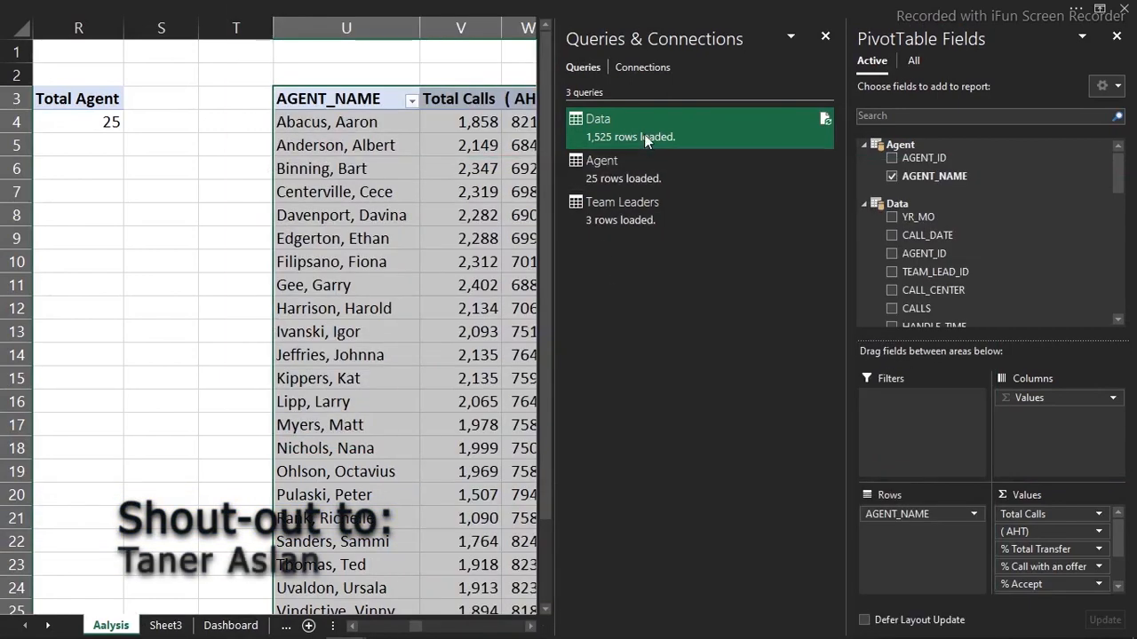
{"action": "mouse_move", "coordinate": [644, 135]}
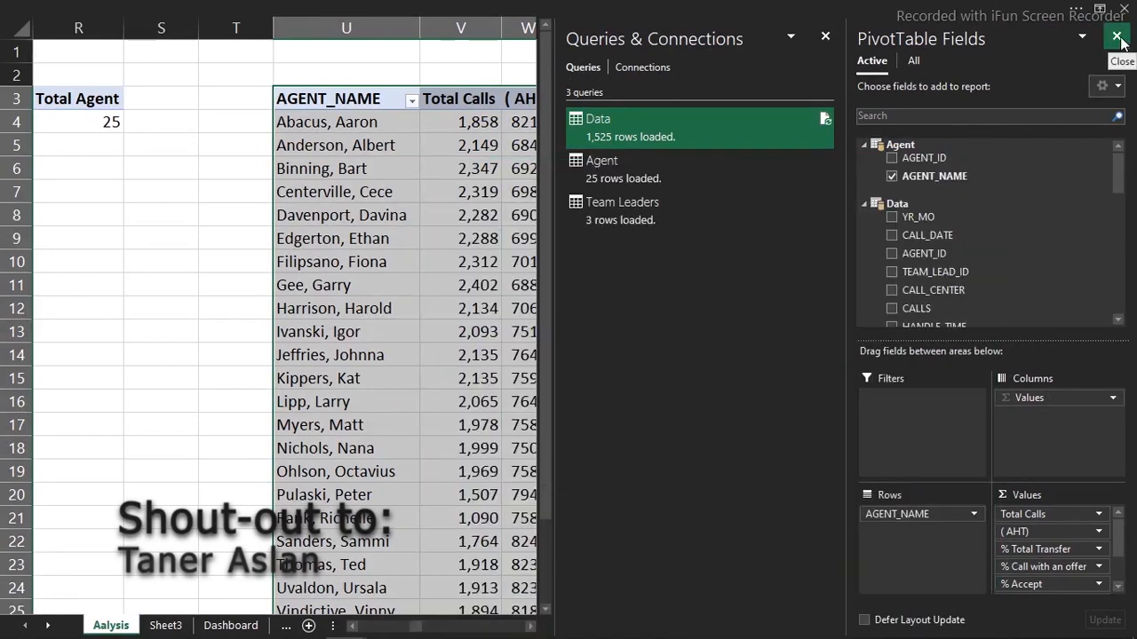
{"action": "left_click", "coordinate": [1118, 38]}
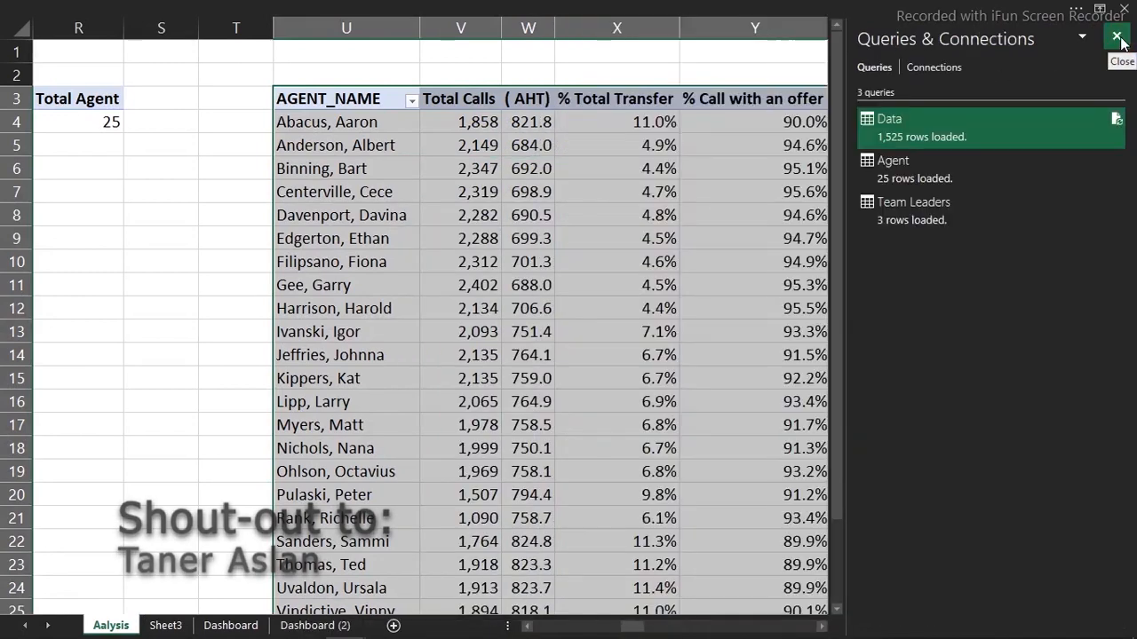
{"action": "mouse_move", "coordinate": [985, 129]}
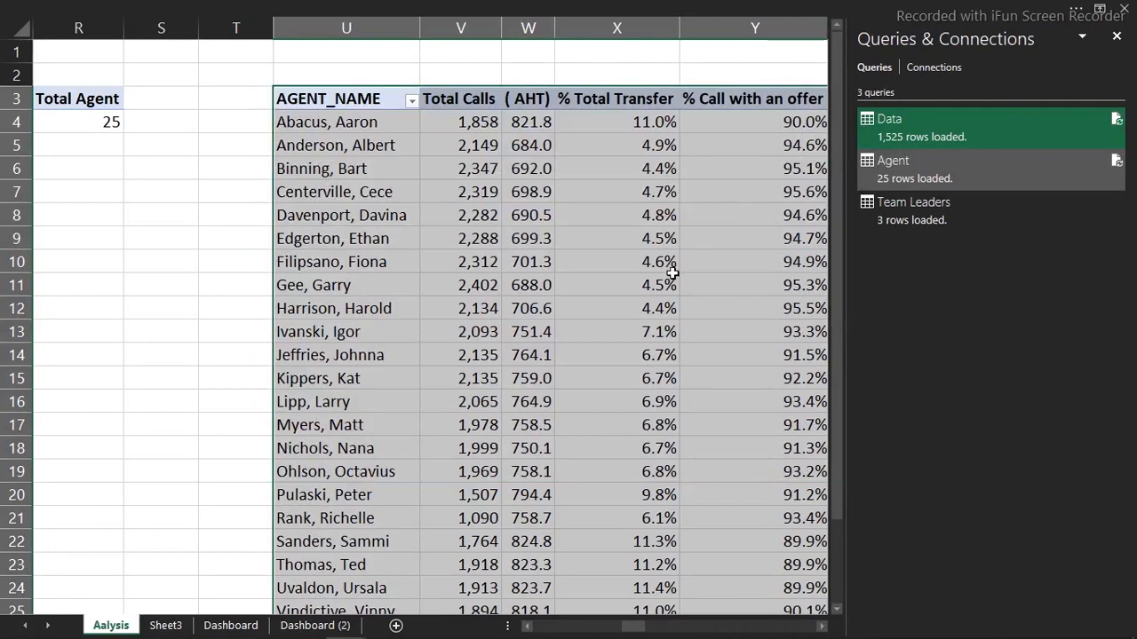
{"action": "mouse_move", "coordinate": [949, 128]}
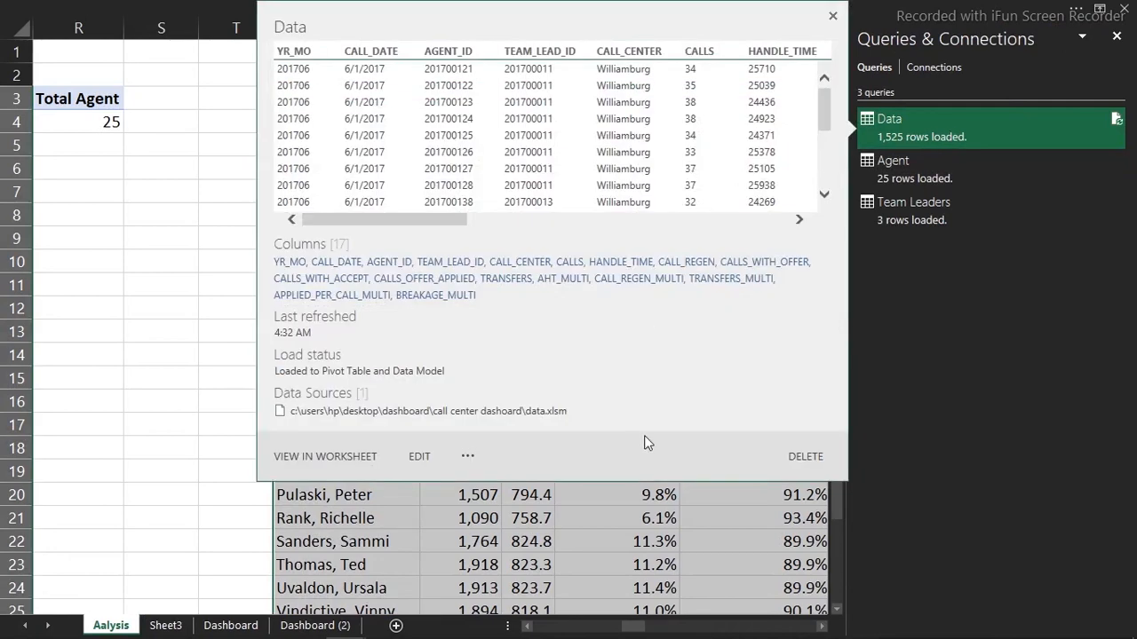
{"action": "left_click", "coordinate": [417, 456]}
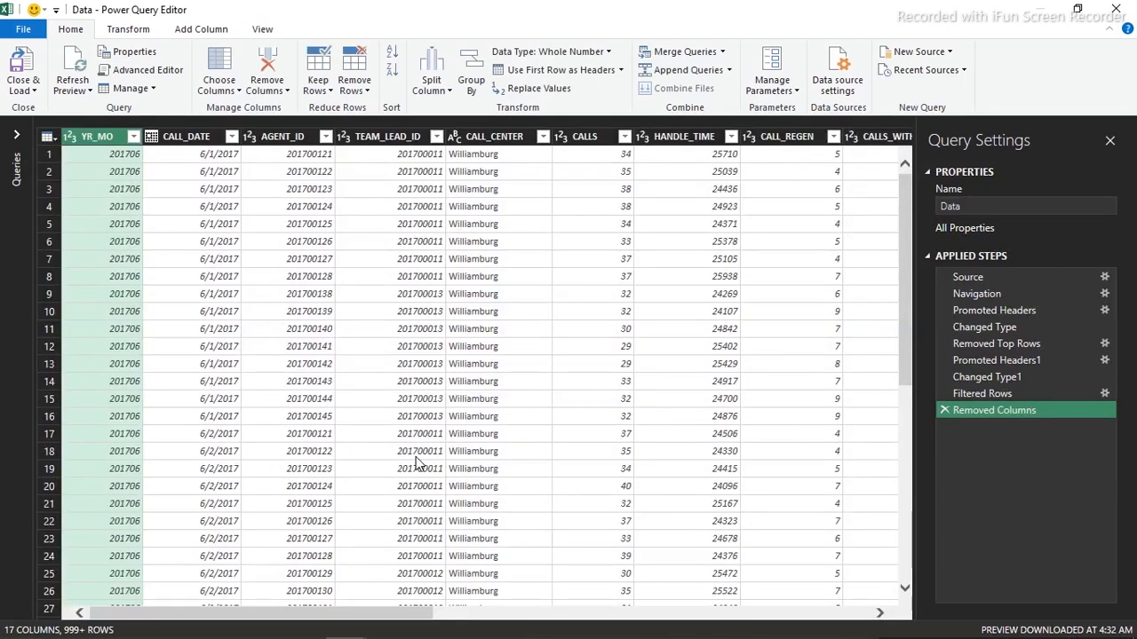
Select the CALL_DATE column and open Add Column > Column From Examples options
{"action": "left_click", "coordinate": [207, 138]}
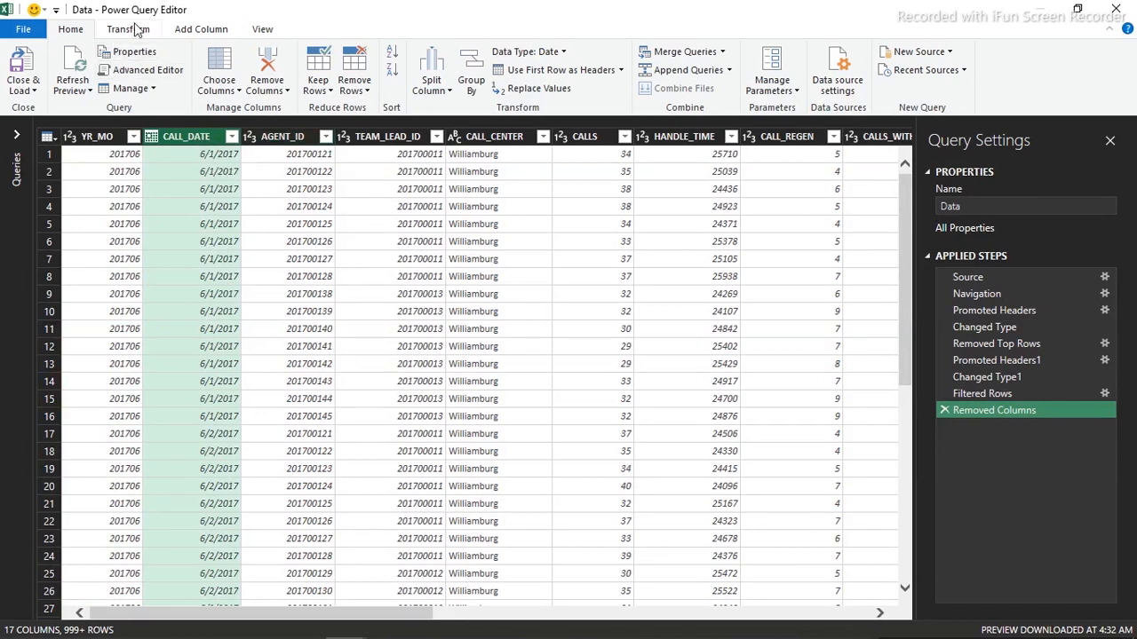
{"action": "left_click", "coordinate": [184, 29]}
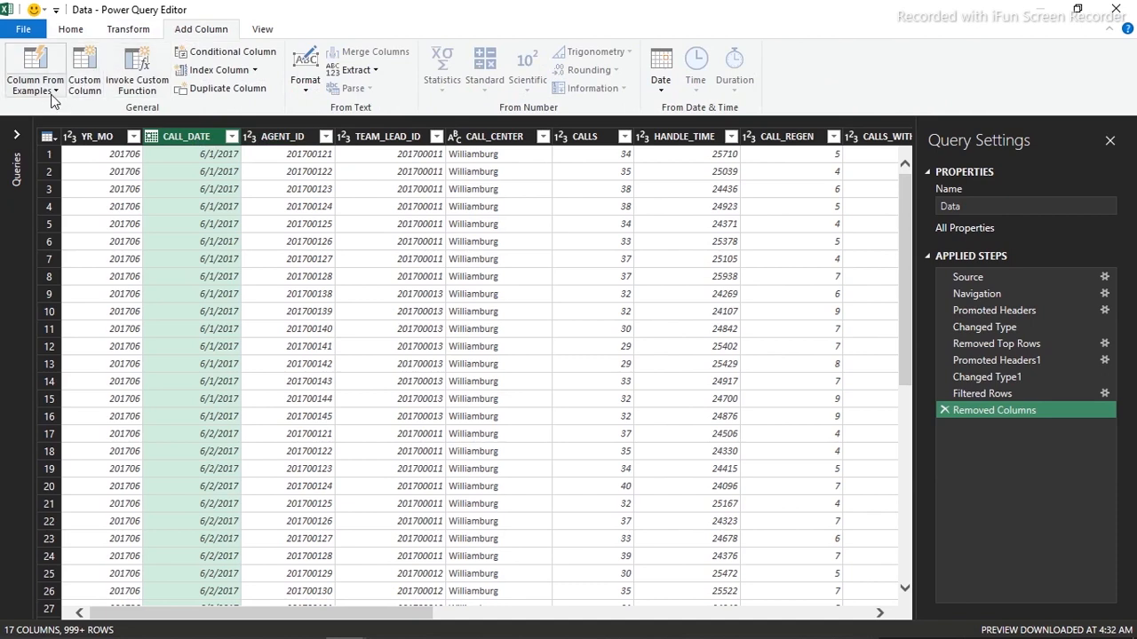
{"action": "left_click", "coordinate": [54, 96]}
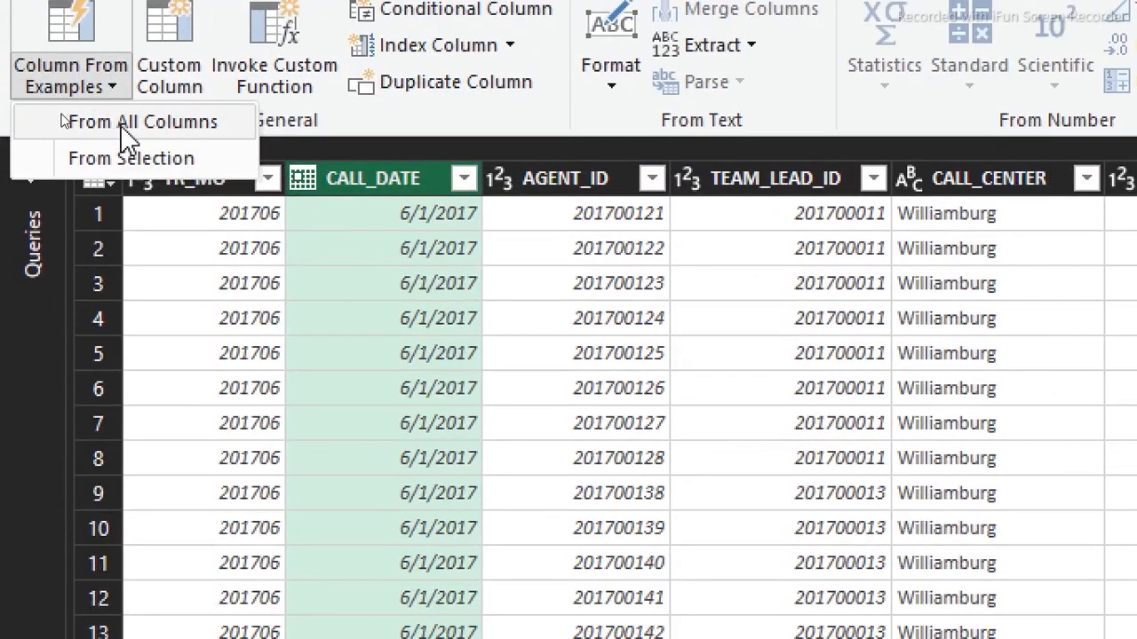
Start a column from examples of the selected CALL_DATE column and name its header 'Month num'
{"action": "left_click", "coordinate": [125, 160]}
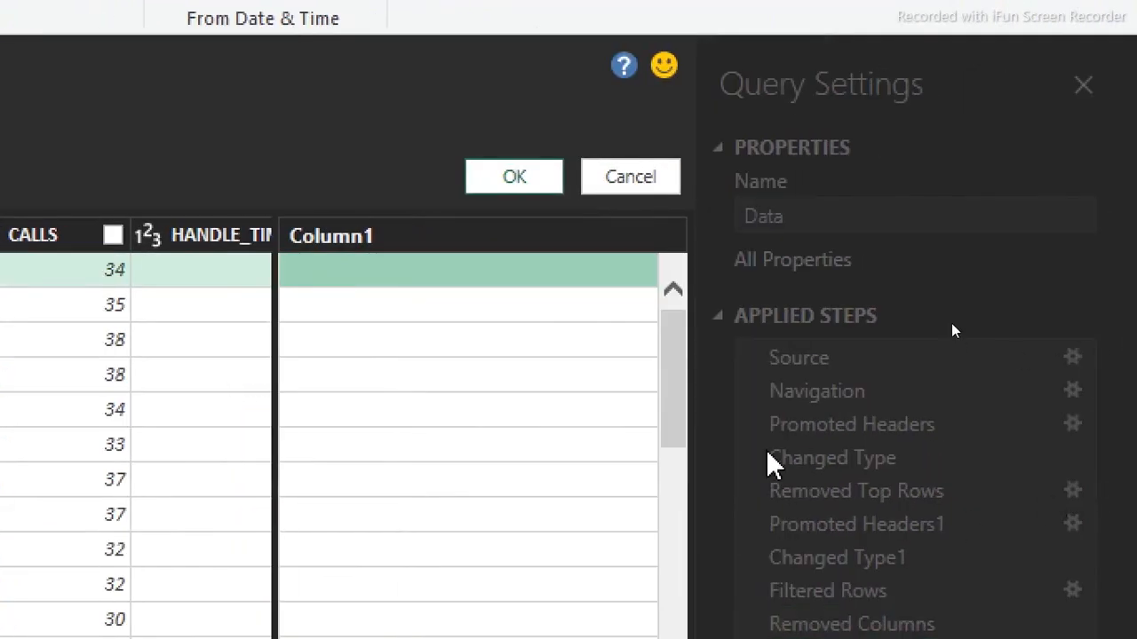
{"action": "double_click", "coordinate": [414, 242]}
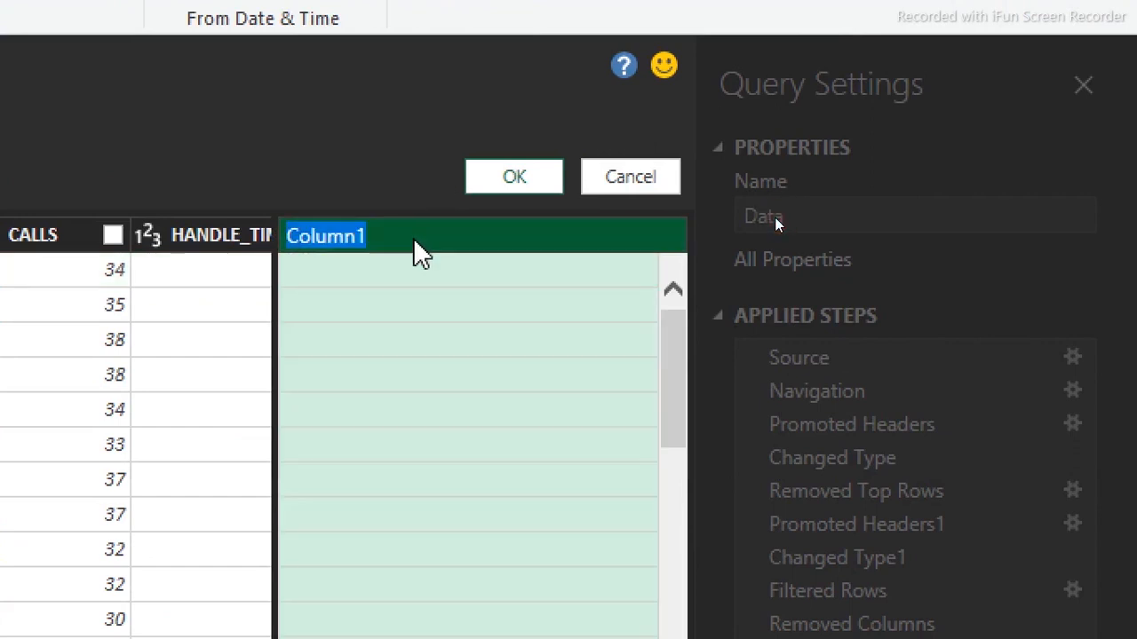
{"action": "type", "text": "Mon"}
{"action": "key", "text": "BackSpace"}
{"action": "key", "text": "BackSpace"}
{"action": "key", "text": "BackSpace"}
{"action": "type", "text": "Month num"}
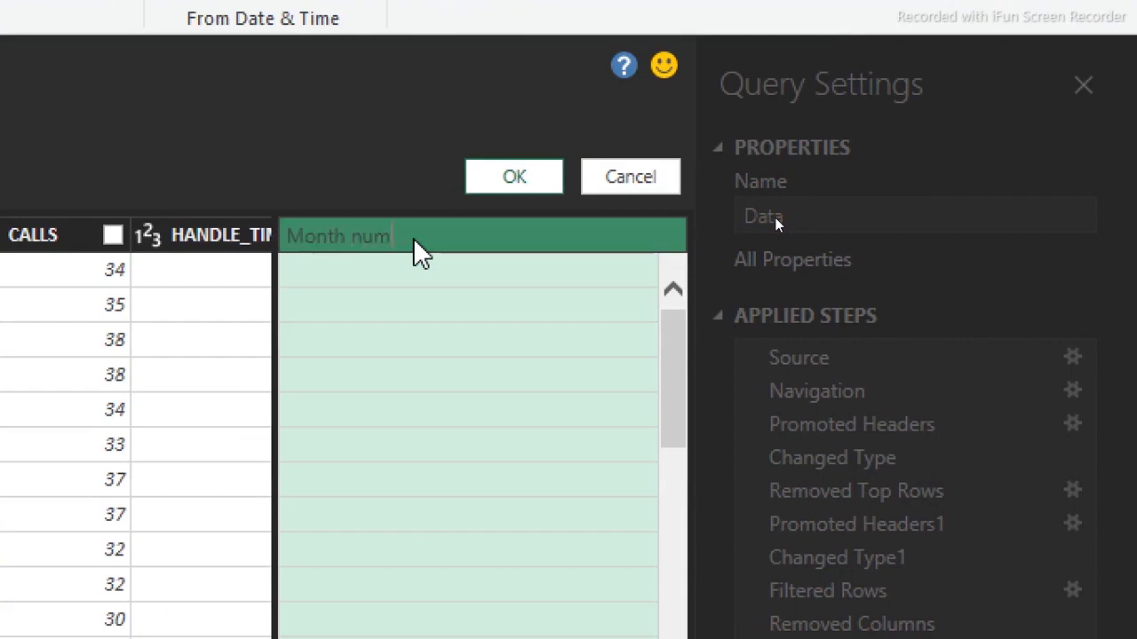
{"action": "key", "text": "Return"}
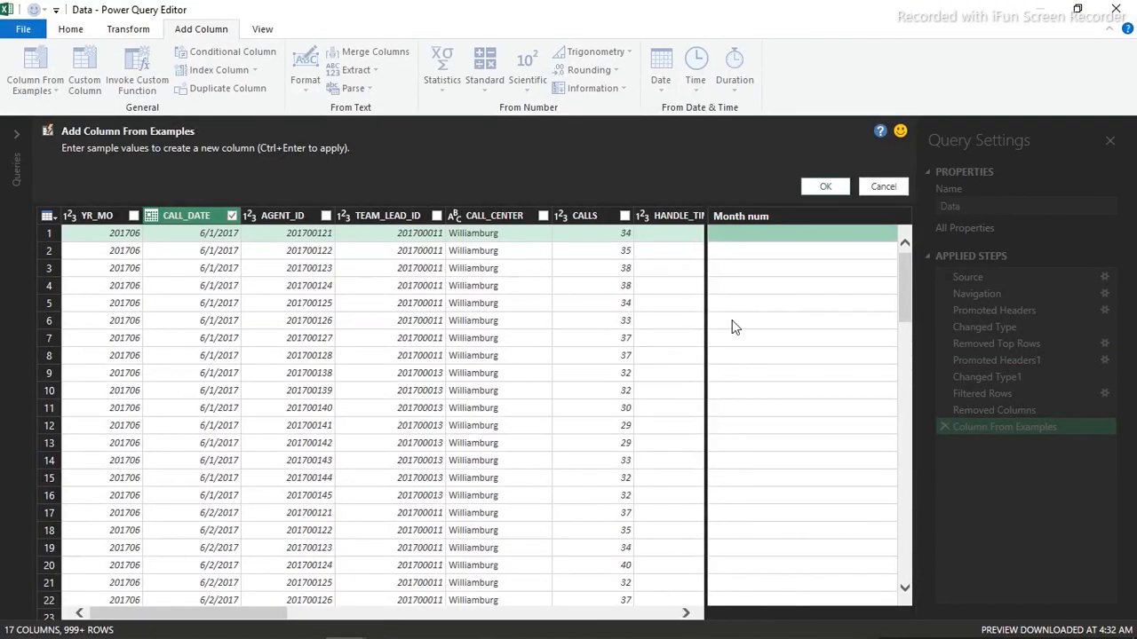
Enter 6 as the first row's example month, create the Month num column, and review its values
{"action": "left_click_drag", "start_coordinate": [249, 614], "coordinate": [189, 593]}
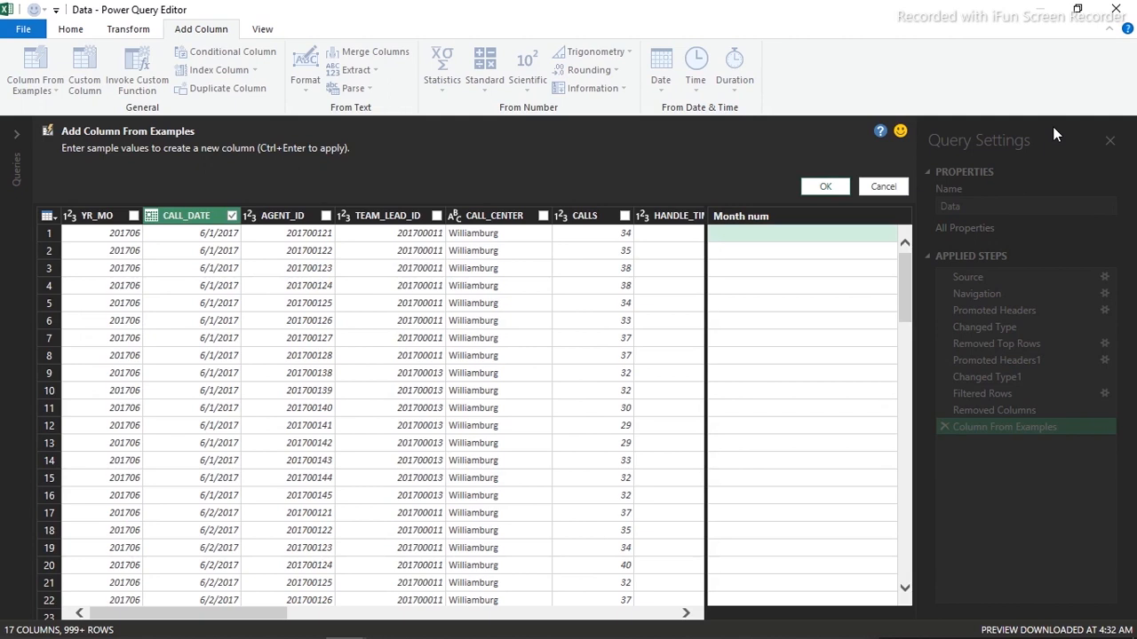
{"action": "left_click", "coordinate": [778, 237]}
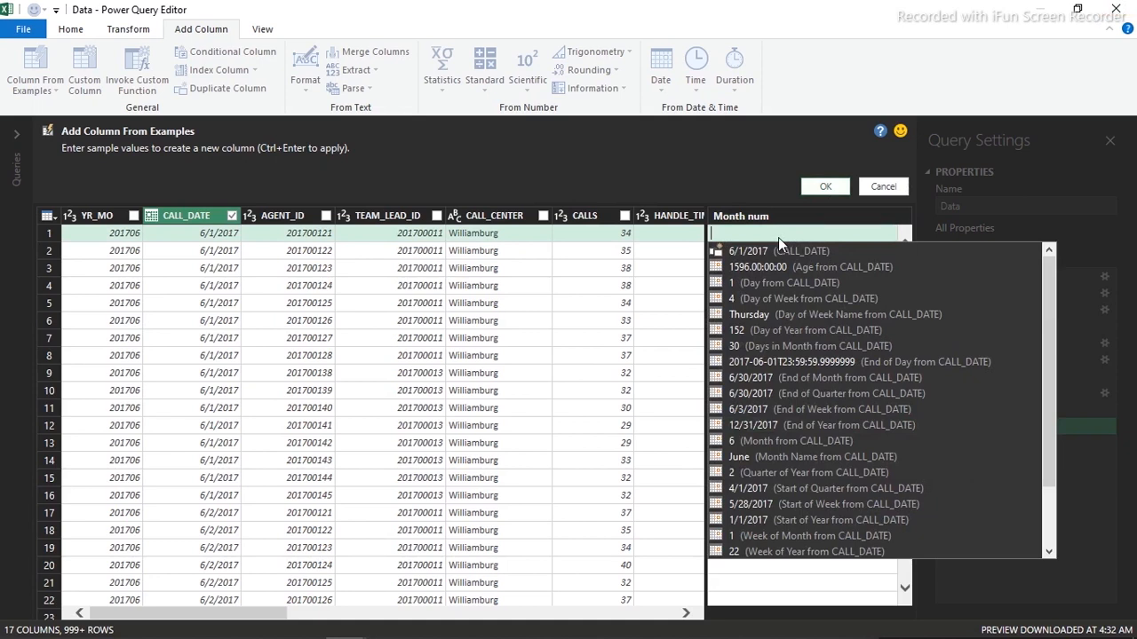
{"action": "type", "text": "6"}
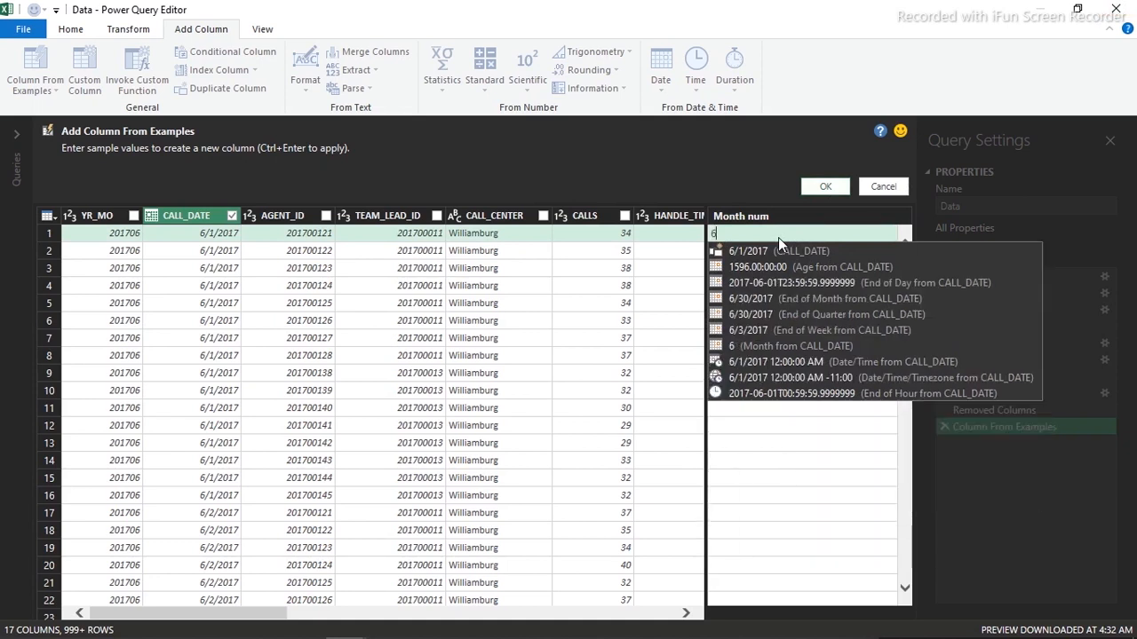
{"action": "key", "text": "Return"}
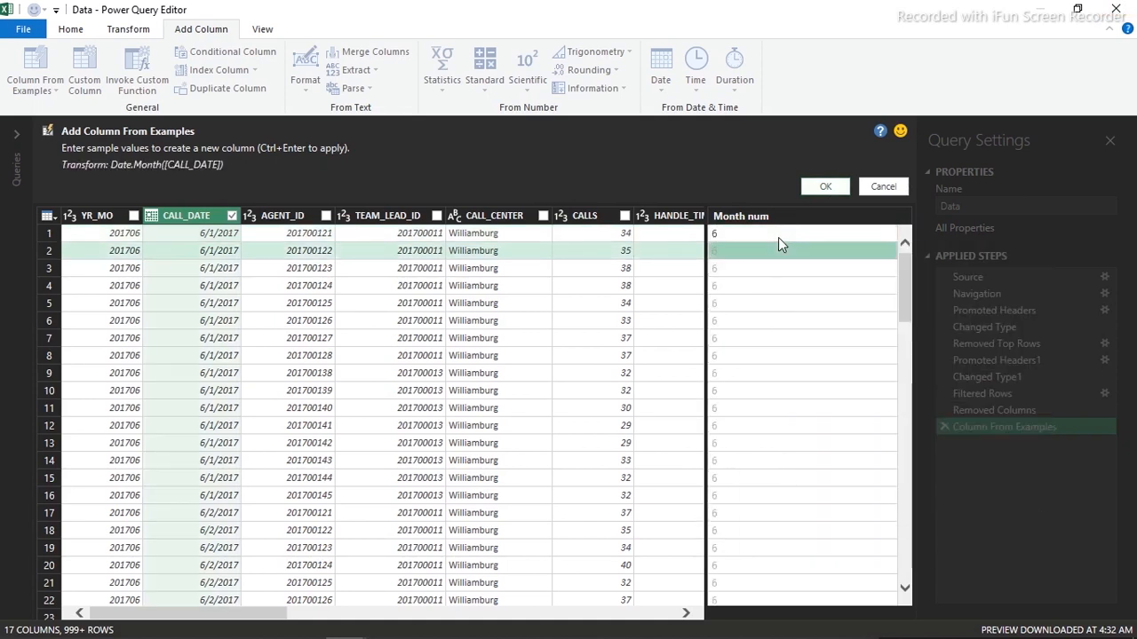
{"action": "left_click", "coordinate": [830, 184]}
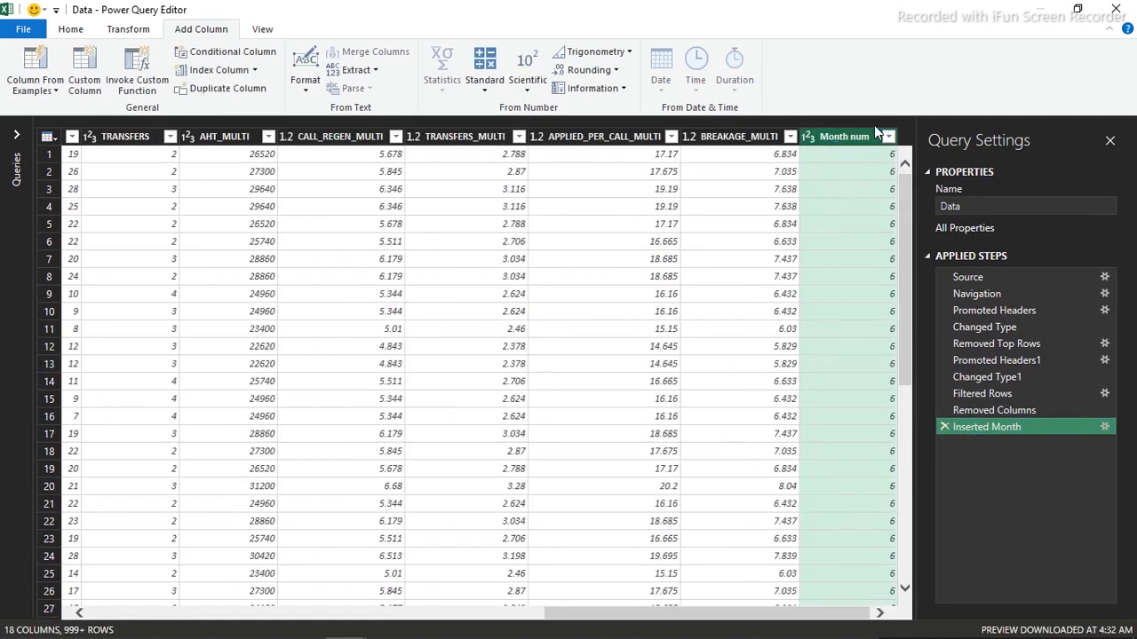
{"action": "left_click", "coordinate": [888, 137]}
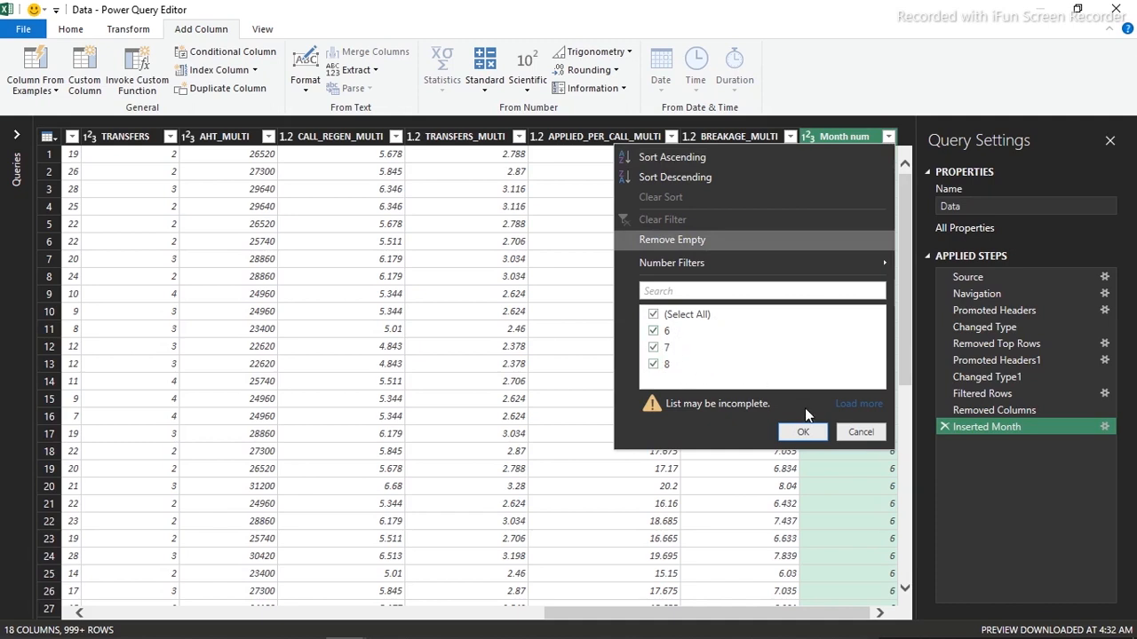
{"action": "left_click", "coordinate": [858, 434]}
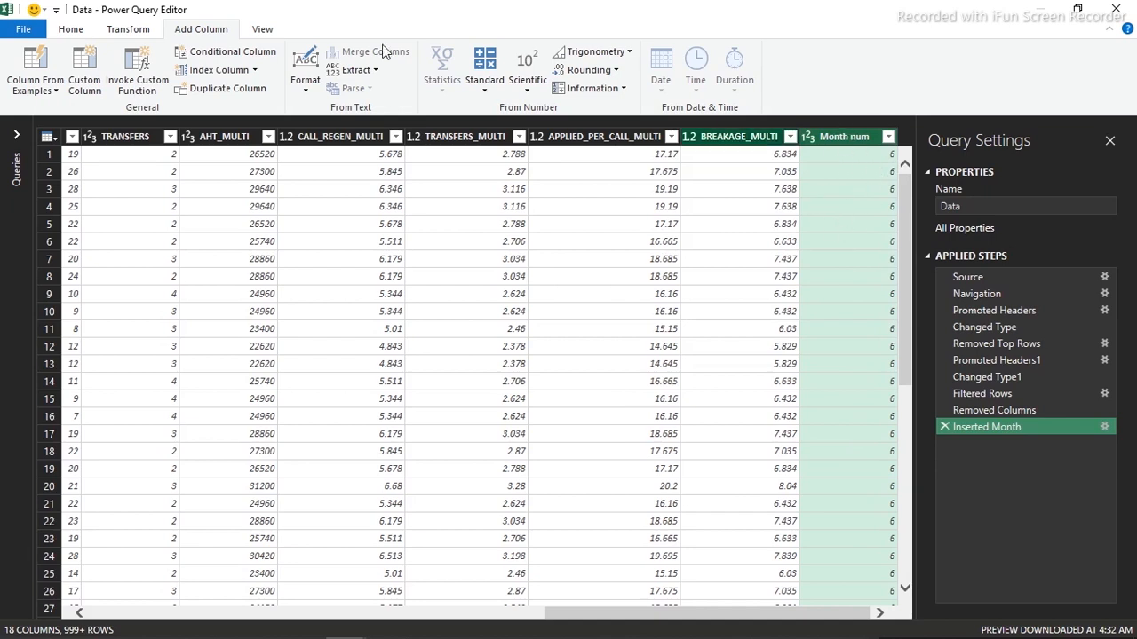
Start a new column from examples of all columns and name its header 'Month name'
{"action": "left_click", "coordinate": [40, 93]}
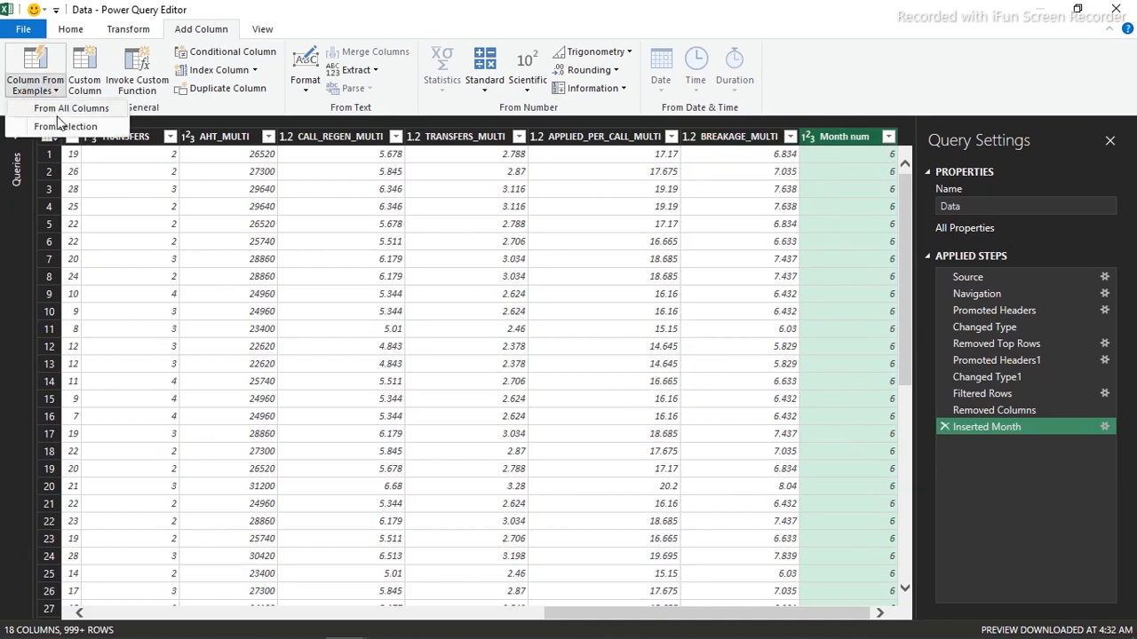
{"action": "left_click", "coordinate": [62, 107]}
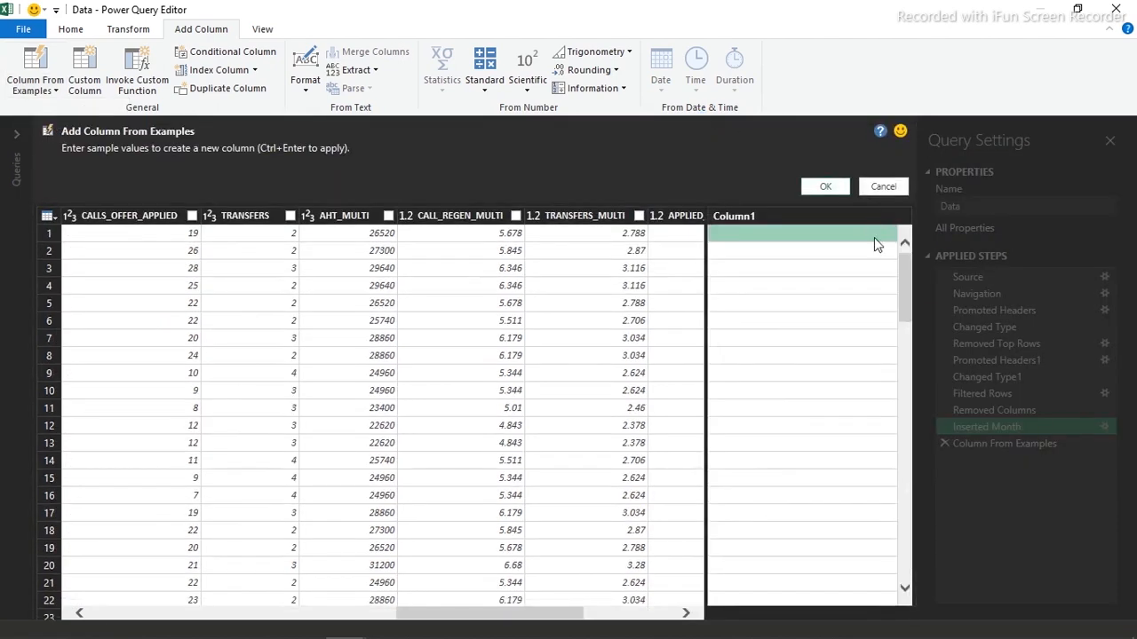
{"action": "double_click", "coordinate": [781, 220]}
{"action": "key", "text": "BackSpace"}
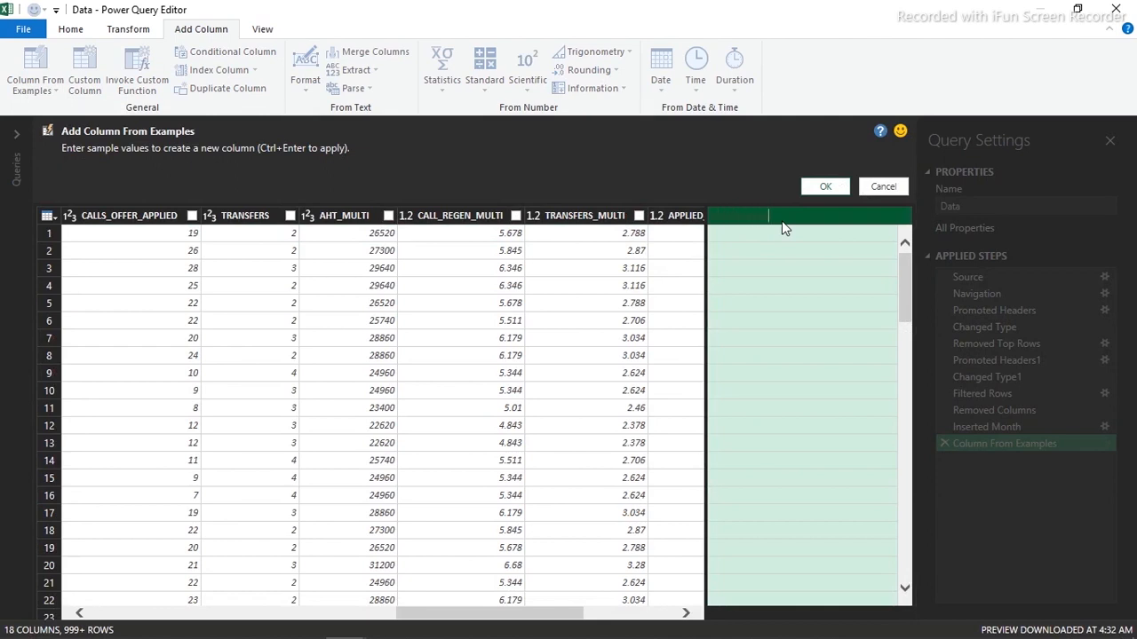
{"action": "type", "text": "e"}
{"action": "key", "text": "Return"}
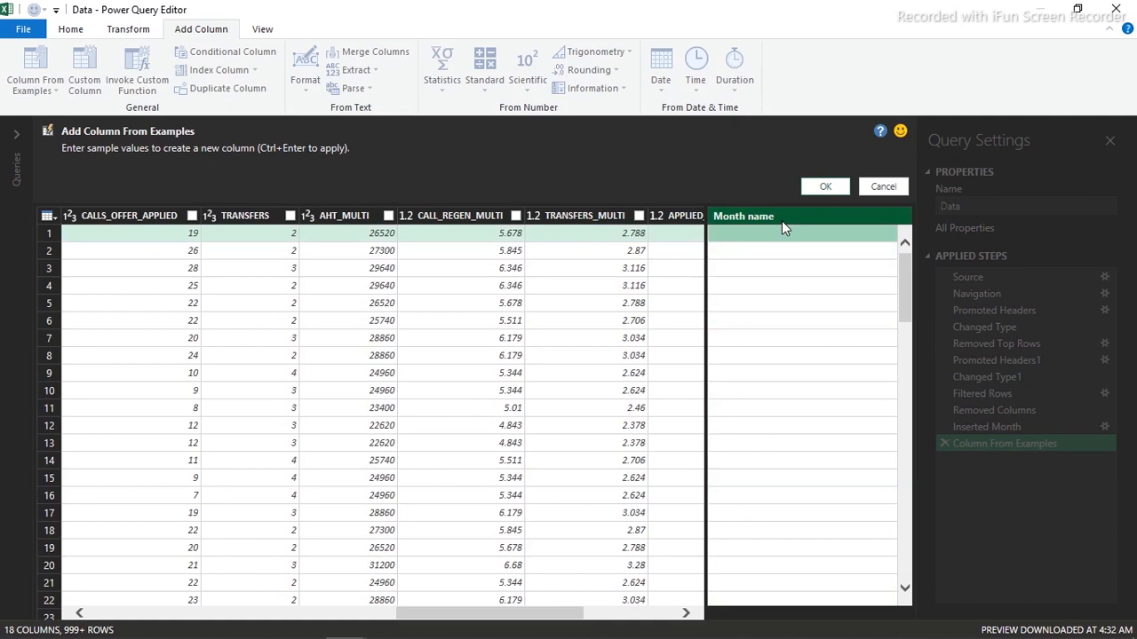
Give 'Month-6' as the first row's example, create the Month name column, and review its values
{"action": "type", "text": "Mon"}
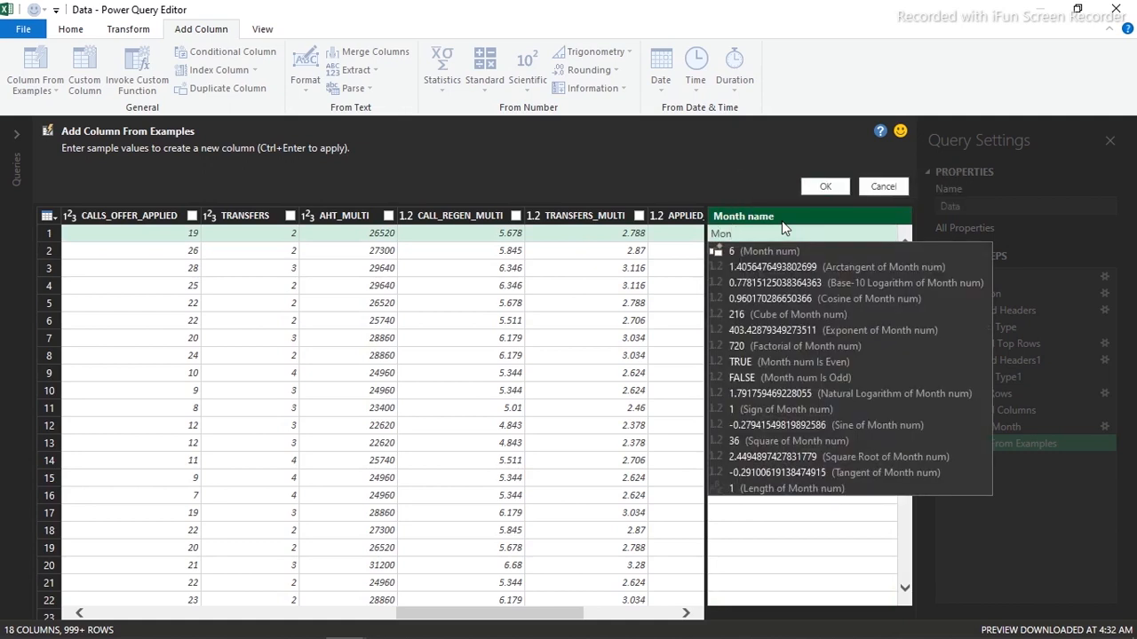
{"action": "type", "text": "th"}
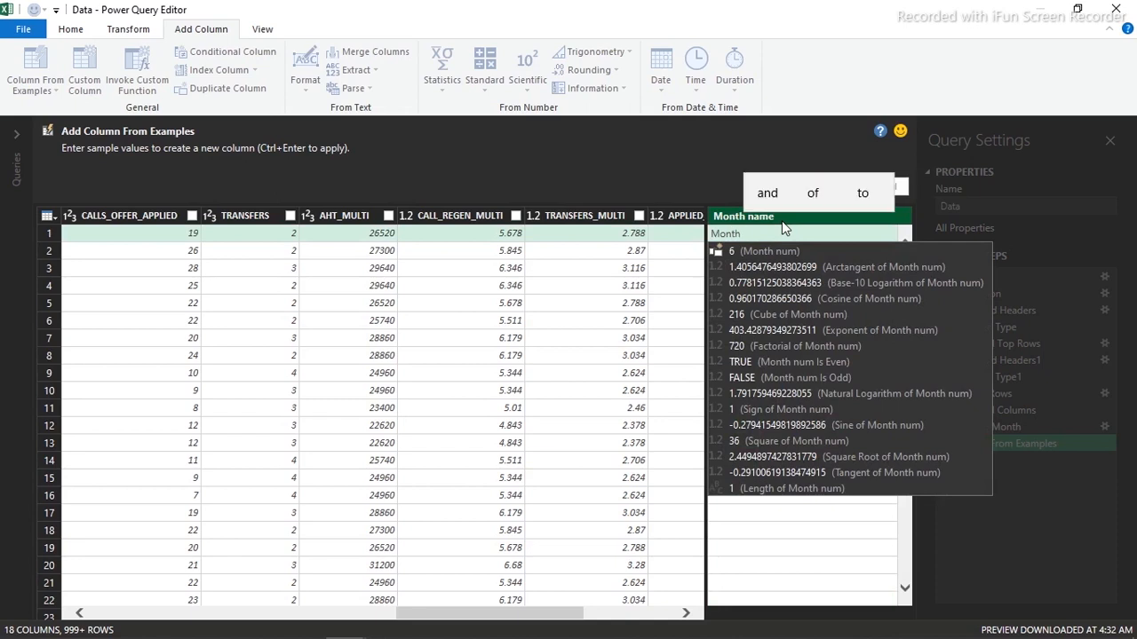
{"action": "key", "text": "BackSpace"}
{"action": "type", "text": "-"}
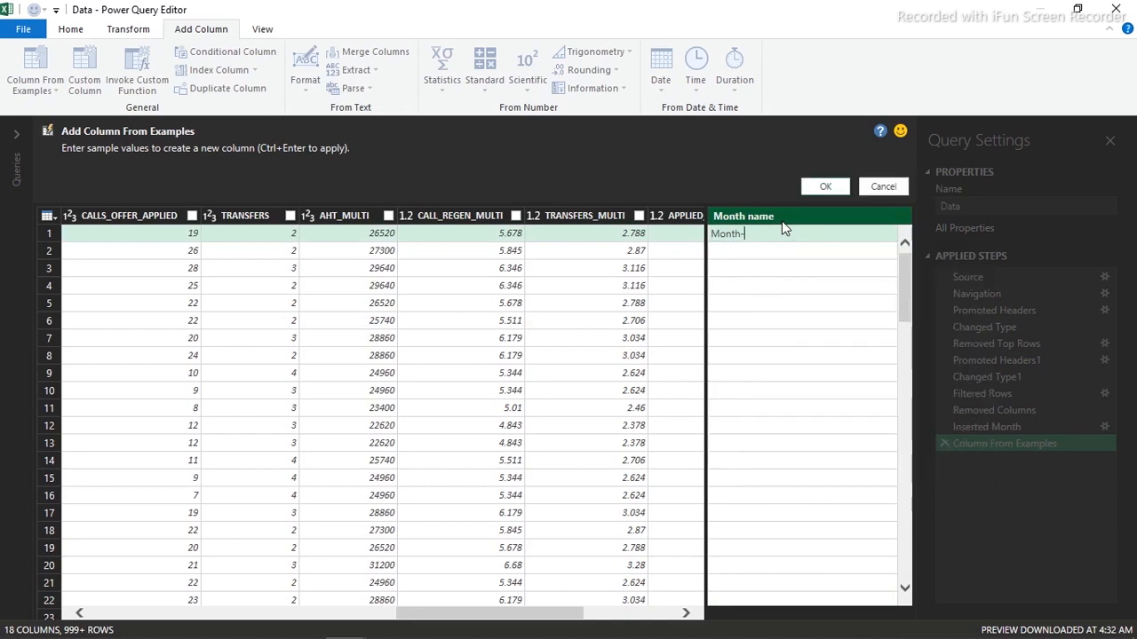
{"action": "type", "text": "6"}
{"action": "key", "text": "Return"}
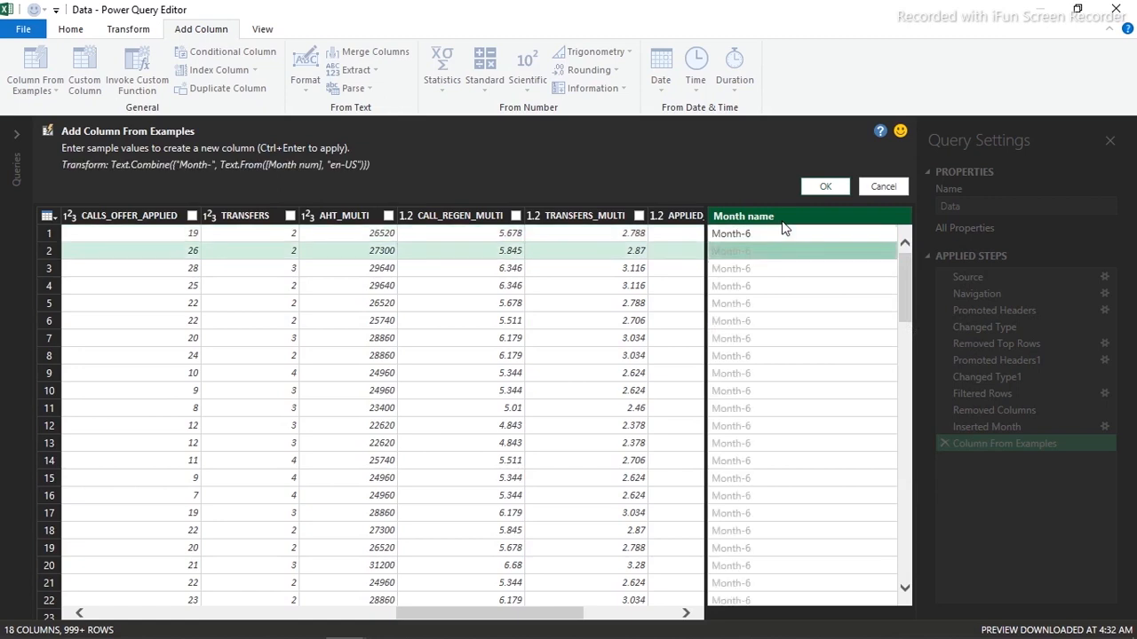
{"action": "left_click", "coordinate": [825, 187]}
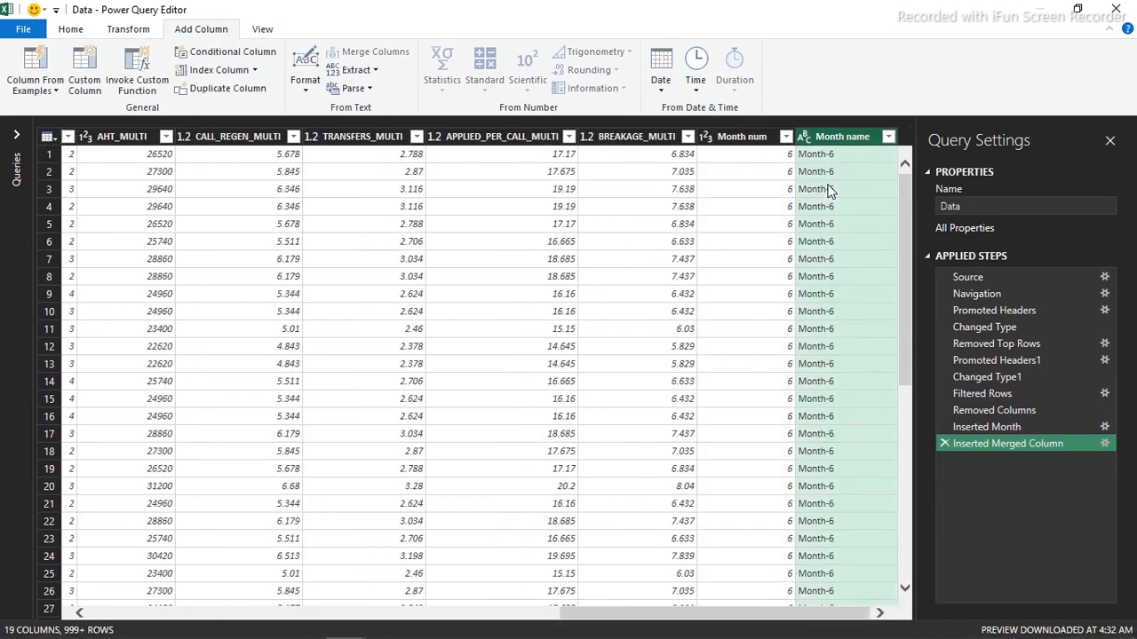
{"action": "left_click", "coordinate": [888, 136]}
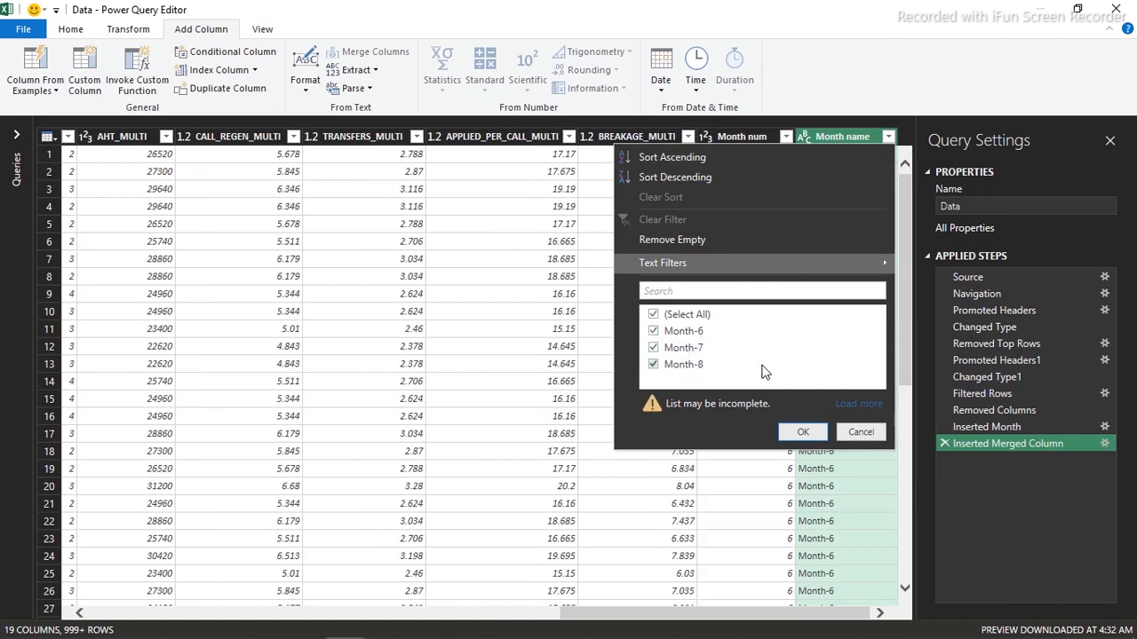
Remove the Month num column and Close & Load the Data query back into Excel
{"action": "left_click", "coordinate": [802, 432]}
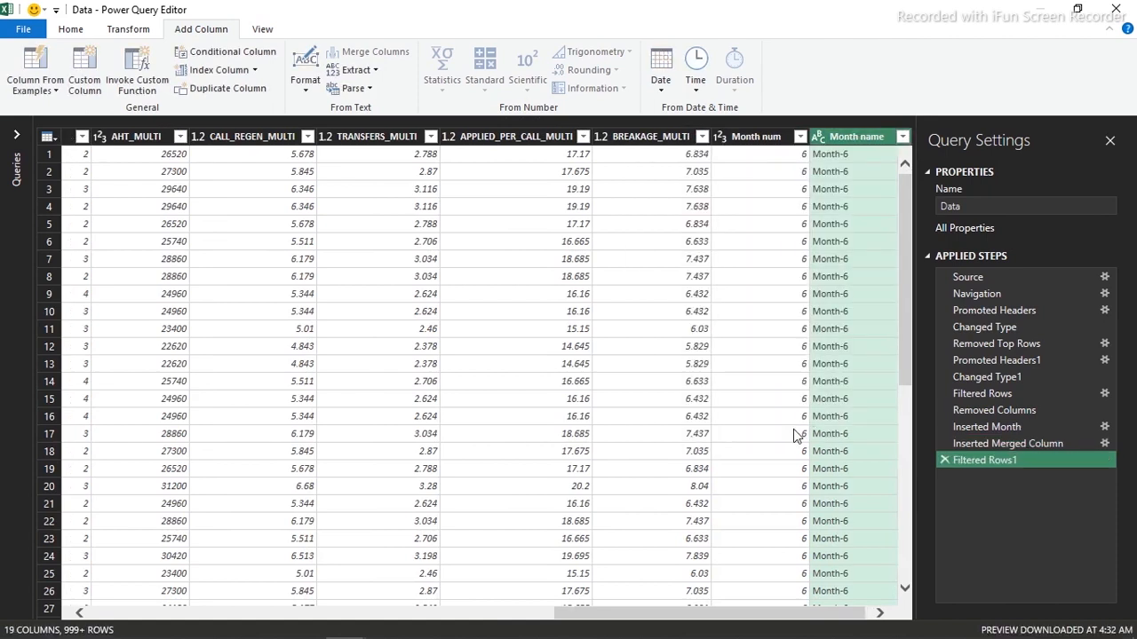
{"action": "left_click", "coordinate": [755, 136]}
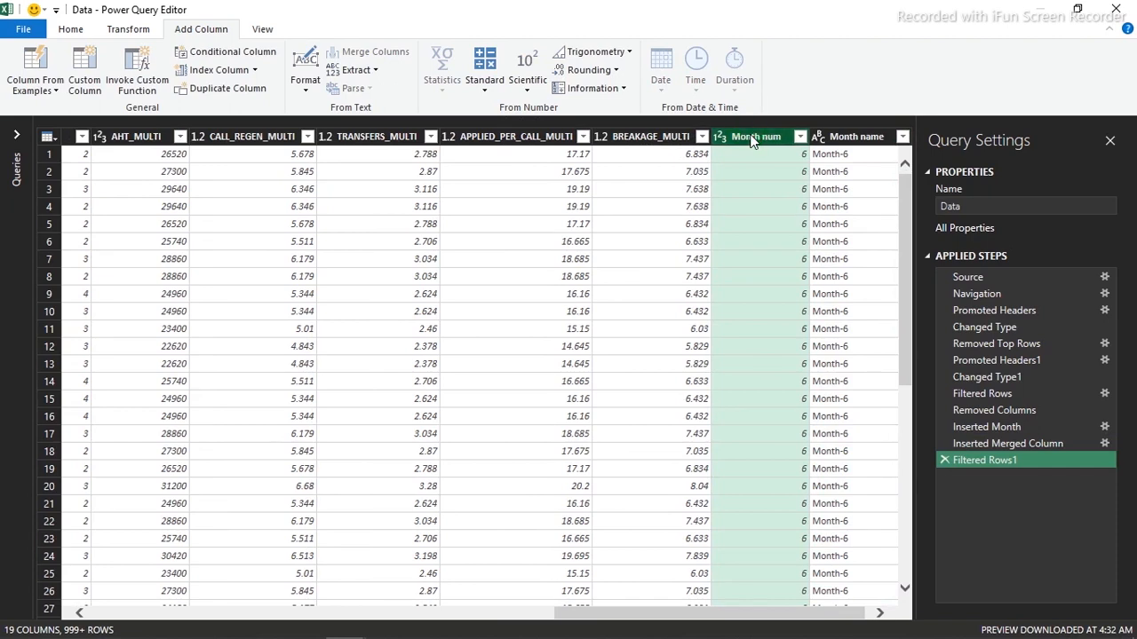
{"action": "right_click", "coordinate": [752, 138]}
{"action": "left_click", "coordinate": [799, 169]}
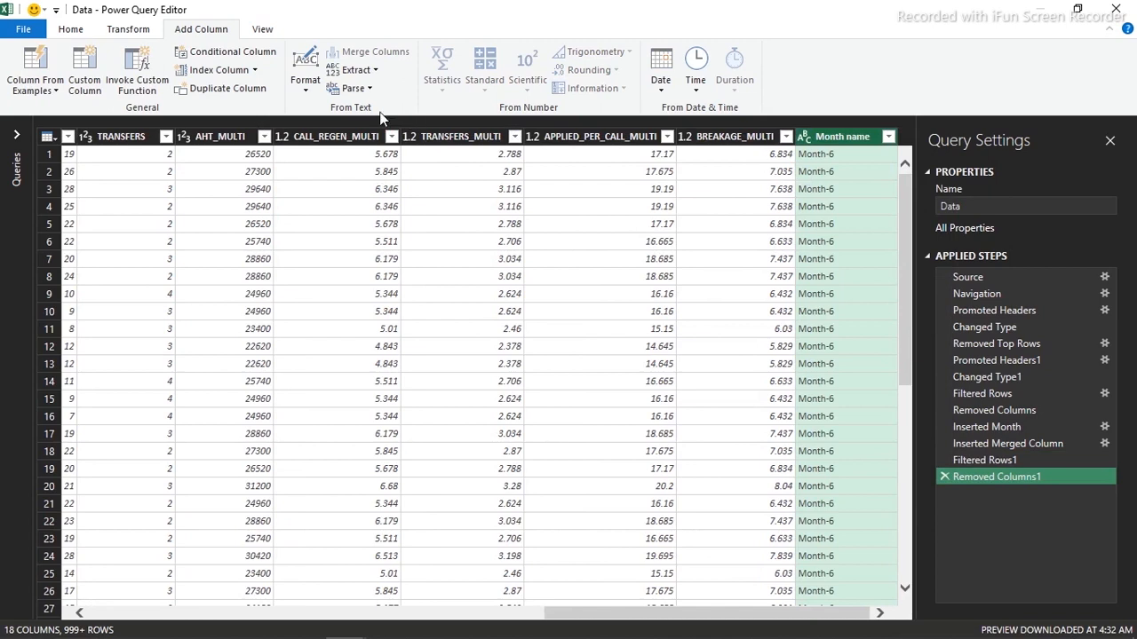
{"action": "left_click", "coordinate": [55, 94]}
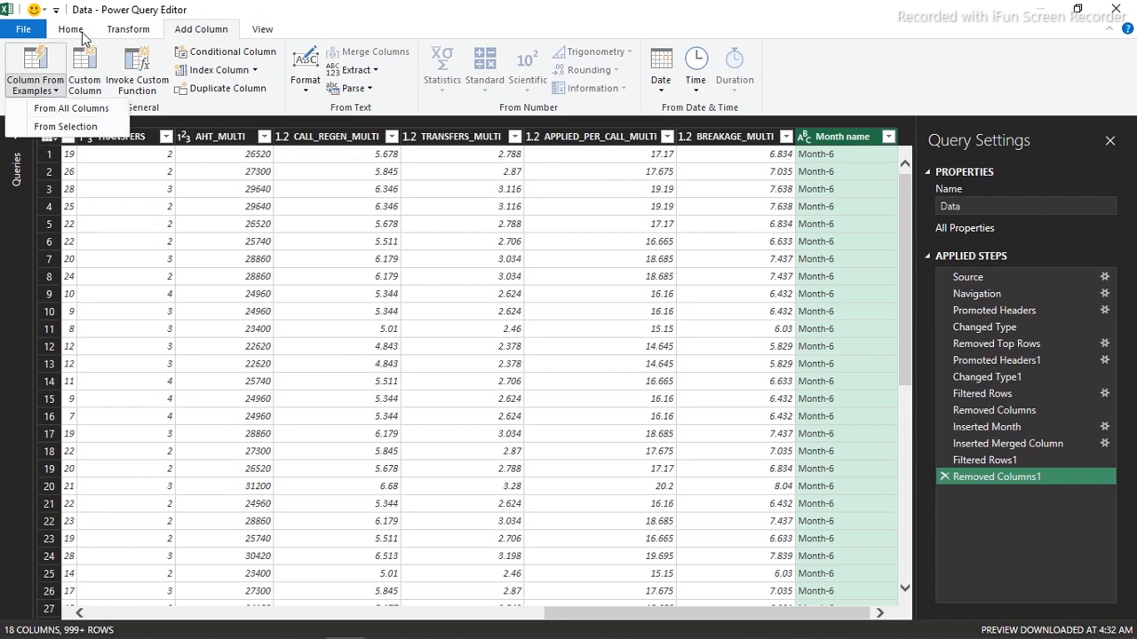
{"action": "left_click", "coordinate": [80, 32]}
{"action": "left_click", "coordinate": [35, 89]}
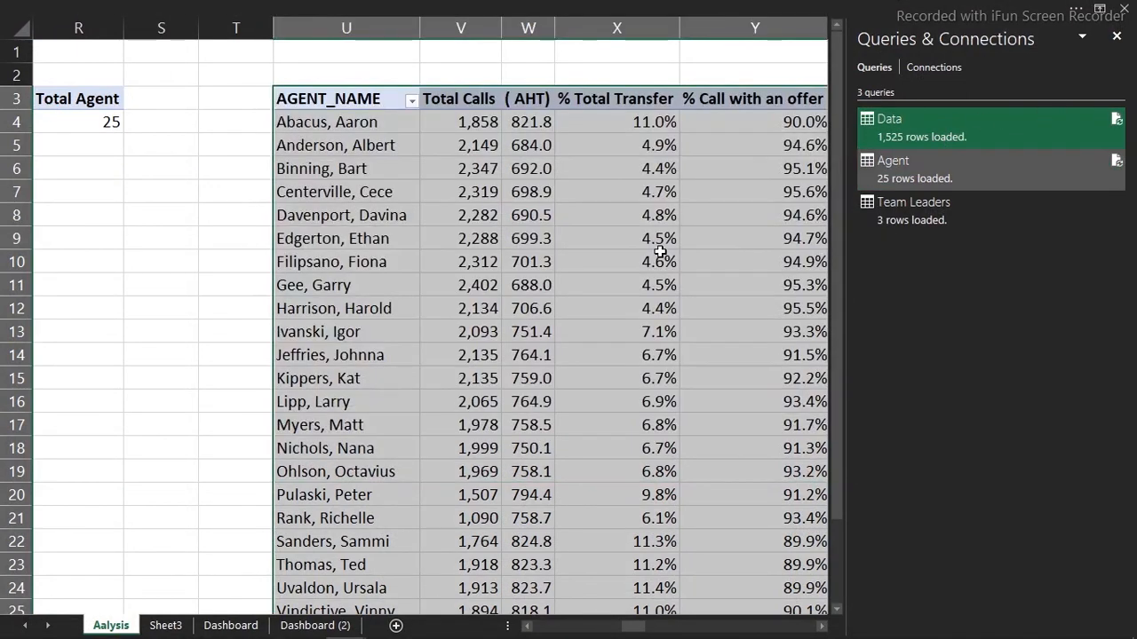
Return to the Aalysis sheet, scroll to the empty PivotTable4, and close the Queries & Connections pane
{"action": "left_click", "coordinate": [390, 368]}
{"action": "left_click", "coordinate": [308, 626]}
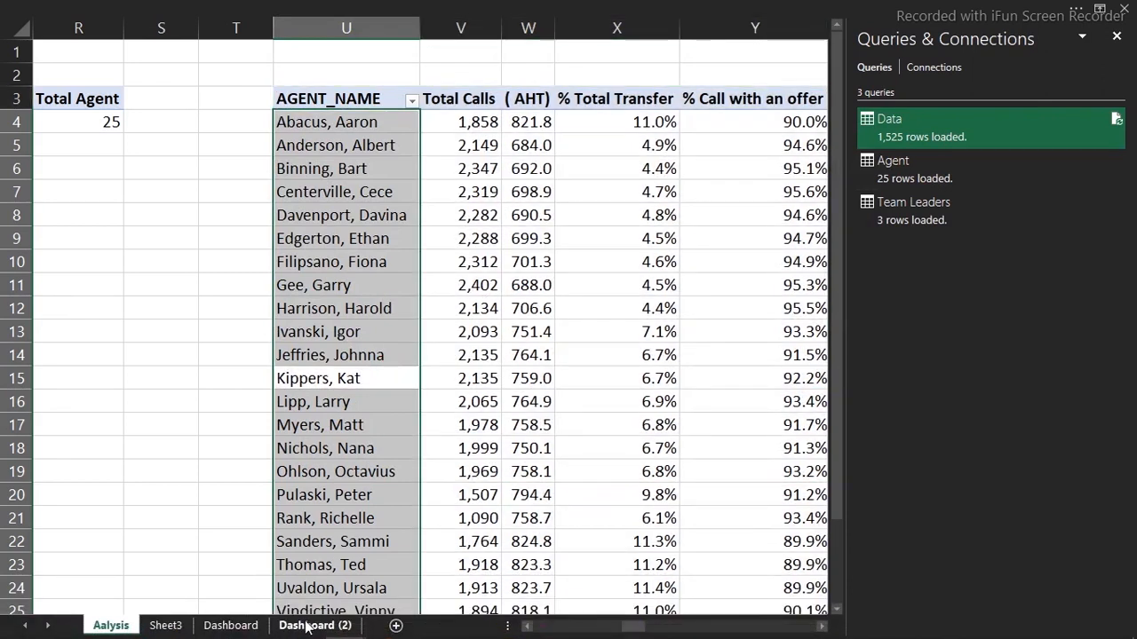
{"action": "left_click", "coordinate": [166, 625]}
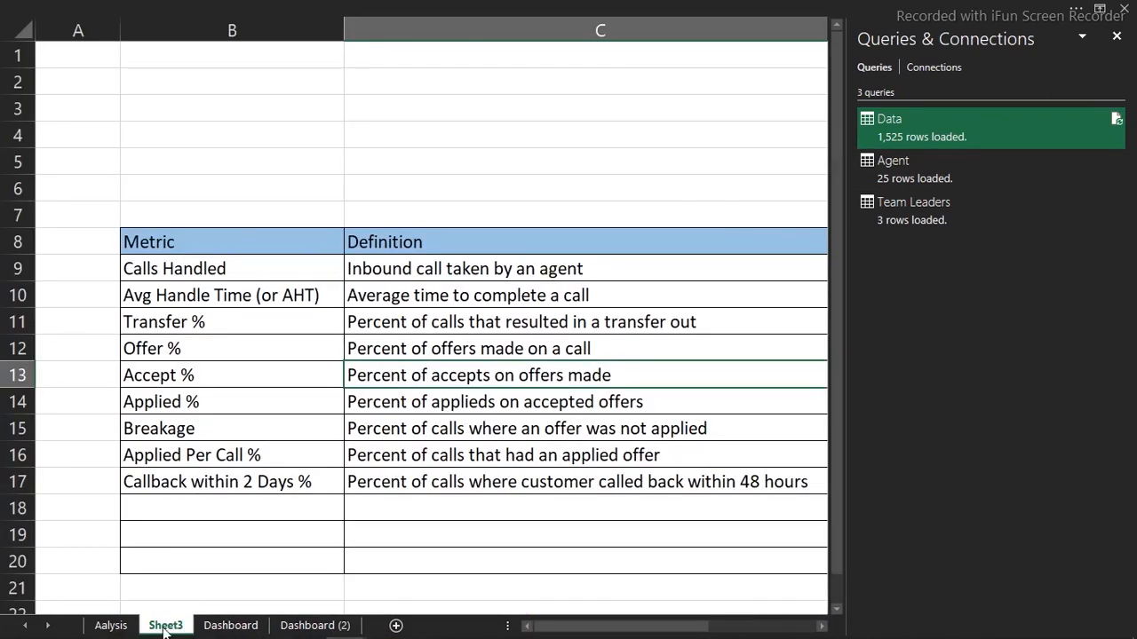
{"action": "left_click", "coordinate": [124, 626]}
{"action": "left_click", "coordinate": [531, 494]}
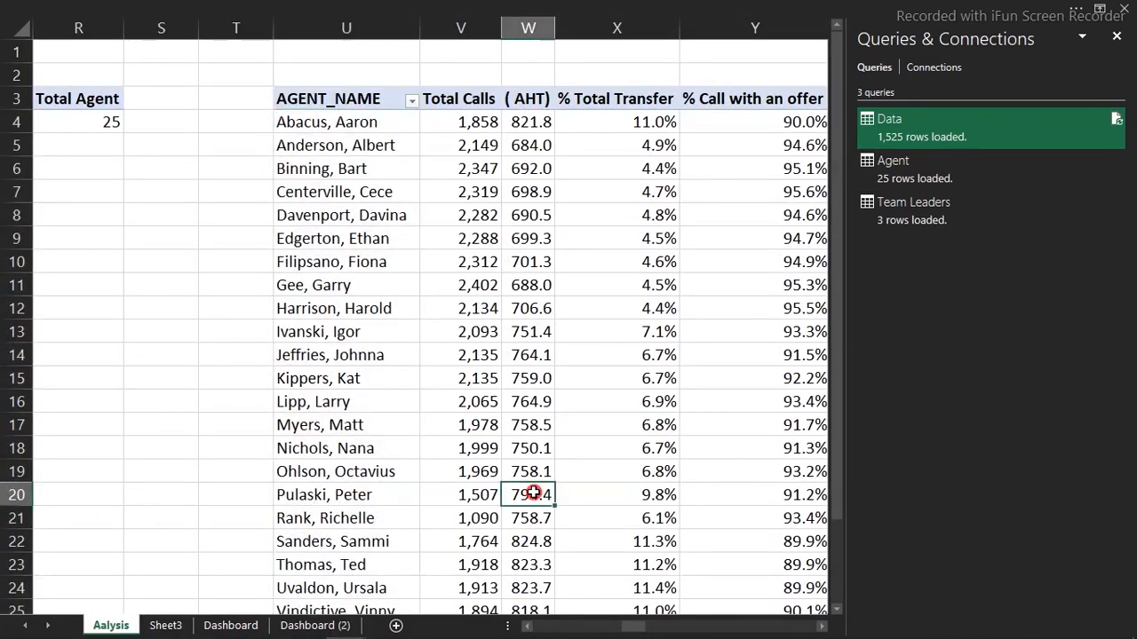
{"action": "left_click_drag", "start_coordinate": [644, 626], "coordinate": [759, 601]}
{"action": "left_click", "coordinate": [581, 190]}
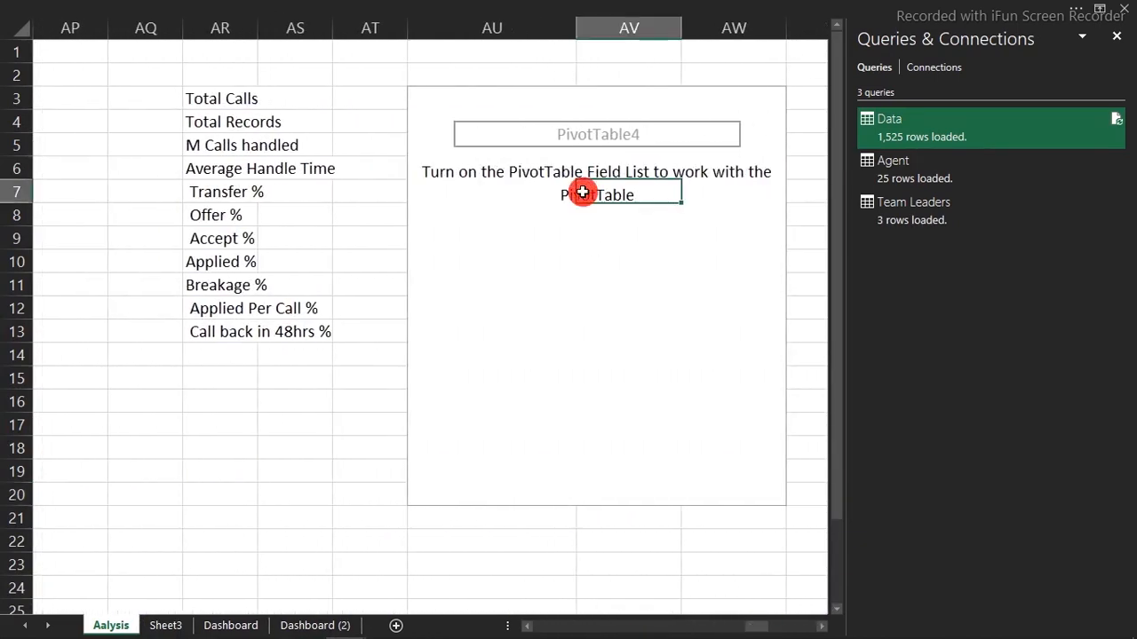
{"action": "left_click", "coordinate": [1117, 36]}
Open PivotTable4's field list and place Month name in Columns, giving Month-6, Month-7, Month-8 and Grand Total
{"action": "left_click", "coordinate": [571, 219]}
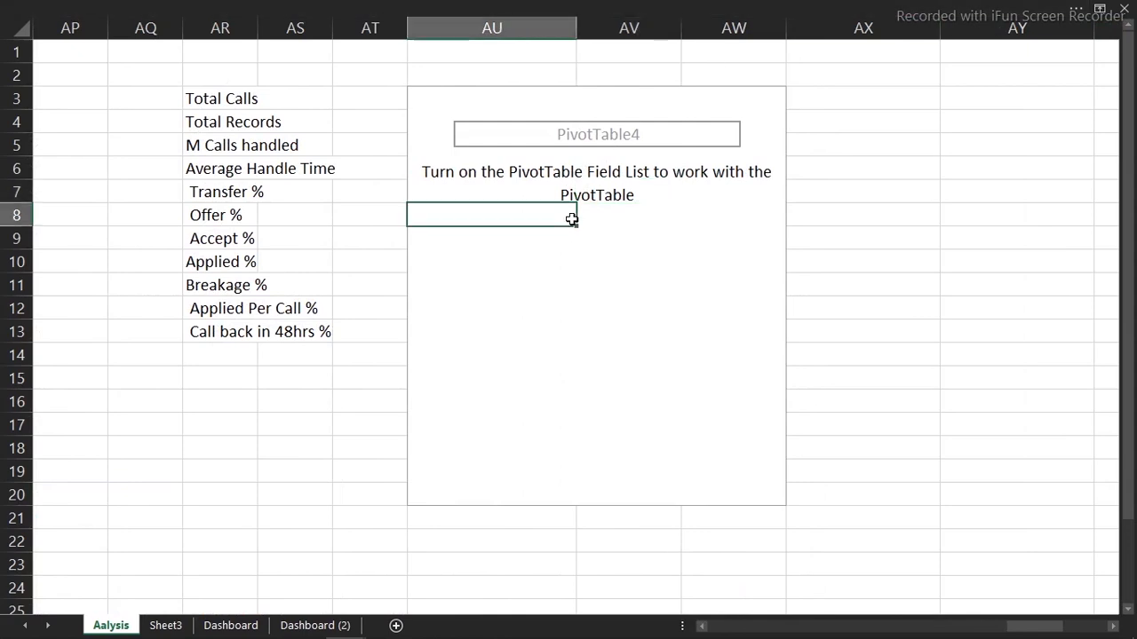
{"action": "right_click", "coordinate": [547, 213]}
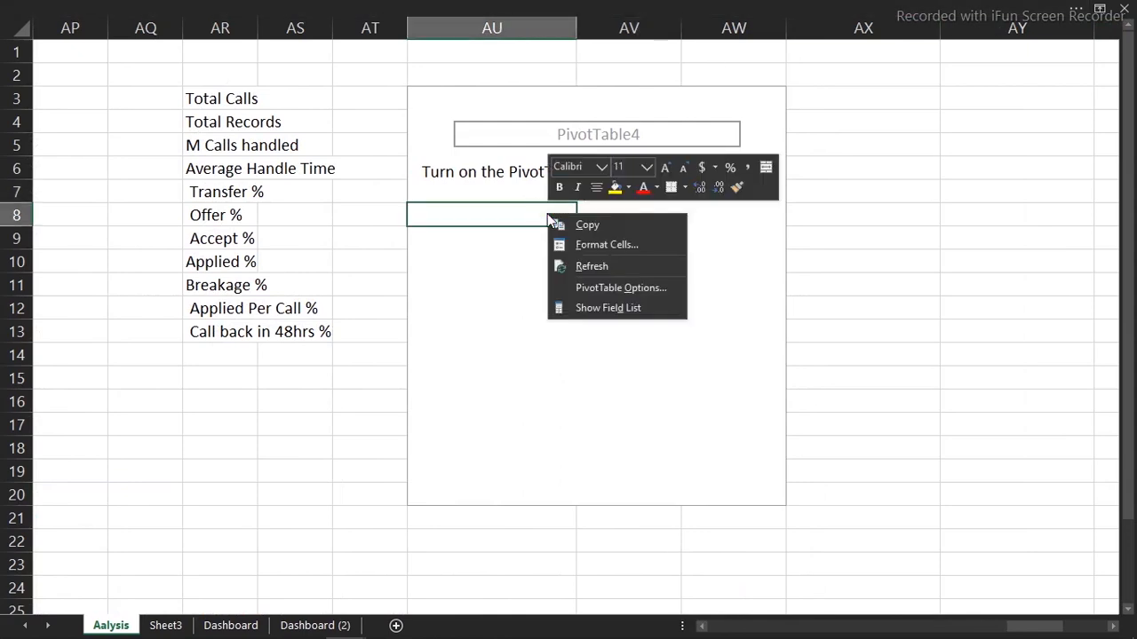
{"action": "left_click", "coordinate": [593, 308]}
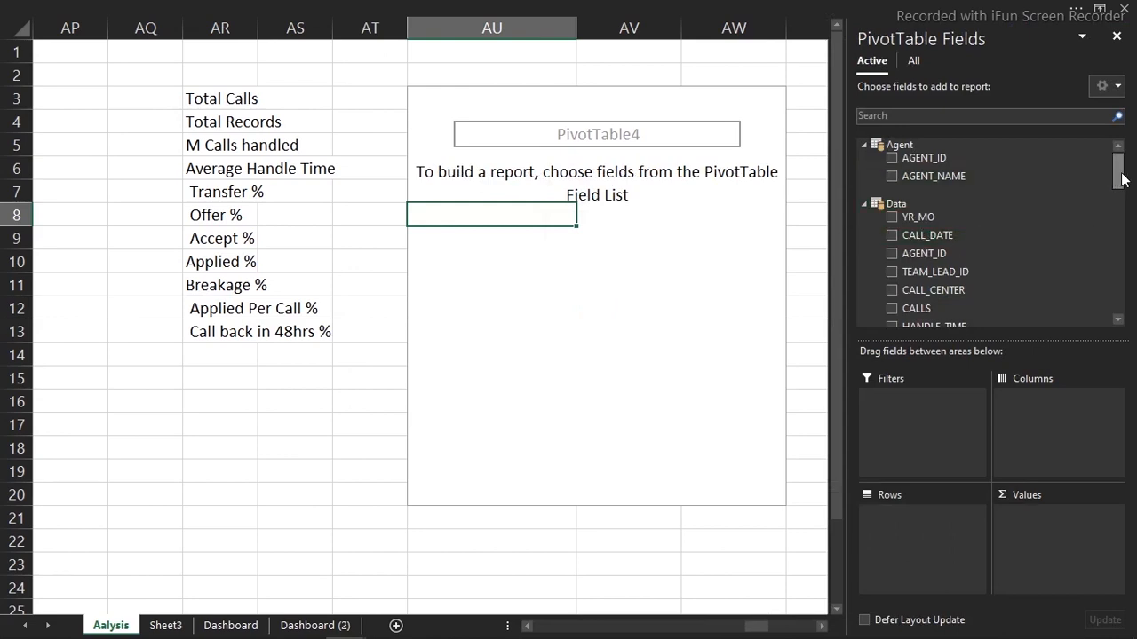
{"action": "left_click_drag", "start_coordinate": [1122, 182], "coordinate": [1123, 229]}
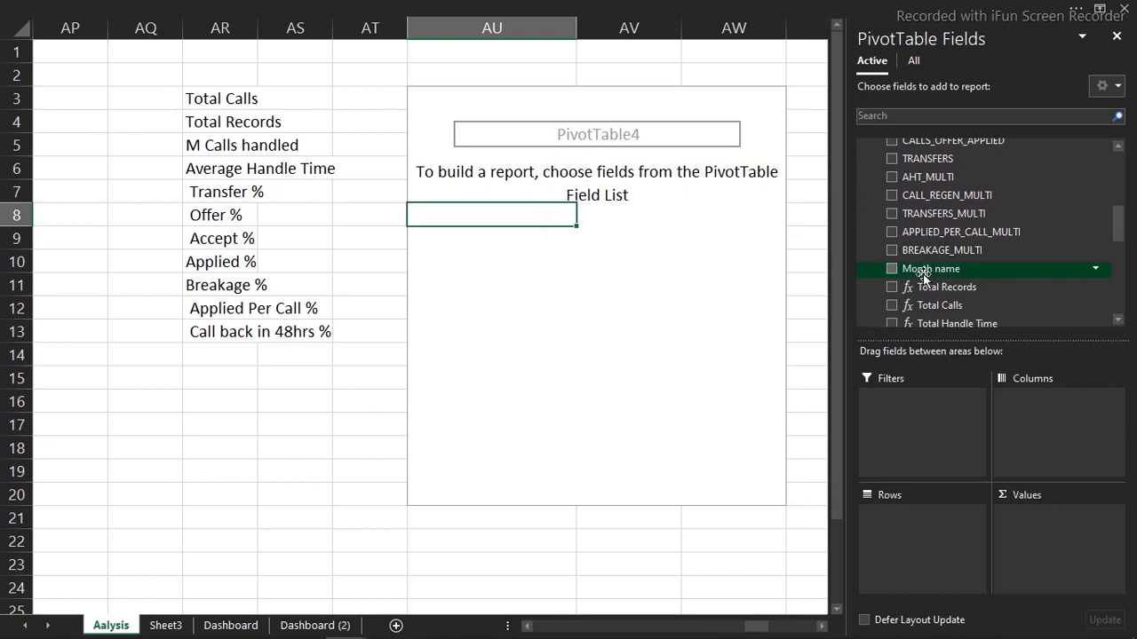
{"action": "left_click", "coordinate": [891, 268]}
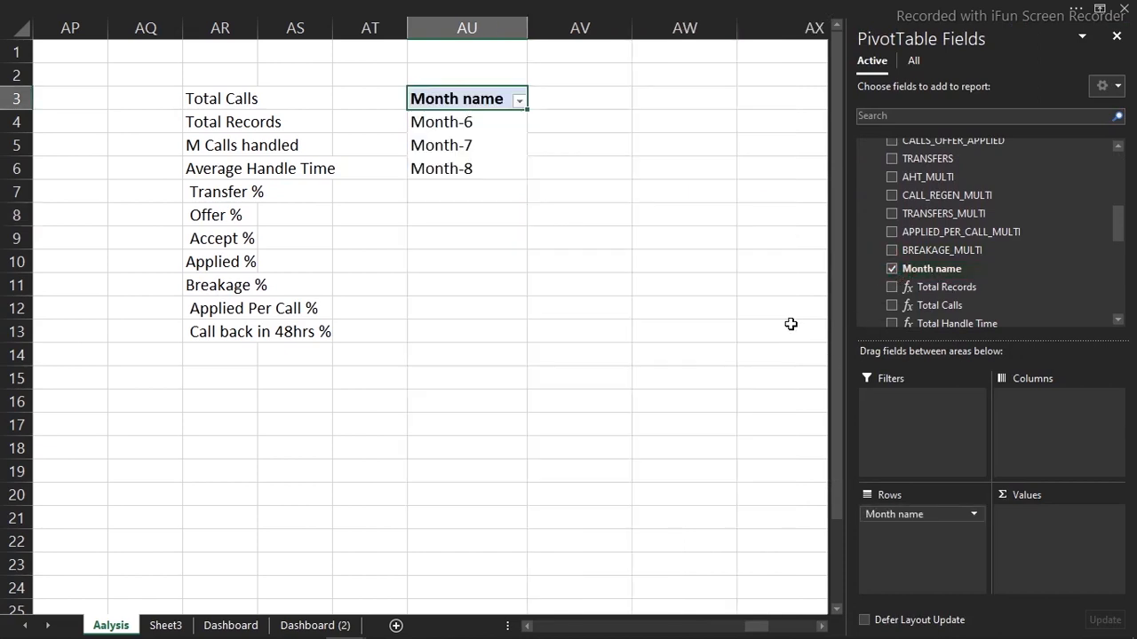
{"action": "left_click_drag", "start_coordinate": [887, 517], "coordinate": [1062, 414]}
{"action": "left_click_drag", "start_coordinate": [987, 287], "coordinate": [700, 263]}
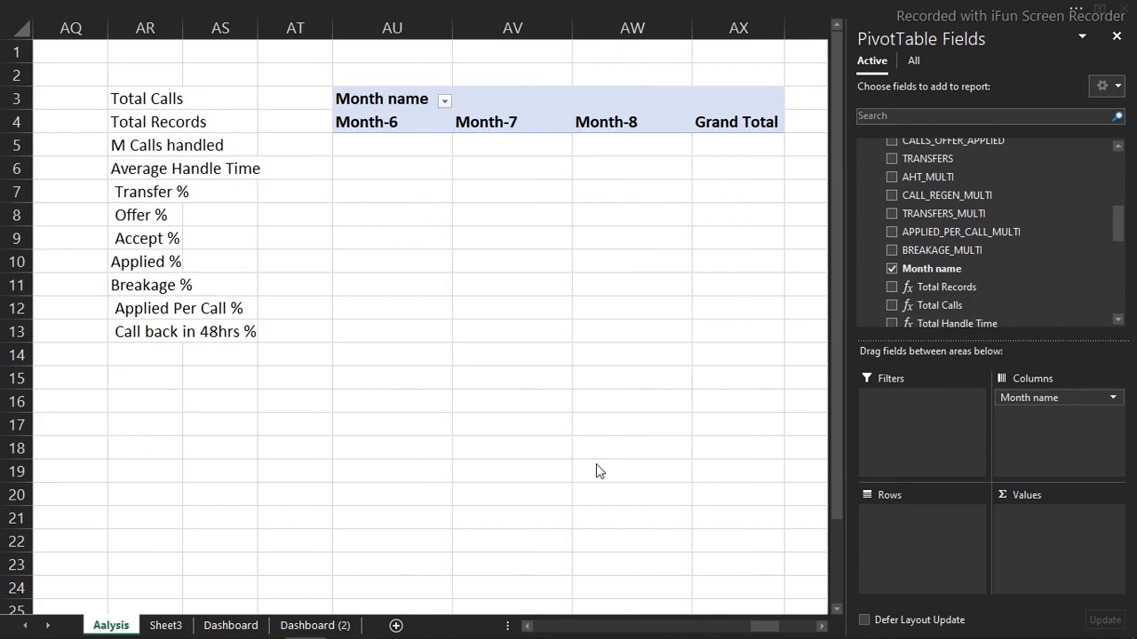
Inspect the Total Transfer measure, then add Total Records (497, 496, 532) to the pivot values
{"action": "left_click", "coordinate": [628, 143]}
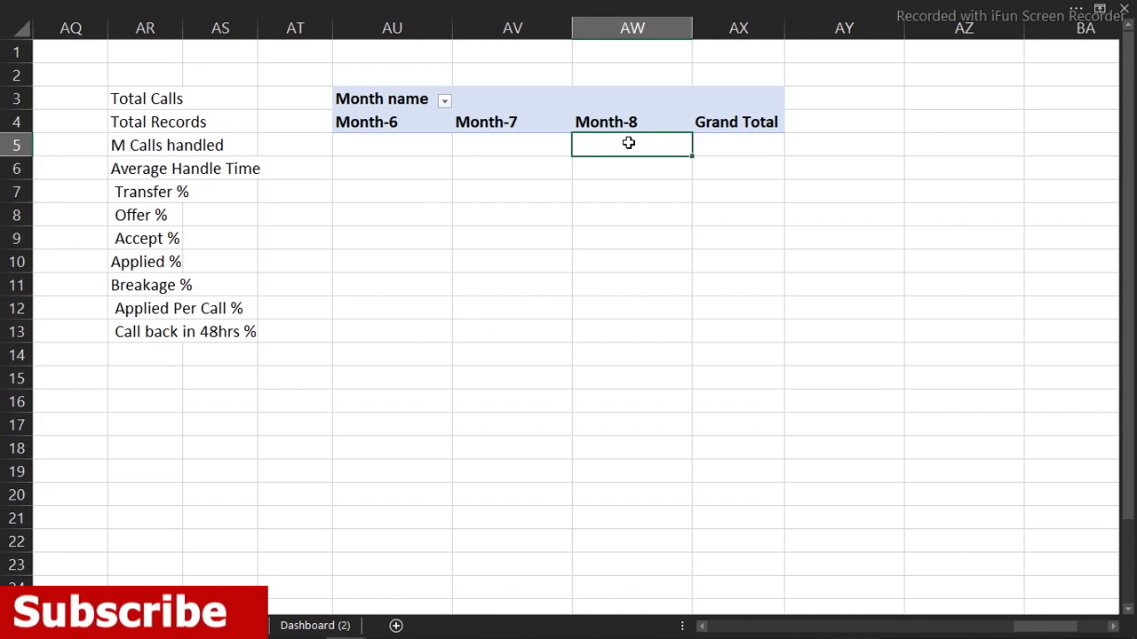
{"action": "left_click", "coordinate": [528, 123]}
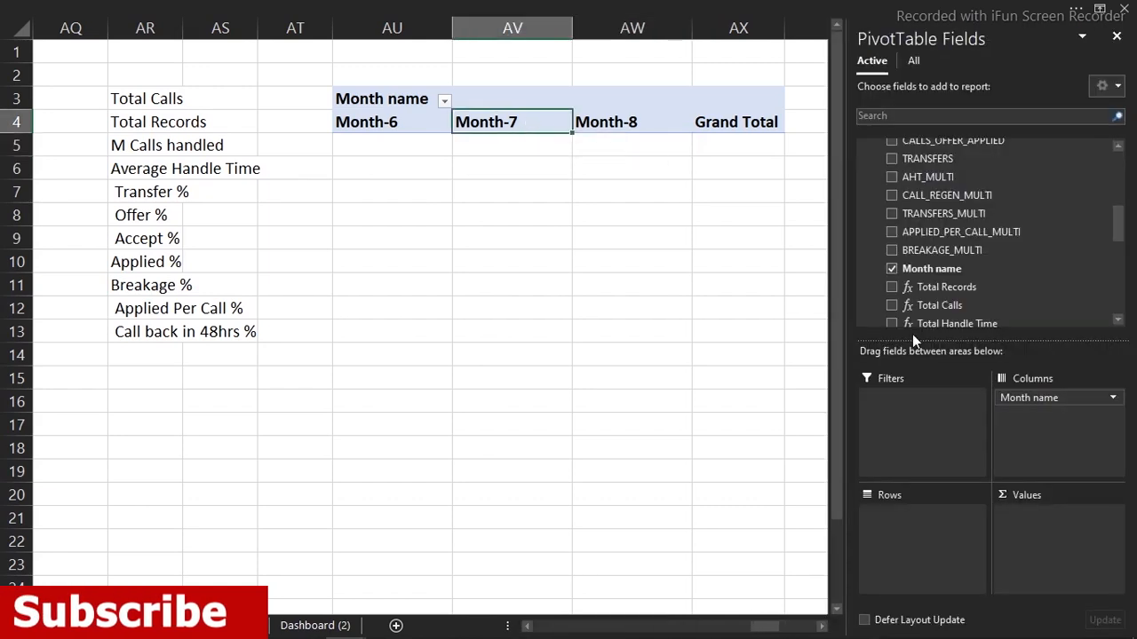
{"action": "left_click_drag", "start_coordinate": [1119, 224], "coordinate": [1119, 246]}
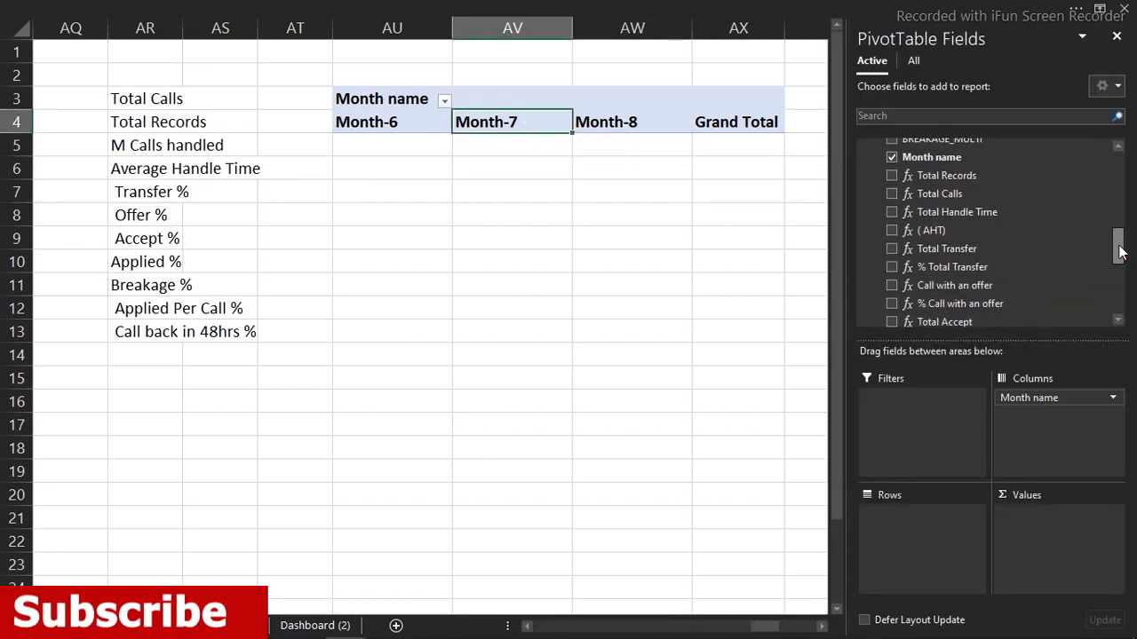
{"action": "right_click", "coordinate": [927, 249]}
{"action": "left_click", "coordinate": [962, 258]}
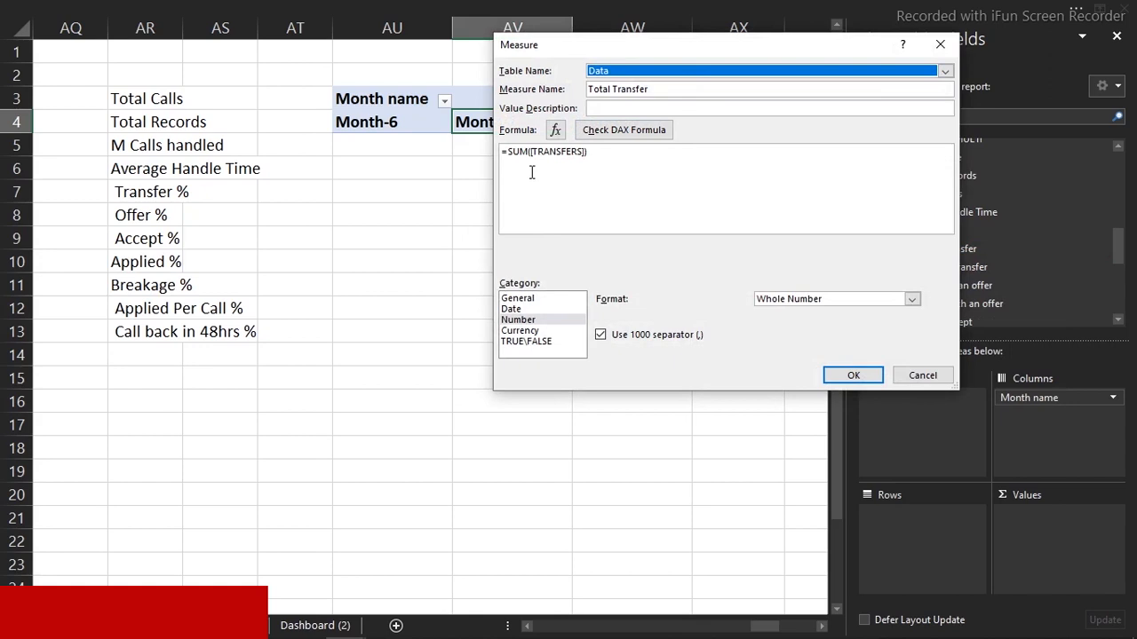
{"action": "left_click", "coordinate": [931, 376]}
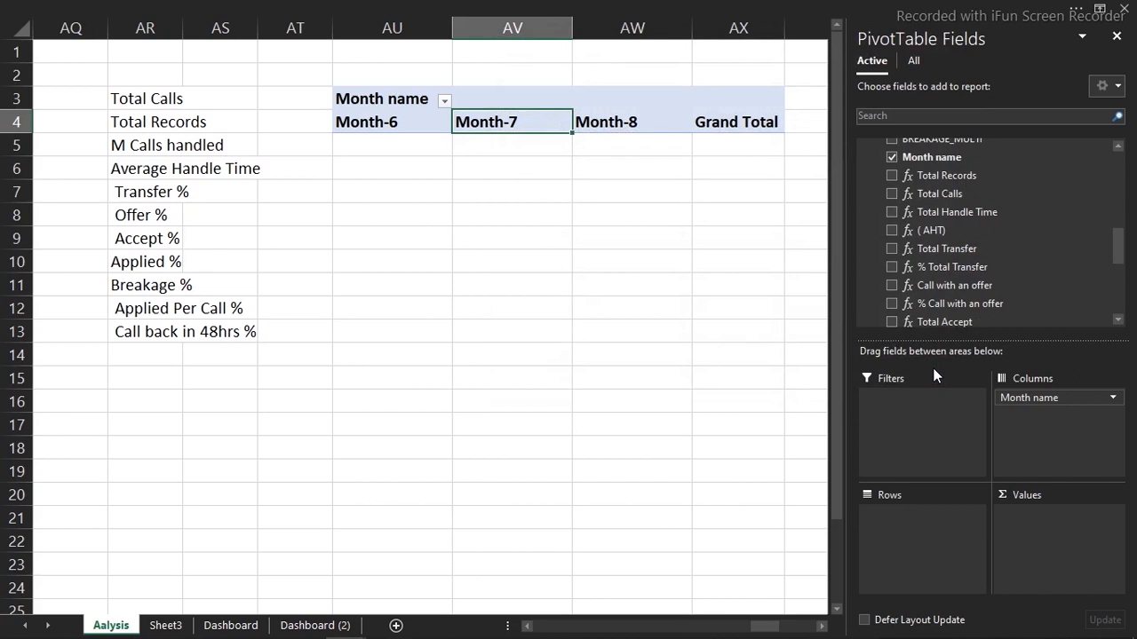
{"action": "scroll", "coordinate": [1116, 249], "scroll_direction": "up", "scroll_amount": 1}
{"action": "left_click_drag", "start_coordinate": [964, 182], "coordinate": [1046, 549]}
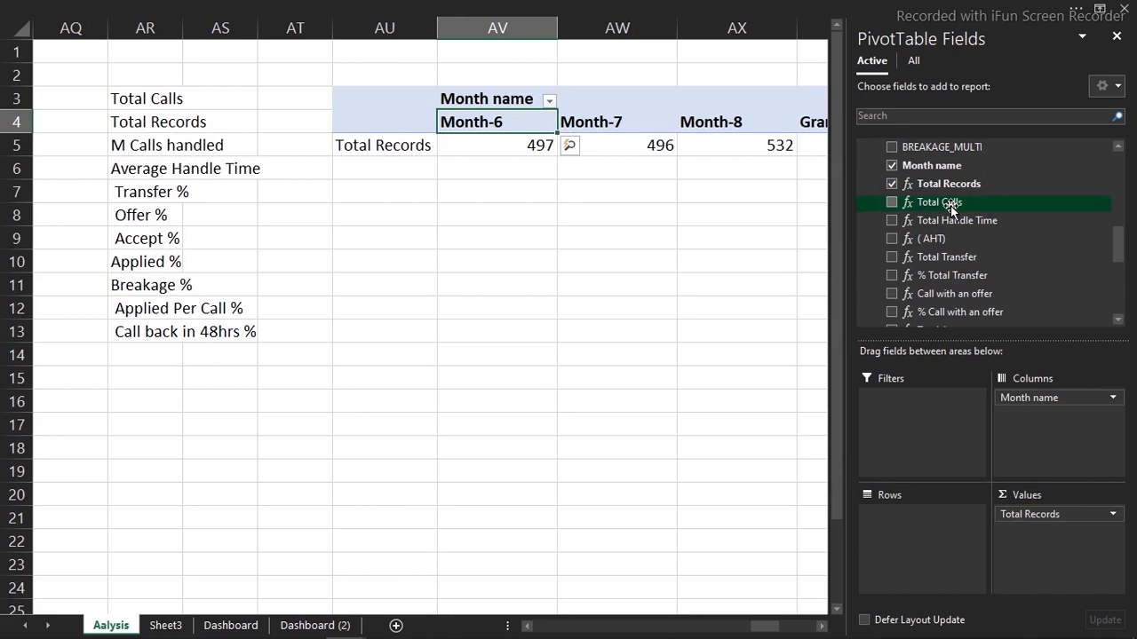
Add Total Calls, Total Handle Time and (AHT) to the values, with Σ Values moved to Rows
{"action": "left_click_drag", "start_coordinate": [949, 203], "coordinate": [1042, 578]}
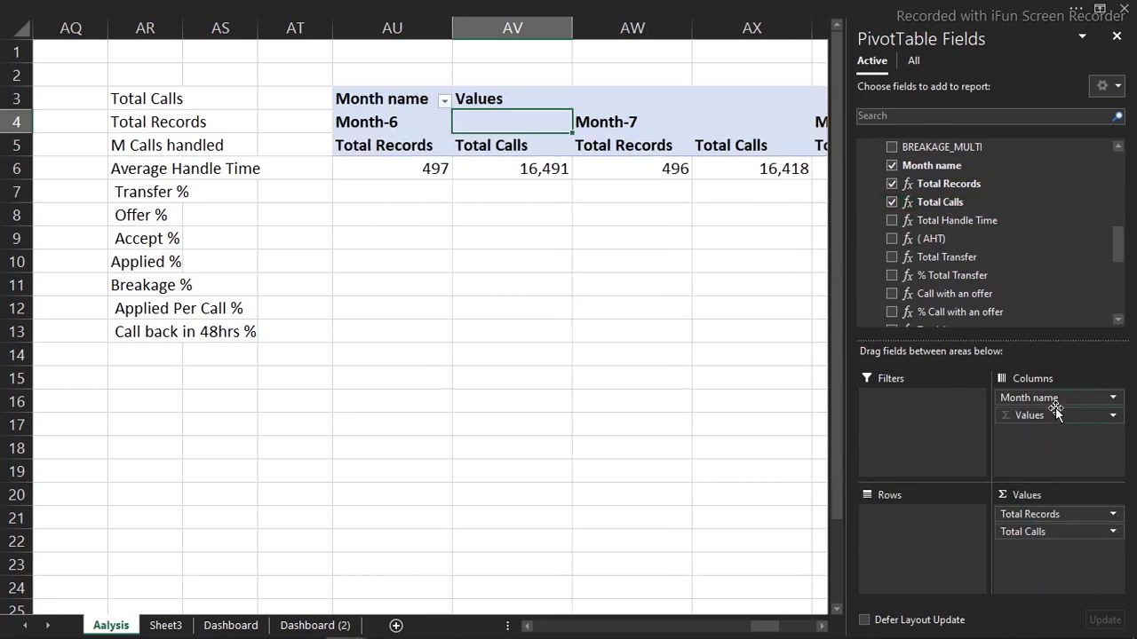
{"action": "left_click_drag", "start_coordinate": [1055, 410], "coordinate": [908, 521]}
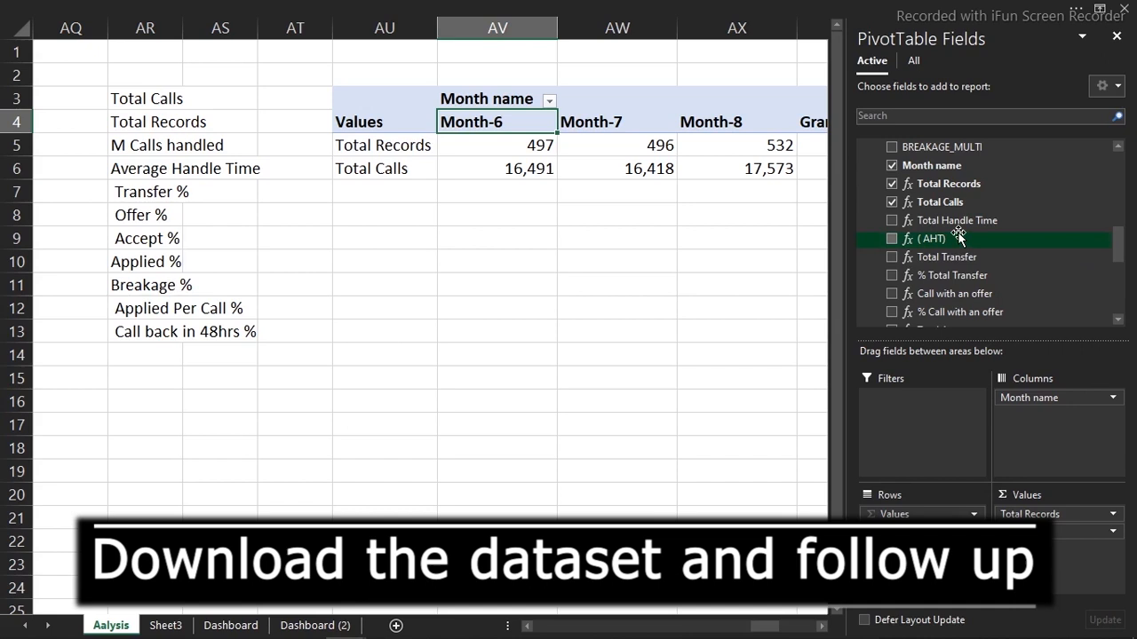
{"action": "left_click_drag", "start_coordinate": [949, 226], "coordinate": [1053, 531]}
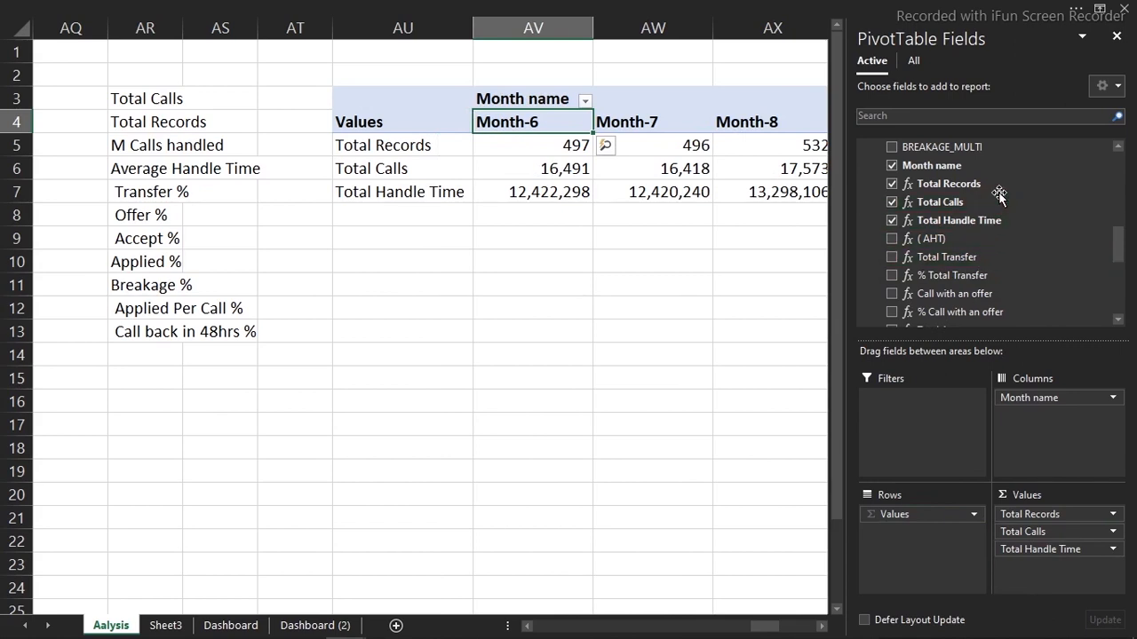
{"action": "left_click_drag", "start_coordinate": [950, 240], "coordinate": [1023, 570]}
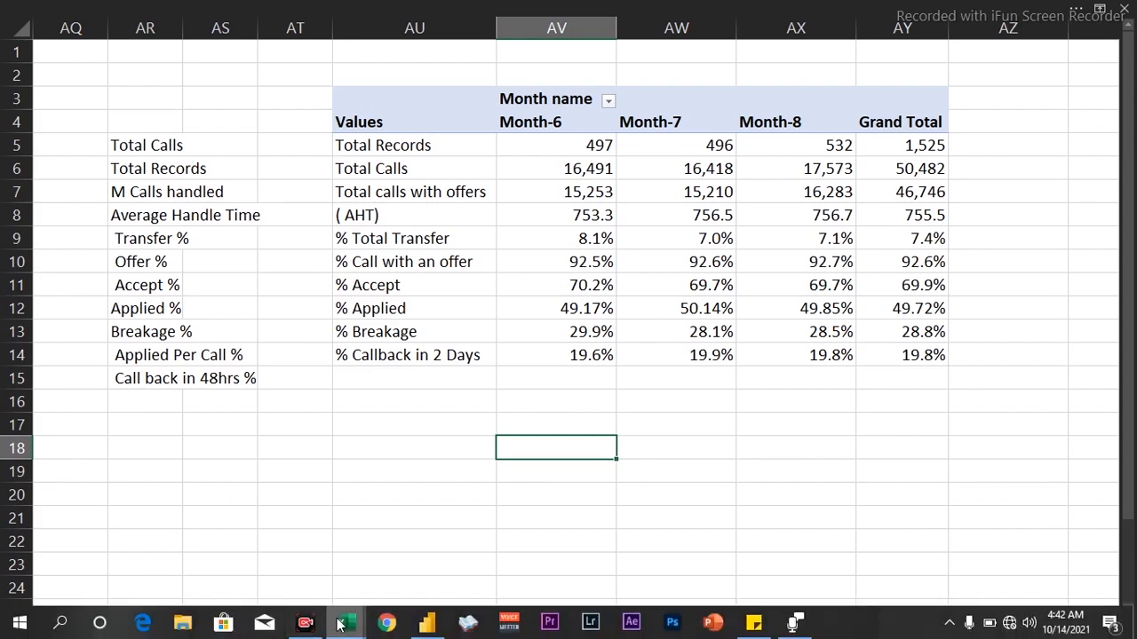
{"action": "mouse_move", "coordinate": [345, 622]}
{"action": "left_click", "coordinate": [260, 555]}
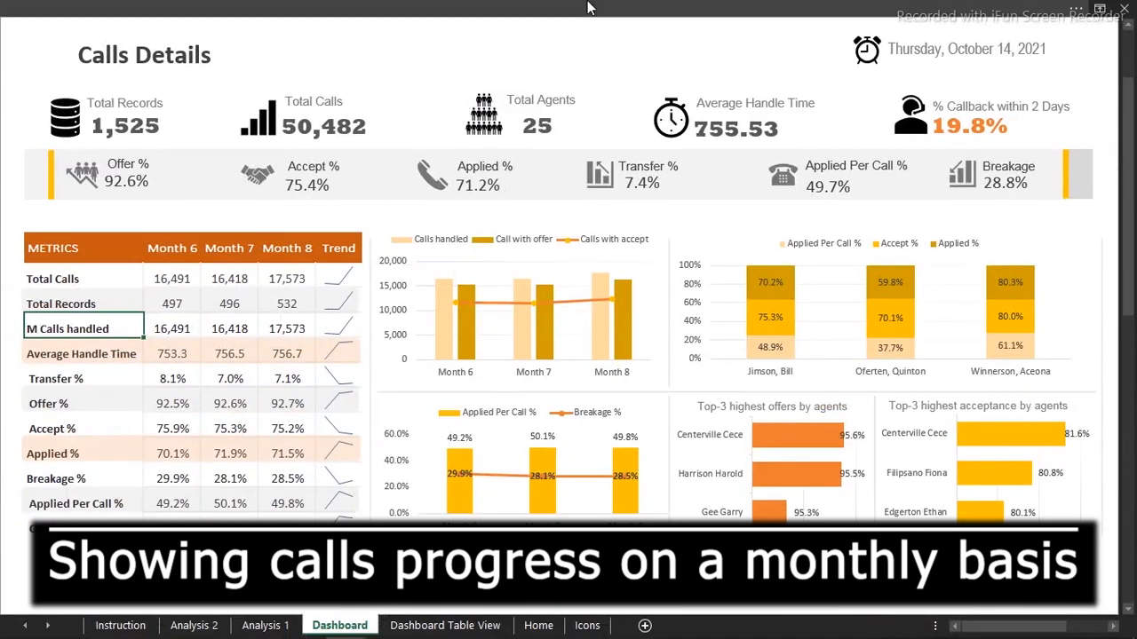
{"action": "left_click", "coordinate": [1128, 55]}
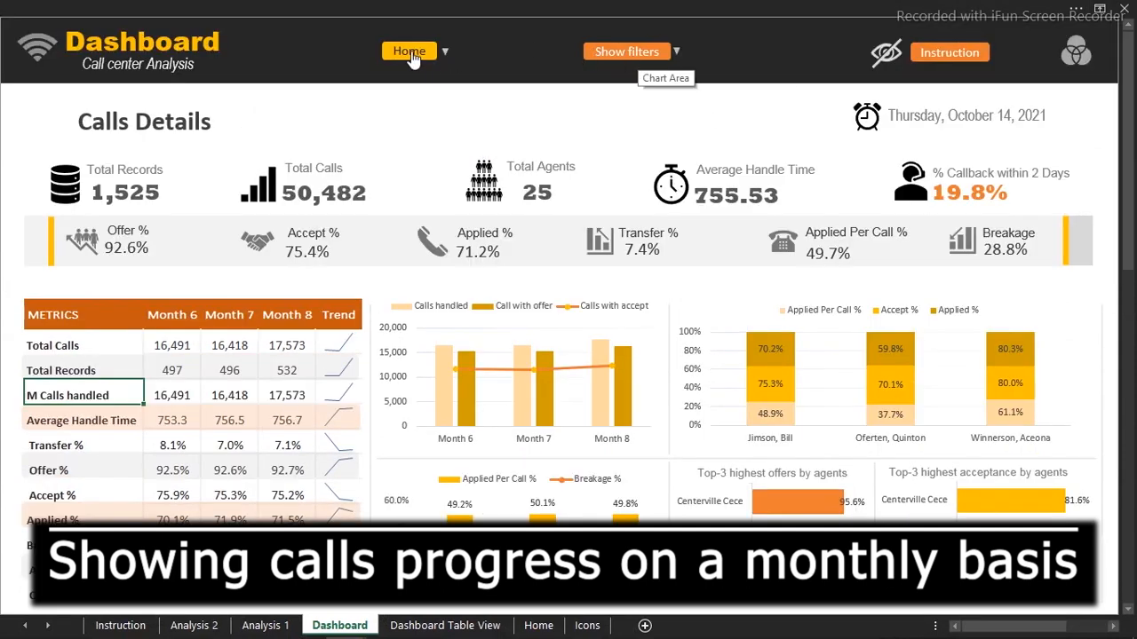
{"action": "left_click", "coordinate": [616, 55]}
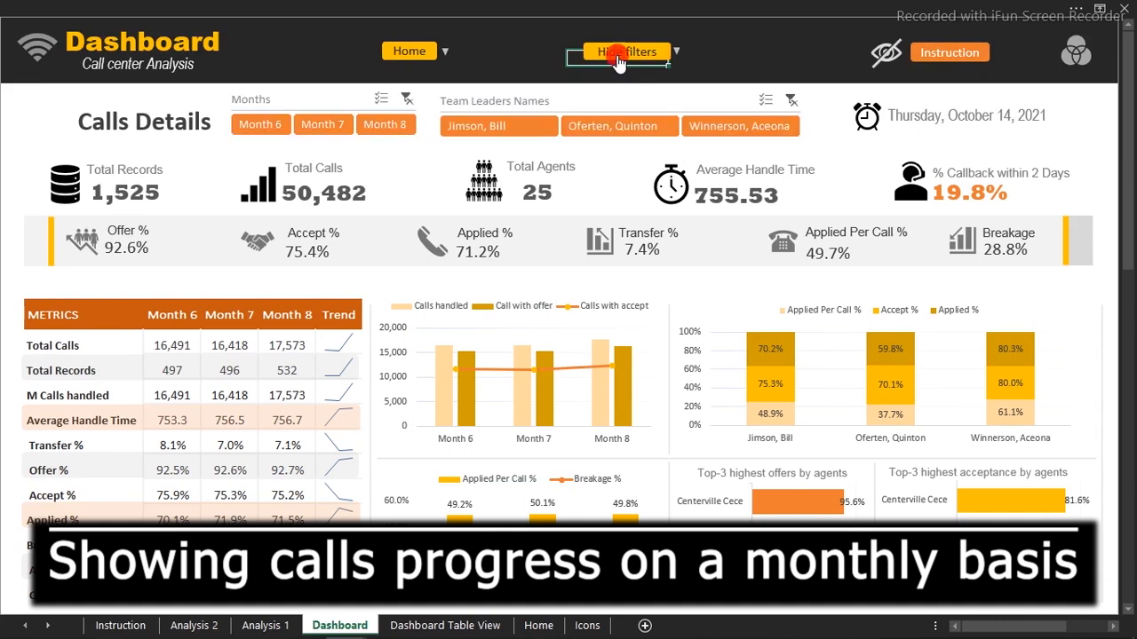
{"action": "left_click", "coordinate": [597, 125]}
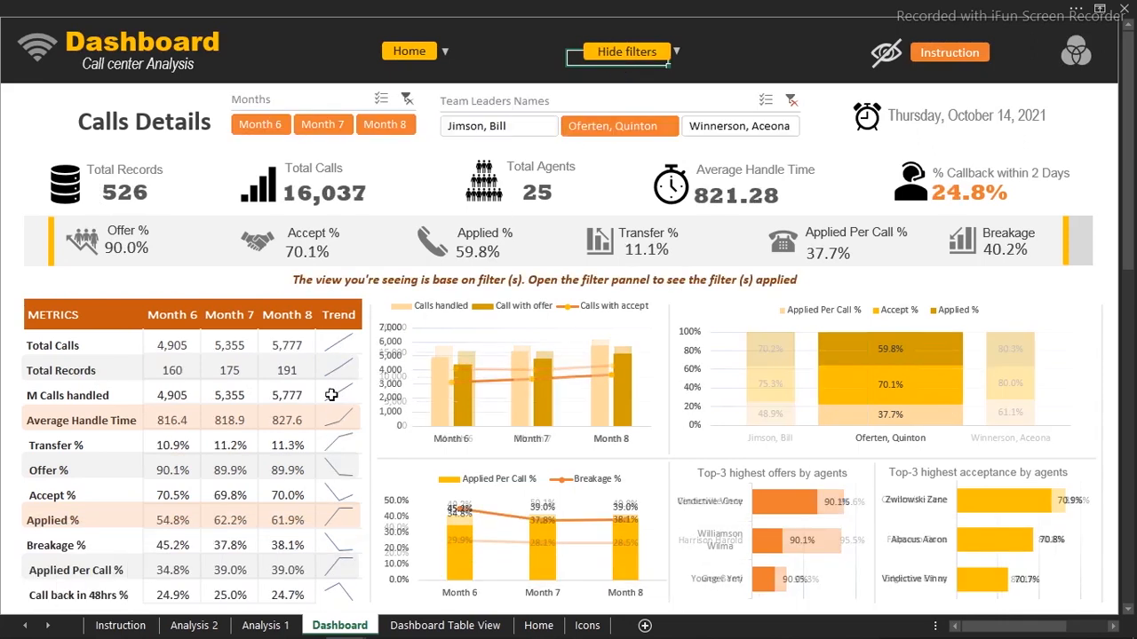
{"action": "left_click", "coordinate": [508, 127]}
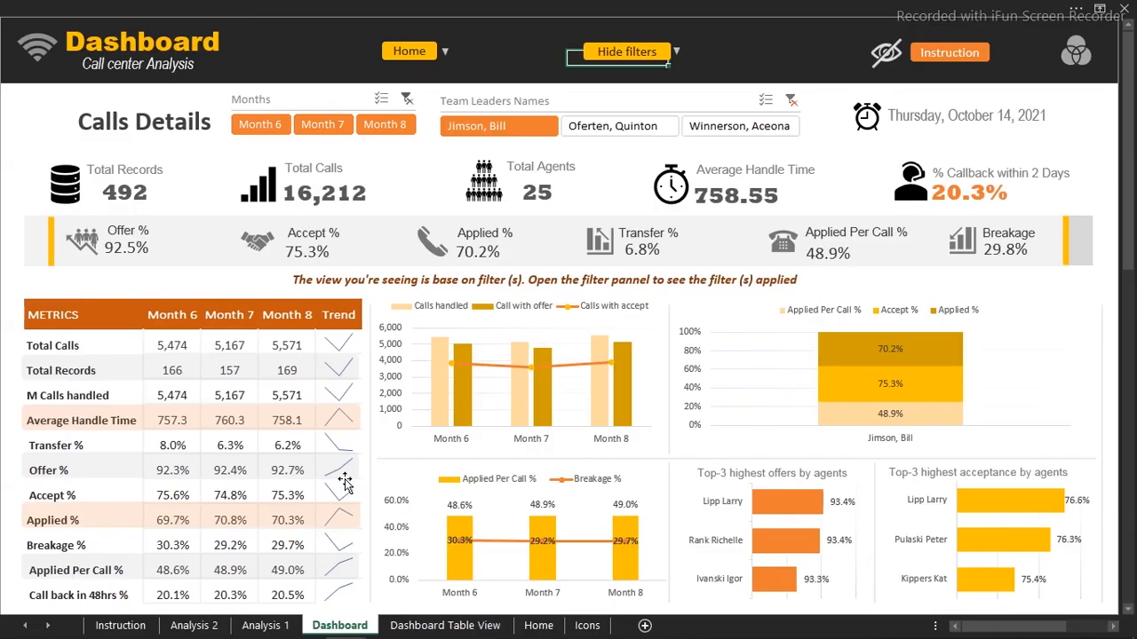
{"action": "mouse_move", "coordinate": [339, 626]}
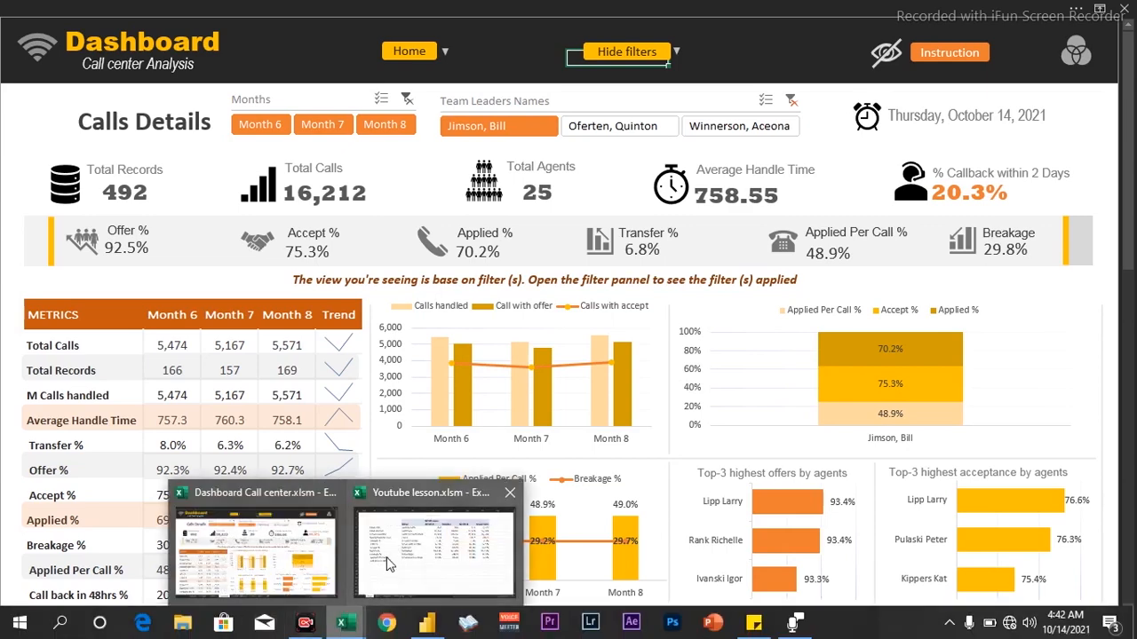
{"action": "left_click", "coordinate": [405, 556]}
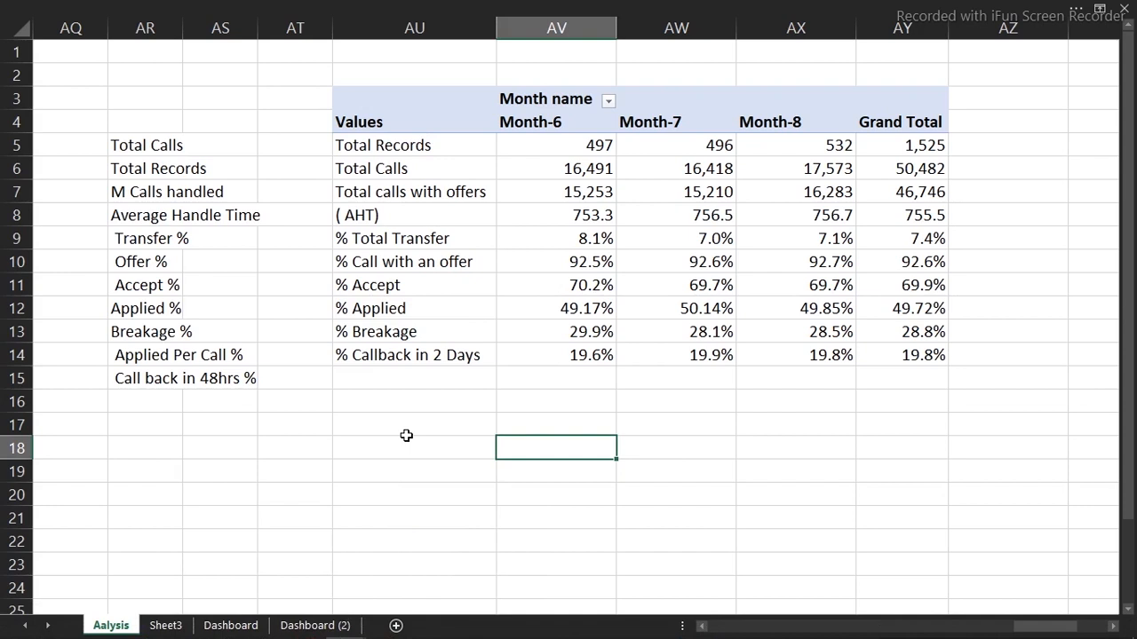
On Dashboard (2), link a cell to the pivot's Values header on Aalysis and fill it across to Month-8
{"action": "left_click", "coordinate": [334, 632]}
{"action": "left_click", "coordinate": [63, 334]}
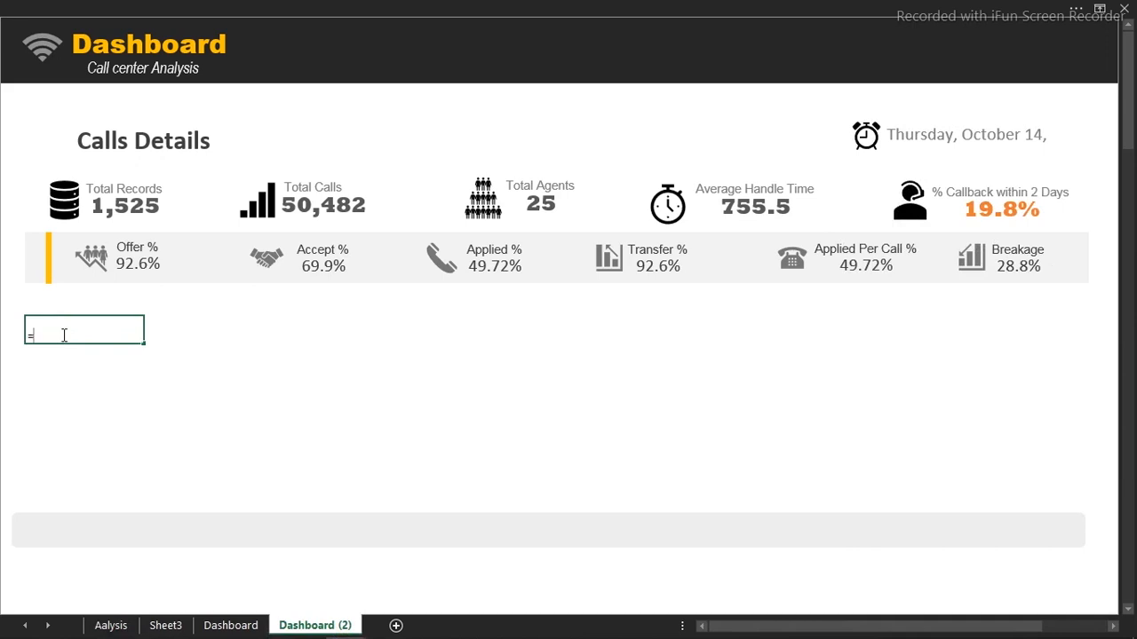
{"action": "type", "text": "="}
{"action": "left_click", "coordinate": [124, 626]}
{"action": "left_click", "coordinate": [367, 124]}
{"action": "key", "text": "Return"}
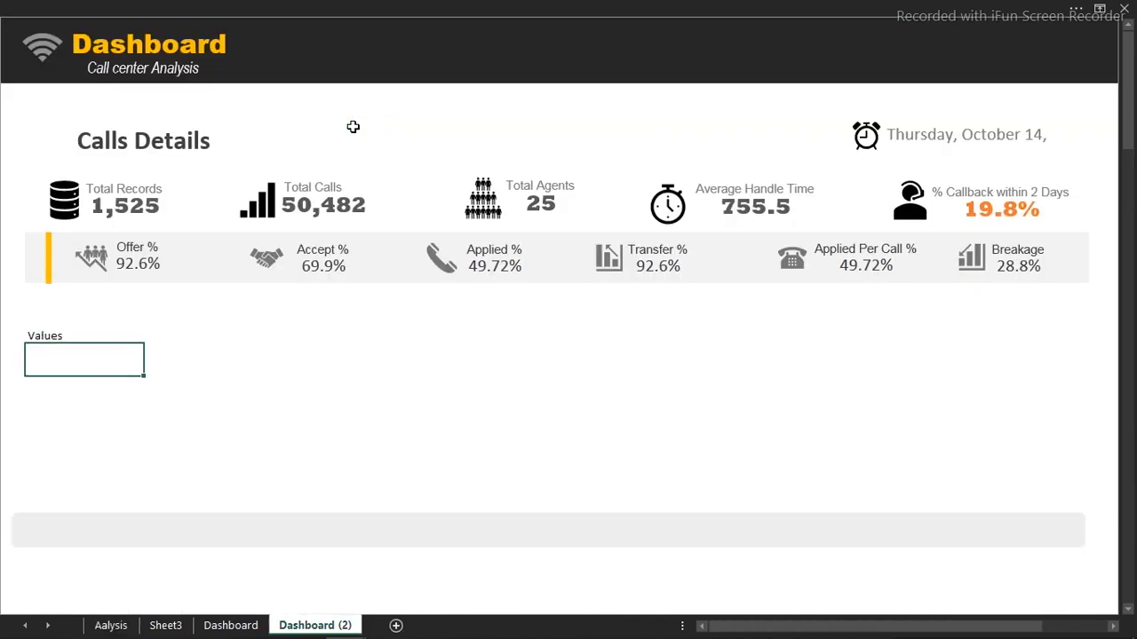
{"action": "left_click", "coordinate": [34, 337]}
{"action": "left_click_drag", "start_coordinate": [140, 343], "coordinate": [499, 342]}
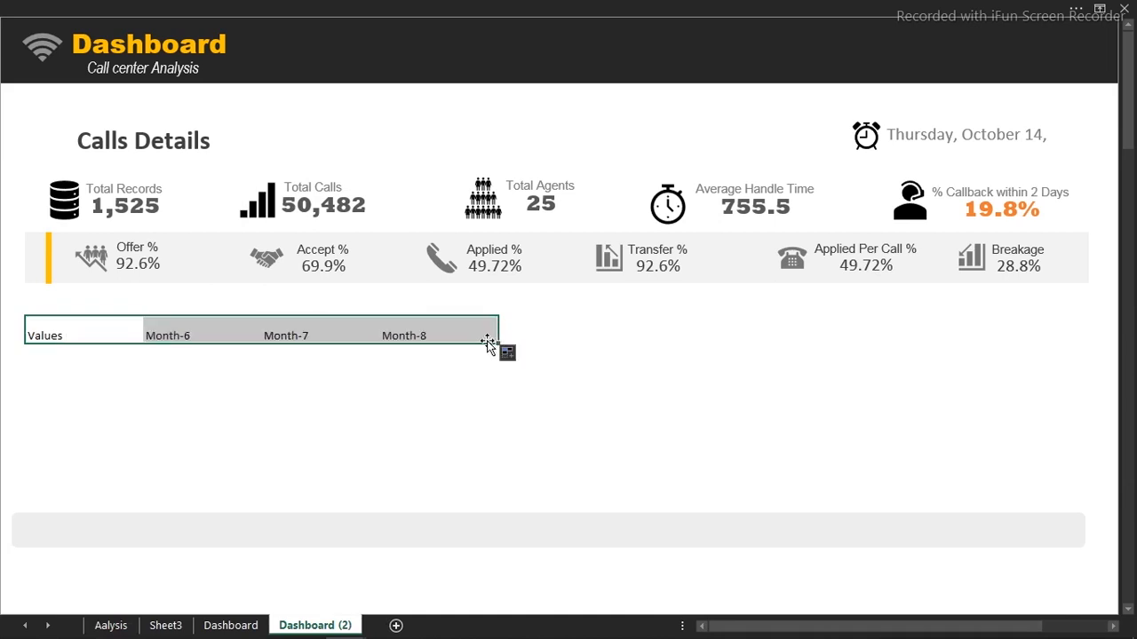
{"action": "left_click", "coordinate": [463, 337]}
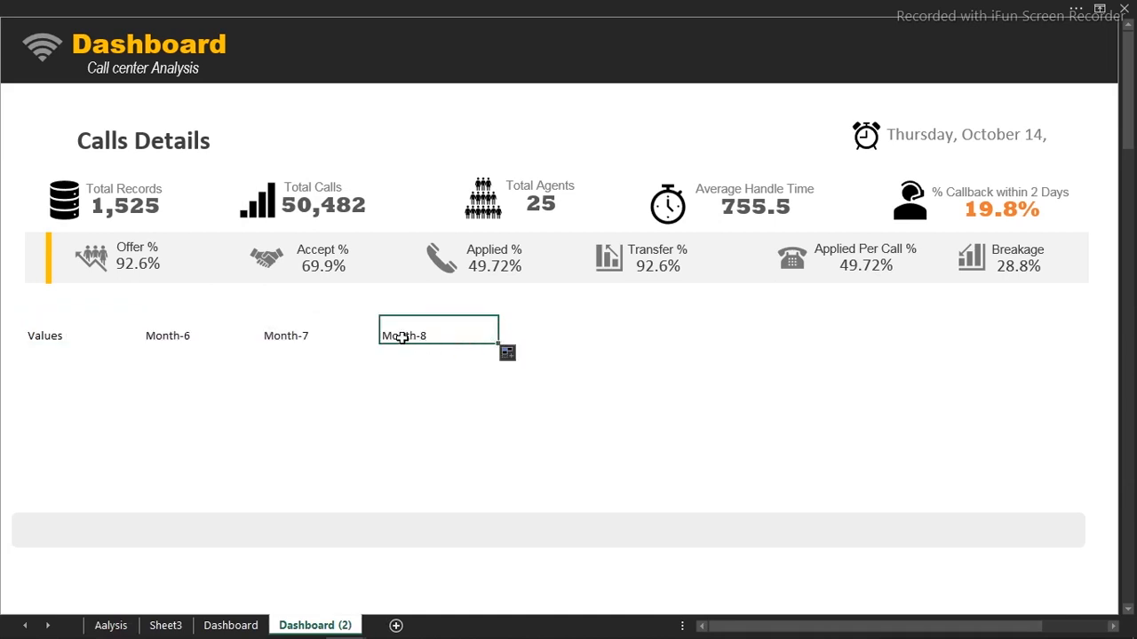
Fill the links down for all metric rows, clear the two zero rows, and delete the grey row band
{"action": "left_click_drag", "start_coordinate": [39, 334], "coordinate": [446, 335]}
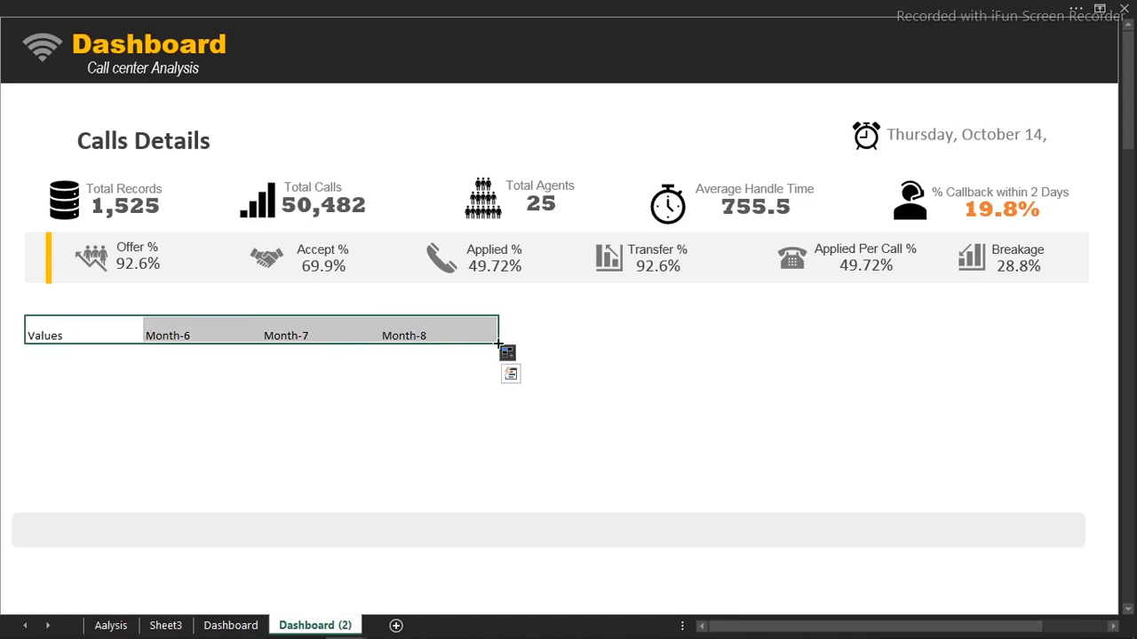
{"action": "left_click_drag", "start_coordinate": [462, 483], "coordinate": [507, 44]}
{"action": "left_click_drag", "start_coordinate": [485, 133], "coordinate": [488, 419]}
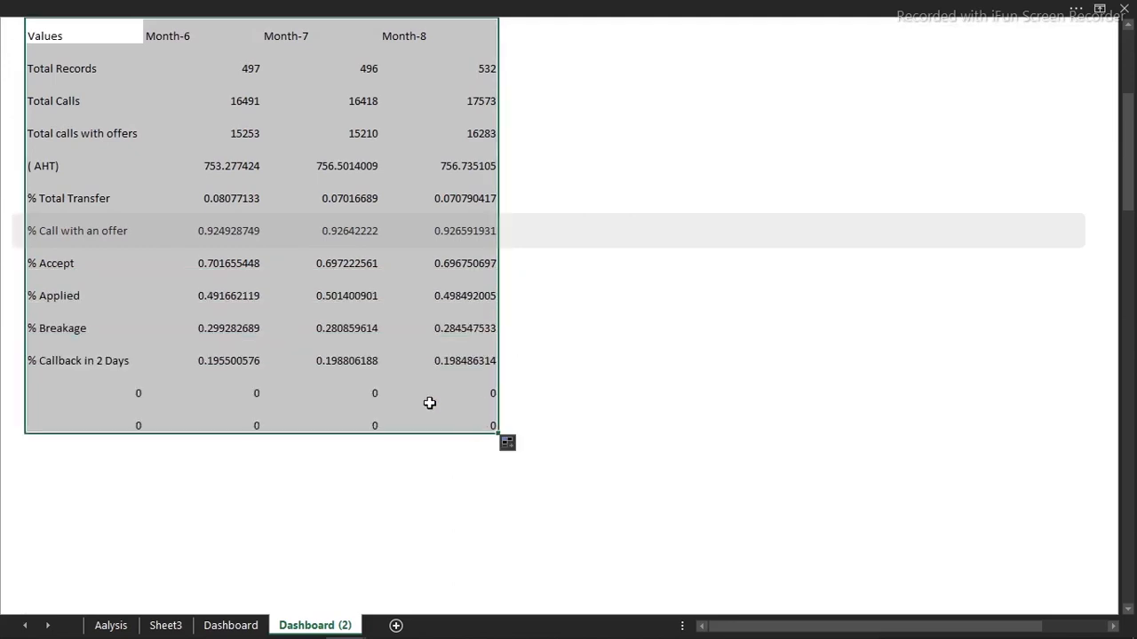
{"action": "left_click_drag", "start_coordinate": [48, 388], "coordinate": [510, 417]}
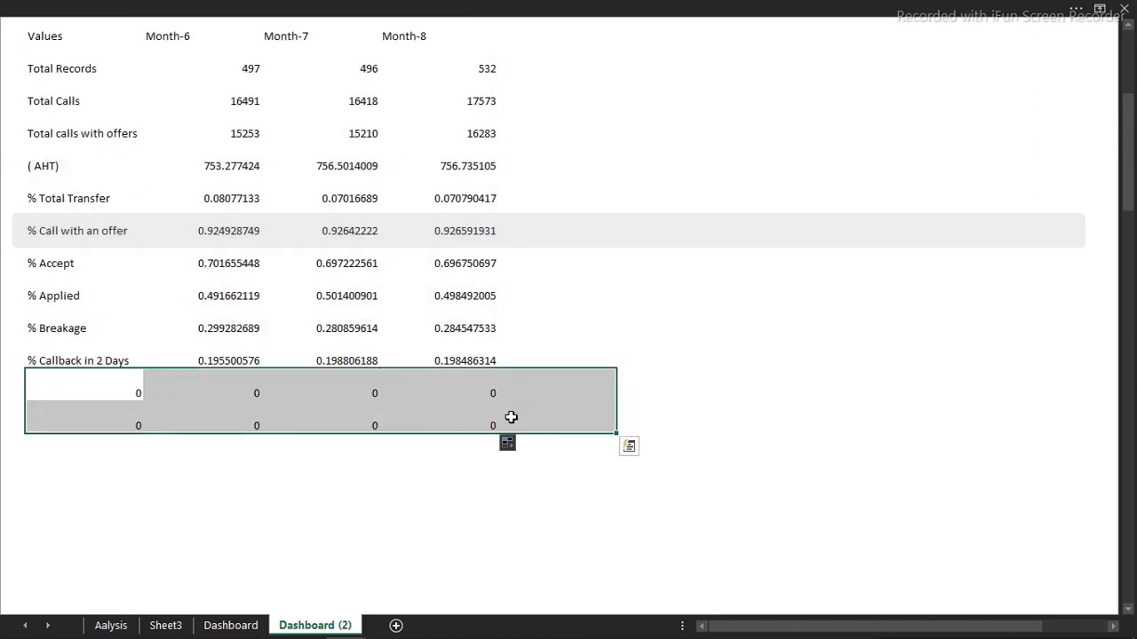
{"action": "key", "text": "Delete"}
{"action": "left_click", "coordinate": [641, 244]}
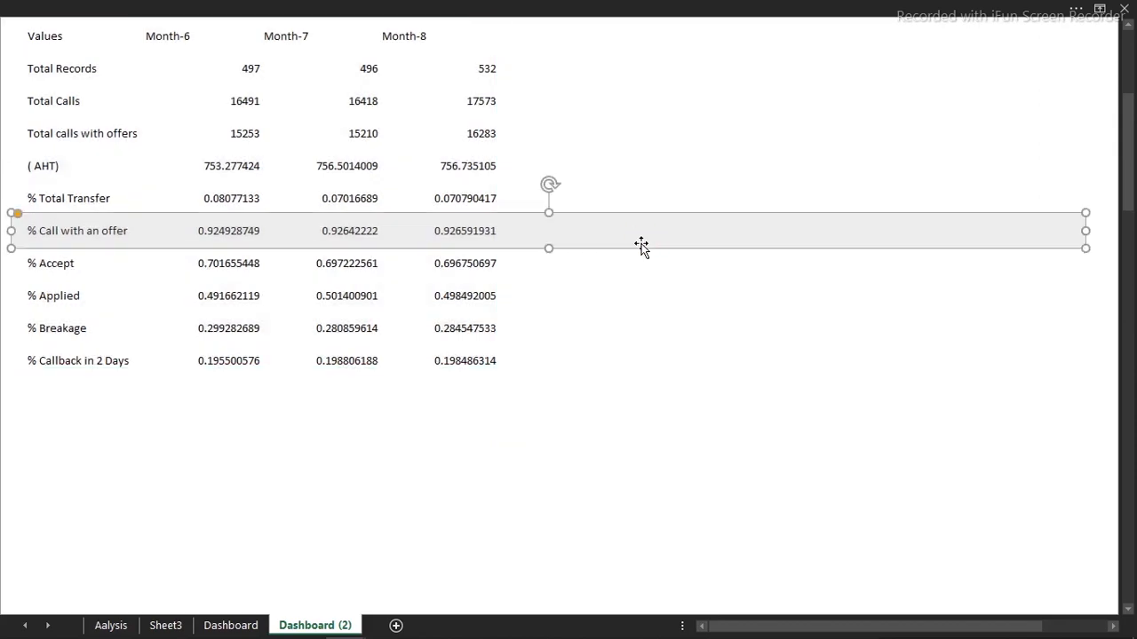
{"action": "key", "text": "Delete"}
{"action": "left_click_drag", "start_coordinate": [1127, 211], "coordinate": [1123, 186]}
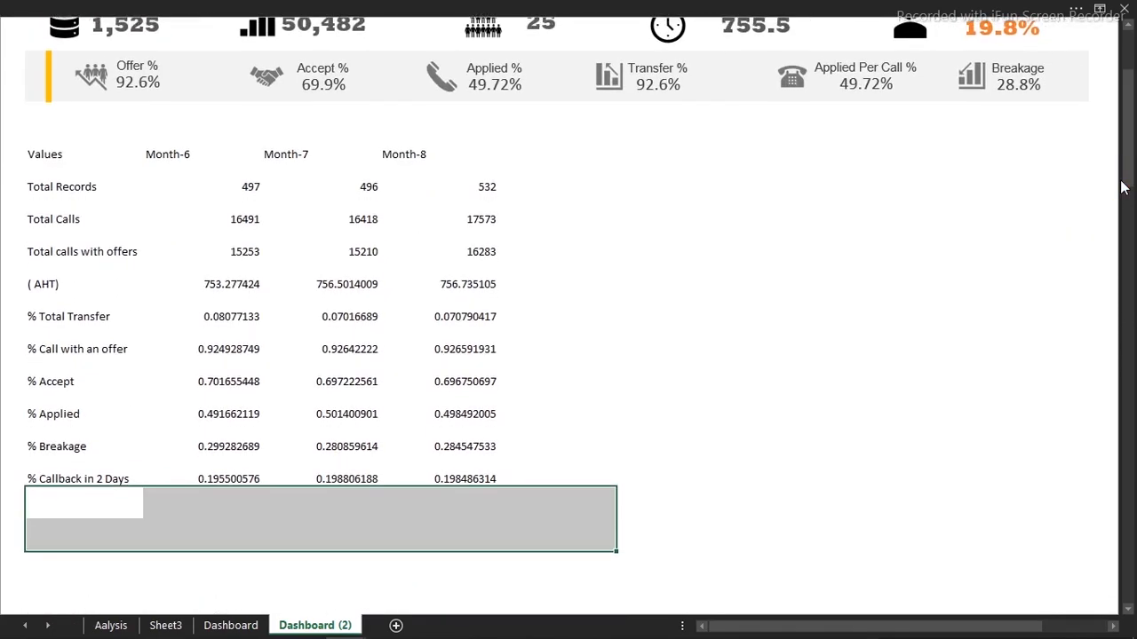
{"action": "left_click_drag", "start_coordinate": [27, 186], "coordinate": [473, 473]}
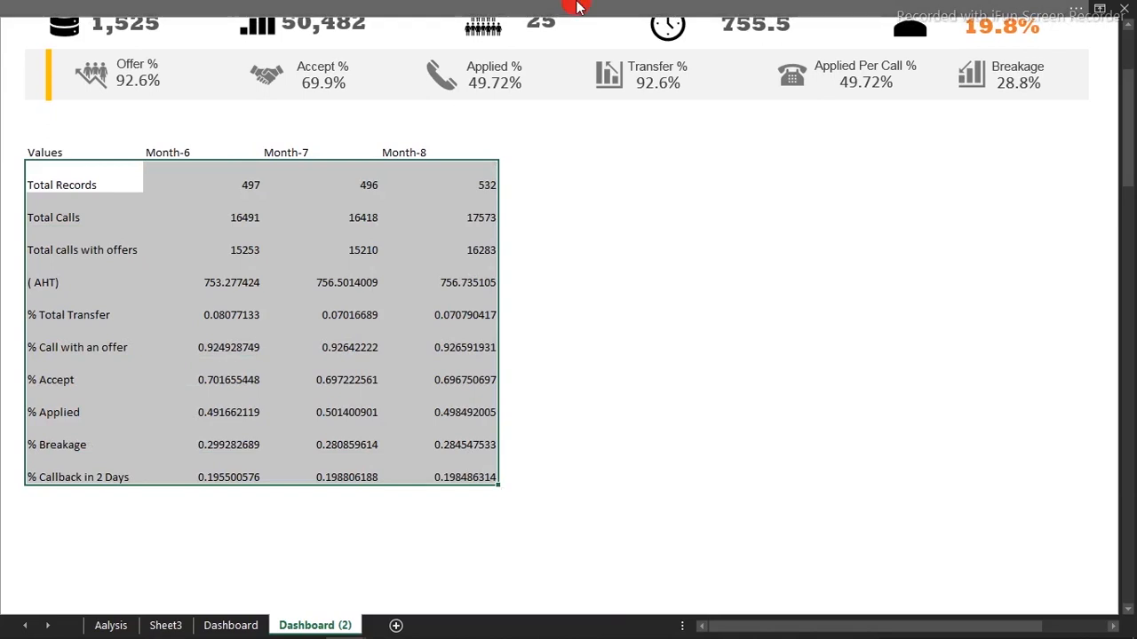
Exit full-screen mode, turn on row and column headings, and try adjusting individual row heights
{"action": "left_click", "coordinate": [467, 11]}
{"action": "left_click", "coordinate": [462, 41]}
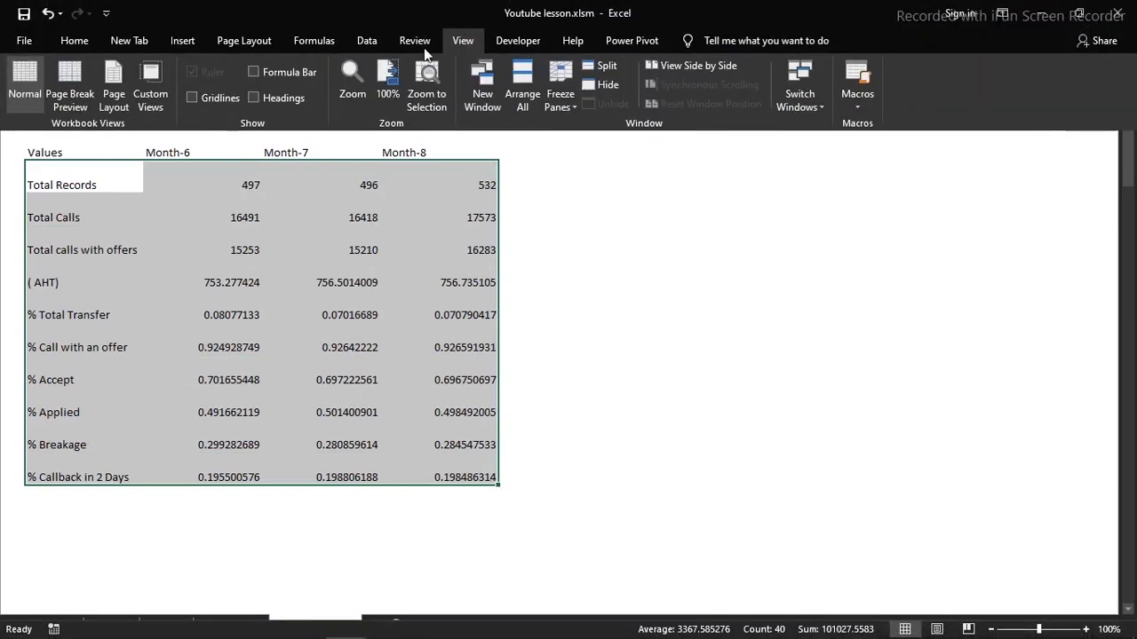
{"action": "left_click", "coordinate": [254, 98]}
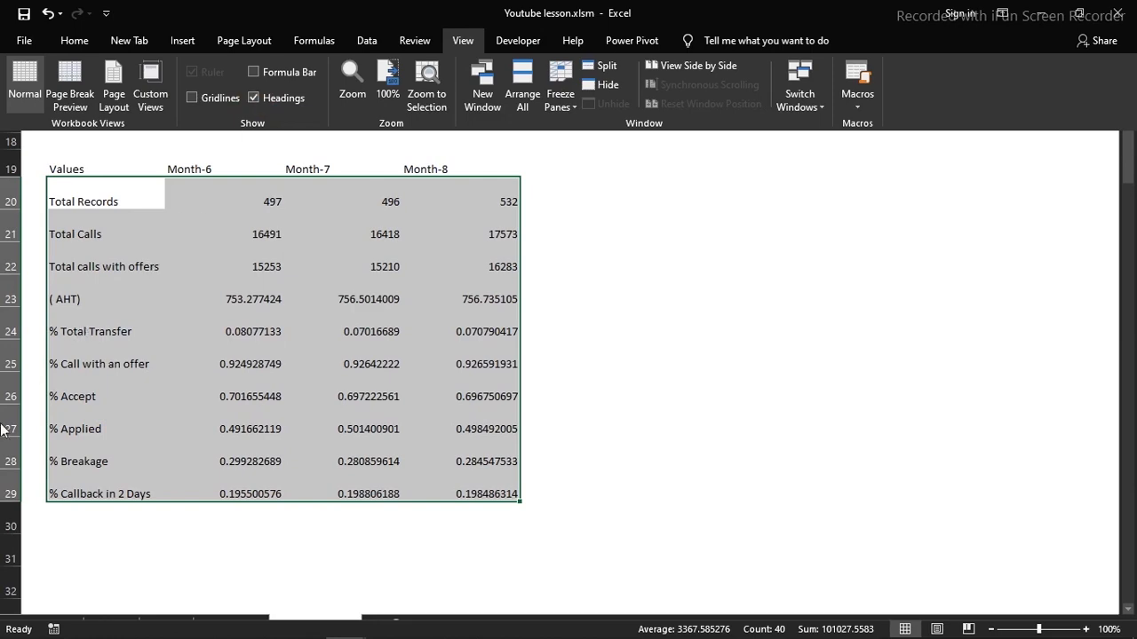
{"action": "left_click_drag", "start_coordinate": [1129, 164], "coordinate": [1126, 95]}
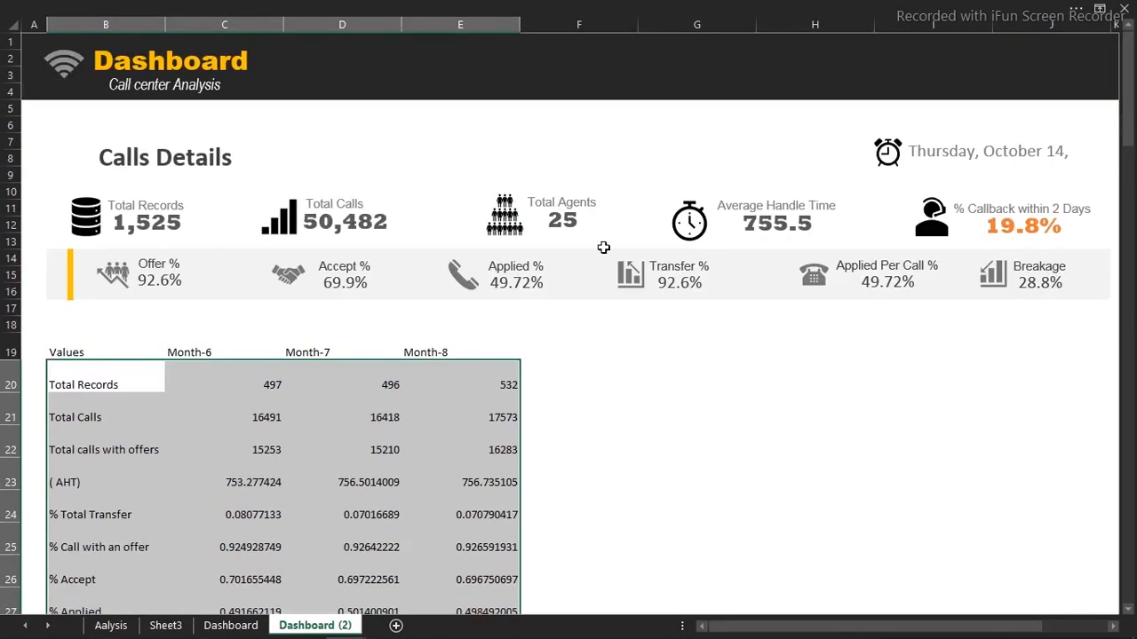
{"action": "left_click_drag", "start_coordinate": [14, 521], "coordinate": [14, 516]}
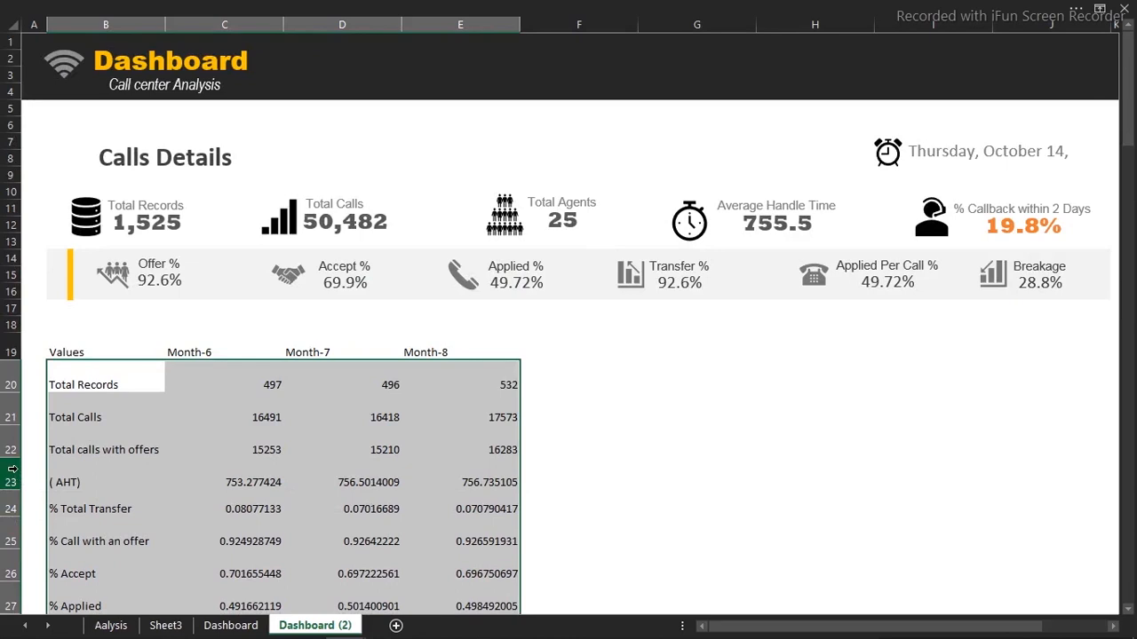
{"action": "left_click_drag", "start_coordinate": [14, 396], "coordinate": [15, 377]}
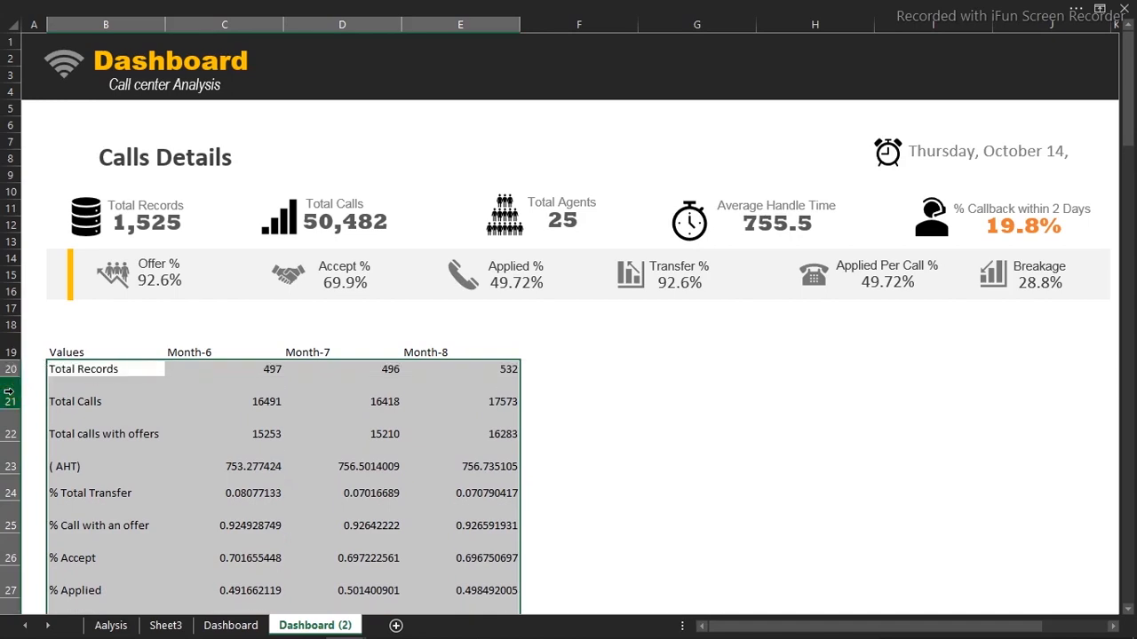
Select rows 20–29, autofit them, then drag a border to give them a uniform, taller height
{"action": "left_click", "coordinate": [10, 370]}
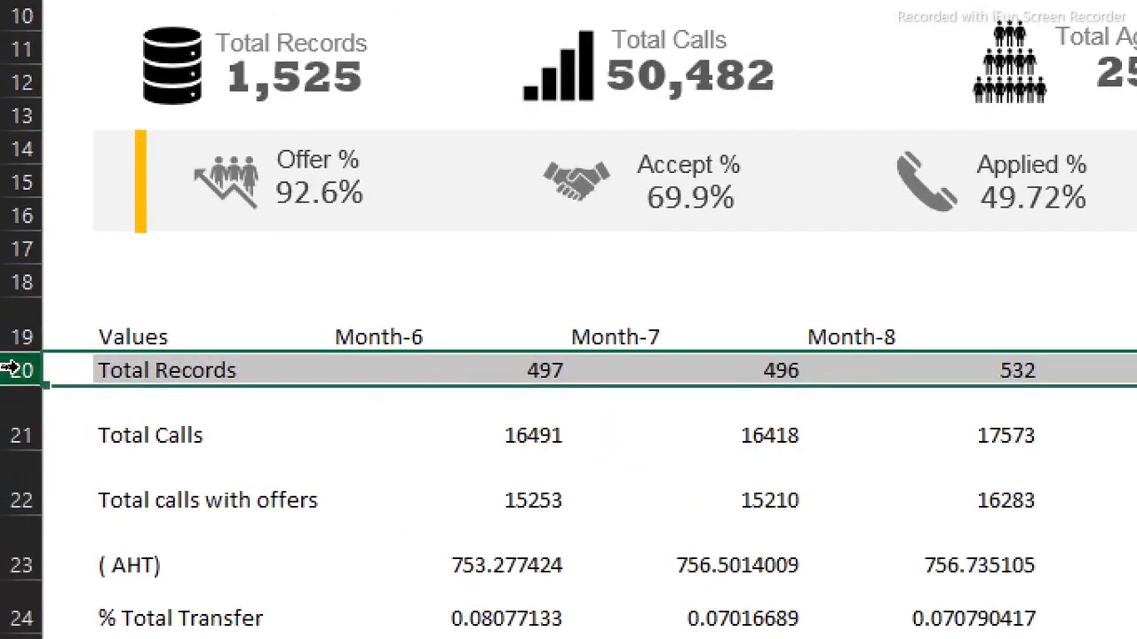
{"action": "mouse_move", "coordinate": [11, 370]}
{"action": "left_mouse_down"}
{"action": "mouse_move", "coordinate": [4, 638]}
{"action": "mouse_move", "coordinate": [7, 325]}
{"action": "mouse_move", "coordinate": [5, 395]}
{"action": "mouse_move", "coordinate": [4, 357]}
{"action": "left_mouse_up"}
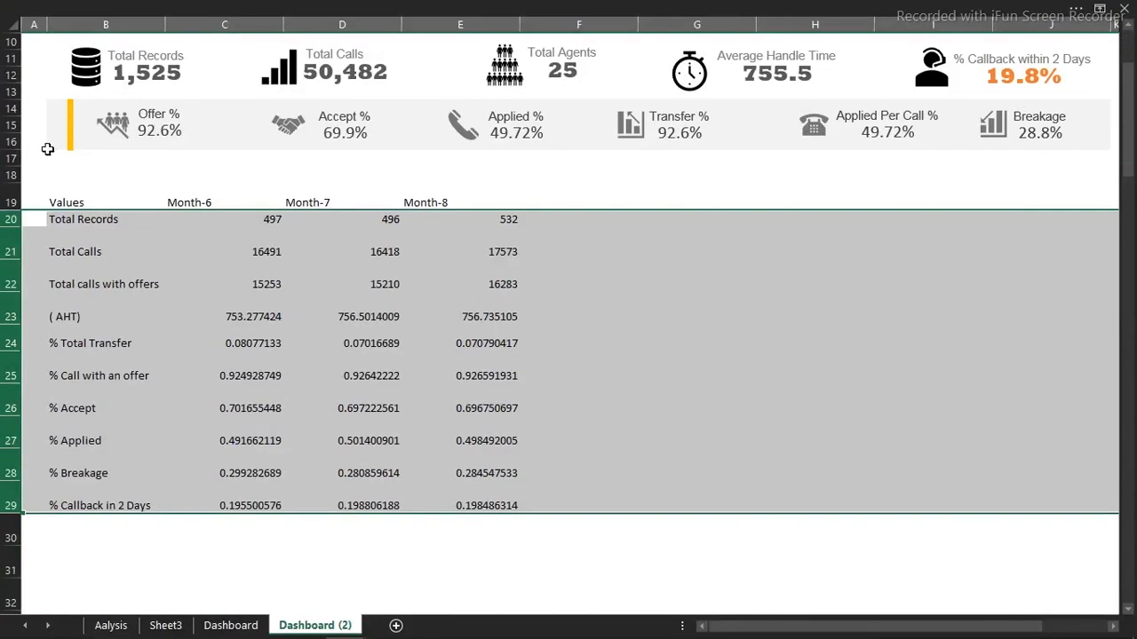
{"action": "left_click", "coordinate": [769, 145]}
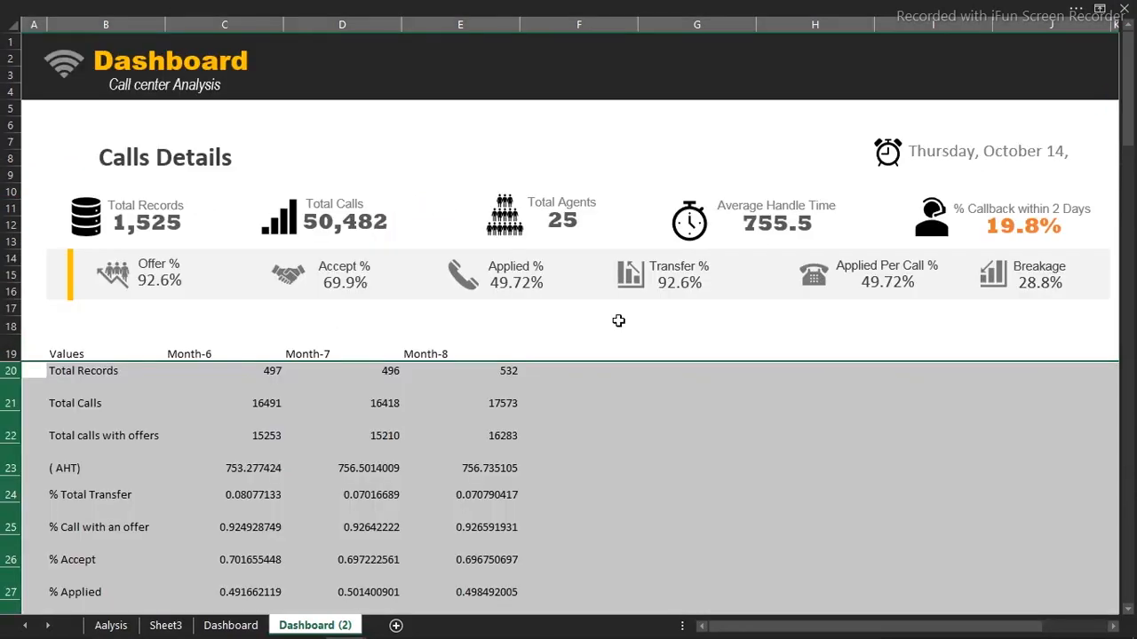
{"action": "double_click", "coordinate": [11, 442]}
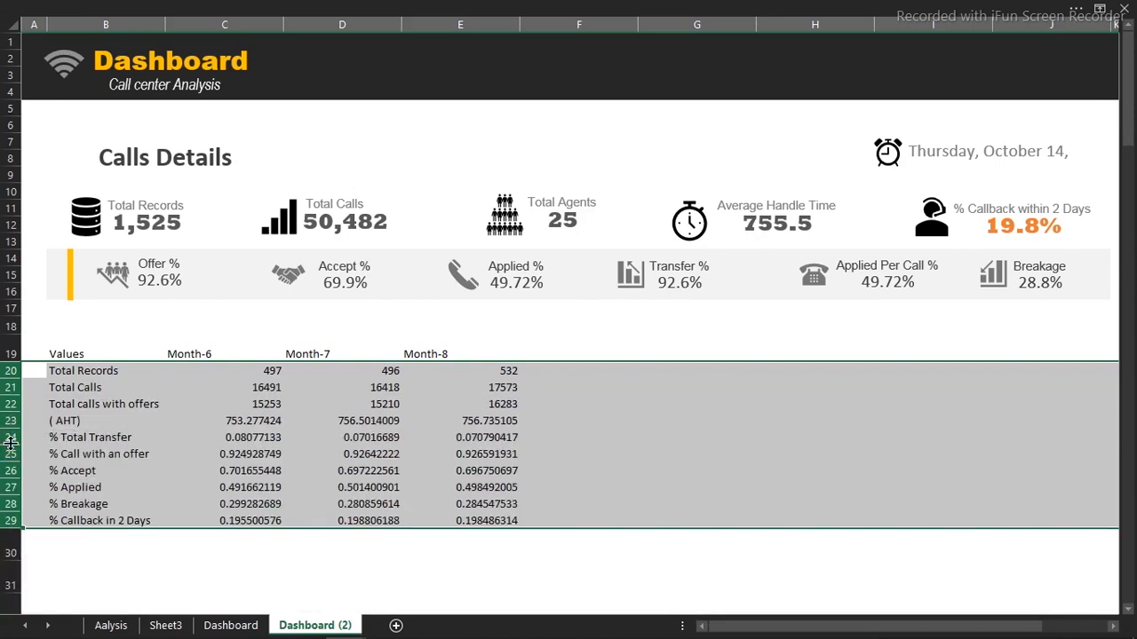
{"action": "left_click_drag", "start_coordinate": [12, 528], "coordinate": [10, 539]}
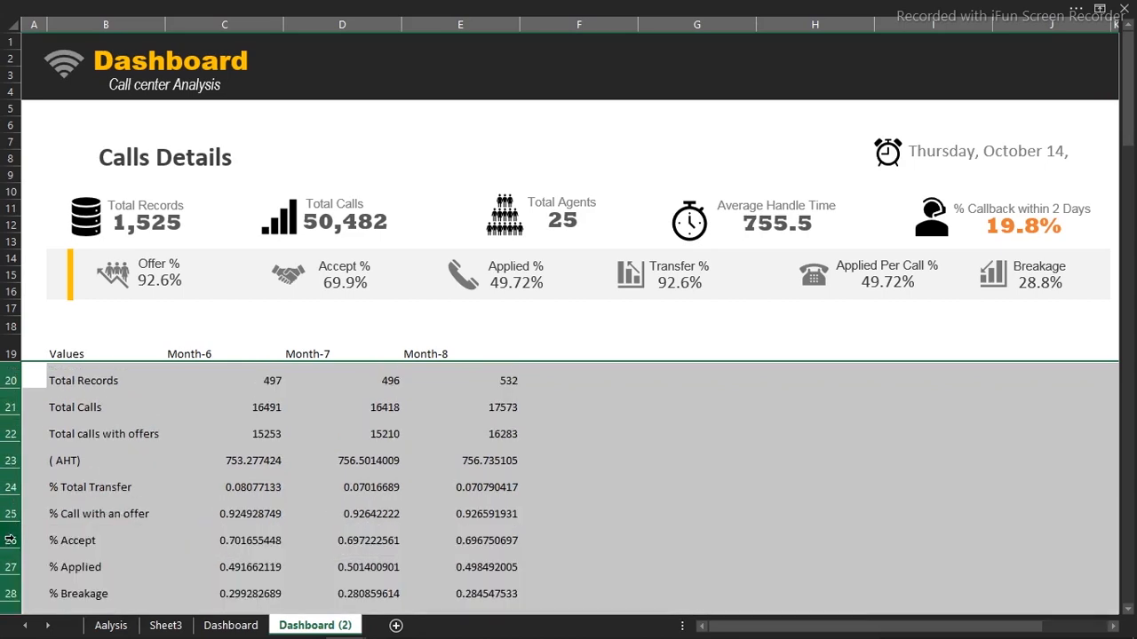
{"action": "left_click_drag", "start_coordinate": [12, 526], "coordinate": [14, 517]}
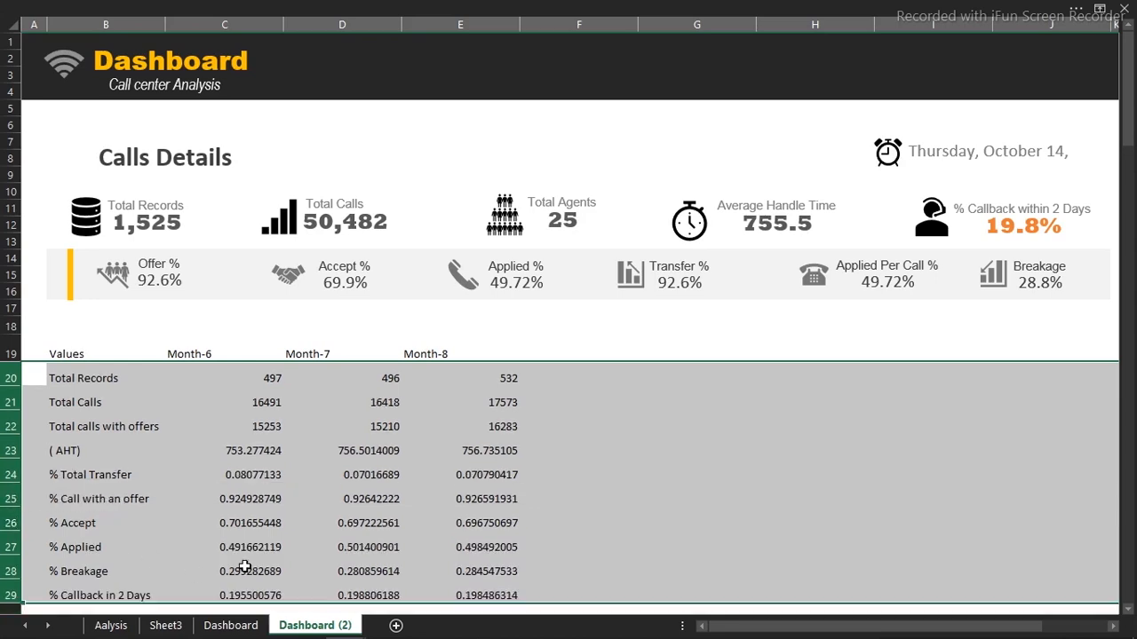
{"action": "left_click", "coordinate": [320, 514]}
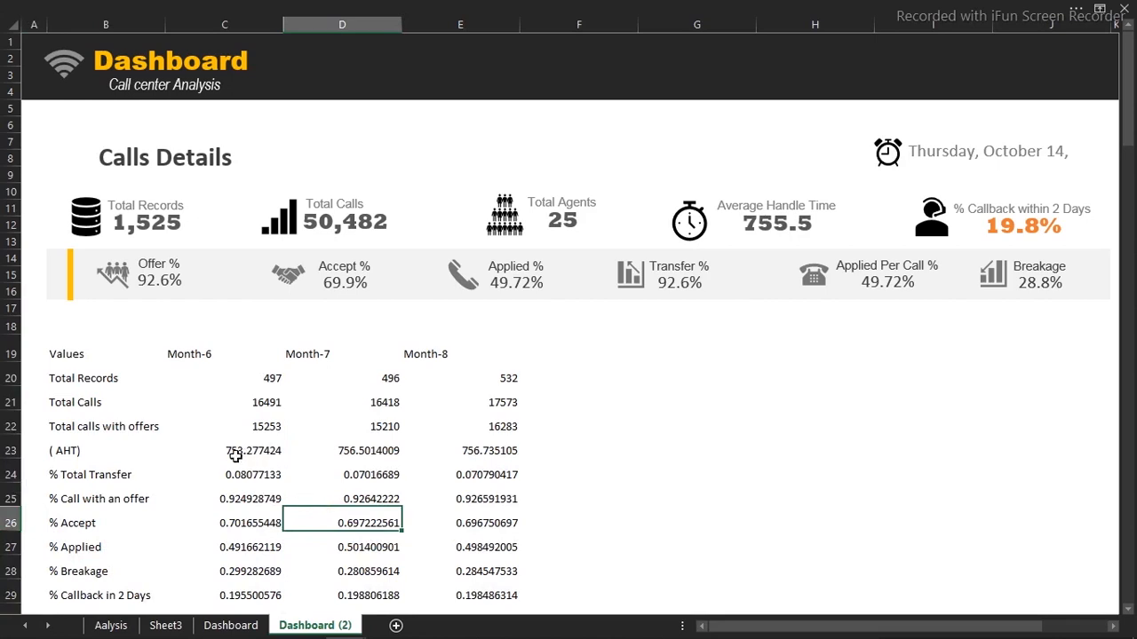
Format the rate values in C24:E29 as percentages with one decimal place, e.g. 8.1% and 92.5%
{"action": "left_click_drag", "start_coordinate": [238, 474], "coordinate": [491, 589]}
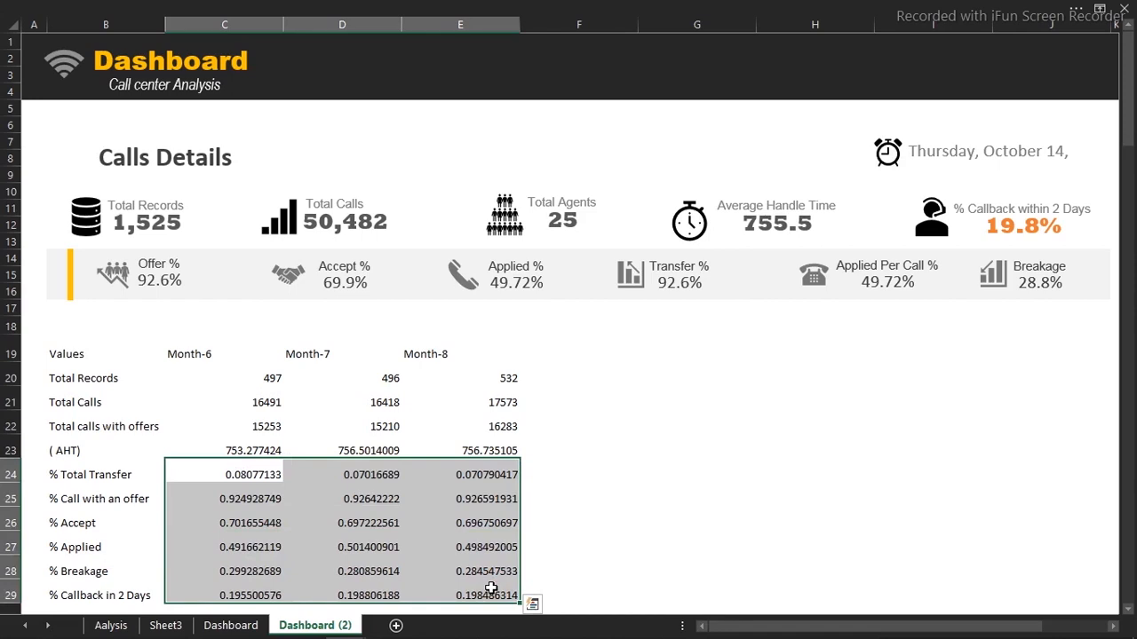
{"action": "key", "text": "ctrl+shift+5"}
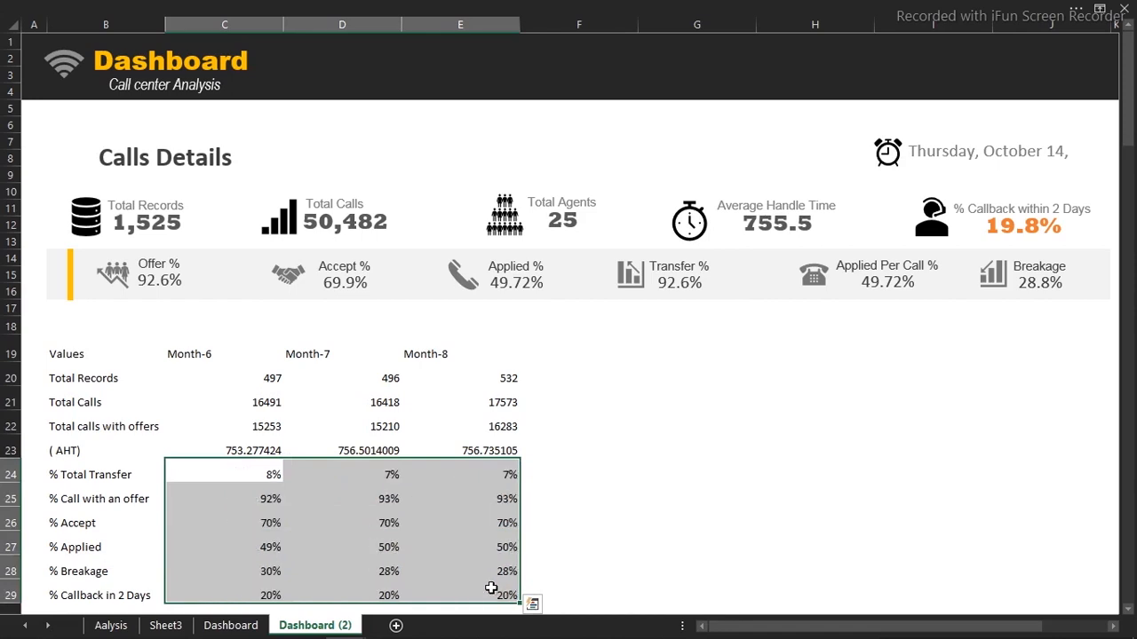
{"action": "left_click", "coordinate": [575, 9]}
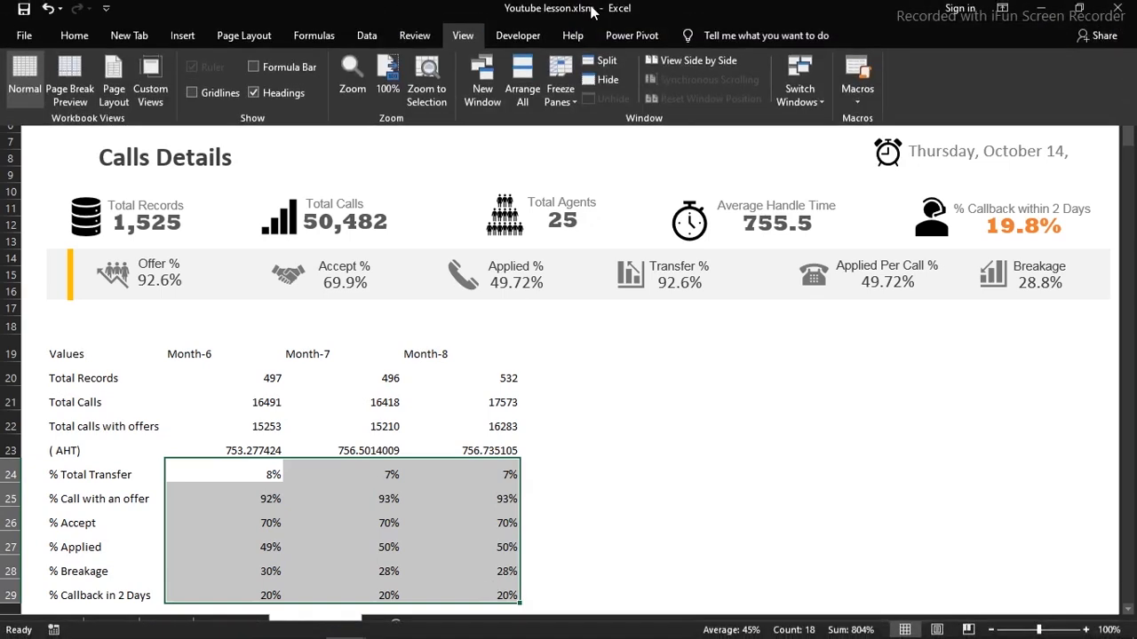
{"action": "left_click", "coordinate": [74, 41]}
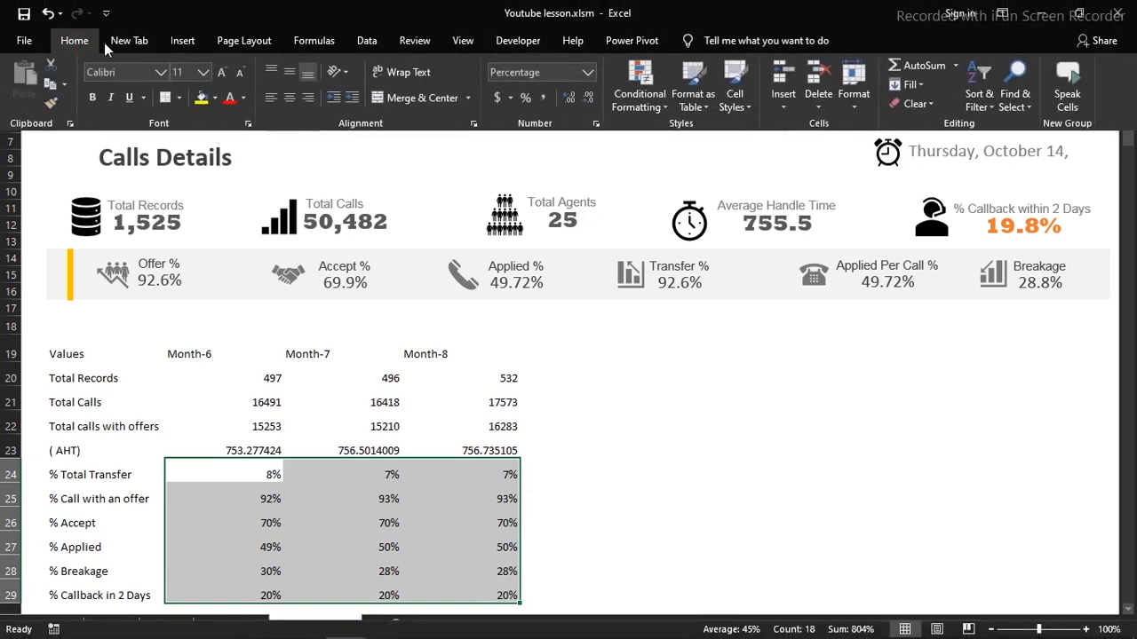
{"action": "left_click", "coordinate": [577, 99]}
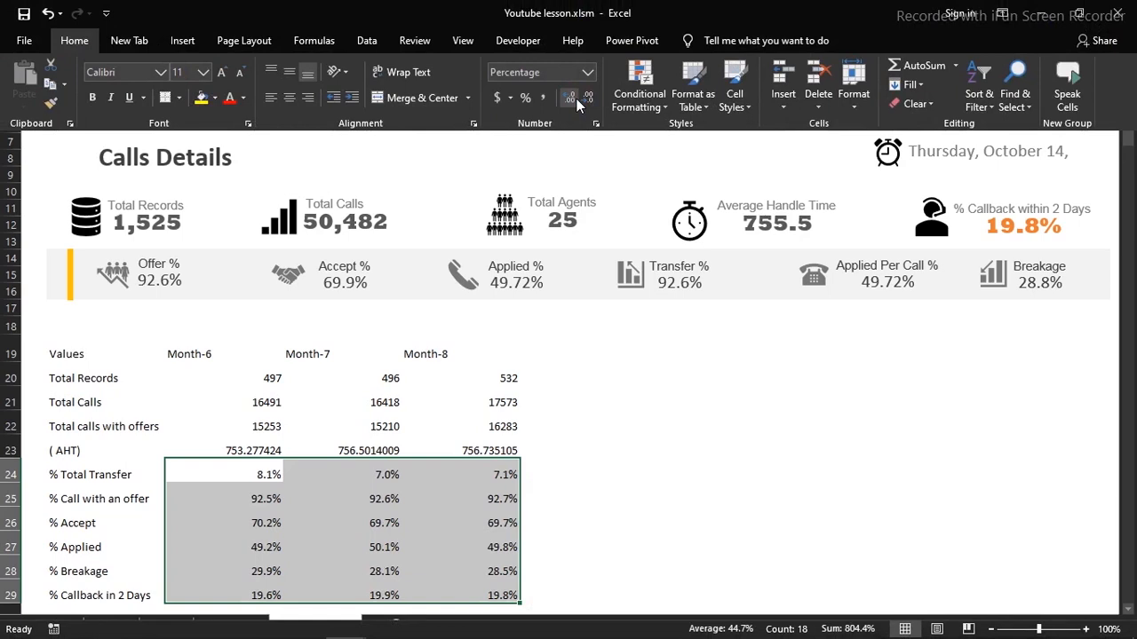
{"action": "left_click", "coordinate": [240, 447]}
{"action": "left_click", "coordinate": [241, 446]}
{"action": "left_click_drag", "start_coordinate": [241, 447], "coordinate": [486, 445]}
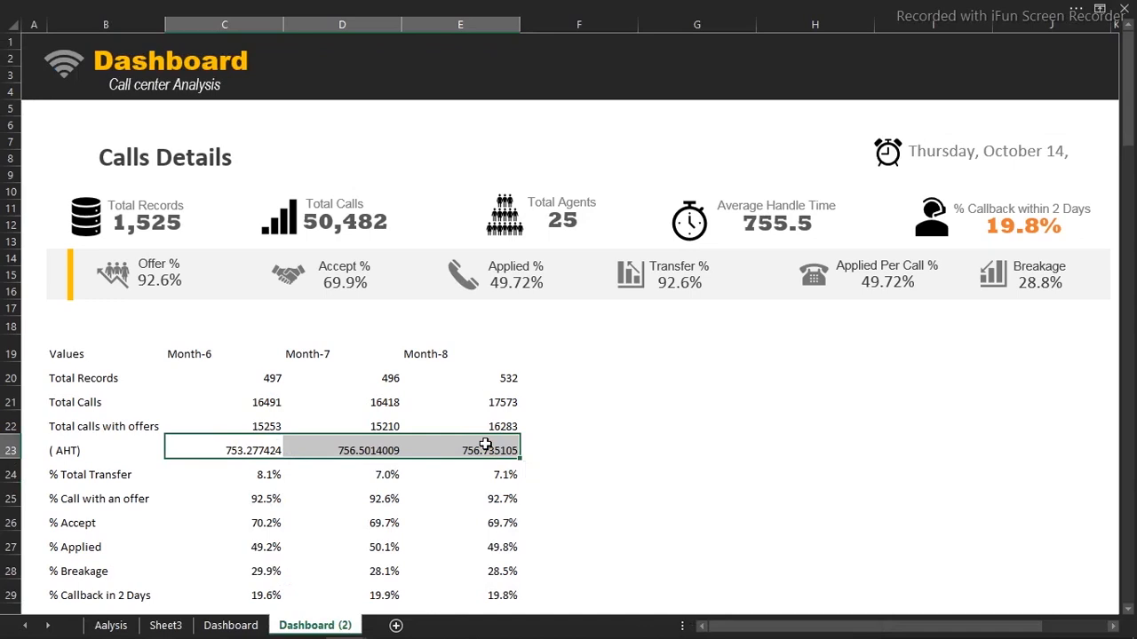
Format the AHT values in C23:E23 as Number with 1 decimal place
{"action": "key", "text": "ctrl+1"}
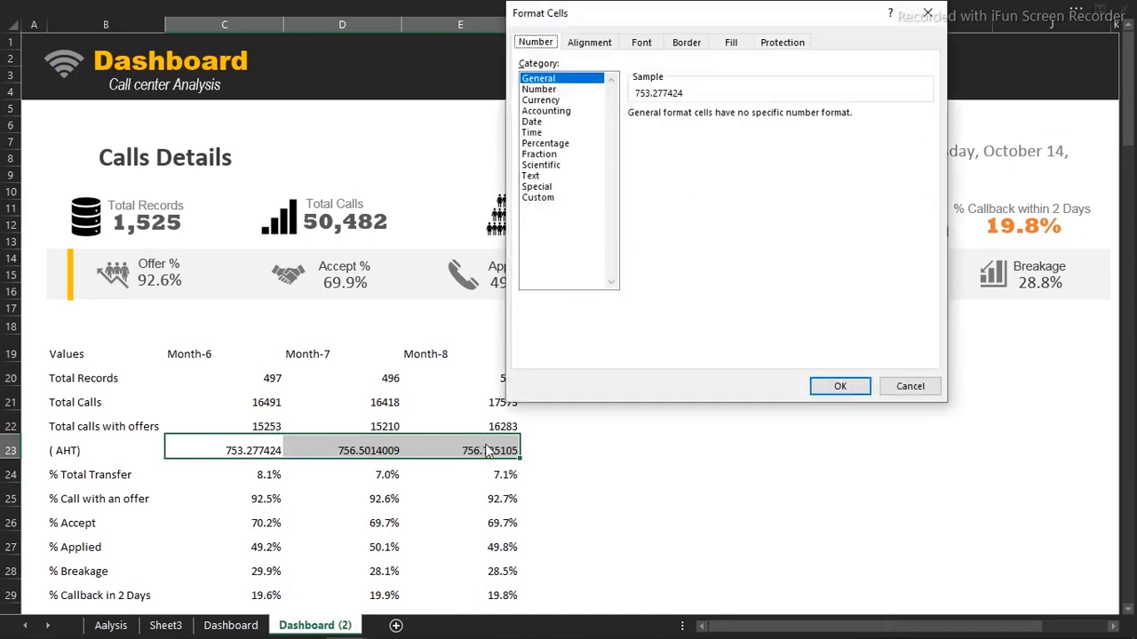
{"action": "left_click", "coordinate": [543, 100]}
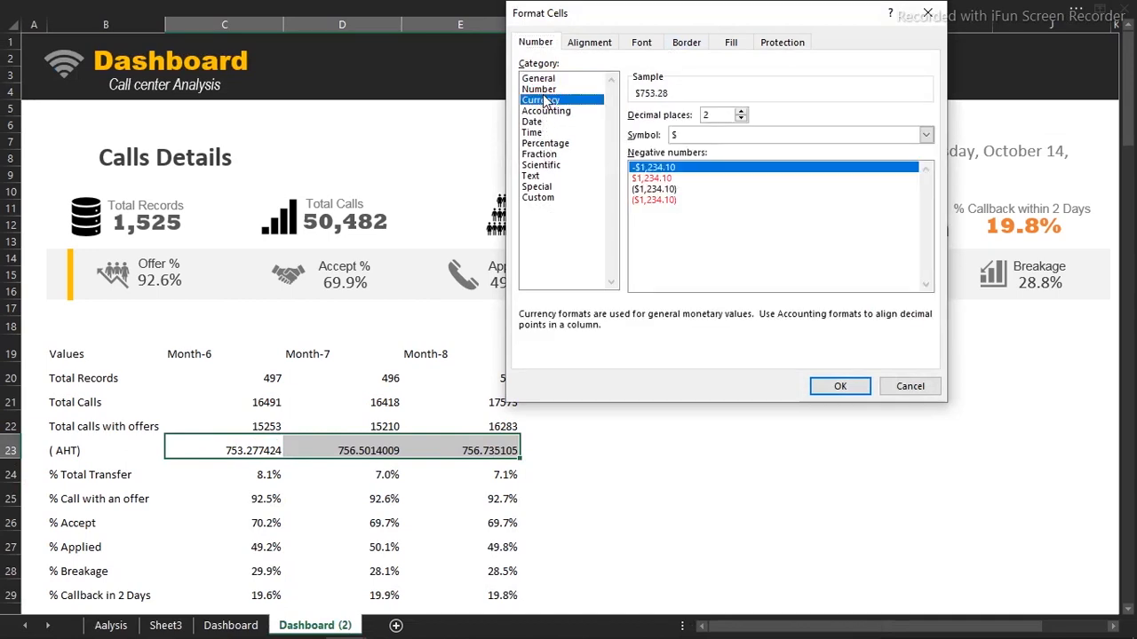
{"action": "left_click", "coordinate": [544, 82]}
{"action": "left_click", "coordinate": [543, 89]}
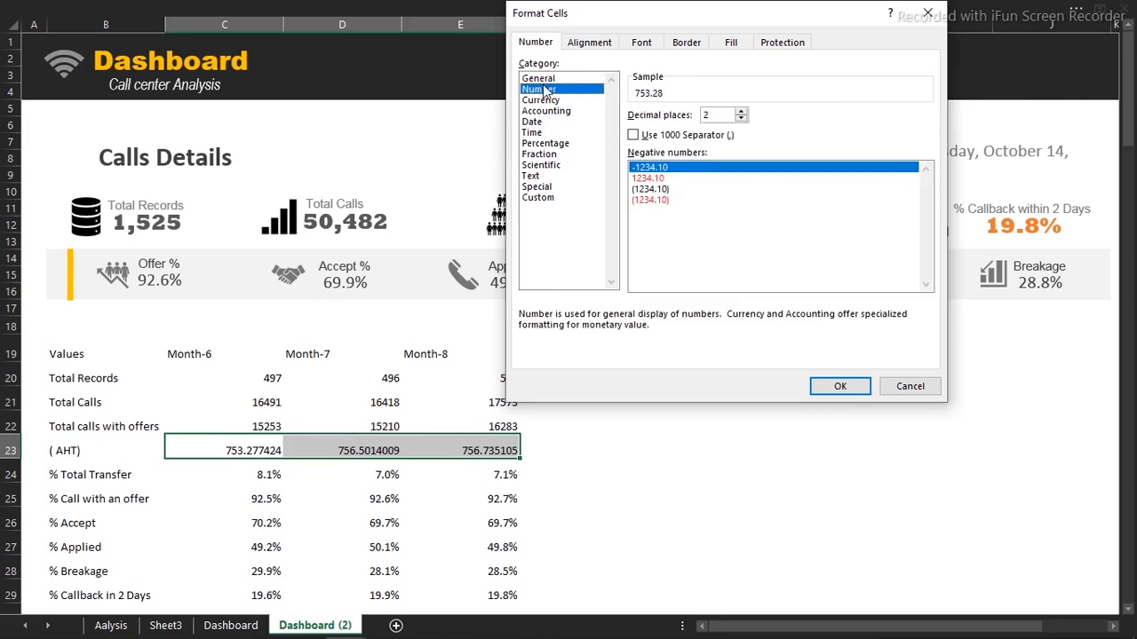
{"action": "left_click", "coordinate": [741, 119]}
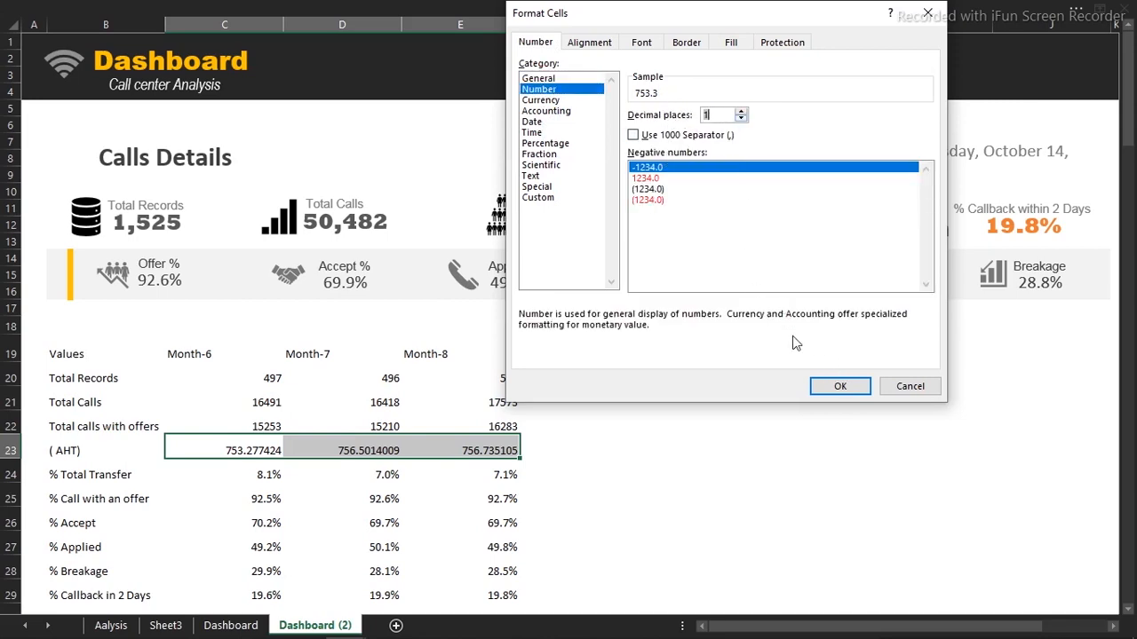
{"action": "left_click", "coordinate": [836, 386]}
{"action": "left_click", "coordinate": [474, 492]}
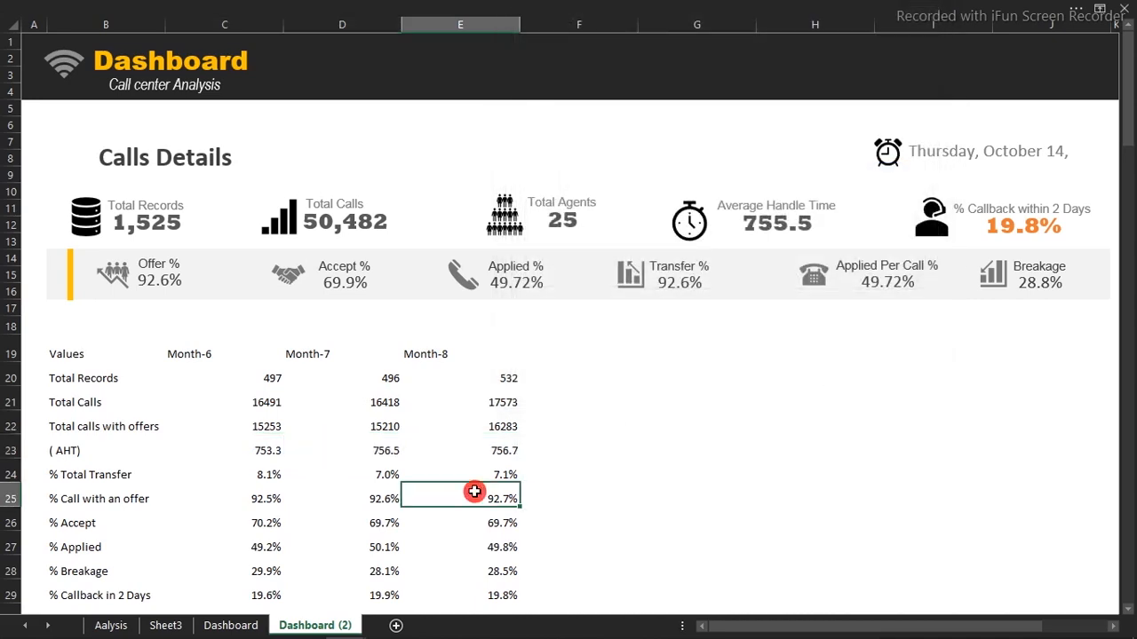
Give the call counts in C20:E22 thousands separators with no decimals
{"action": "left_click_drag", "start_coordinate": [256, 380], "coordinate": [472, 422]}
{"action": "key", "text": "ctrl+1"}
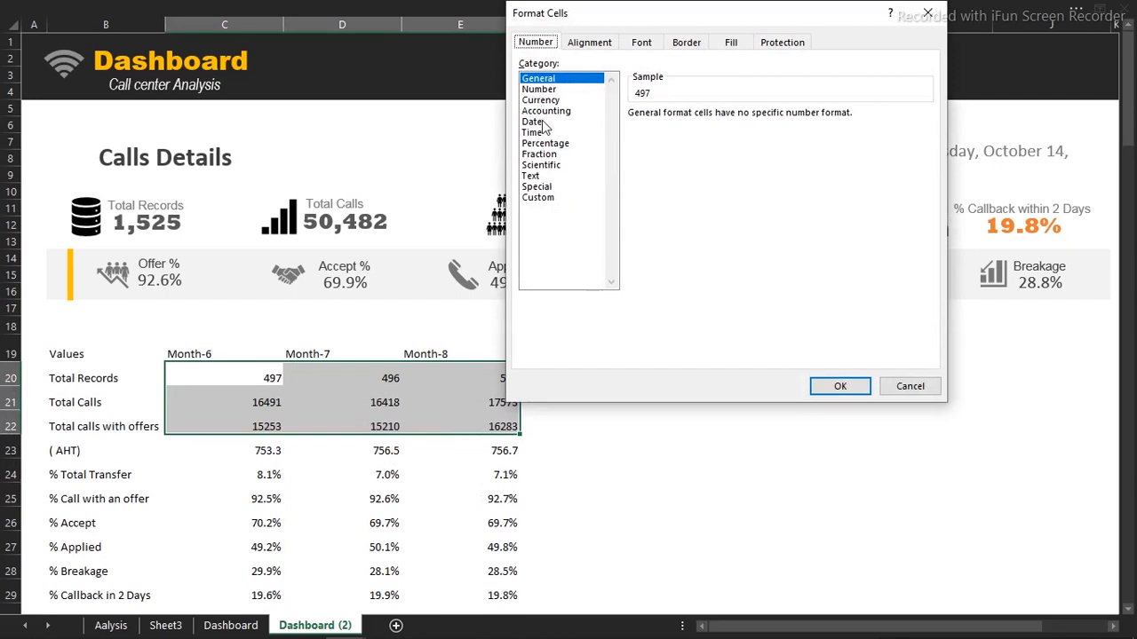
{"action": "key", "text": "Return"}
{"action": "left_click", "coordinate": [272, 473]}
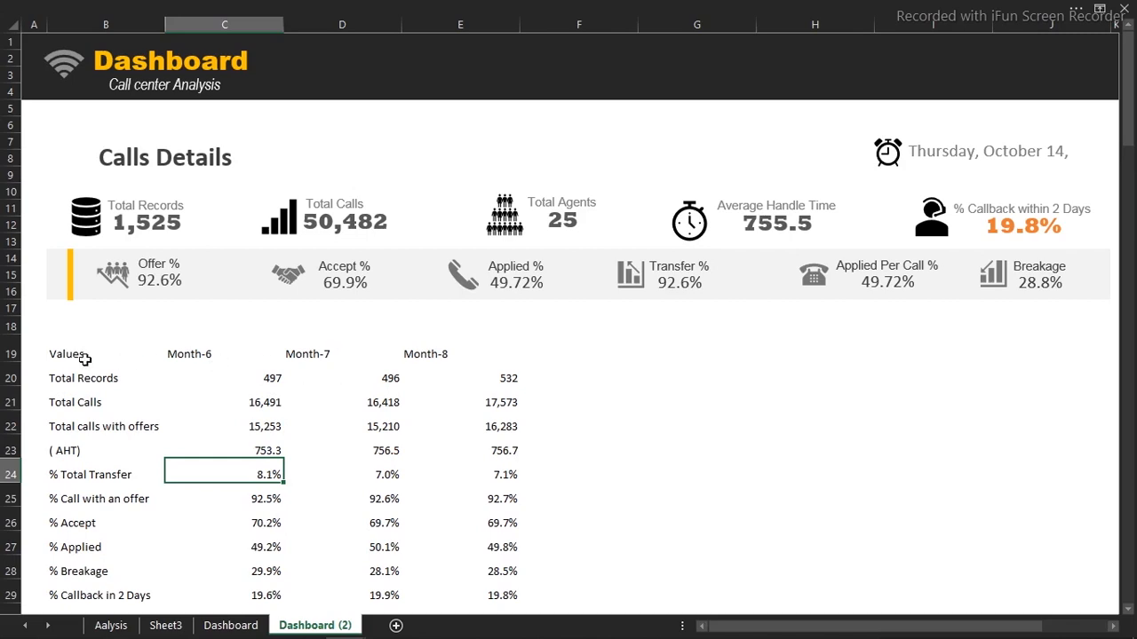
Select the metrics table, rows 19–29 and columns B through E
{"action": "left_click_drag", "start_coordinate": [69, 358], "coordinate": [387, 428]}
{"action": "left_click_drag", "start_coordinate": [434, 472], "coordinate": [464, 548]}
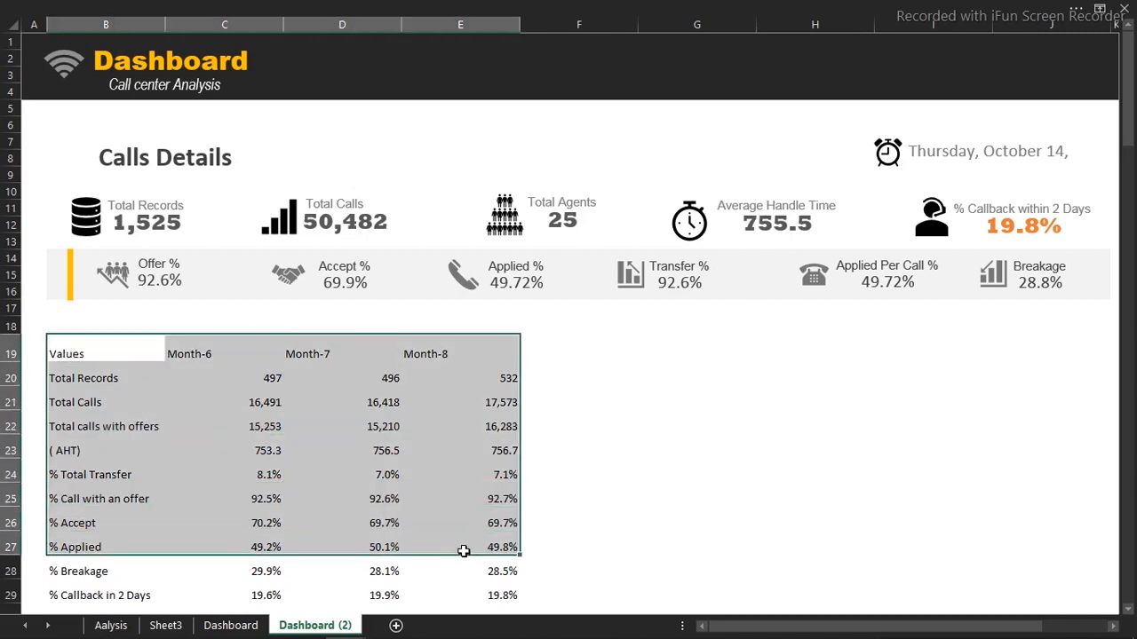
{"action": "left_click_drag", "start_coordinate": [11, 354], "coordinate": [21, 462]}
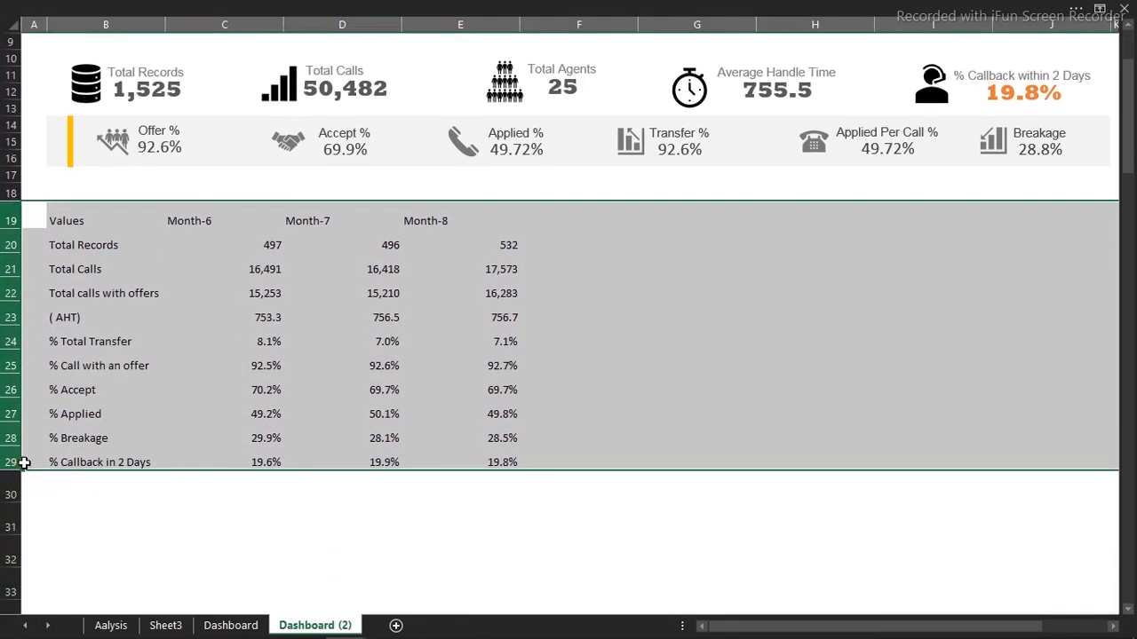
{"action": "left_click_drag", "start_coordinate": [749, 284], "coordinate": [643, 373]}
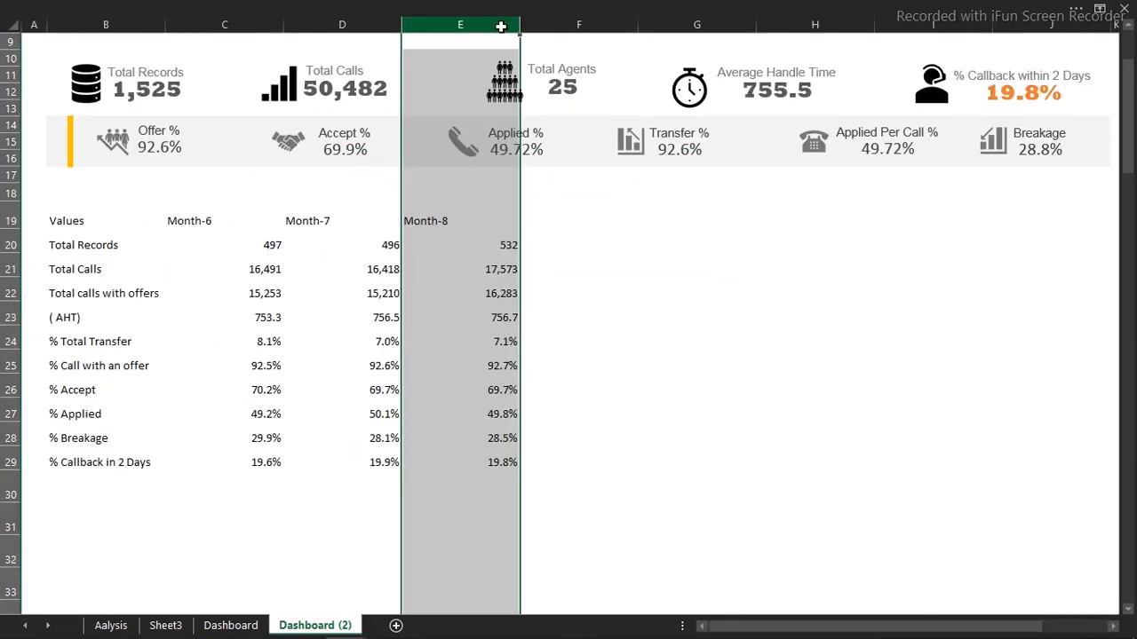
{"action": "left_click_drag", "start_coordinate": [501, 27], "coordinate": [42, 25]}
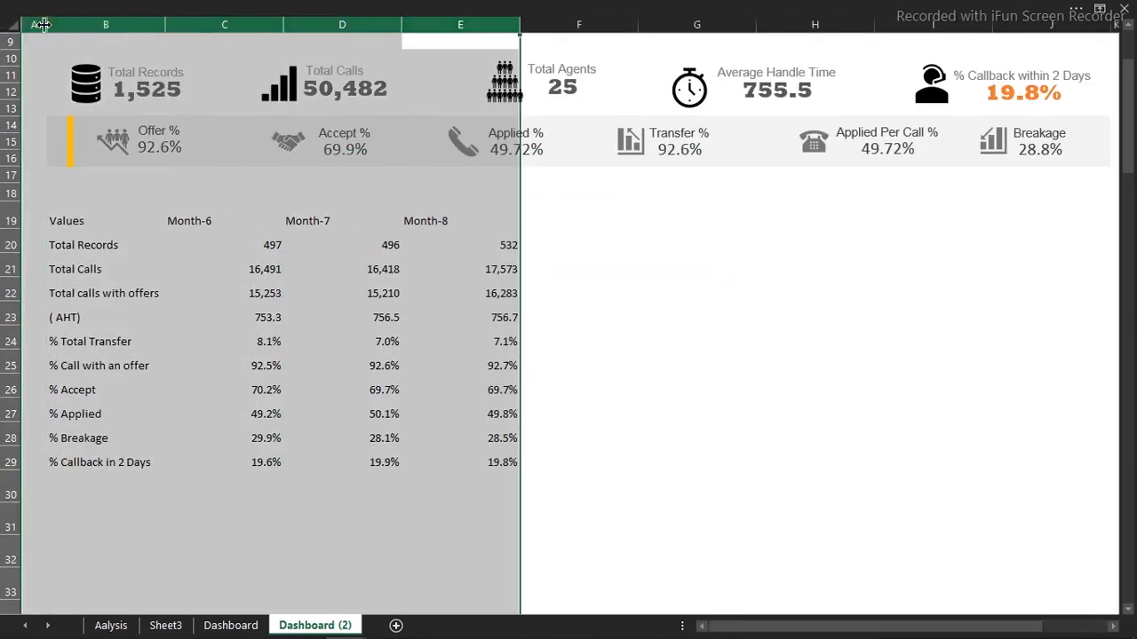
Select the Total Calls card, then all KPI card shapes together with Ctrl+A
{"action": "left_click", "coordinate": [286, 89]}
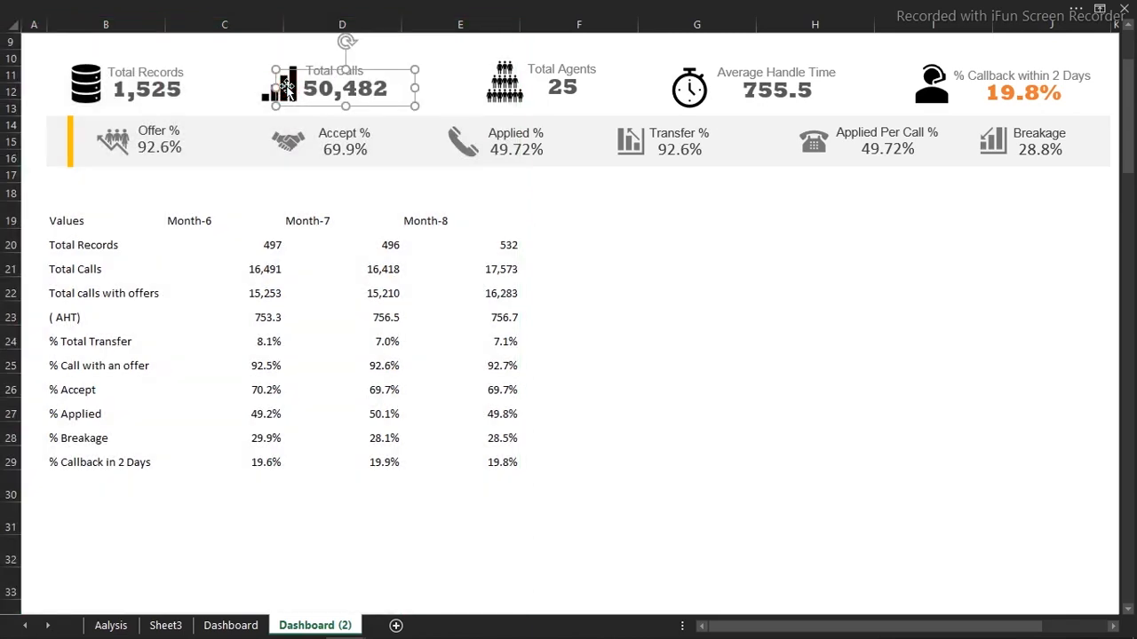
{"action": "left_click", "coordinate": [339, 133]}
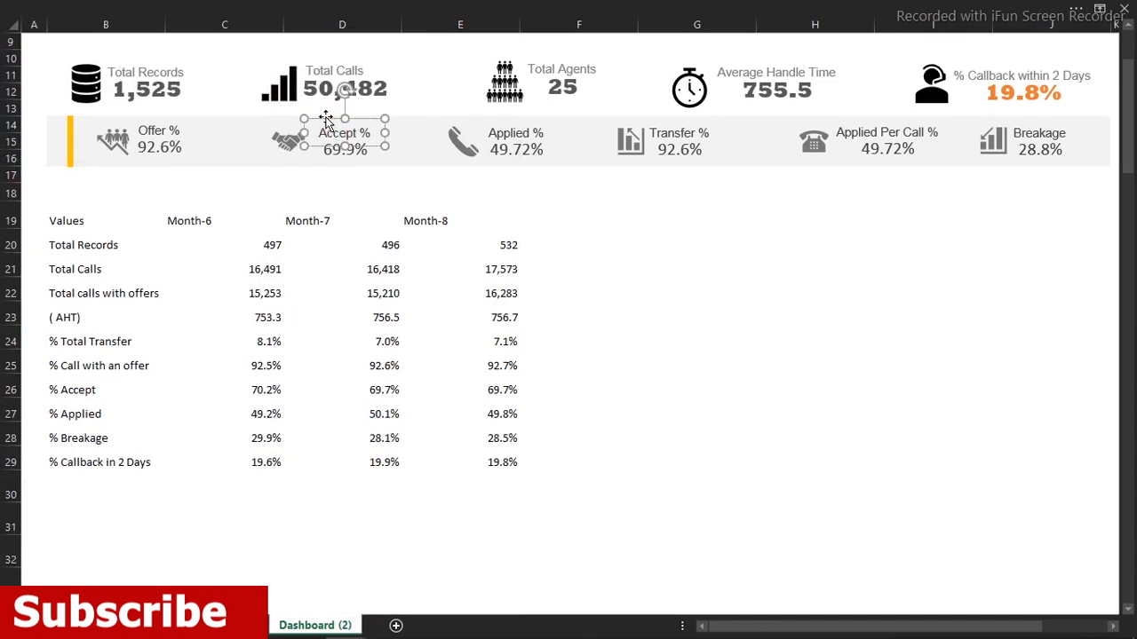
{"action": "key", "text": "ctrl+a"}
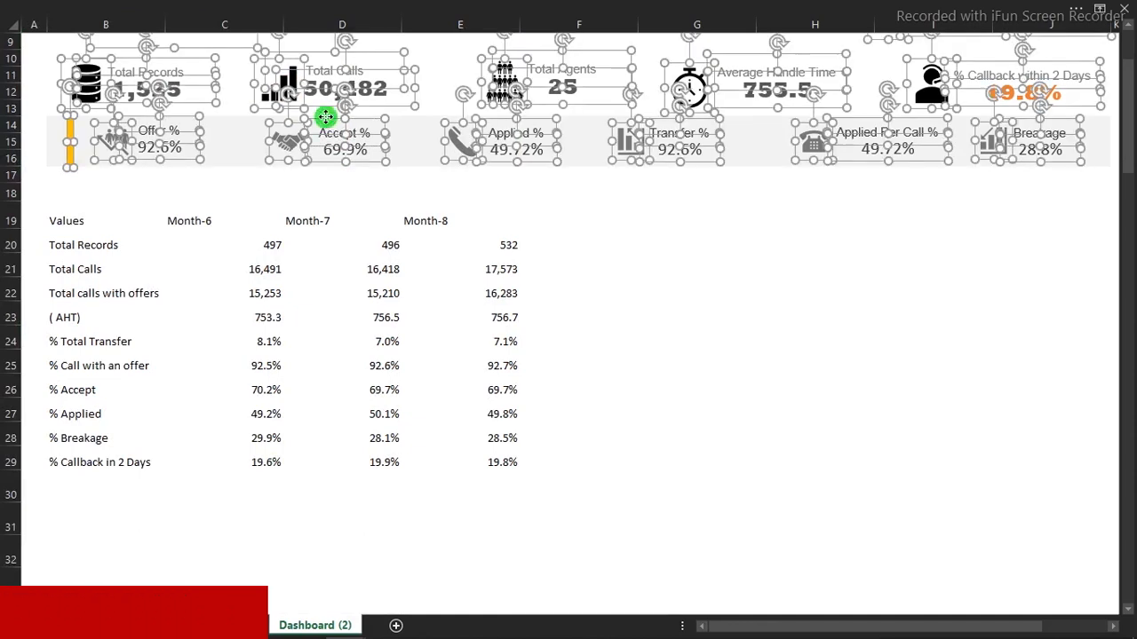
Set the selected KPI card shapes to 'Don't move or size with cells' in Format Graphic properties
{"action": "right_click", "coordinate": [327, 122]}
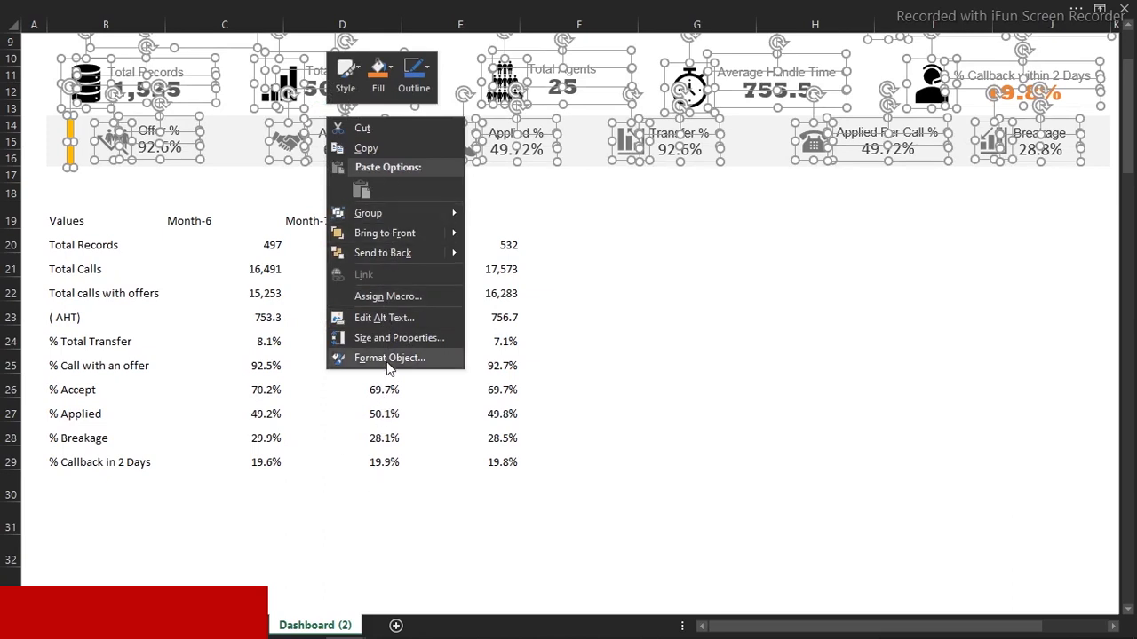
{"action": "left_click", "coordinate": [388, 360]}
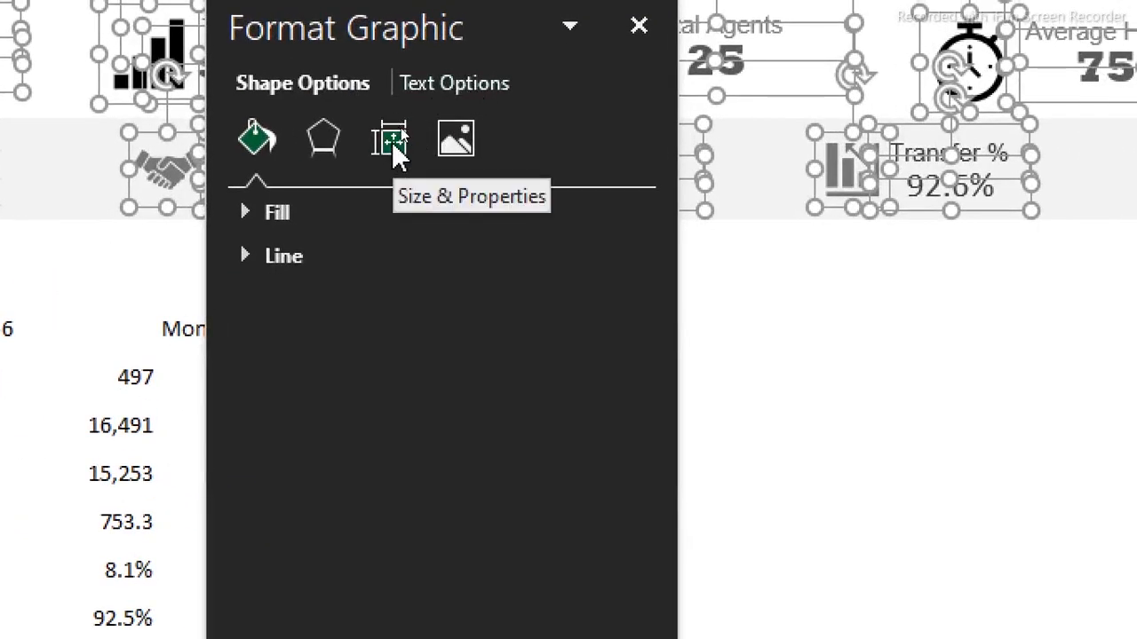
{"action": "left_click", "coordinate": [392, 141]}
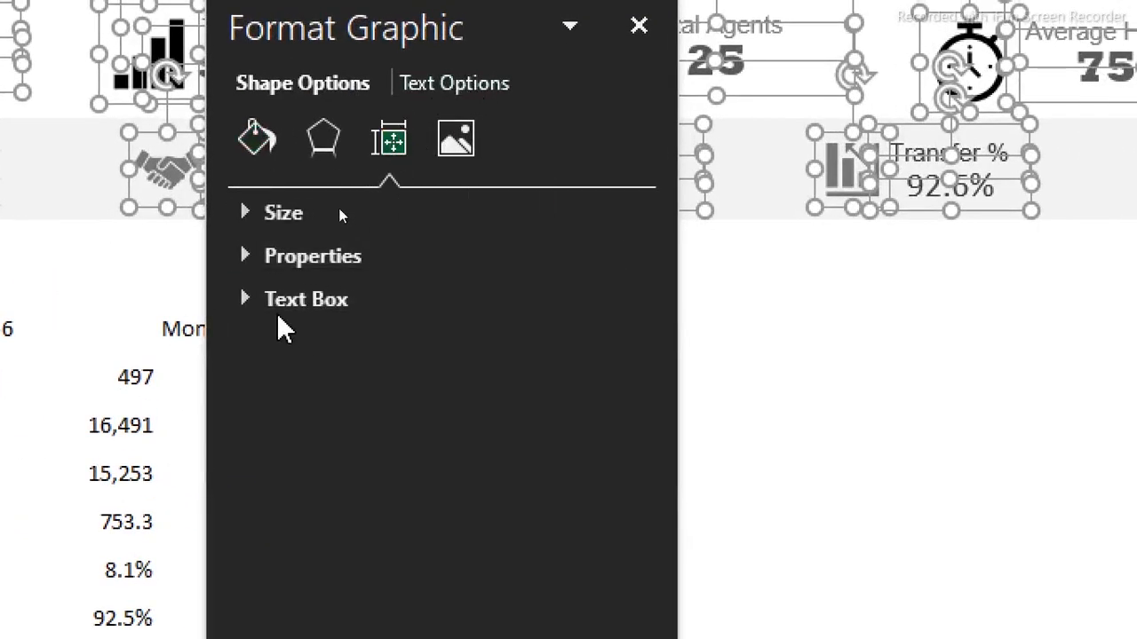
{"action": "left_click", "coordinate": [267, 253]}
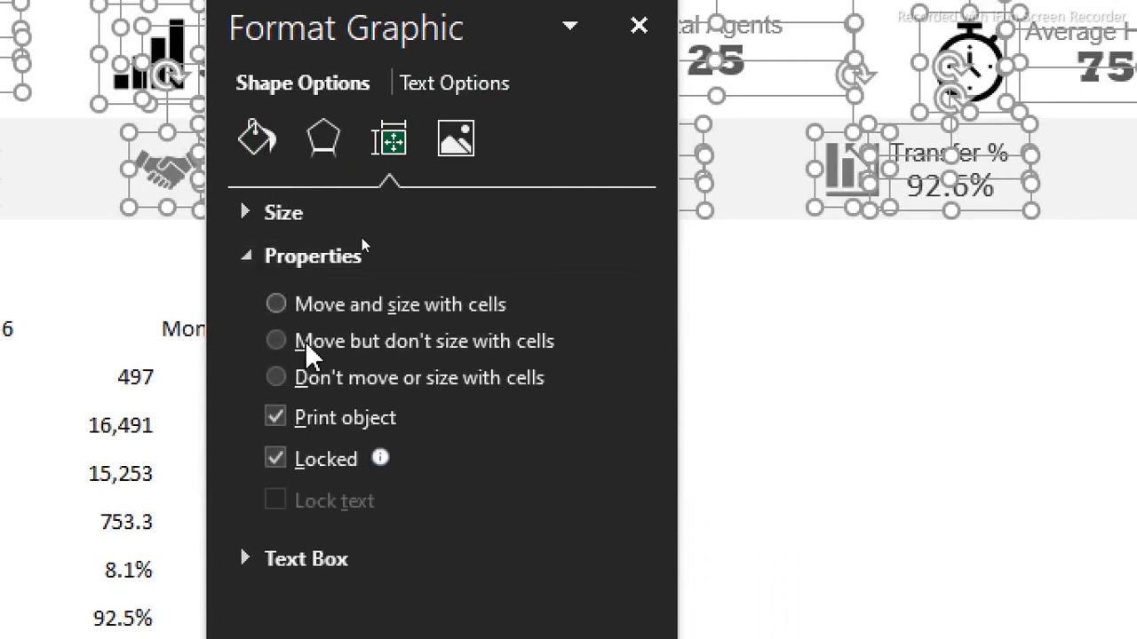
{"action": "left_click", "coordinate": [277, 378]}
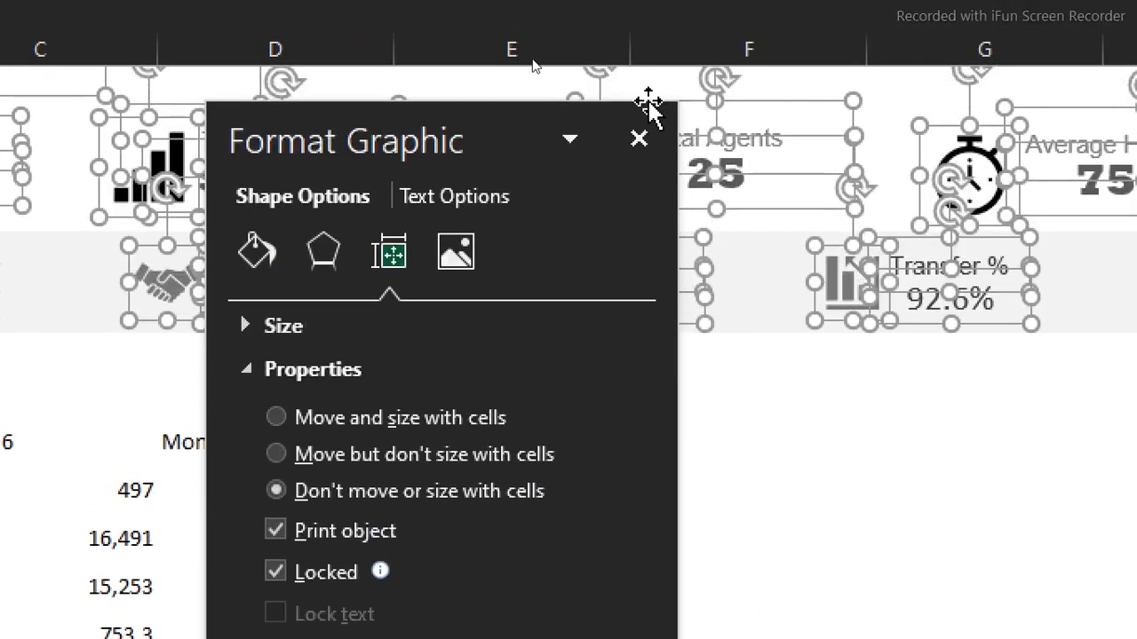
{"action": "left_click", "coordinate": [638, 139]}
{"action": "left_click", "coordinate": [685, 436]}
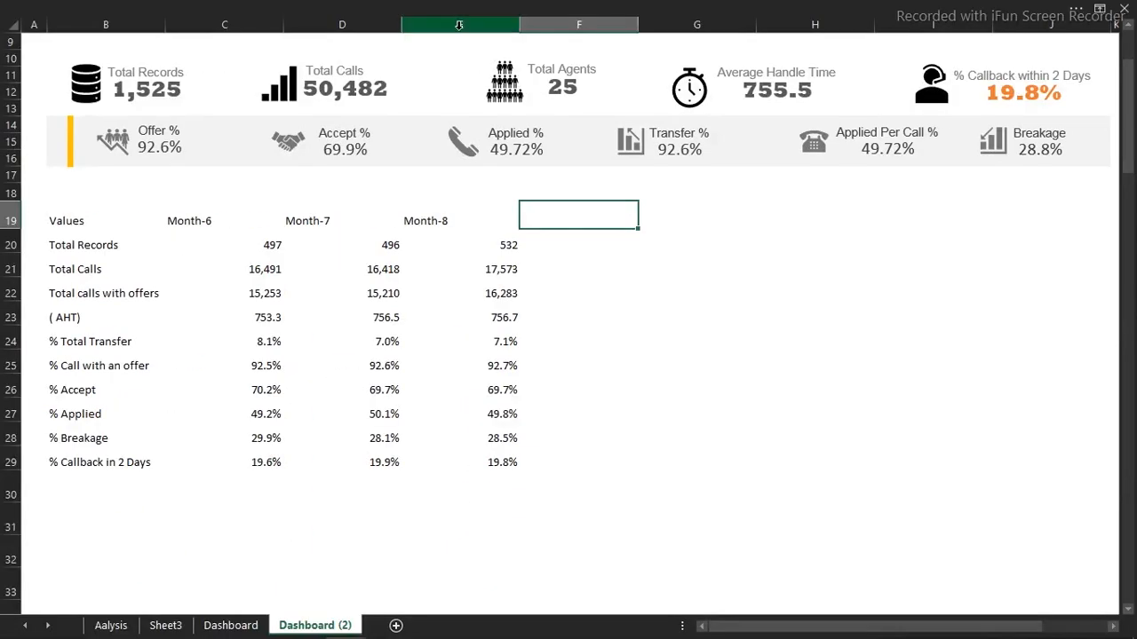
Narrow columns B–E together, then autofit column B to its longest label
{"action": "left_click", "coordinate": [459, 29]}
{"action": "left_click_drag", "start_coordinate": [460, 28], "coordinate": [152, 10]}
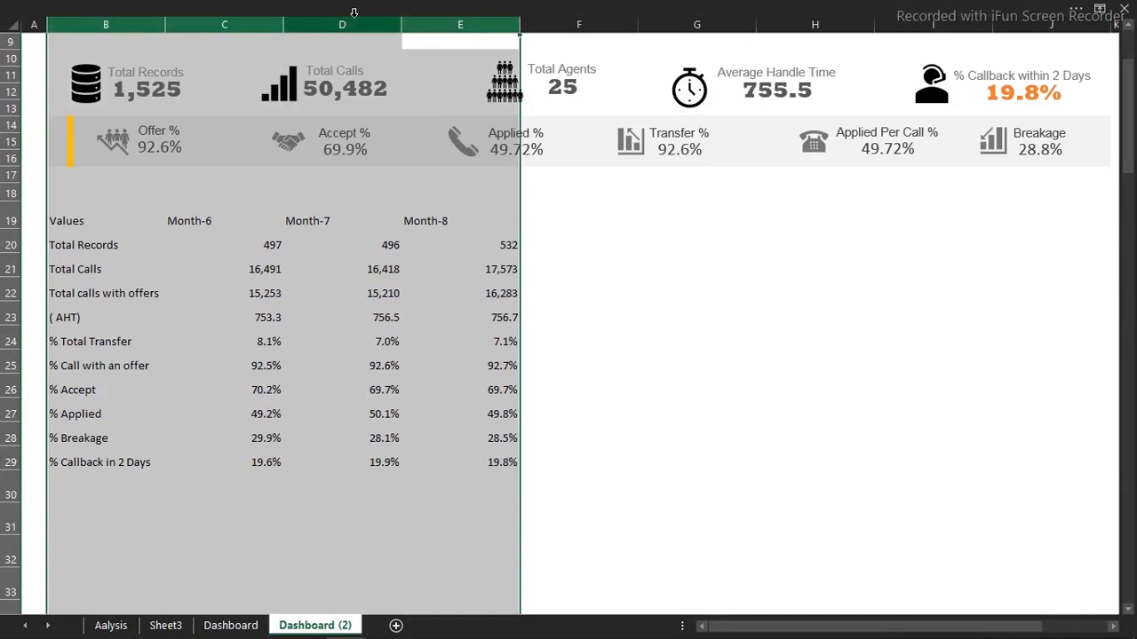
{"action": "left_click_drag", "start_coordinate": [400, 18], "coordinate": [293, 26]}
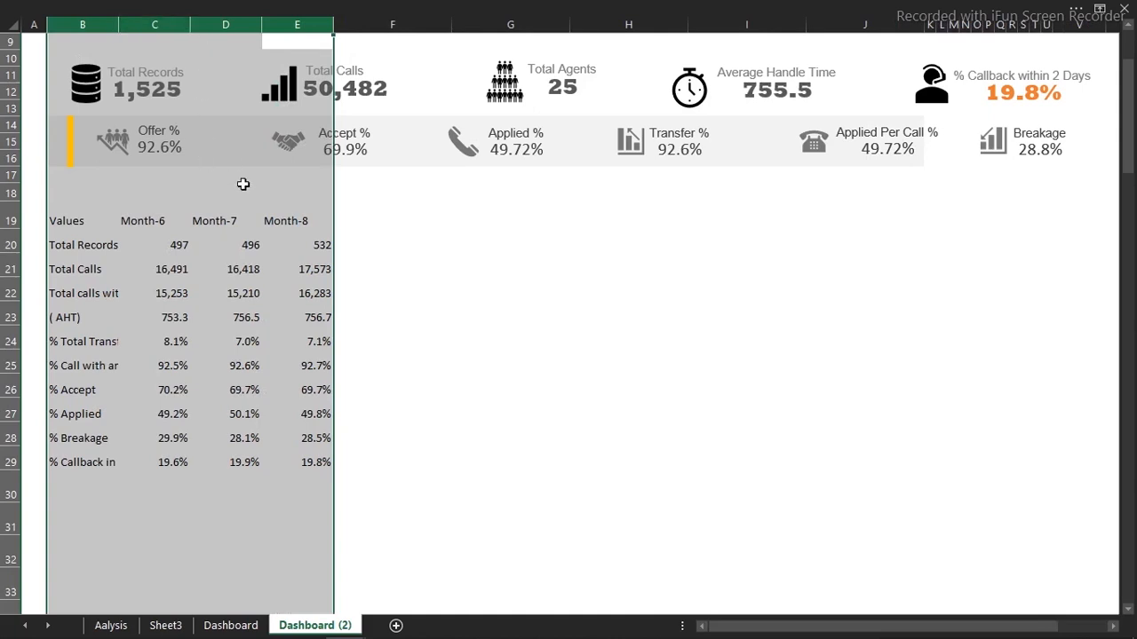
{"action": "left_click", "coordinate": [213, 289]}
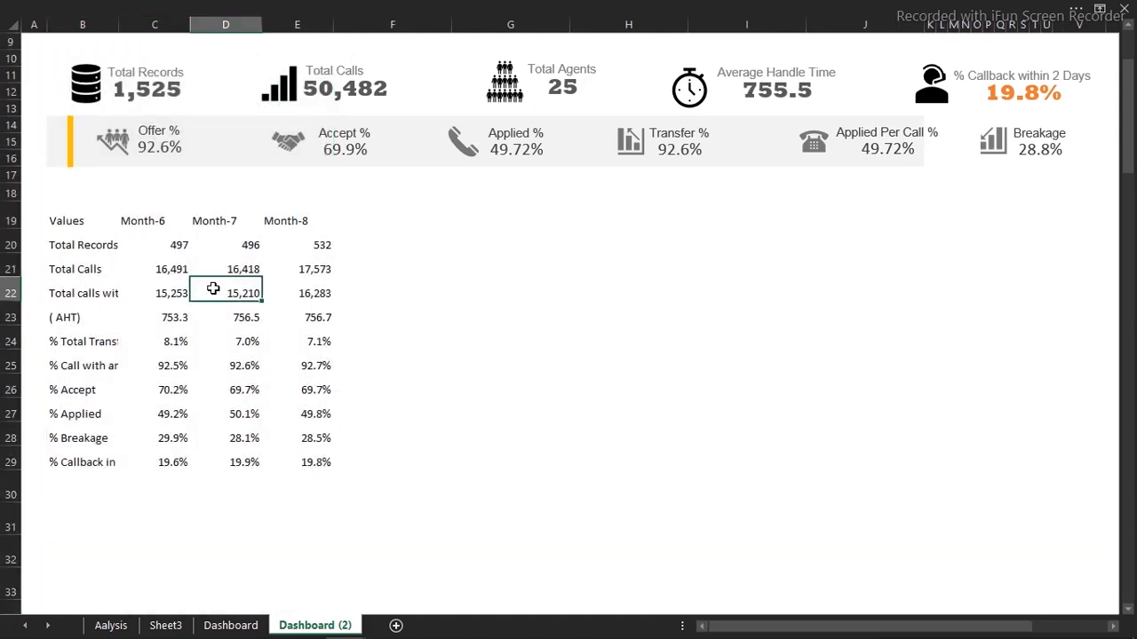
{"action": "double_click", "coordinate": [118, 25]}
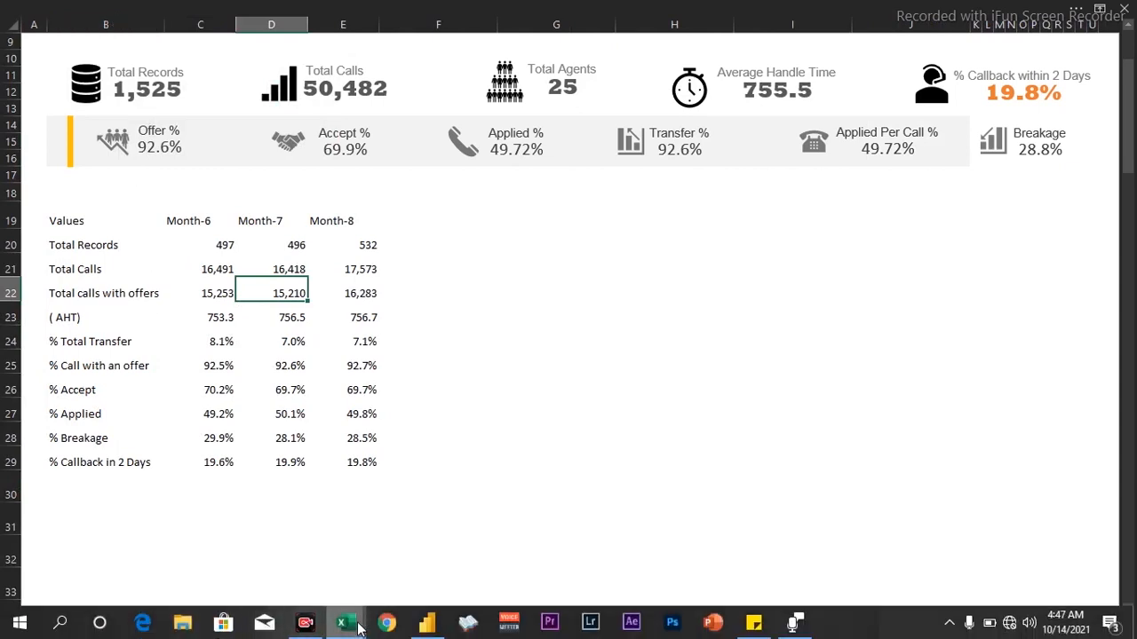
{"action": "mouse_move", "coordinate": [342, 623]}
{"action": "mouse_move", "coordinate": [287, 562]}
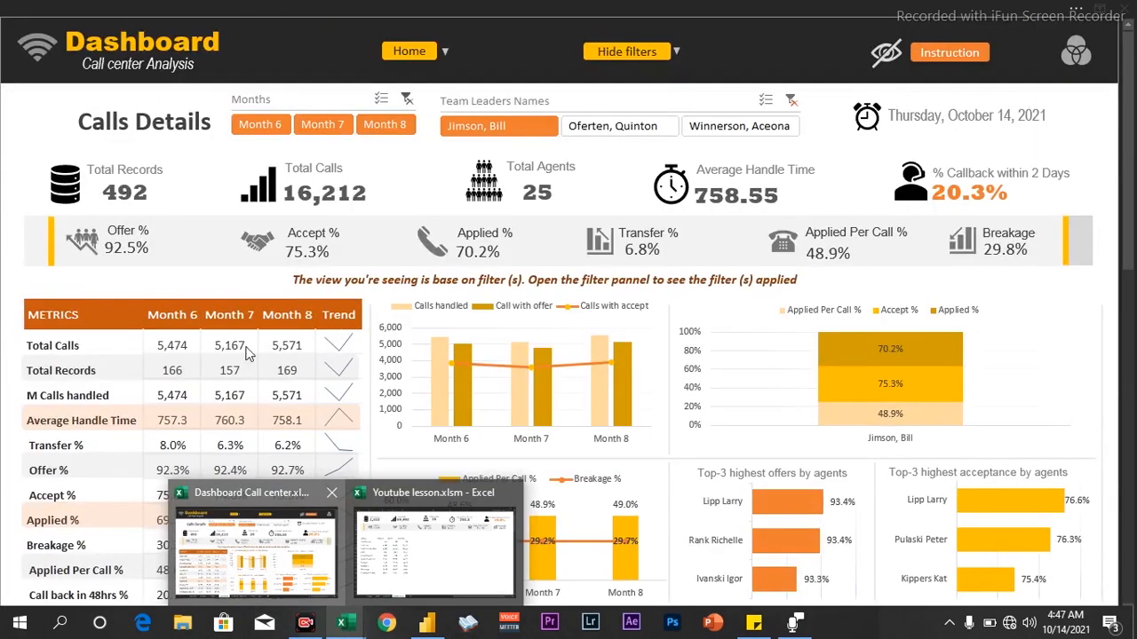
{"action": "left_click", "coordinate": [233, 369]}
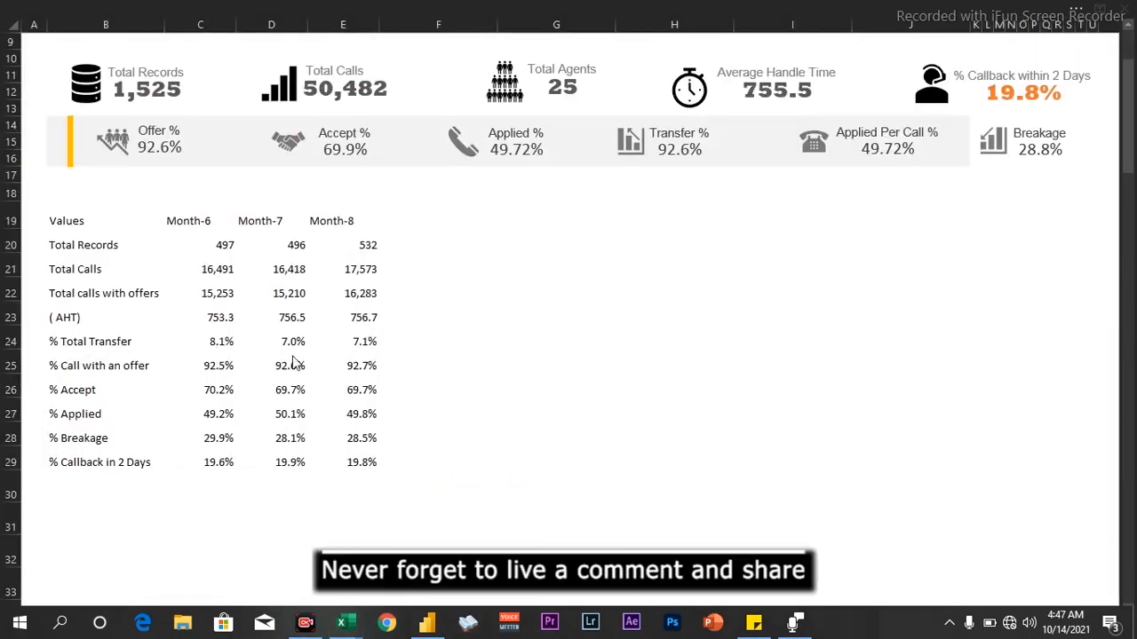
{"action": "left_click", "coordinate": [293, 286]}
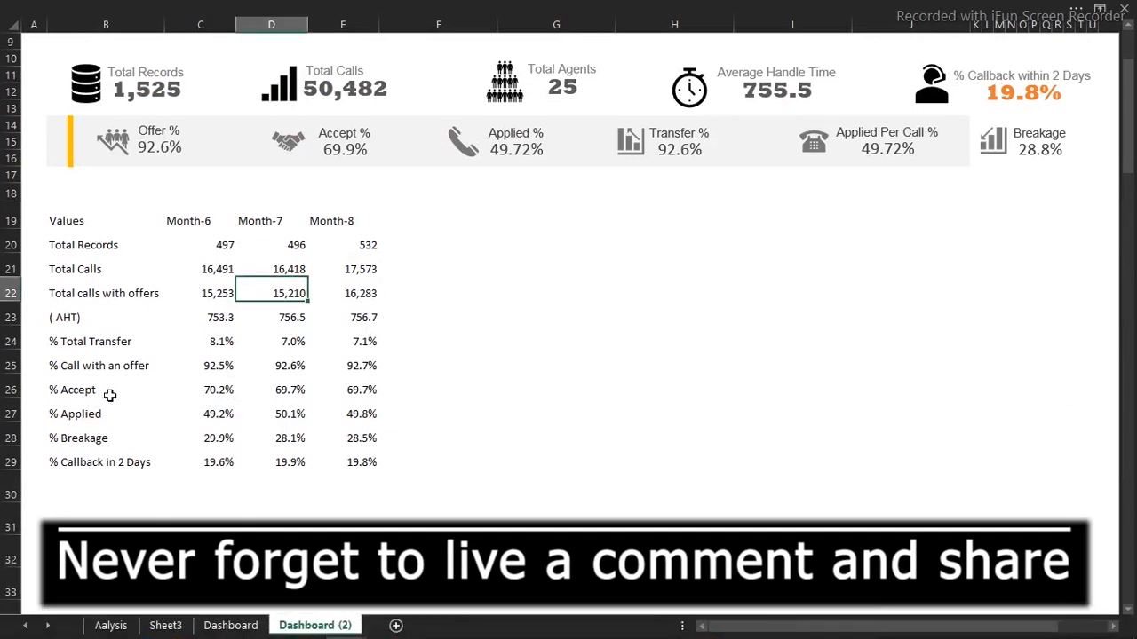
Make the metric labels in B20:B29 bold
{"action": "left_click", "coordinate": [92, 245]}
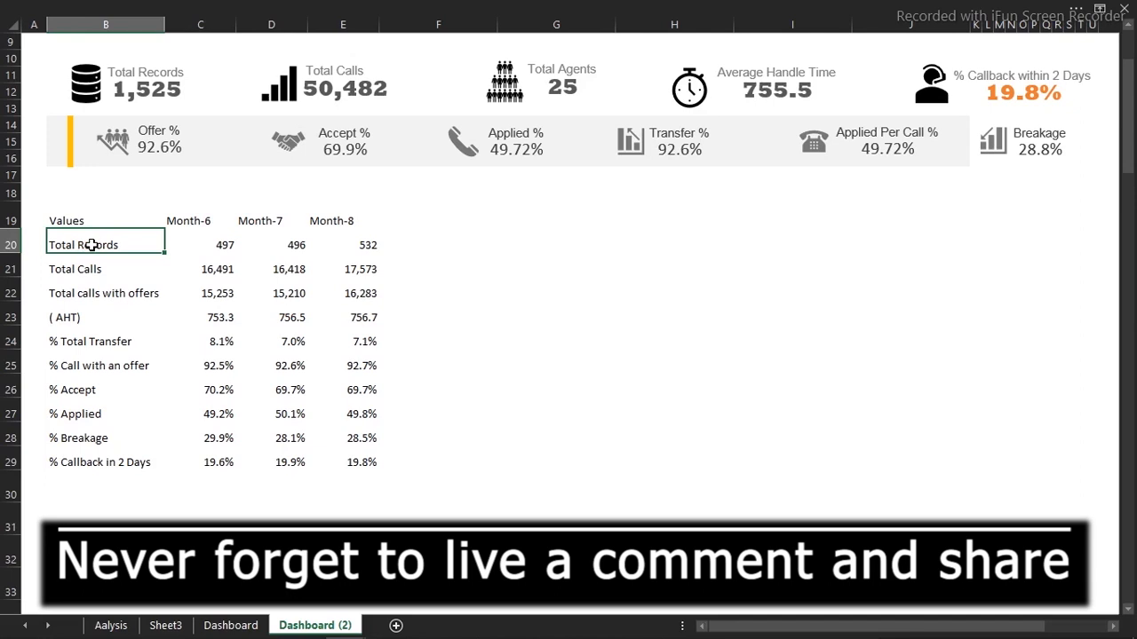
{"action": "mouse_move", "coordinate": [93, 245]}
{"action": "left_mouse_down"}
{"action": "mouse_move", "coordinate": [94, 487]}
{"action": "mouse_move", "coordinate": [96, 461]}
{"action": "left_mouse_up"}
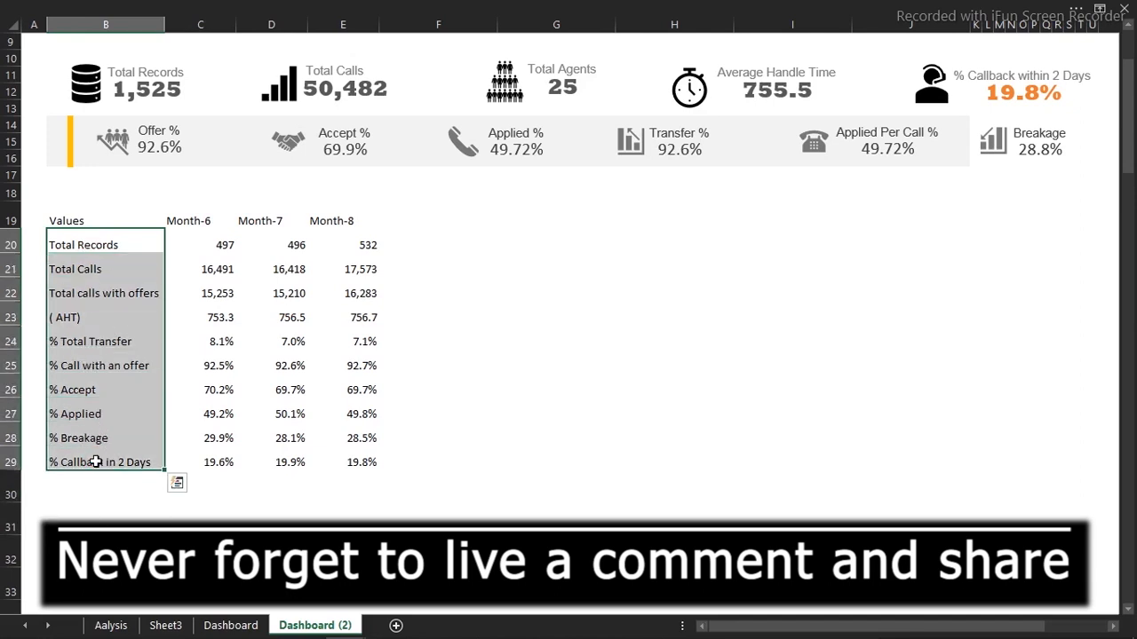
{"action": "key", "text": "ctrl+b"}
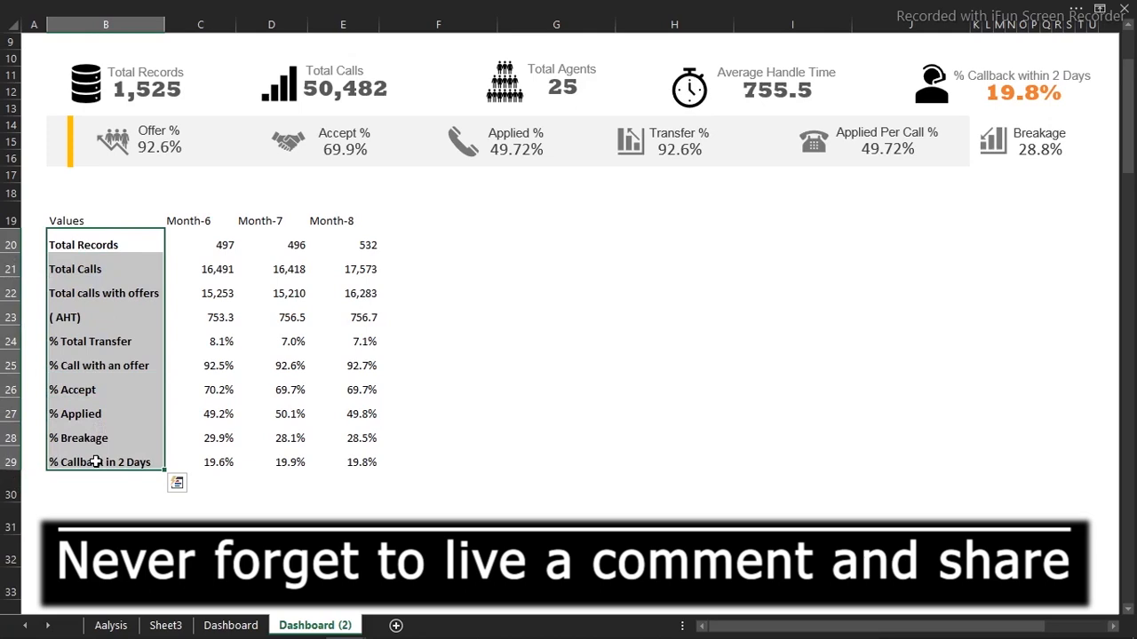
{"action": "left_click", "coordinate": [222, 388]}
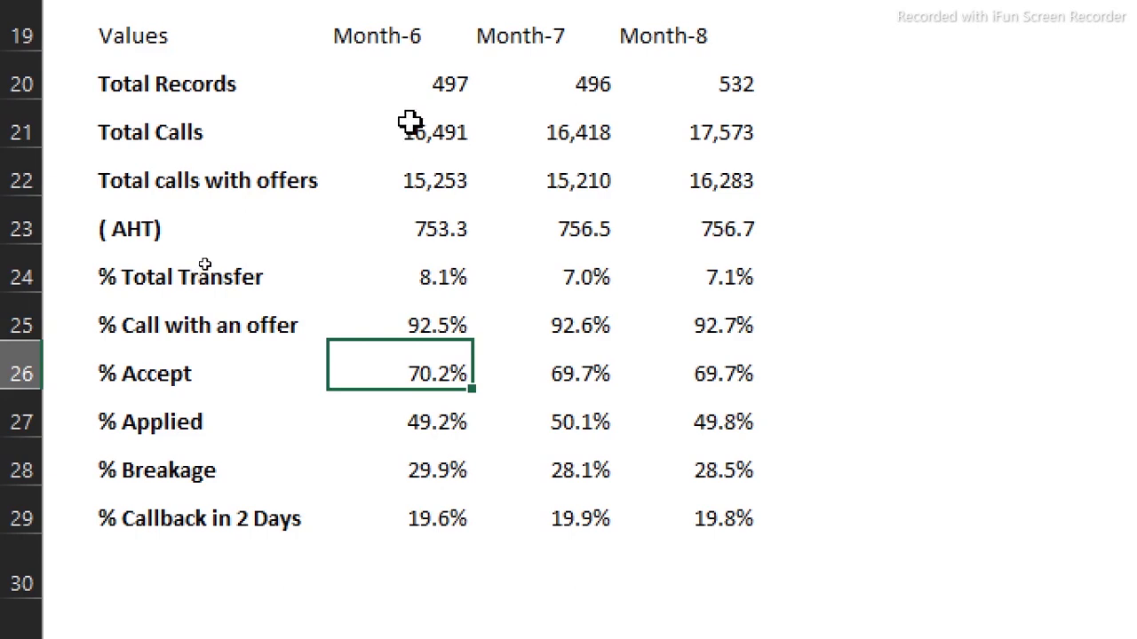
Select the Total Calls values C21:E21 and open the Font Color choices
{"action": "left_click_drag", "start_coordinate": [410, 124], "coordinate": [708, 120]}
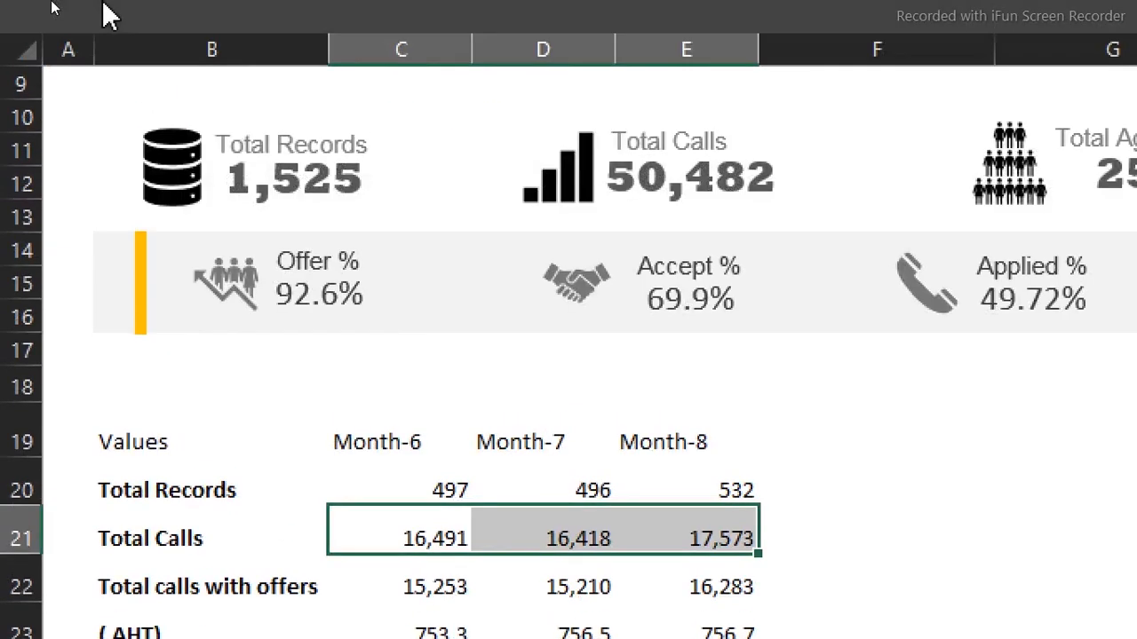
{"action": "left_click", "coordinate": [110, 10]}
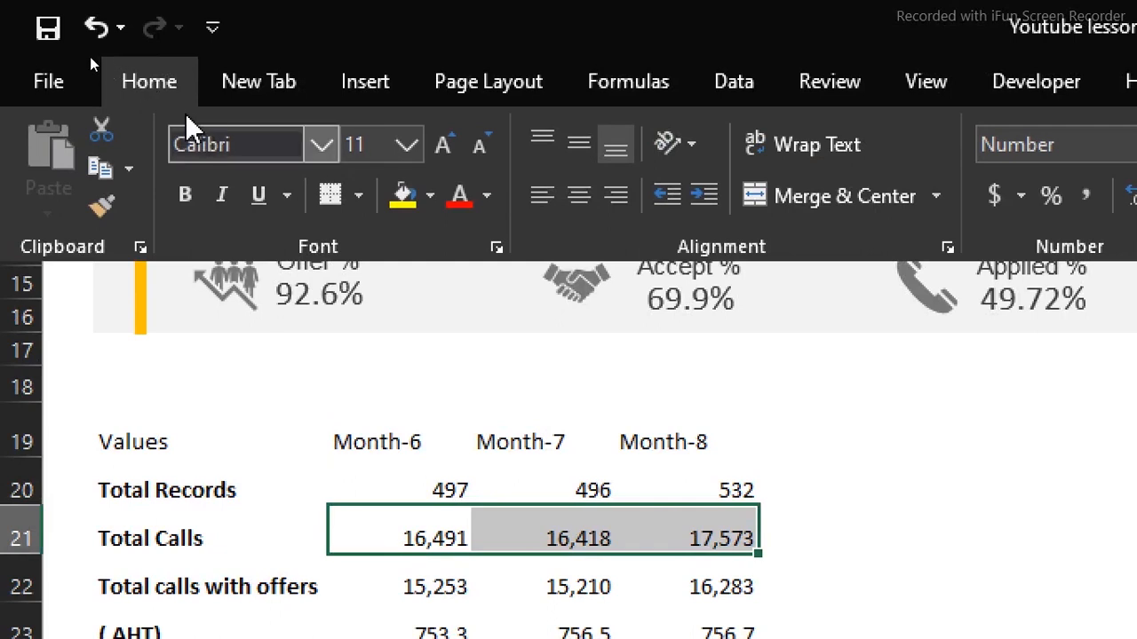
{"action": "left_click", "coordinate": [487, 197]}
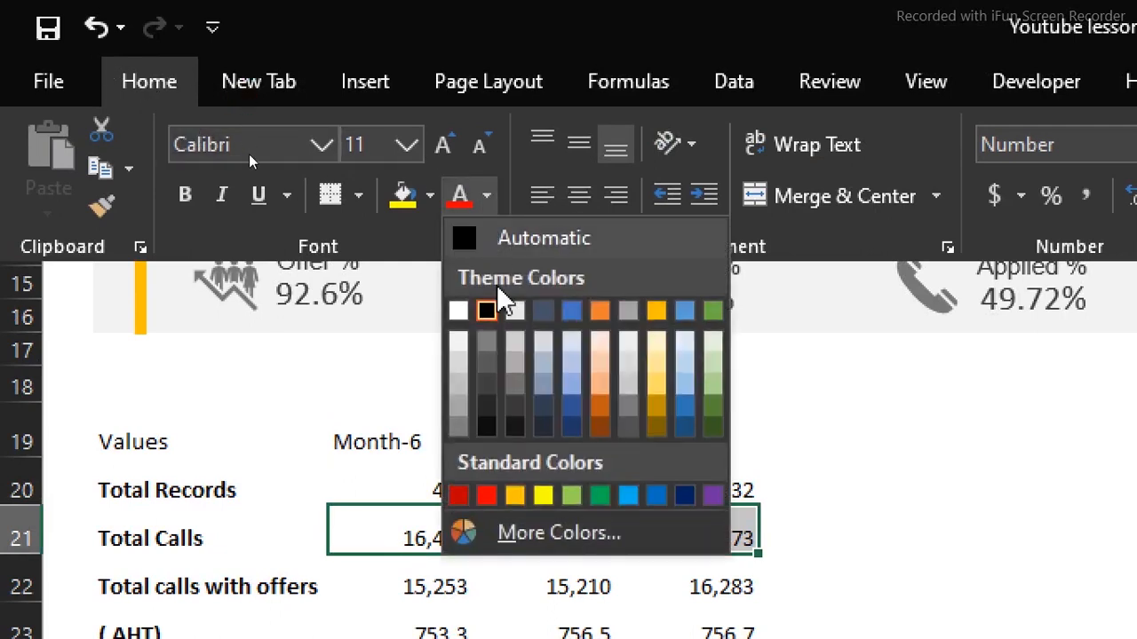
Give C21:E21 a dark font colour and paint it onto the AHT, % offer, % Applied, % Callback rows
{"action": "left_click", "coordinate": [485, 429]}
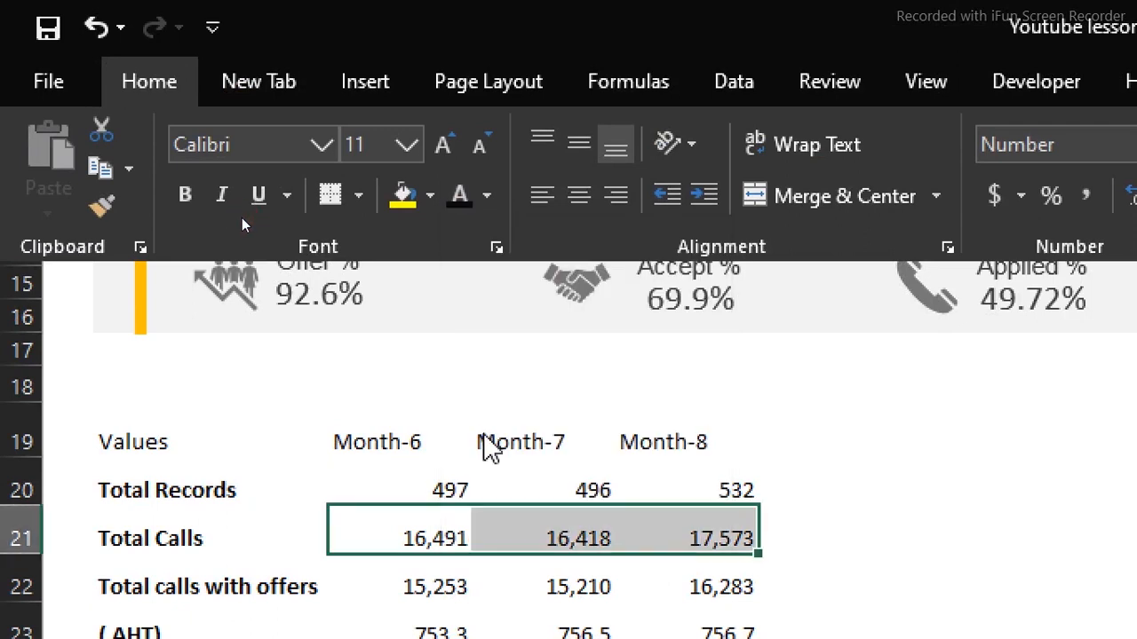
{"action": "left_click", "coordinate": [100, 210]}
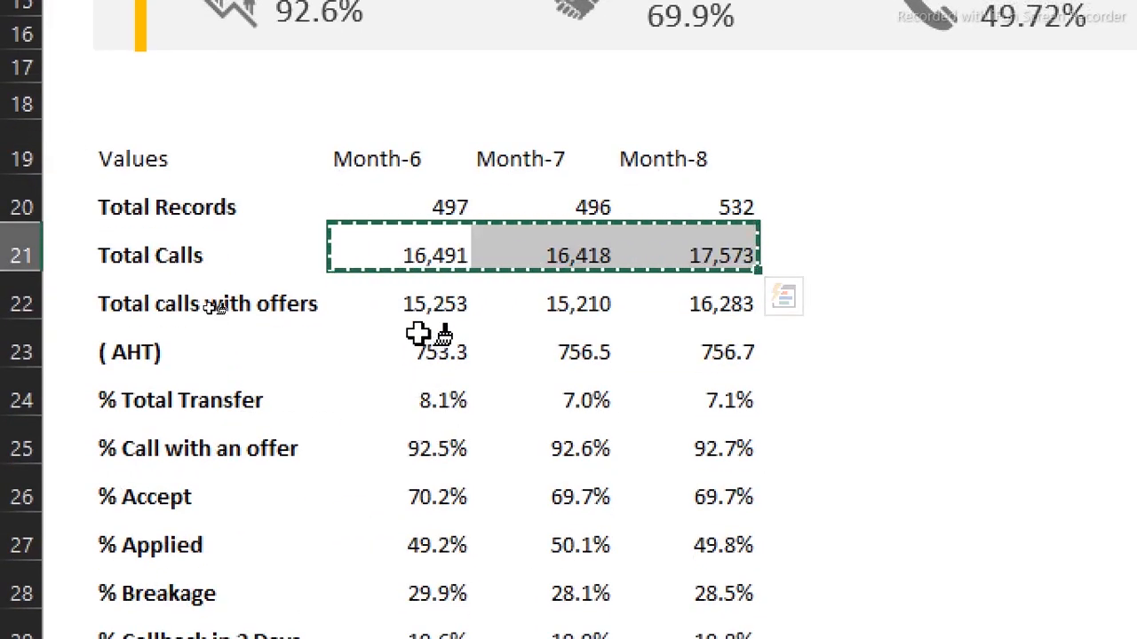
{"action": "left_click", "coordinate": [418, 360]}
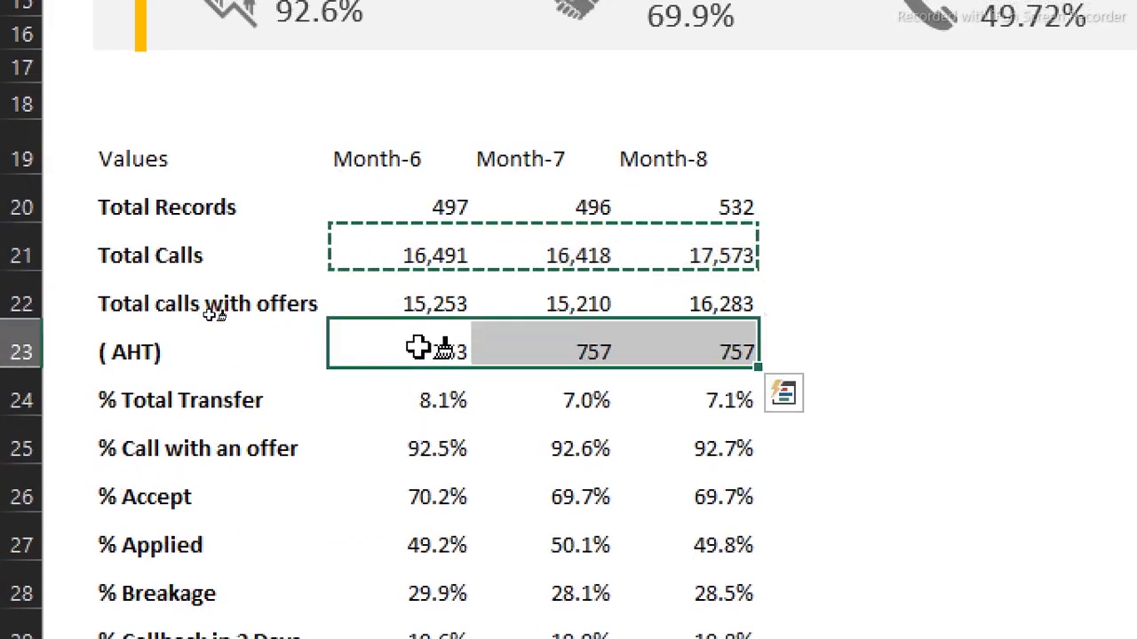
{"action": "left_click", "coordinate": [441, 449]}
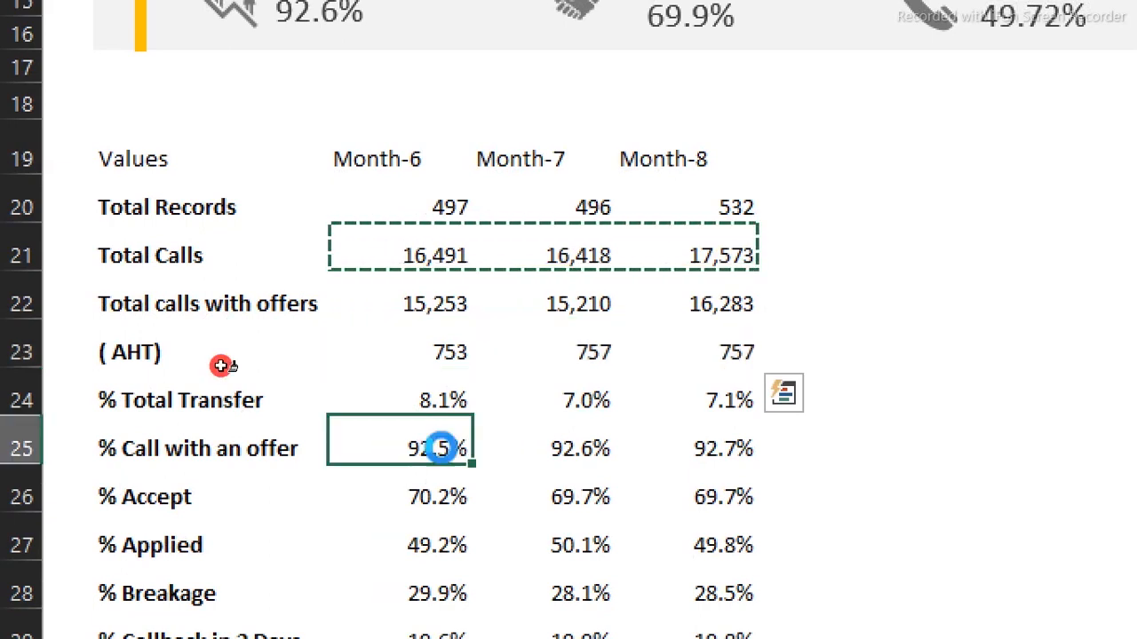
{"action": "left_click", "coordinate": [436, 551]}
{"action": "scroll", "coordinate": [437, 551], "scroll_direction": "down", "scroll_amount": 1}
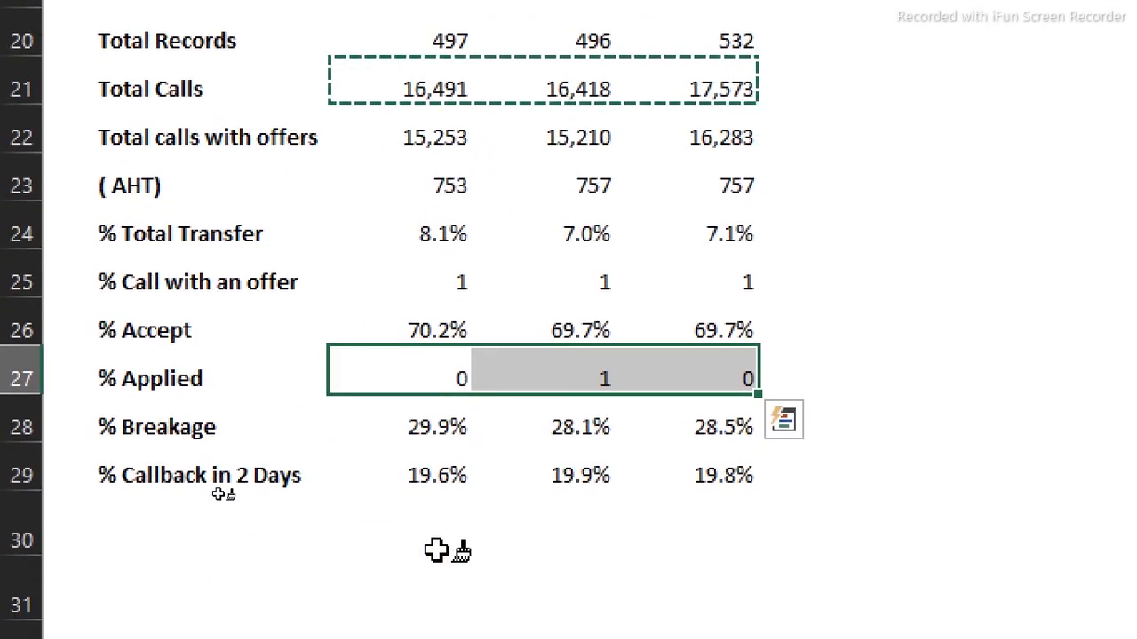
{"action": "left_click", "coordinate": [436, 476]}
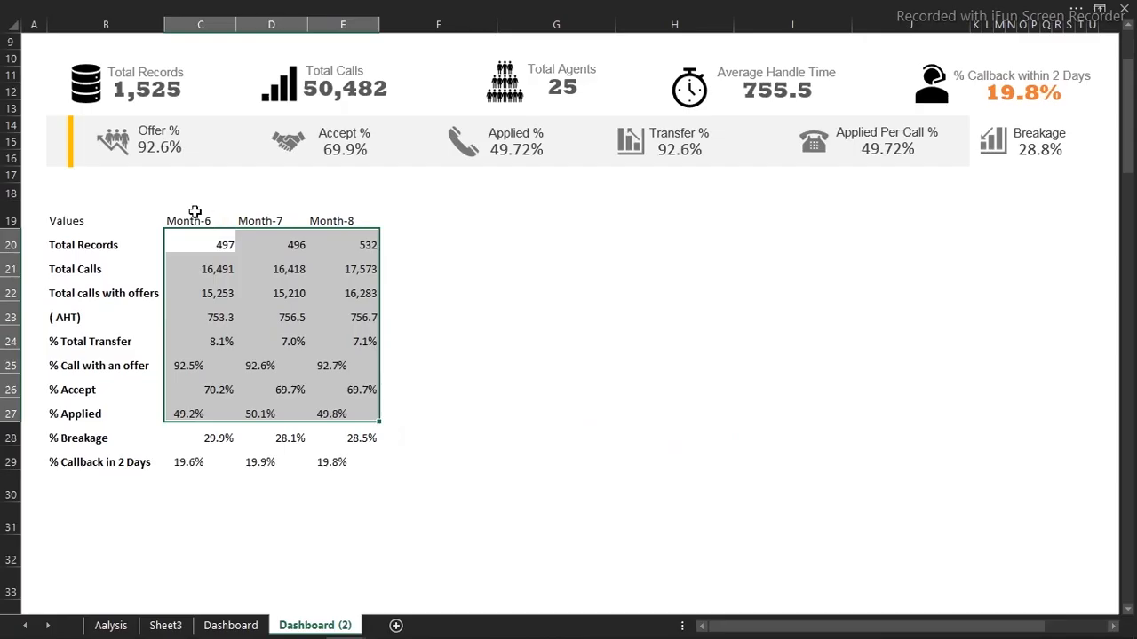
Centre the table body C19:E29 horizontally and vertically
{"action": "left_click_drag", "start_coordinate": [184, 217], "coordinate": [358, 451]}
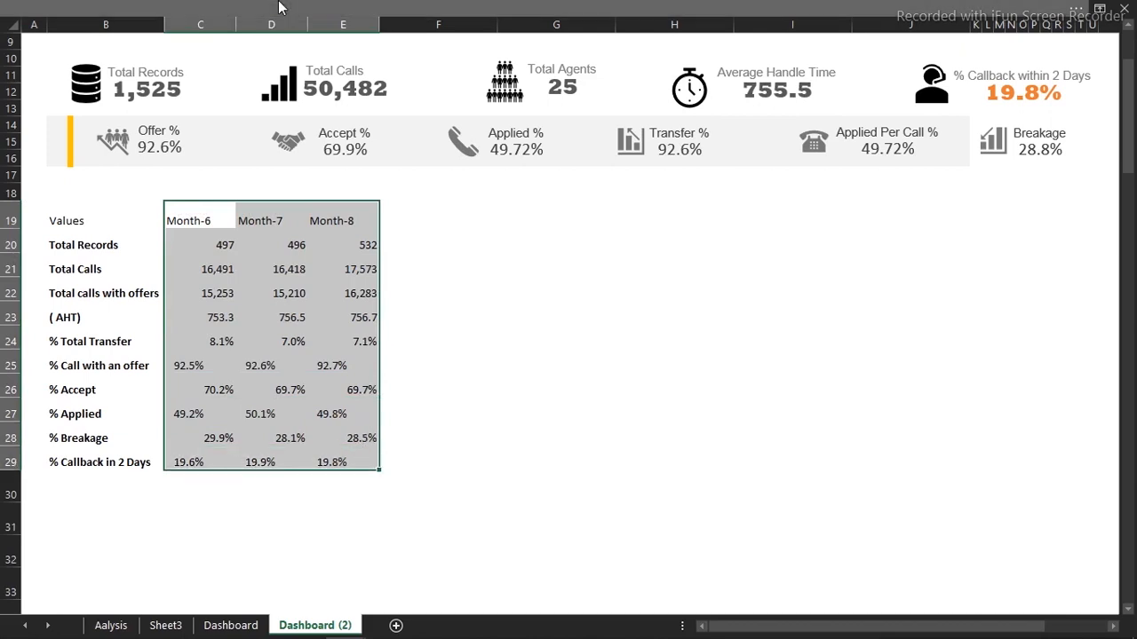
{"action": "left_click", "coordinate": [279, 6]}
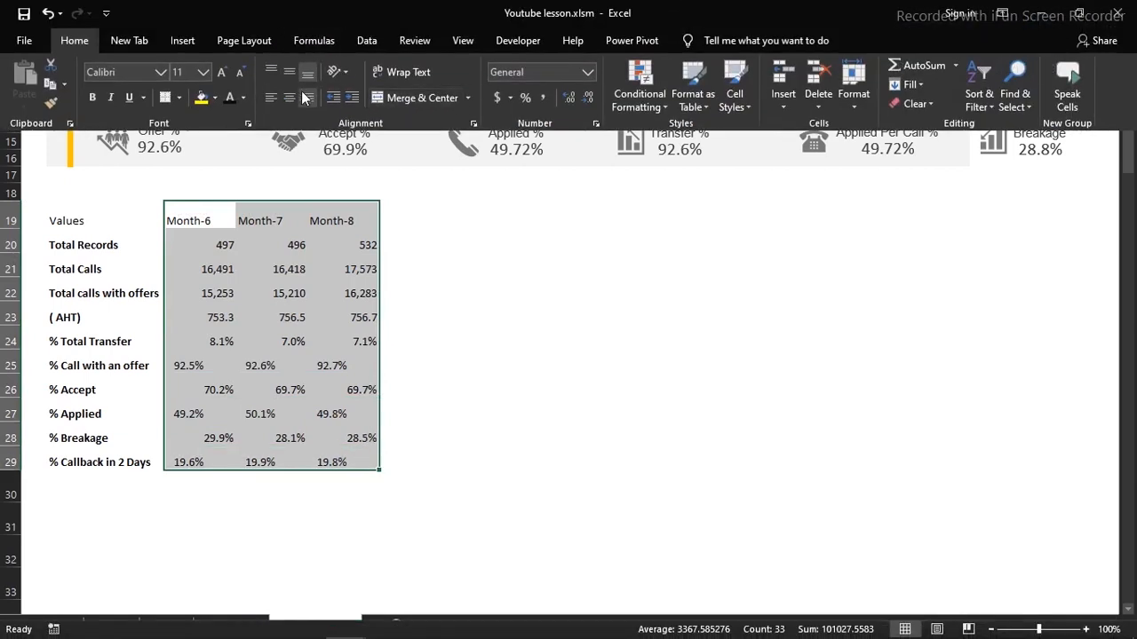
{"action": "left_click", "coordinate": [291, 95]}
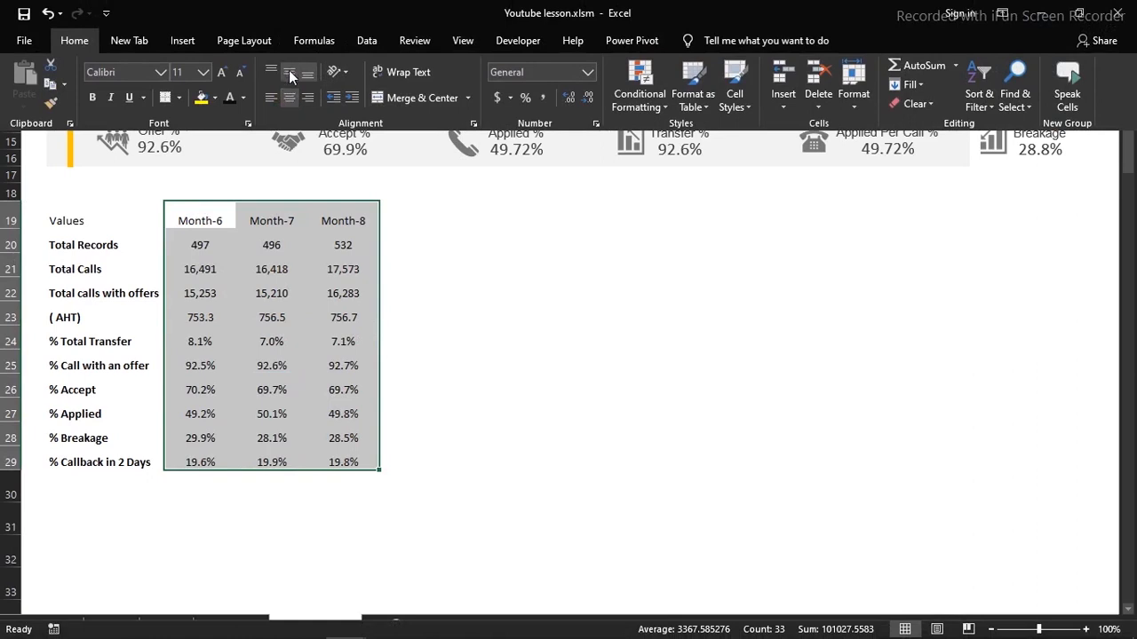
{"action": "left_click", "coordinate": [289, 71]}
{"action": "key", "text": "ctrl+shift+F1"}
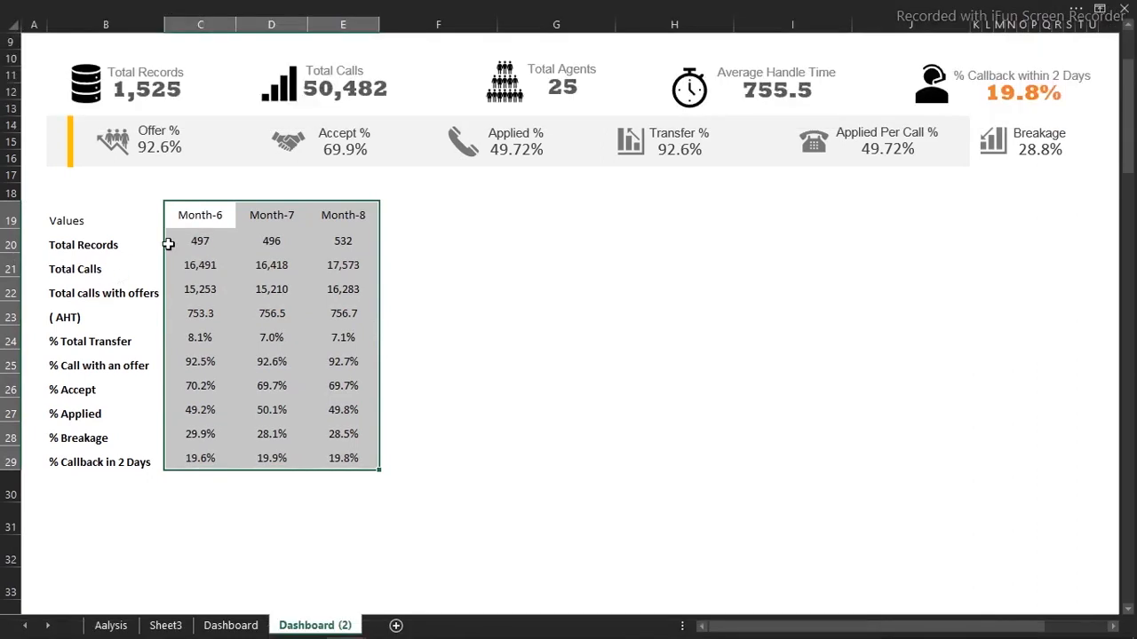
Centre the header row B19:E19 horizontally and vertically
{"action": "left_click_drag", "start_coordinate": [68, 221], "coordinate": [318, 212]}
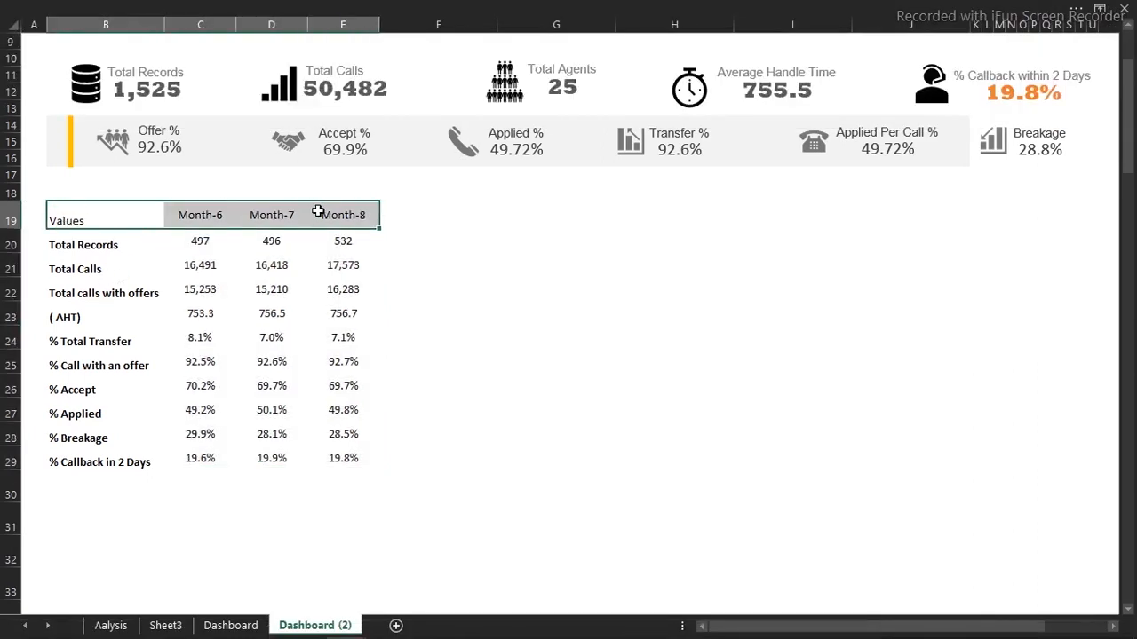
{"action": "key", "text": "ctrl+shift+F1"}
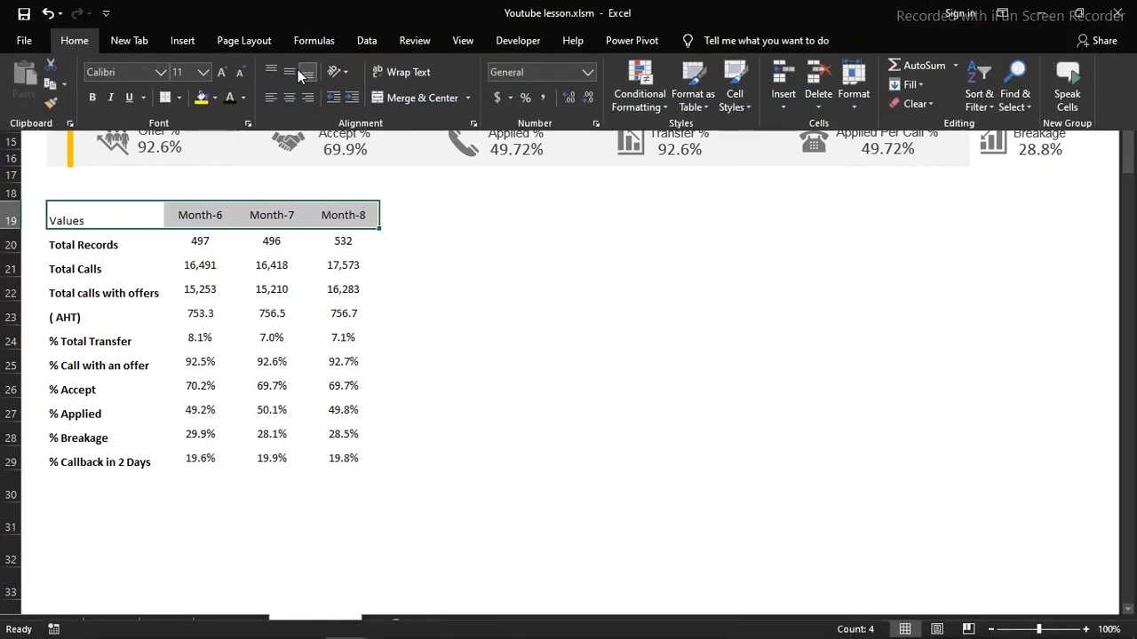
{"action": "left_click", "coordinate": [291, 71]}
{"action": "left_click", "coordinate": [290, 97]}
Left-align the Values heading in B19
{"action": "key", "text": "ctrl+shift+F1"}
{"action": "left_click", "coordinate": [195, 267]}
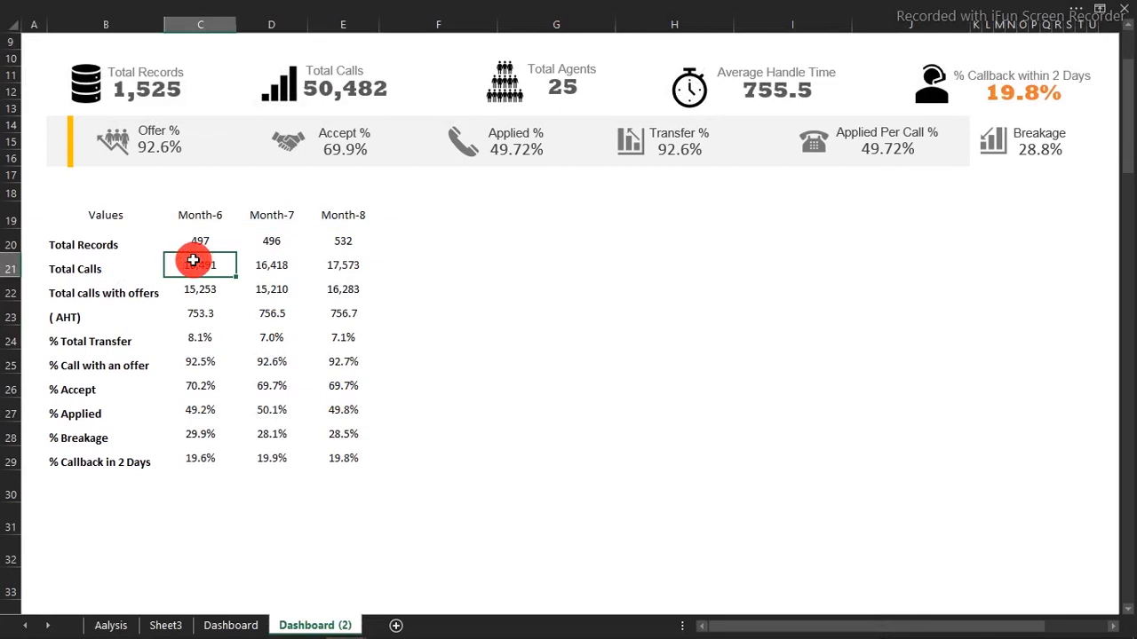
{"action": "left_click", "coordinate": [108, 218]}
{"action": "left_click", "coordinate": [328, 8]}
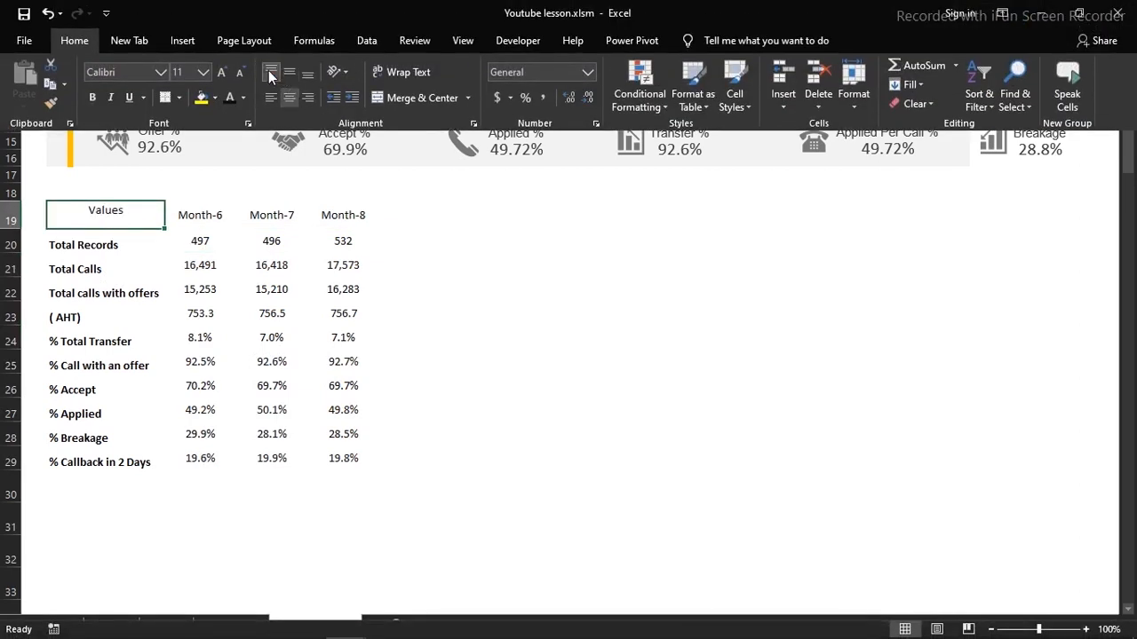
{"action": "left_click", "coordinate": [271, 99]}
{"action": "left_click", "coordinate": [250, 241]}
{"action": "left_click", "coordinate": [251, 241]}
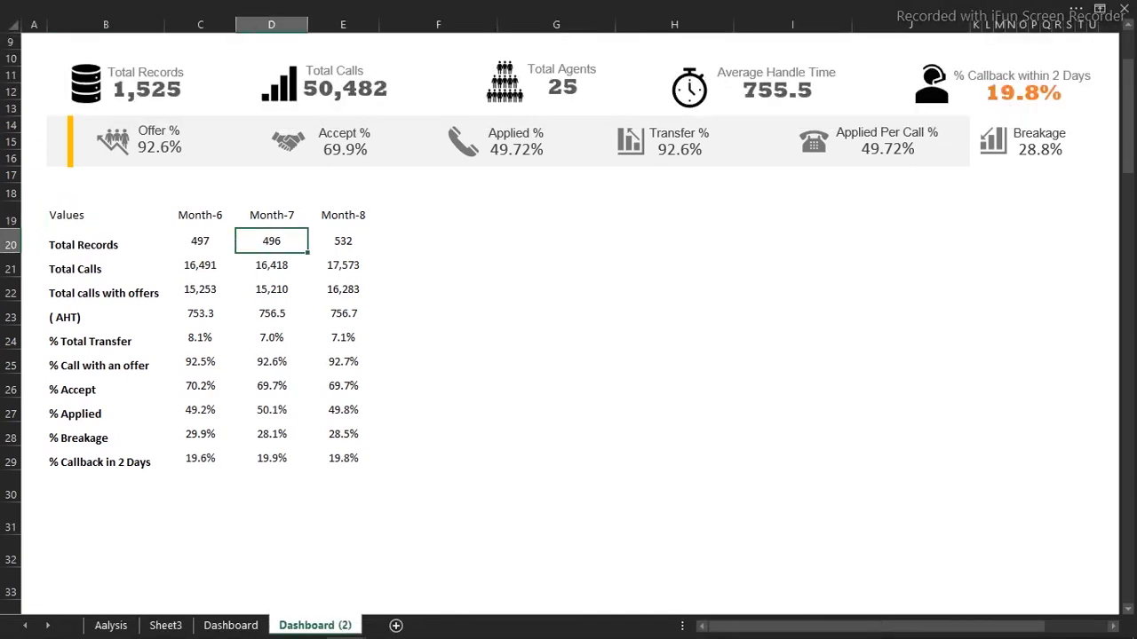
Change the Aalysis pivot header in AU4 from Values to 'Metrics', then return to Dashboard (2)
{"action": "left_click", "coordinate": [111, 624]}
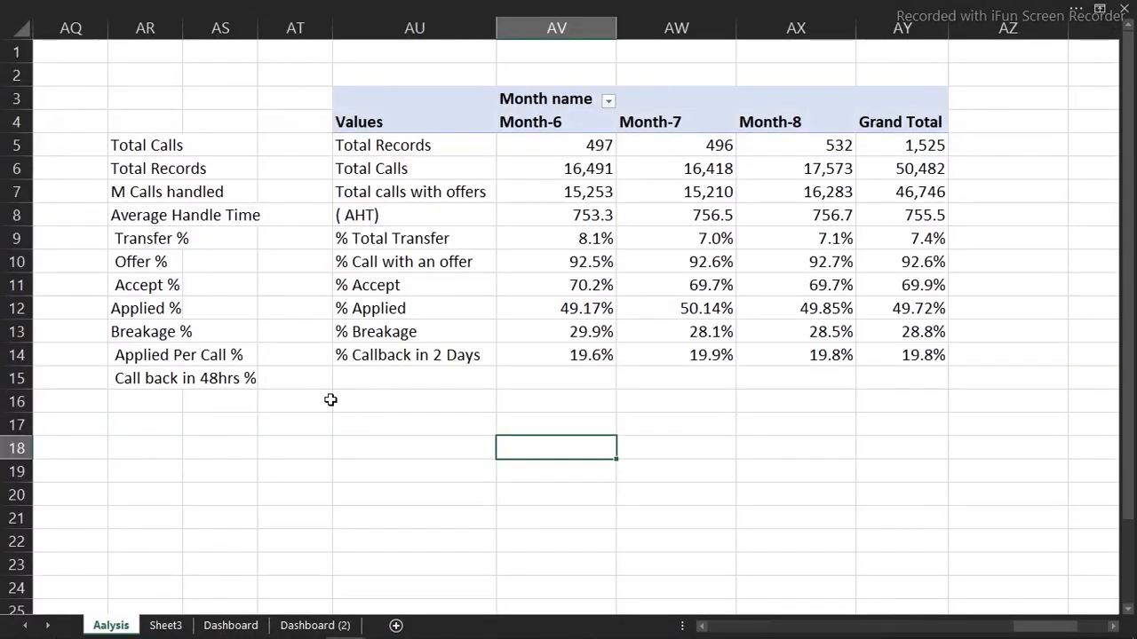
{"action": "left_click", "coordinate": [386, 125]}
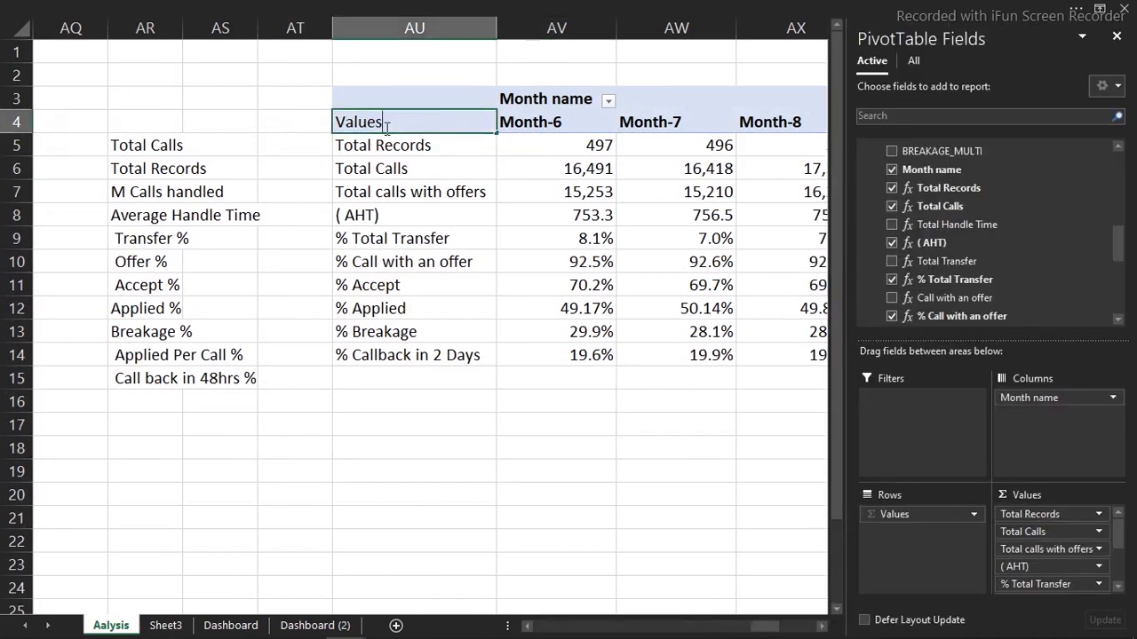
{"action": "left_click_drag", "start_coordinate": [387, 130], "coordinate": [316, 132]}
{"action": "type", "text": "Metric"}
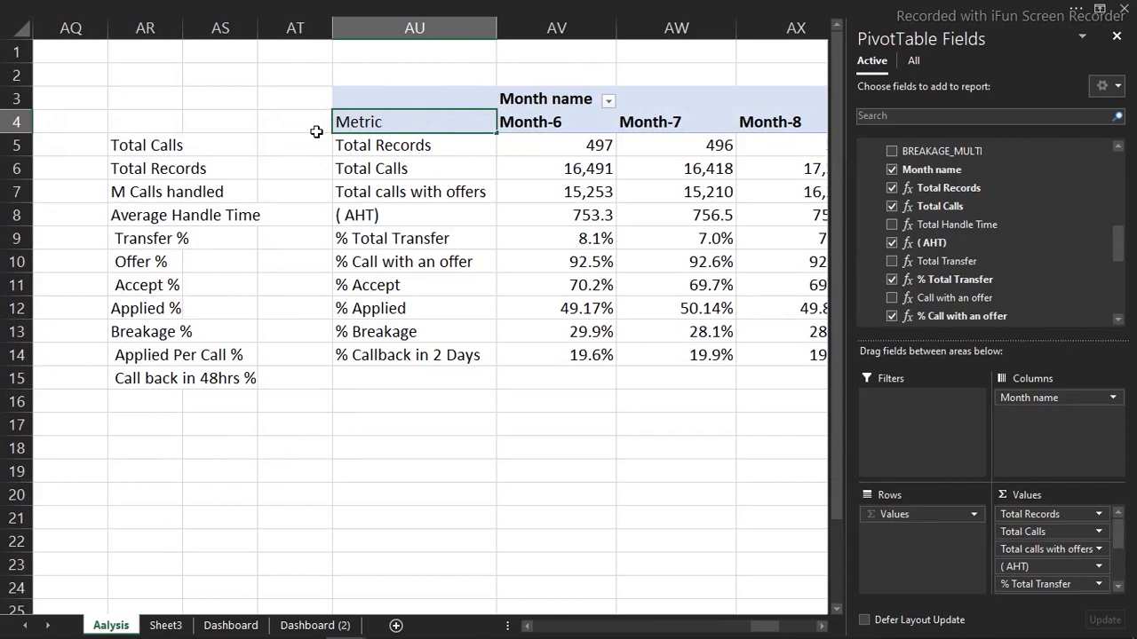
{"action": "type", "text": "s"}
{"action": "key", "text": "Return"}
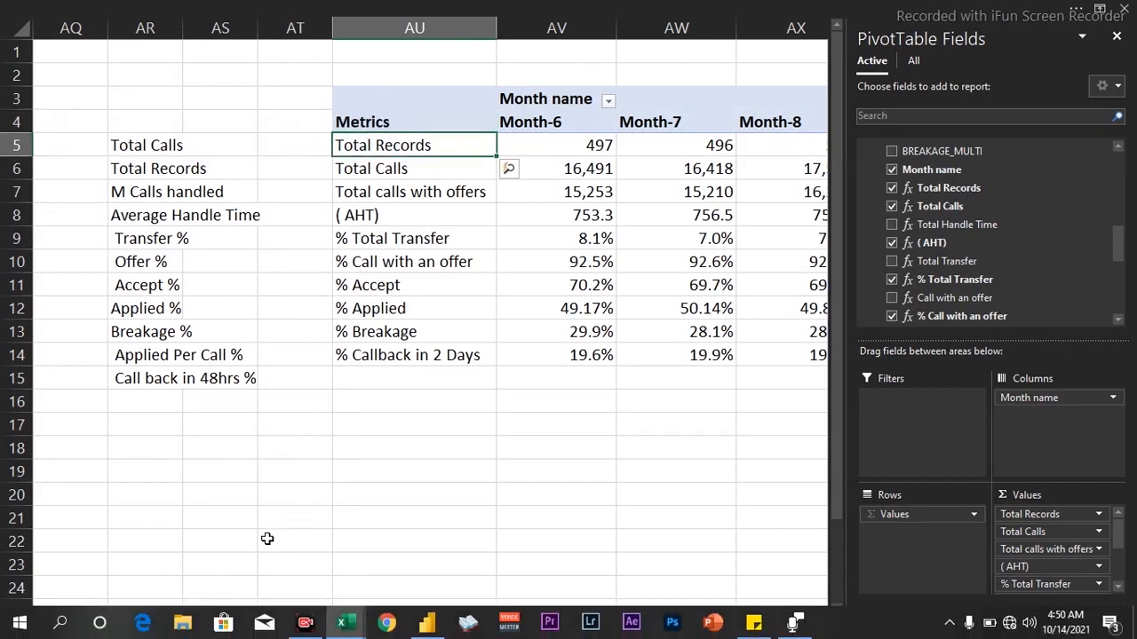
{"action": "left_click", "coordinate": [312, 626]}
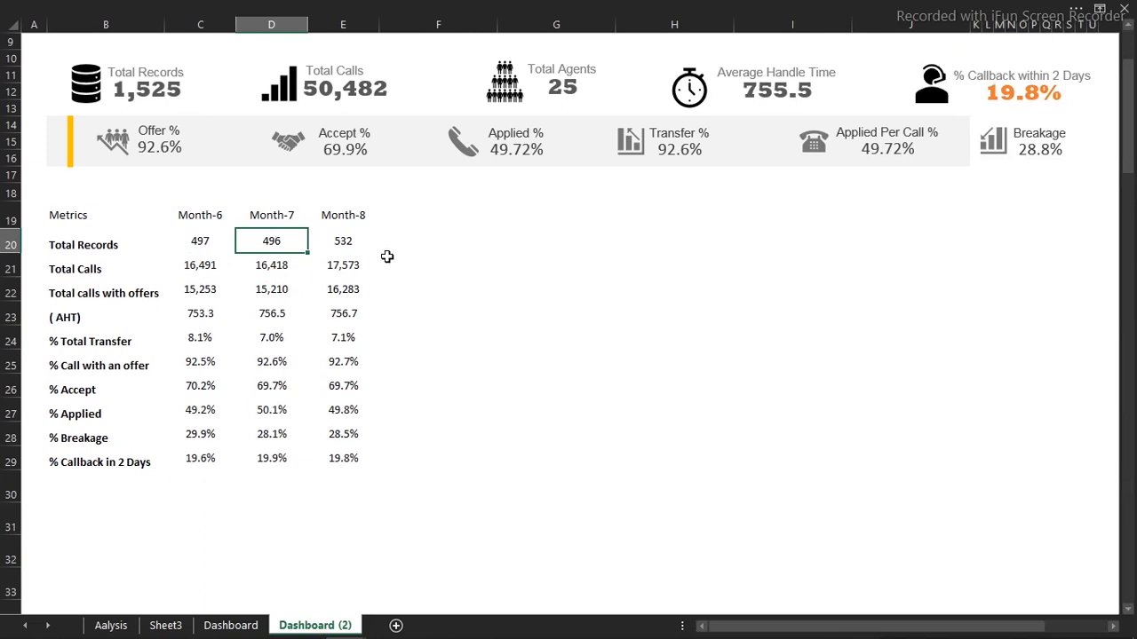
Enter the heading 'Trends' in F19 and select F20:F29 for sparklines
{"action": "left_click", "coordinate": [389, 216]}
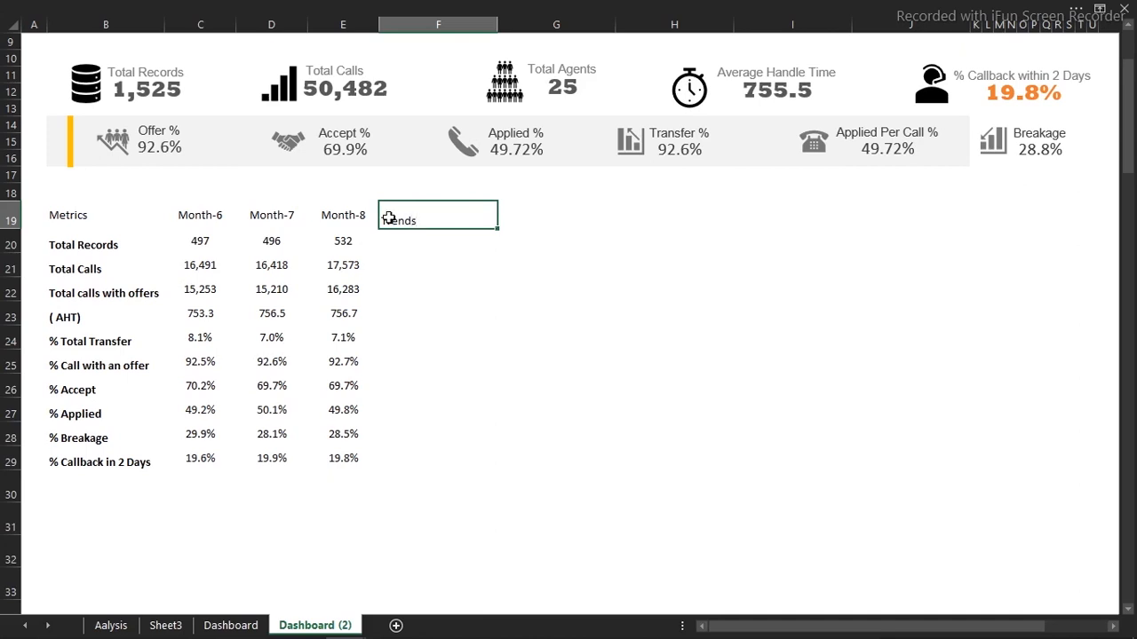
{"action": "key", "text": "Return"}
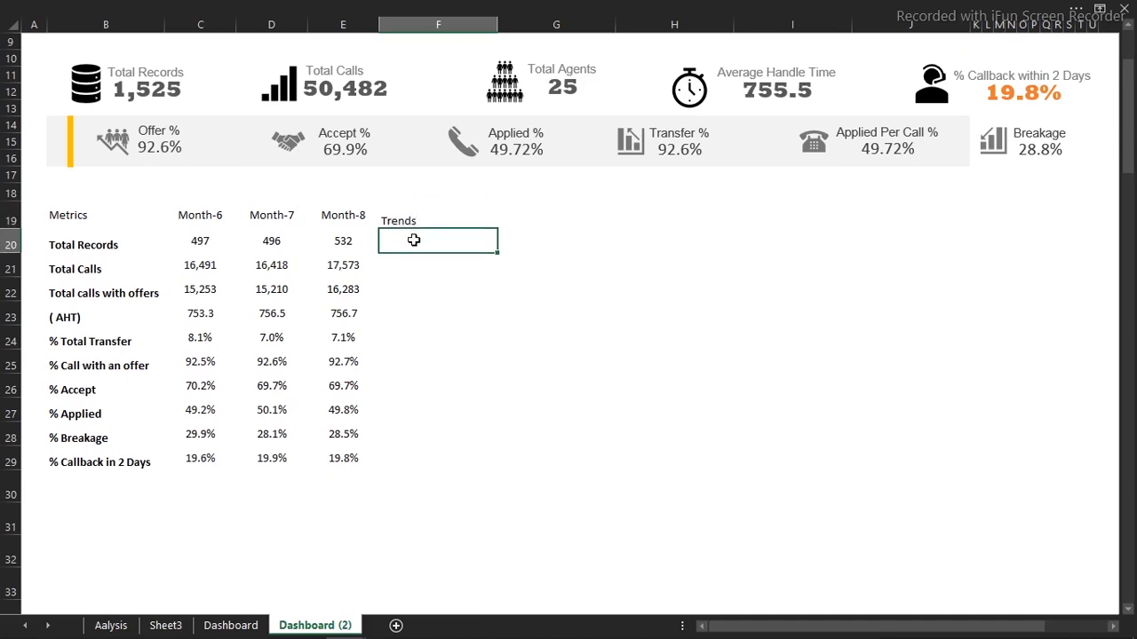
{"action": "left_click_drag", "start_coordinate": [414, 240], "coordinate": [391, 454]}
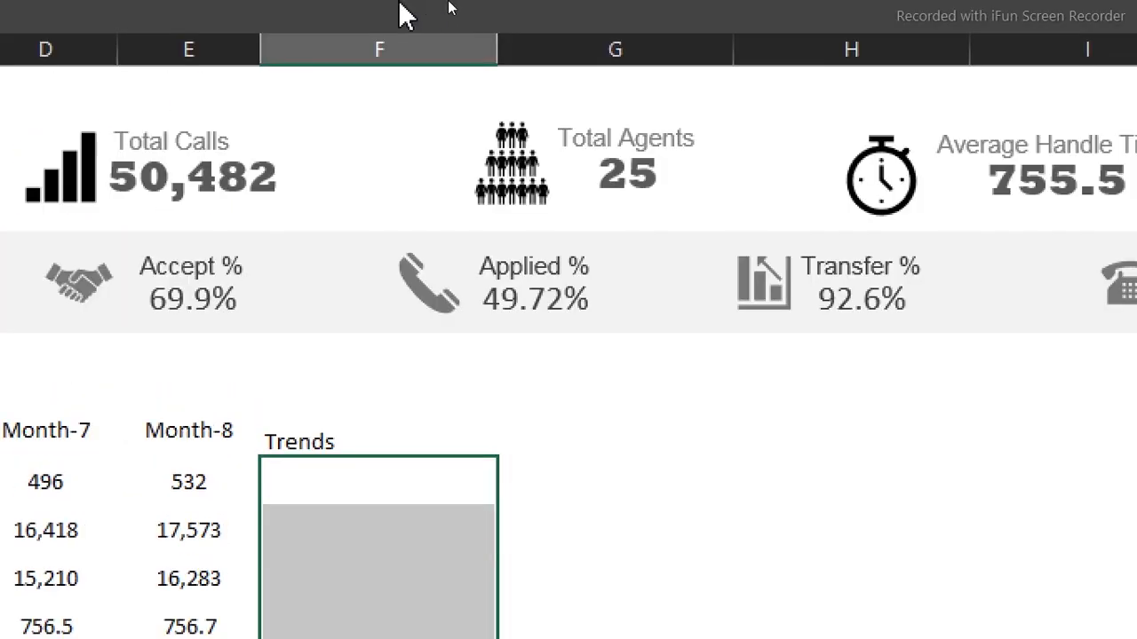
{"action": "left_click", "coordinate": [449, 4]}
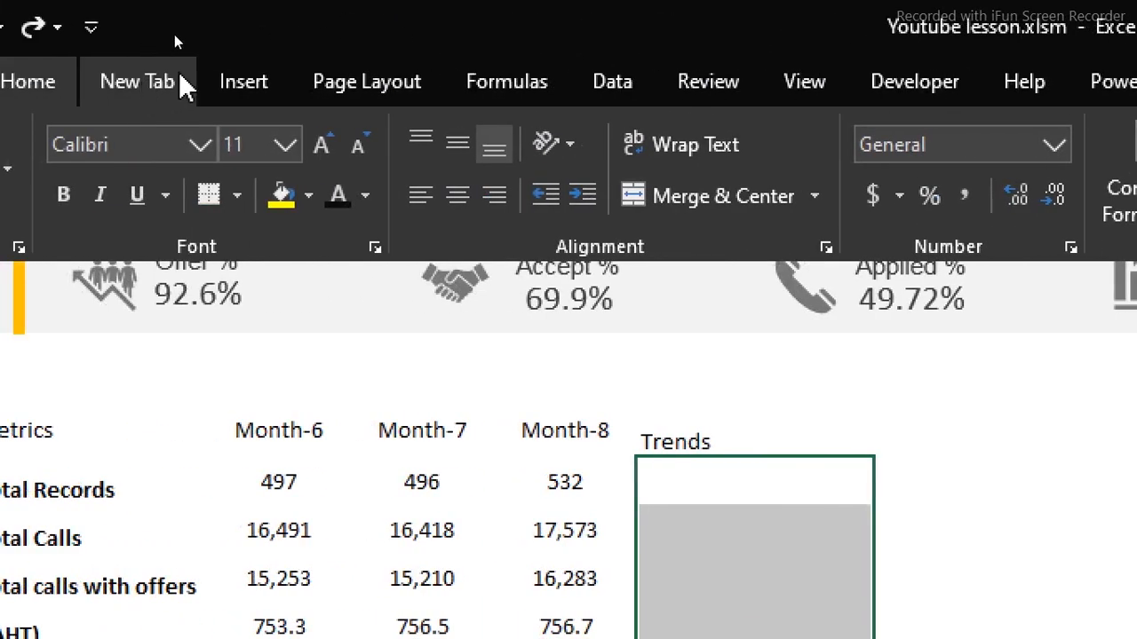
{"action": "left_click", "coordinate": [45, 81]}
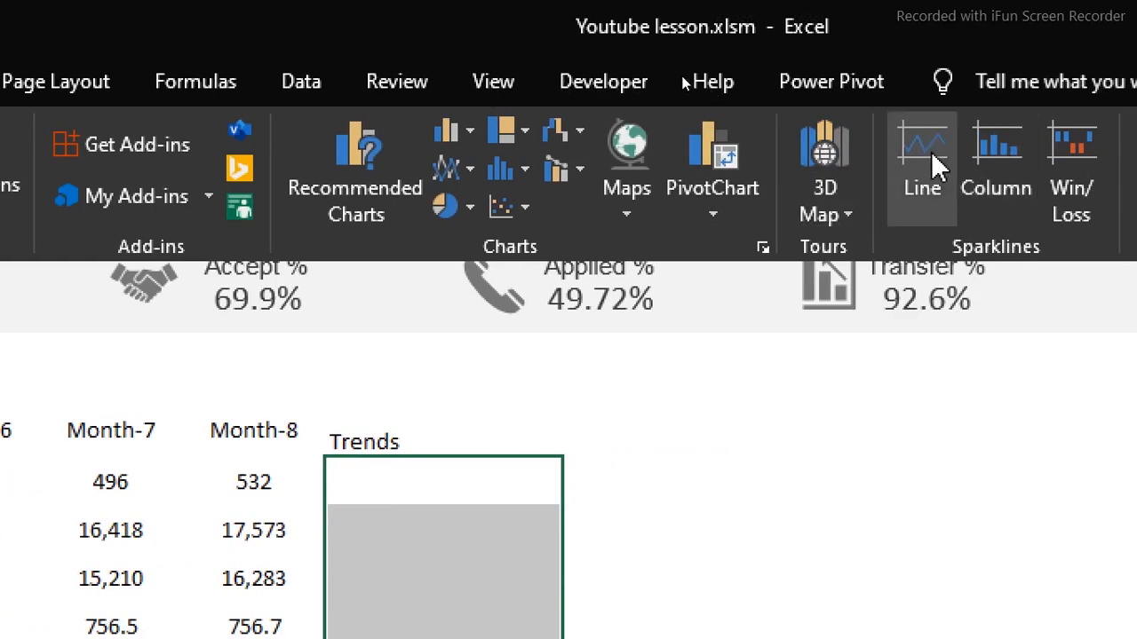
Insert line sparklines into F20:F29 using the data range C20:E29
{"action": "left_click", "coordinate": [931, 151]}
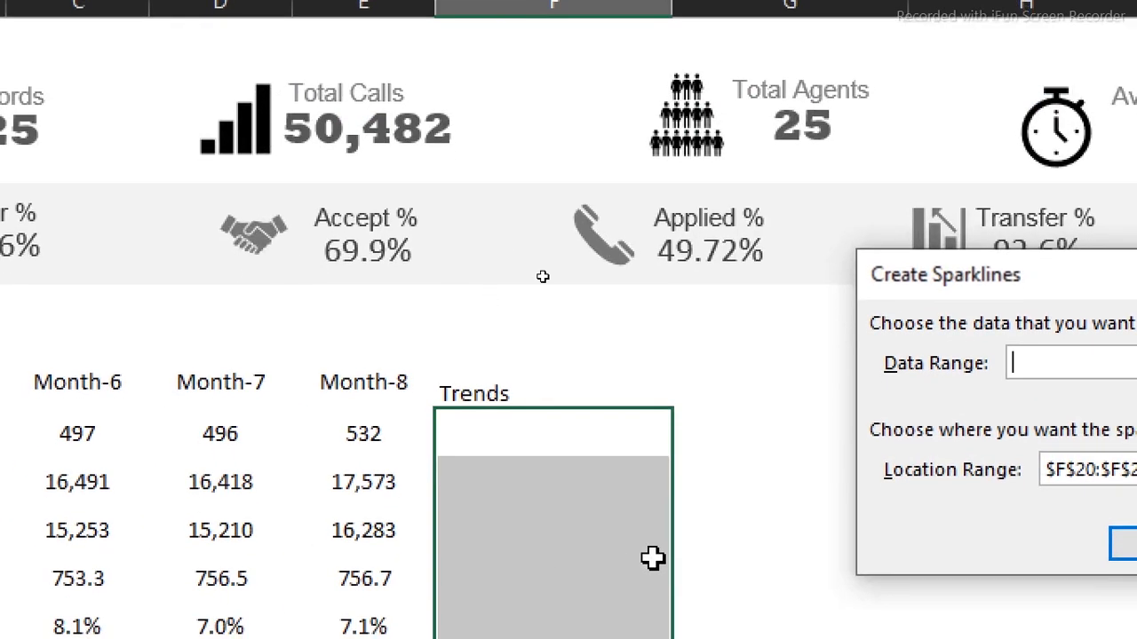
{"action": "left_click_drag", "start_coordinate": [1028, 277], "coordinate": [585, 41]}
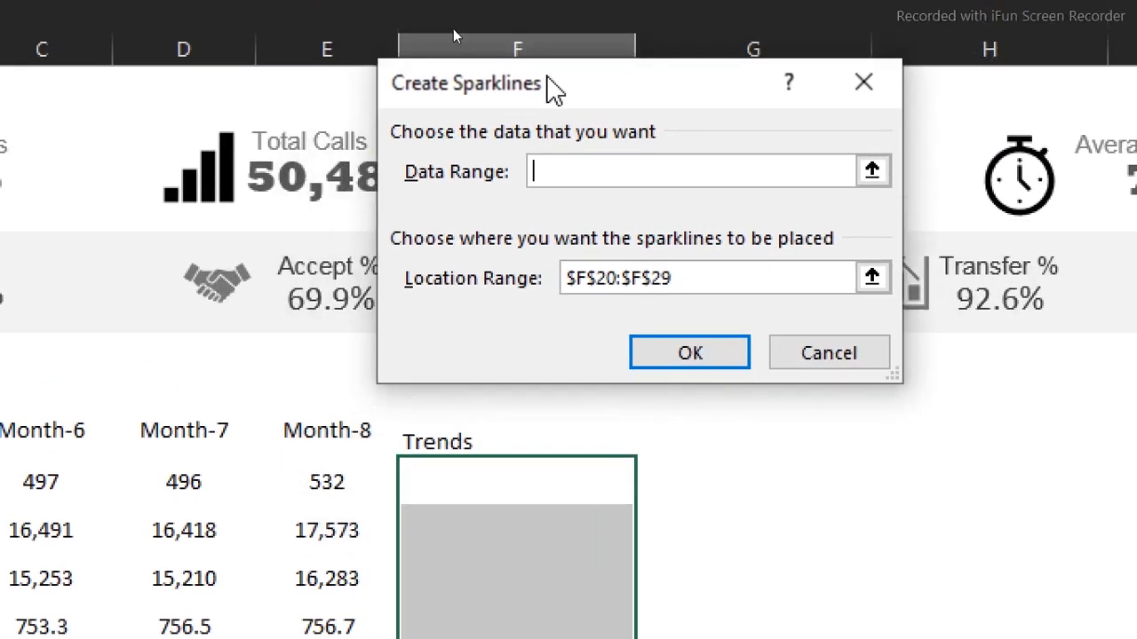
{"action": "left_click_drag", "start_coordinate": [550, 89], "coordinate": [394, 124]}
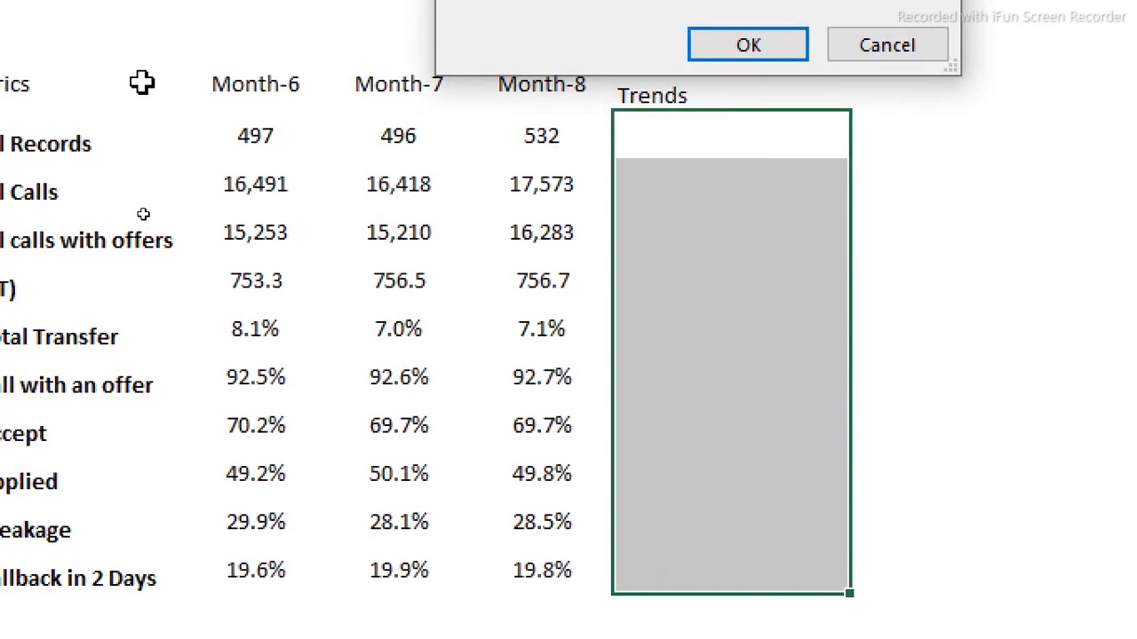
{"action": "left_click_drag", "start_coordinate": [263, 136], "coordinate": [500, 555]}
{"action": "left_click_drag", "start_coordinate": [499, 468], "coordinate": [512, 461]}
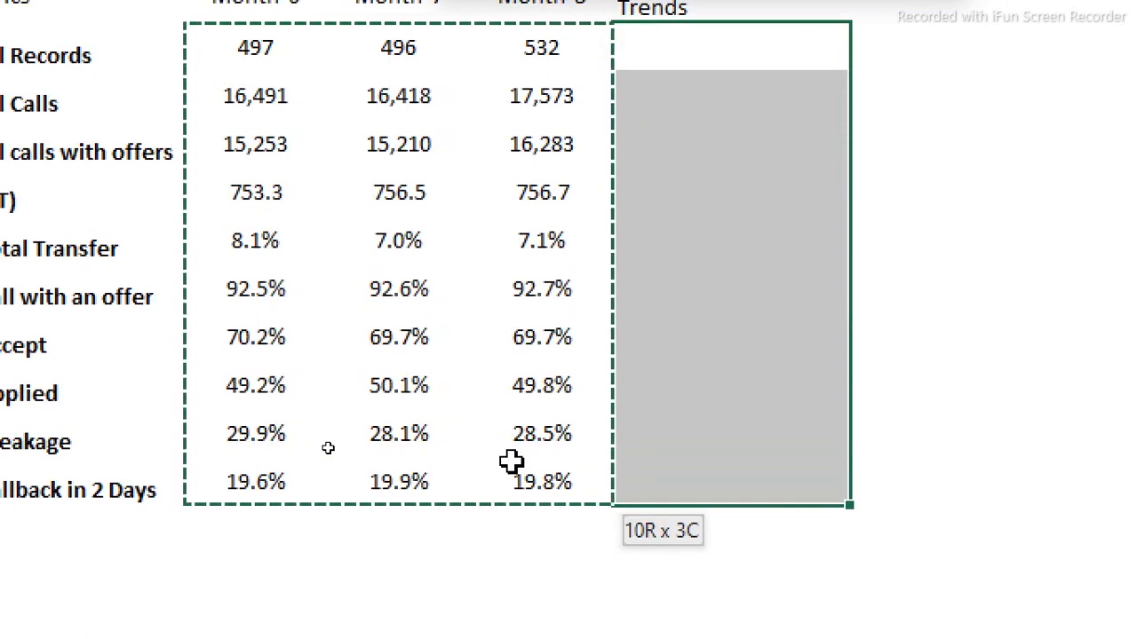
{"action": "key", "text": "Return"}
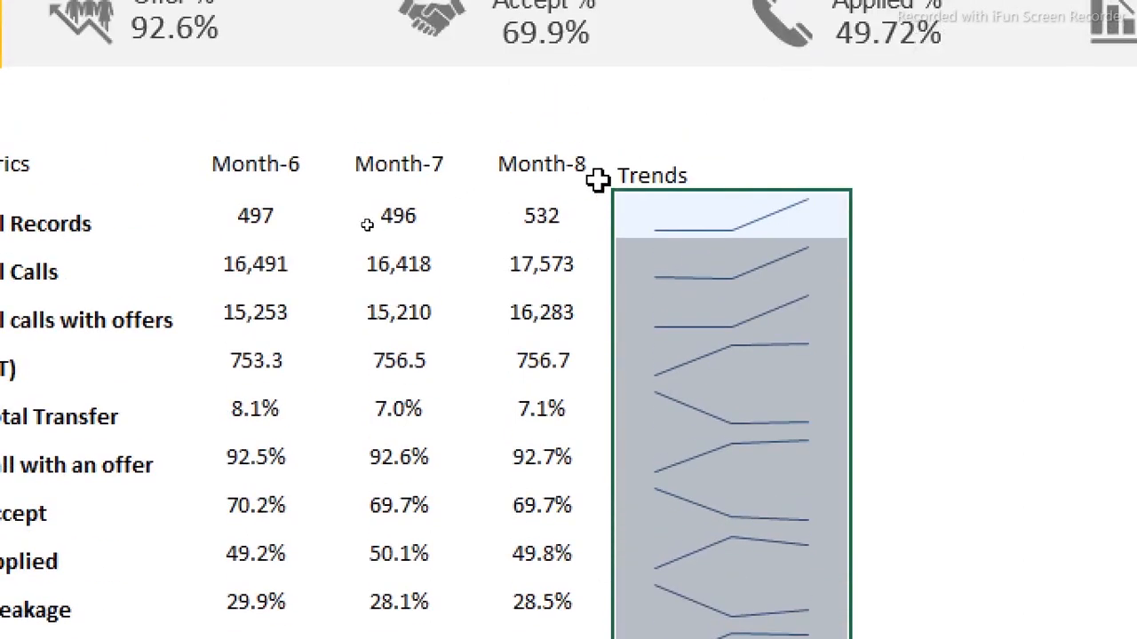
{"action": "left_click", "coordinate": [517, 245]}
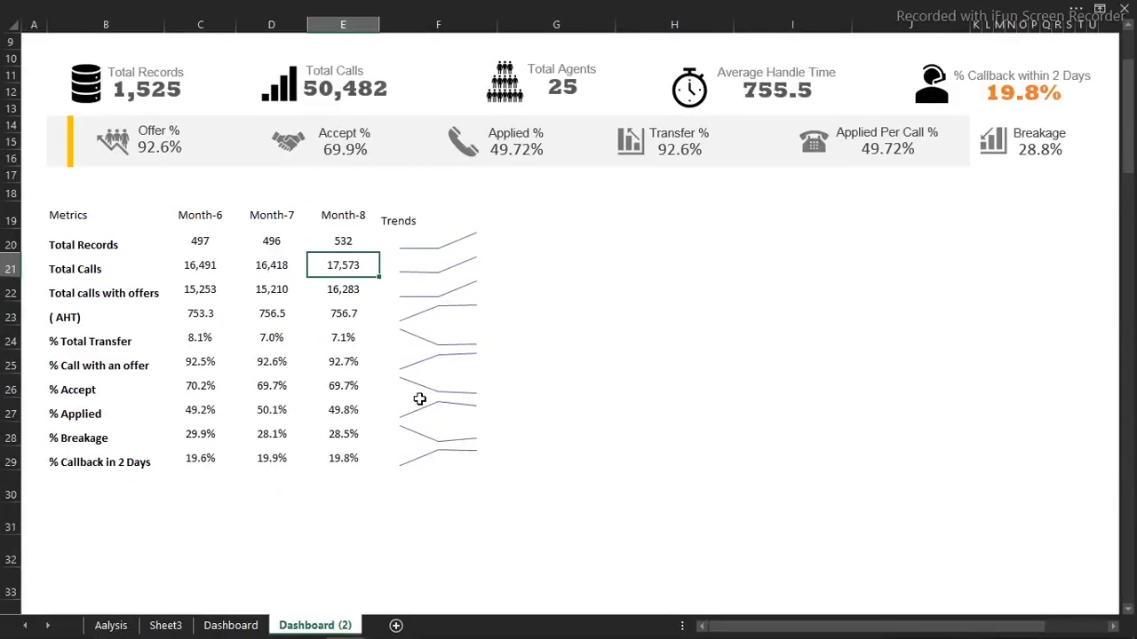
Narrow the Trends column F to a slim strip beside Month-8, then select header row B19:G19
{"action": "left_click", "coordinate": [380, 360]}
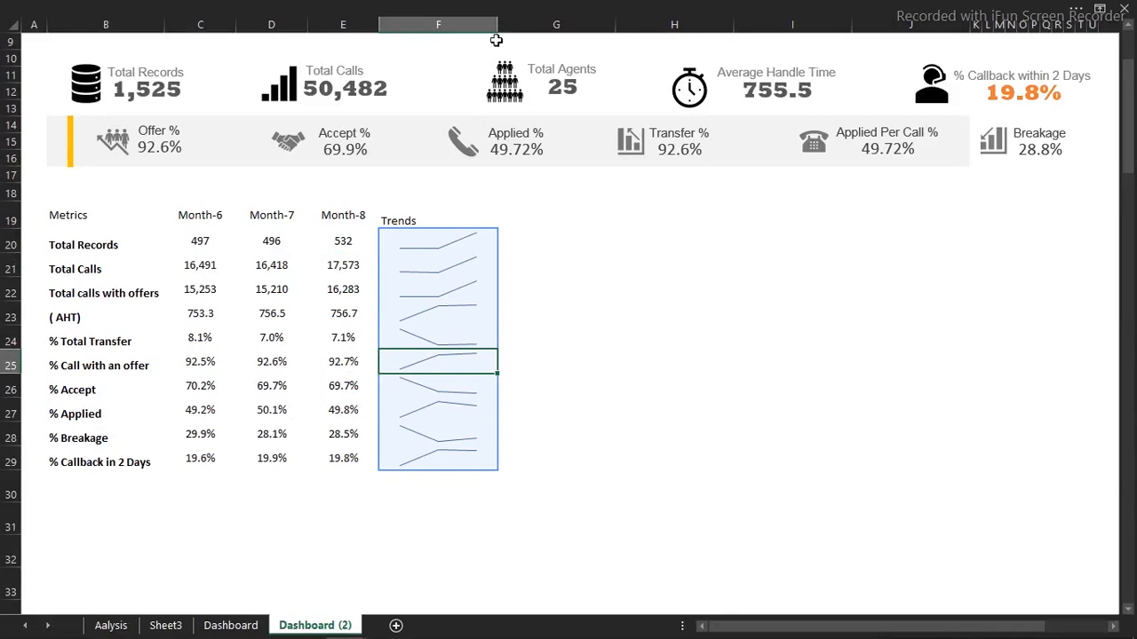
{"action": "left_click_drag", "start_coordinate": [497, 24], "coordinate": [428, 31]}
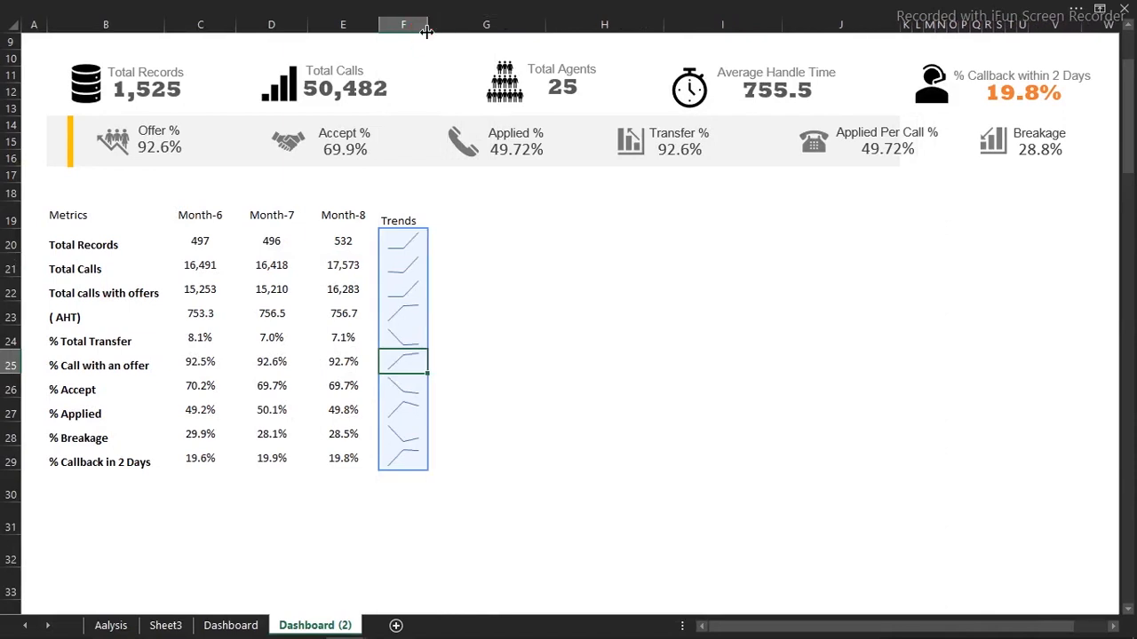
{"action": "left_click", "coordinate": [278, 244]}
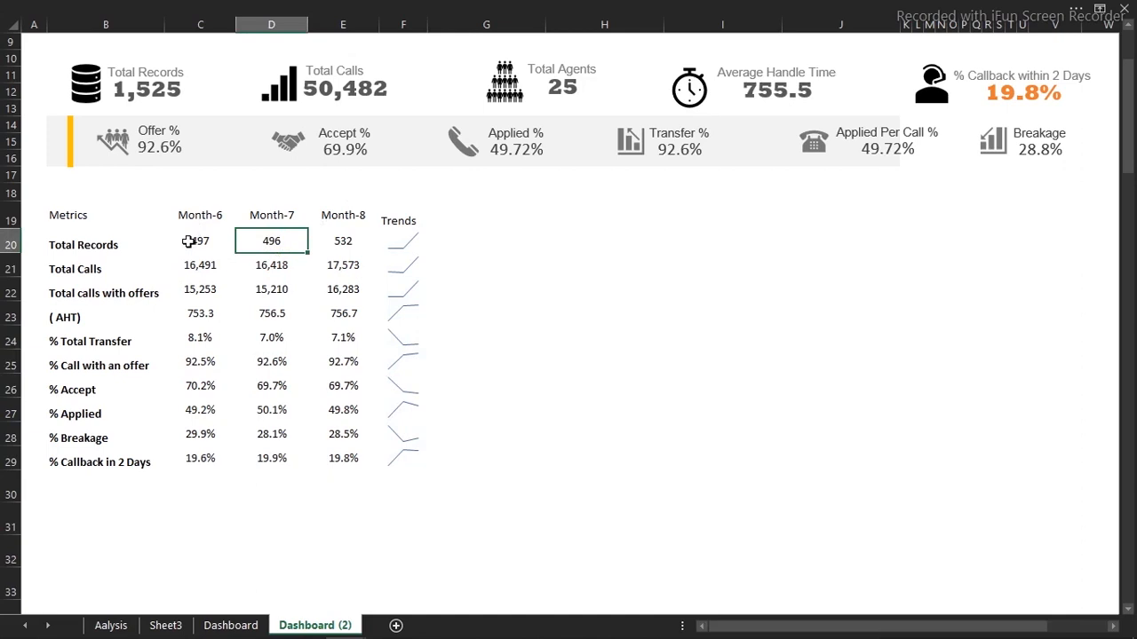
{"action": "left_click_drag", "start_coordinate": [68, 217], "coordinate": [452, 220]}
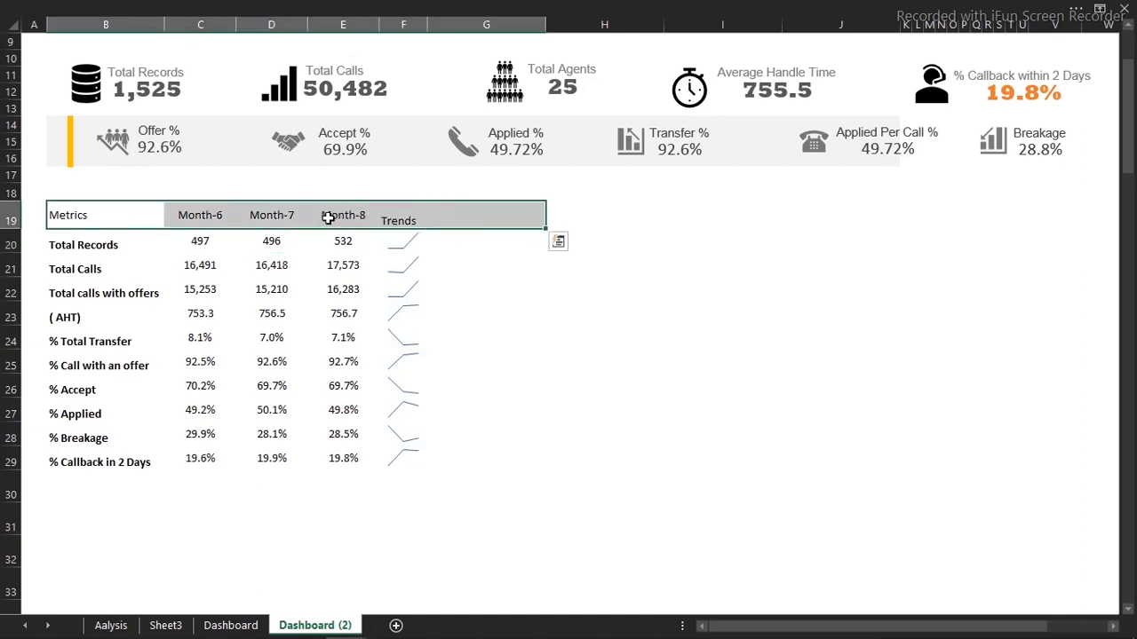
Format the table header row with an orange fill and bold white text
{"action": "left_click_drag", "start_coordinate": [68, 215], "coordinate": [412, 221]}
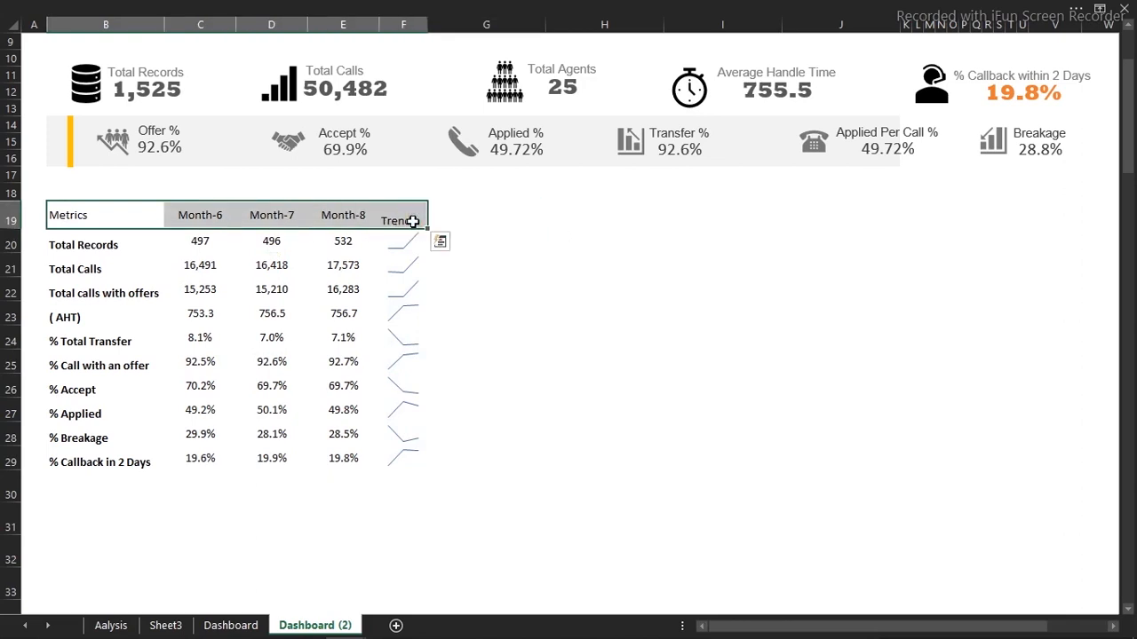
{"action": "left_click", "coordinate": [273, 7]}
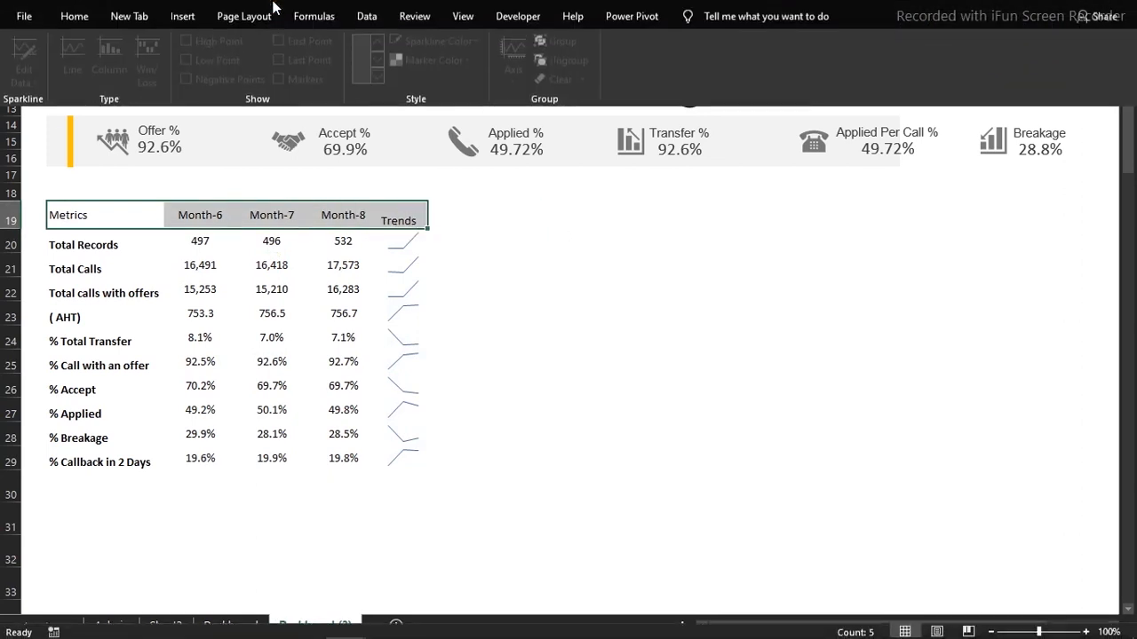
{"action": "left_click", "coordinate": [81, 44]}
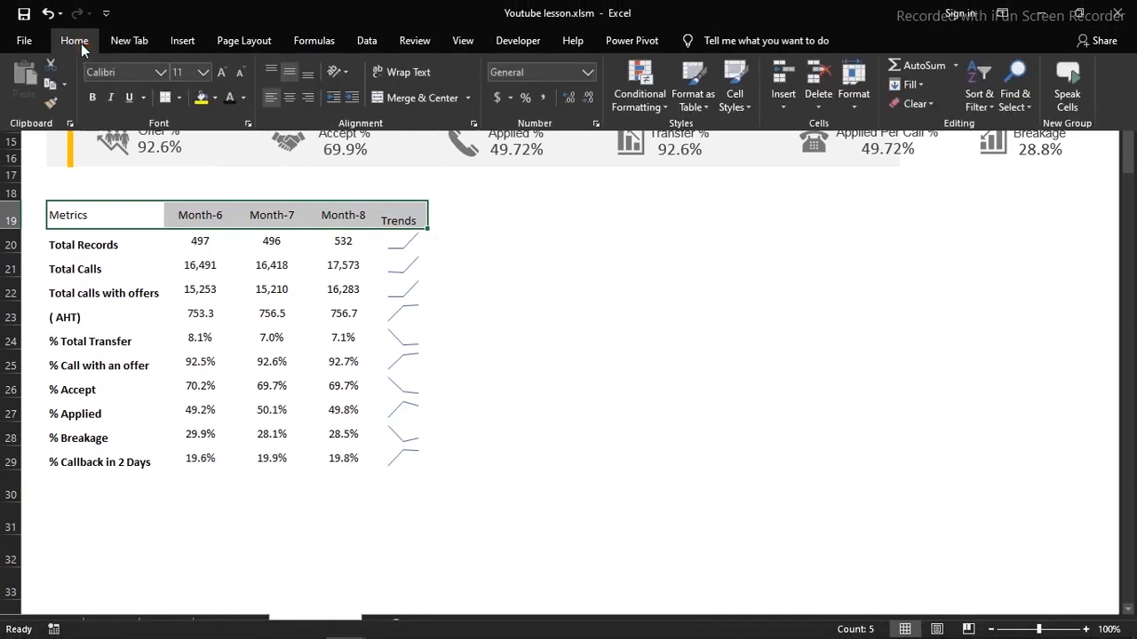
{"action": "left_click", "coordinate": [215, 98]}
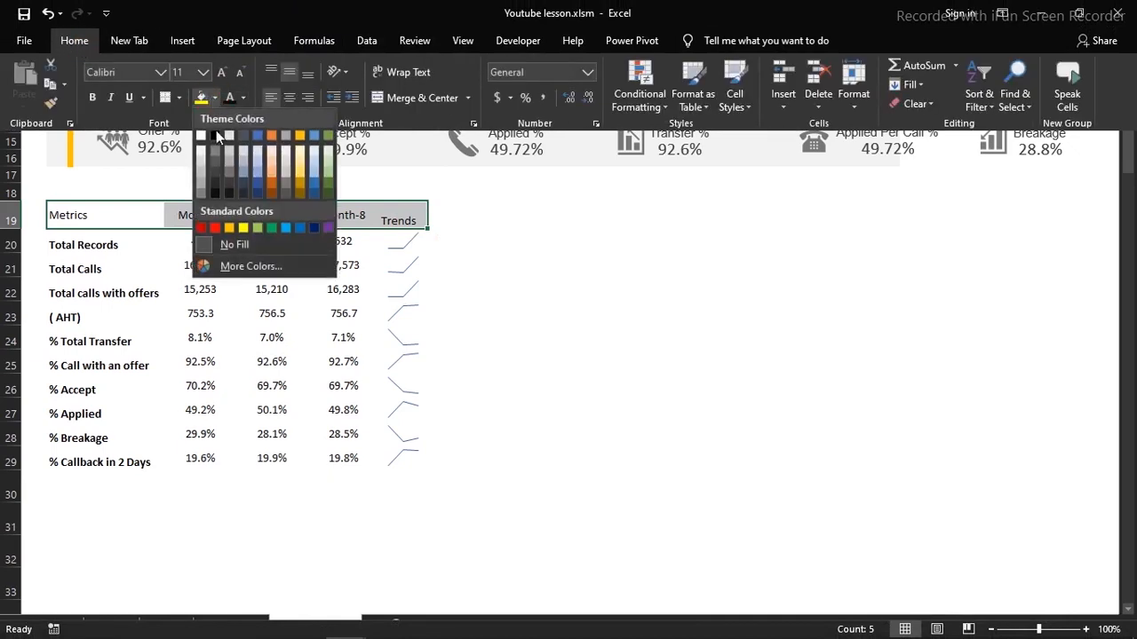
{"action": "left_click", "coordinate": [271, 136]}
{"action": "left_click", "coordinate": [93, 99]}
{"action": "left_click", "coordinate": [244, 99]}
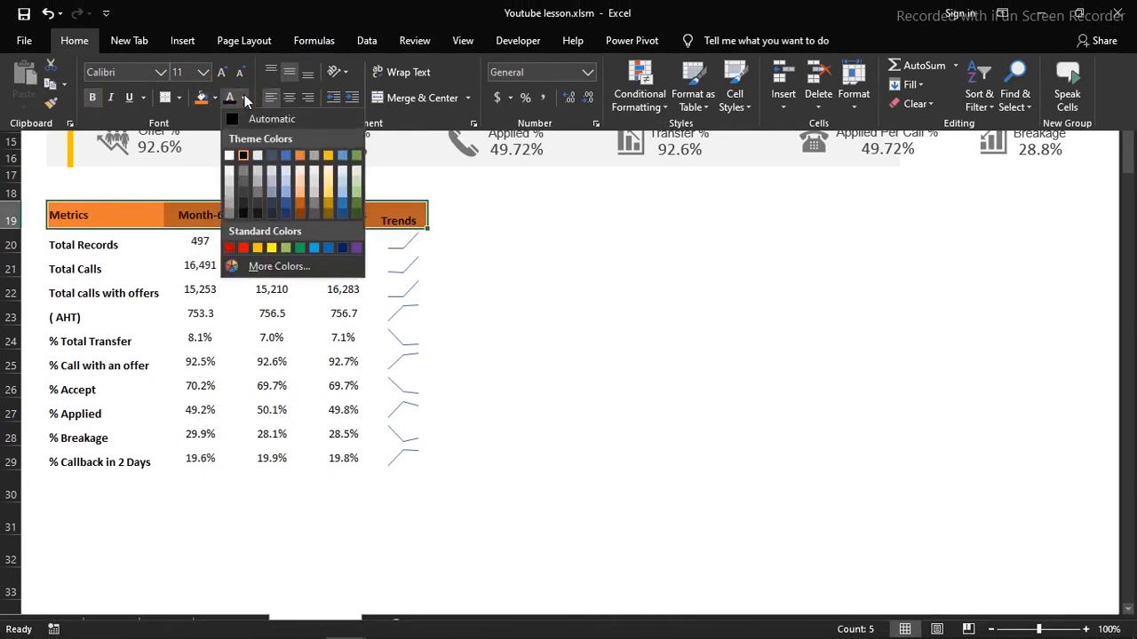
{"action": "left_click", "coordinate": [229, 157]}
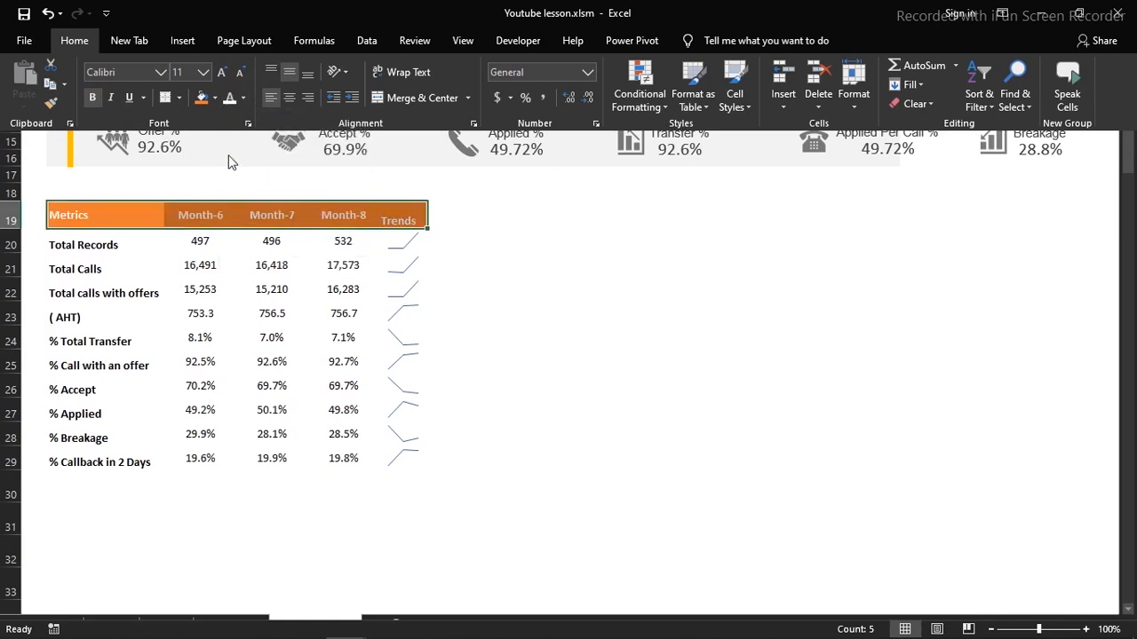
Left-align the header row text, starting with the Metrics header
{"action": "left_click", "coordinate": [207, 257]}
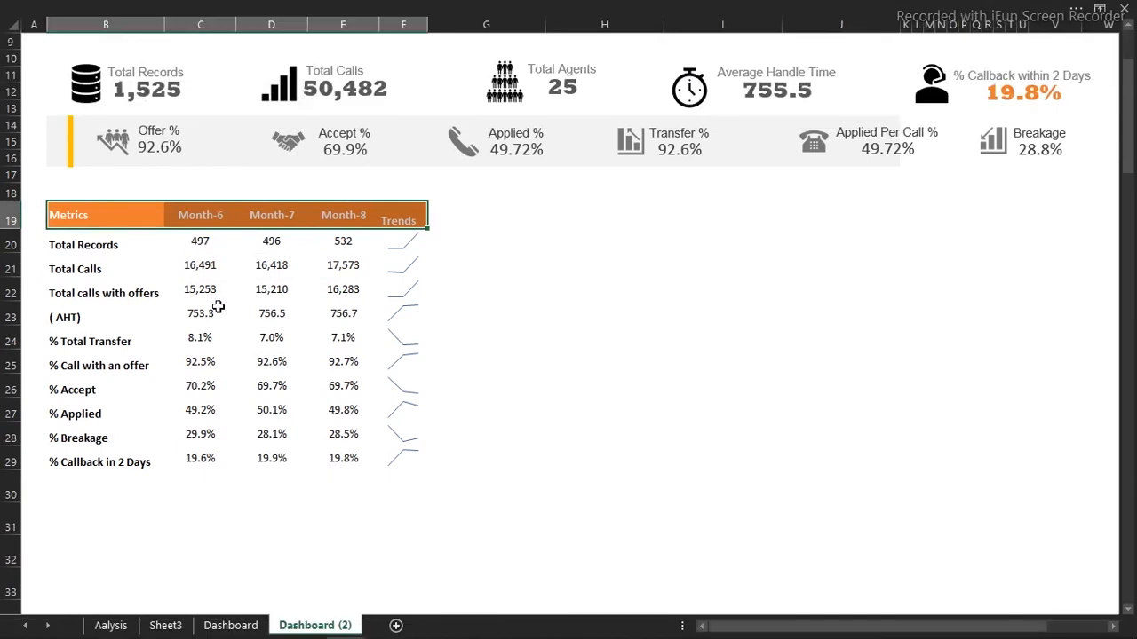
{"action": "left_click", "coordinate": [286, 8]}
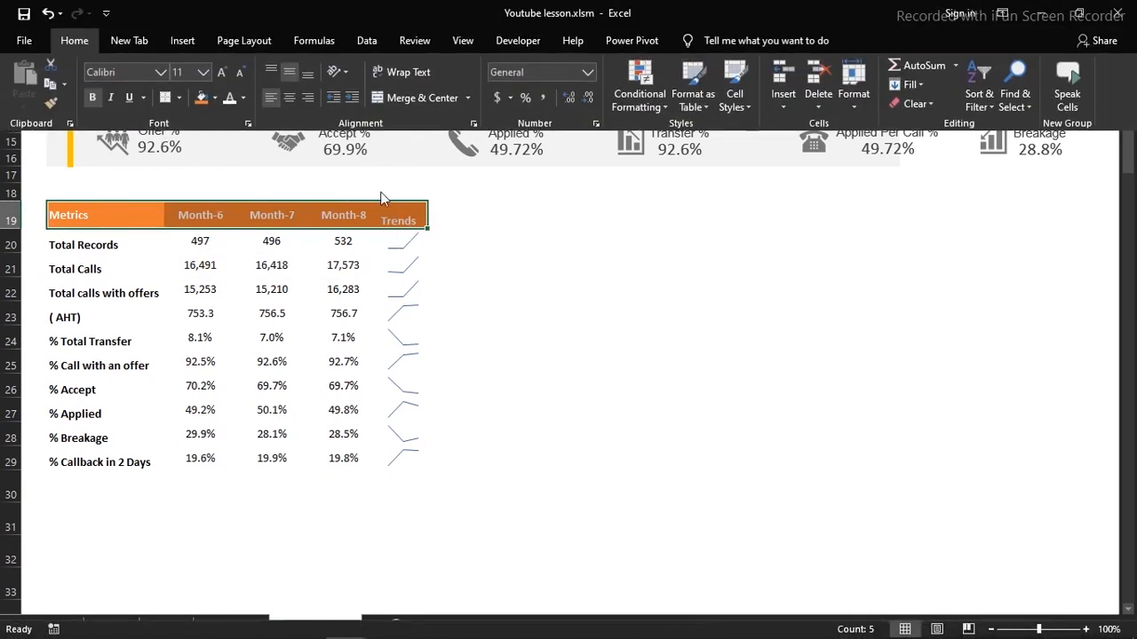
{"action": "left_click", "coordinate": [291, 100]}
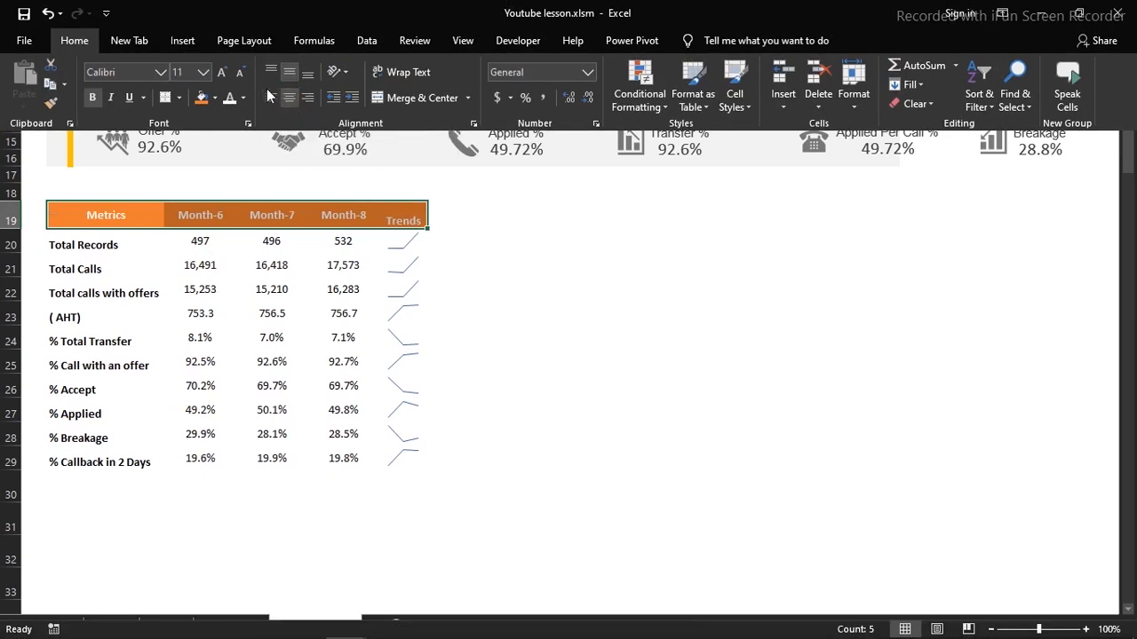
{"action": "left_click", "coordinate": [290, 98]}
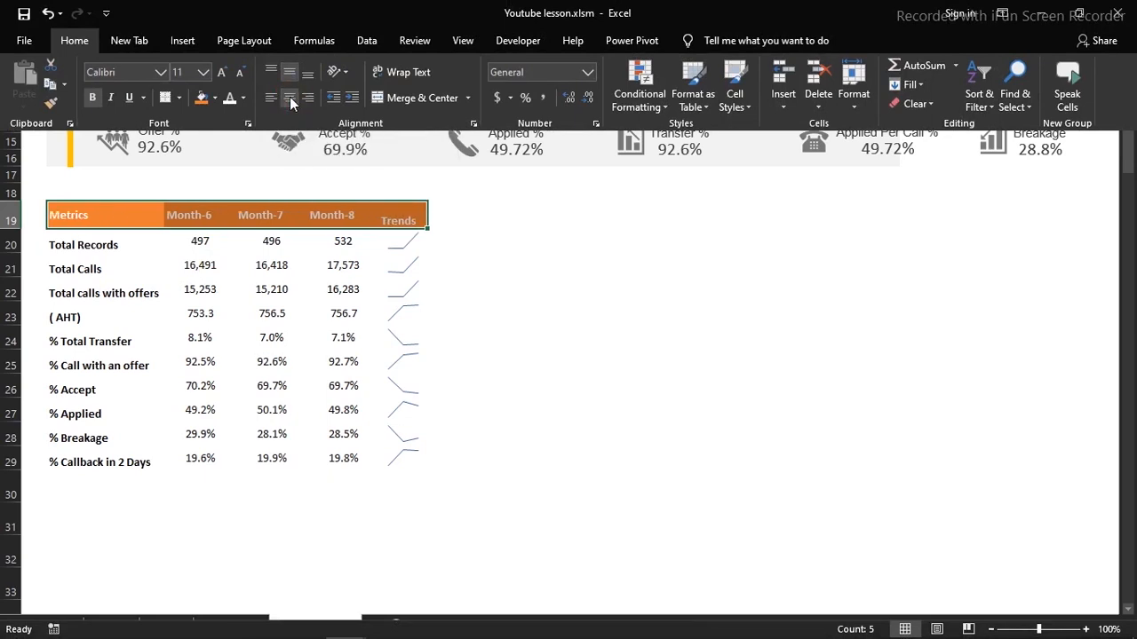
{"action": "left_click", "coordinate": [343, 207]}
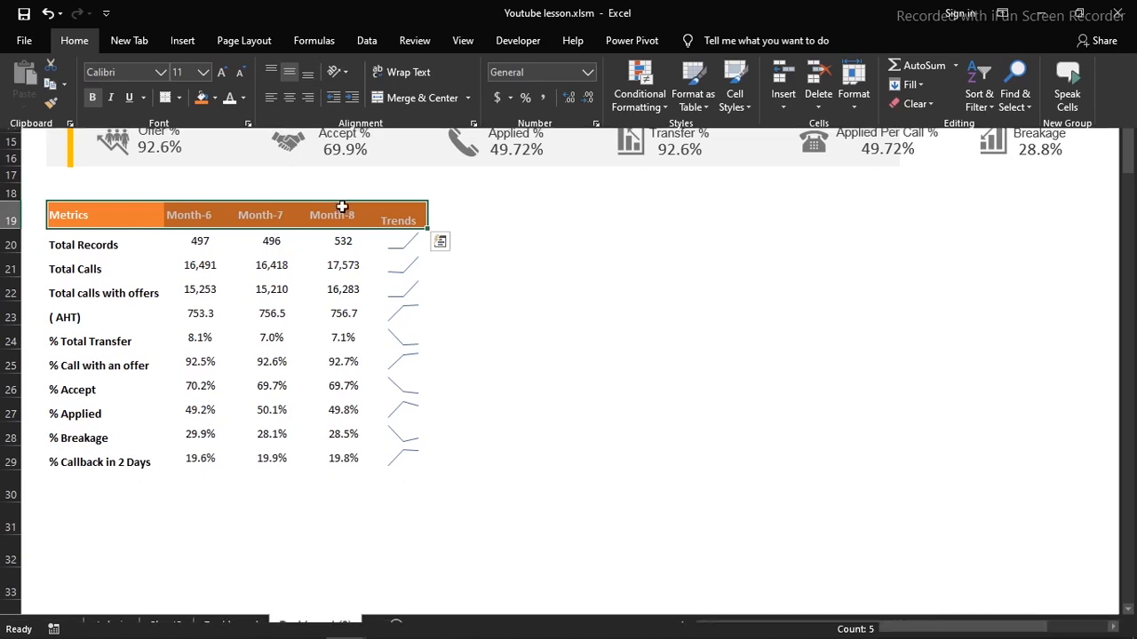
Centre the Trends header cell F19 both horizontally and vertically
{"action": "left_click", "coordinate": [380, 219]}
{"action": "left_click", "coordinate": [302, 9]}
{"action": "left_click", "coordinate": [290, 98]}
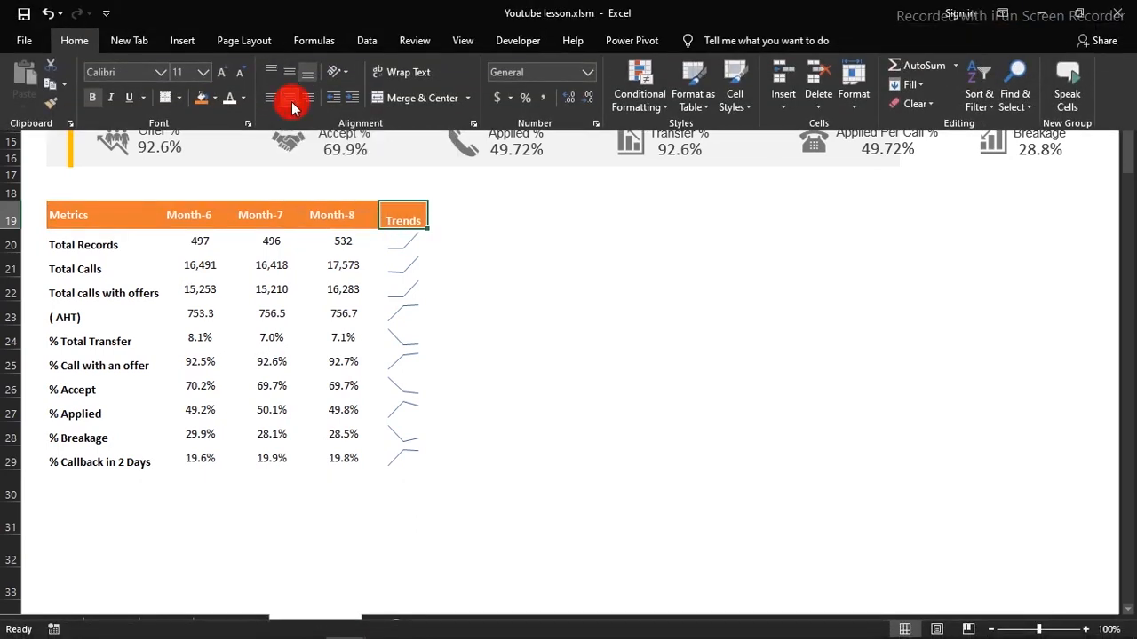
{"action": "left_click", "coordinate": [290, 71]}
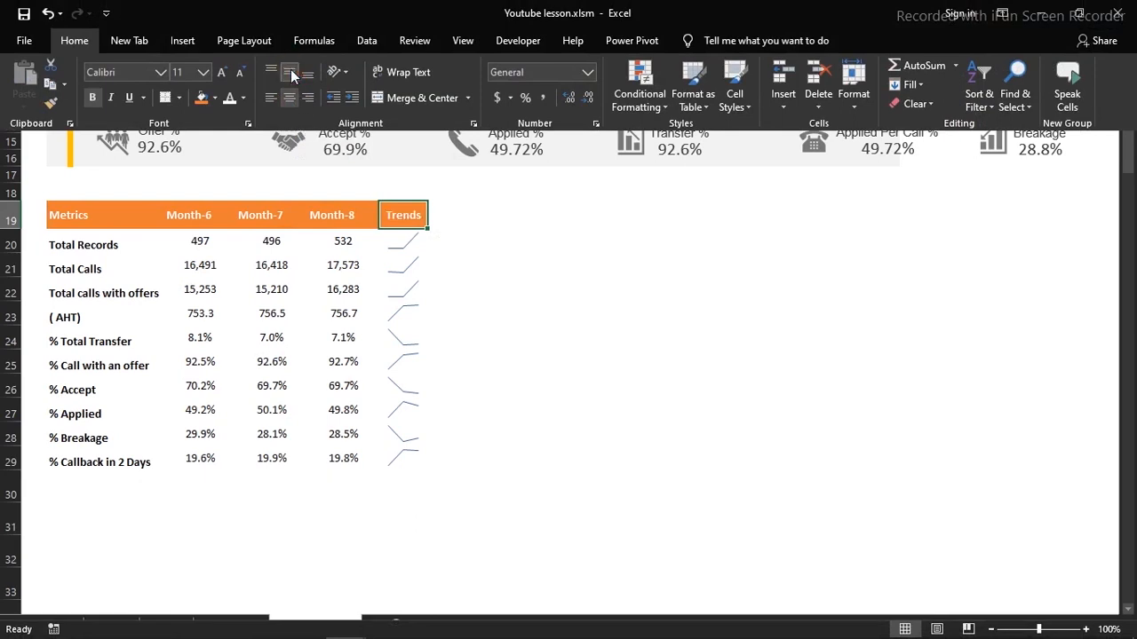
{"action": "left_click", "coordinate": [333, 269]}
{"action": "left_click", "coordinate": [333, 269]}
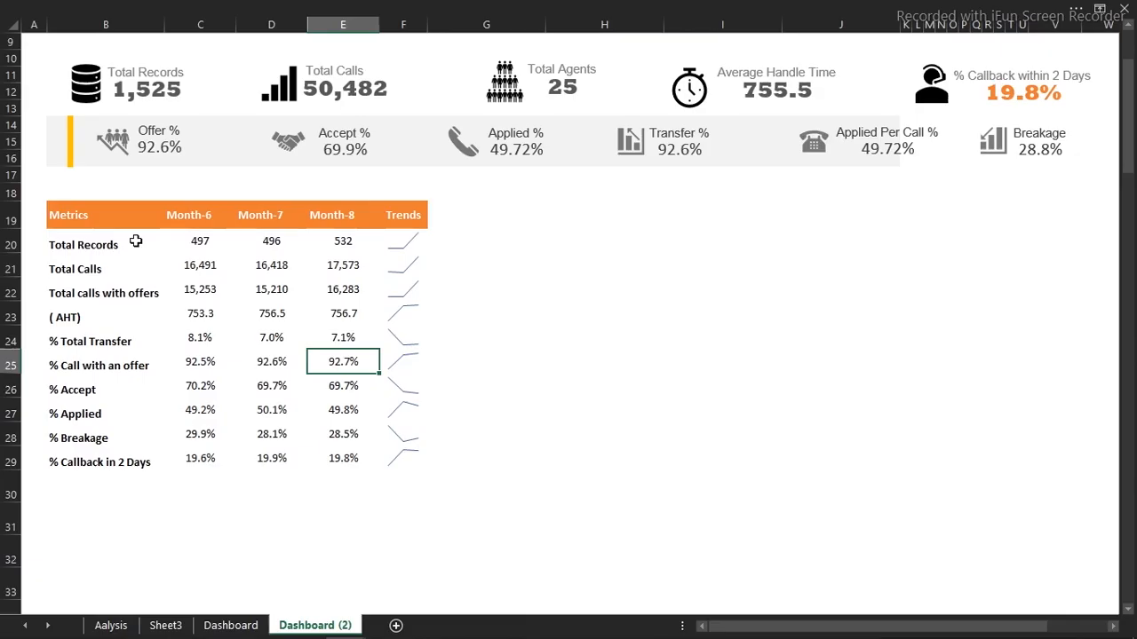
Give the table body B20:F29 thin white inside borders through Format Cells
{"action": "left_click_drag", "start_coordinate": [70, 245], "coordinate": [383, 450]}
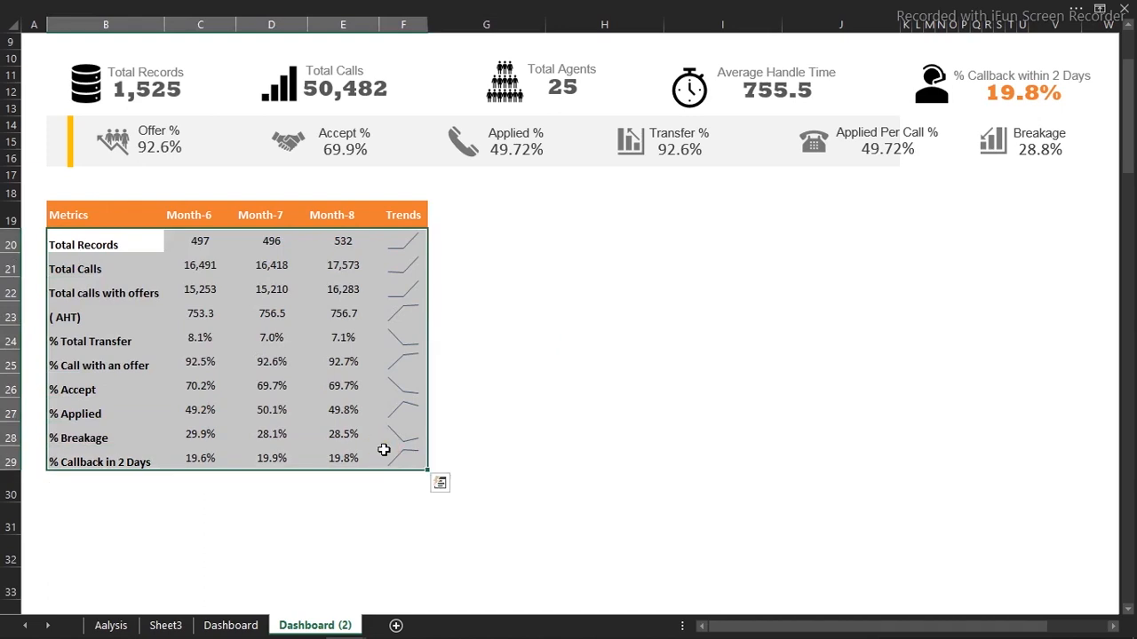
{"action": "key", "text": "ctrl+1"}
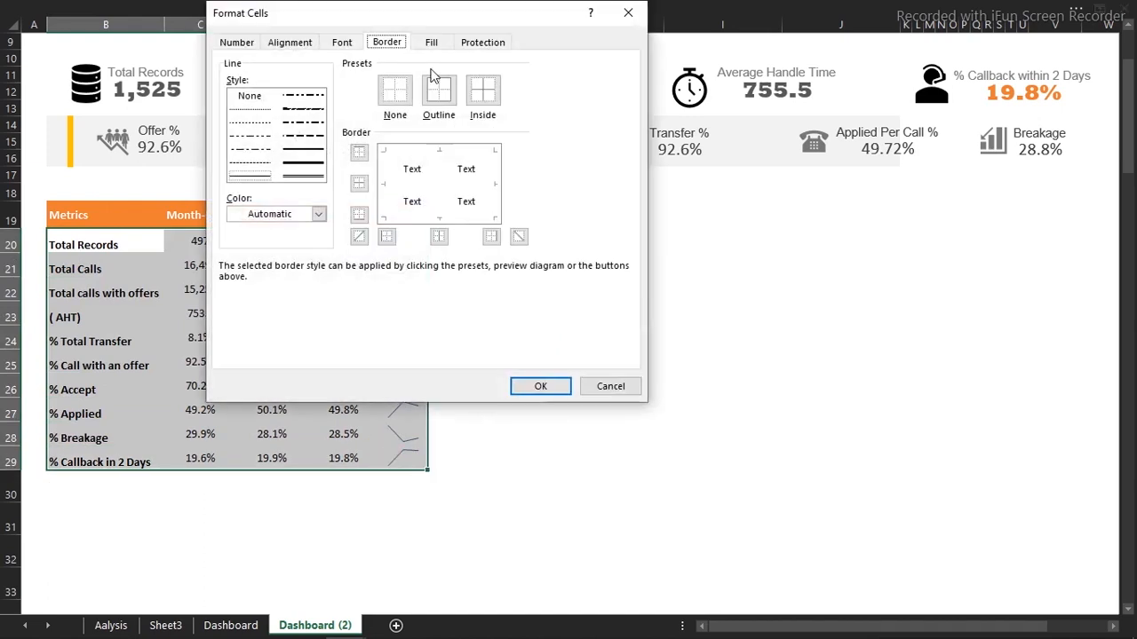
{"action": "left_click", "coordinate": [249, 44]}
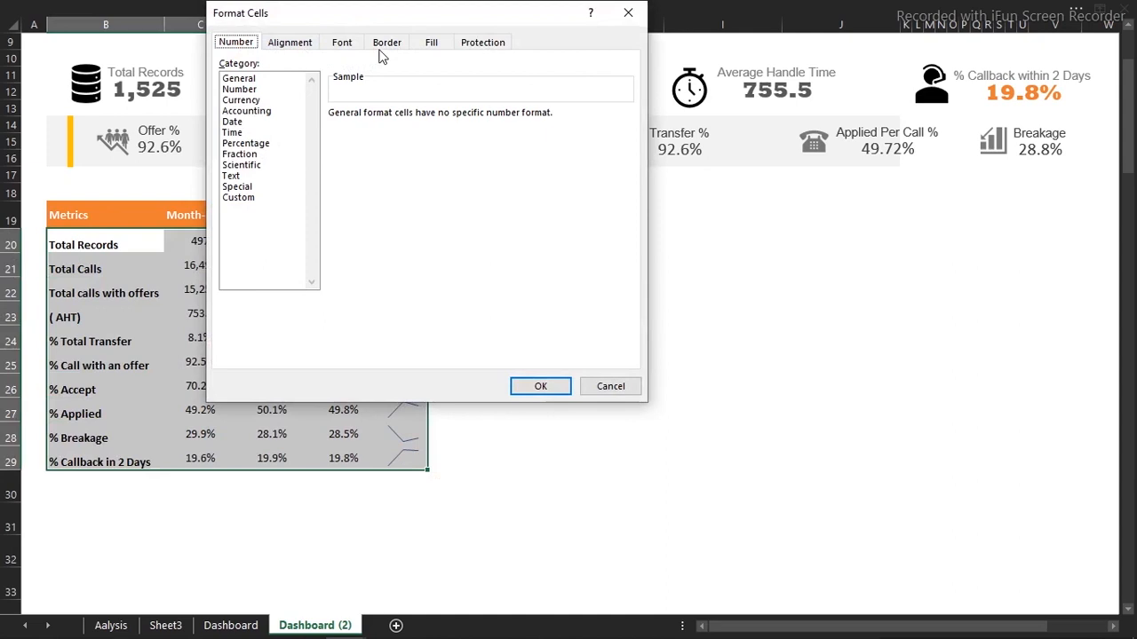
{"action": "left_click", "coordinate": [386, 44]}
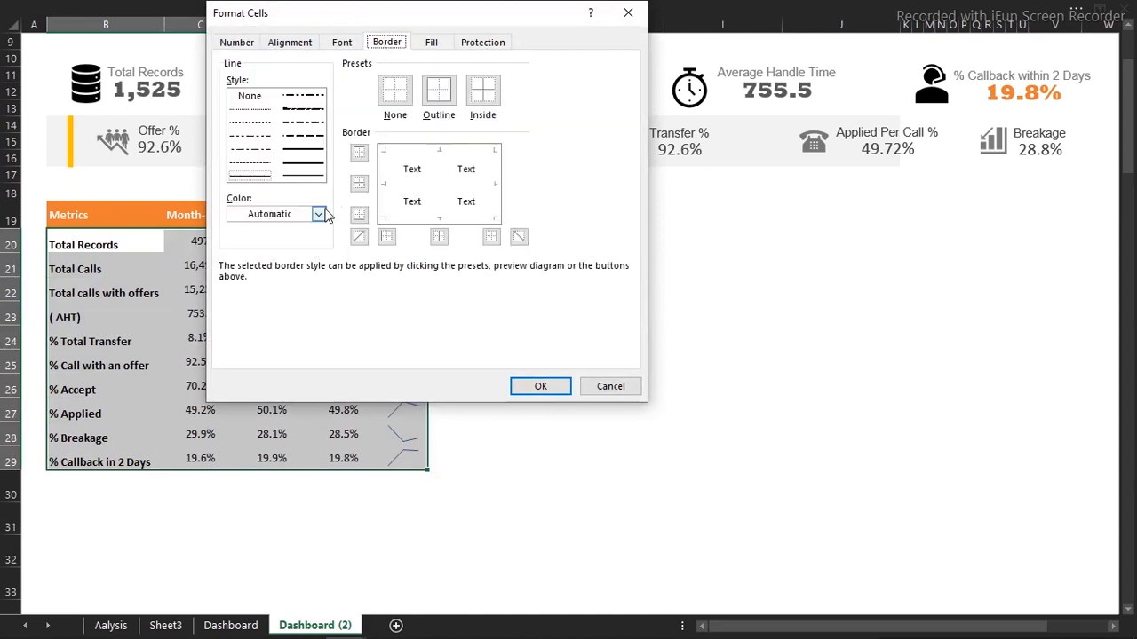
{"action": "left_click", "coordinate": [318, 214]}
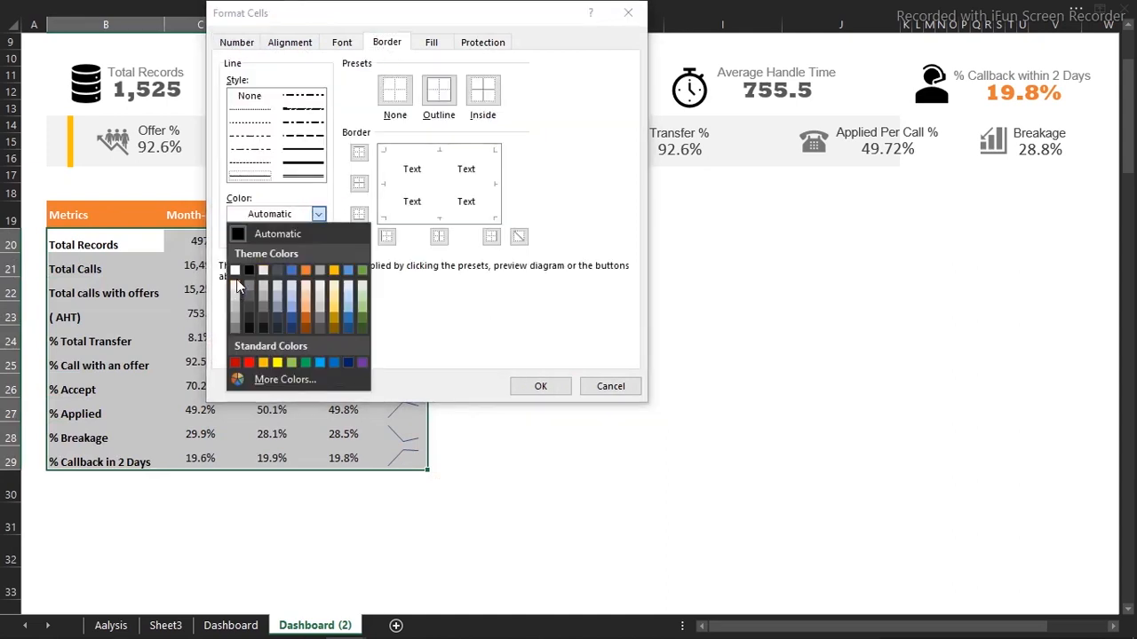
{"action": "left_click", "coordinate": [237, 289]}
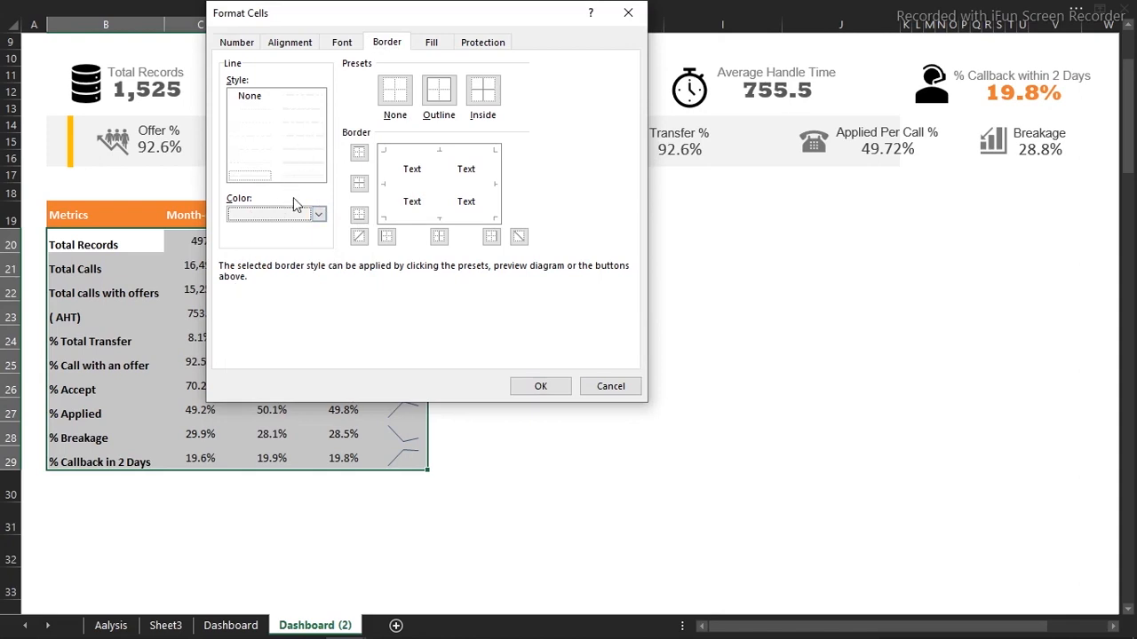
{"action": "left_click", "coordinate": [308, 152]}
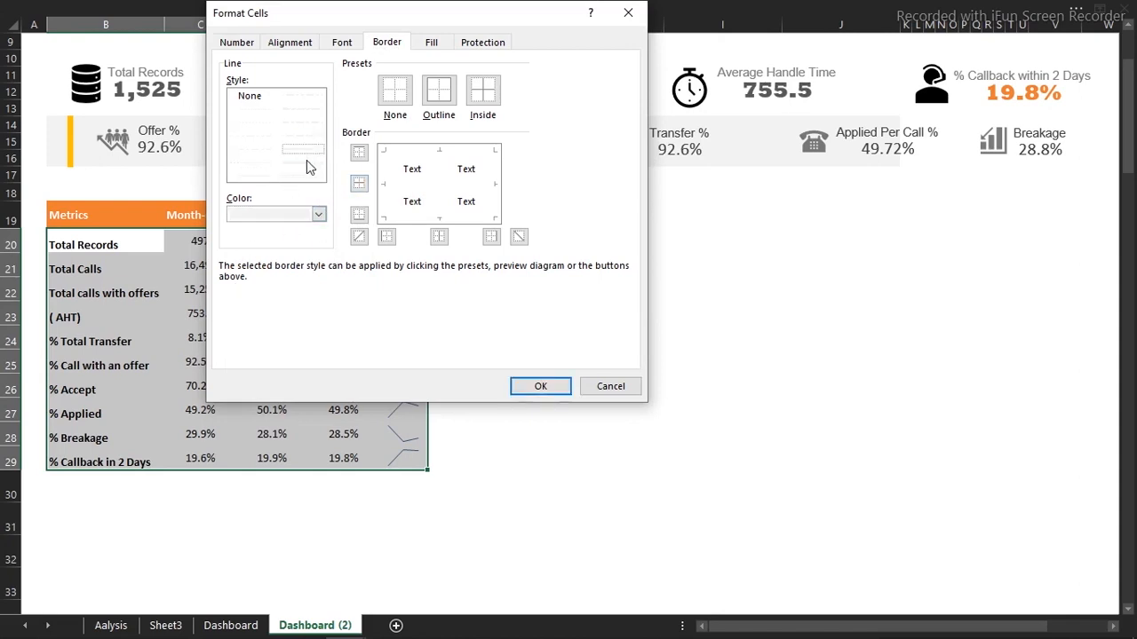
{"action": "left_click", "coordinate": [480, 99]}
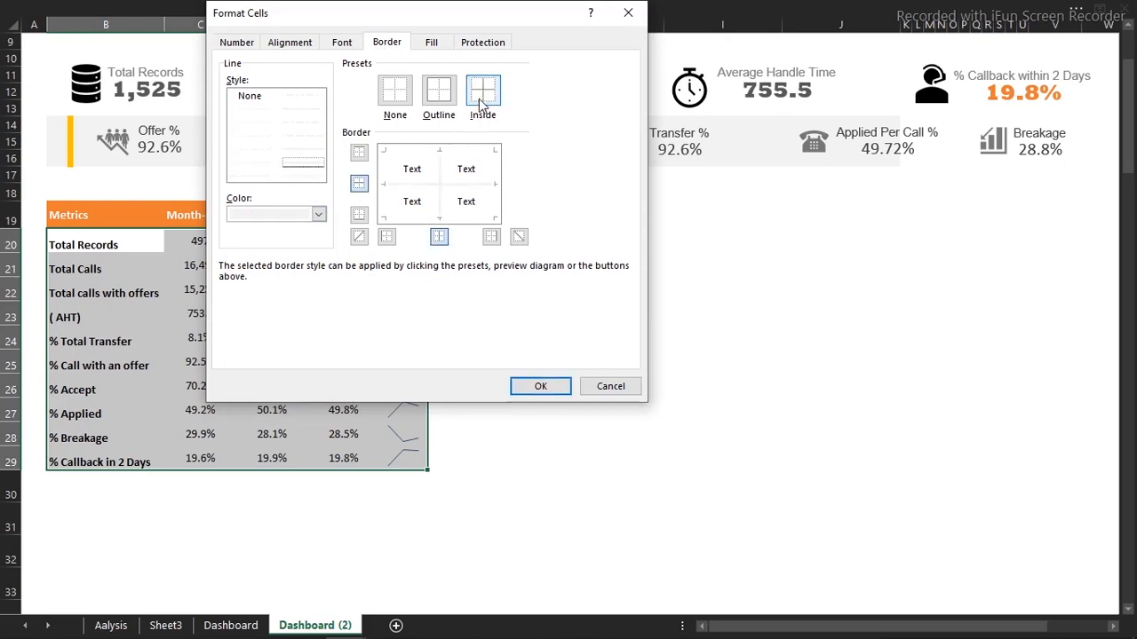
{"action": "left_click", "coordinate": [541, 387]}
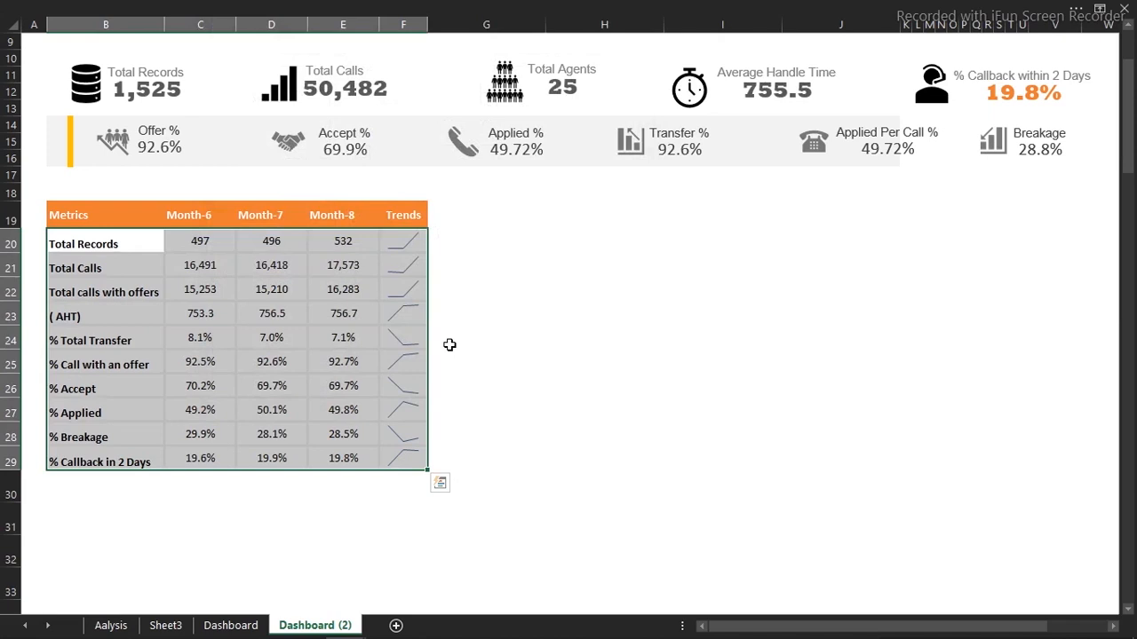
{"action": "left_click", "coordinate": [490, 343]}
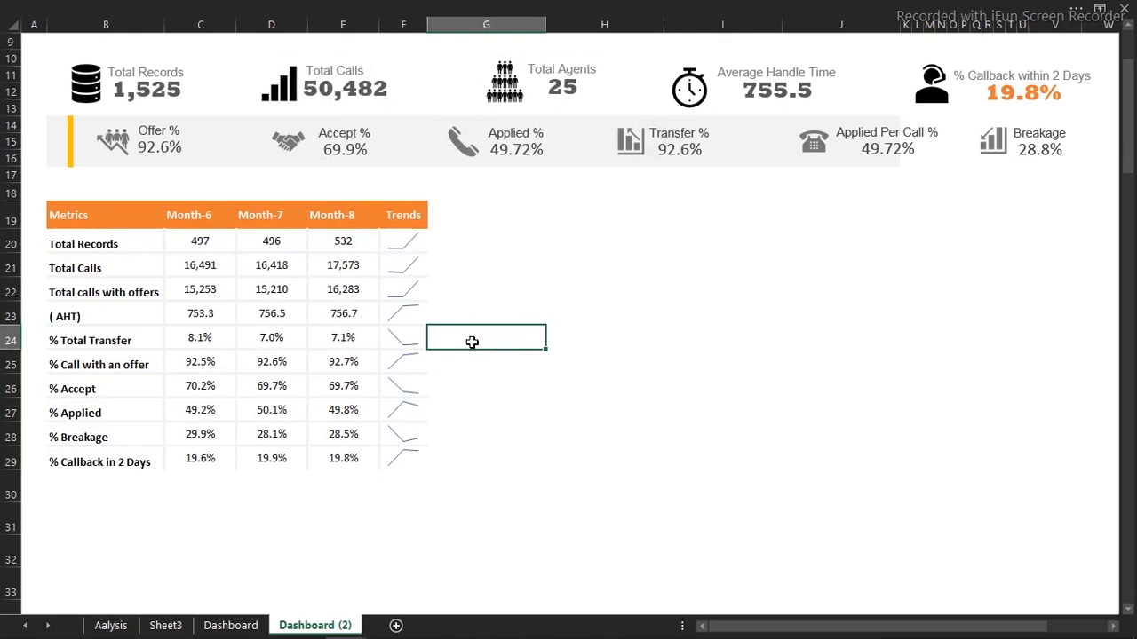
Draw a rectangle beside the table header, then switch to the finished dashboard workbook
{"action": "left_click", "coordinate": [385, 7]}
{"action": "left_click", "coordinate": [182, 40]}
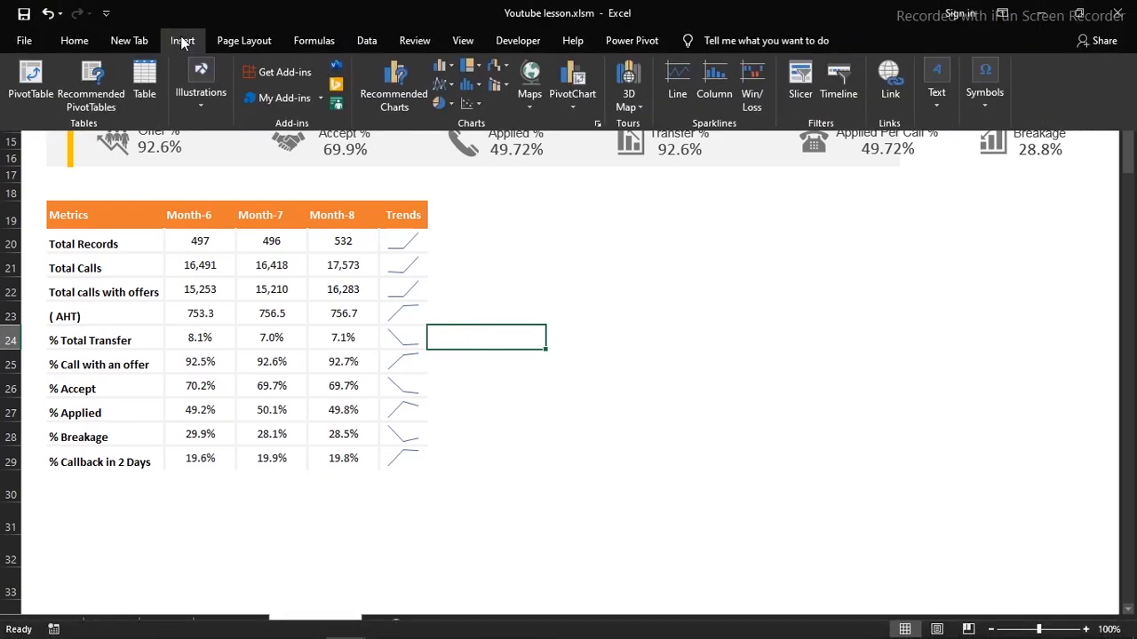
{"action": "left_click", "coordinate": [201, 101]}
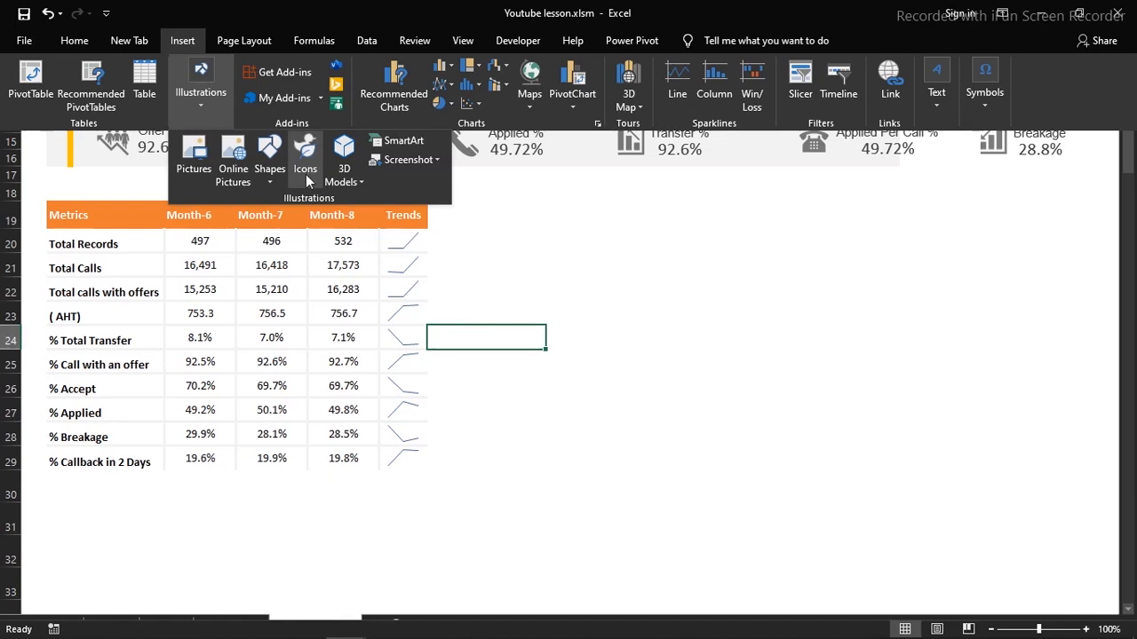
{"action": "left_click", "coordinate": [270, 183]}
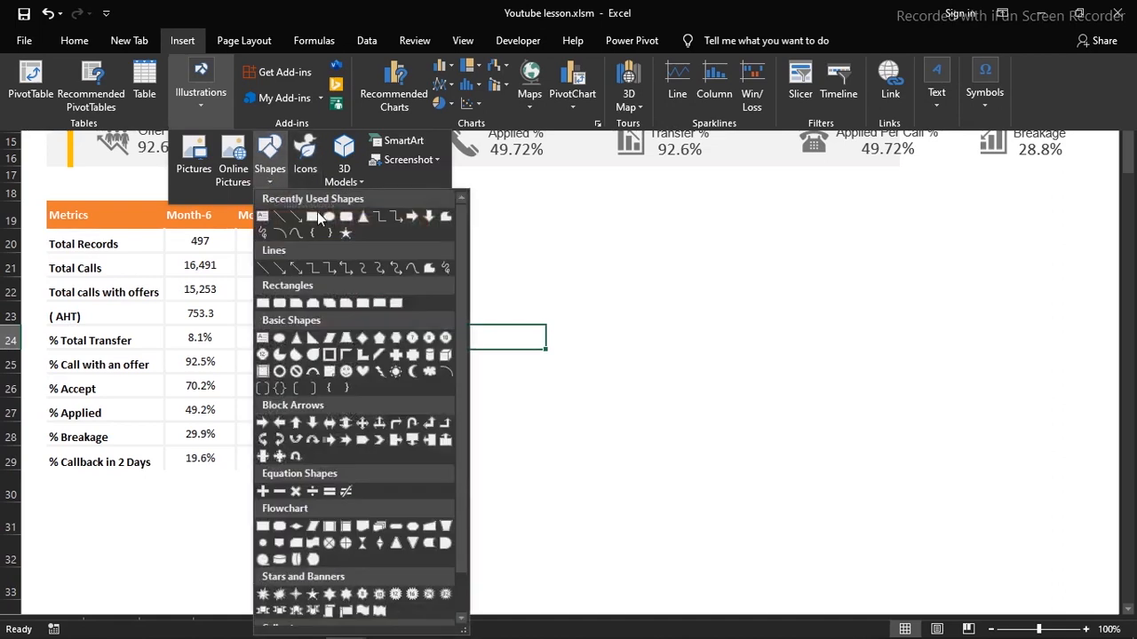
{"action": "left_click", "coordinate": [345, 219]}
{"action": "key", "text": "ctrl+shift+F1"}
{"action": "mouse_move", "coordinate": [438, 224]}
{"action": "left_mouse_down"}
{"action": "mouse_move", "coordinate": [642, 267]}
{"action": "mouse_move", "coordinate": [741, 269]}
{"action": "mouse_move", "coordinate": [726, 274]}
{"action": "left_mouse_up"}
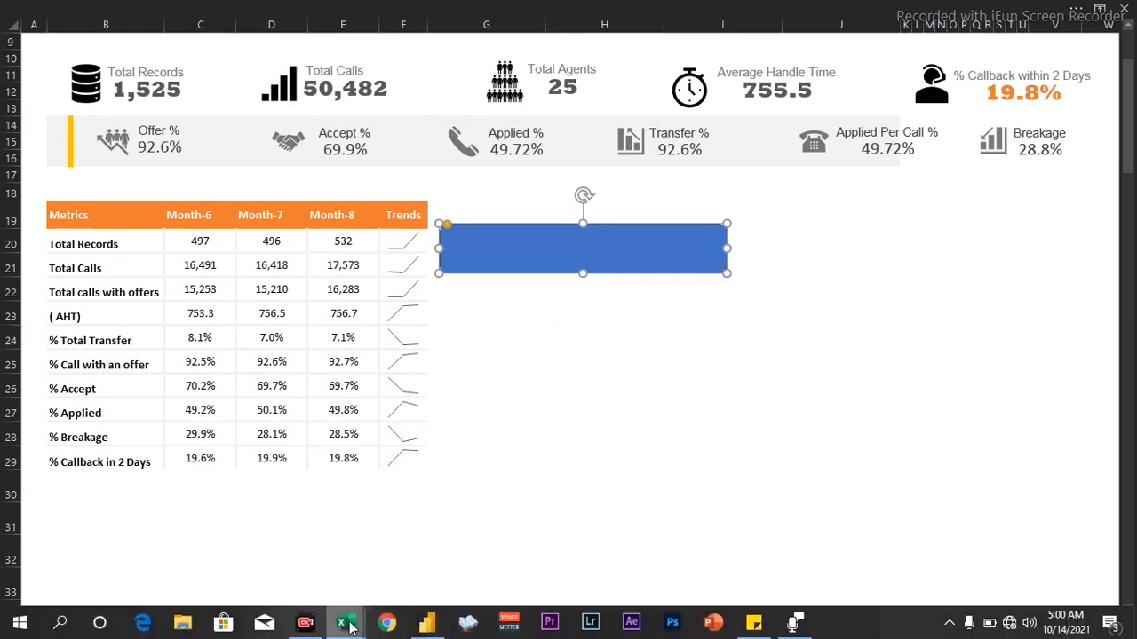
{"action": "mouse_move", "coordinate": [350, 626]}
{"action": "left_click", "coordinate": [294, 569]}
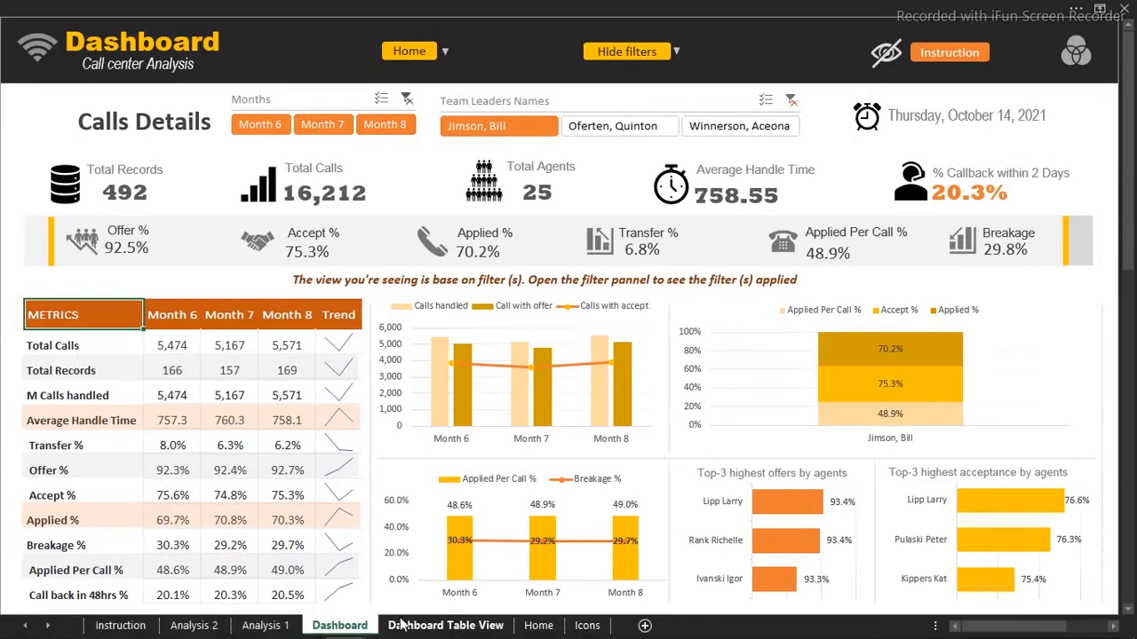
Go to the Icons sheet and select the scales, magnifier, trophy, handshake and wheelchair icons
{"action": "left_click", "coordinate": [408, 51]}
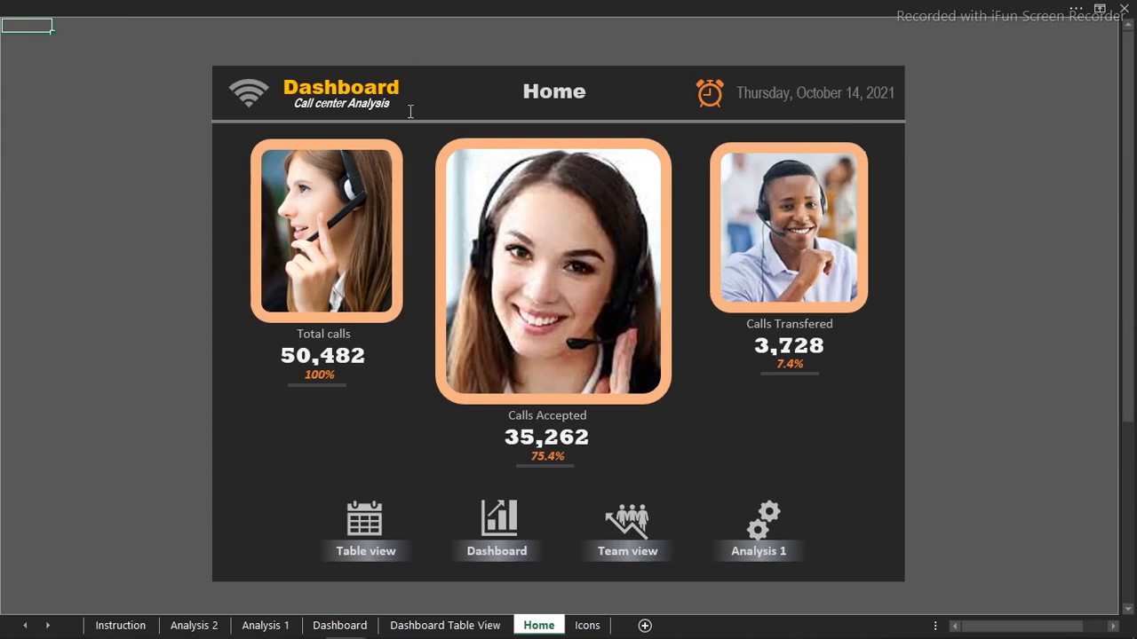
{"action": "left_click", "coordinate": [756, 538]}
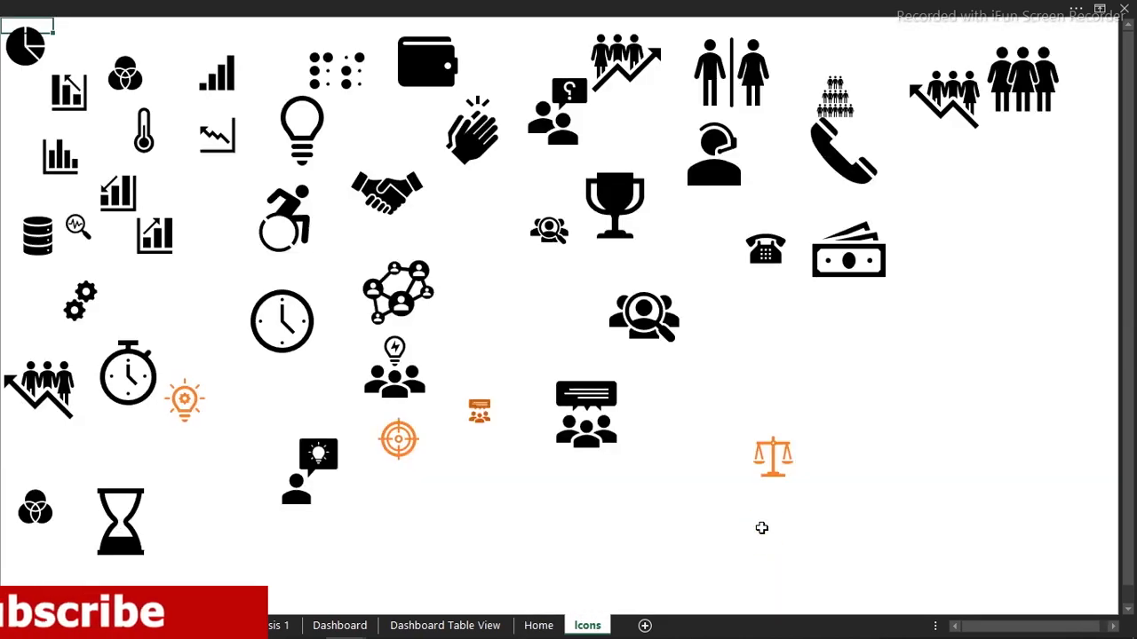
{"action": "left_click", "coordinate": [773, 448]}
{"action": "left_click", "coordinate": [644, 316]}
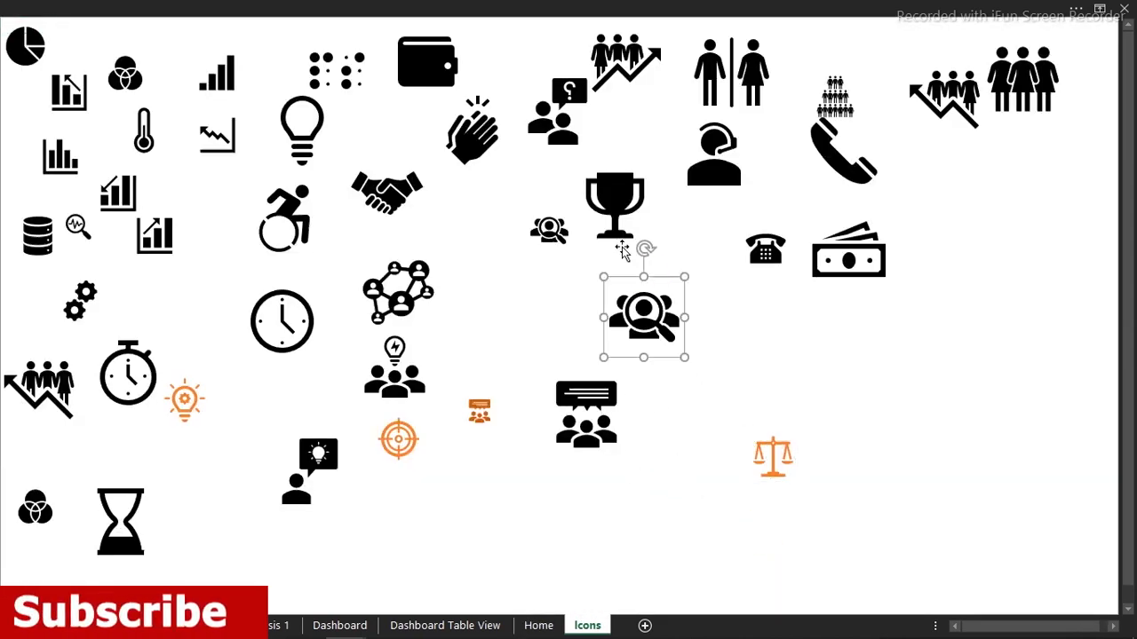
{"action": "left_click", "coordinate": [612, 214]}
{"action": "left_click", "coordinate": [360, 202]}
{"action": "left_click", "coordinate": [285, 217]}
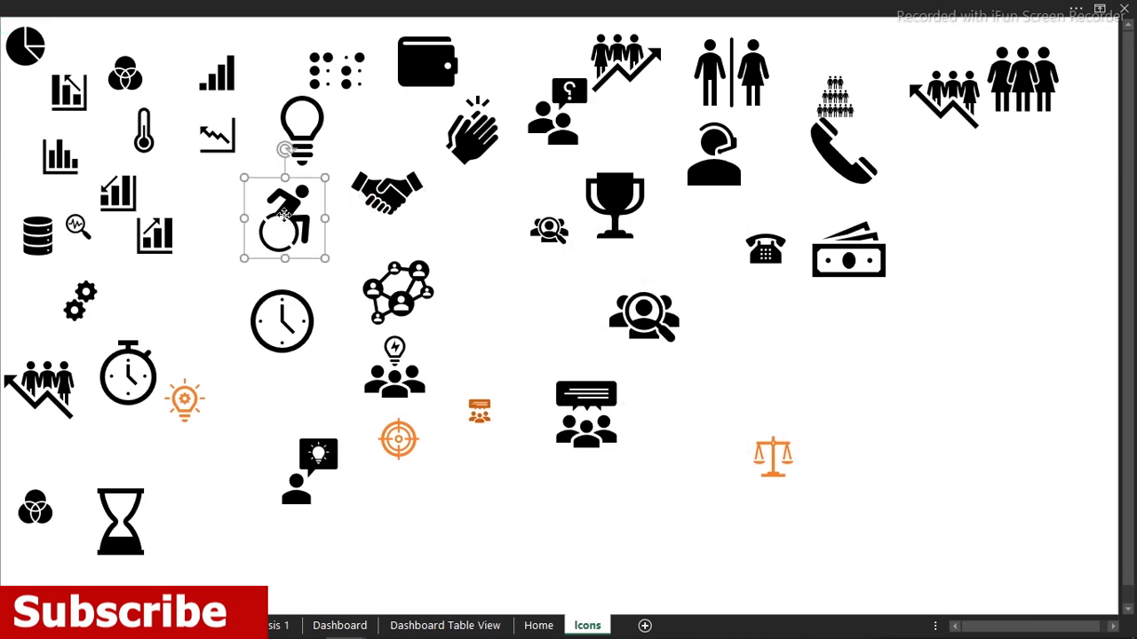
Select the lightbulb, line-chart, thermometer, bar-chart and clock icons, then return to the working workbook
{"action": "left_click", "coordinate": [309, 142]}
{"action": "left_click", "coordinate": [222, 147]}
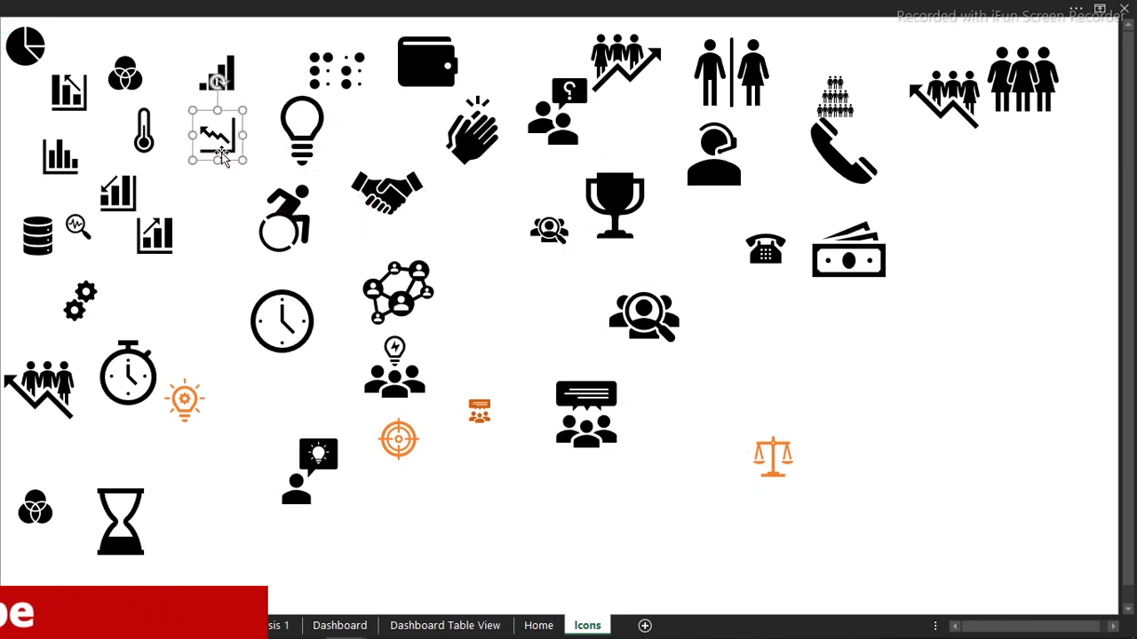
{"action": "left_click", "coordinate": [134, 146]}
{"action": "left_click", "coordinate": [49, 158]}
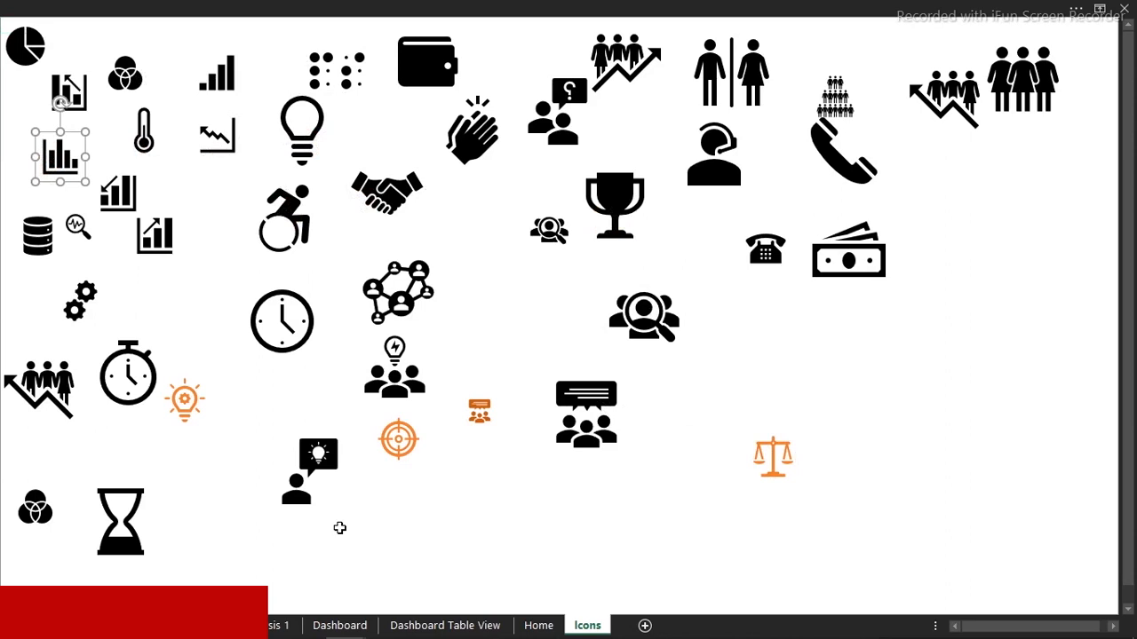
{"action": "left_click", "coordinate": [282, 345]}
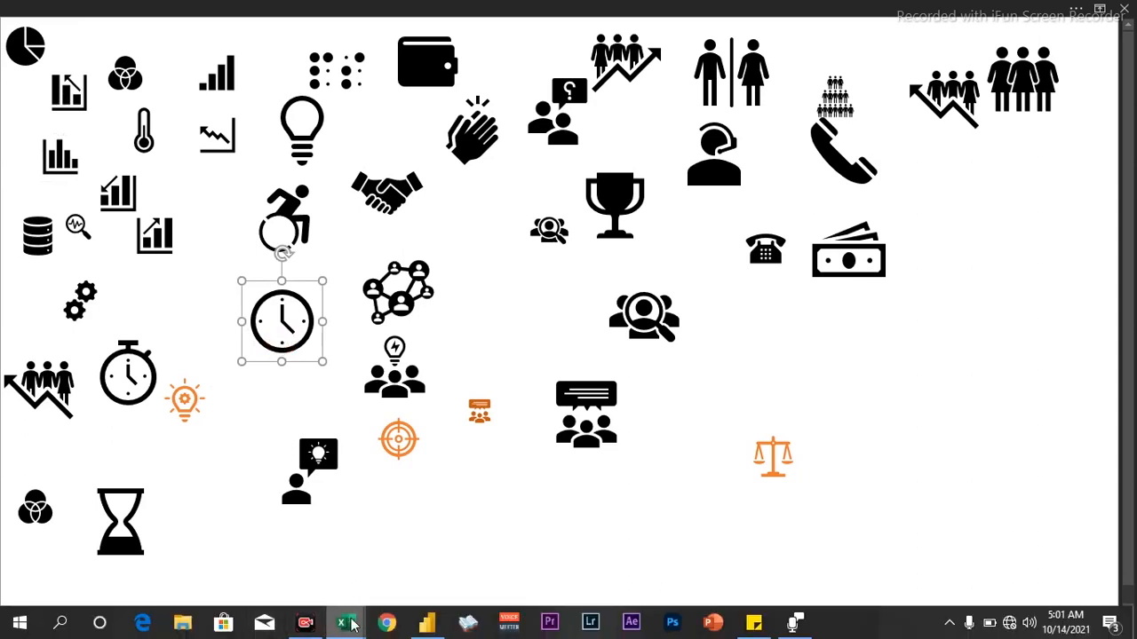
{"action": "left_click", "coordinate": [353, 624]}
Reshape the blue rectangle into a rounded bar covering row 21 through the Trends column
{"action": "left_click", "coordinate": [407, 565]}
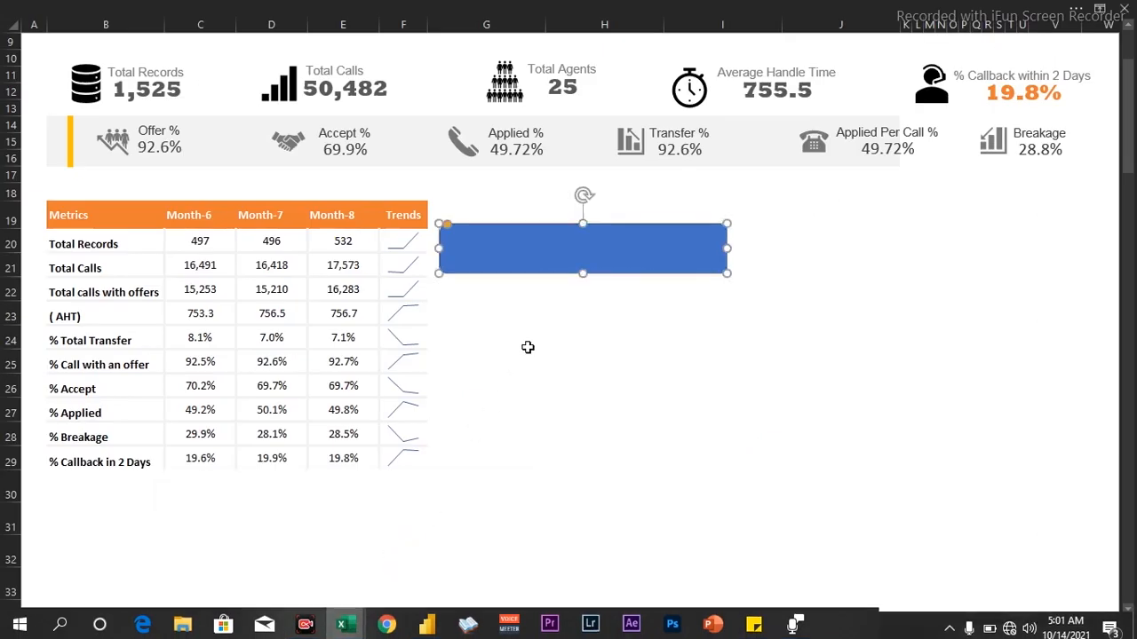
{"action": "left_click_drag", "start_coordinate": [447, 225], "coordinate": [484, 244]}
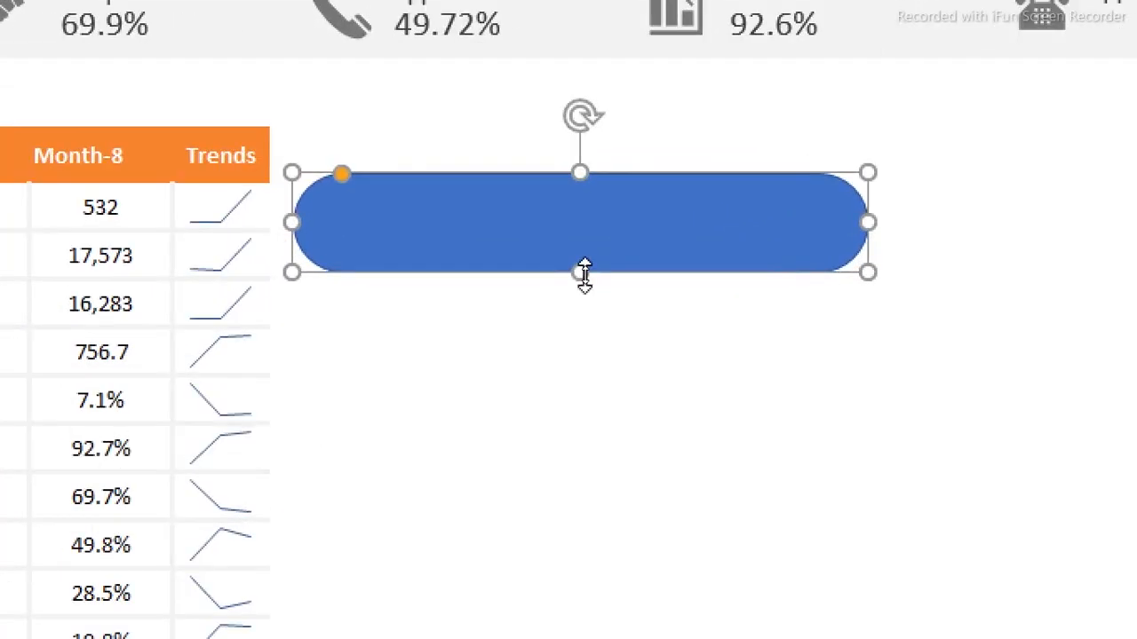
{"action": "left_click_drag", "start_coordinate": [574, 275], "coordinate": [333, 249]}
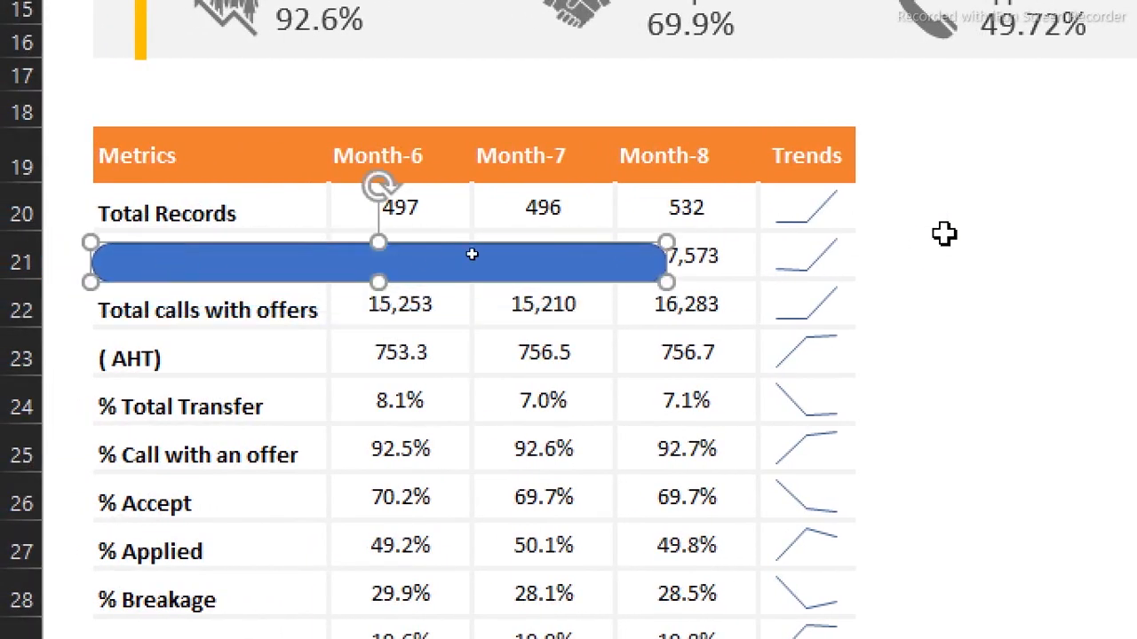
{"action": "left_click_drag", "start_coordinate": [666, 282], "coordinate": [844, 283]}
{"action": "left_click_drag", "start_coordinate": [466, 248], "coordinate": [470, 234]}
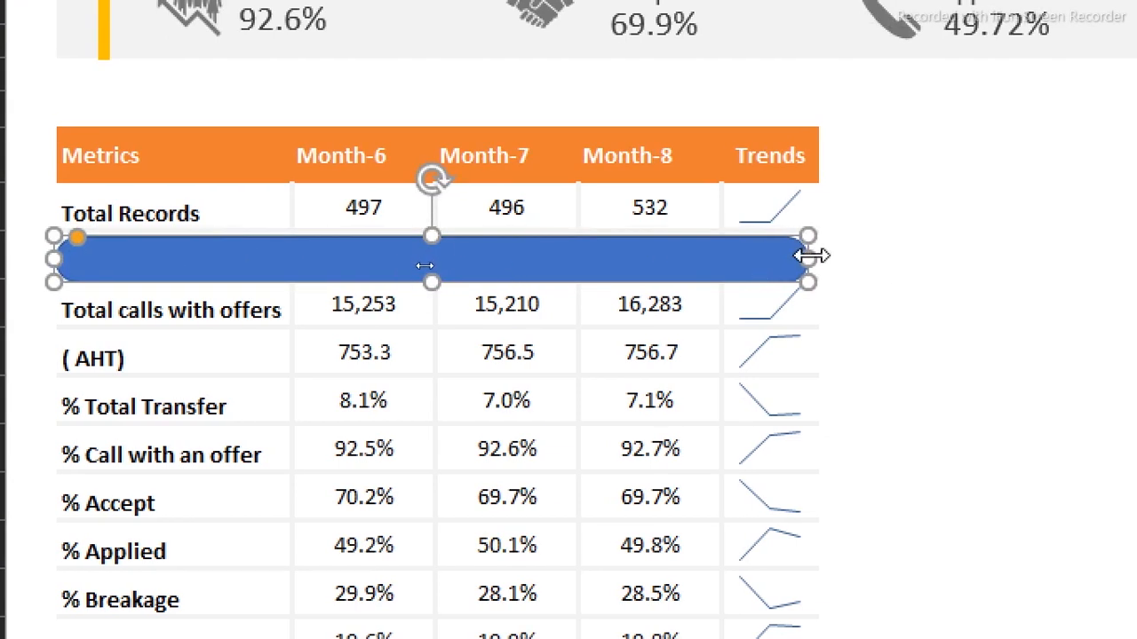
{"action": "mouse_move", "coordinate": [817, 259]}
{"action": "left_mouse_down"}
{"action": "mouse_move", "coordinate": [827, 254]}
{"action": "mouse_move", "coordinate": [817, 258]}
{"action": "left_mouse_up"}
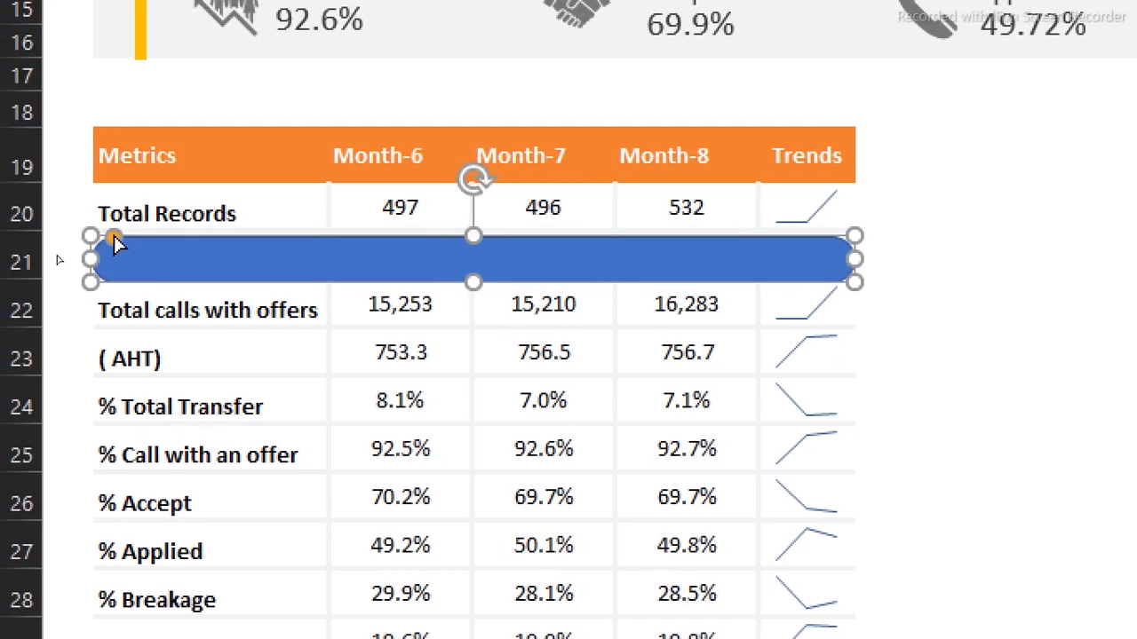
{"action": "left_click_drag", "start_coordinate": [113, 238], "coordinate": [100, 238]}
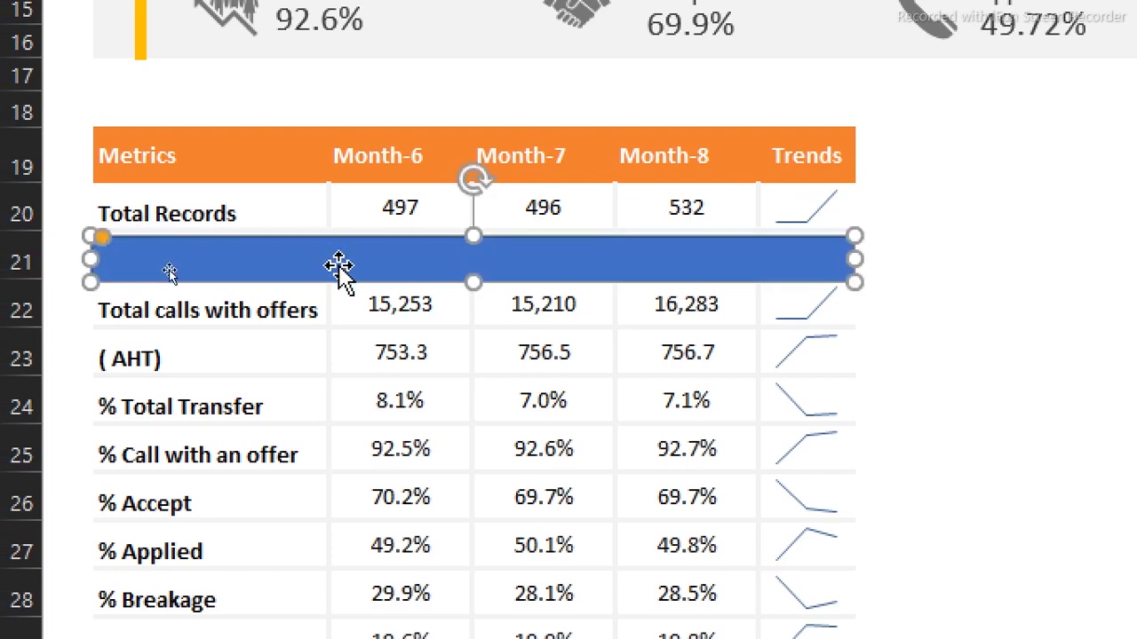
{"action": "key", "text": "ctrl+1"}
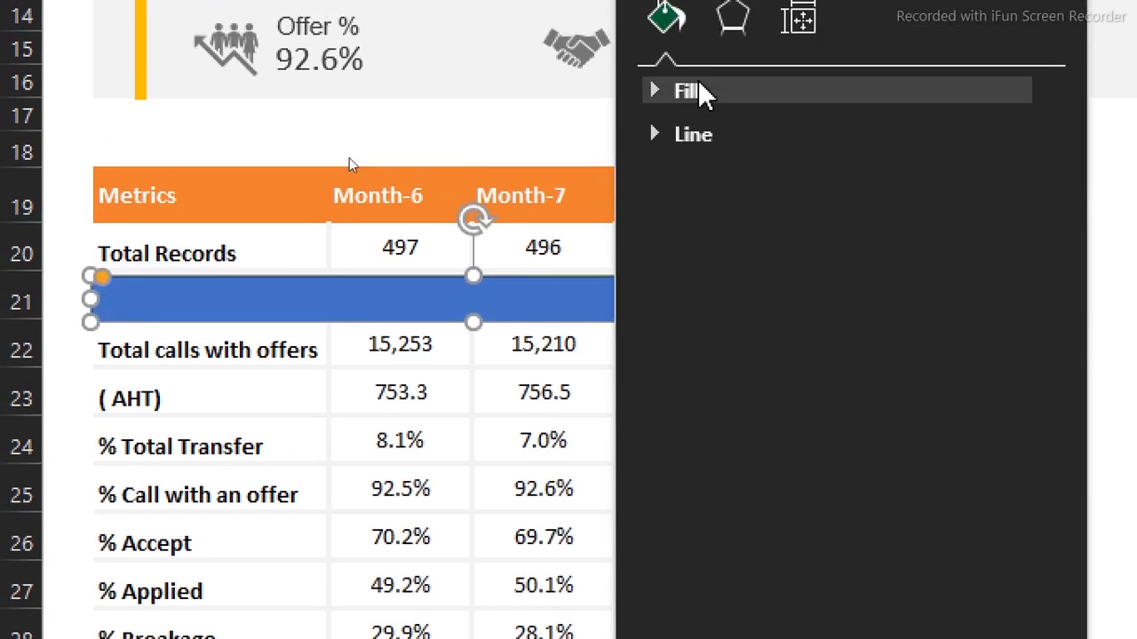
Give the Total Calls bar no outline and a 74% transparent orange fill
{"action": "left_click", "coordinate": [665, 140]}
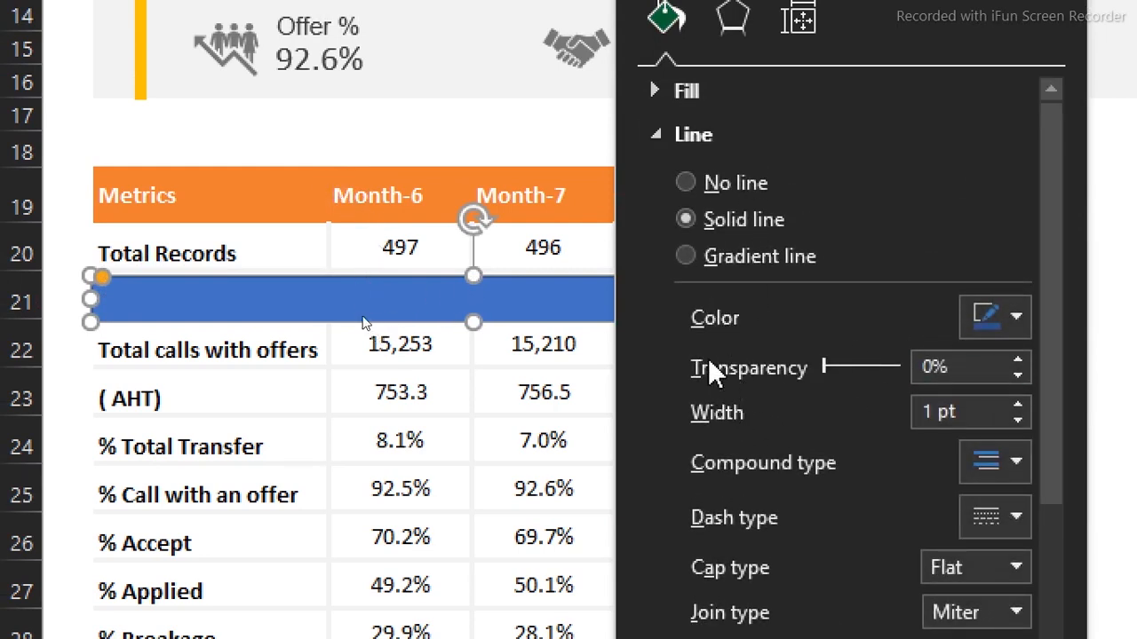
{"action": "left_click", "coordinate": [690, 182]}
{"action": "left_click", "coordinate": [663, 138]}
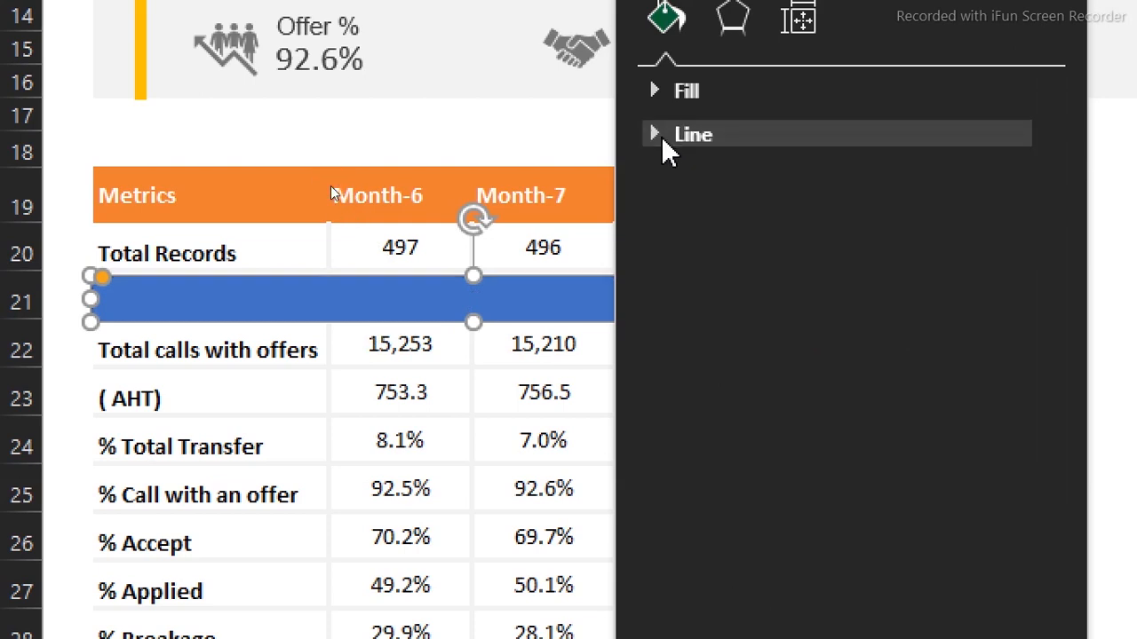
{"action": "left_click", "coordinate": [655, 95]}
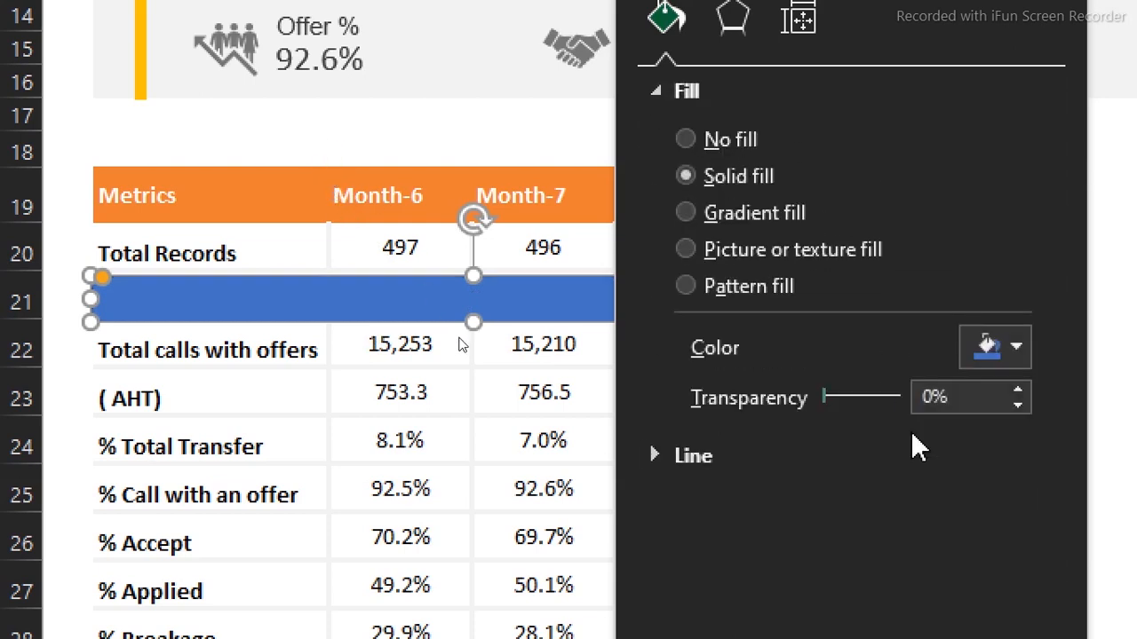
{"action": "left_click", "coordinate": [1010, 350]}
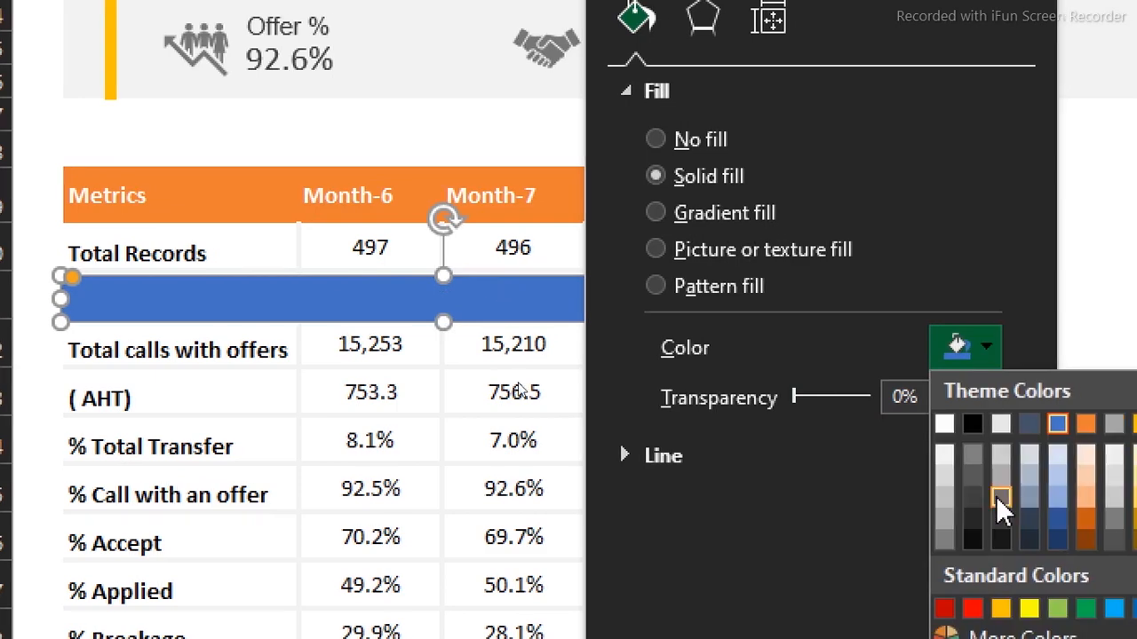
{"action": "left_click", "coordinate": [1085, 424]}
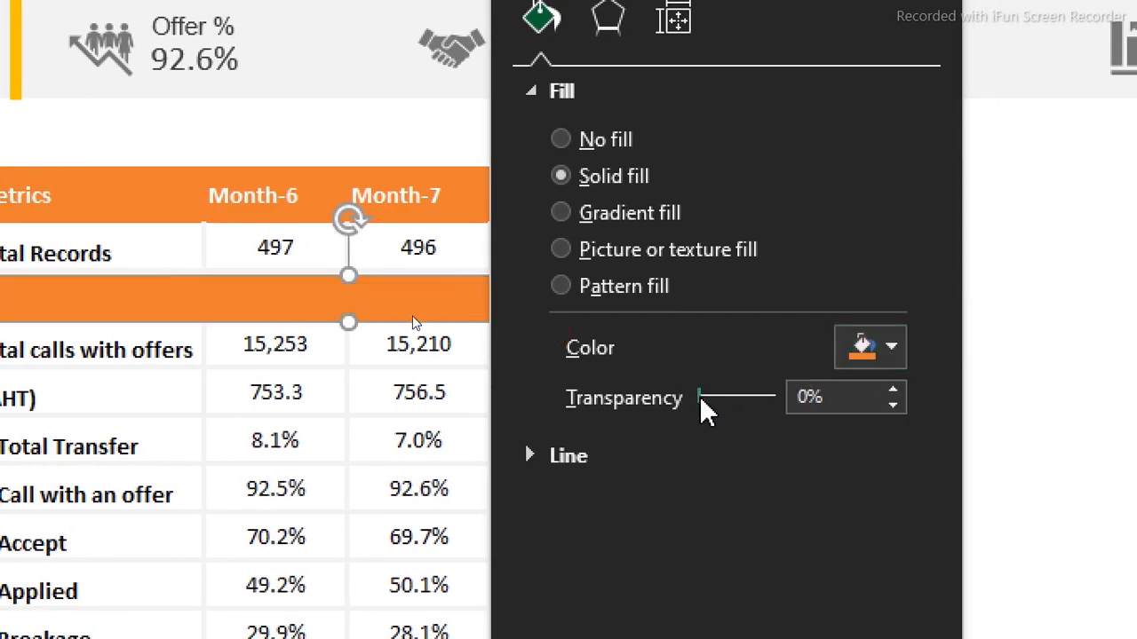
{"action": "left_click_drag", "start_coordinate": [699, 395], "coordinate": [755, 397]}
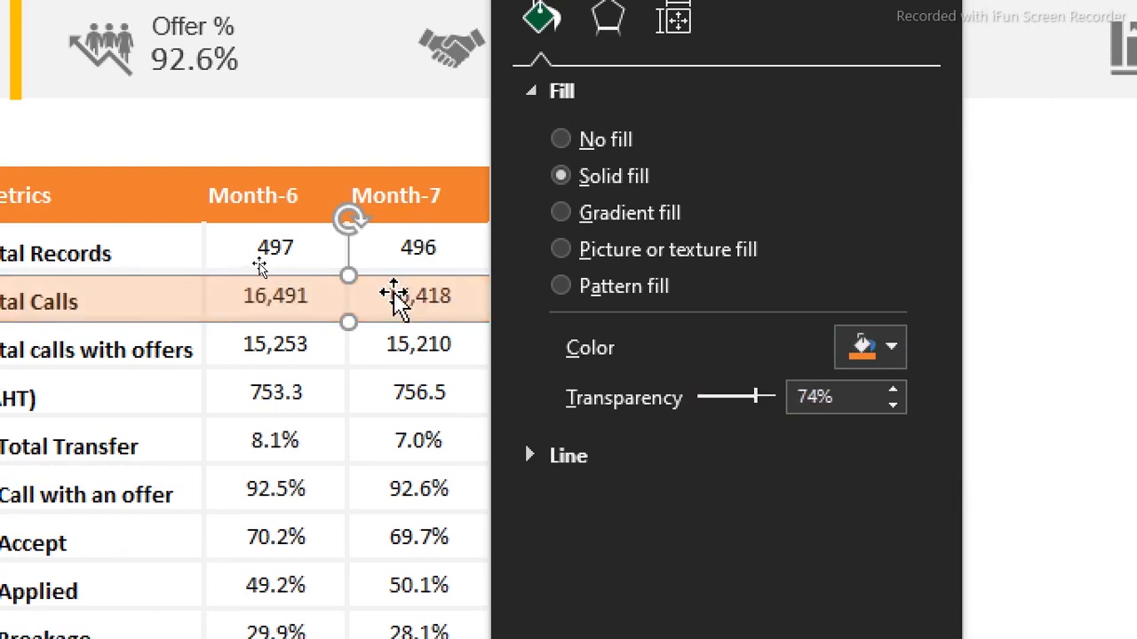
Copy the bar down onto the AHT row and fill the copy gray
{"action": "left_click_drag", "start_coordinate": [395, 297], "coordinate": [366, 399]}
{"action": "left_click", "coordinate": [895, 353]}
{"action": "left_click", "coordinate": [855, 502]}
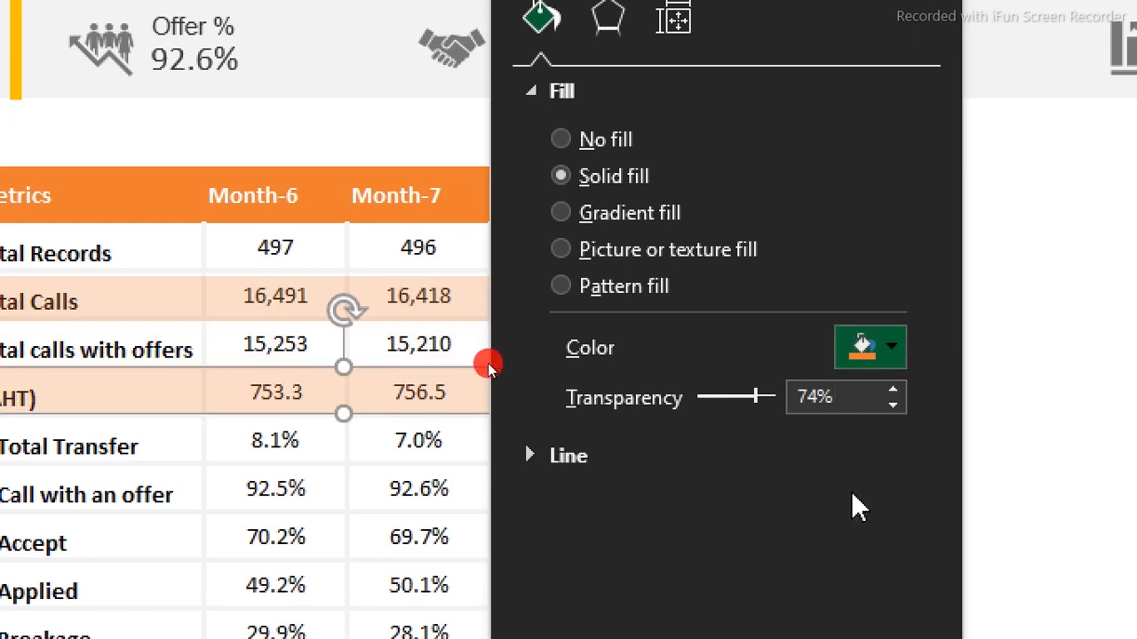
{"action": "left_click", "coordinate": [893, 354]}
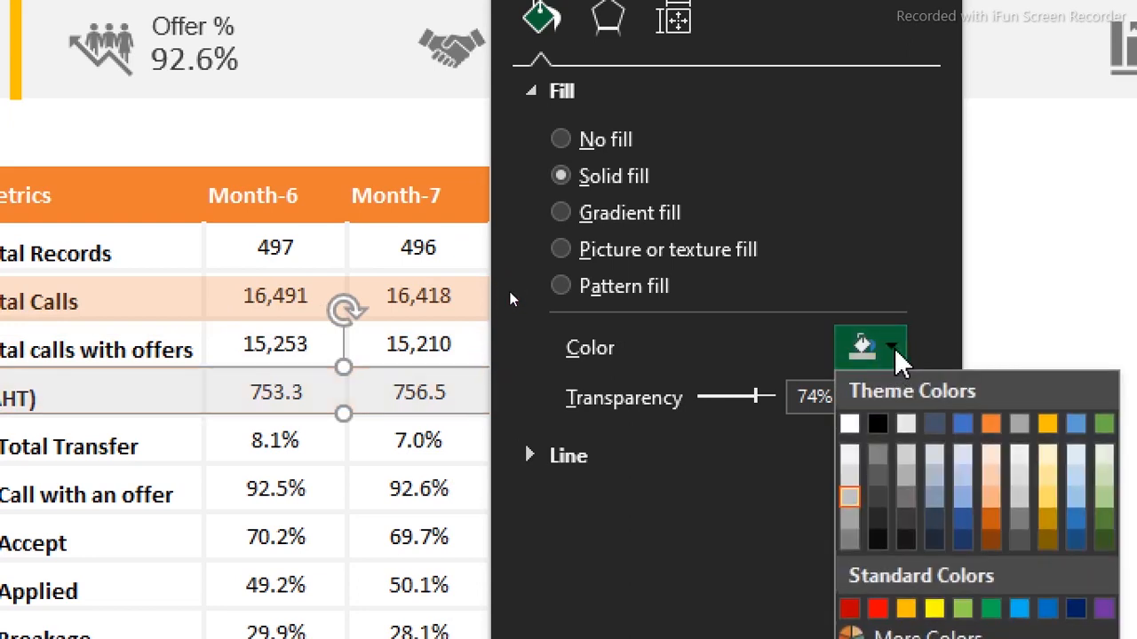
{"action": "left_click", "coordinate": [876, 471]}
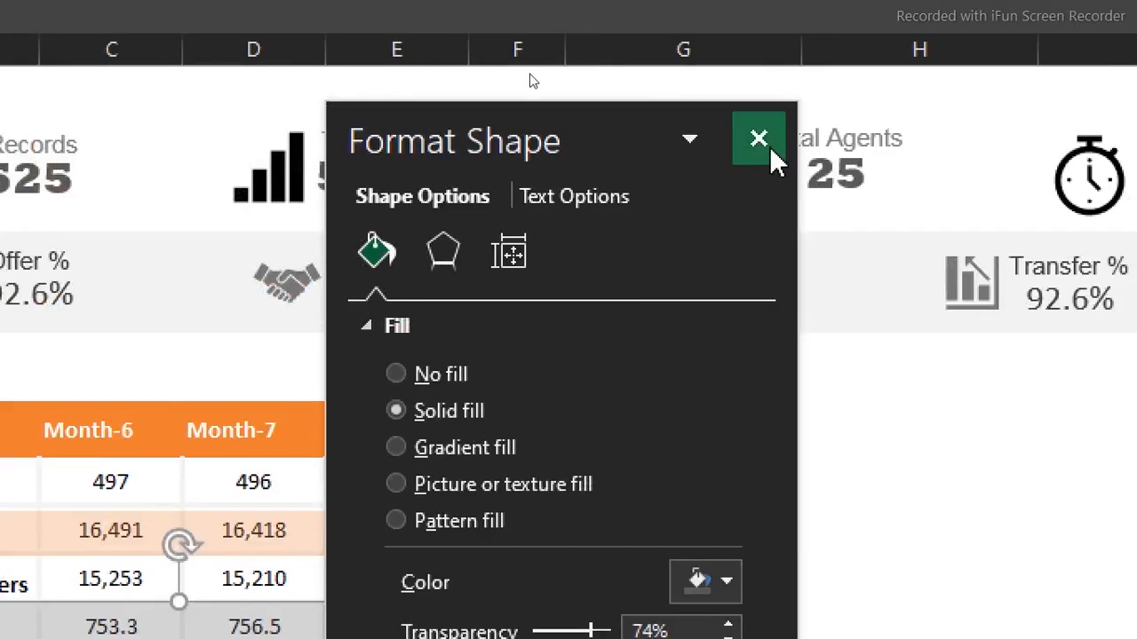
Nudge the gray AHT bar and orange Total Calls bar to fit their rows
{"action": "left_click", "coordinate": [769, 149]}
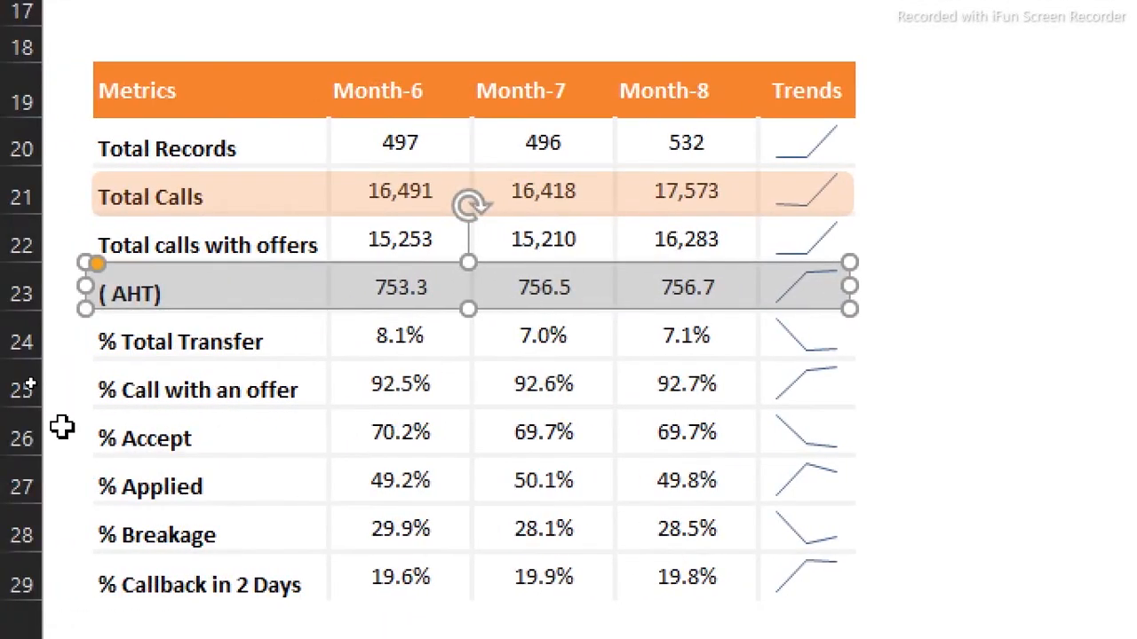
{"action": "key", "text": "Down"}
{"action": "key", "text": "Down"}
{"action": "key", "text": "Down"}
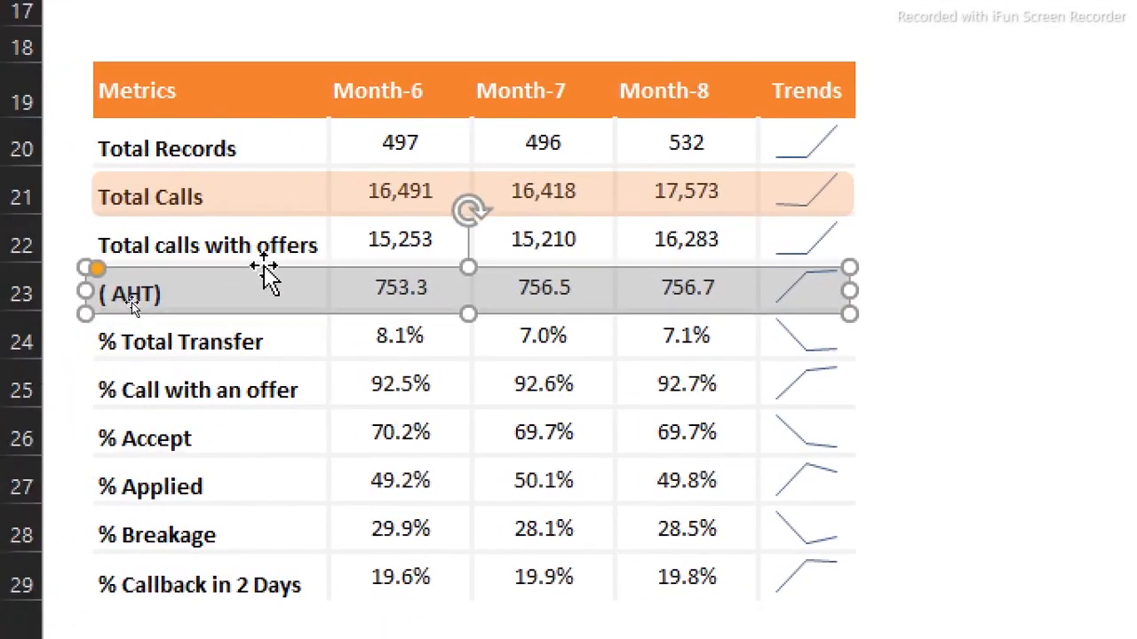
{"action": "key", "text": "Left"}
{"action": "key", "text": "Up"}
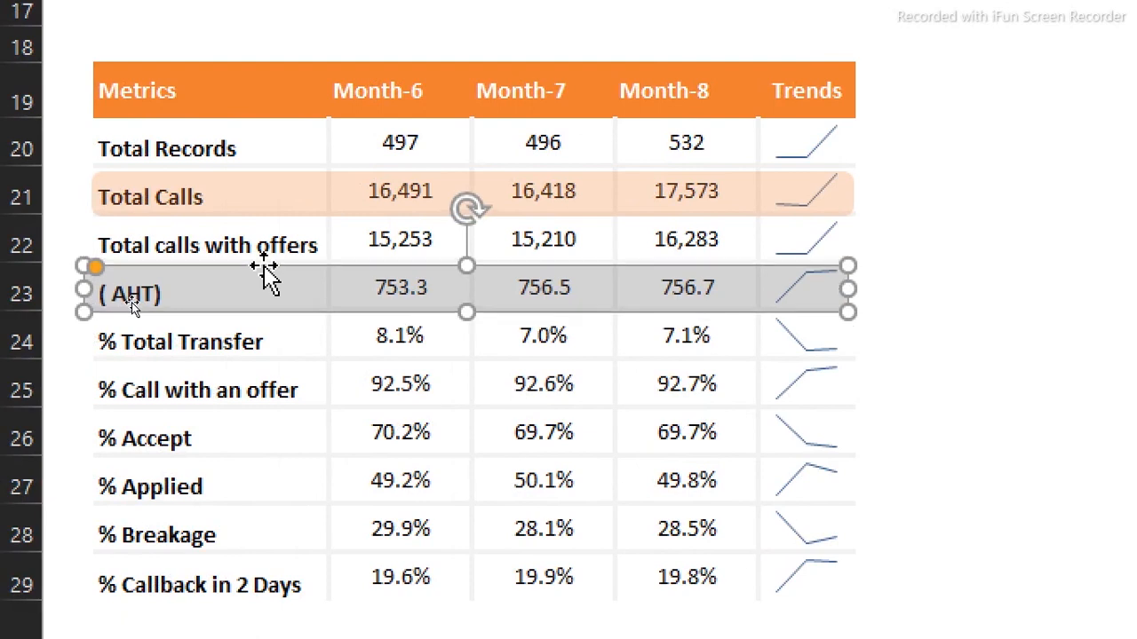
{"action": "left_click", "coordinate": [337, 188], "text": "shift"}
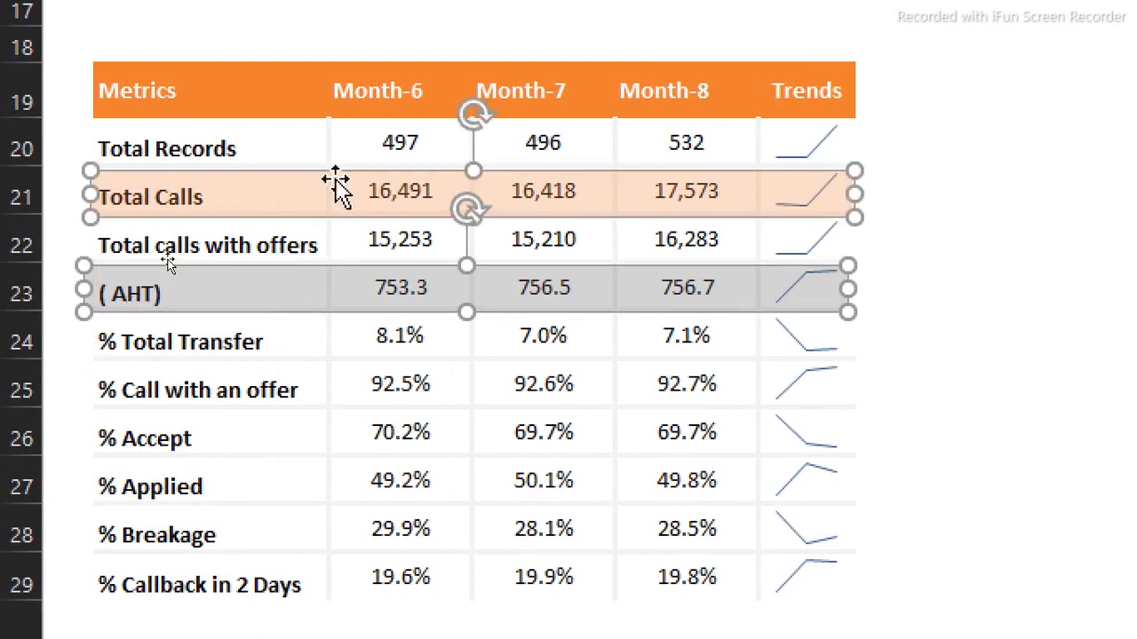
{"action": "left_click", "coordinate": [942, 274]}
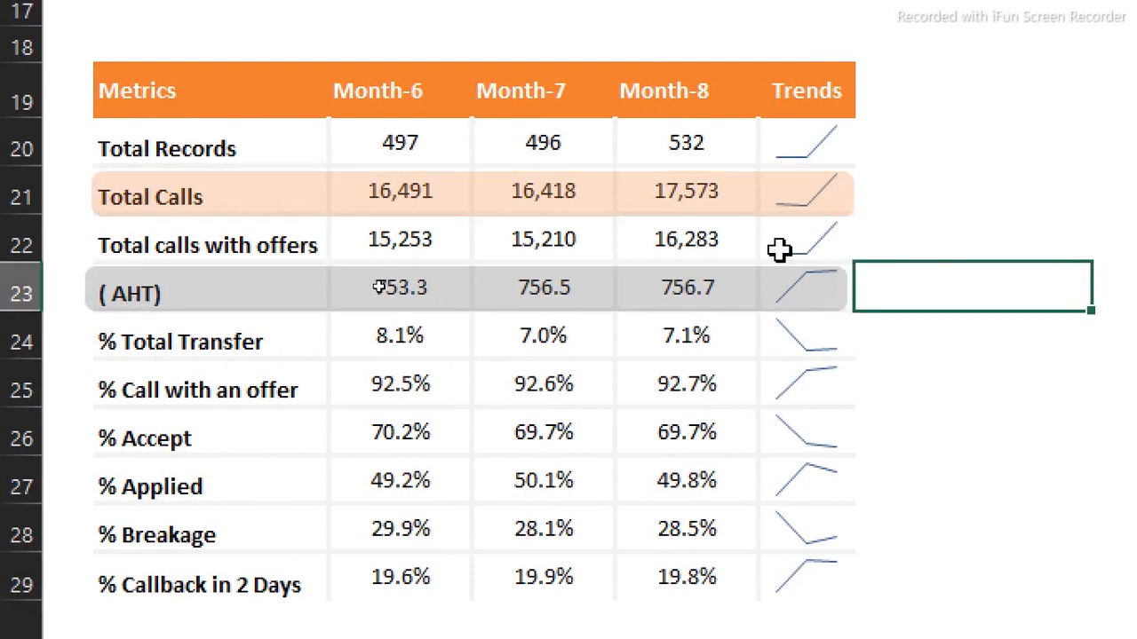
{"action": "left_click", "coordinate": [708, 195]}
{"action": "key", "text": "Up"}
{"action": "key", "text": "Up"}
{"action": "key", "text": "Up"}
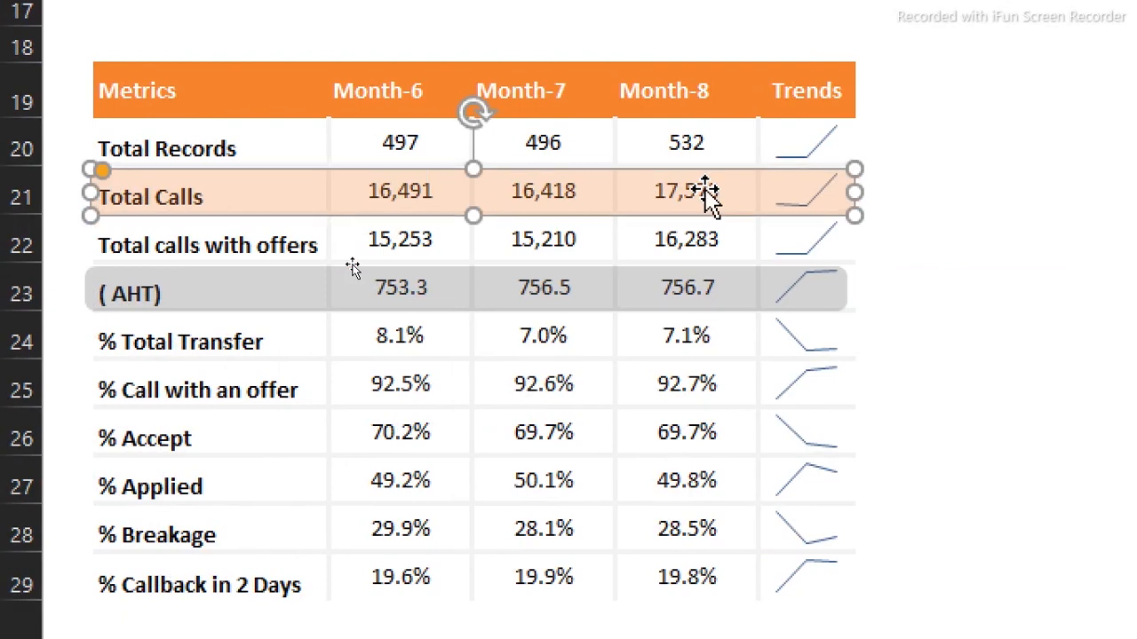
Copy the bars down so highlights also cover rows 25, 27 and 29
{"action": "left_click", "coordinate": [613, 293], "text": "ctrl"}
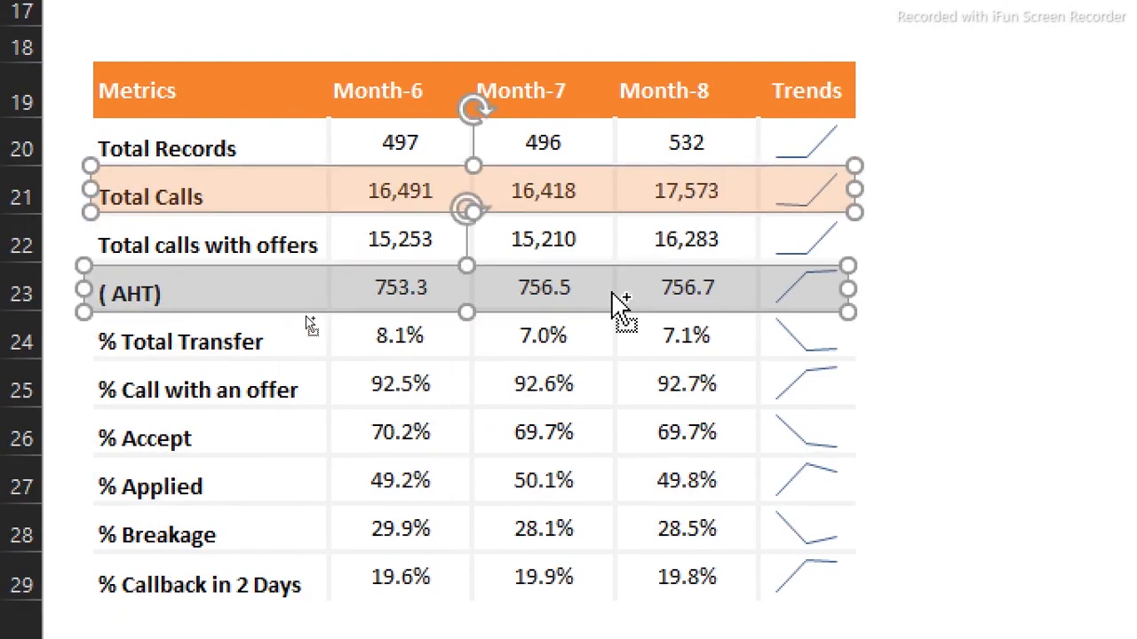
{"action": "left_click_drag", "start_coordinate": [612, 293], "coordinate": [609, 485]}
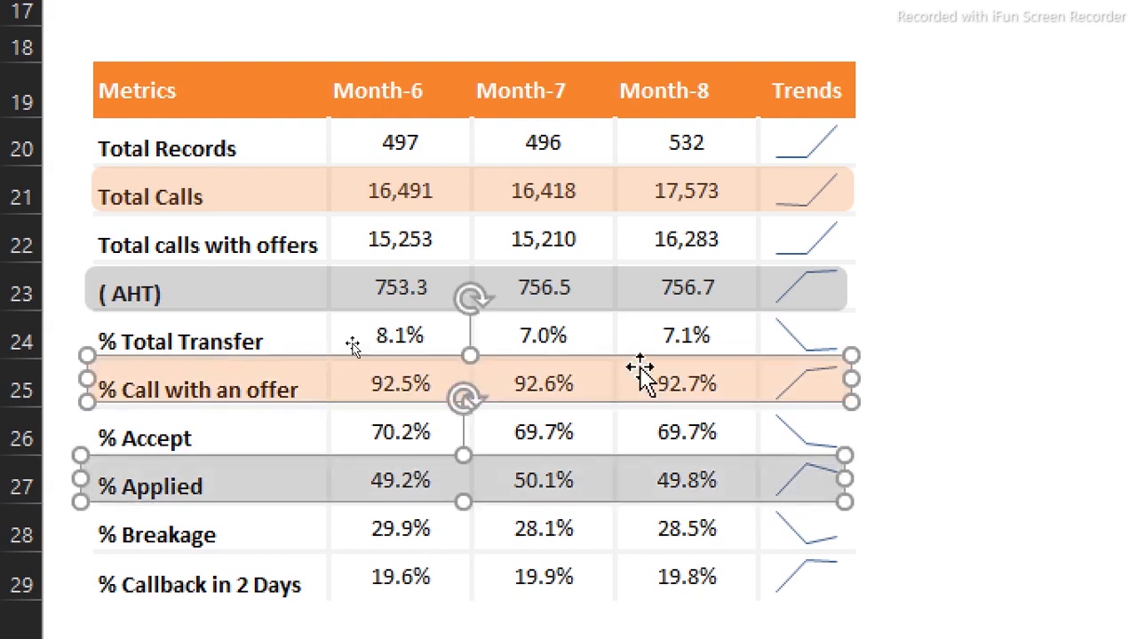
{"action": "left_click", "coordinate": [985, 293]}
{"action": "left_click_drag", "start_coordinate": [986, 293], "coordinate": [203, 465]}
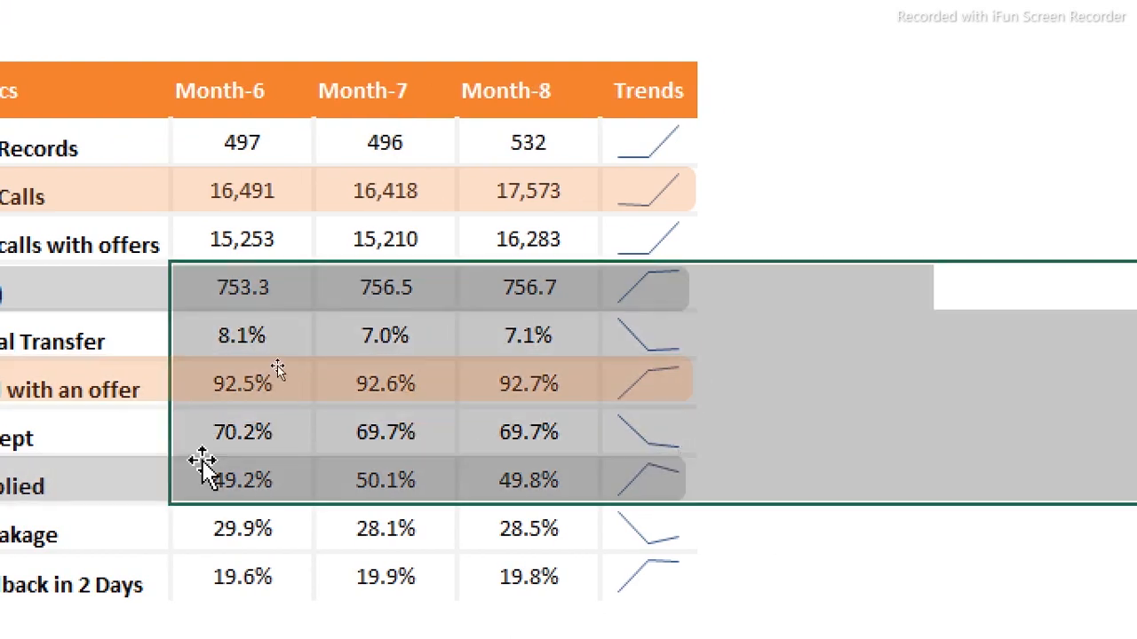
{"action": "left_click", "coordinate": [506, 379]}
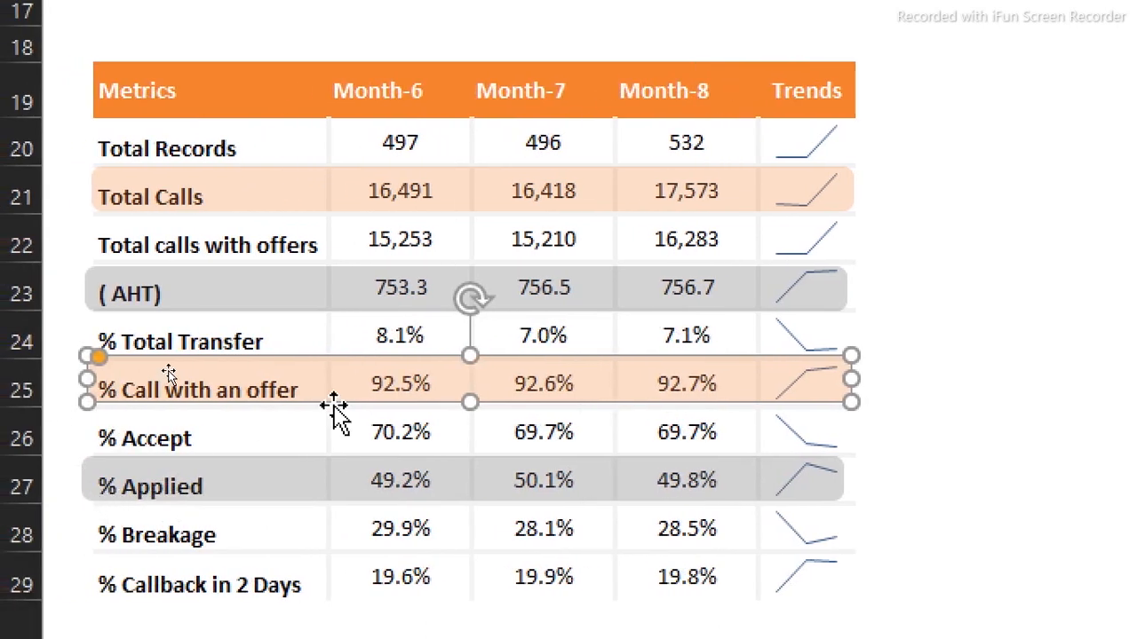
{"action": "left_click_drag", "start_coordinate": [346, 395], "coordinate": [326, 520]}
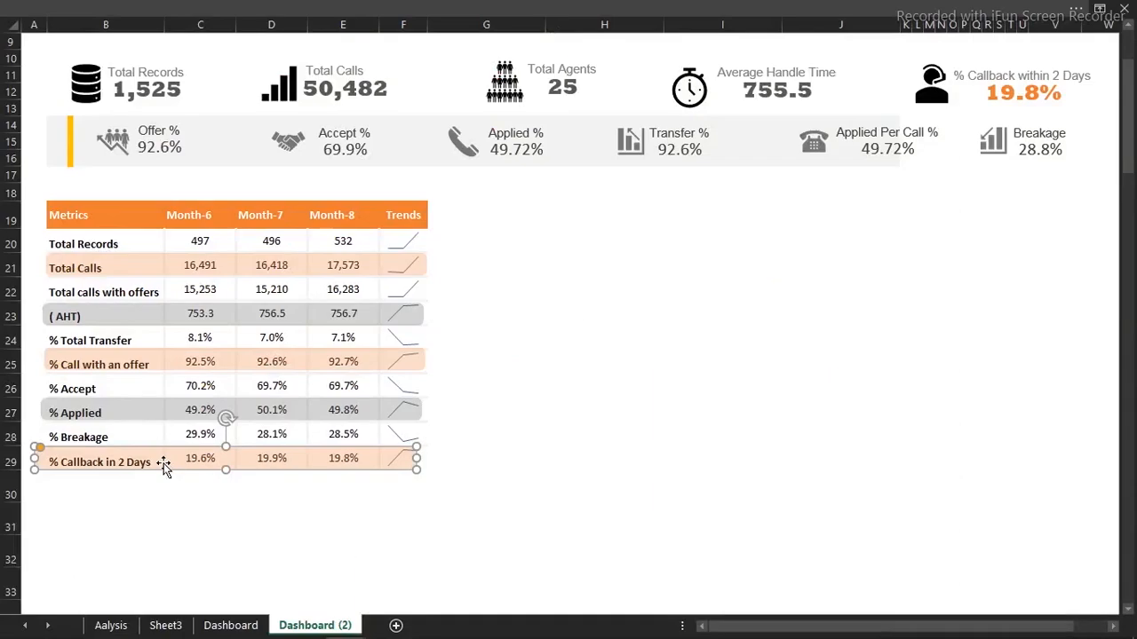
Select all five highlight bars and open their shared formatting options
{"action": "left_click", "coordinate": [380, 411], "text": "ctrl"}
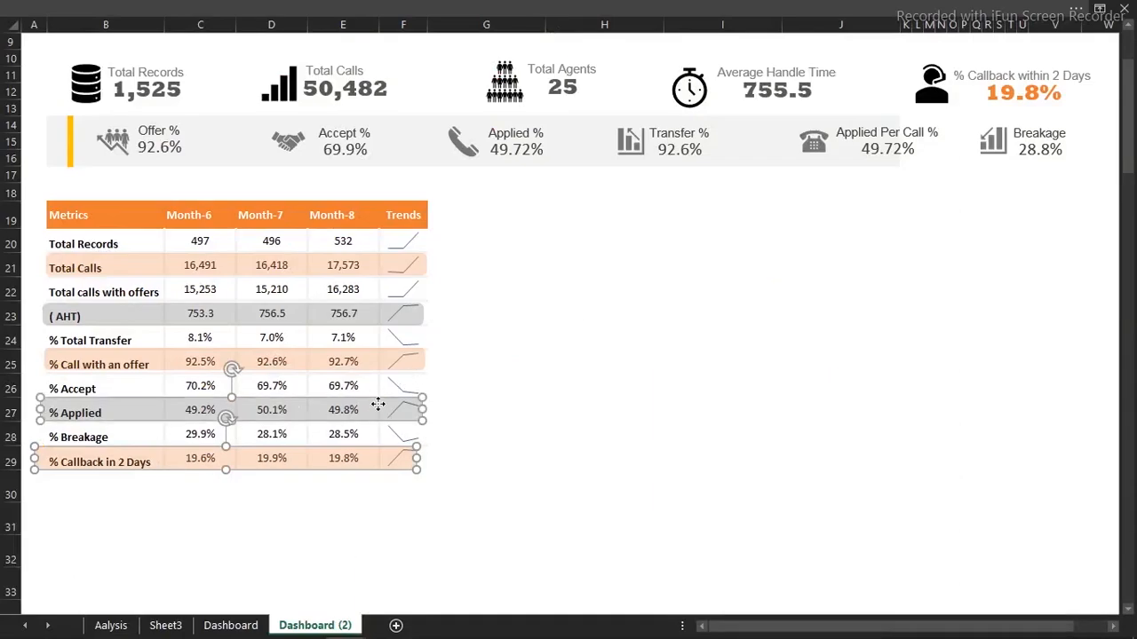
{"action": "left_click", "coordinate": [363, 364], "text": "ctrl"}
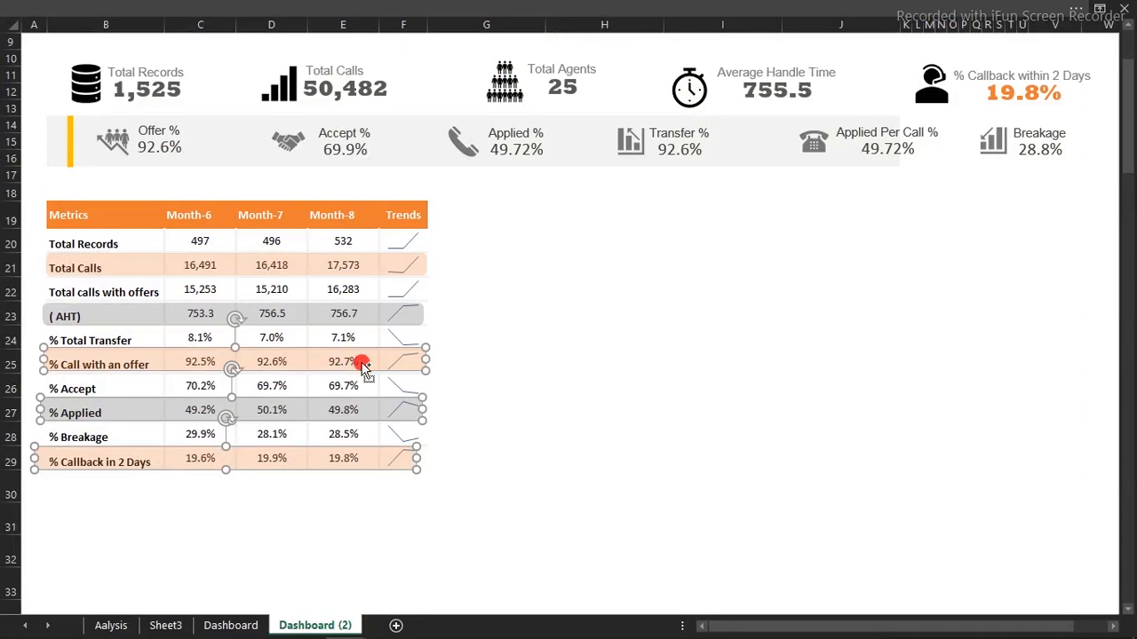
{"action": "left_click", "coordinate": [358, 320], "text": "ctrl"}
{"action": "left_click", "coordinate": [357, 264], "text": "ctrl"}
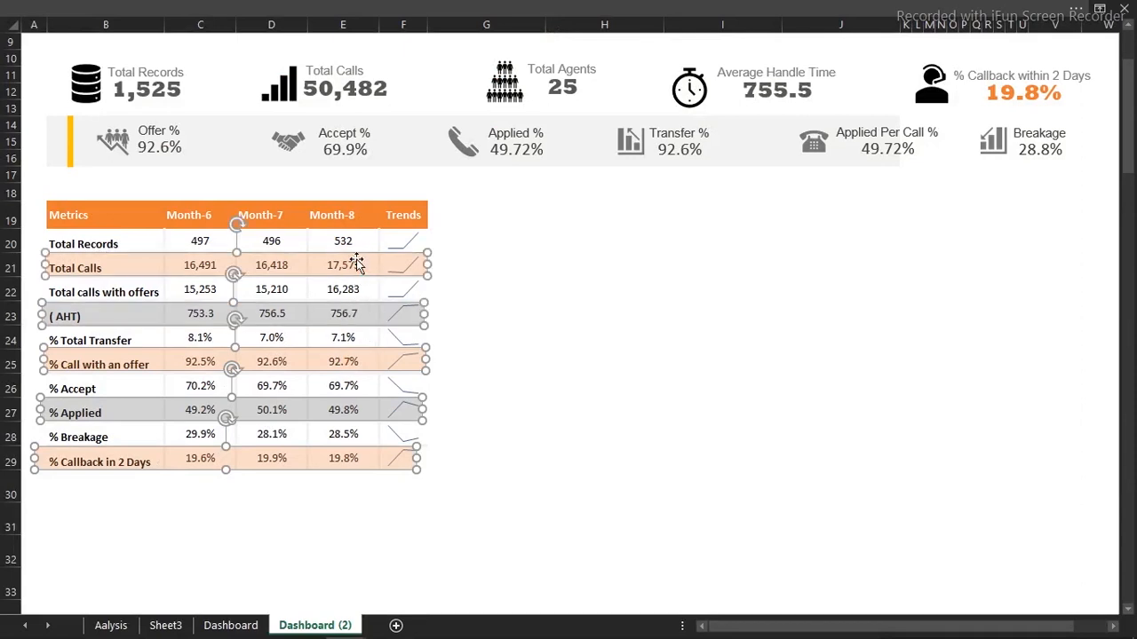
{"action": "key", "text": "ctrl+1"}
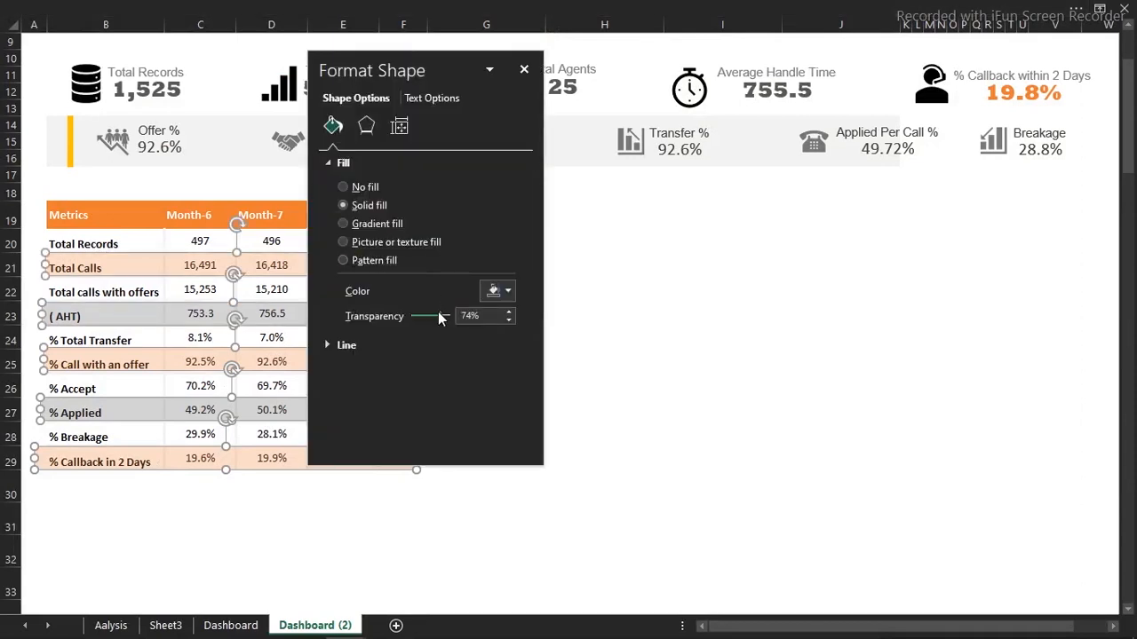
{"action": "left_click_drag", "start_coordinate": [438, 315], "coordinate": [444, 318]}
{"action": "left_click_drag", "start_coordinate": [450, 75], "coordinate": [644, 112]}
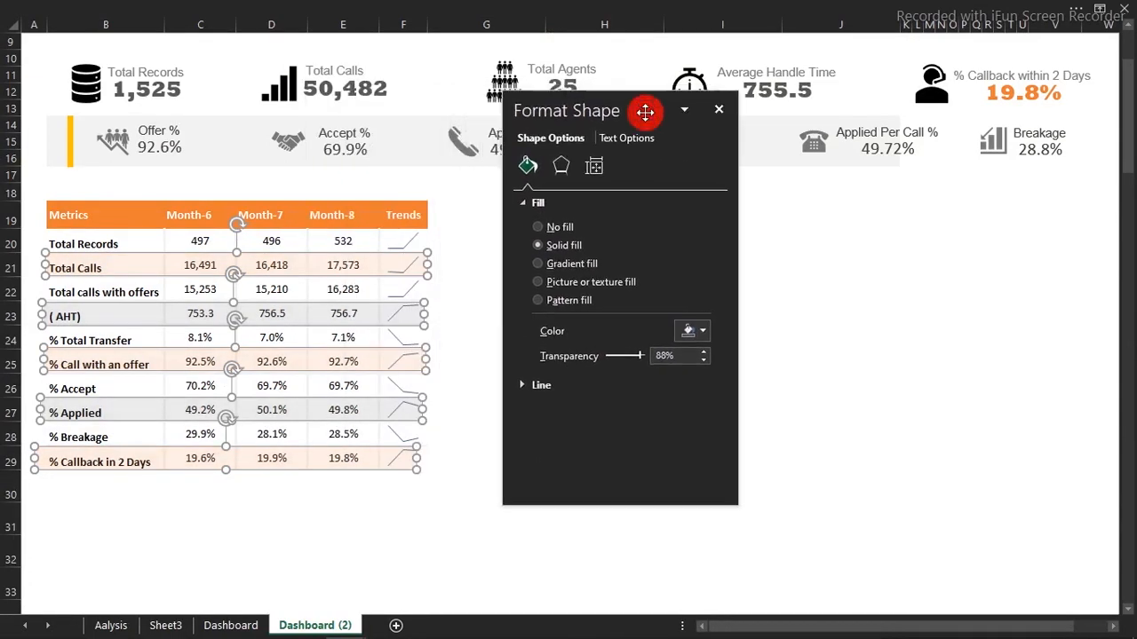
{"action": "left_click", "coordinate": [720, 111]}
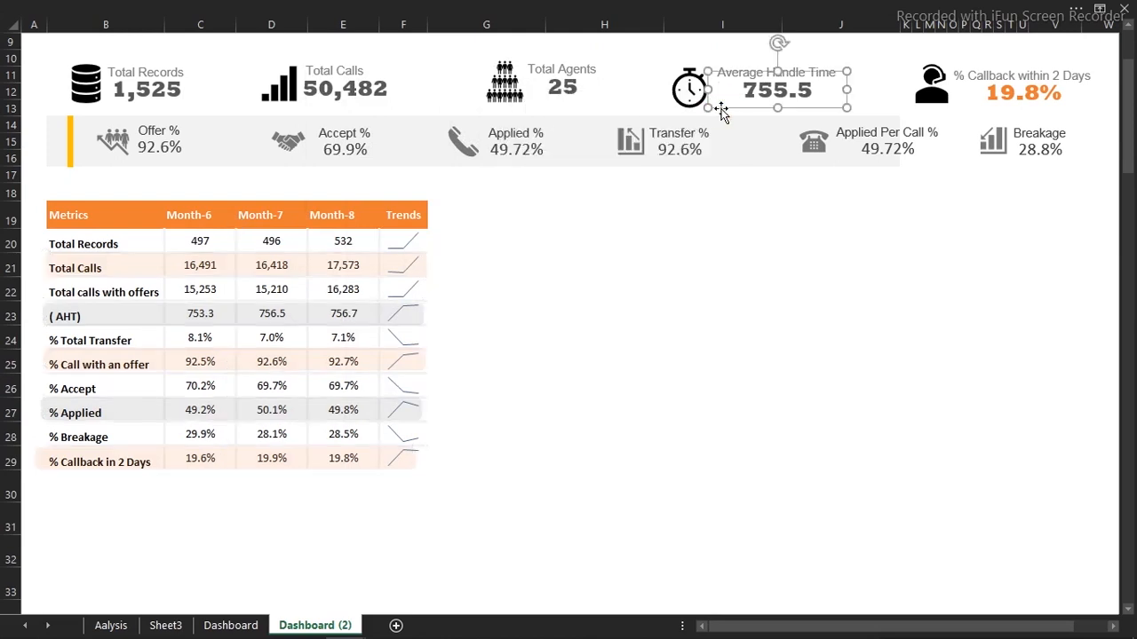
{"action": "left_click", "coordinate": [610, 177]}
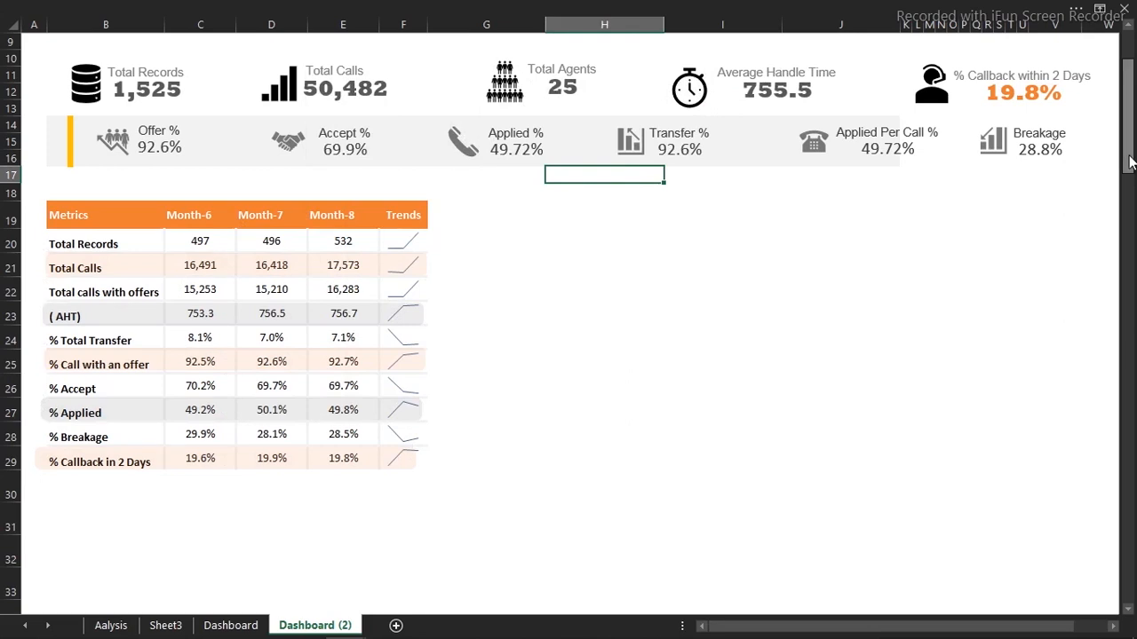
{"action": "left_click_drag", "start_coordinate": [1130, 154], "coordinate": [1128, 80]}
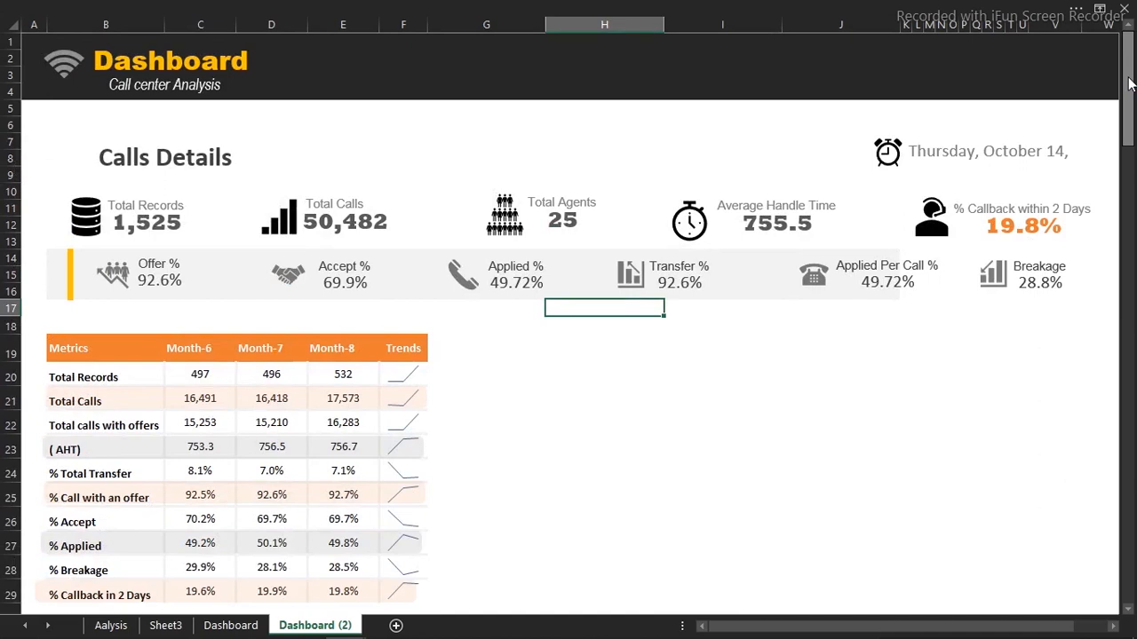
{"action": "mouse_move", "coordinate": [510, 631]}
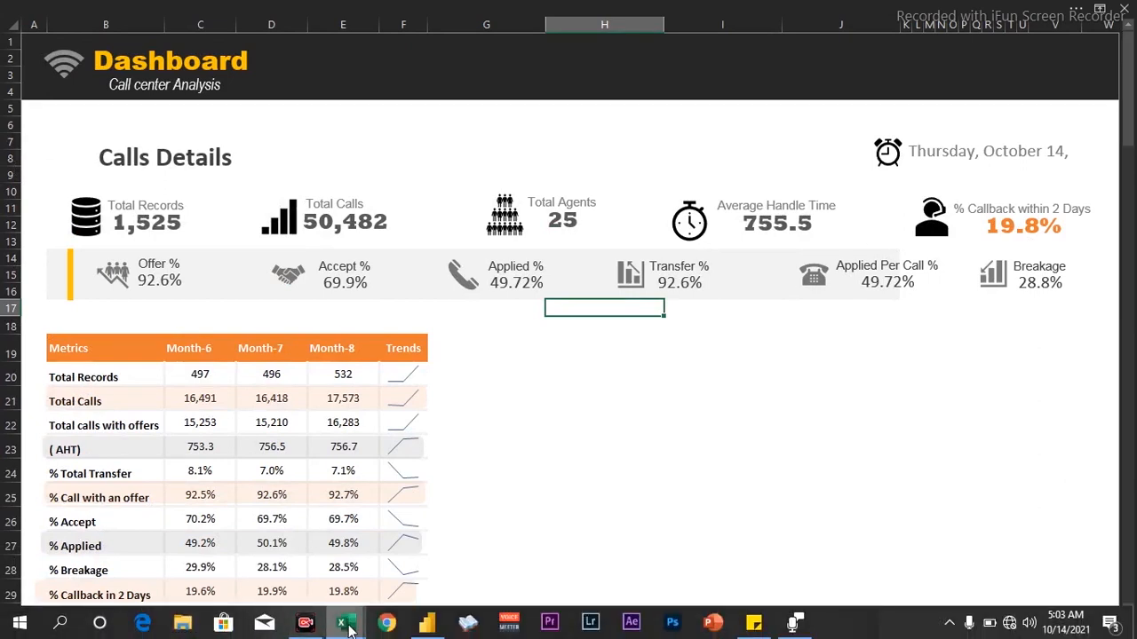
{"action": "mouse_move", "coordinate": [348, 628]}
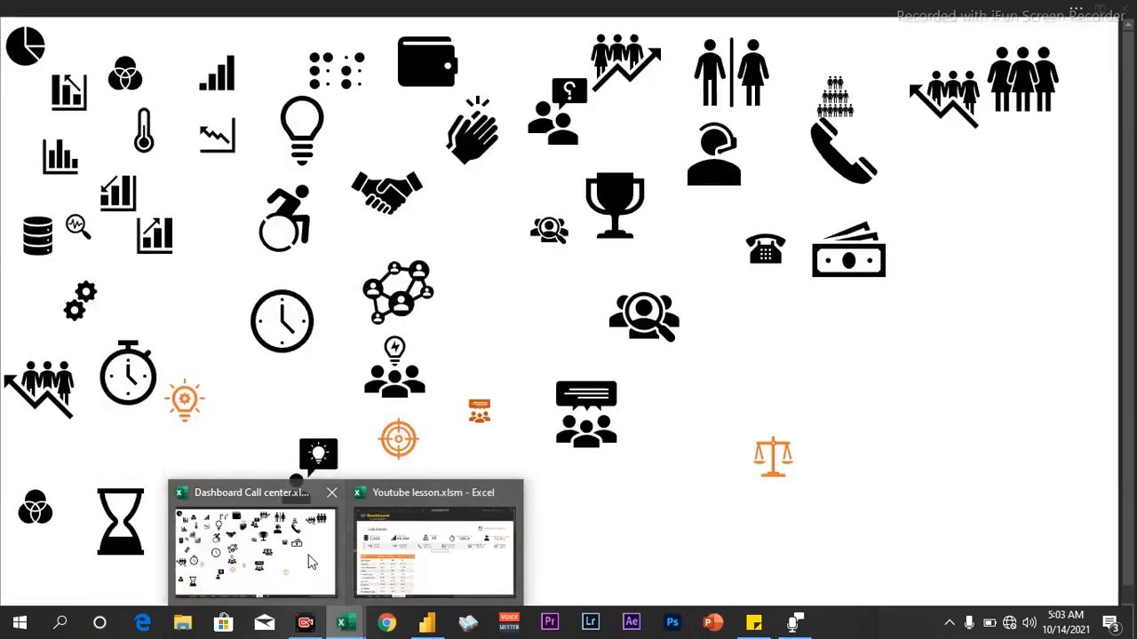
{"action": "left_click", "coordinate": [308, 557]}
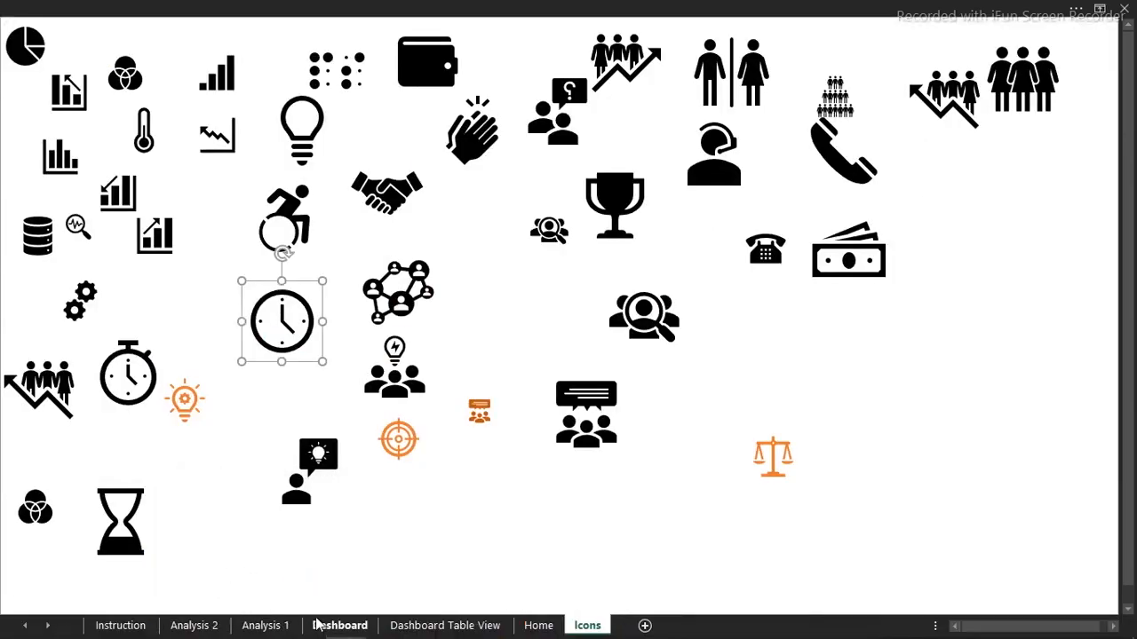
{"action": "left_click", "coordinate": [339, 625]}
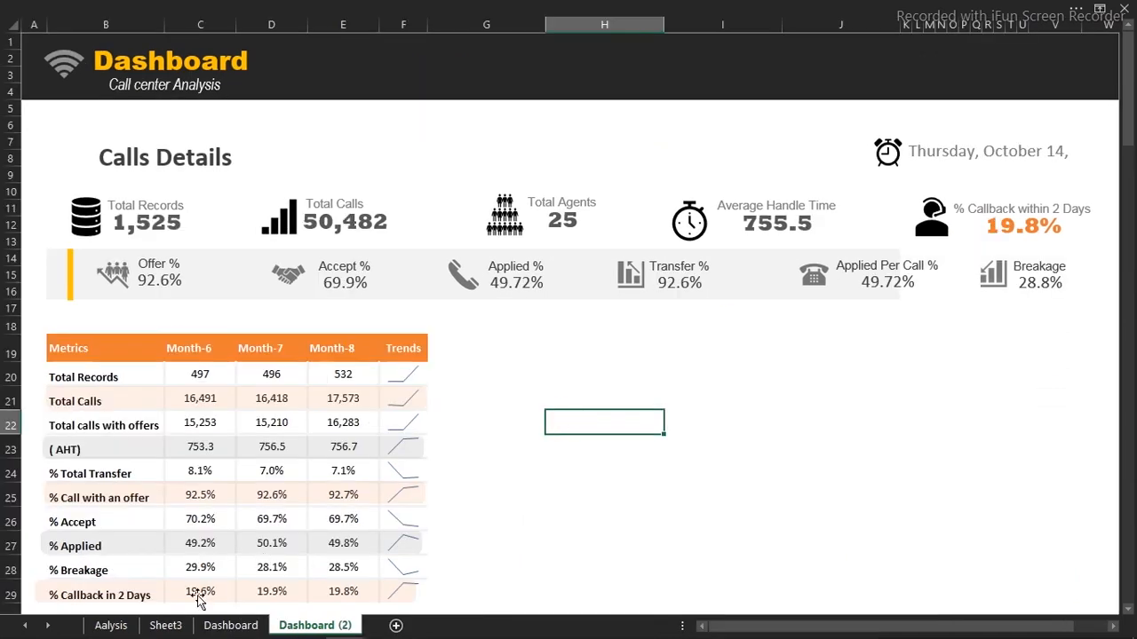
{"action": "left_click", "coordinate": [111, 625]}
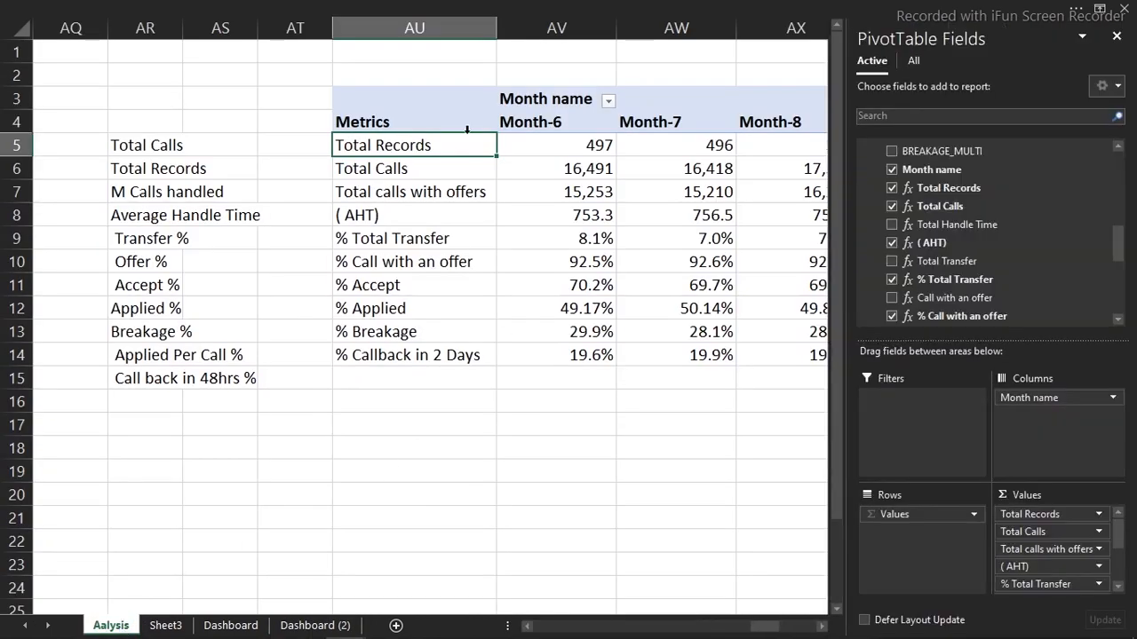
Copy the pivot table's metrics and months range and paste it at BA3
{"action": "left_click_drag", "start_coordinate": [376, 109], "coordinate": [693, 194]}
{"action": "left_click_drag", "start_coordinate": [801, 250], "coordinate": [636, 359]}
{"action": "key", "text": "ctrl+c"}
{"action": "left_click", "coordinate": [799, 92]}
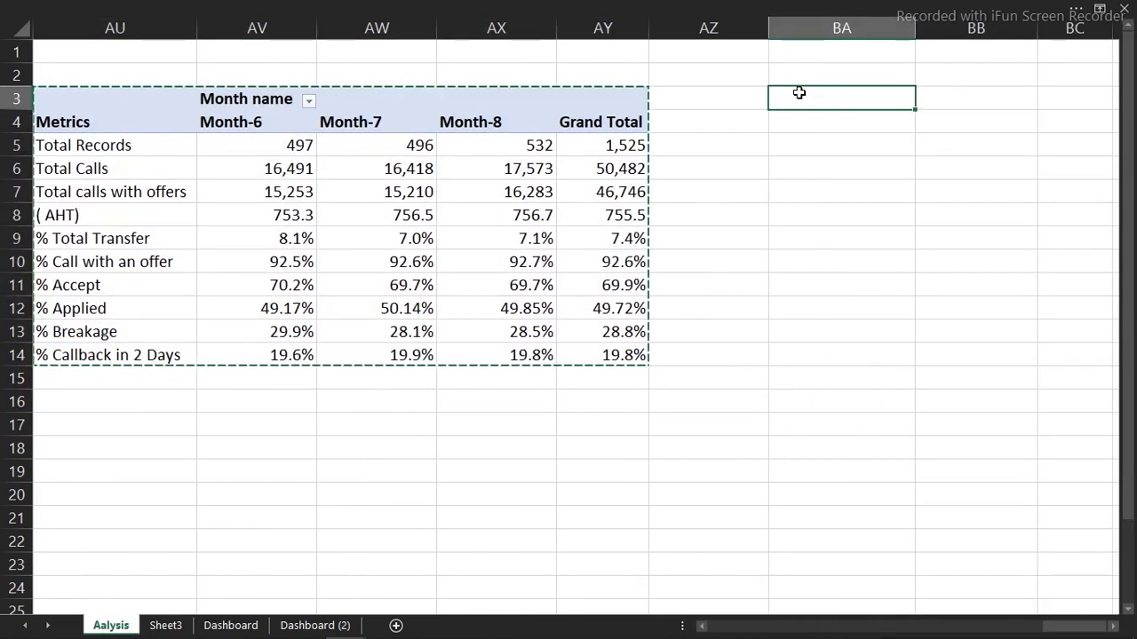
{"action": "key", "text": "ctrl+v"}
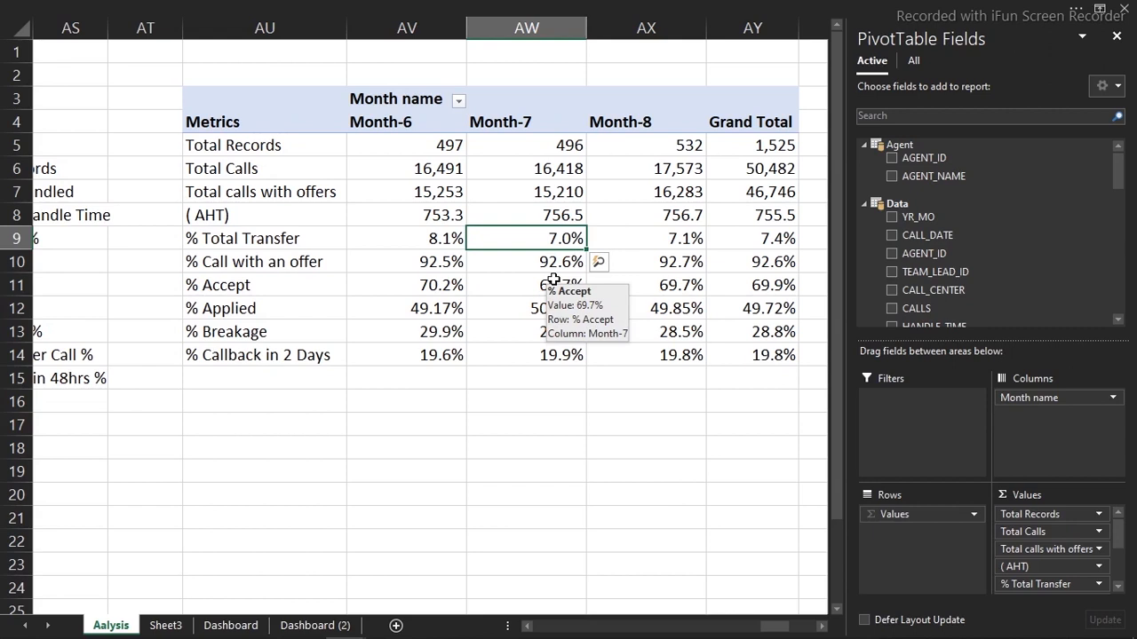
Review the Dashboard sheets and the Calls Handled definition on Sheet3
{"action": "left_click", "coordinate": [622, 4]}
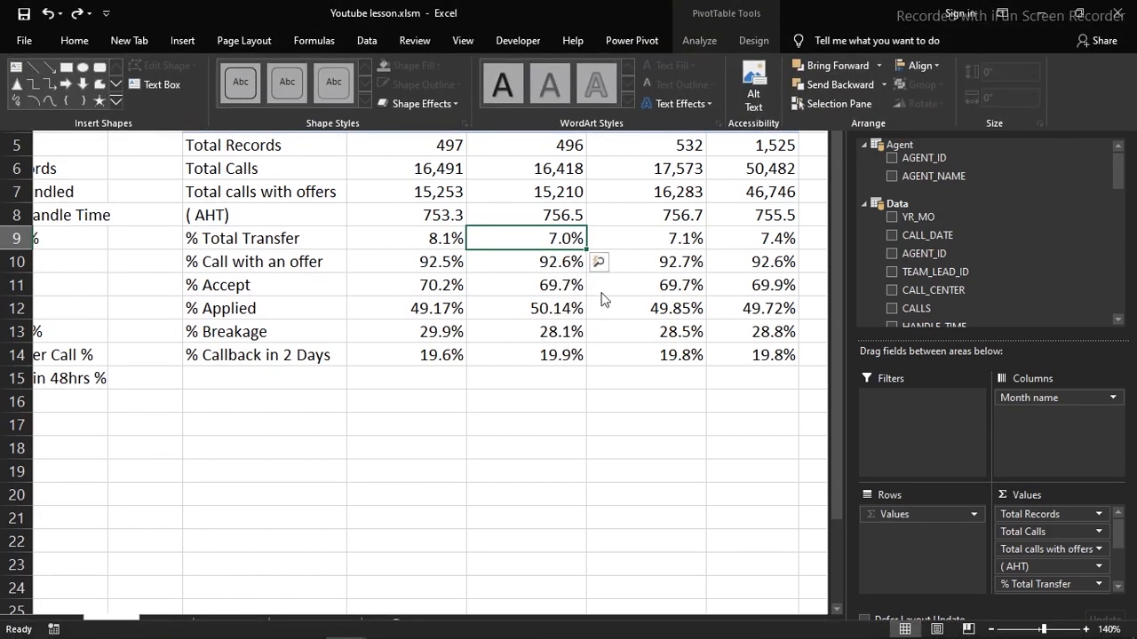
{"action": "left_click", "coordinate": [601, 299]}
{"action": "left_click", "coordinate": [165, 625]}
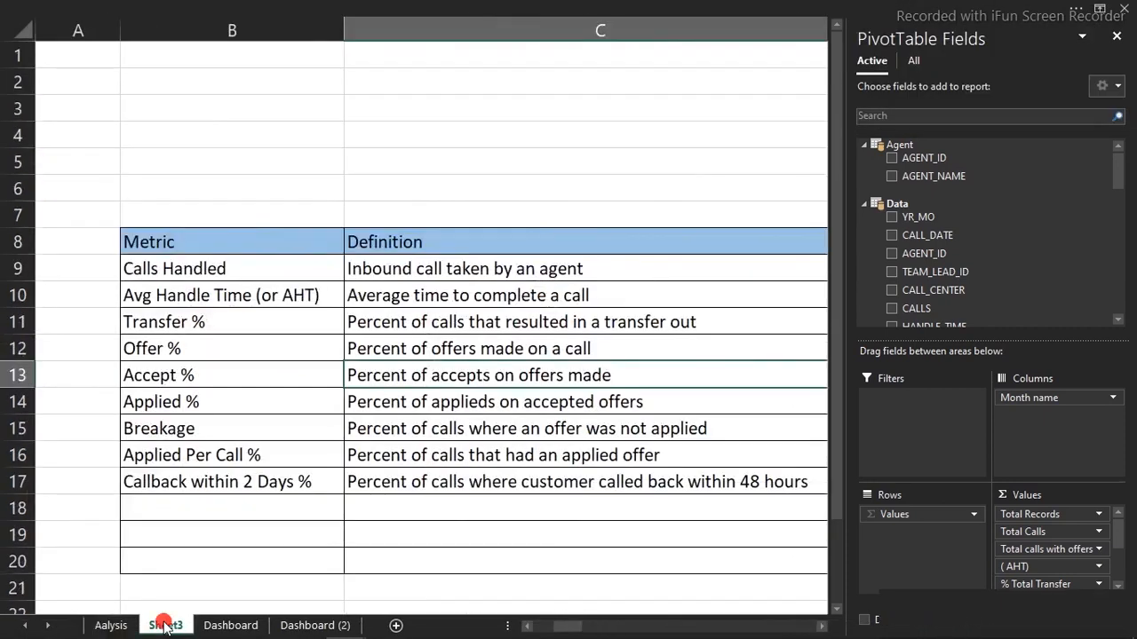
{"action": "left_click", "coordinate": [229, 625]}
{"action": "left_click", "coordinate": [311, 626]}
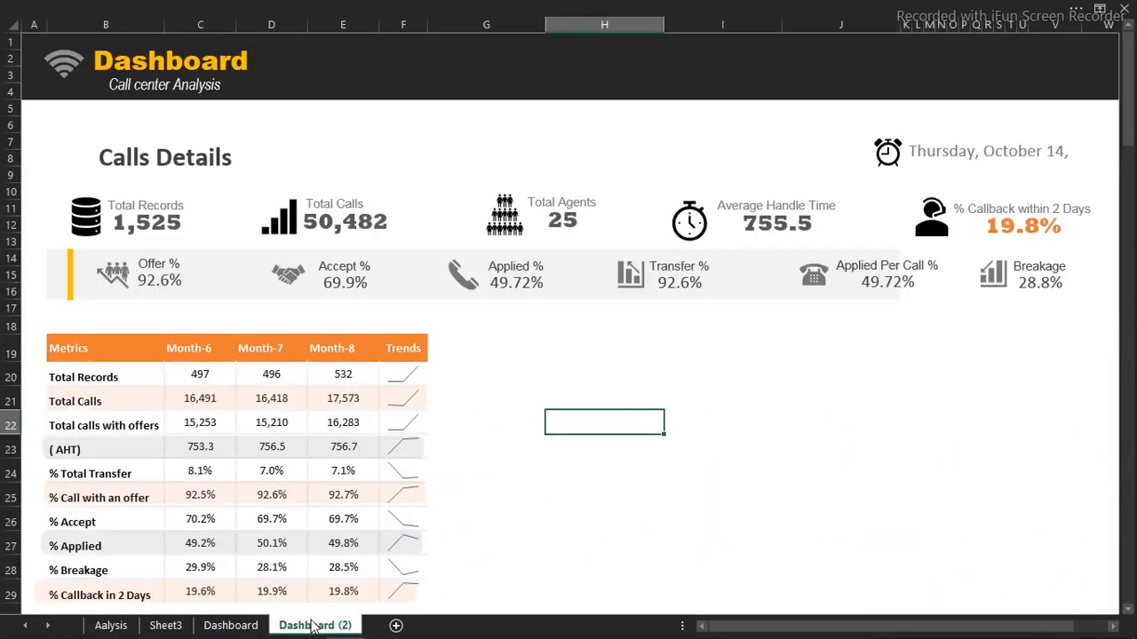
{"action": "left_click", "coordinate": [165, 625]}
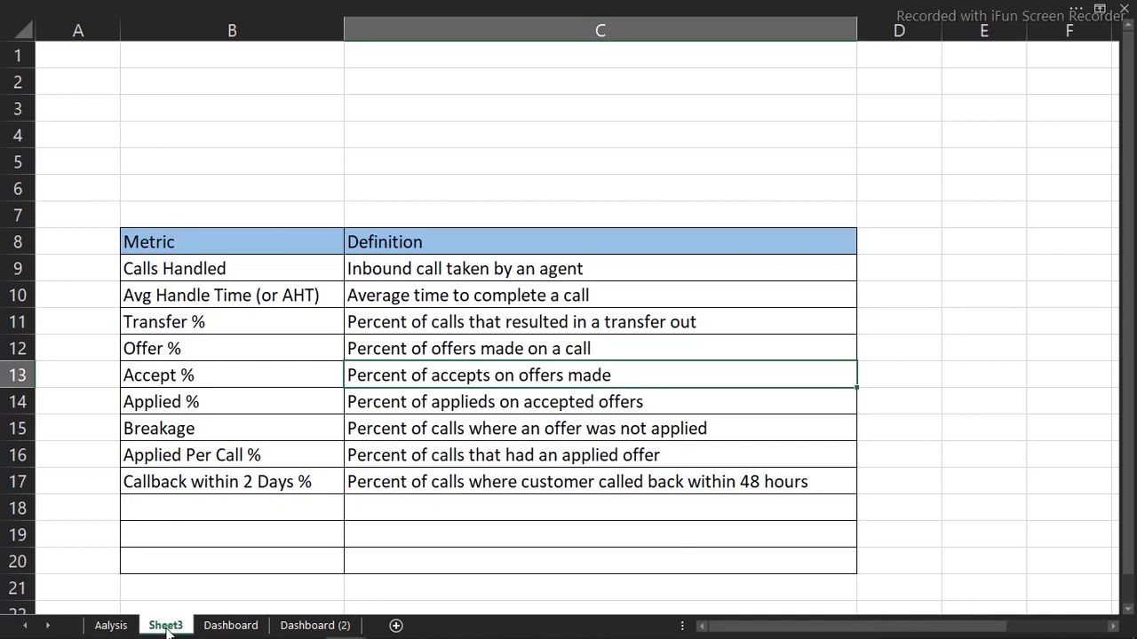
{"action": "left_click", "coordinate": [349, 266]}
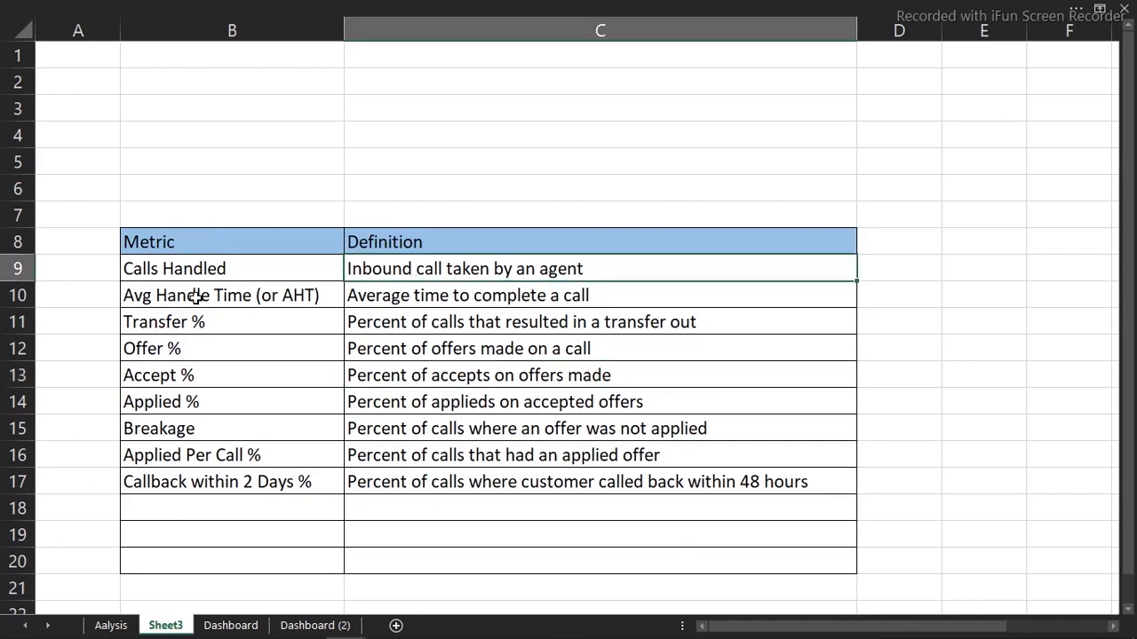
{"action": "left_click", "coordinate": [200, 271]}
Return to the Aalysis pivot and select the whole Month-6 column
{"action": "left_click", "coordinate": [111, 625]}
{"action": "left_click", "coordinate": [431, 25]}
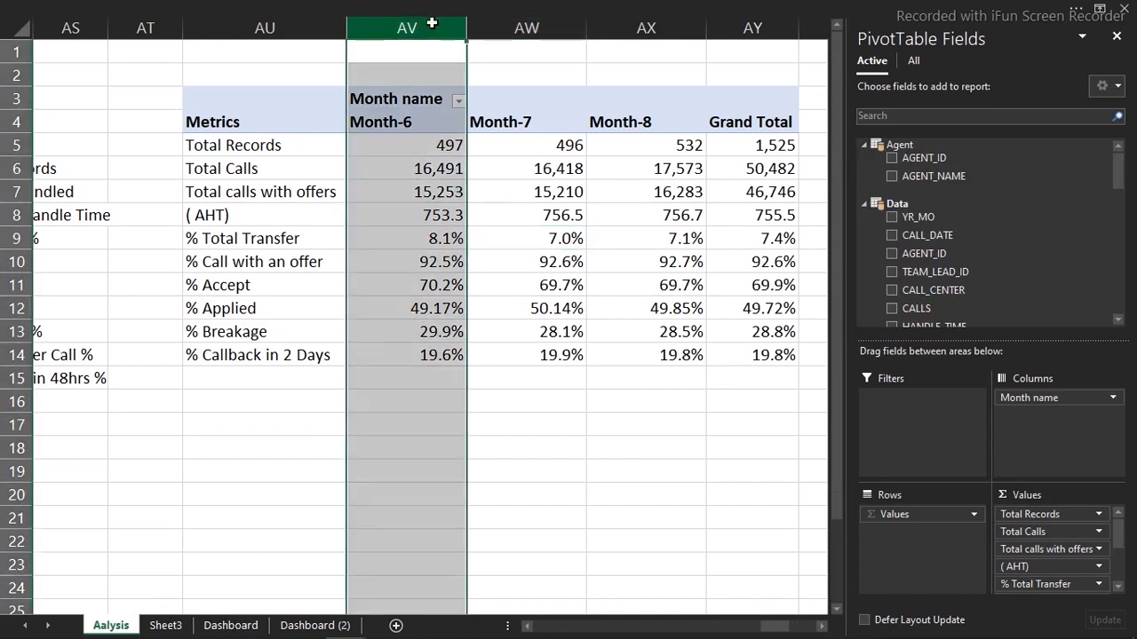
{"action": "left_click", "coordinate": [486, 7]}
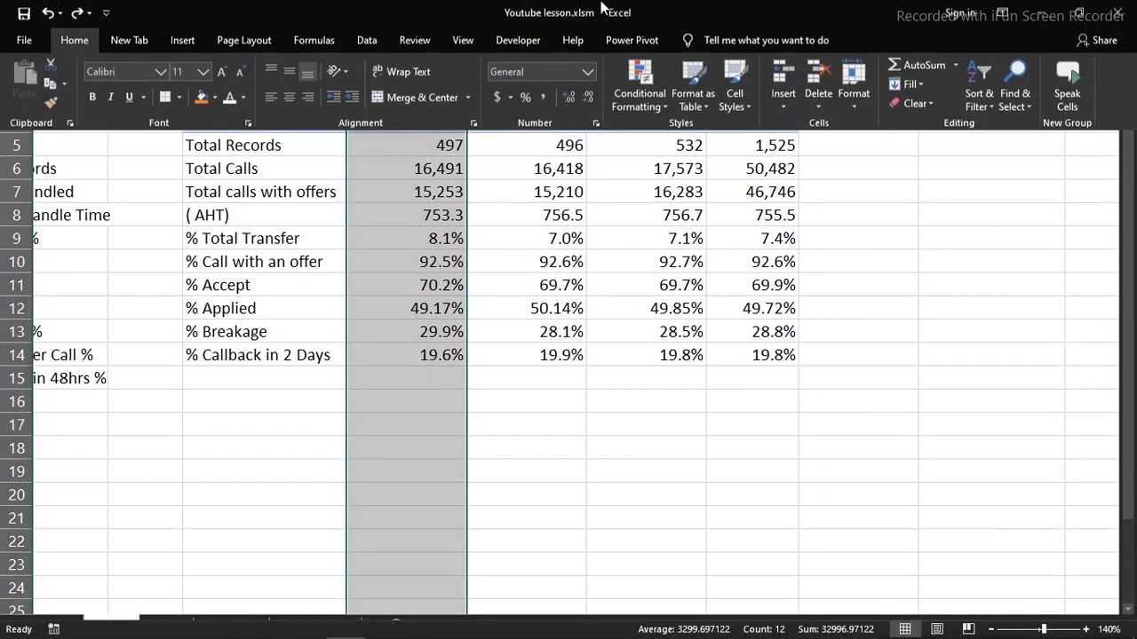
Open the Power Pivot data model and inspect the Data table's rows and CALL_CENTER column
{"action": "left_click", "coordinate": [632, 40]}
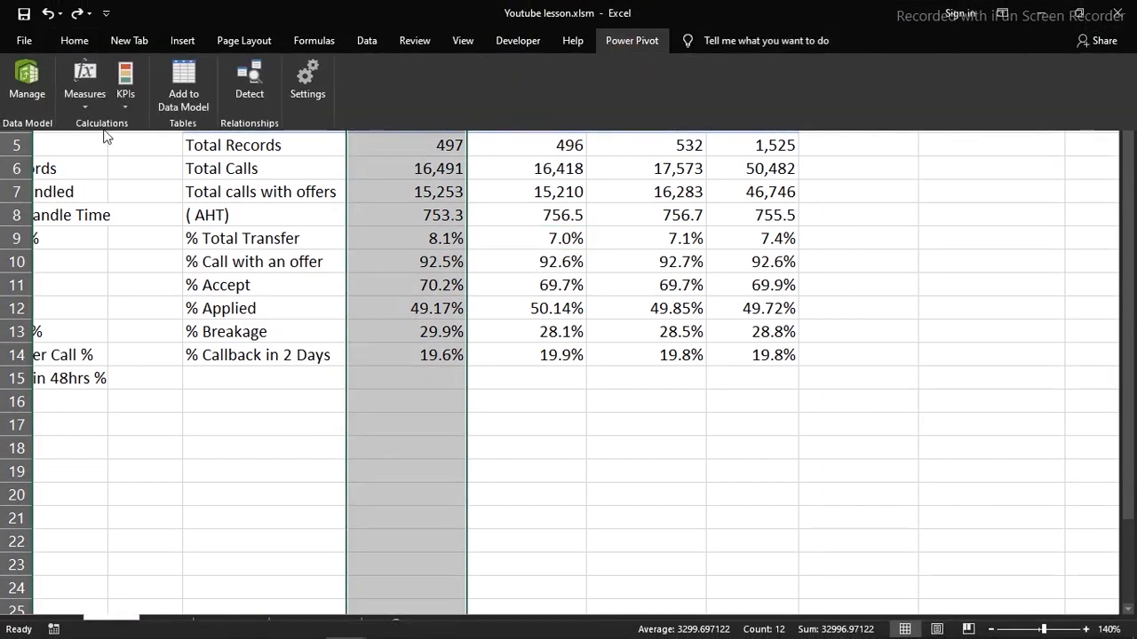
{"action": "left_click", "coordinate": [26, 85]}
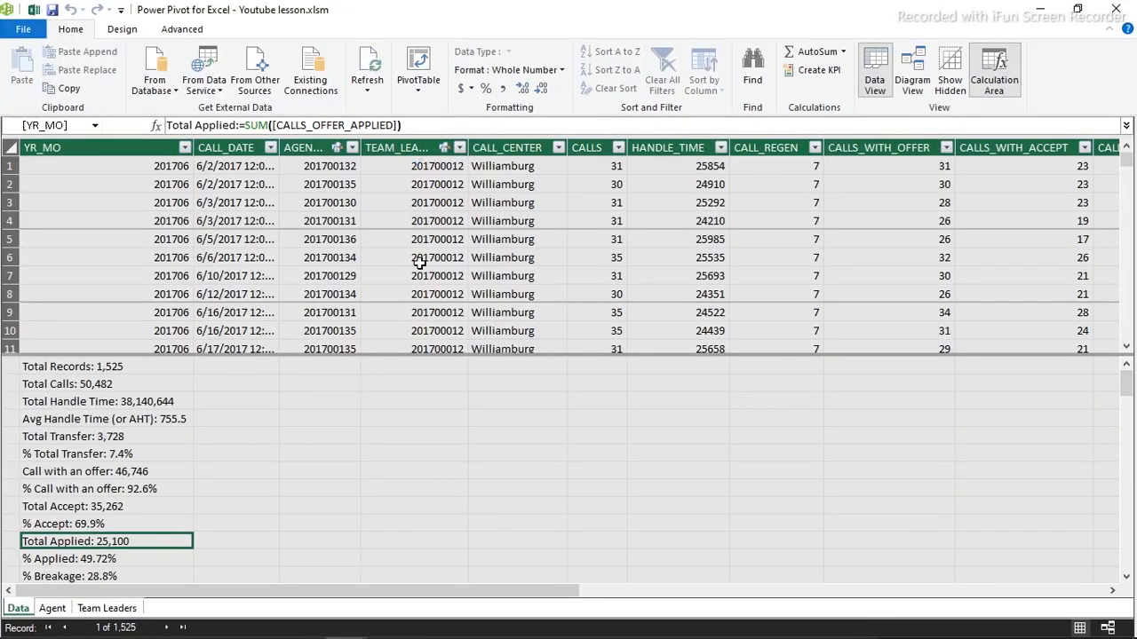
{"action": "left_click", "coordinate": [419, 260]}
{"action": "left_click_drag", "start_coordinate": [434, 355], "coordinate": [400, 563]}
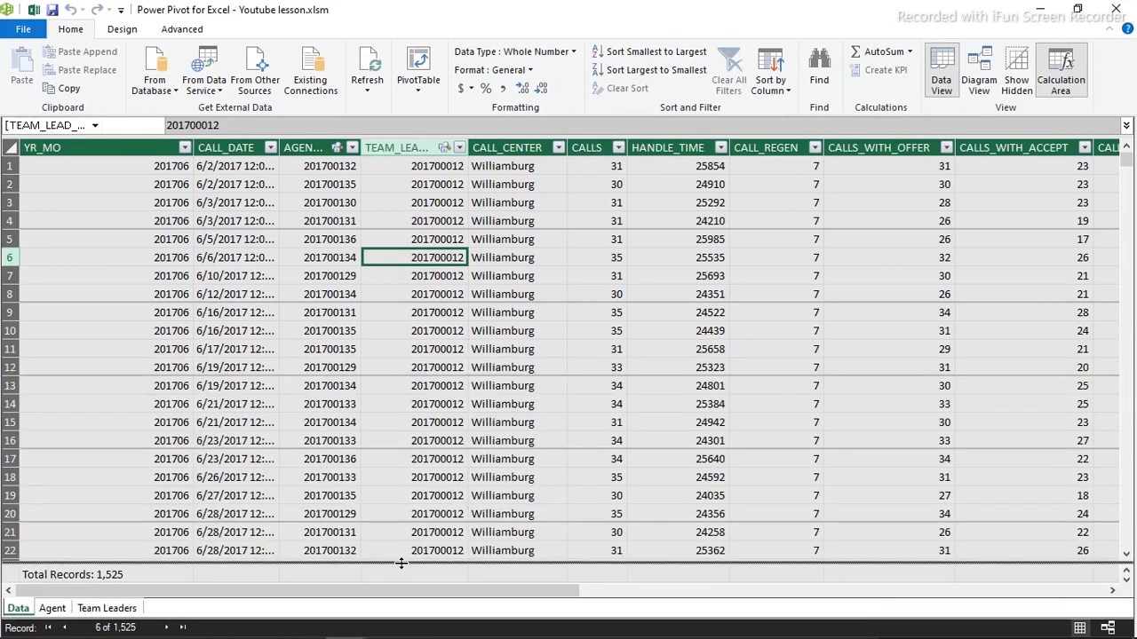
{"action": "left_click", "coordinate": [511, 195]}
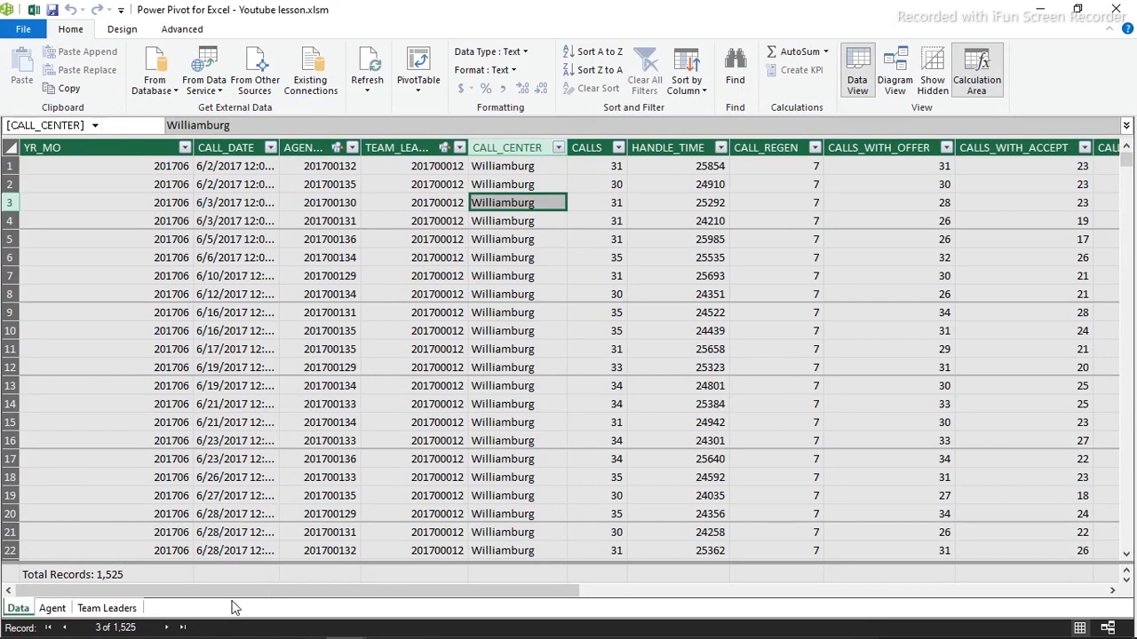
View the Agent and Team Leaders tables, then switch to Diagram View
{"action": "left_click", "coordinate": [51, 609]}
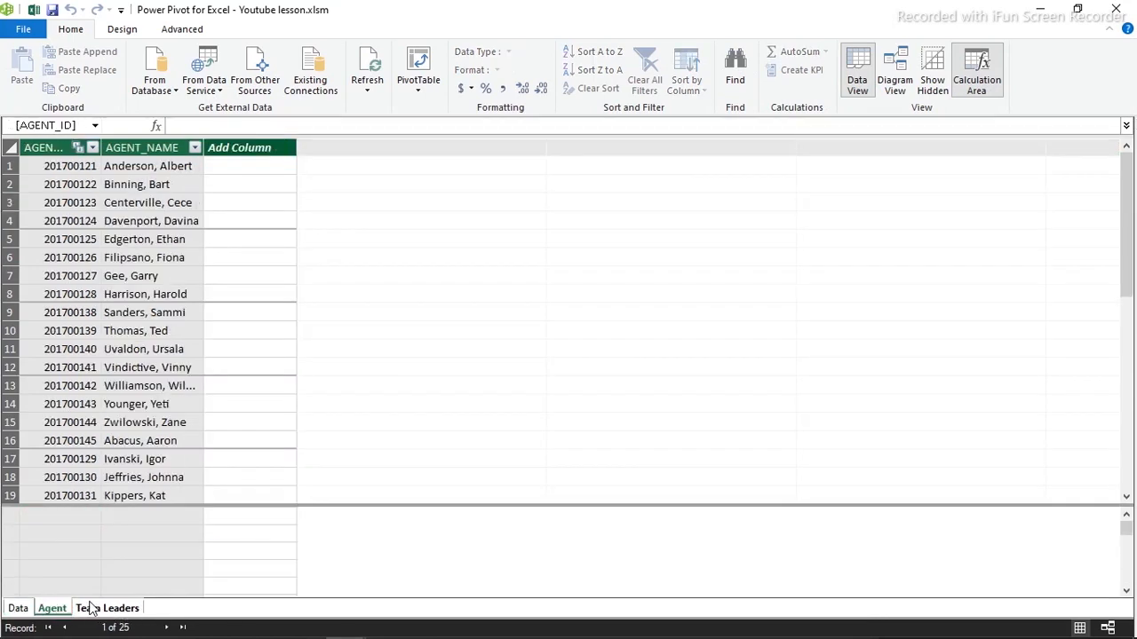
{"action": "left_click", "coordinate": [98, 610]}
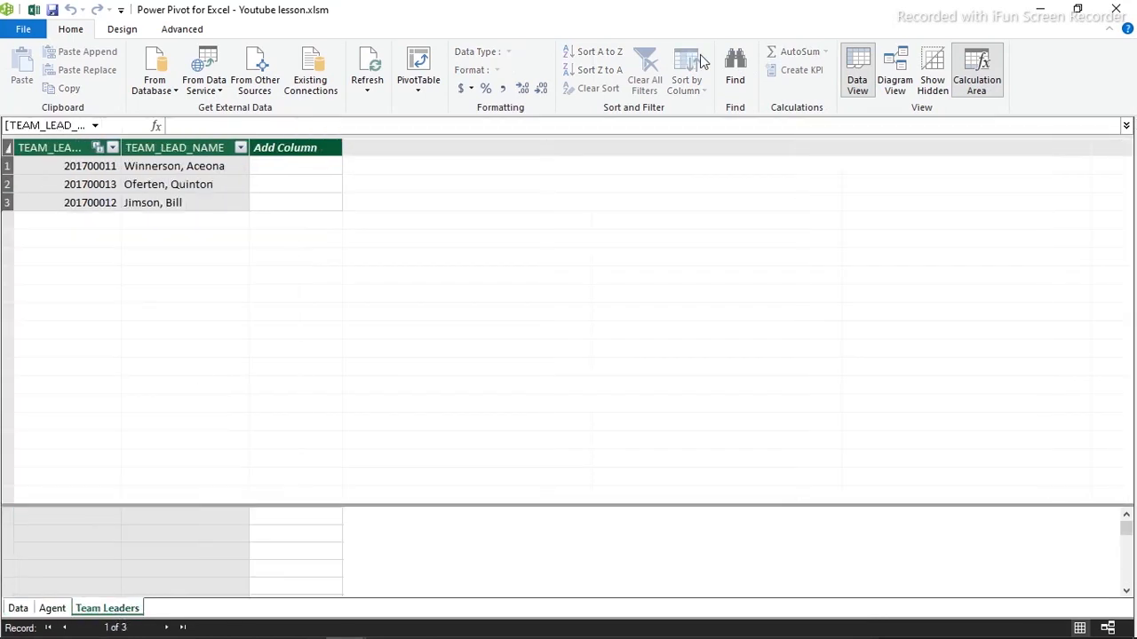
{"action": "left_click", "coordinate": [907, 59]}
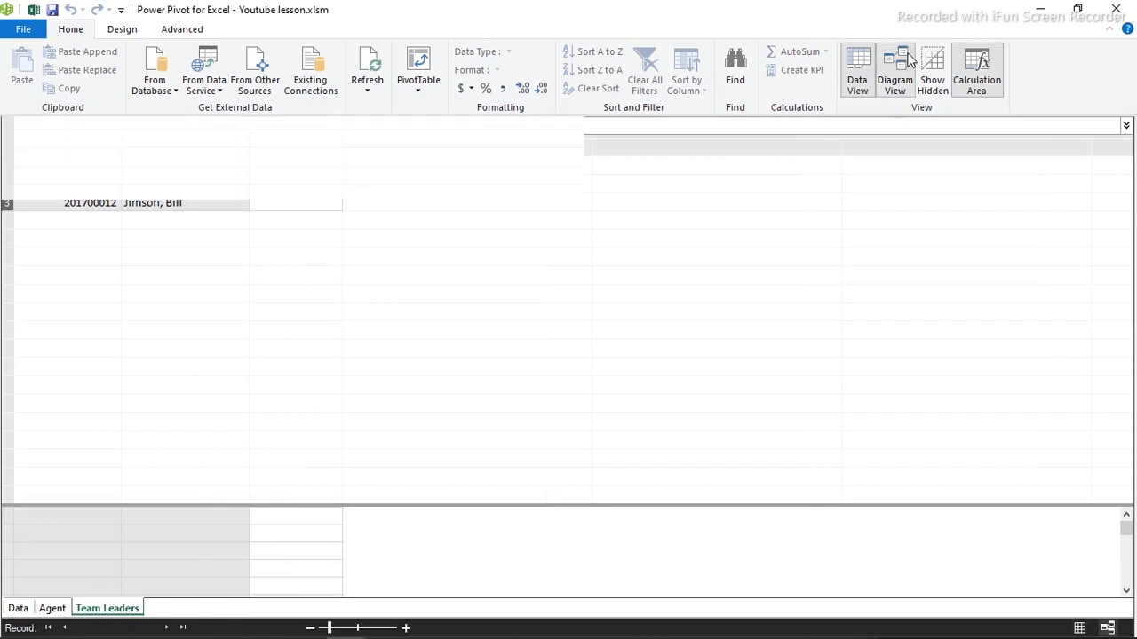
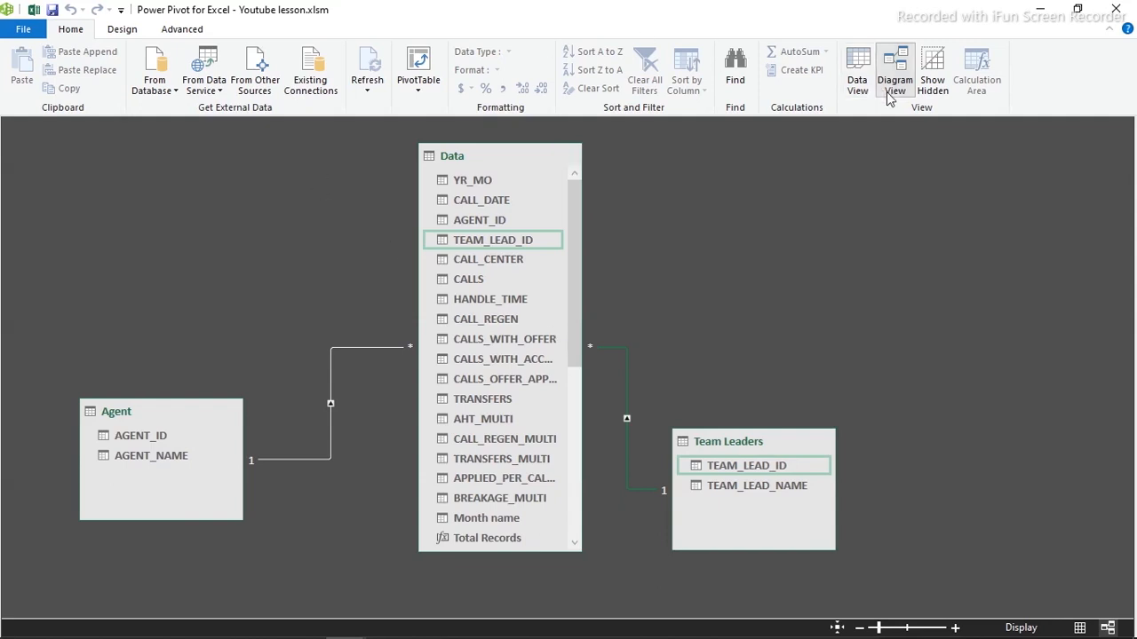
Switch Power Pivot to Data View and move the Team Leaders table to first position
{"action": "left_click", "coordinate": [858, 71]}
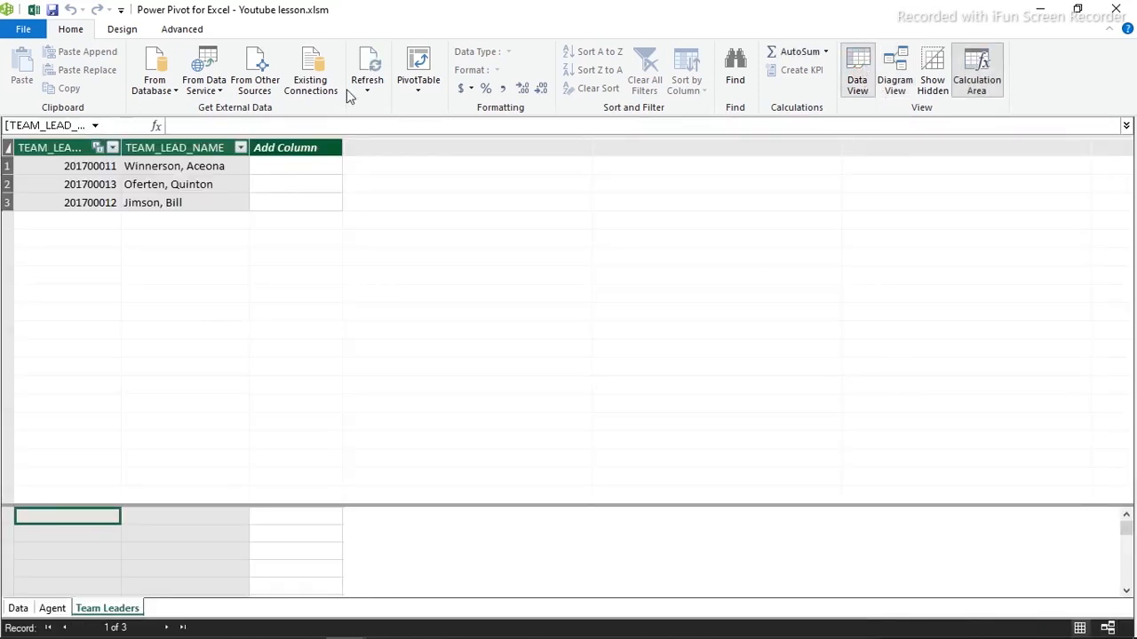
{"action": "left_click", "coordinate": [418, 92]}
{"action": "left_click", "coordinate": [420, 93]}
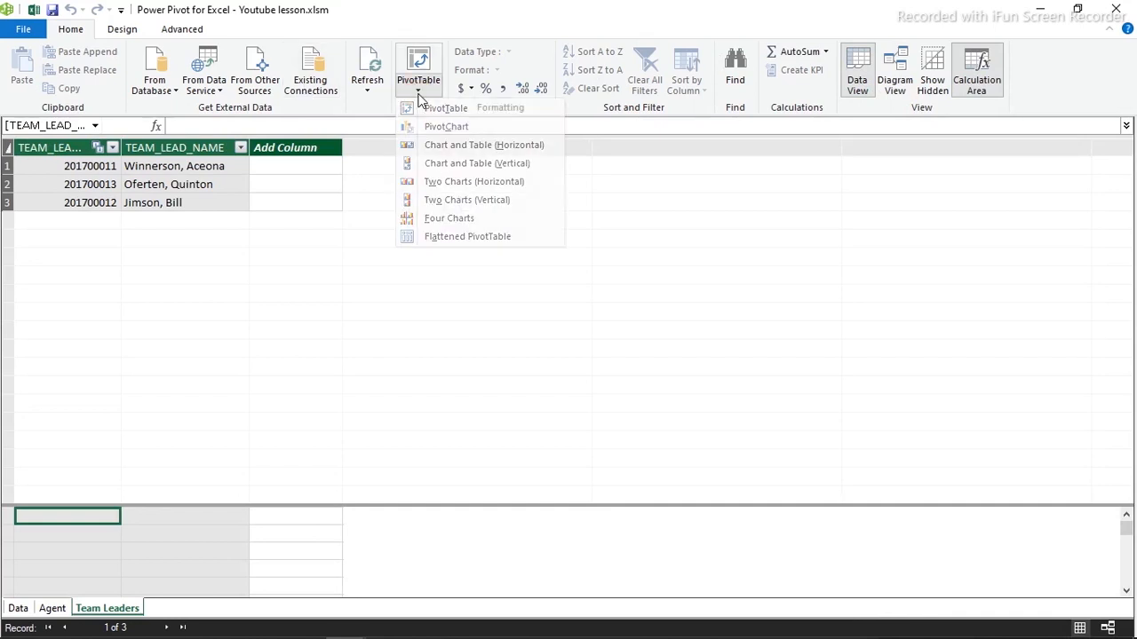
{"action": "left_click_drag", "start_coordinate": [107, 609], "coordinate": [25, 616]}
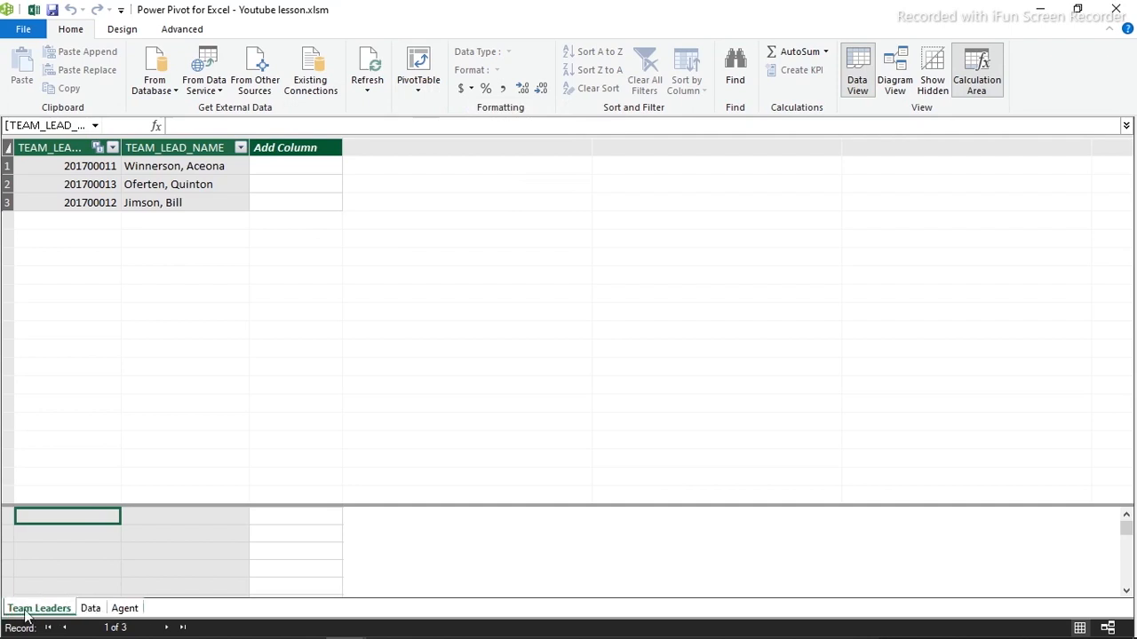
Open the Data table's rows and bring up the PivotTable layout list
{"action": "left_click", "coordinate": [92, 615]}
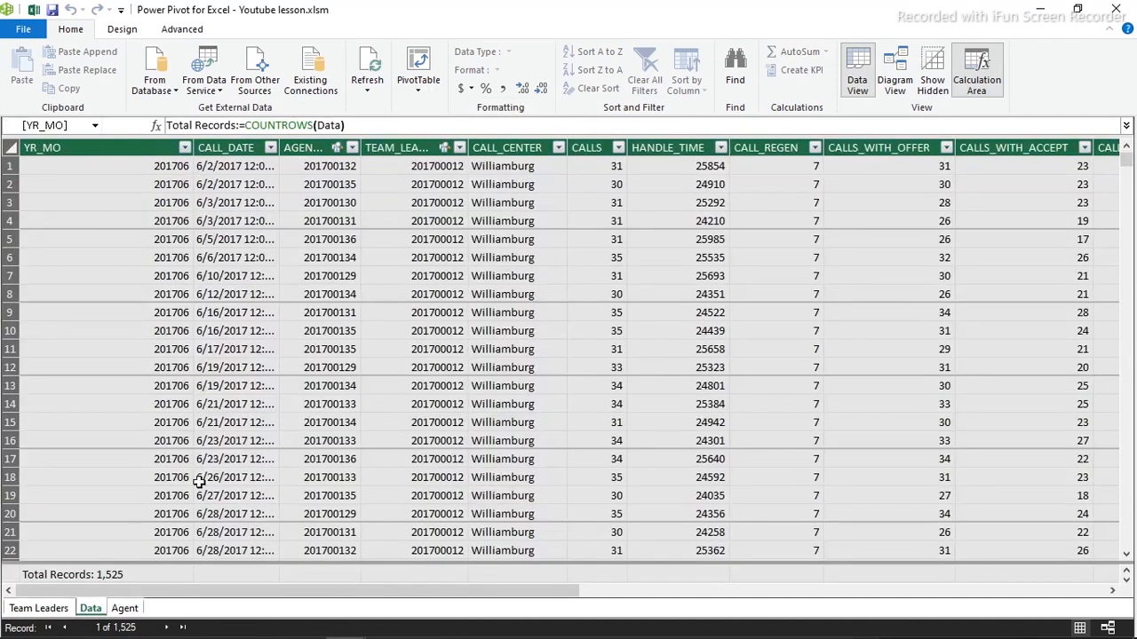
{"action": "left_click", "coordinate": [269, 335]}
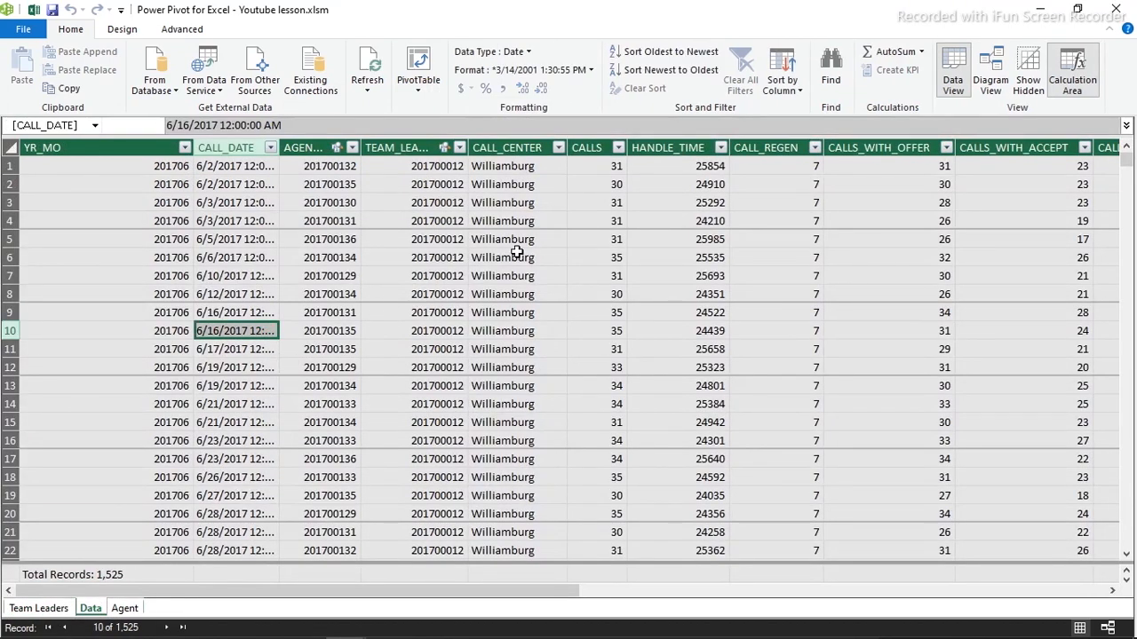
{"action": "left_click", "coordinate": [421, 94]}
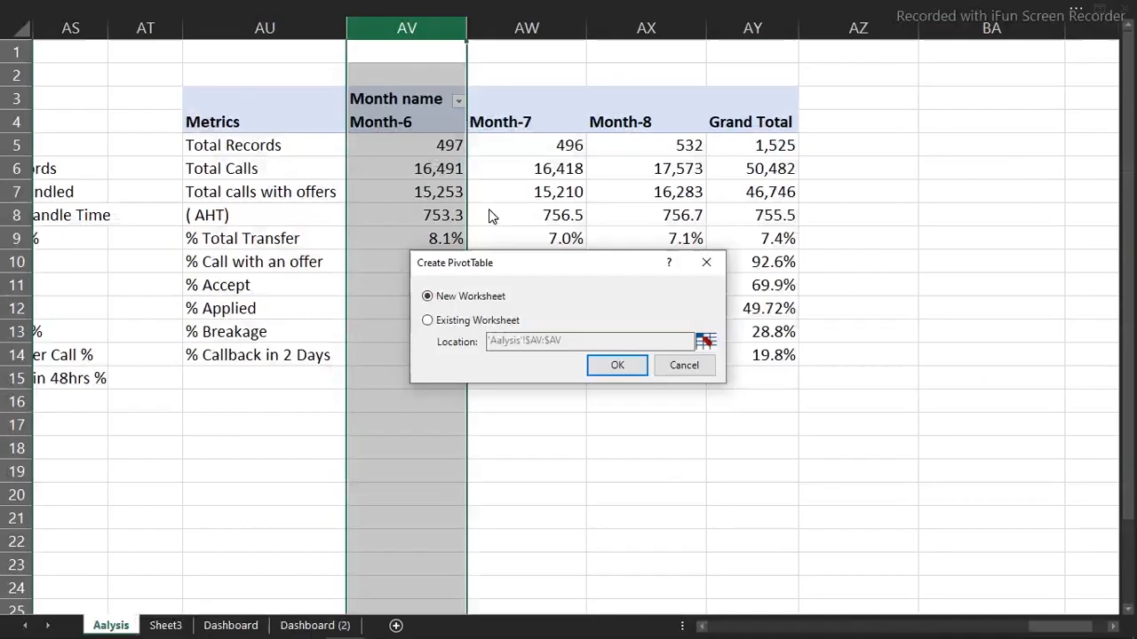
Try placing the PivotTable on the existing worksheet, clear the overlap error, and cancel
{"action": "left_click", "coordinate": [438, 323]}
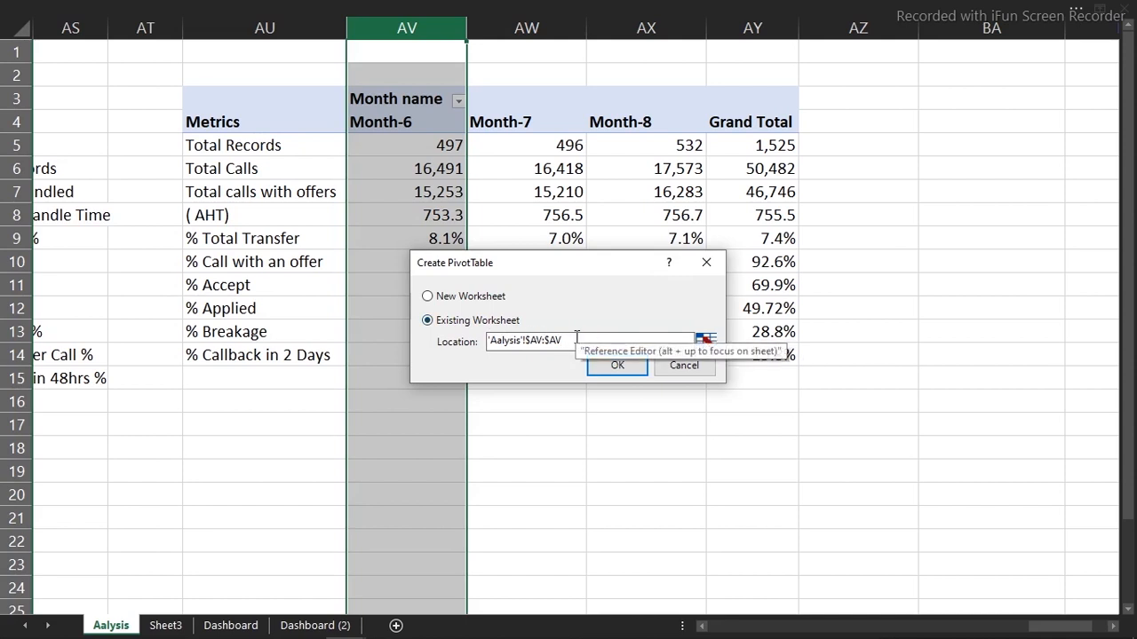
{"action": "left_click", "coordinate": [614, 368]}
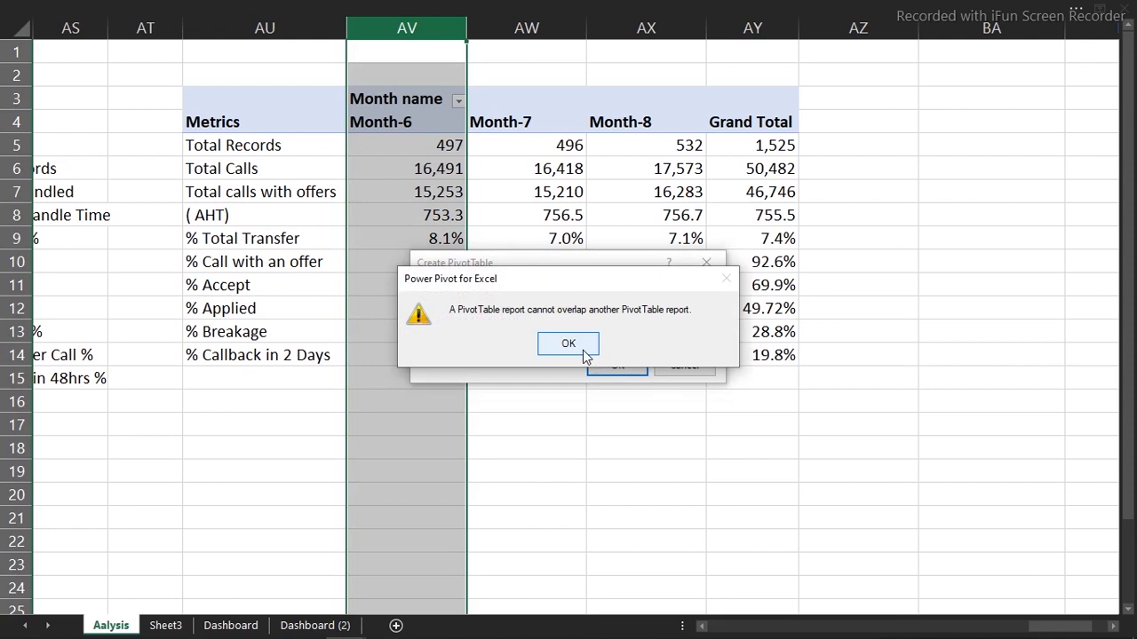
{"action": "left_click", "coordinate": [569, 347]}
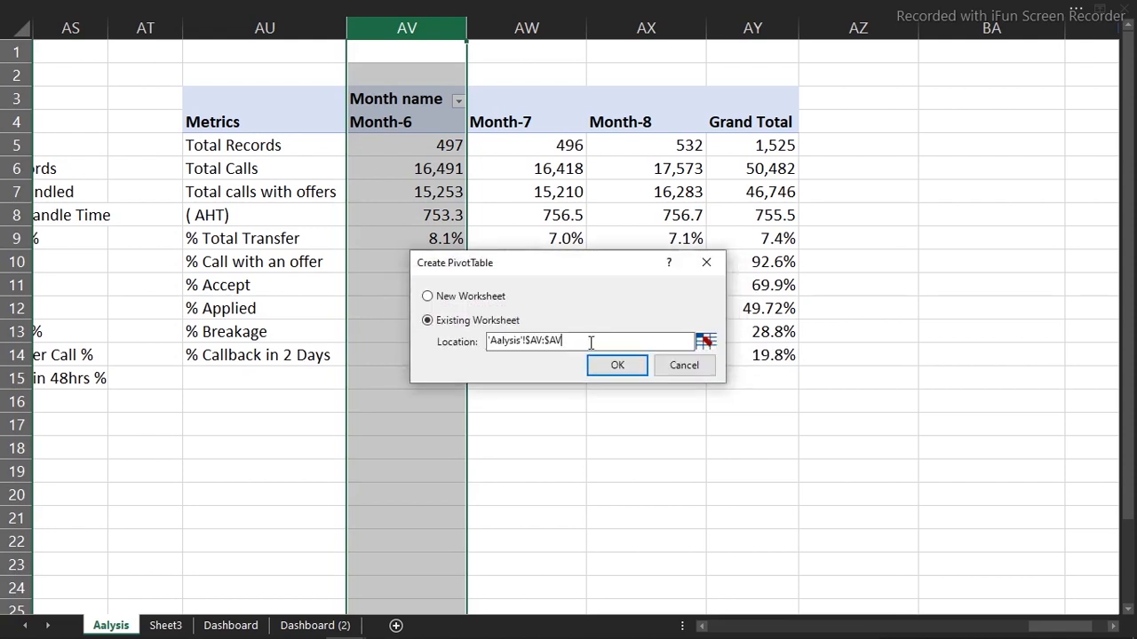
{"action": "left_click_drag", "start_coordinate": [591, 343], "coordinate": [452, 348]}
{"action": "key", "text": "BackSpace"}
{"action": "left_click", "coordinate": [964, 95]}
{"action": "left_click", "coordinate": [700, 368]}
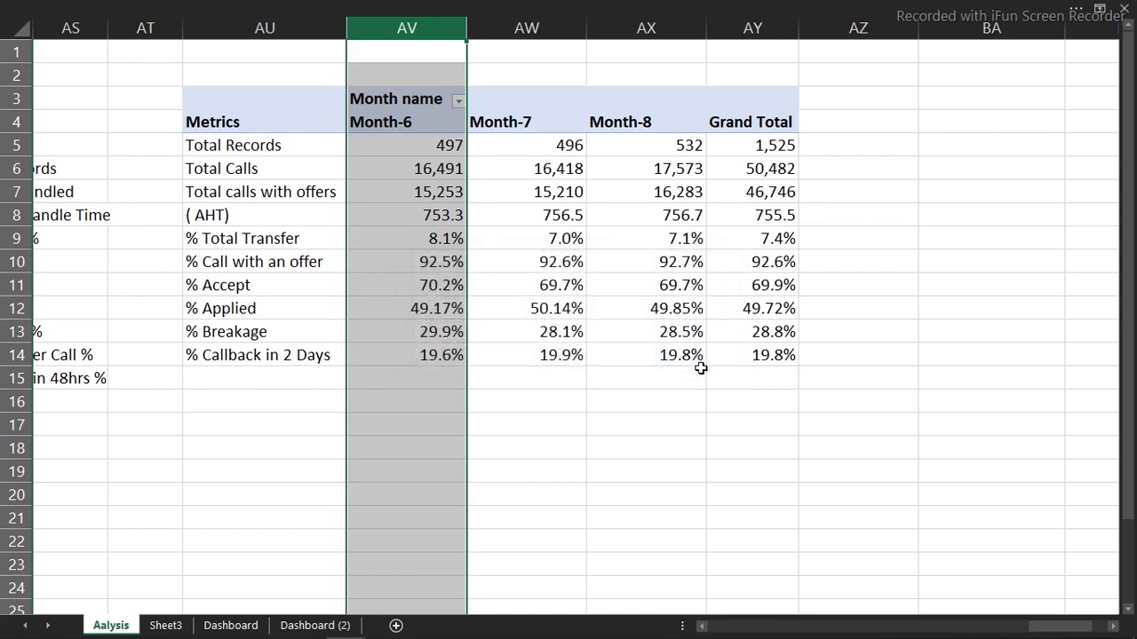
Select cell BA3 and return to the Power Pivot window
{"action": "left_click", "coordinate": [957, 102]}
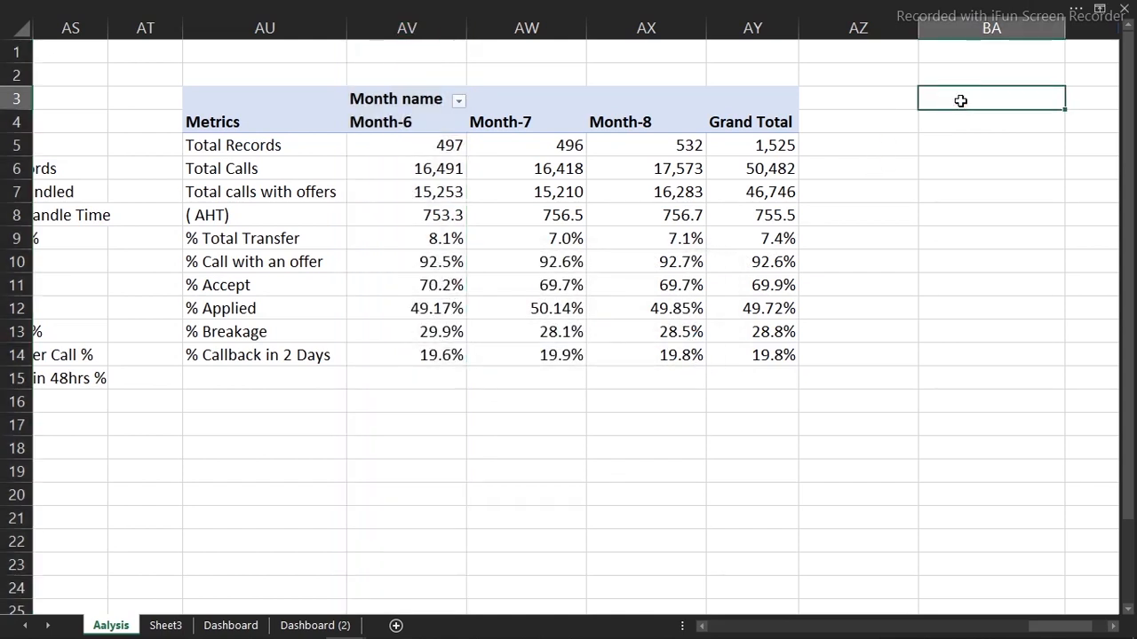
{"action": "mouse_move", "coordinate": [341, 621]}
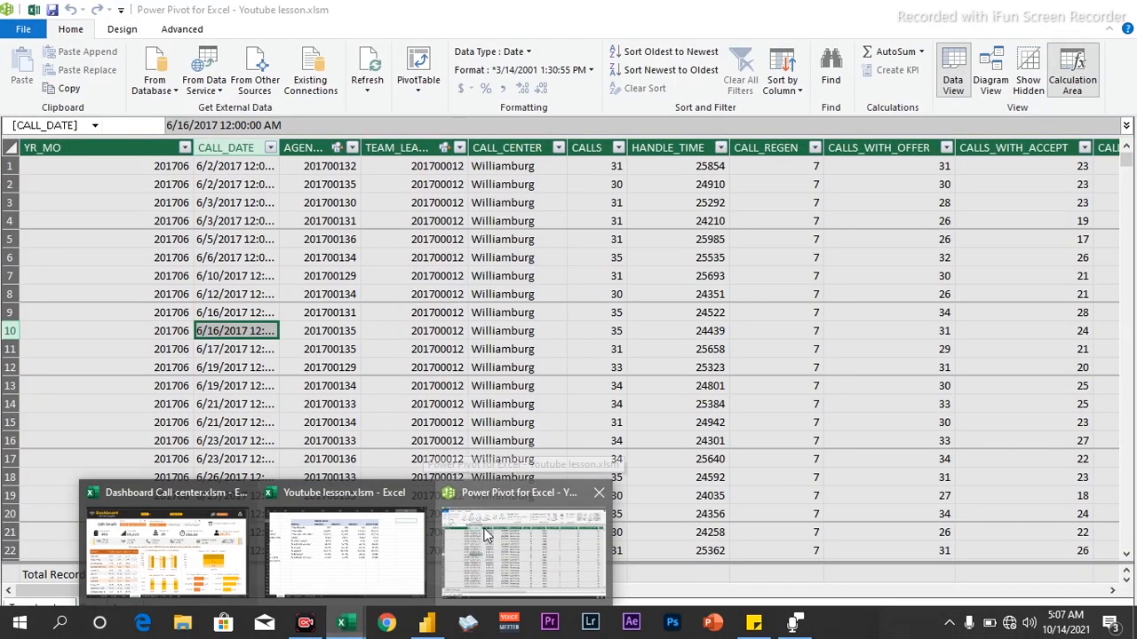
{"action": "left_click", "coordinate": [459, 534]}
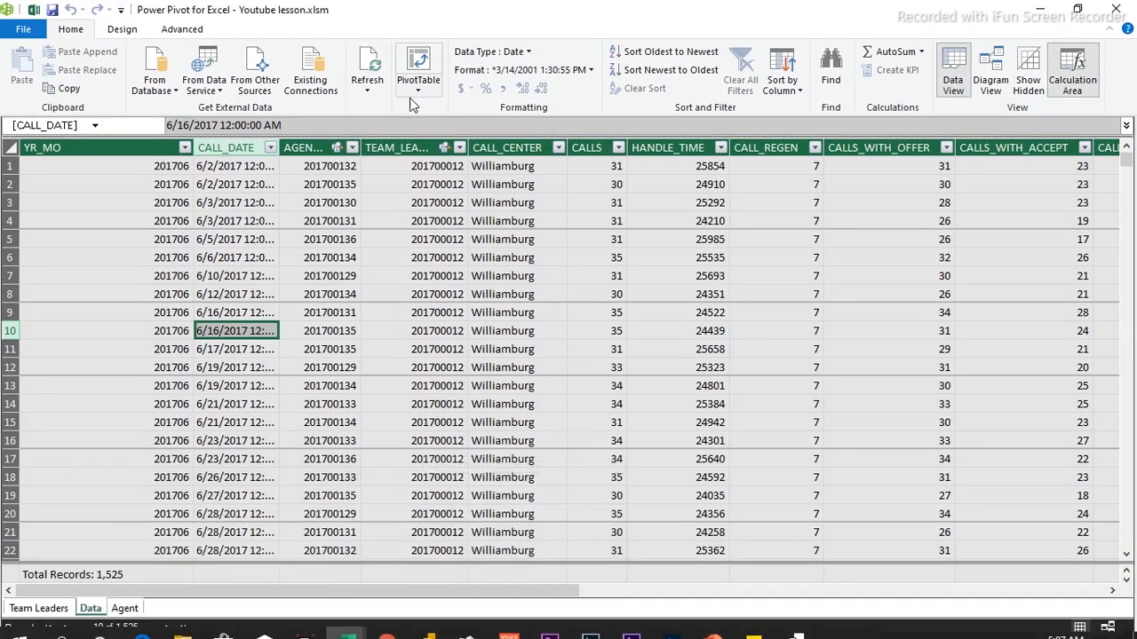
Create a data-model PivotTable on the existing worksheet at cell BA3
{"action": "left_click", "coordinate": [418, 84]}
{"action": "left_click", "coordinate": [435, 108]}
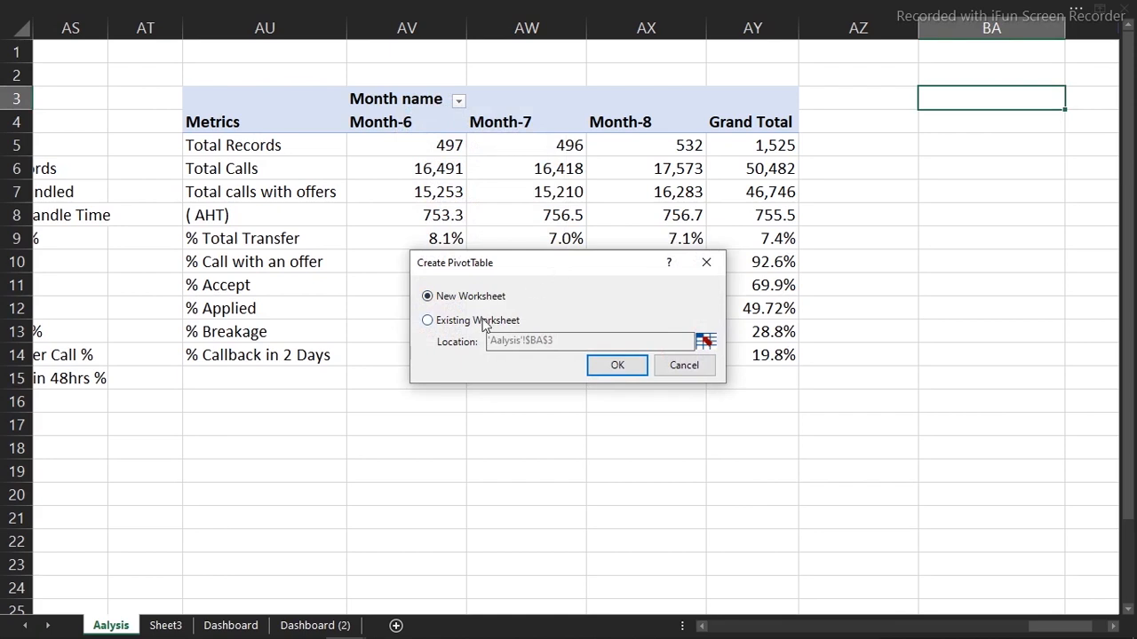
{"action": "left_click", "coordinate": [482, 321]}
{"action": "left_click", "coordinate": [618, 365]}
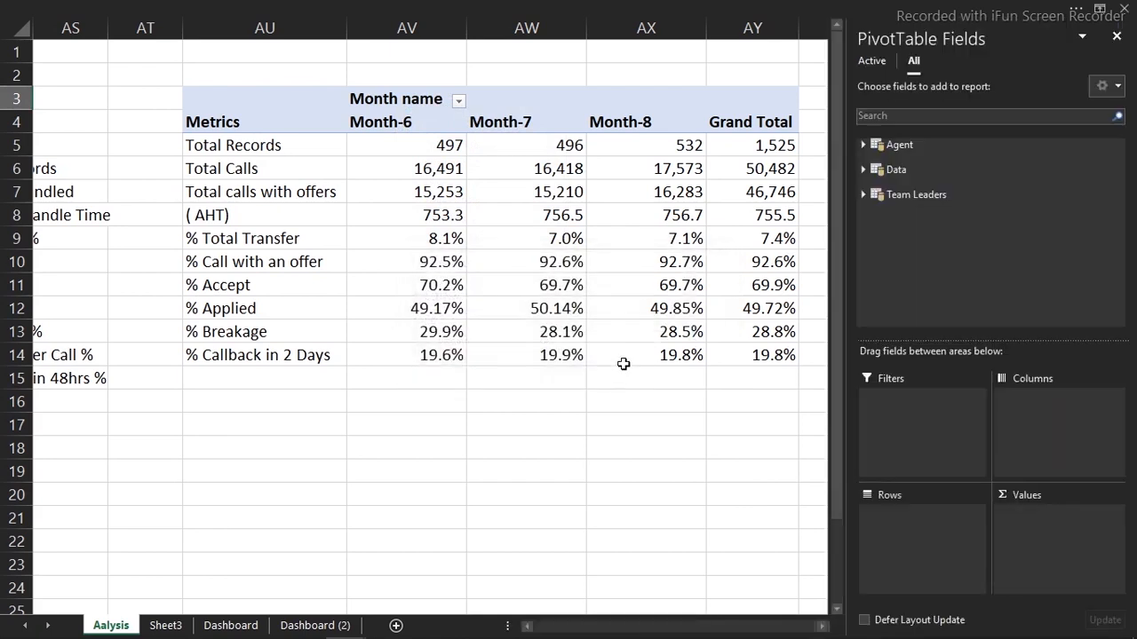
Expand the Data table's fields and drag Month name into Rows
{"action": "left_click_drag", "start_coordinate": [771, 627], "coordinate": [795, 627]}
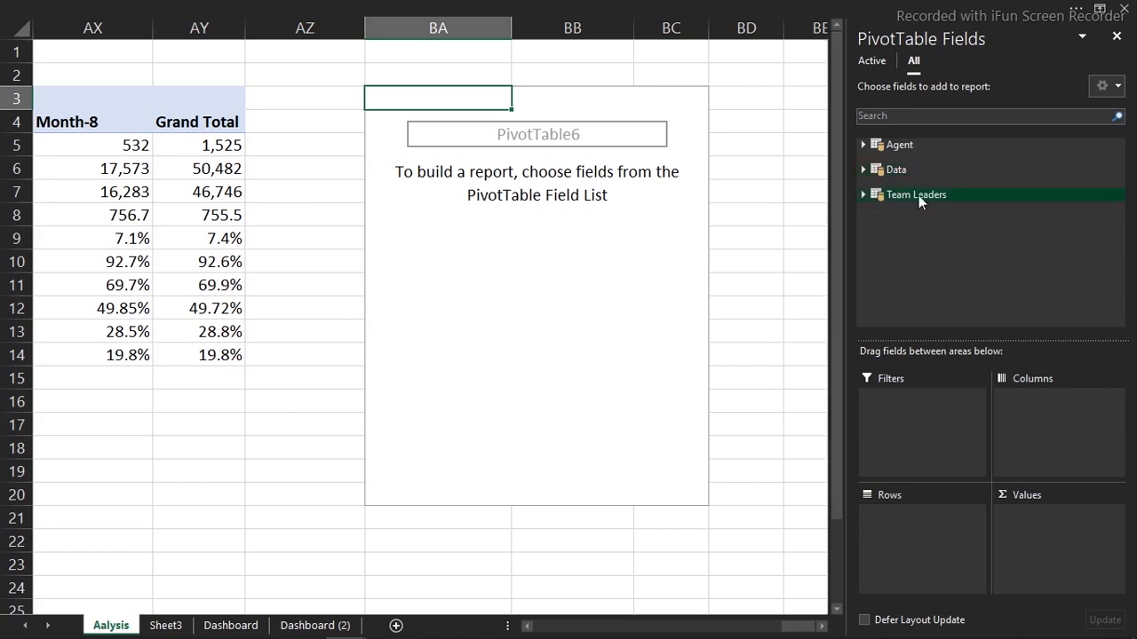
{"action": "left_click", "coordinate": [862, 195]}
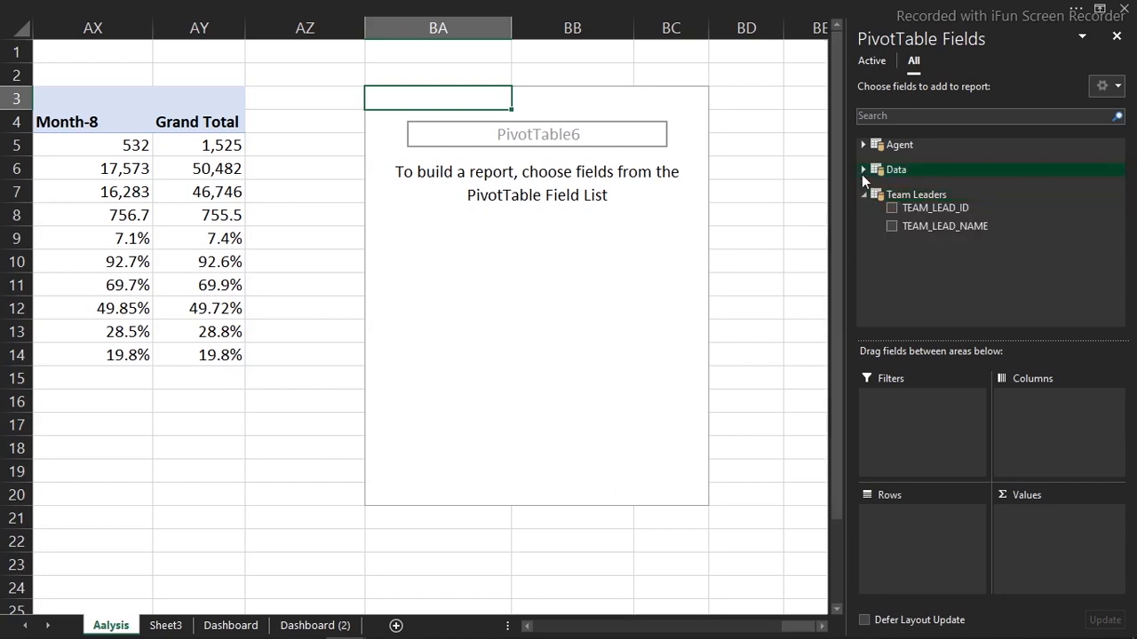
{"action": "left_click", "coordinate": [862, 172]}
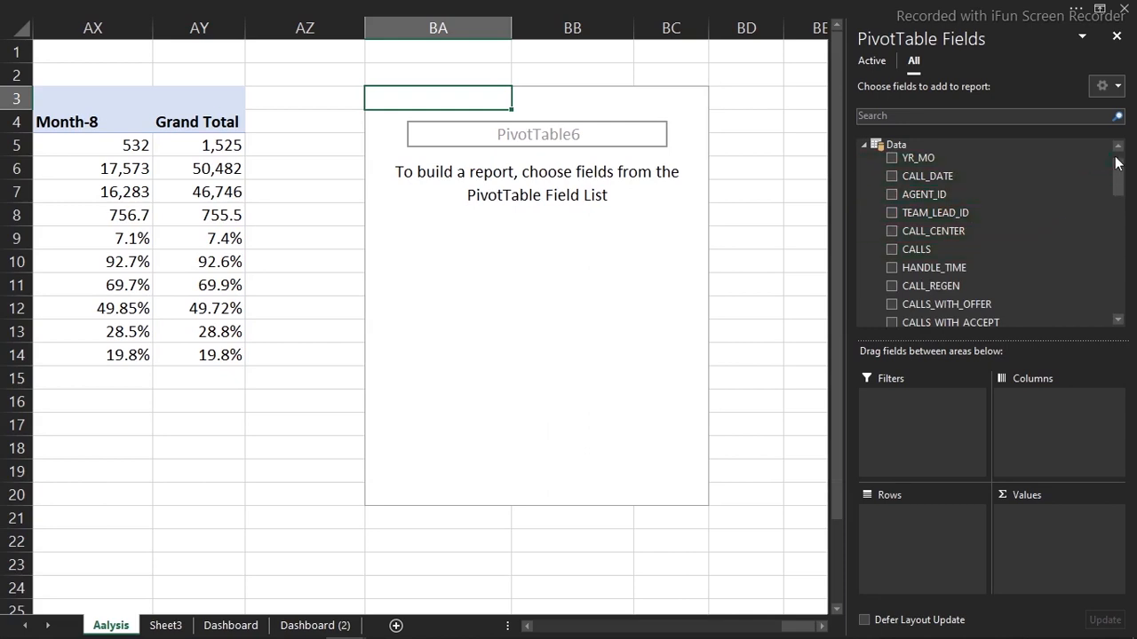
{"action": "left_click_drag", "start_coordinate": [1117, 162], "coordinate": [1118, 217]}
{"action": "left_click_drag", "start_coordinate": [943, 259], "coordinate": [928, 542]}
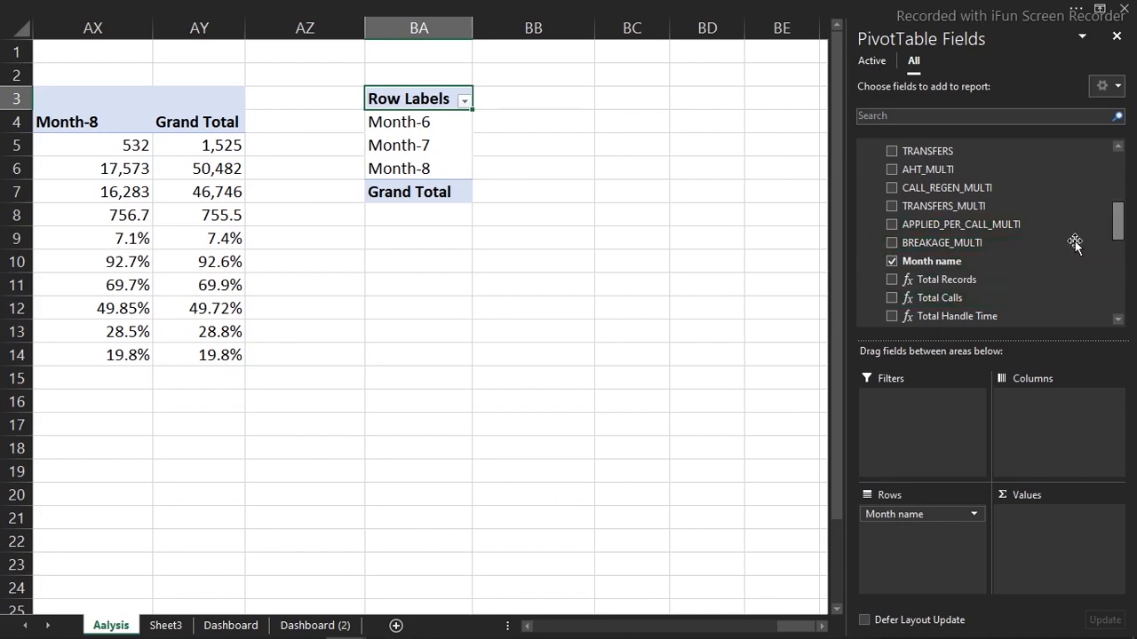
Add Total Calls, Total Accept and Call with an offer as values, dropping Total Handle Time
{"action": "left_click_drag", "start_coordinate": [1120, 221], "coordinate": [1121, 238]}
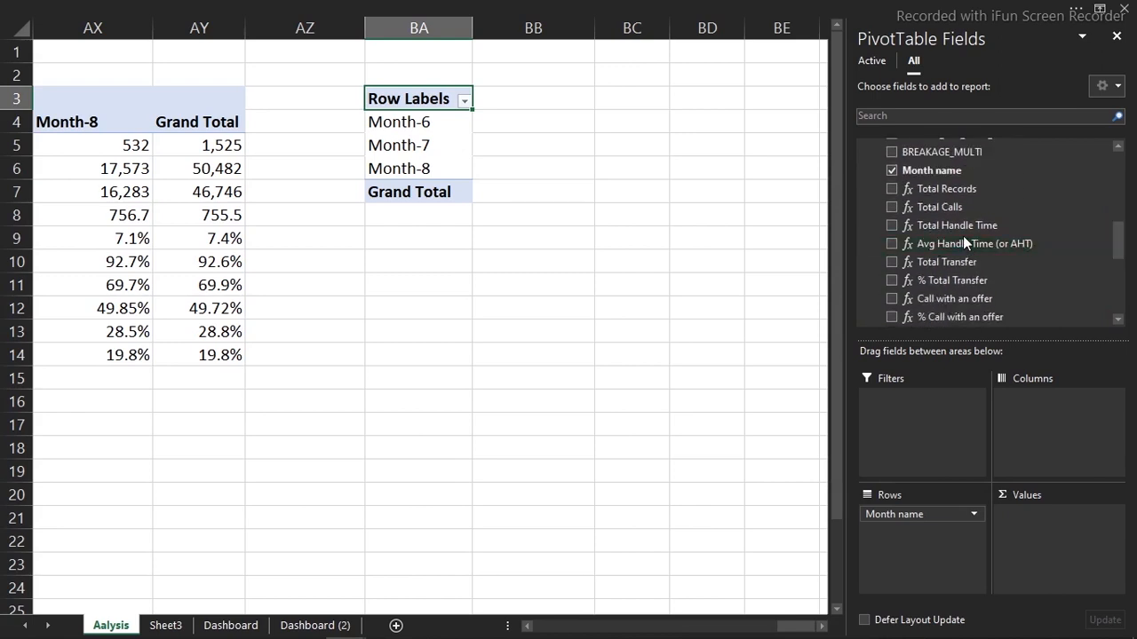
{"action": "left_click", "coordinate": [892, 225]}
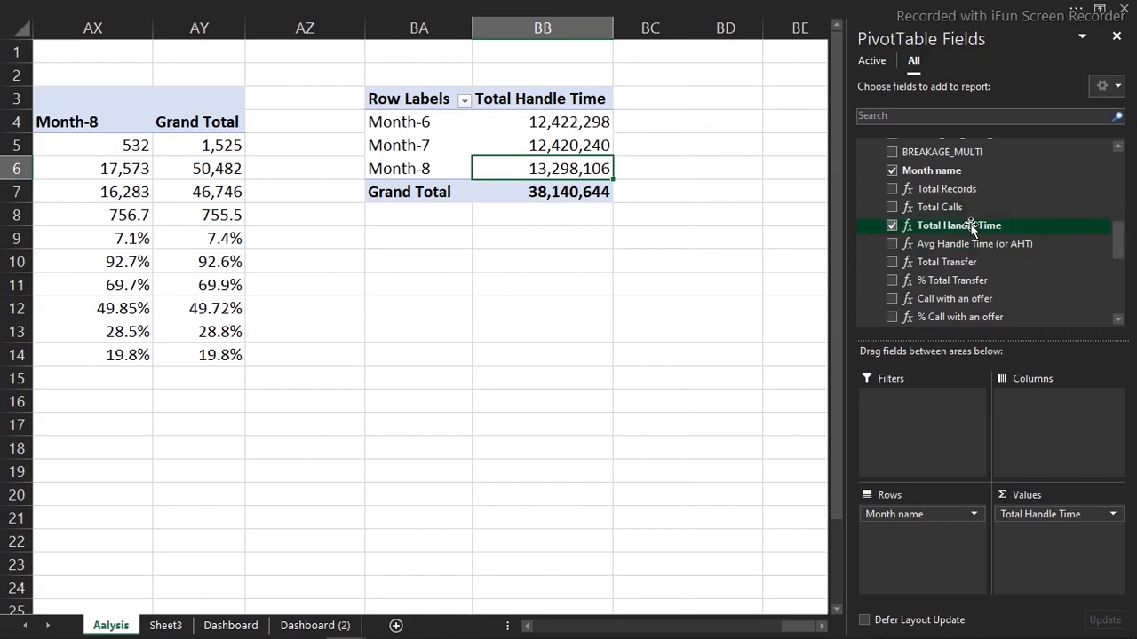
{"action": "left_click", "coordinate": [892, 226]}
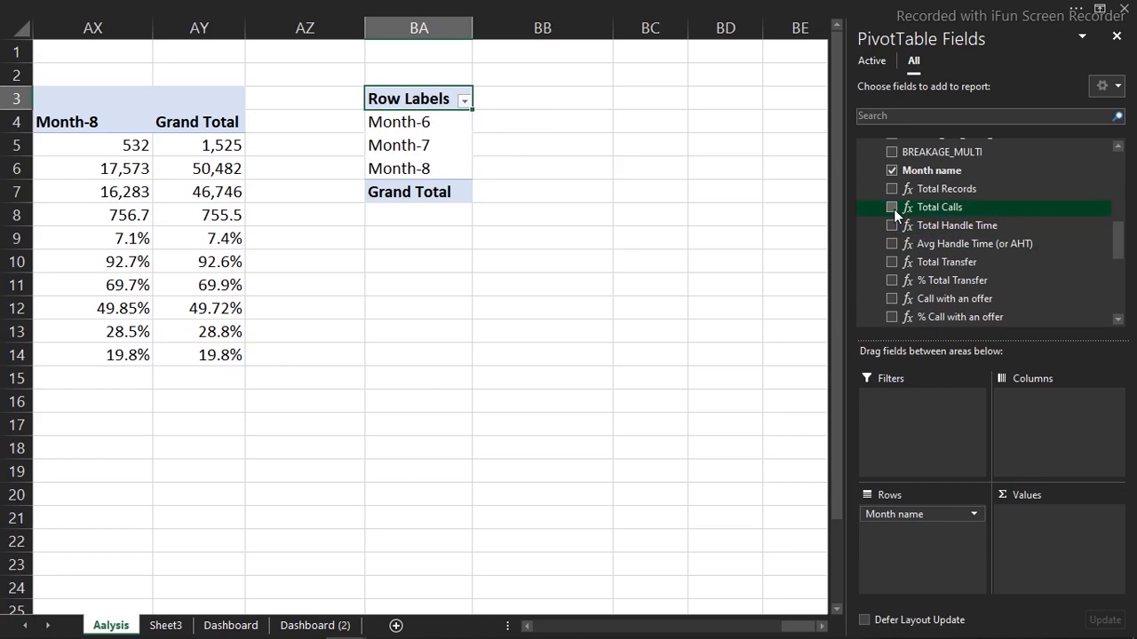
{"action": "left_click", "coordinate": [892, 207]}
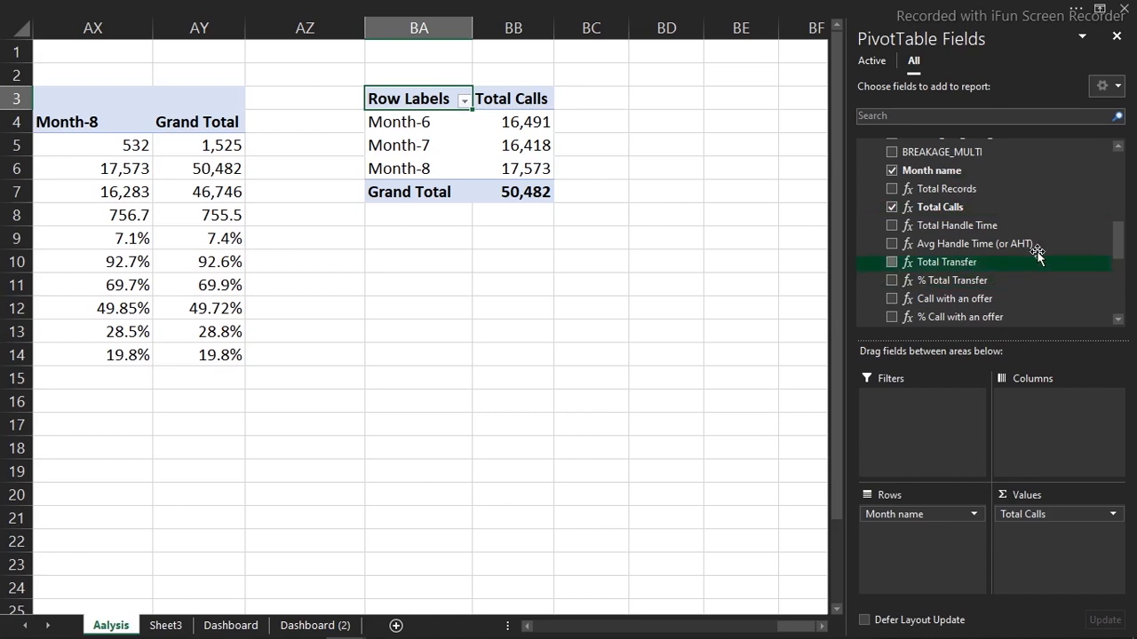
{"action": "left_click_drag", "start_coordinate": [1119, 252], "coordinate": [1119, 264]}
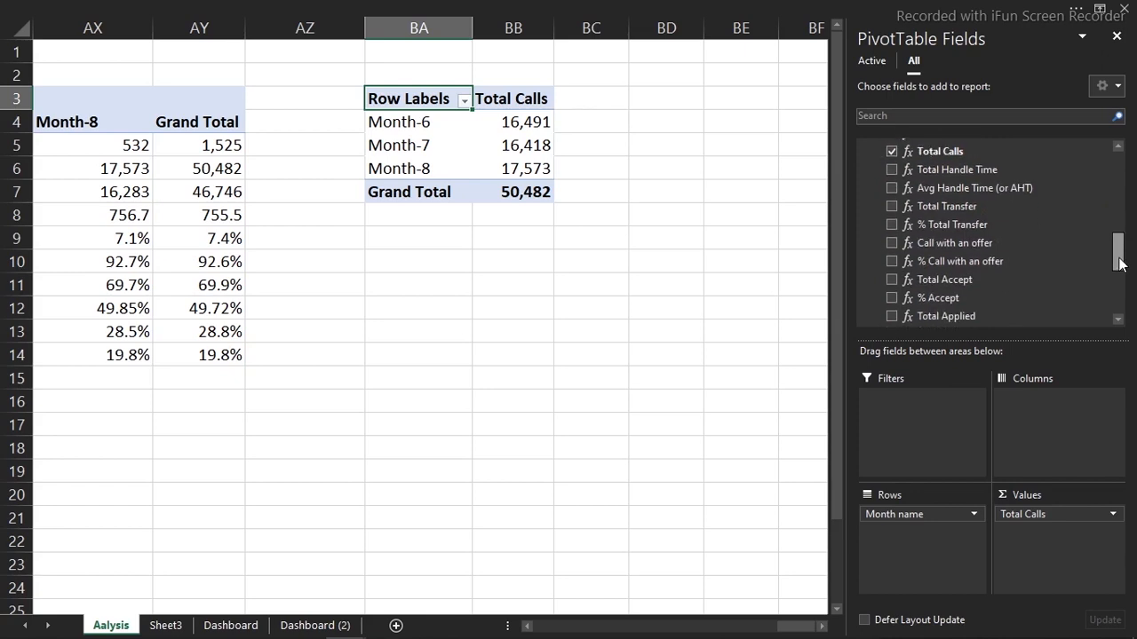
{"action": "left_click", "coordinate": [894, 279]}
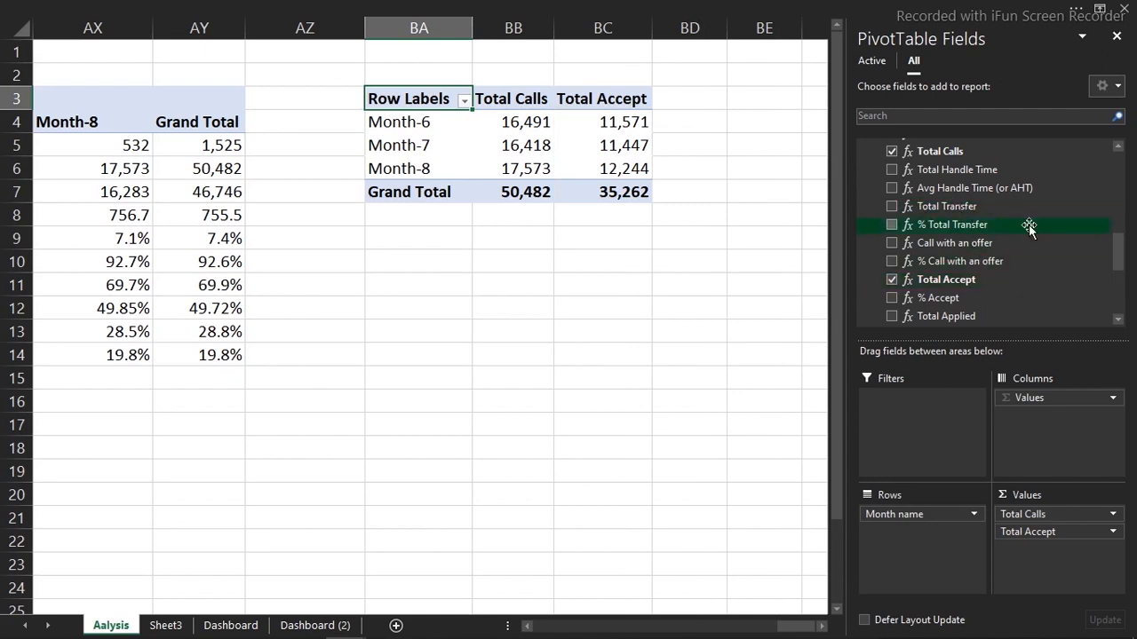
{"action": "mouse_move", "coordinate": [1117, 258]}
{"action": "left_mouse_down"}
{"action": "mouse_move", "coordinate": [1118, 288]}
{"action": "mouse_move", "coordinate": [1120, 274]}
{"action": "left_mouse_up"}
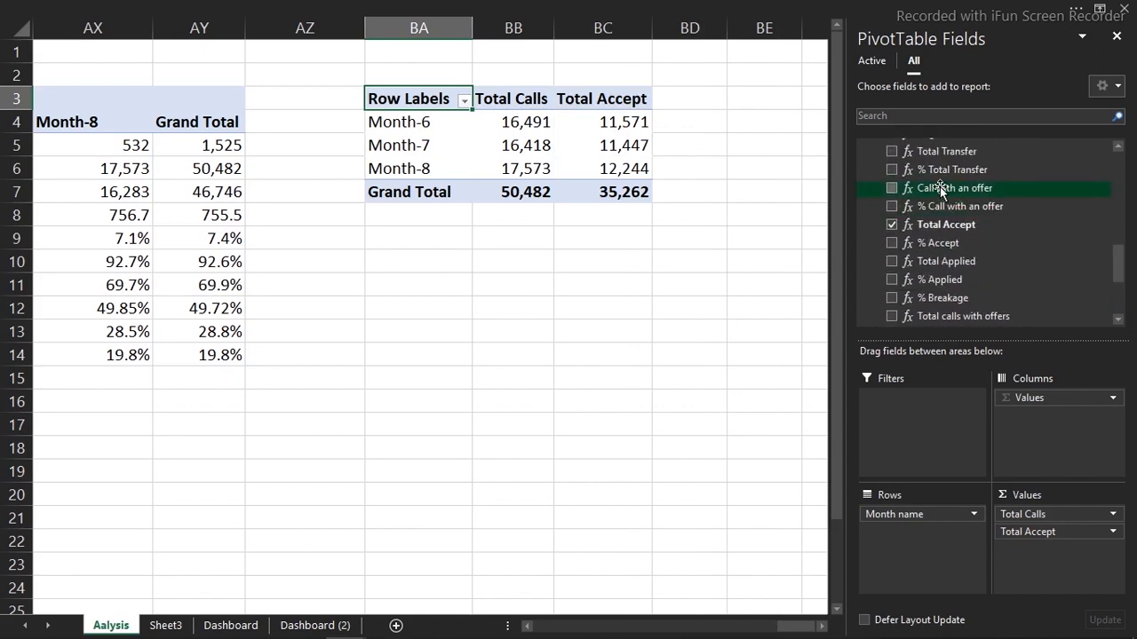
{"action": "left_click", "coordinate": [891, 187]}
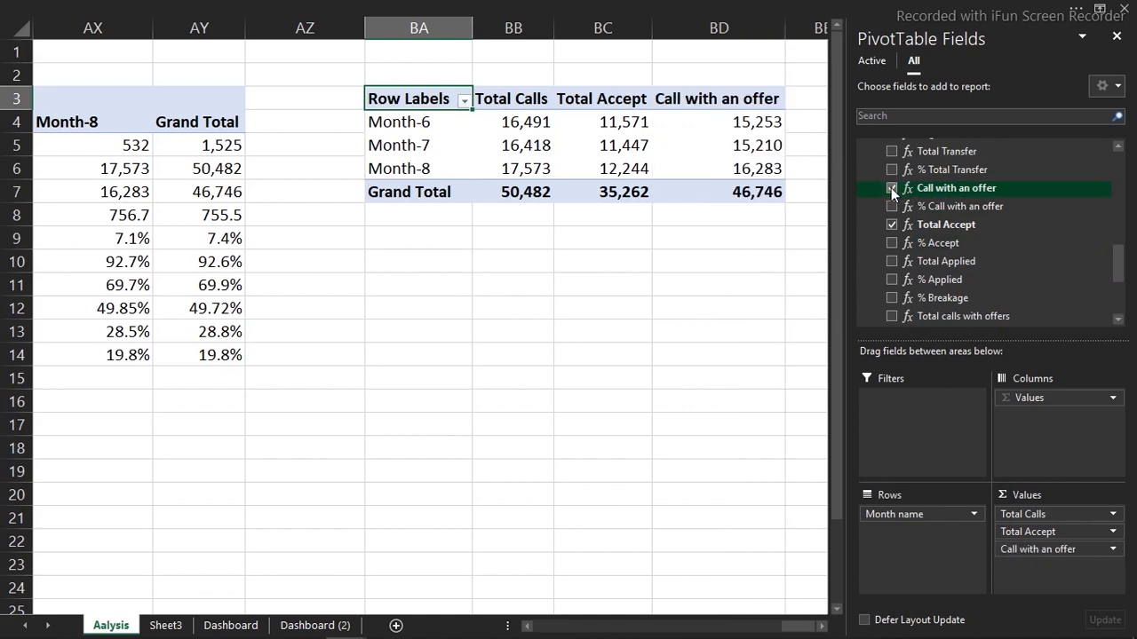
Select the Month-7 Total Accept value and bring the ribbon back into view
{"action": "mouse_move", "coordinate": [721, 143]}
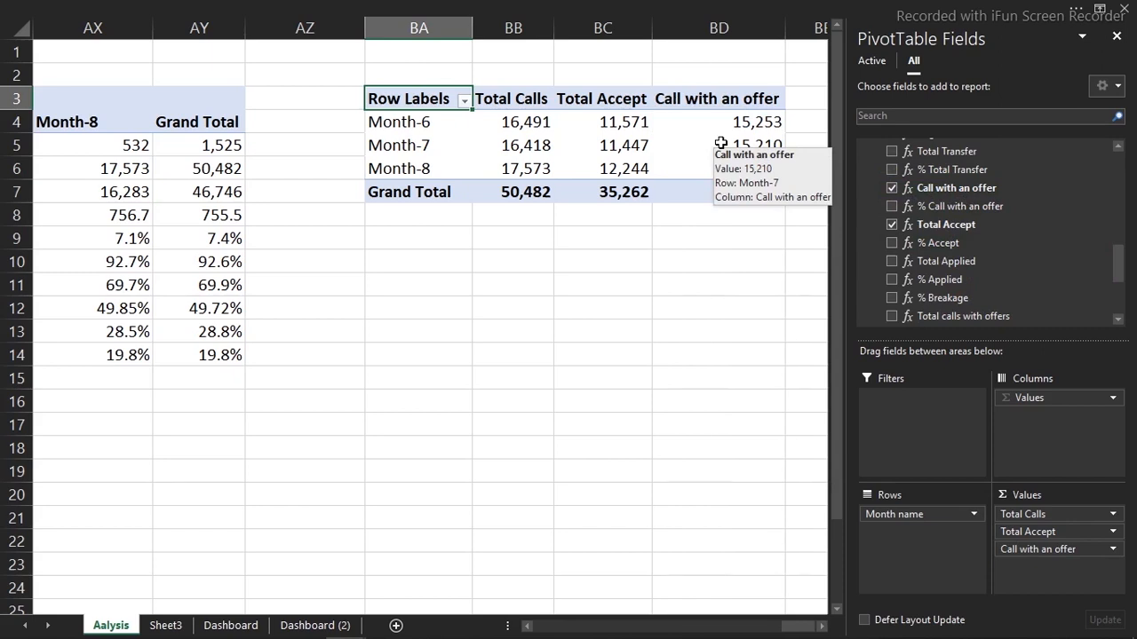
{"action": "left_click", "coordinate": [586, 142]}
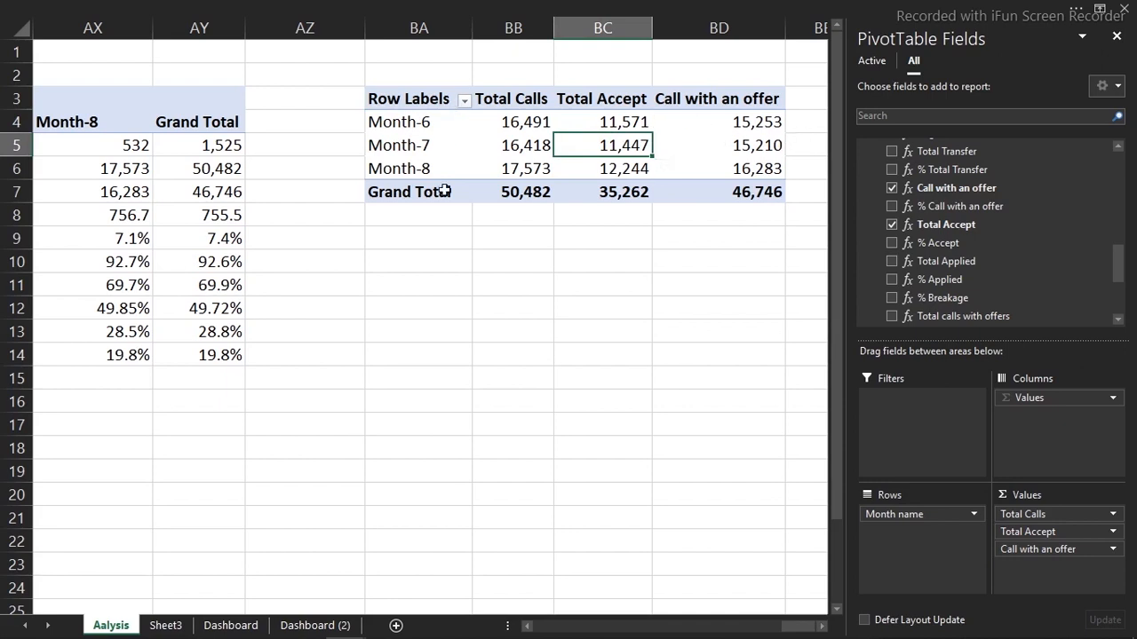
{"action": "mouse_move", "coordinate": [571, 184]}
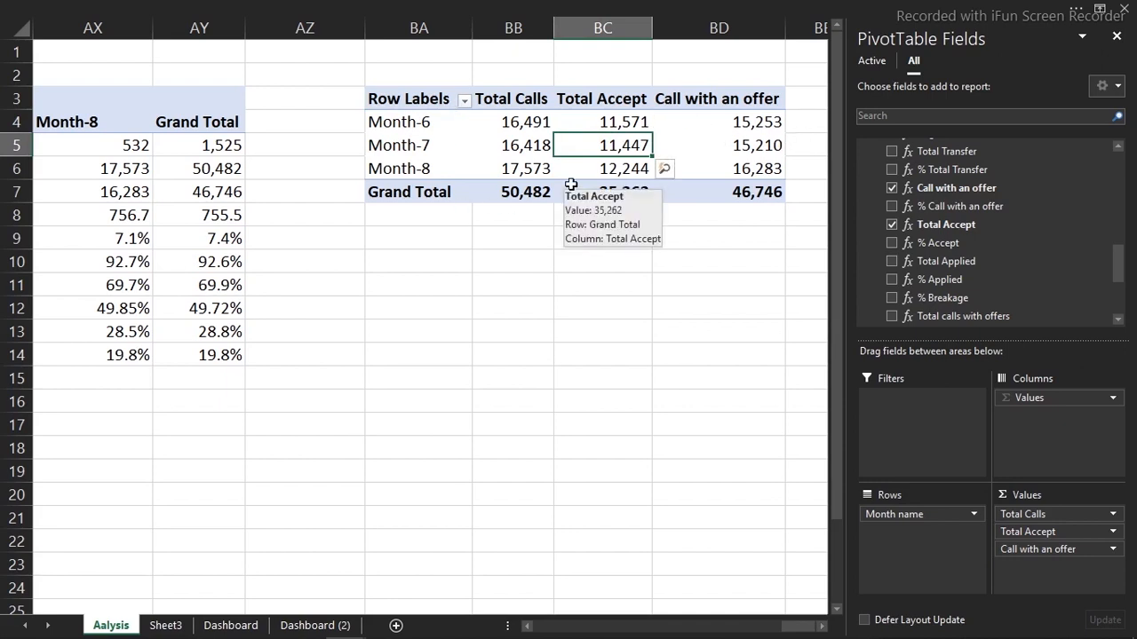
{"action": "left_click", "coordinate": [418, 7]}
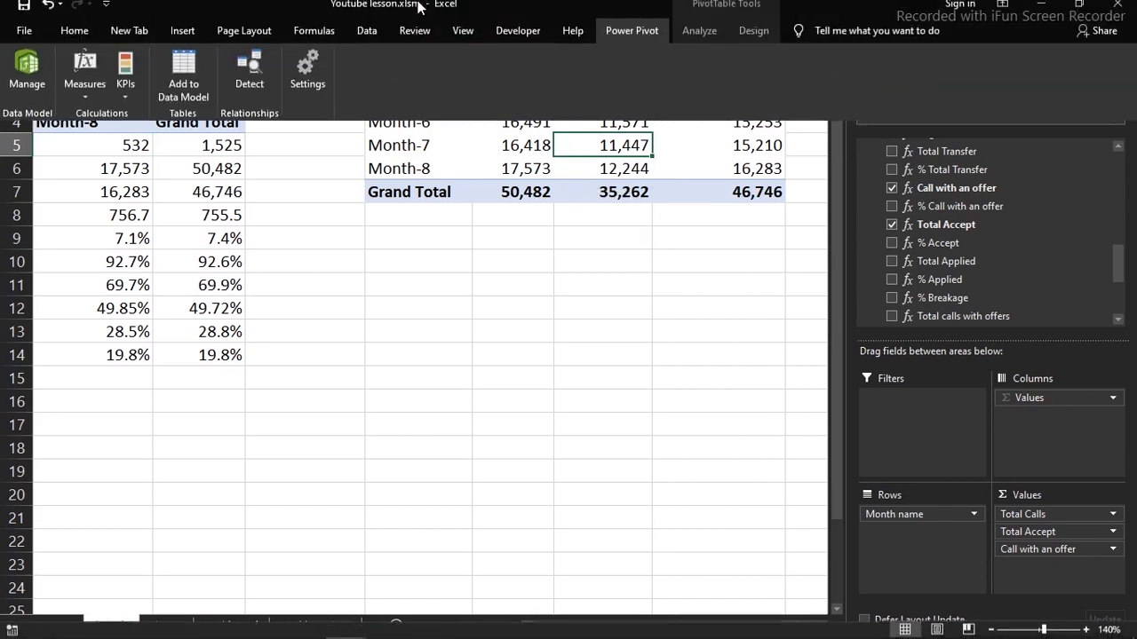
Show the pivot in Tabular Form with grand totals off for rows and columns
{"action": "left_click", "coordinate": [744, 39]}
{"action": "left_click", "coordinate": [114, 103]}
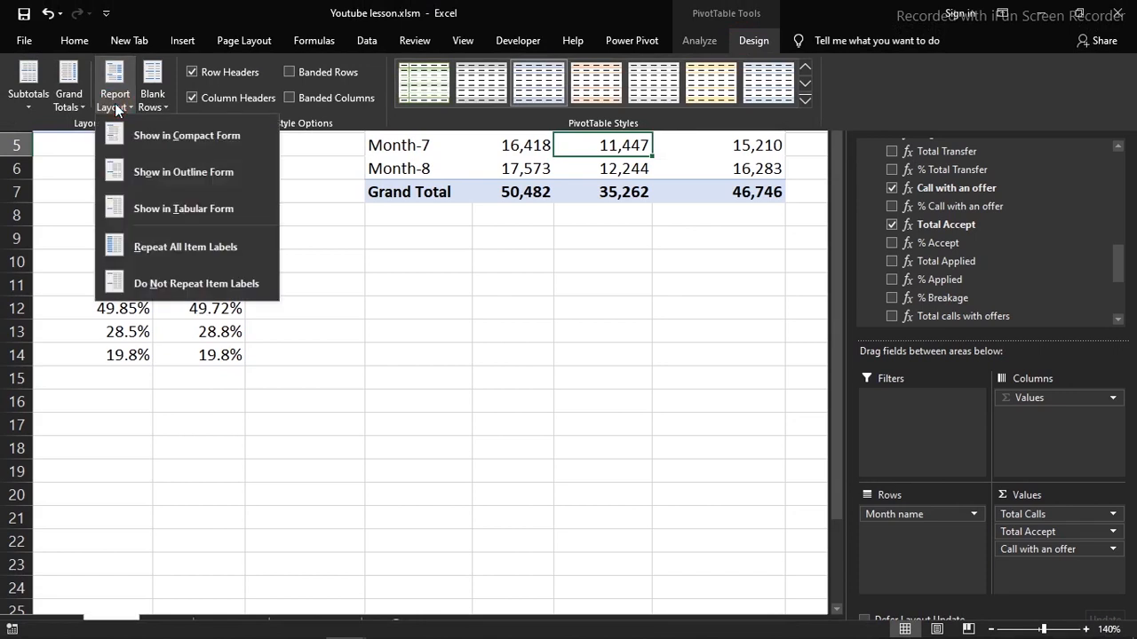
{"action": "left_click", "coordinate": [168, 207]}
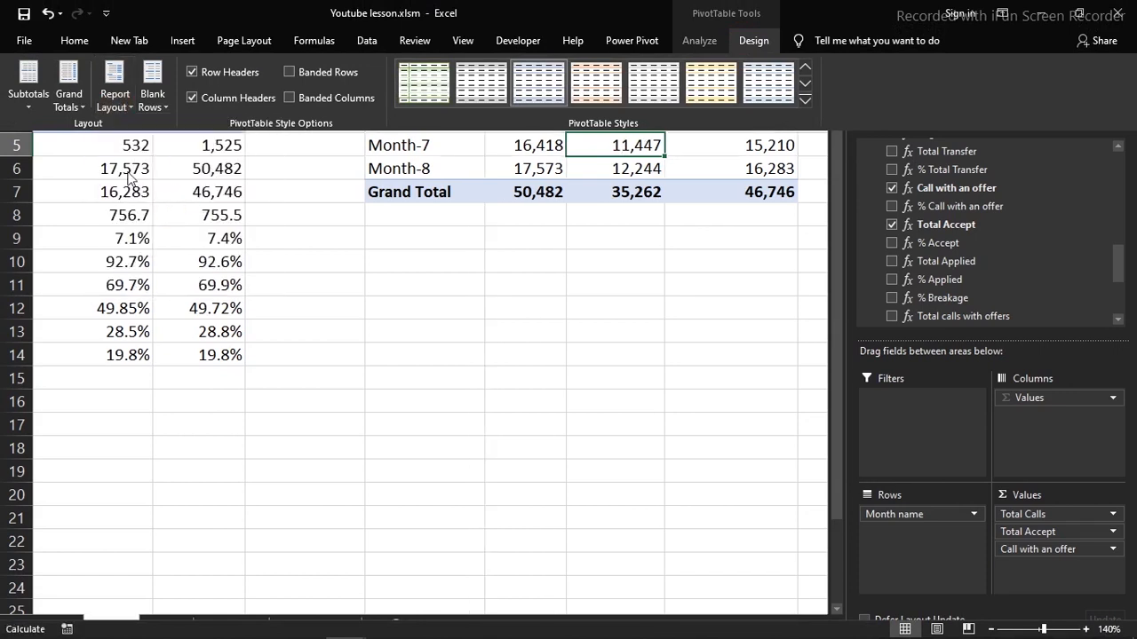
{"action": "left_click", "coordinate": [69, 96]}
{"action": "left_click", "coordinate": [124, 136]}
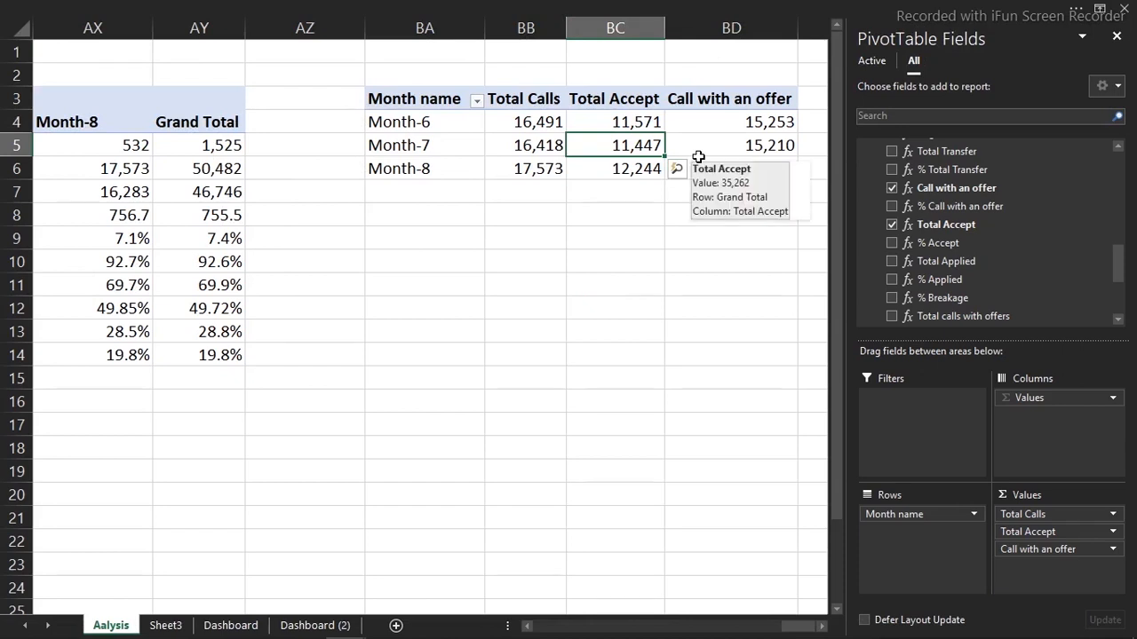
Bring up Recommended Charts for the monthly pivot
{"action": "left_click", "coordinate": [435, 14]}
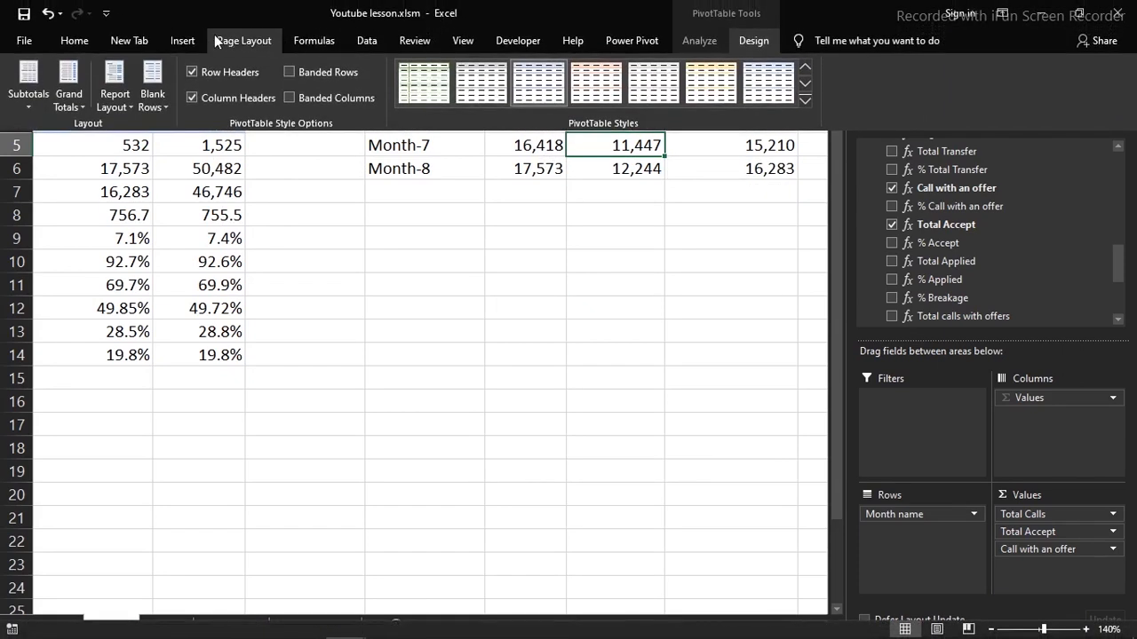
{"action": "left_click", "coordinate": [194, 38]}
{"action": "left_click", "coordinate": [396, 76]}
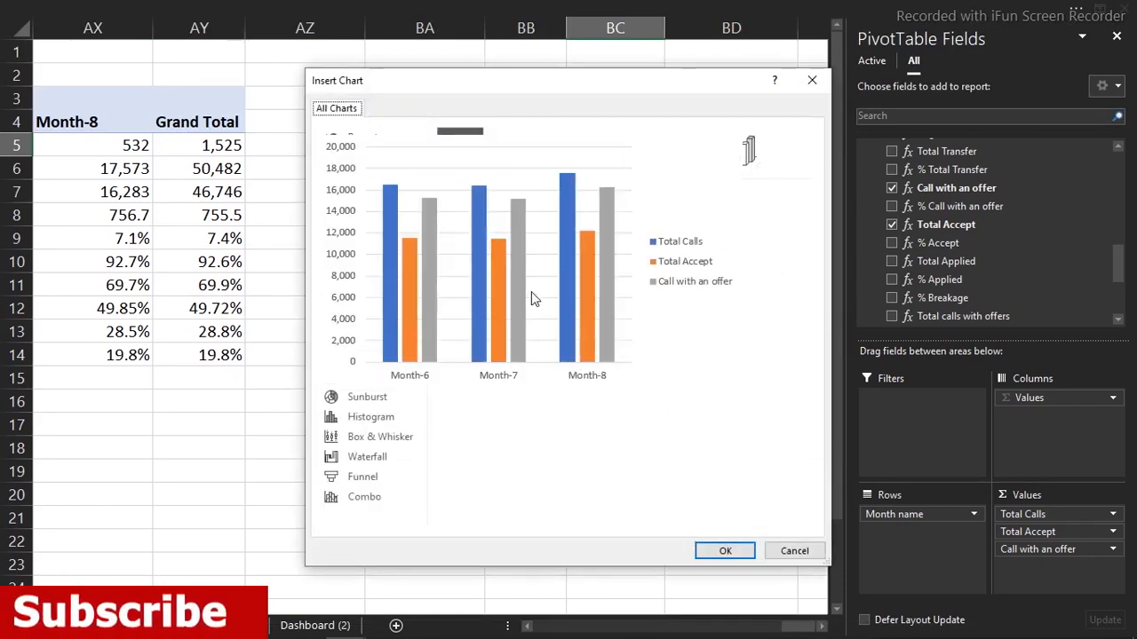
Insert the clustered column PivotChart and hide all its field buttons
{"action": "left_click", "coordinate": [721, 551]}
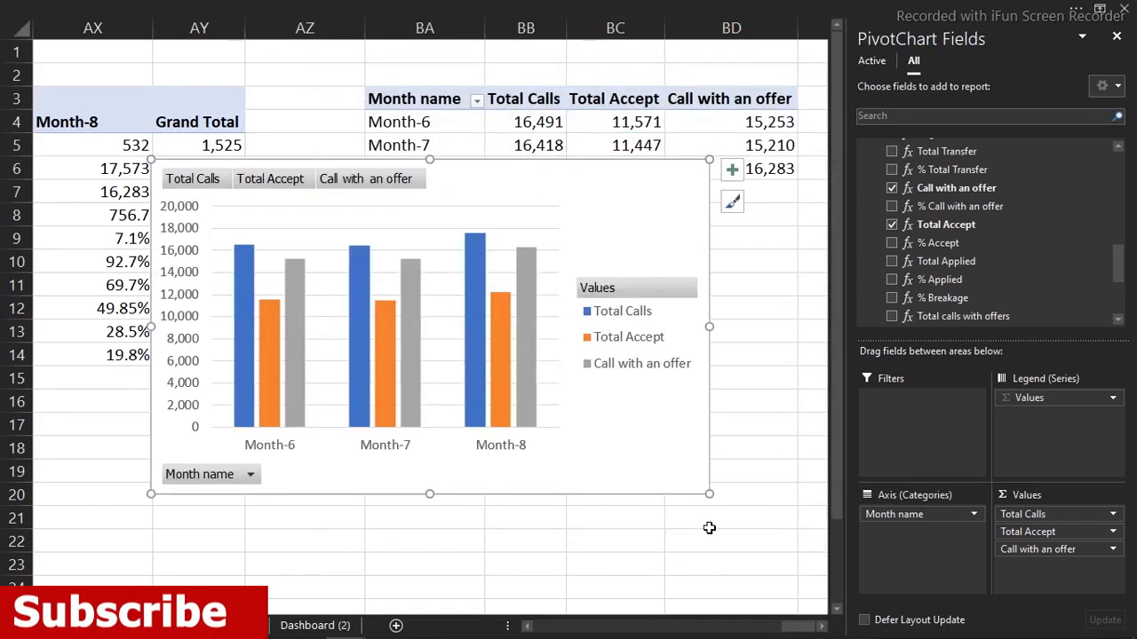
{"action": "right_click", "coordinate": [622, 286]}
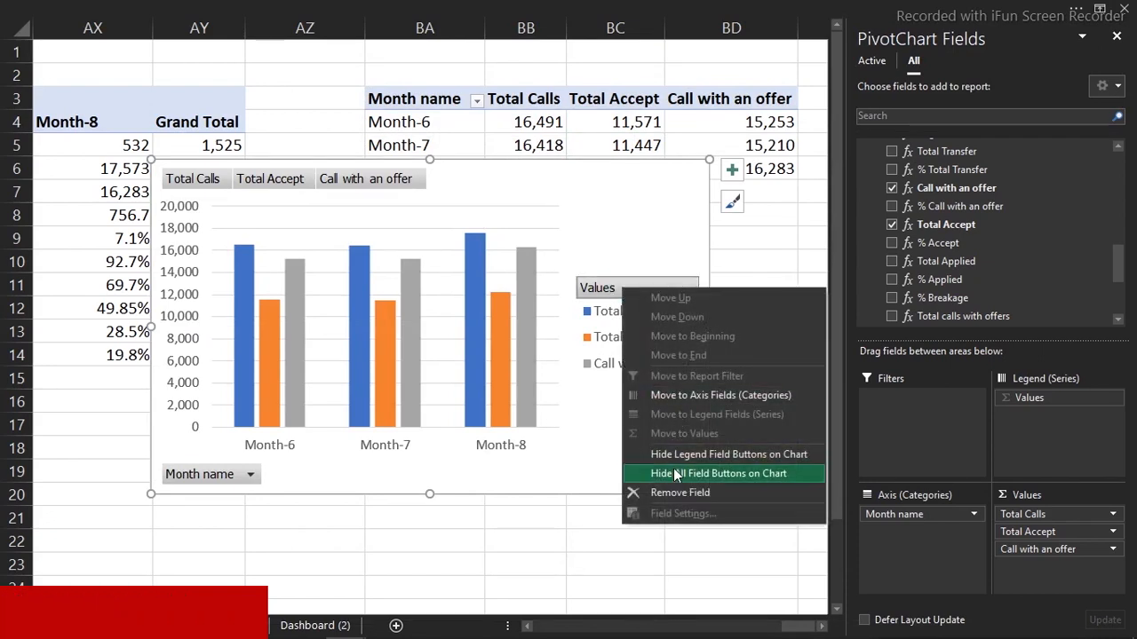
{"action": "left_click", "coordinate": [674, 471]}
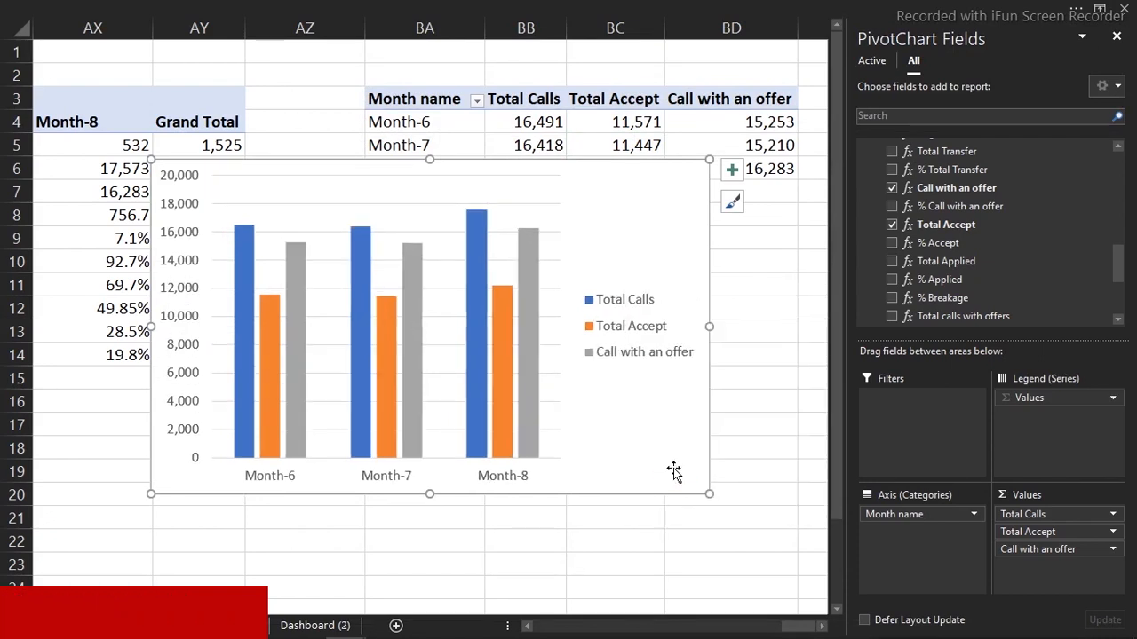
Delete the chart's vertical value axis
{"action": "left_click", "coordinate": [181, 327]}
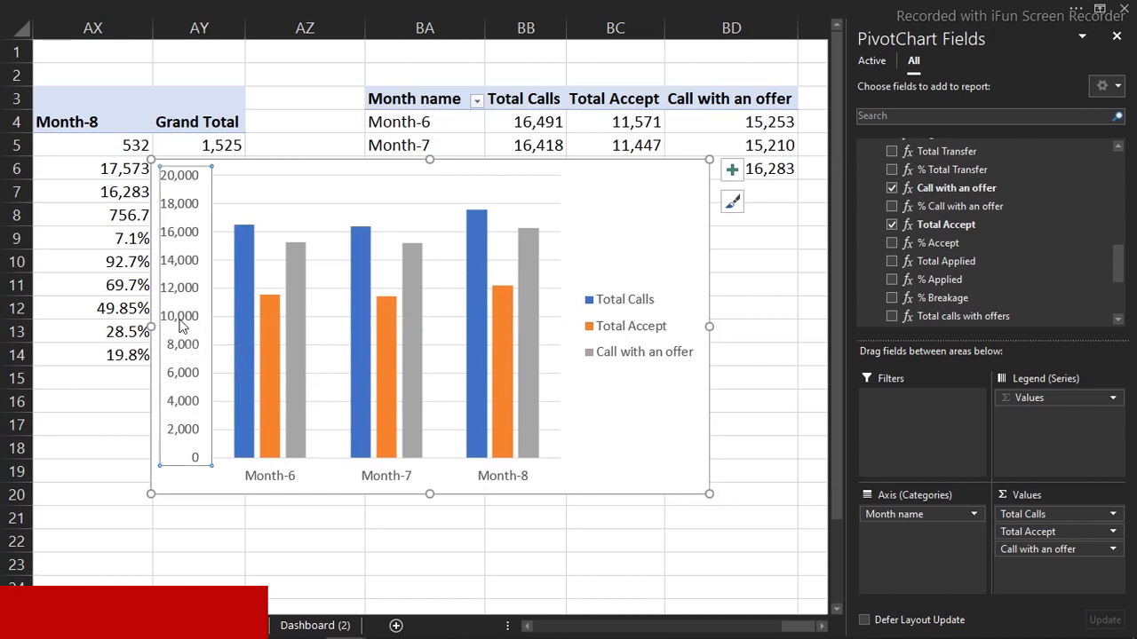
{"action": "key", "text": "Delete"}
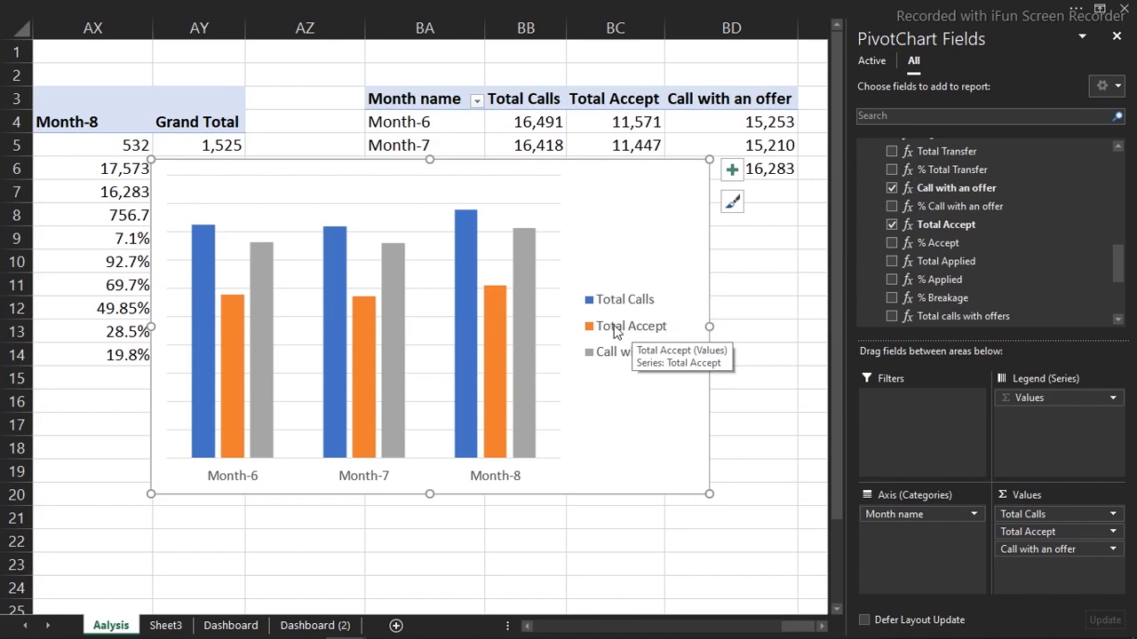
{"action": "right_click", "coordinate": [464, 322]}
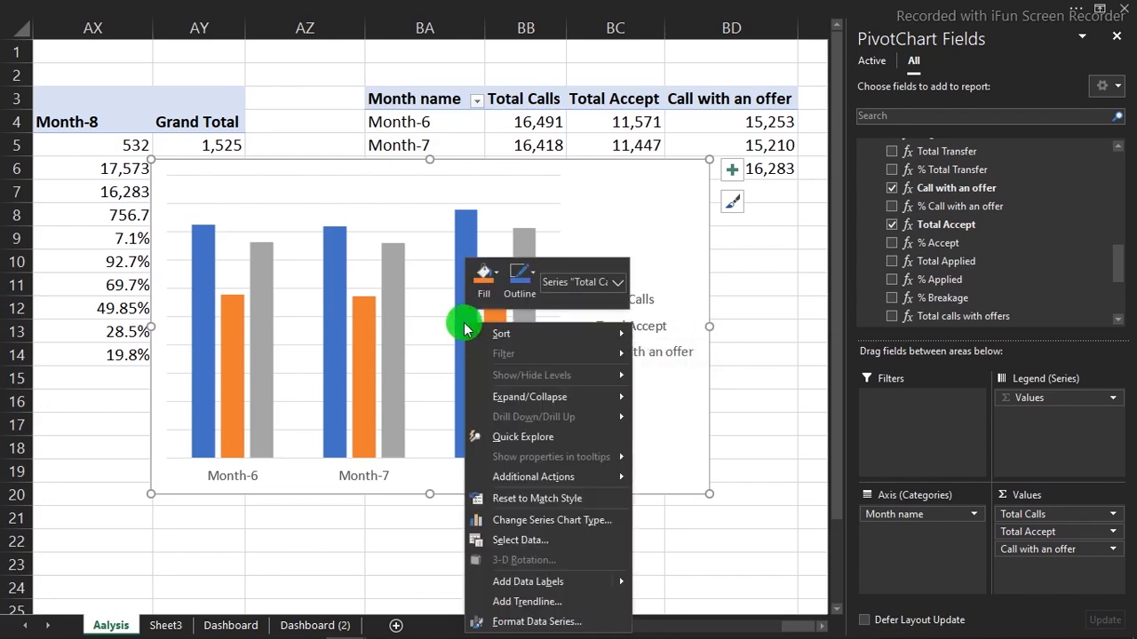
Set Total Accept to Line with Markers in a Combo chart, keeping other series as columns
{"action": "left_click", "coordinate": [545, 524]}
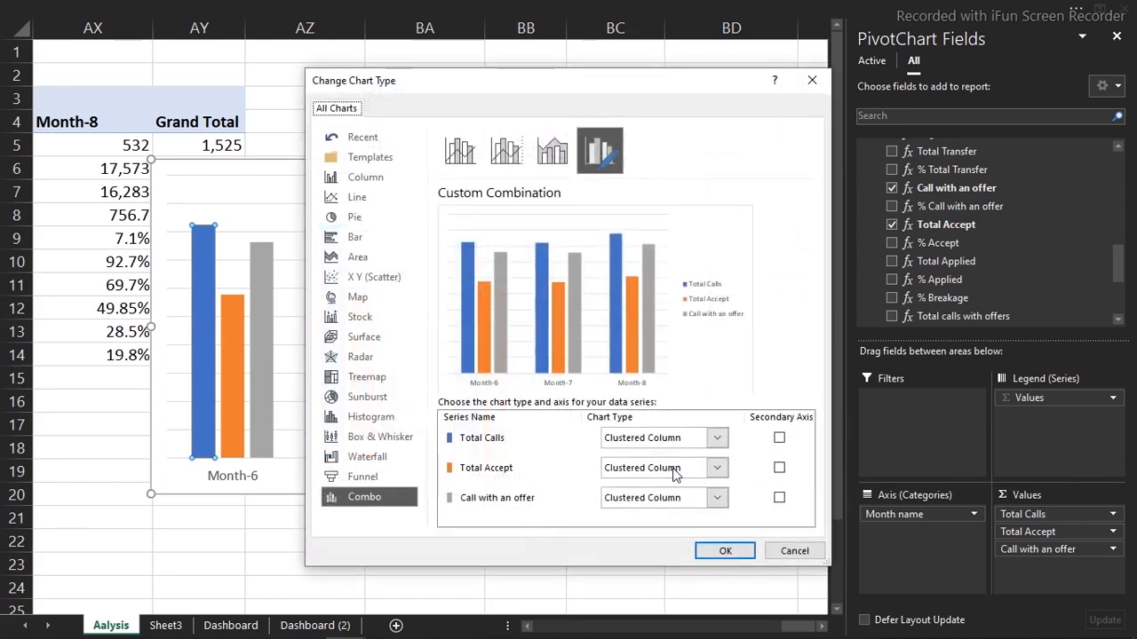
{"action": "left_click", "coordinate": [717, 468]}
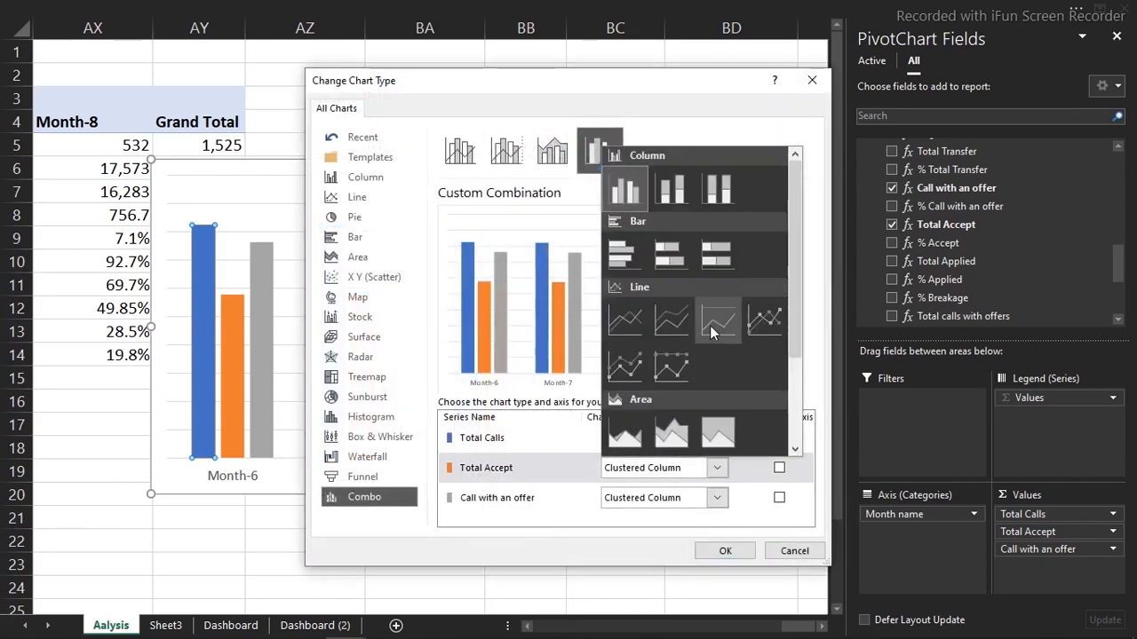
{"action": "left_click", "coordinate": [757, 330]}
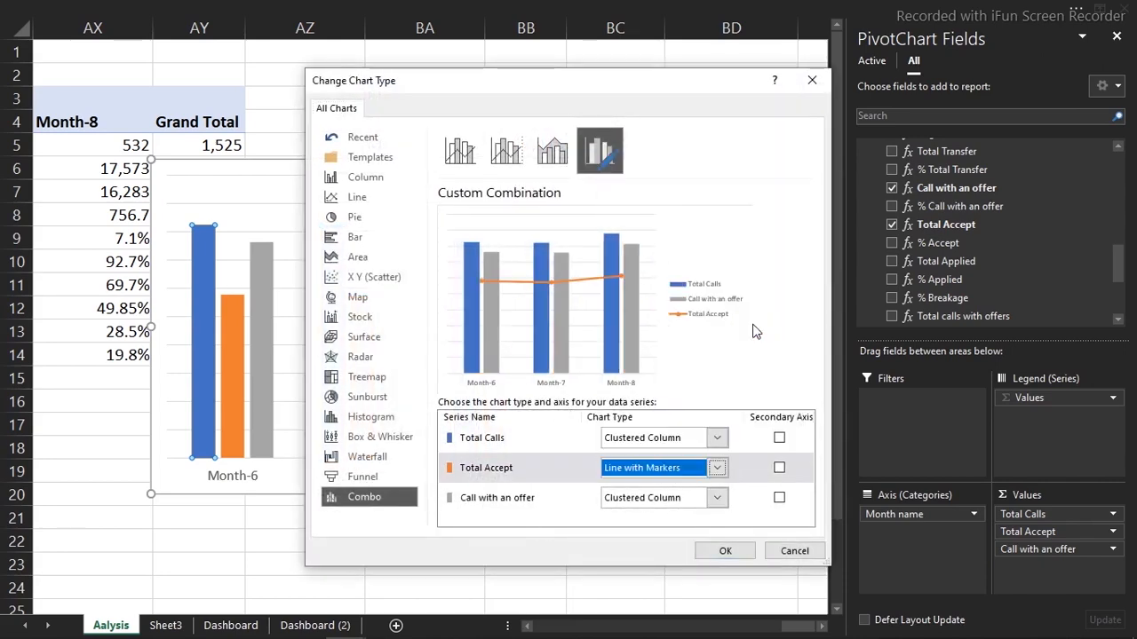
{"action": "left_click", "coordinate": [727, 552]}
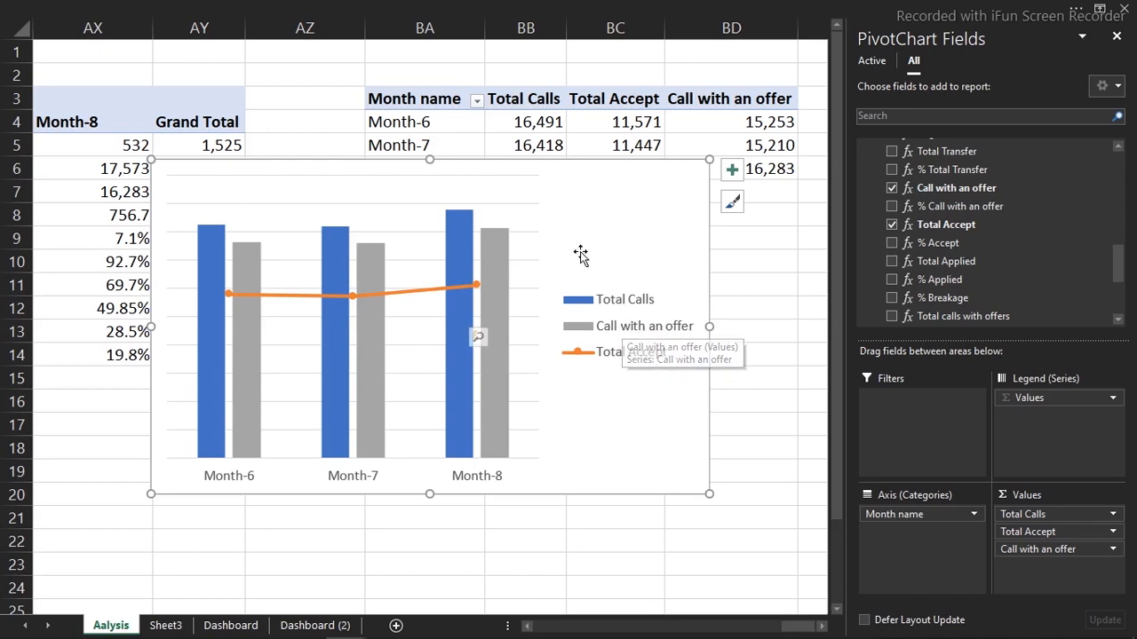
Move the legend to the top, shrink the chart, and cut it from Aalysis
{"action": "left_click", "coordinate": [730, 174]}
{"action": "left_click", "coordinate": [776, 306]}
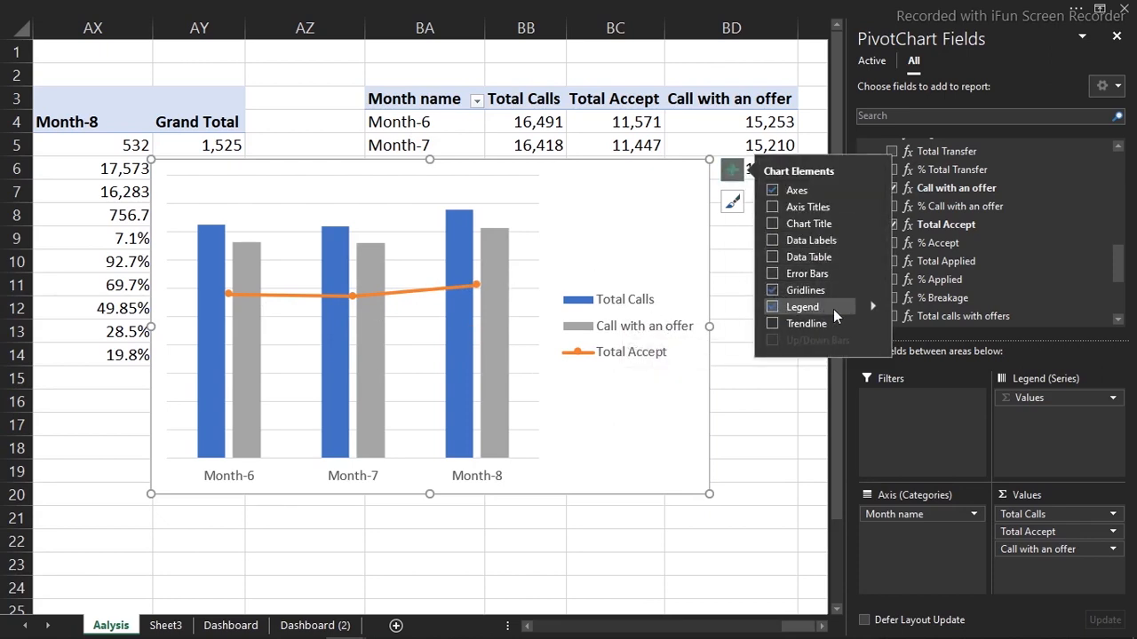
{"action": "left_click", "coordinate": [875, 302]}
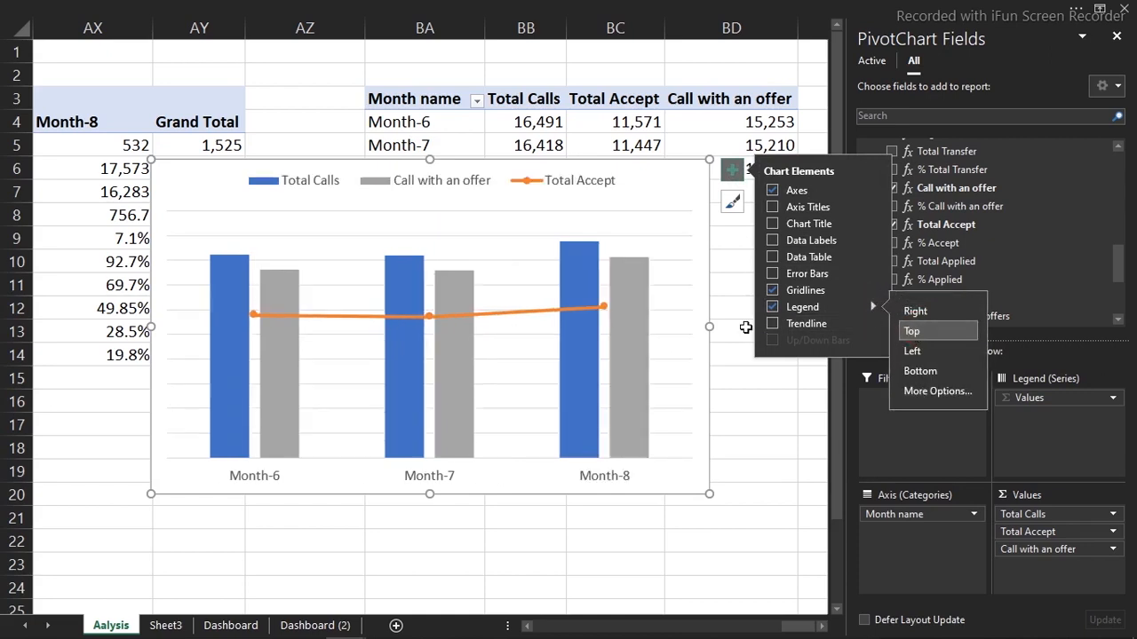
{"action": "left_click_drag", "start_coordinate": [709, 159], "coordinate": [513, 222]}
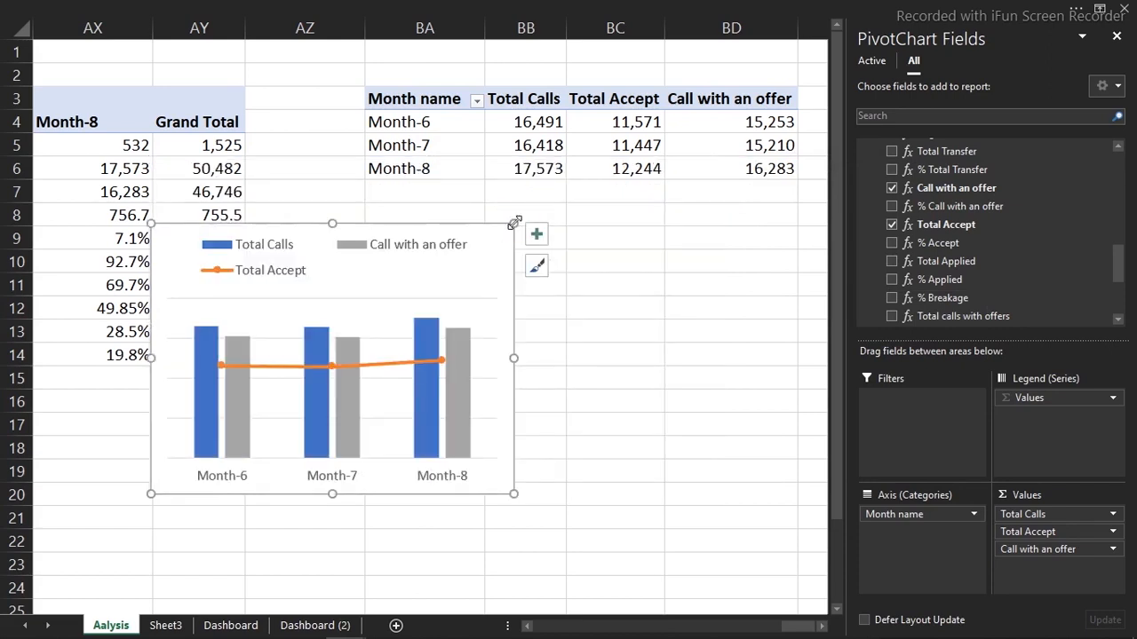
{"action": "key", "text": "Delete"}
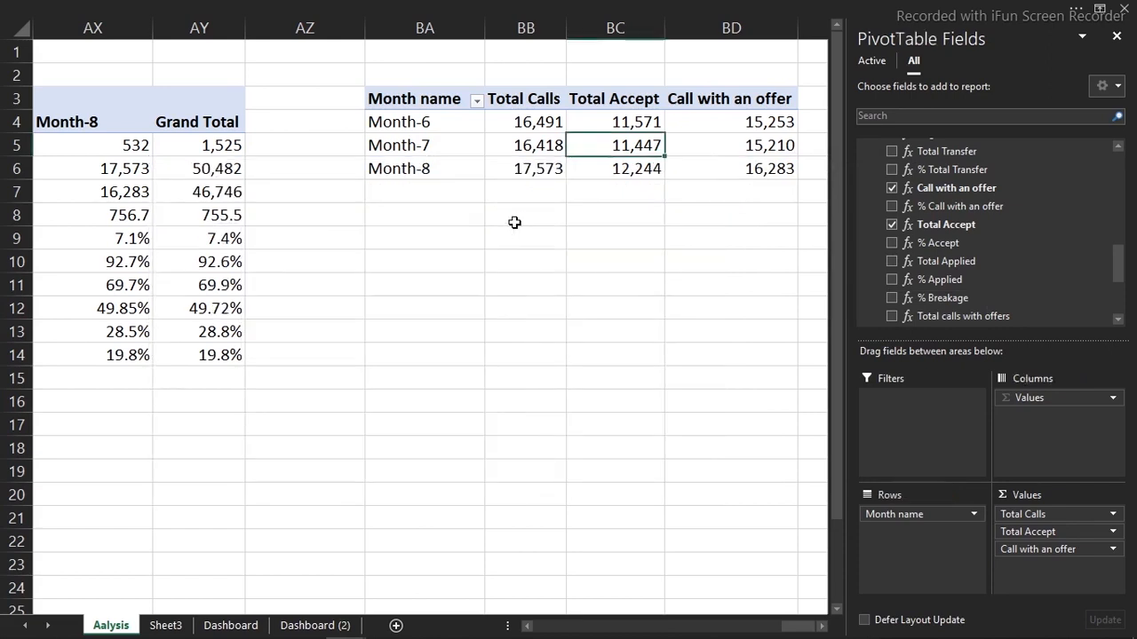
Paste the combo chart at G20 on Dashboard (2) beside the Metrics table, then return to Aalysis
{"action": "left_click", "coordinate": [238, 626]}
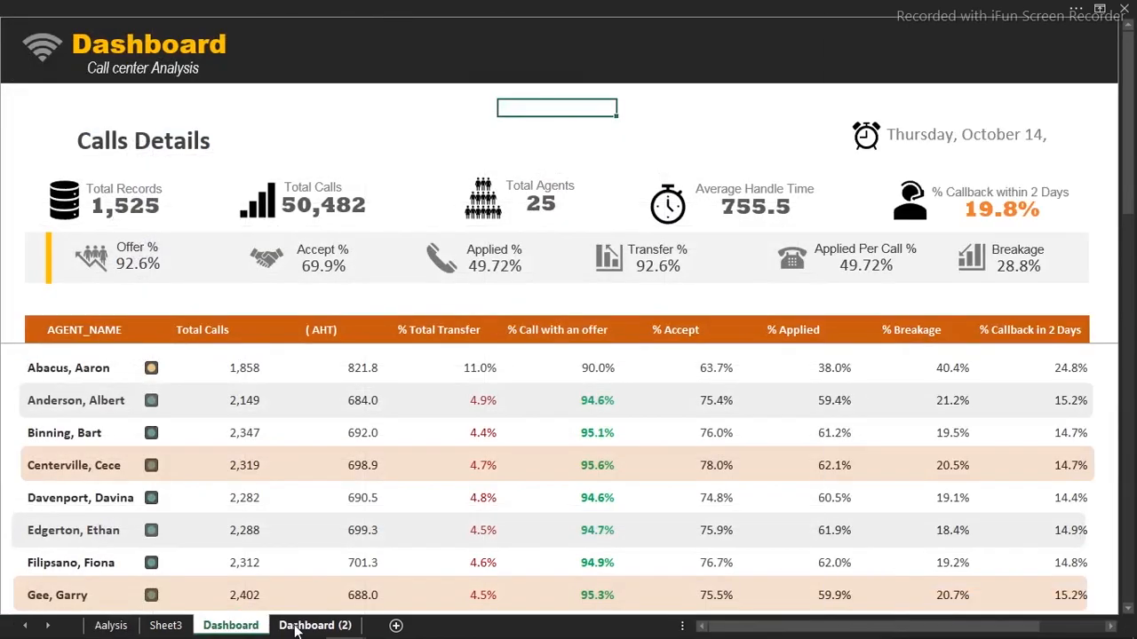
{"action": "left_click", "coordinate": [311, 626]}
{"action": "left_click", "coordinate": [521, 364]}
{"action": "key", "text": "ctrl+v"}
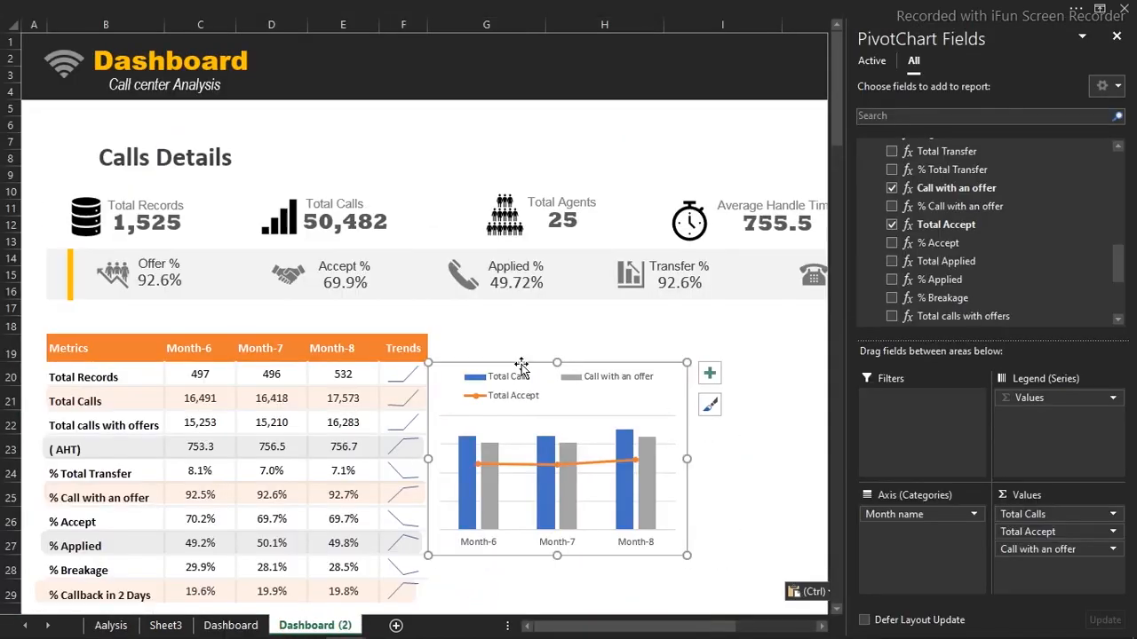
{"action": "left_click_drag", "start_coordinate": [534, 364], "coordinate": [543, 336]}
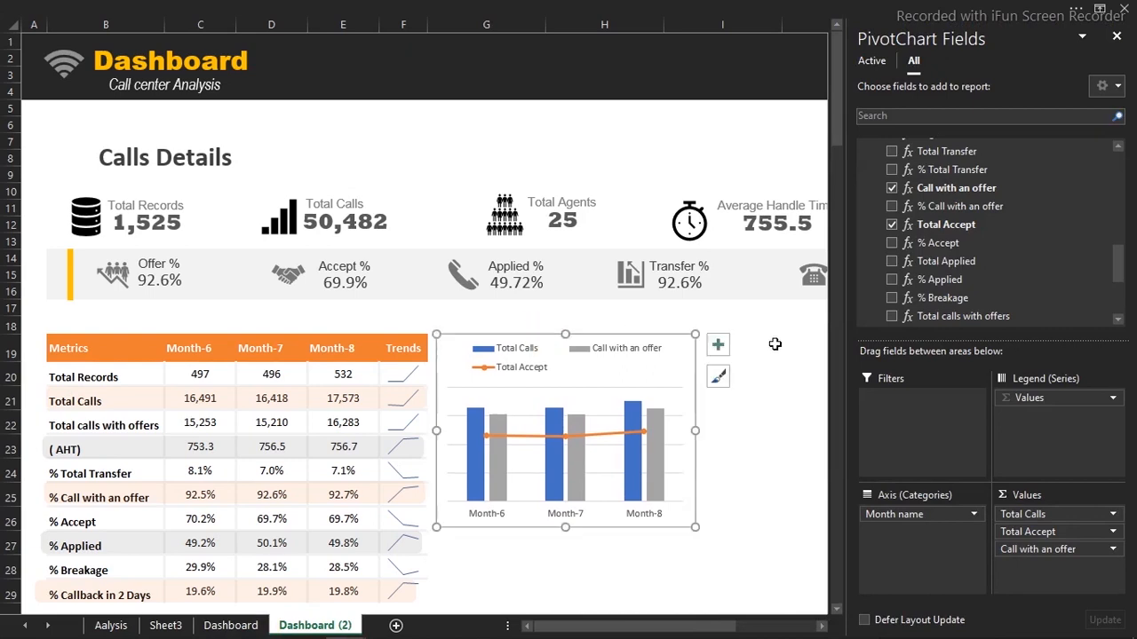
{"action": "left_click", "coordinate": [1116, 35]}
{"action": "left_click", "coordinate": [927, 332]}
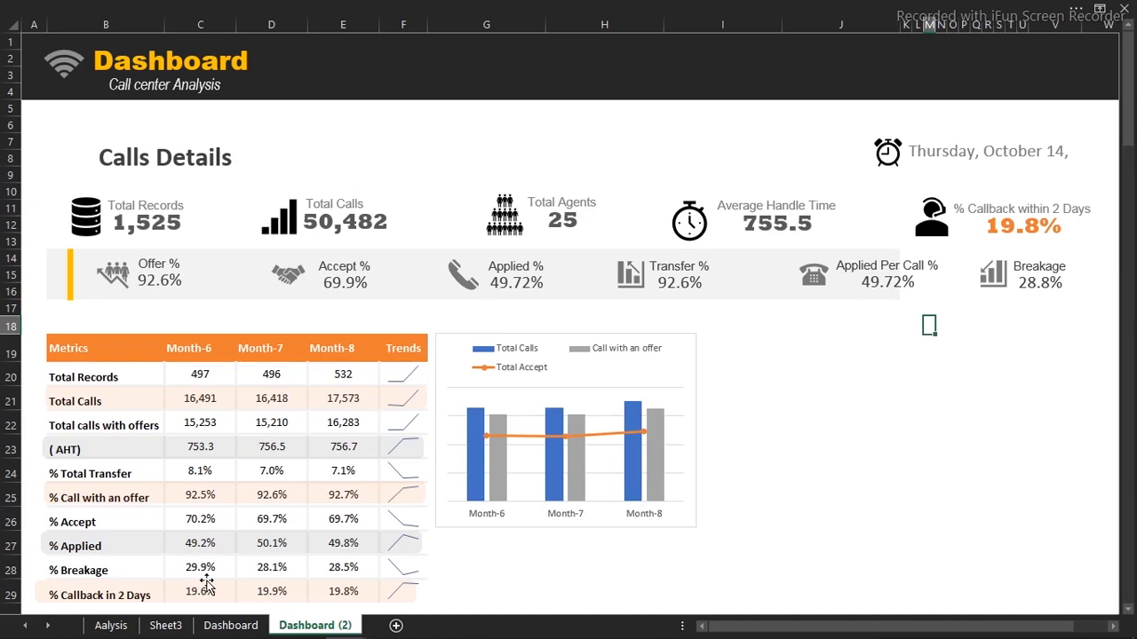
{"action": "left_click", "coordinate": [111, 625]}
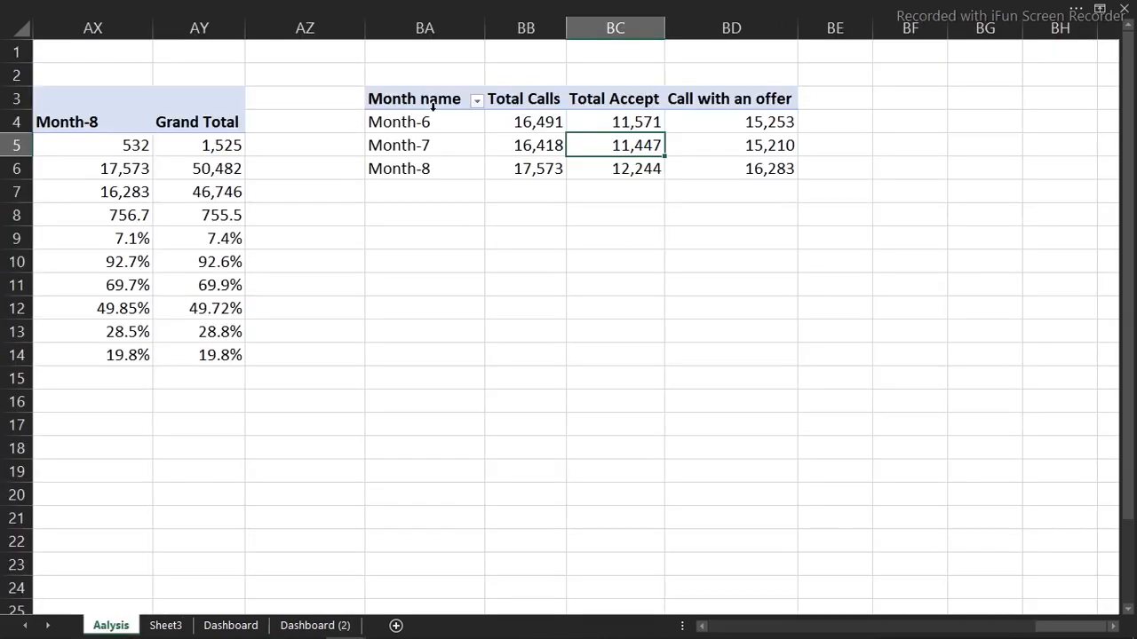
Copy the BA3:BD6 pivot to BA11 and remove Total Calls, Total Accept and Call with an offer
{"action": "left_click_drag", "start_coordinate": [409, 99], "coordinate": [692, 174]}
{"action": "key", "text": "ctrl+c"}
{"action": "left_click", "coordinate": [414, 277]}
{"action": "key", "text": "ctrl+v"}
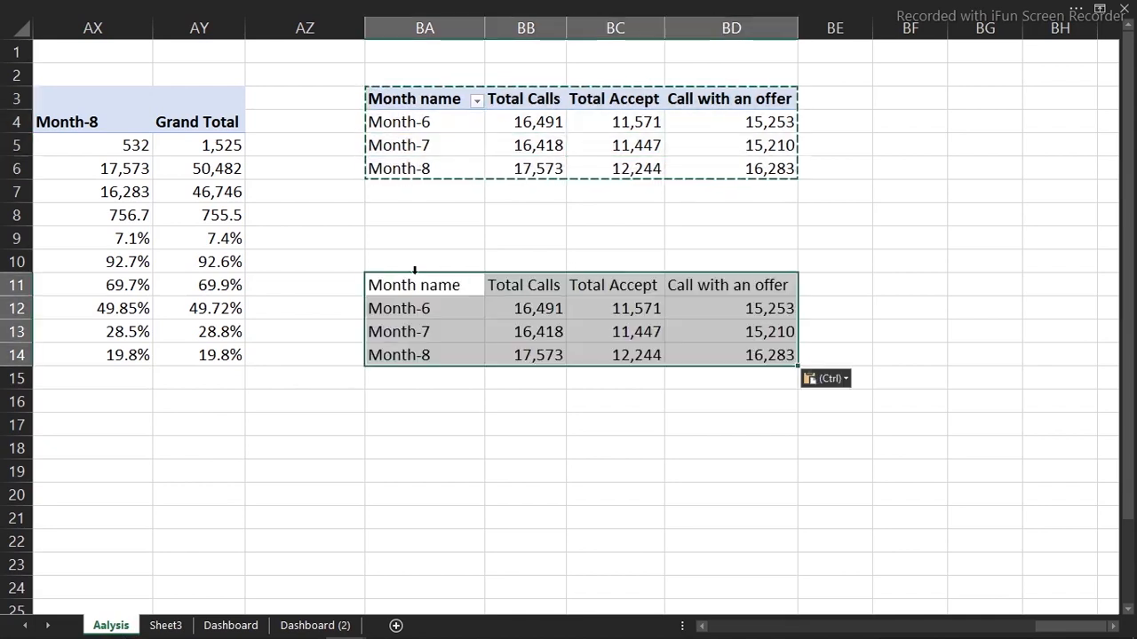
{"action": "left_click", "coordinate": [552, 308]}
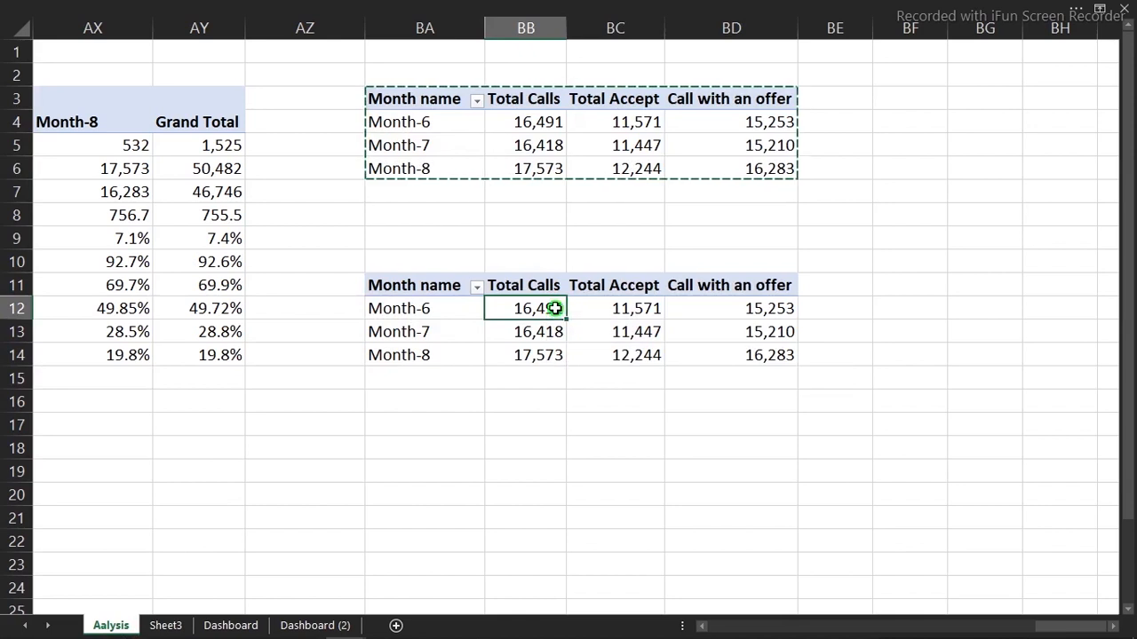
{"action": "right_click", "coordinate": [554, 308]}
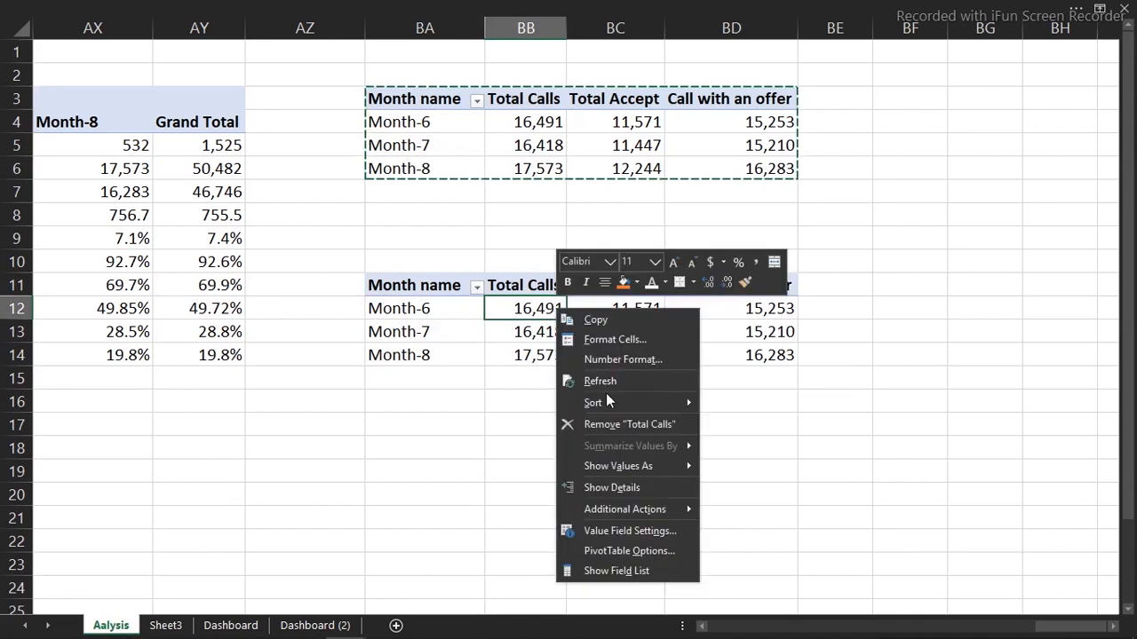
{"action": "left_click", "coordinate": [616, 571]}
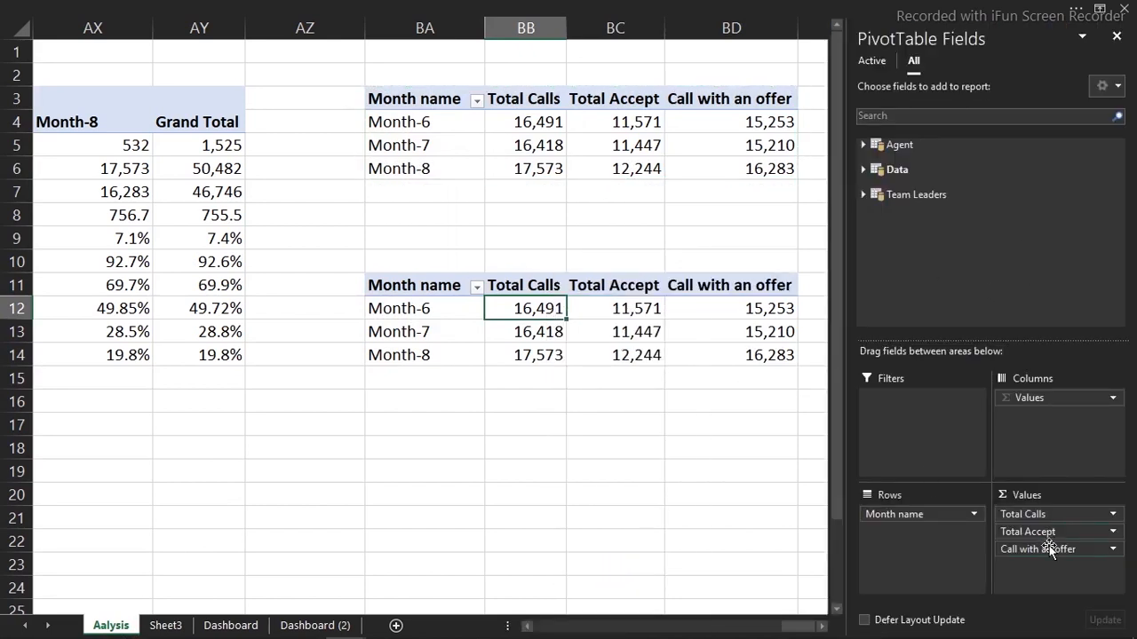
{"action": "left_click_drag", "start_coordinate": [1049, 550], "coordinate": [799, 560]}
{"action": "left_click_drag", "start_coordinate": [1019, 530], "coordinate": [756, 530]}
{"action": "left_click_drag", "start_coordinate": [1076, 513], "coordinate": [794, 533]}
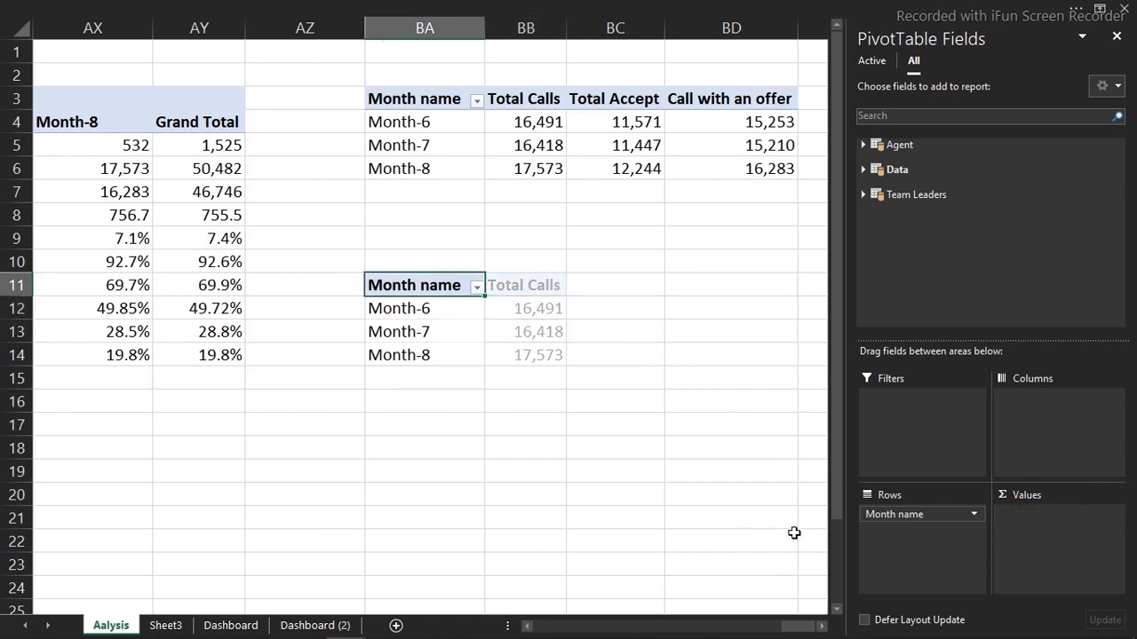
Add % Breakage from the Data table to the BA11 pivot's values
{"action": "left_click", "coordinate": [864, 170]}
{"action": "left_click_drag", "start_coordinate": [1121, 177], "coordinate": [1114, 271]}
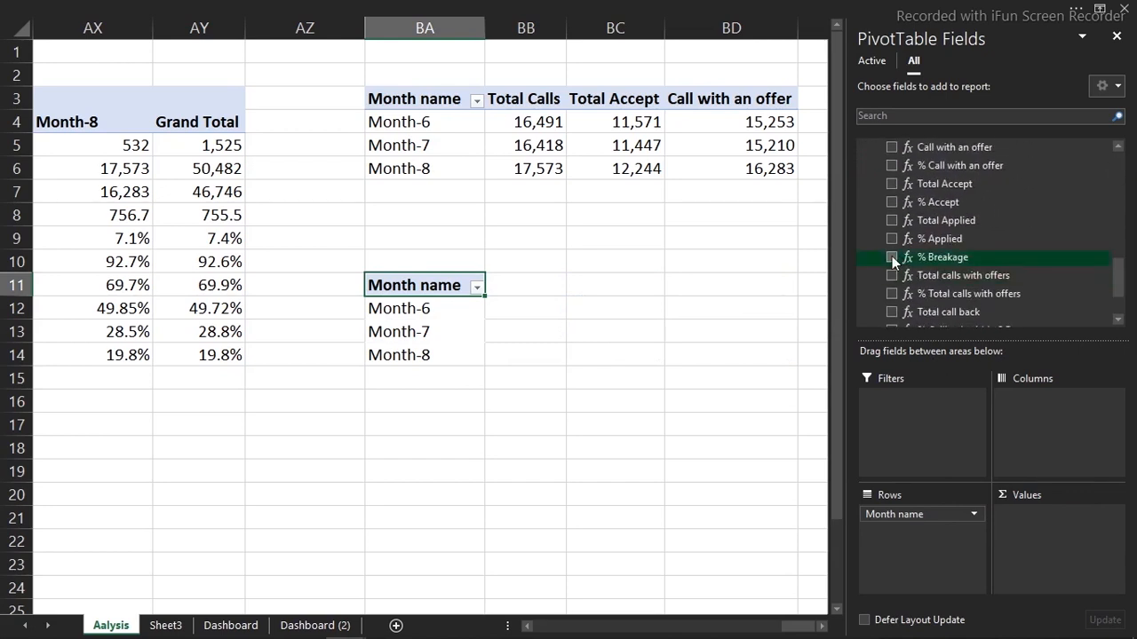
{"action": "left_click", "coordinate": [892, 256]}
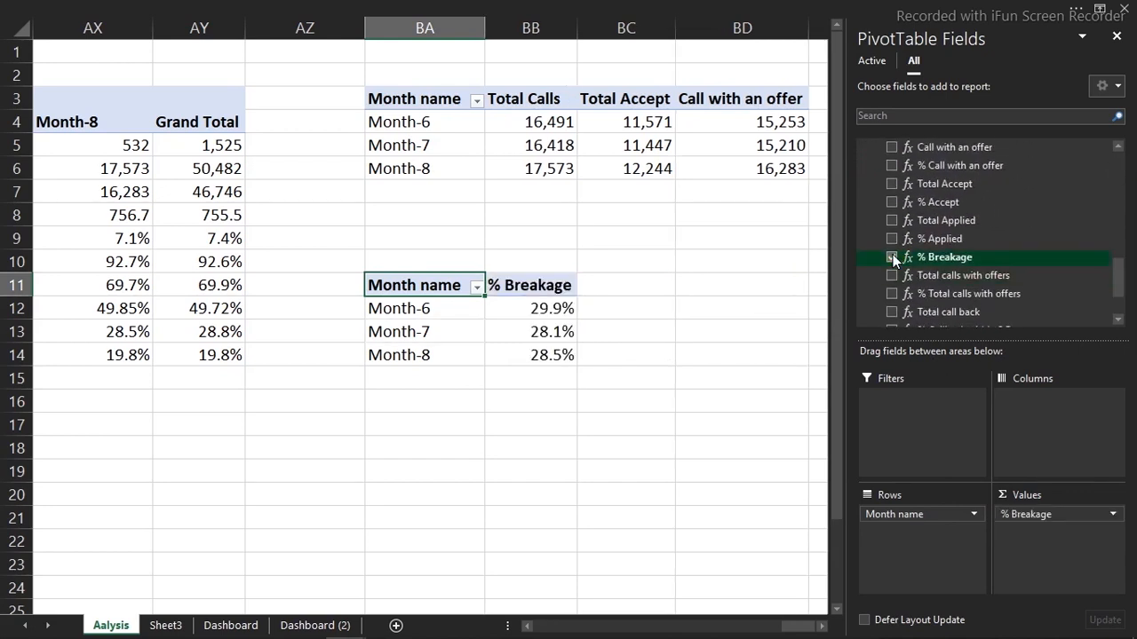
{"action": "left_click", "coordinate": [437, 506]}
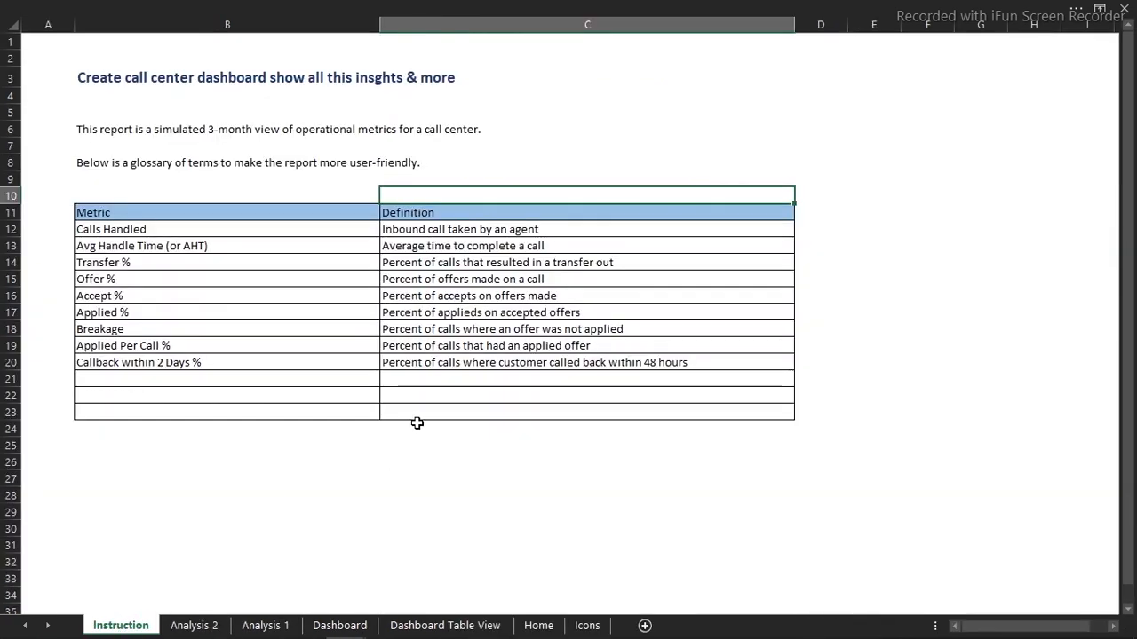
Go back from the glossary to the Aalysis sheet's monthly % Breakage pivot table at BB13
{"action": "left_click", "coordinate": [417, 423]}
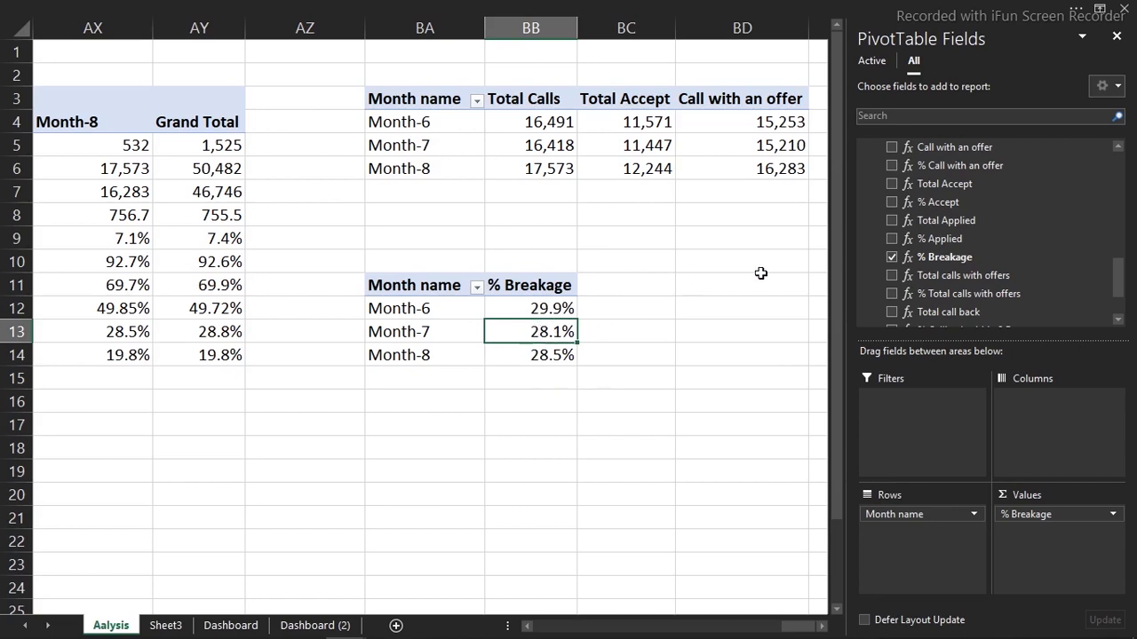
Add % Applied to the monthly pivot and insert a clustered column PivotChart of both measures
{"action": "left_click", "coordinate": [891, 239]}
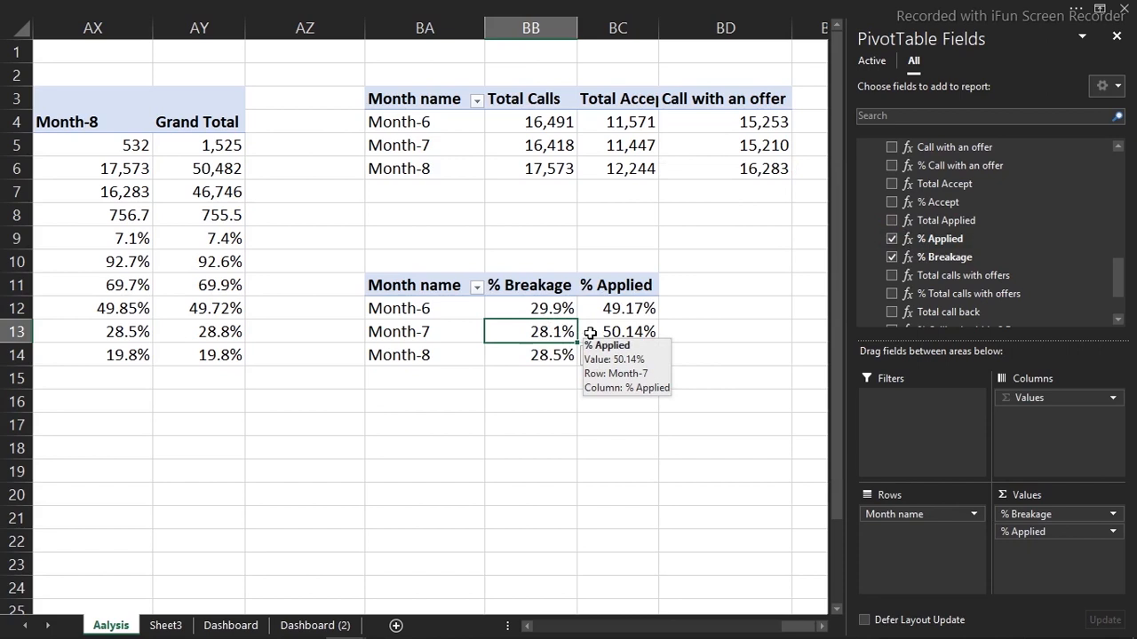
{"action": "left_click", "coordinate": [383, 7]}
{"action": "left_click", "coordinate": [182, 40]}
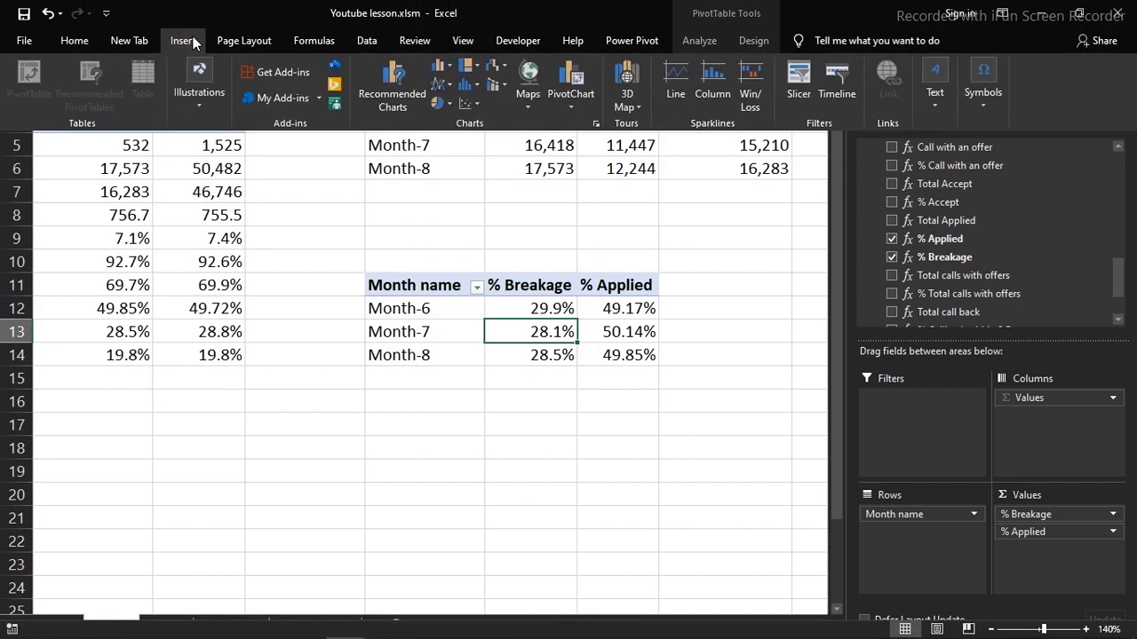
{"action": "left_click", "coordinate": [444, 68]}
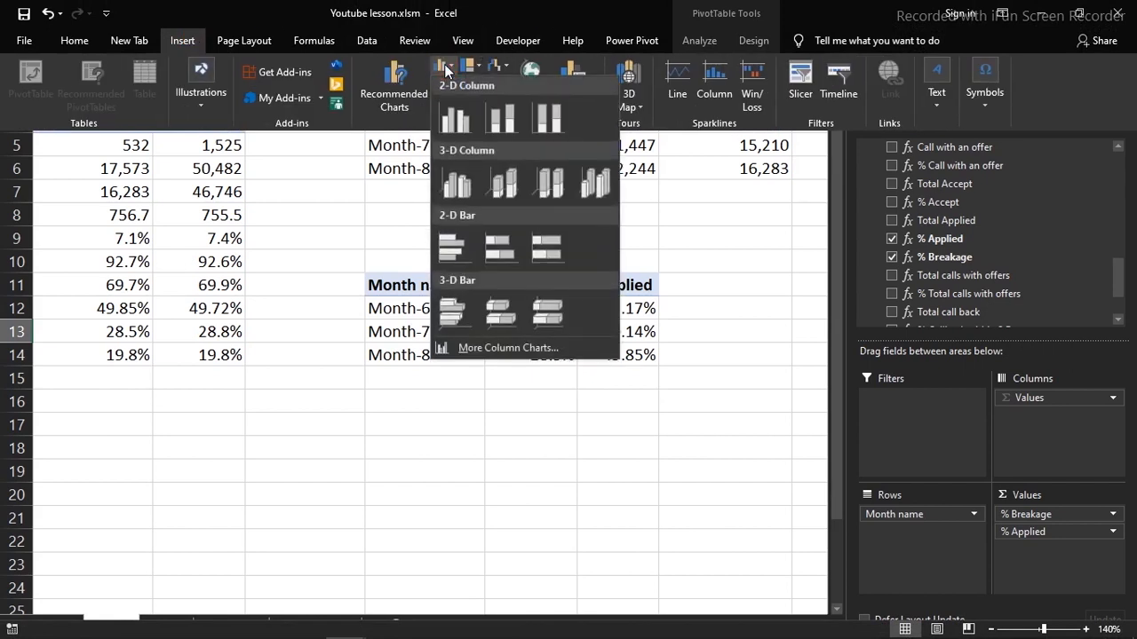
{"action": "left_click", "coordinate": [460, 118]}
{"action": "right_click", "coordinate": [636, 307]}
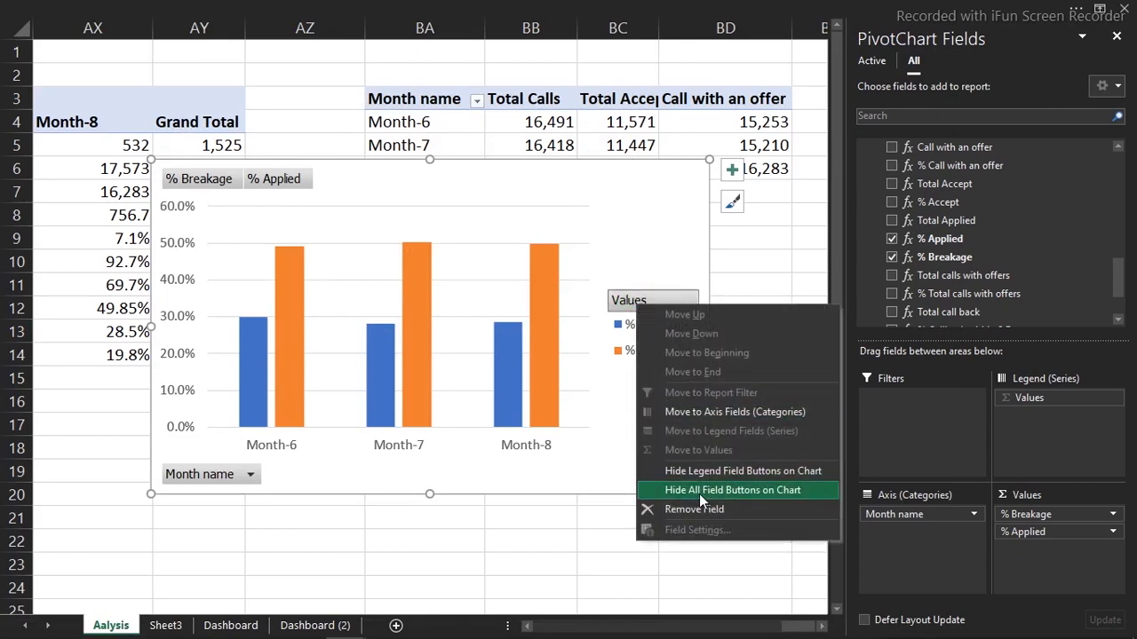
Hide all field buttons on the PivotChart and delete its vertical value axis
{"action": "left_click", "coordinate": [700, 496]}
{"action": "left_click", "coordinate": [180, 326]}
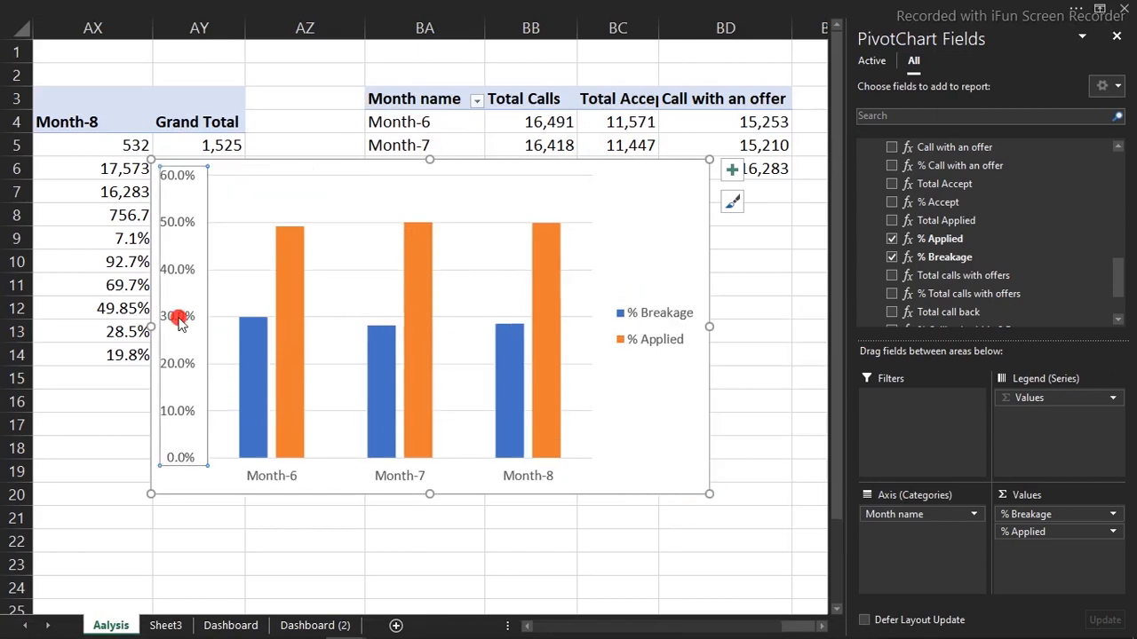
{"action": "key", "text": "Delete"}
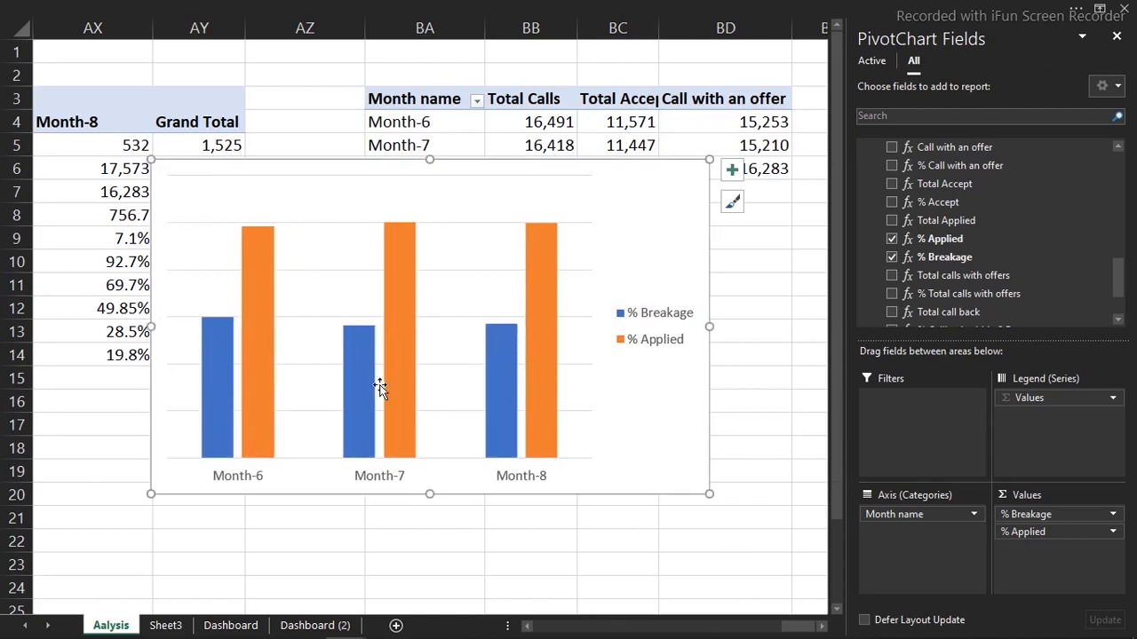
Move the chart legend to the top and shrink the chart to a smaller size
{"action": "left_click", "coordinate": [732, 169]}
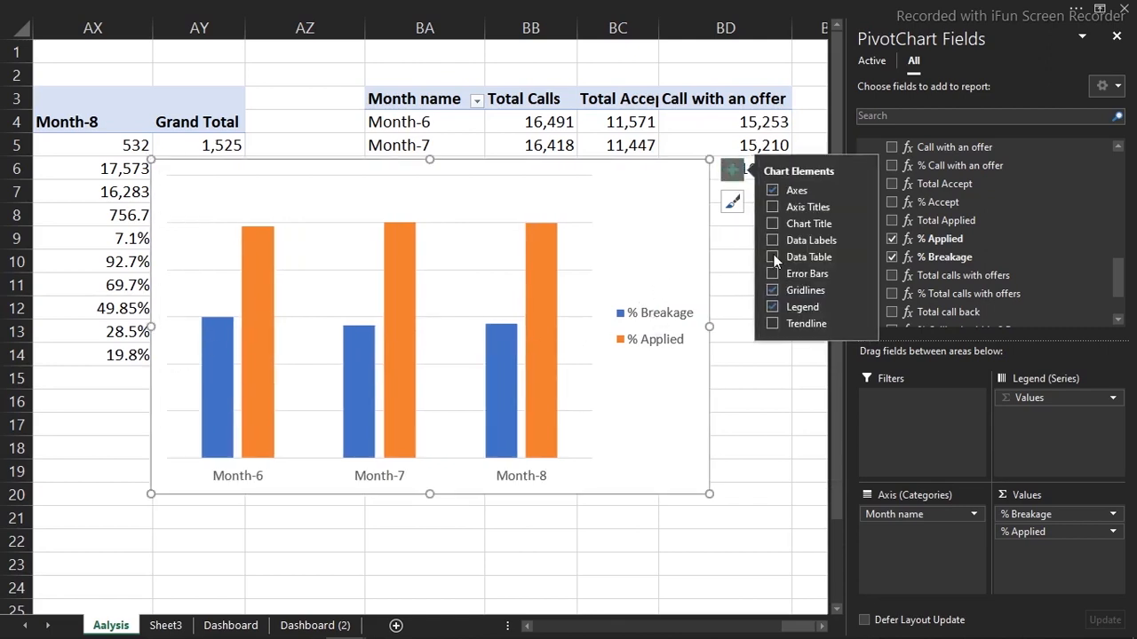
{"action": "left_click", "coordinate": [856, 306]}
{"action": "left_click", "coordinate": [898, 331]}
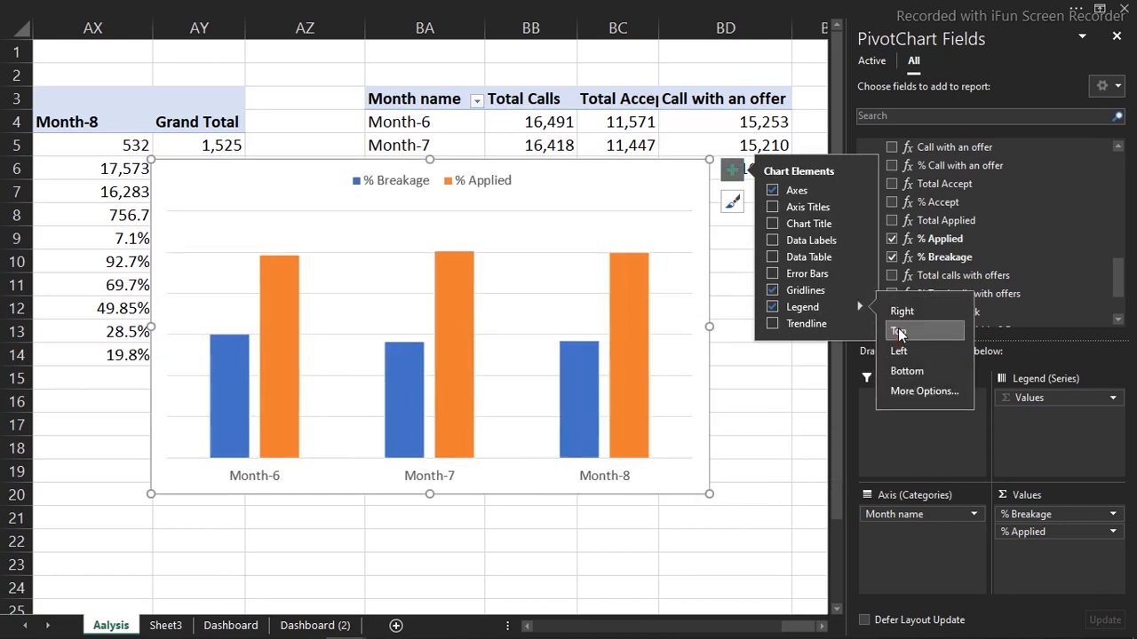
{"action": "left_click_drag", "start_coordinate": [709, 160], "coordinate": [452, 331]}
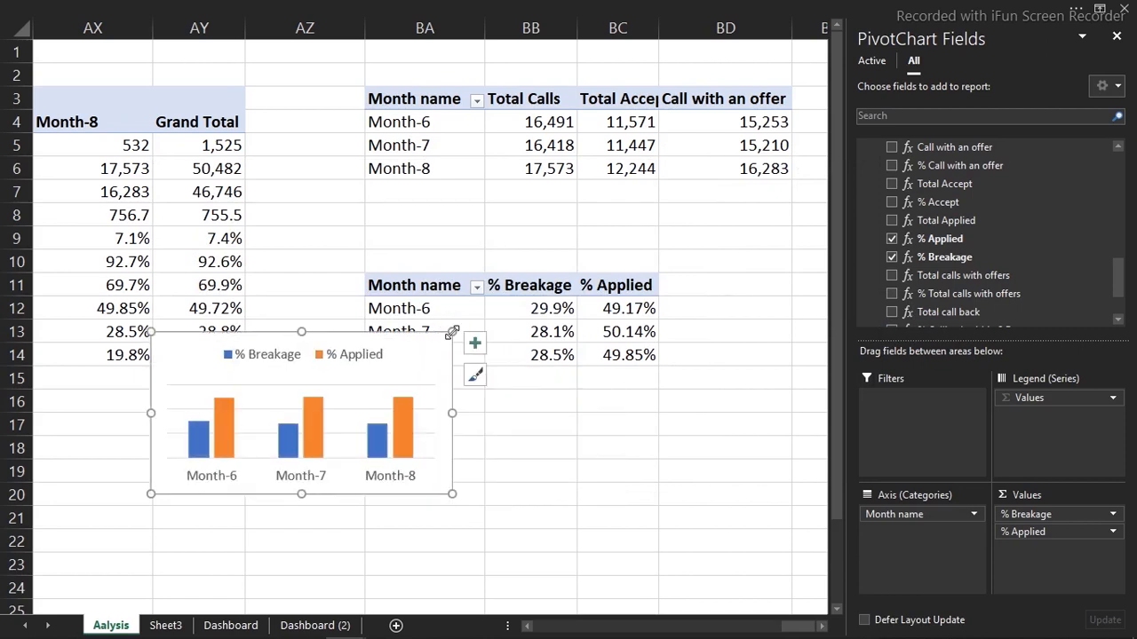
Make % Breakage a Line with Markers over the % Applied columns, then cut the combo chart
{"action": "right_click", "coordinate": [293, 444]}
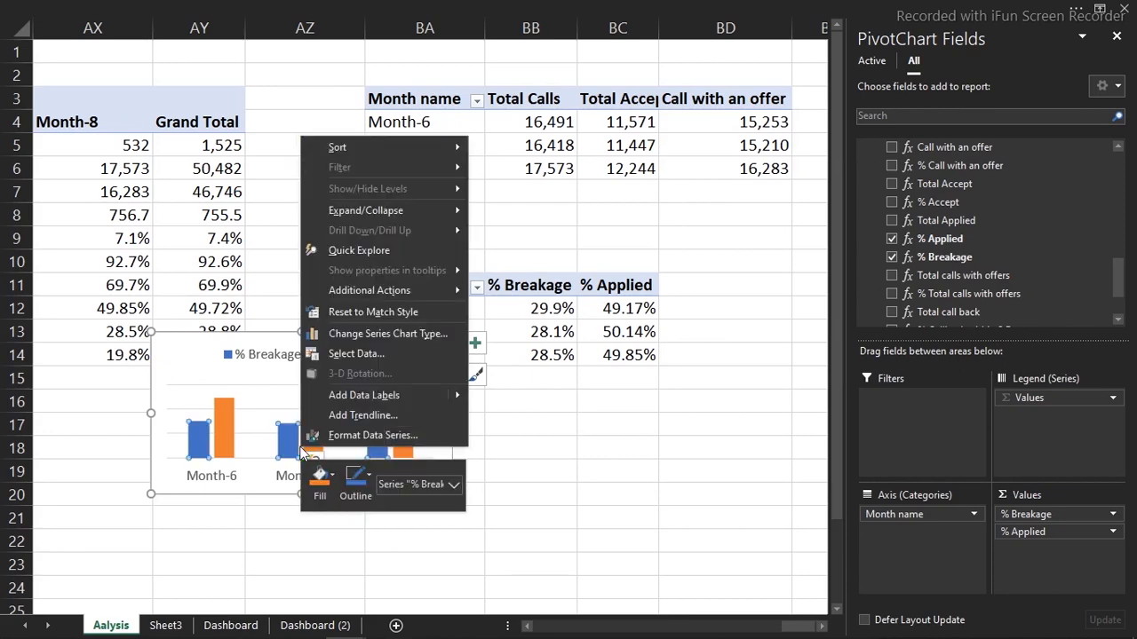
{"action": "left_click", "coordinate": [364, 334]}
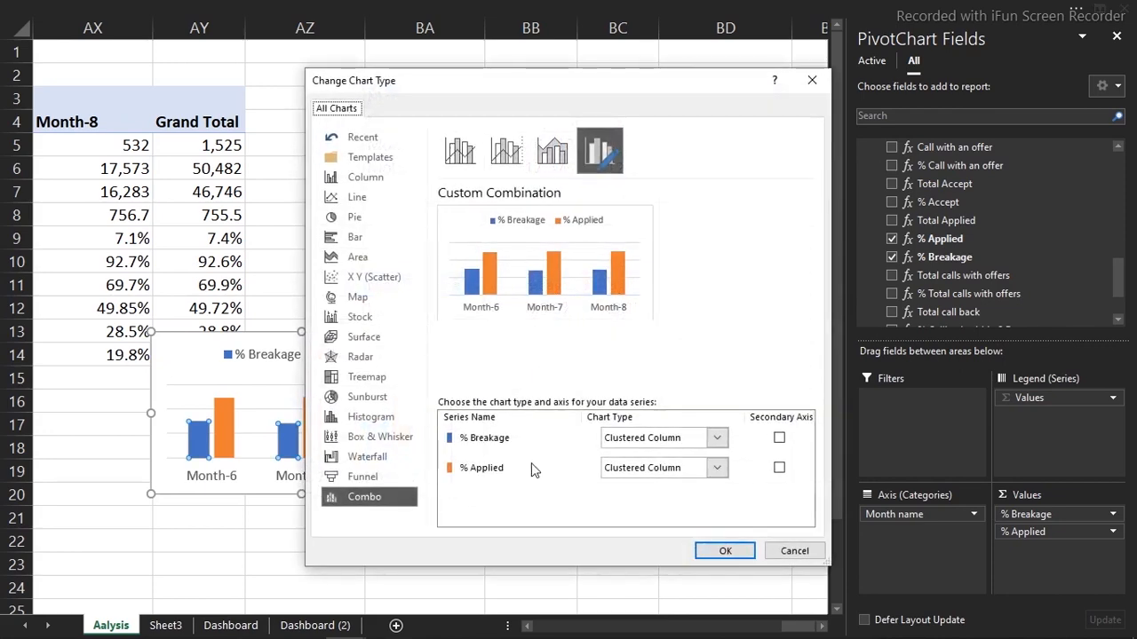
{"action": "left_click", "coordinate": [717, 437]}
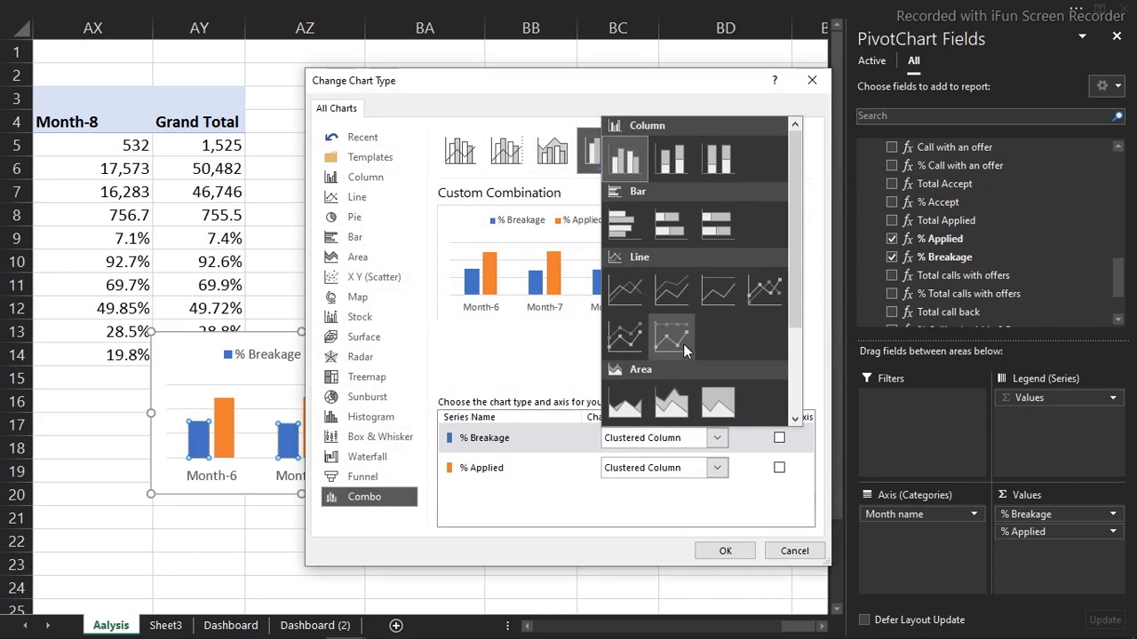
{"action": "left_click", "coordinate": [768, 310]}
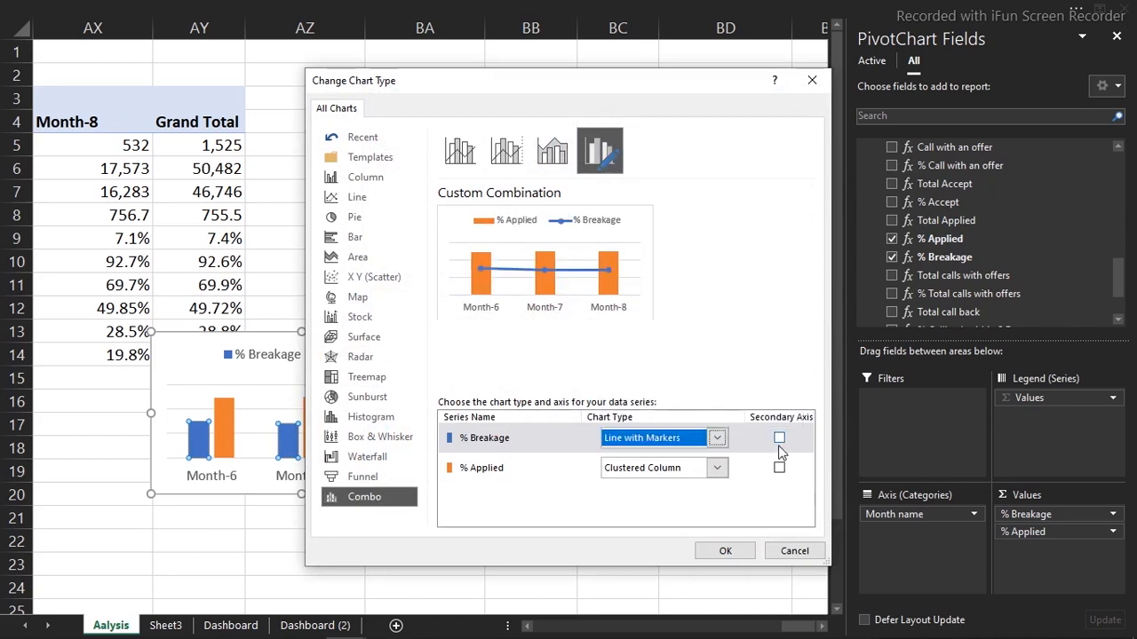
{"action": "left_click", "coordinate": [726, 552]}
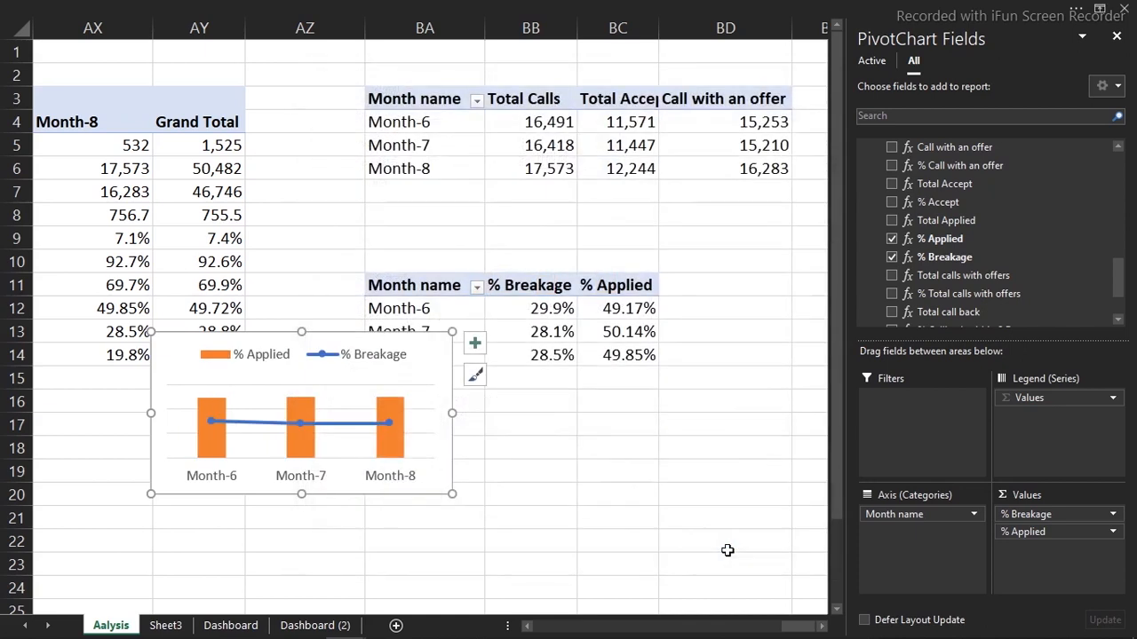
{"action": "key", "text": "ctrl+x"}
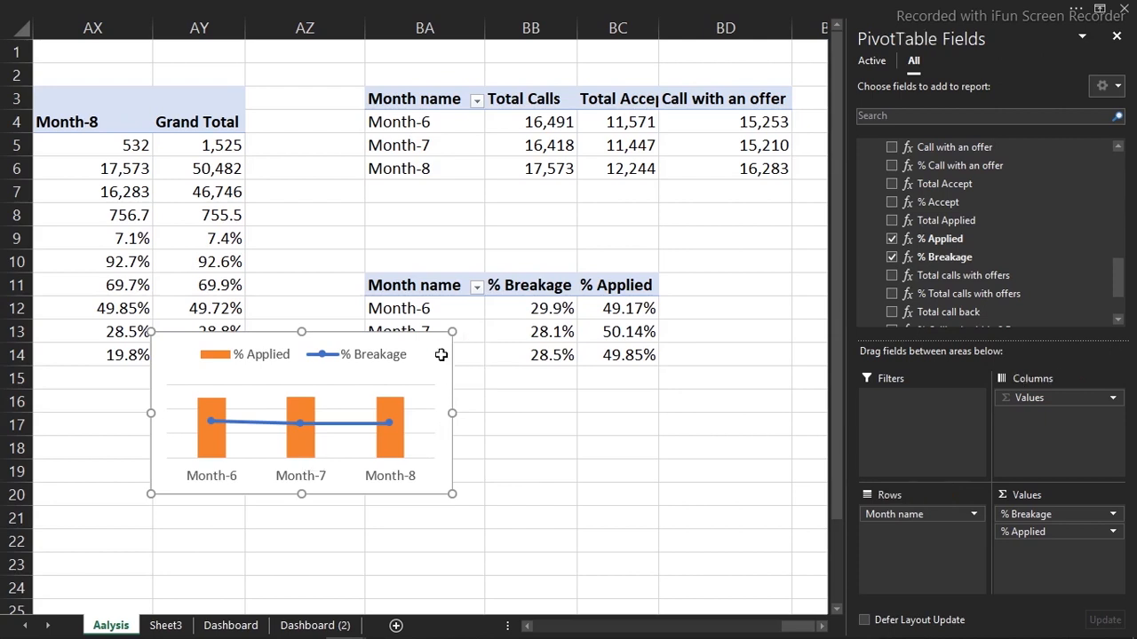
Paste the combo chart onto Dashboard (2) and readjust the calls chart's height
{"action": "left_click", "coordinate": [297, 625]}
{"action": "left_click", "coordinate": [755, 371]}
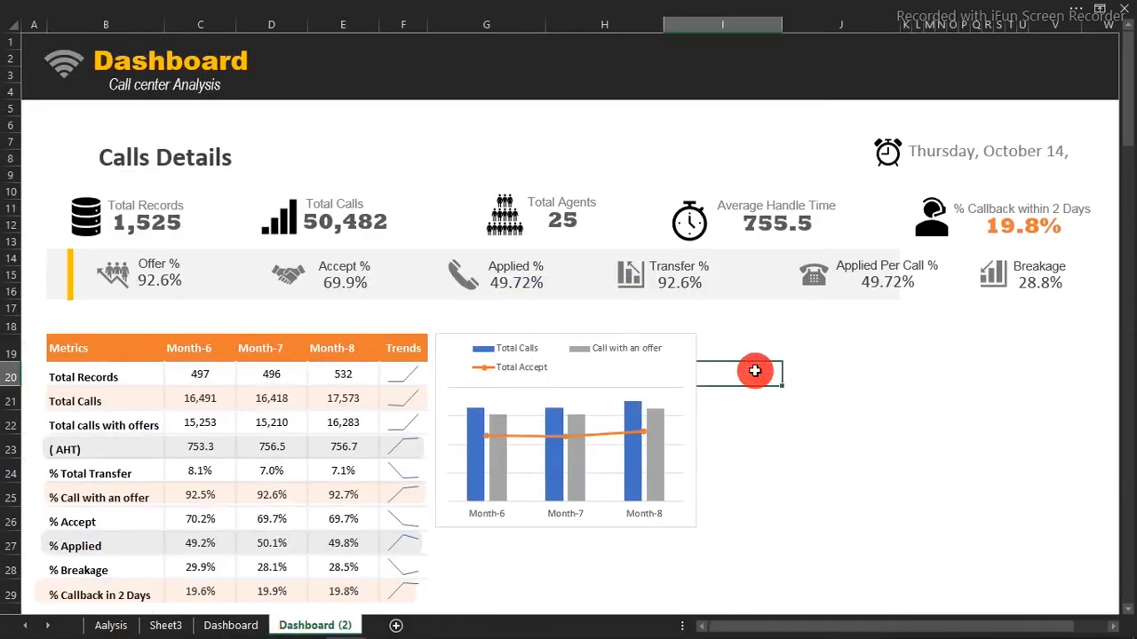
{"action": "key", "text": "ctrl+v"}
{"action": "left_click", "coordinate": [570, 460]}
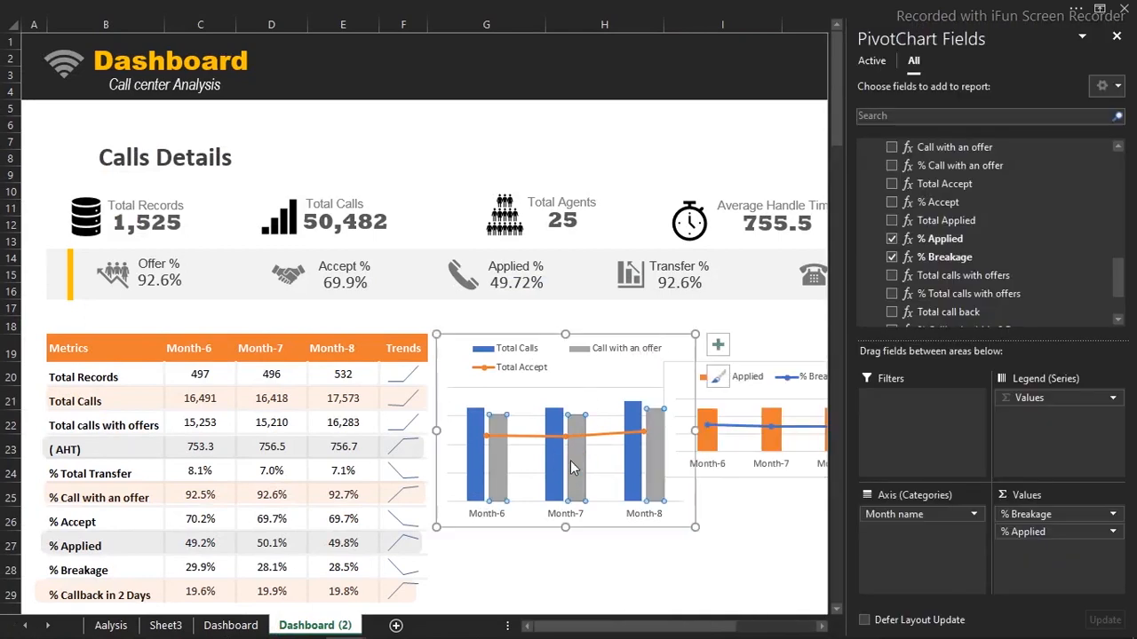
{"action": "left_click_drag", "start_coordinate": [564, 528], "coordinate": [568, 456]}
{"action": "double_click", "coordinate": [569, 453]}
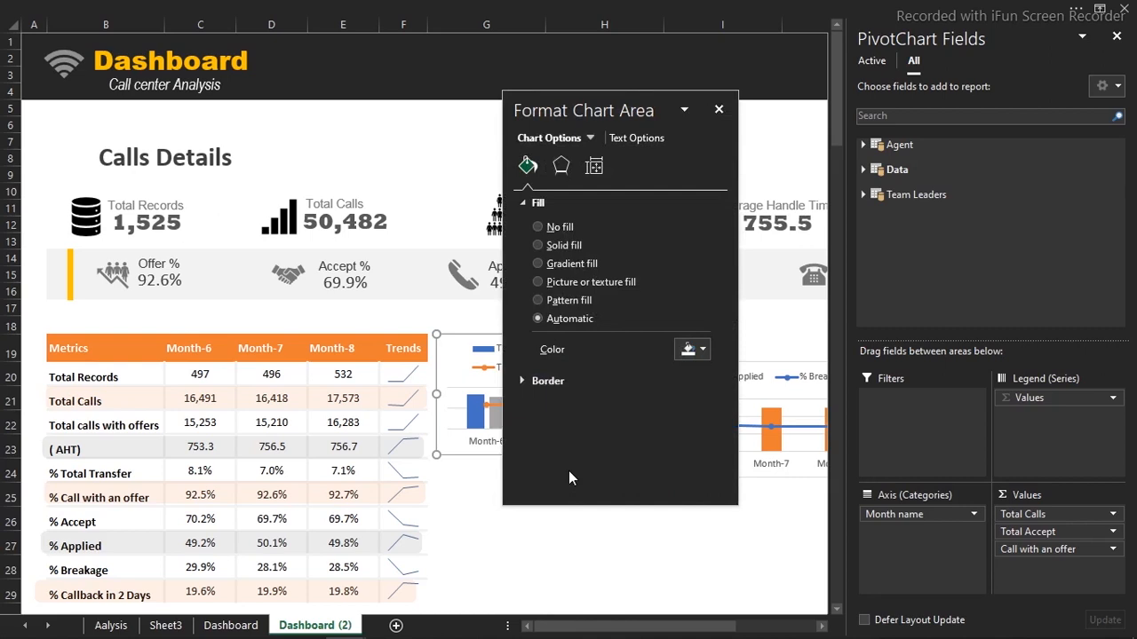
{"action": "left_click", "coordinate": [718, 109]}
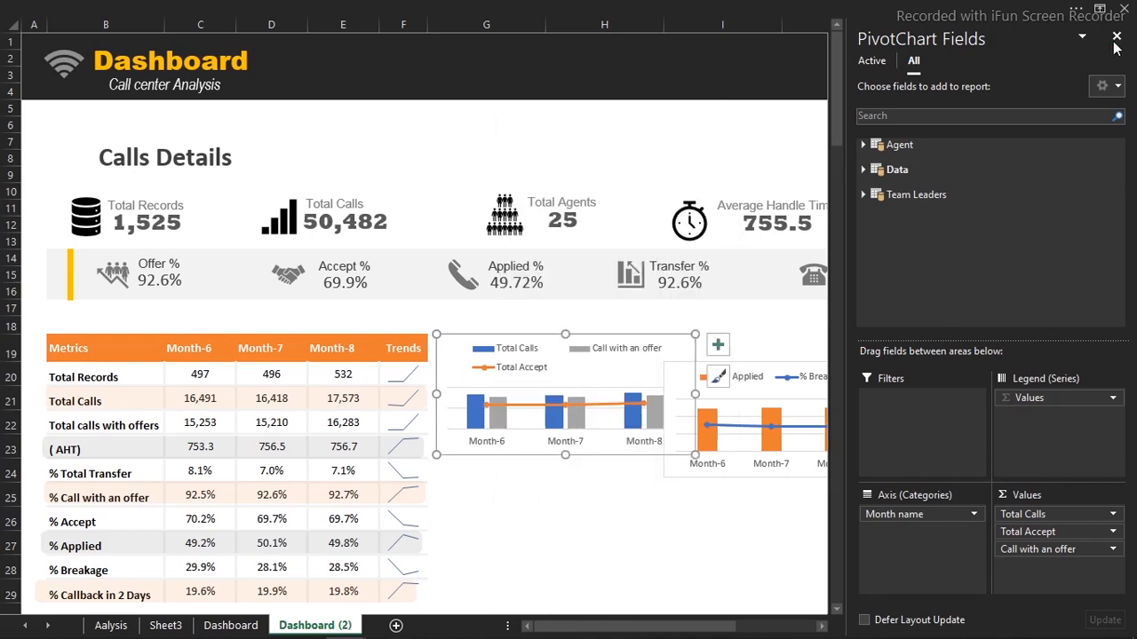
{"action": "left_click", "coordinate": [1117, 40]}
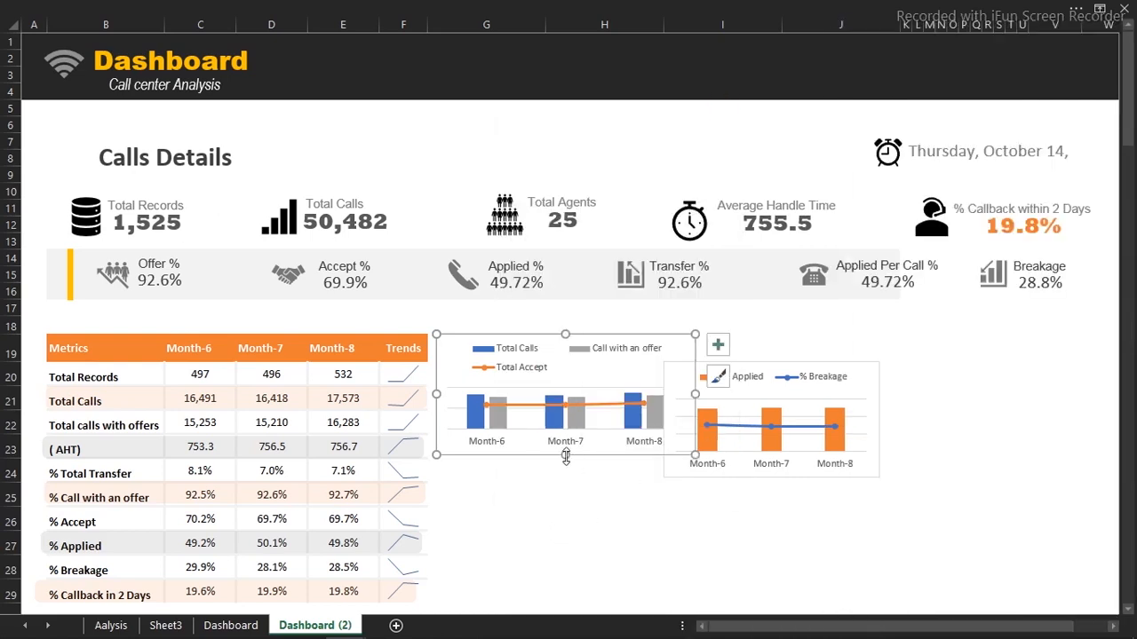
{"action": "left_click_drag", "start_coordinate": [566, 458], "coordinate": [565, 477]}
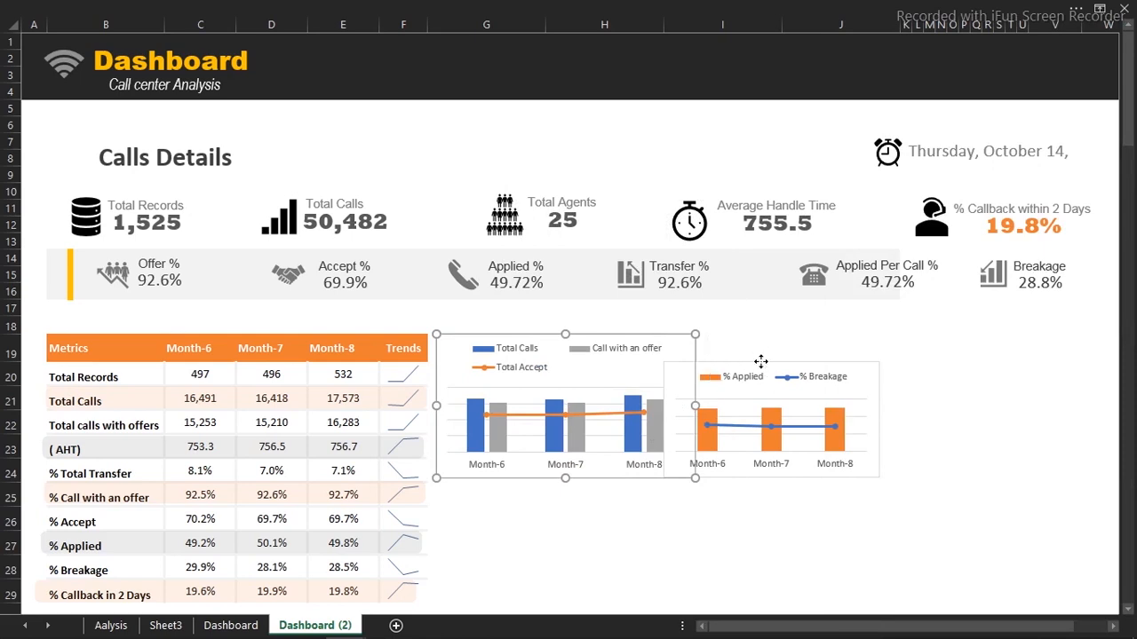
Move the combo chart below the calls chart and widen it to the right
{"action": "left_click", "coordinate": [761, 364]}
{"action": "left_click_drag", "start_coordinate": [761, 362], "coordinate": [532, 486]}
{"action": "left_click", "coordinate": [532, 486]}
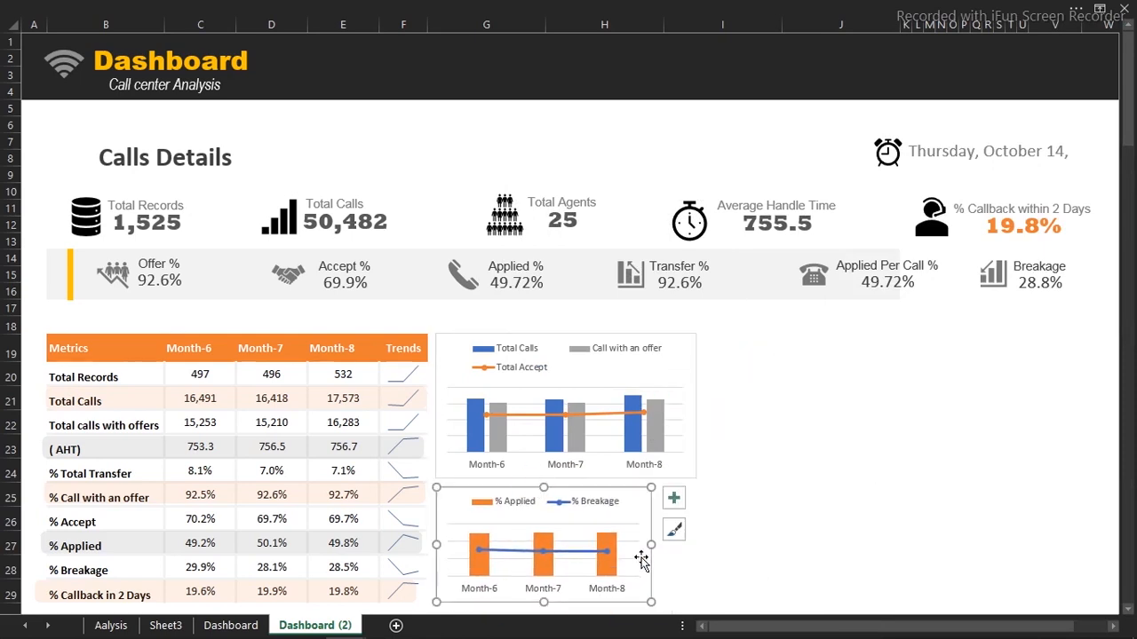
{"action": "left_click_drag", "start_coordinate": [648, 545], "coordinate": [694, 549]}
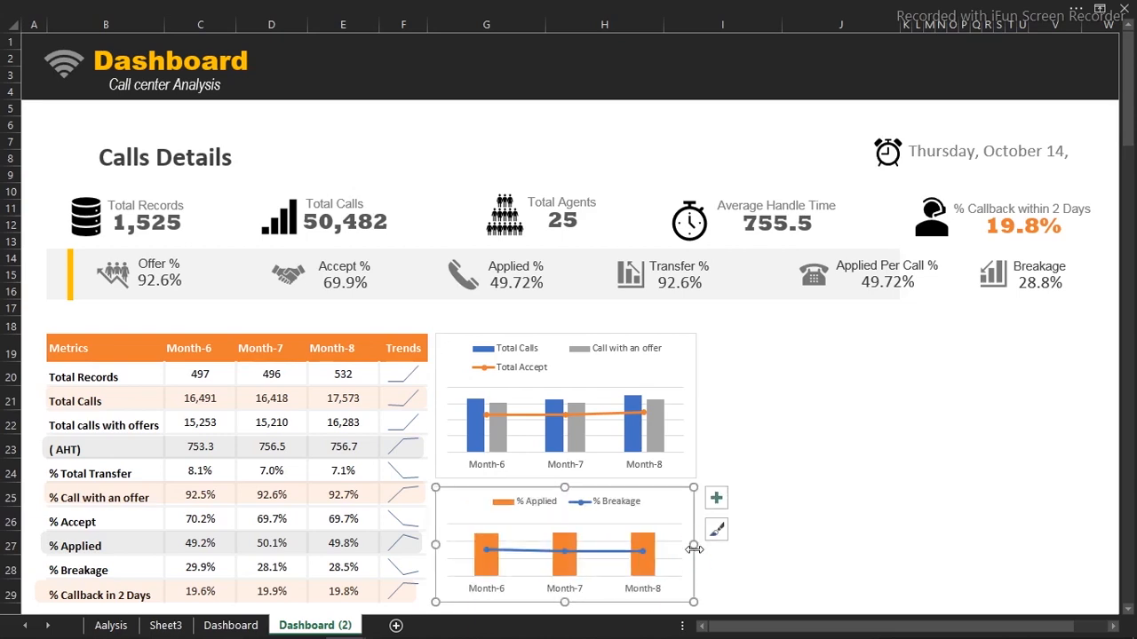
{"action": "left_click", "coordinate": [776, 418]}
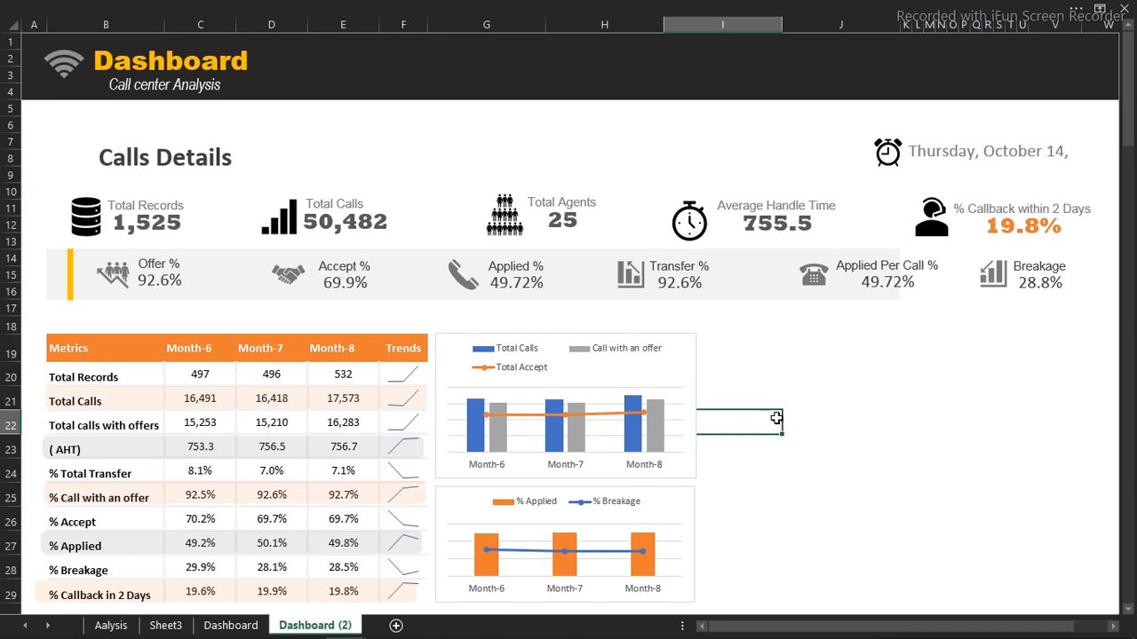
Select both charts together and widen them to the same width
{"action": "left_click", "coordinate": [695, 370]}
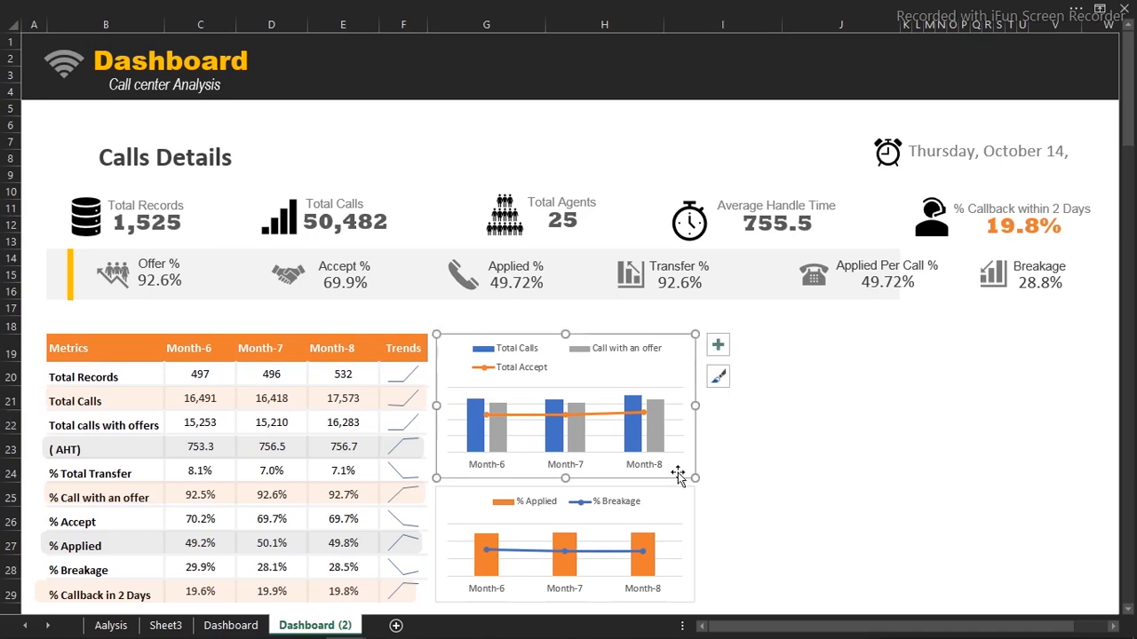
{"action": "left_click", "coordinate": [688, 531], "text": "ctrl"}
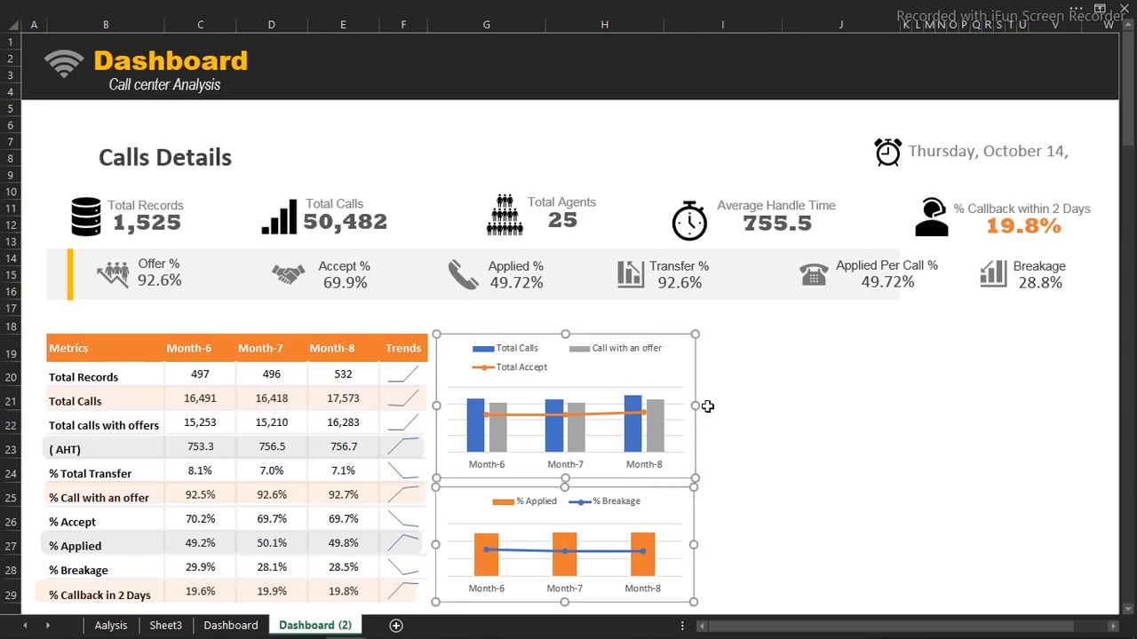
{"action": "left_click_drag", "start_coordinate": [707, 406], "coordinate": [724, 407]}
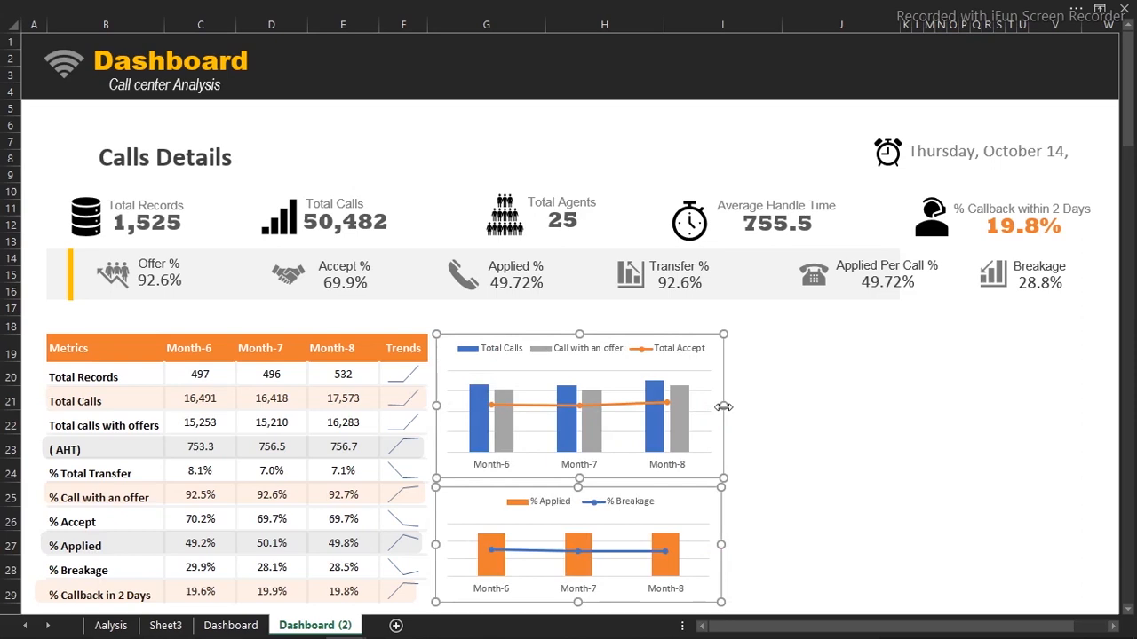
{"action": "left_click", "coordinate": [799, 413]}
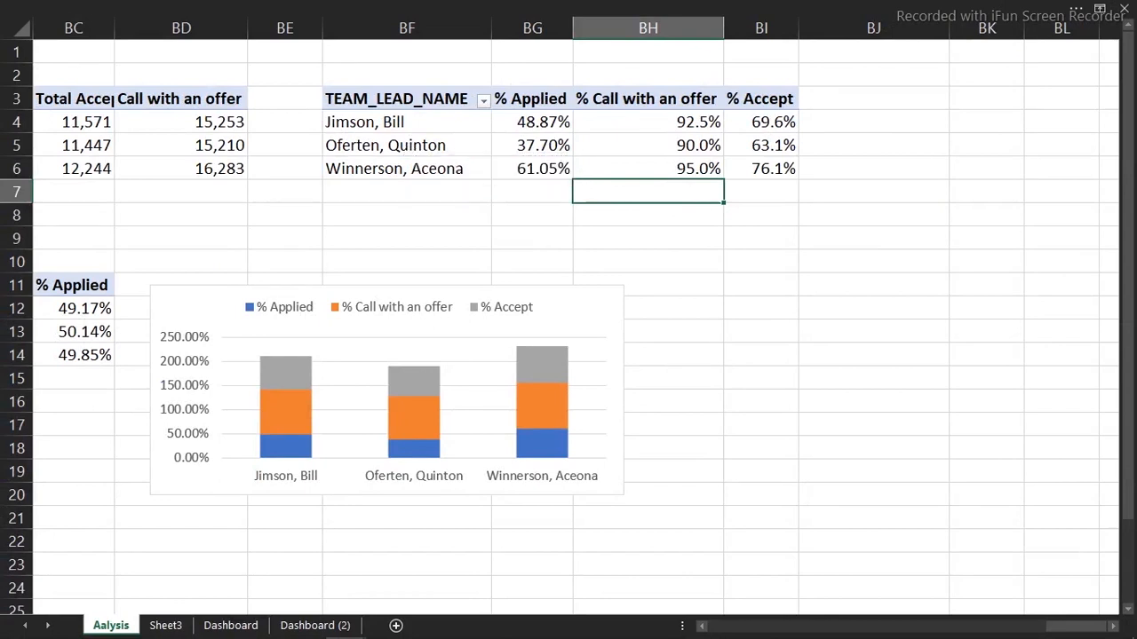
Select the team-lead PivotTable and show the Team Leaders table's fields instead of Data
{"action": "mouse_move", "coordinate": [510, 636]}
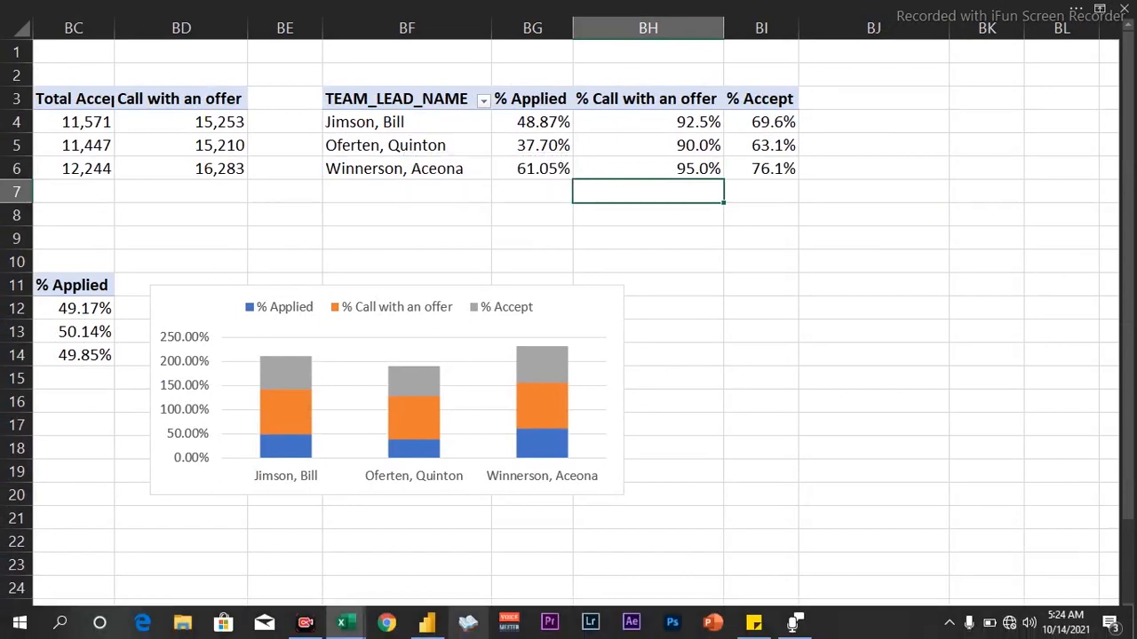
{"action": "left_click", "coordinate": [311, 626]}
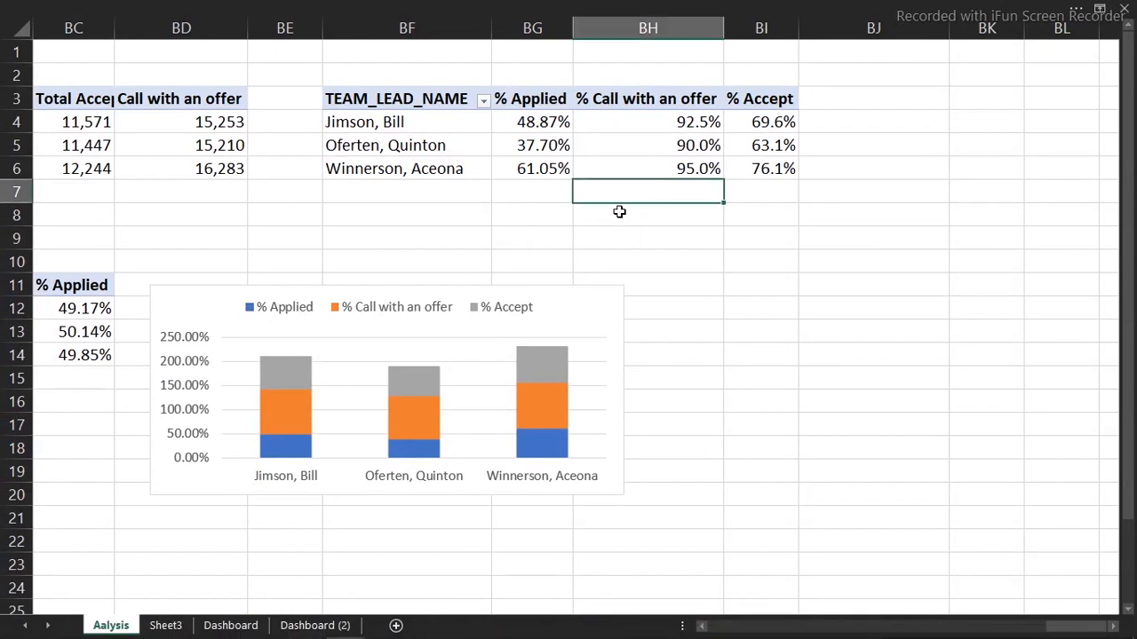
{"action": "left_click", "coordinate": [549, 170]}
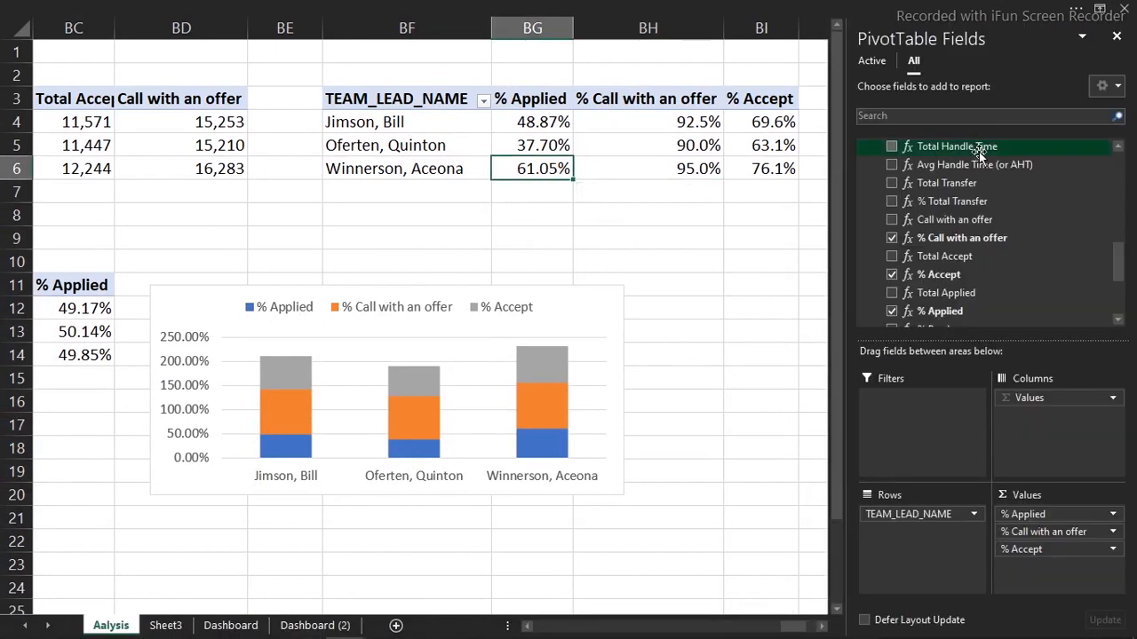
{"action": "left_click_drag", "start_coordinate": [1120, 262], "coordinate": [1112, 137]}
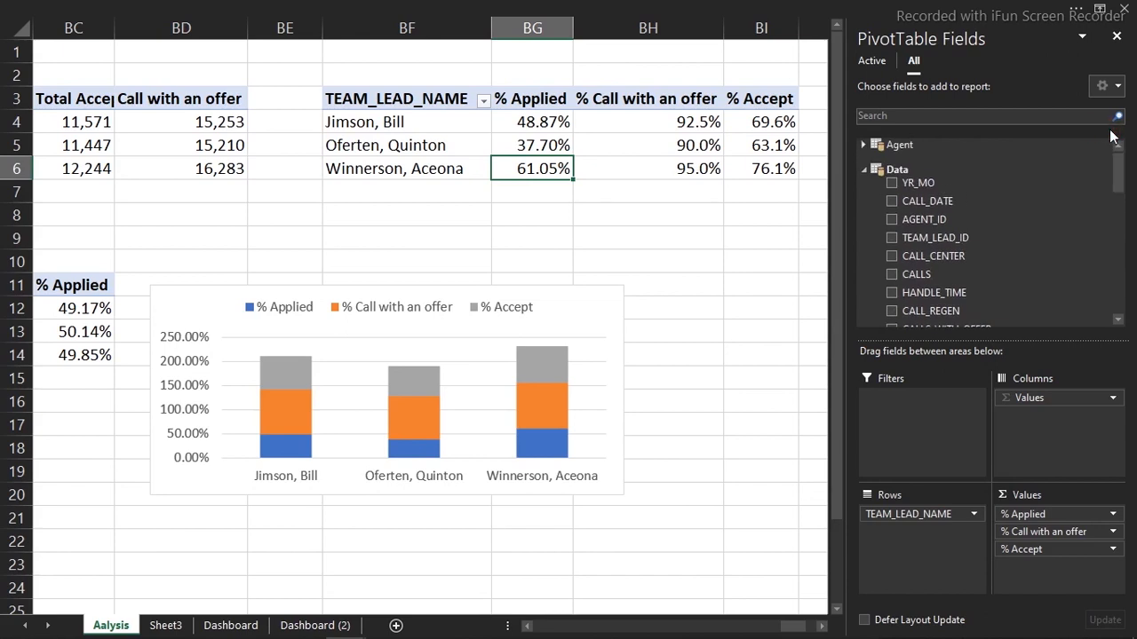
{"action": "left_click", "coordinate": [868, 173]}
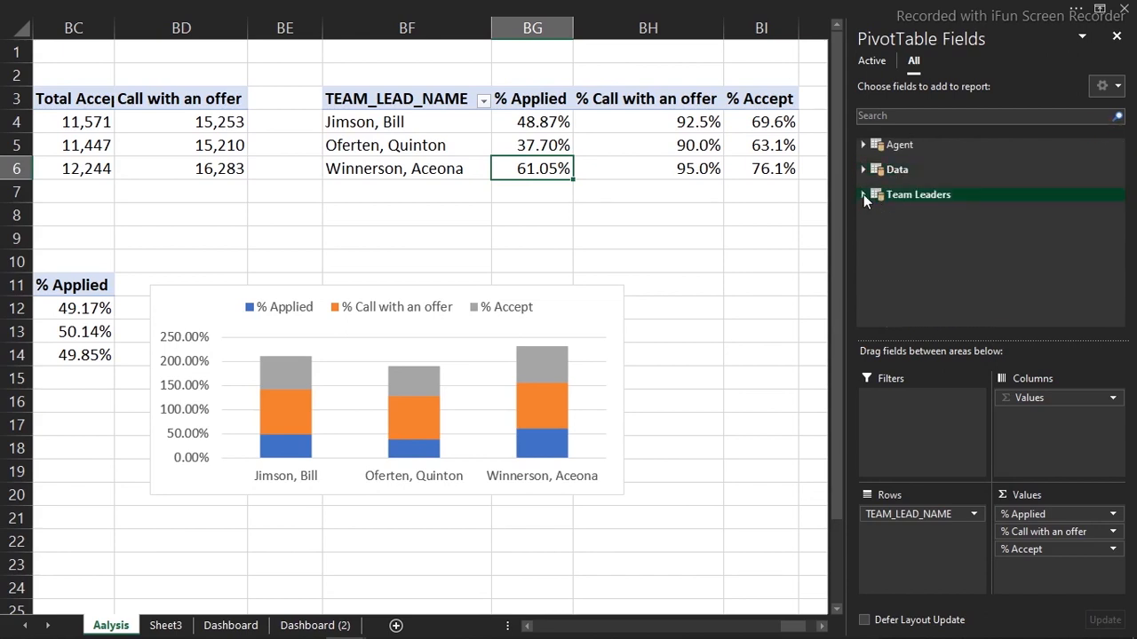
{"action": "left_click", "coordinate": [864, 195]}
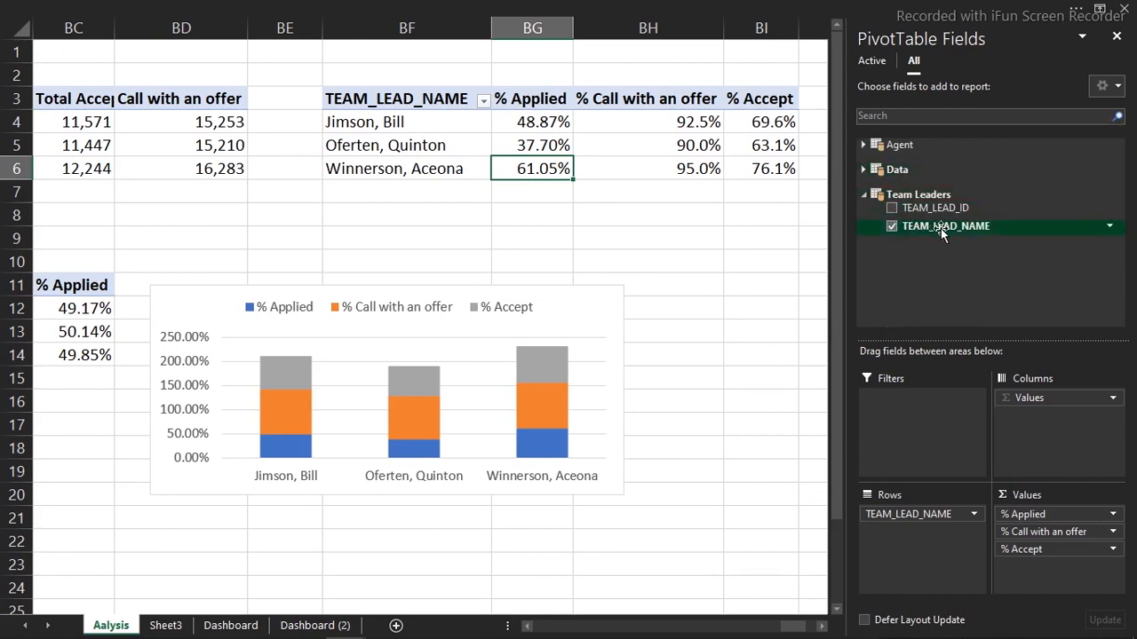
Bring the Power Pivot data window to the front
{"action": "mouse_move", "coordinate": [464, 631]}
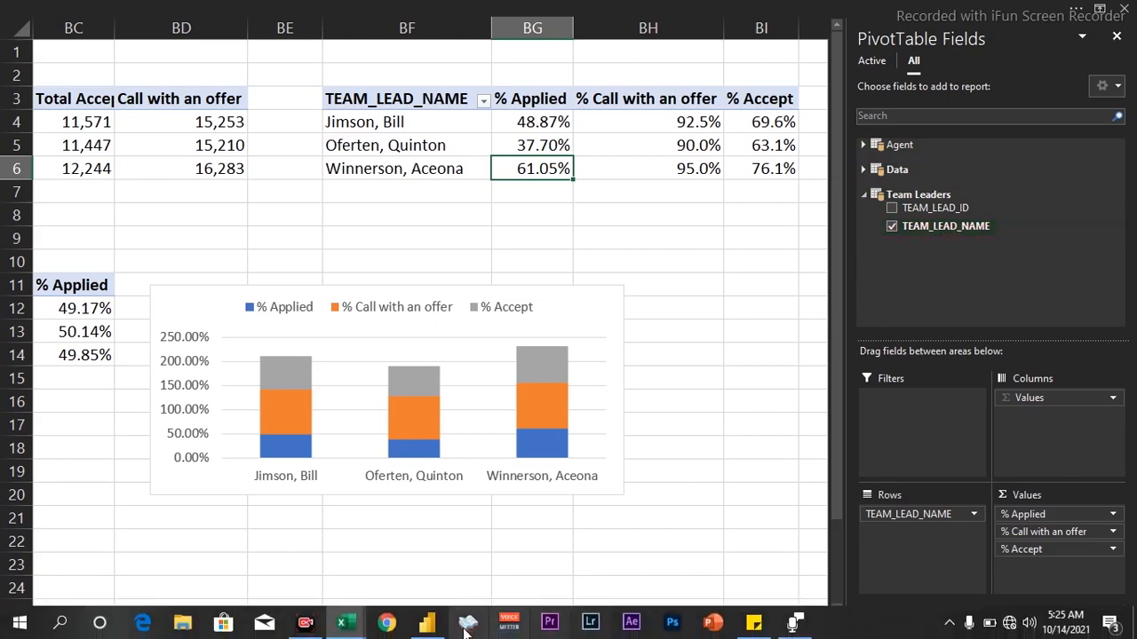
{"action": "mouse_move", "coordinate": [350, 626]}
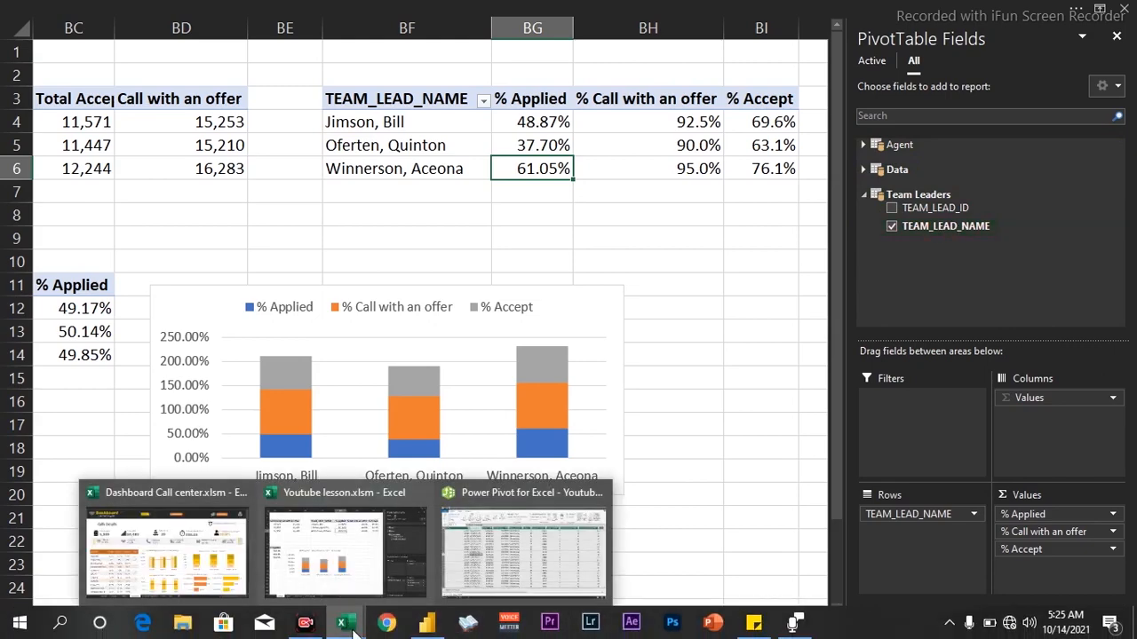
{"action": "left_click", "coordinate": [487, 564]}
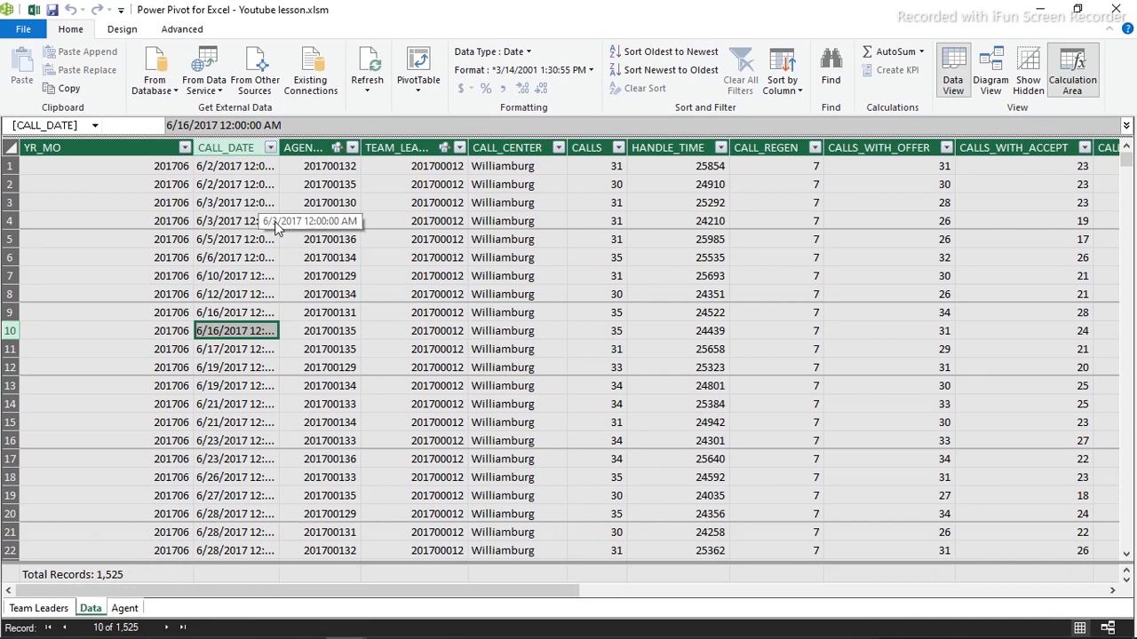
Inspect the Team Leaders table and its one-to-many link to Data in Diagram View, then return to Excel
{"action": "left_click", "coordinate": [40, 608]}
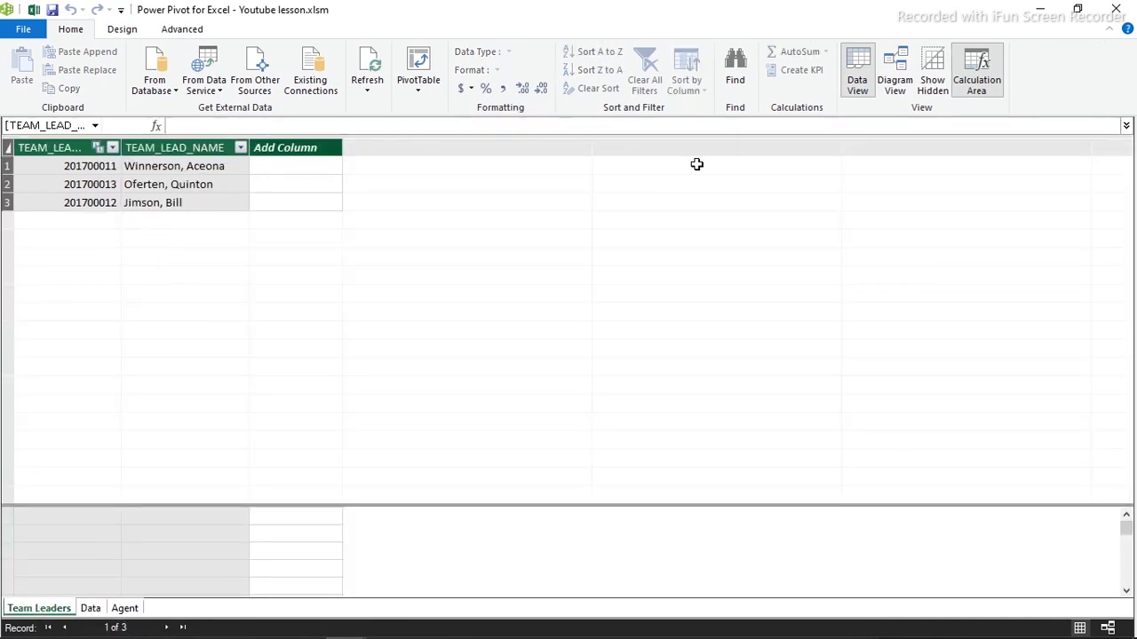
{"action": "left_click", "coordinate": [895, 76]}
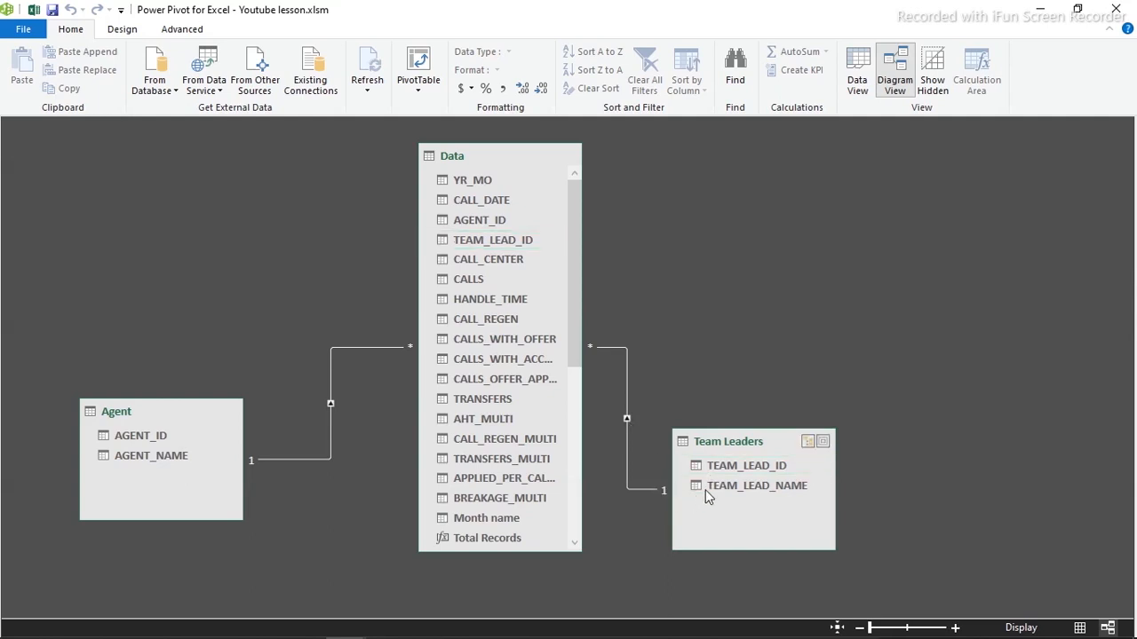
{"action": "left_click_drag", "start_coordinate": [572, 301], "coordinate": [591, 348]}
{"action": "left_click", "coordinate": [1039, 9]}
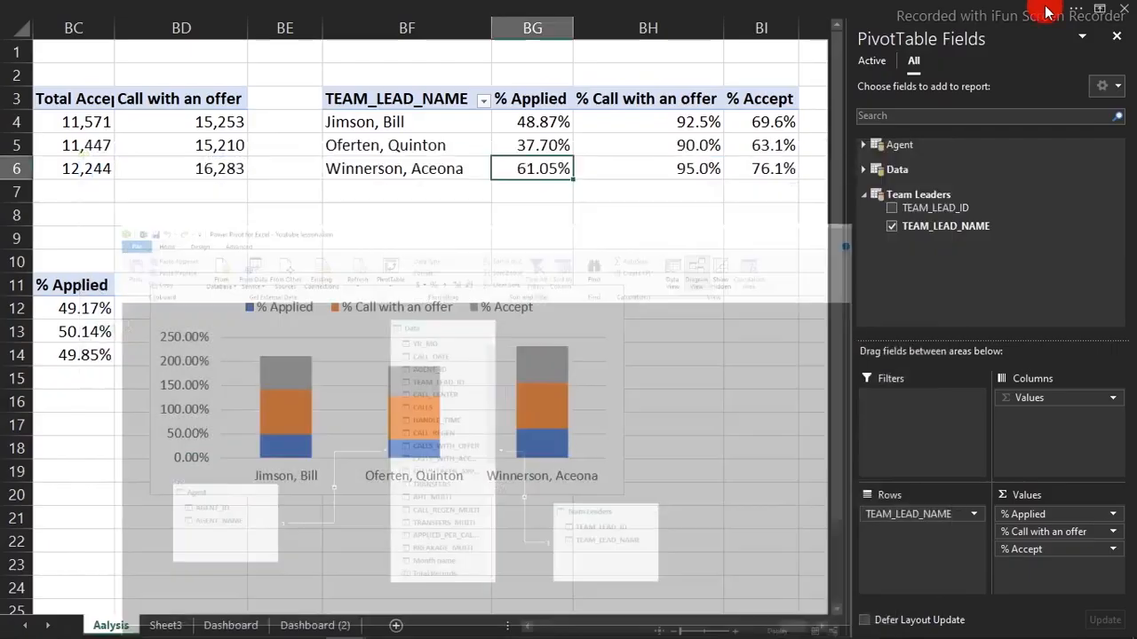
Cut the team-lead stacked chart from Aalysis and paste it onto Dashboard (2)
{"action": "left_click", "coordinate": [862, 168]}
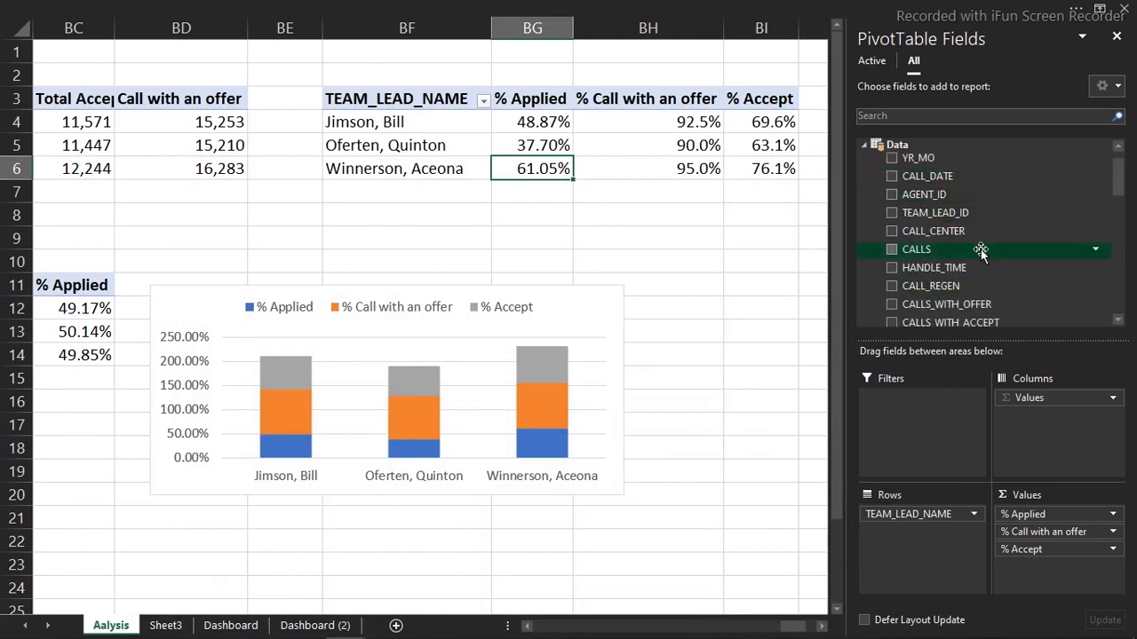
{"action": "left_click", "coordinate": [431, 287]}
{"action": "left_click_drag", "start_coordinate": [432, 287], "coordinate": [485, 215]}
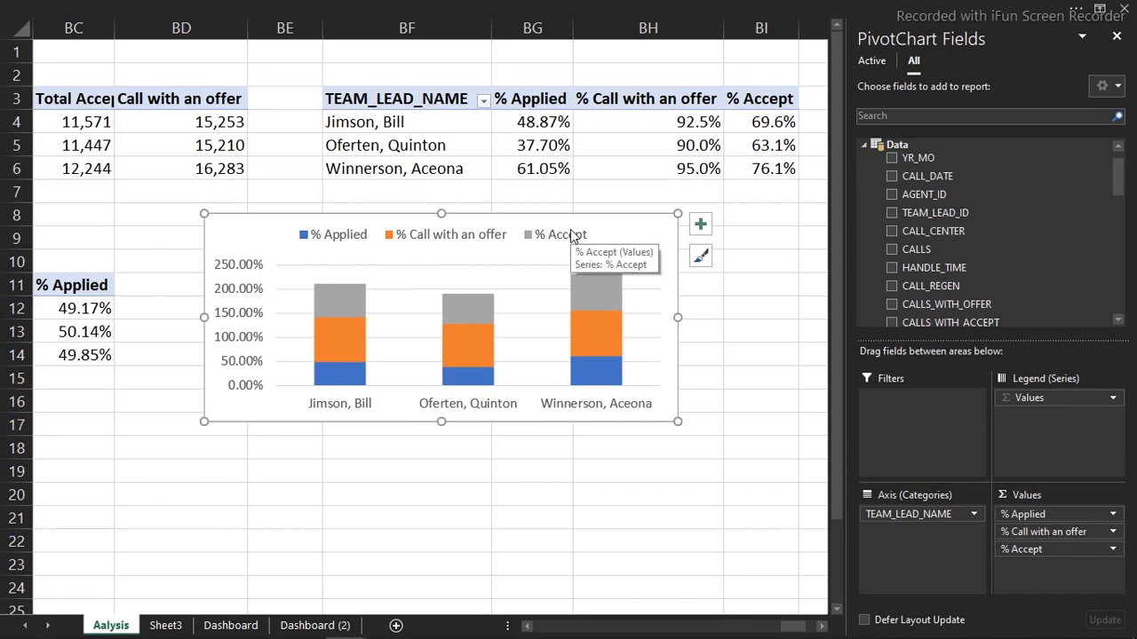
{"action": "key", "text": "Delete"}
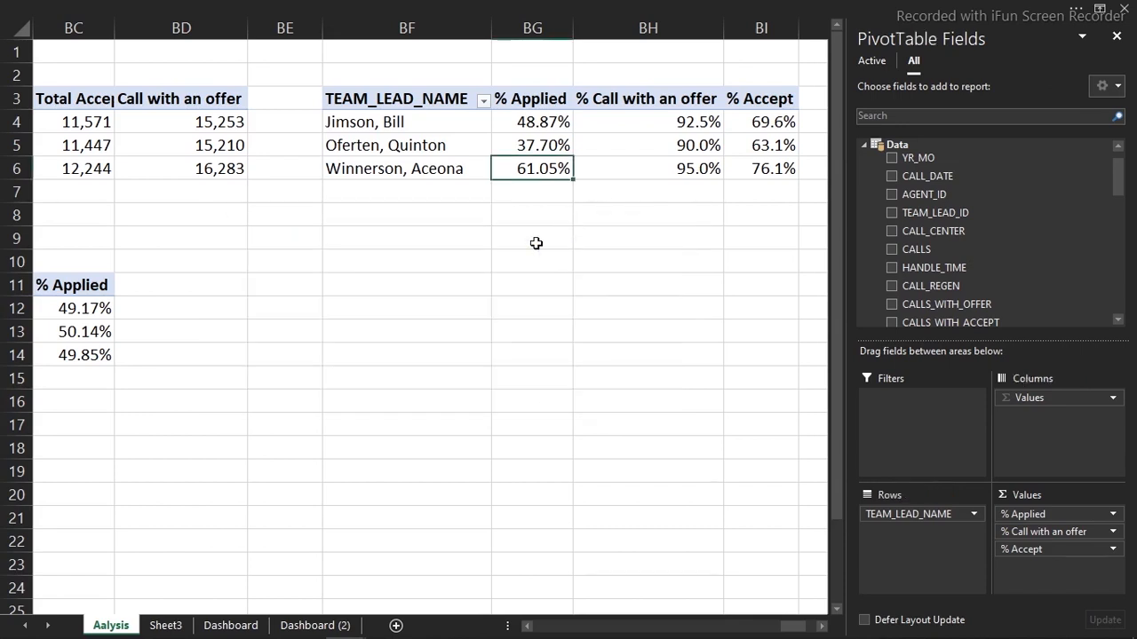
{"action": "left_click", "coordinate": [311, 626]}
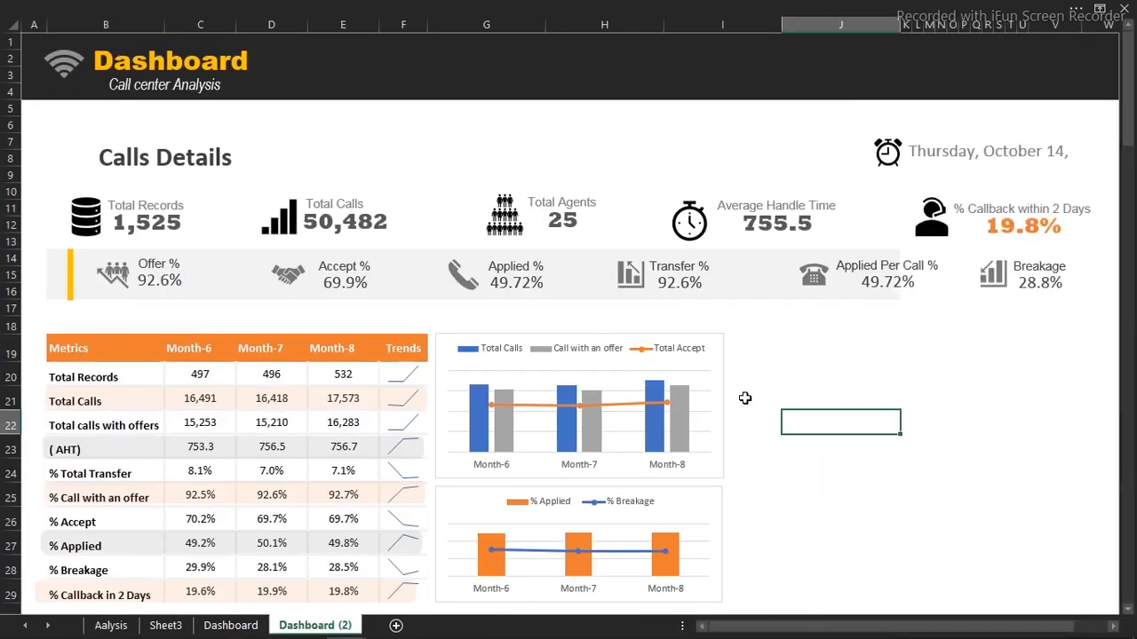
{"action": "key", "text": "ctrl+v"}
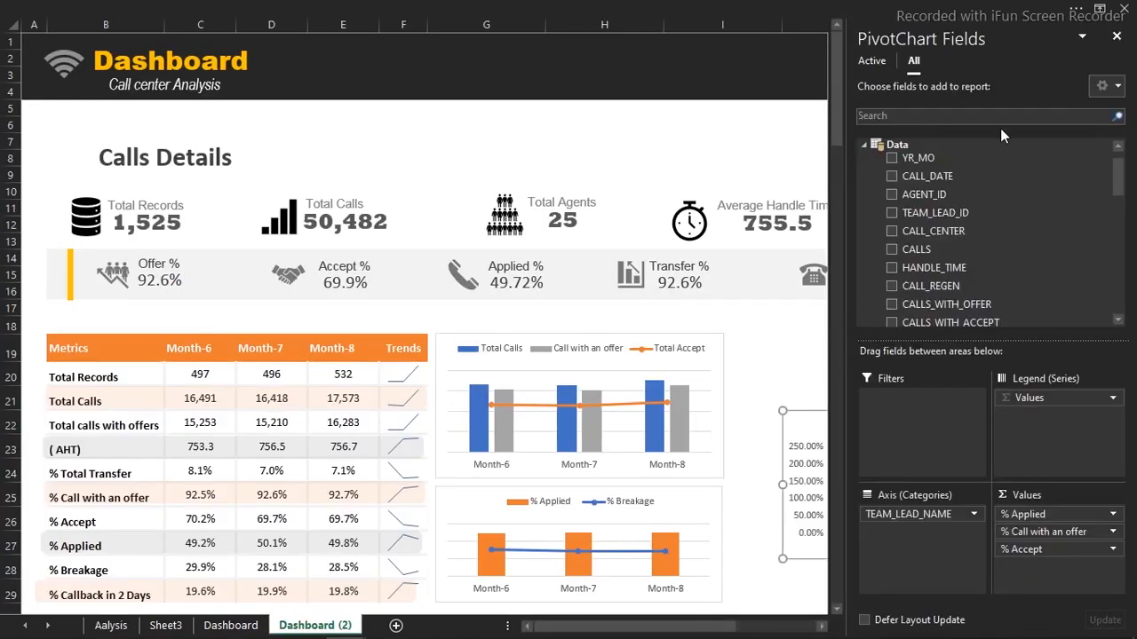
Turn off the row and column headings on Dashboard (2)
{"action": "left_click", "coordinate": [576, 7]}
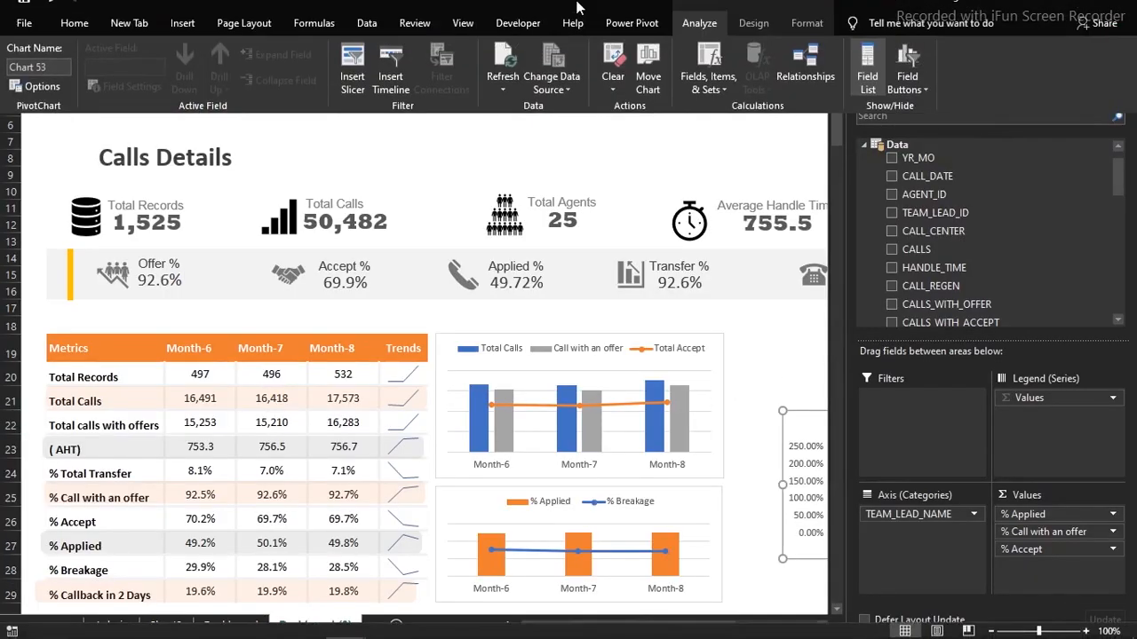
{"action": "left_click", "coordinate": [472, 42]}
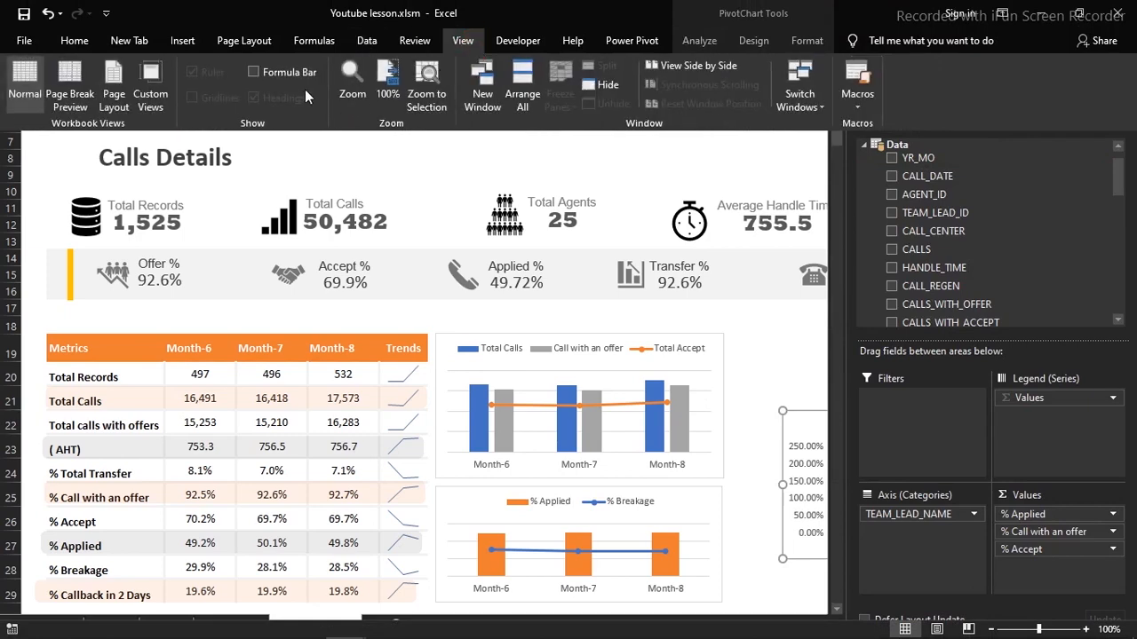
{"action": "left_click", "coordinate": [313, 161]}
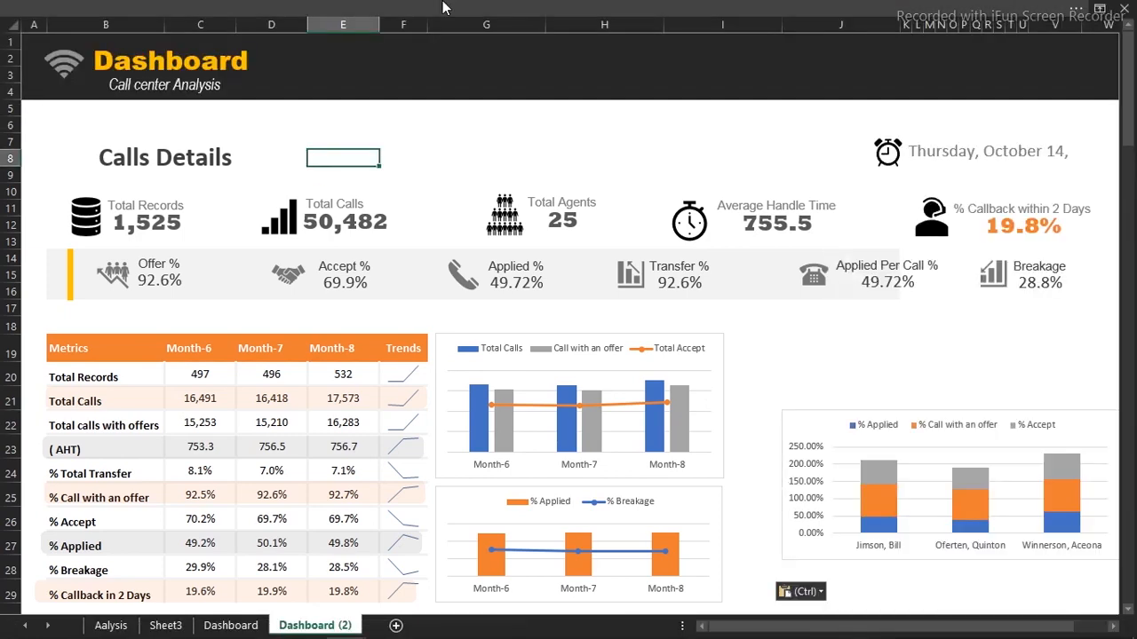
{"action": "left_click", "coordinate": [444, 7]}
{"action": "left_click", "coordinate": [285, 106]}
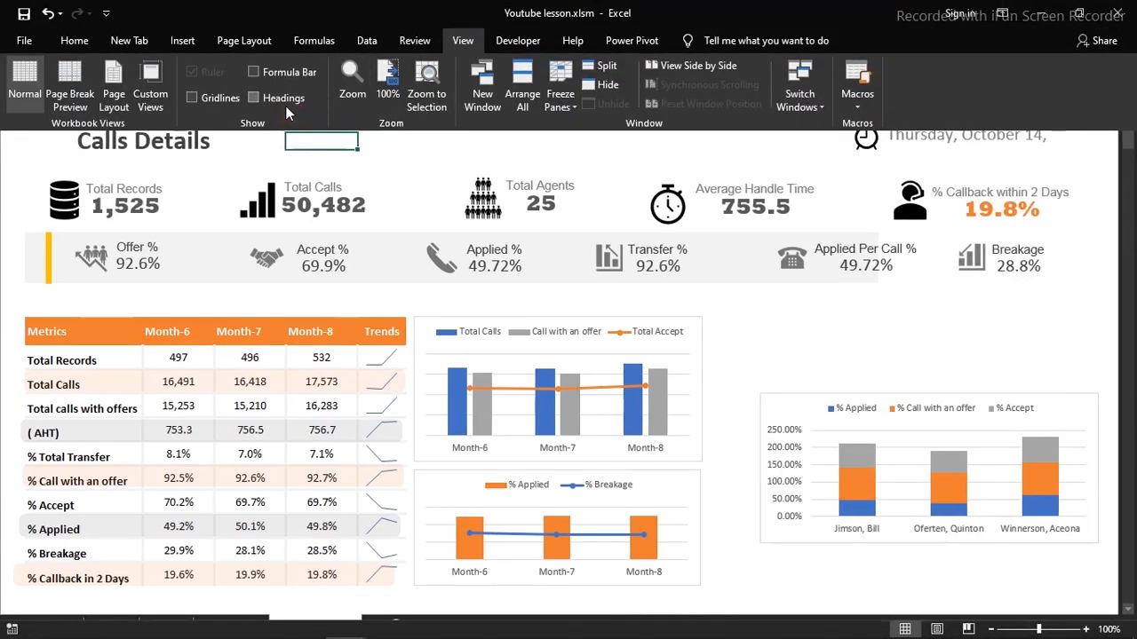
{"action": "left_click", "coordinate": [673, 487]}
Shift the % Applied chart down slightly and make the Total Calls chart a bit taller
{"action": "left_click", "coordinate": [670, 497]}
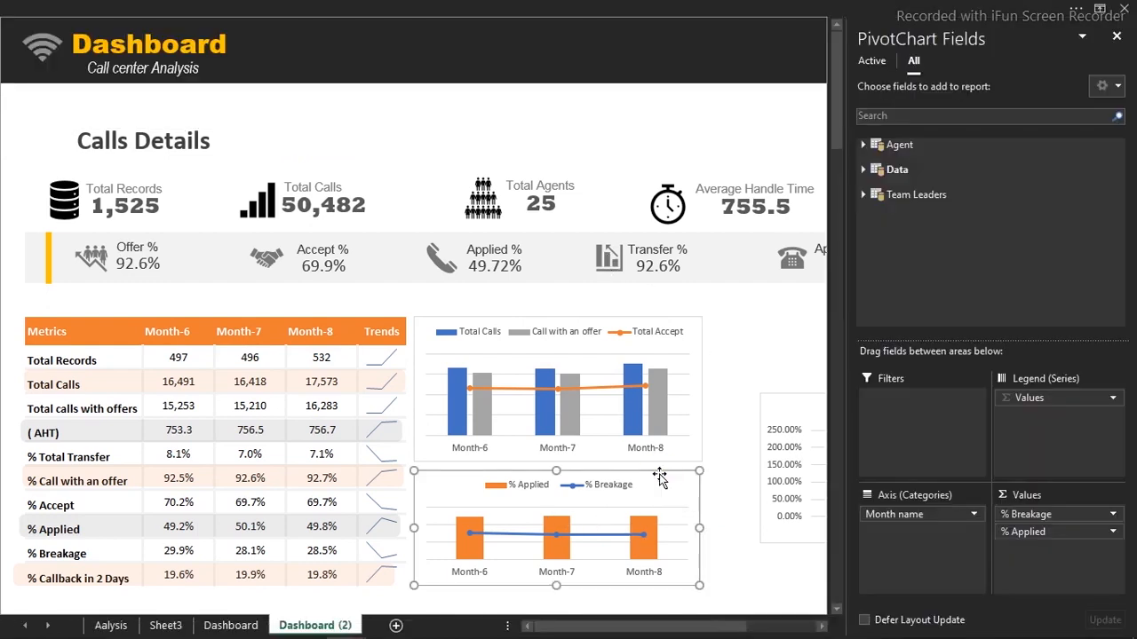
{"action": "left_click_drag", "start_coordinate": [588, 469], "coordinate": [557, 477]}
{"action": "left_click", "coordinate": [574, 457]}
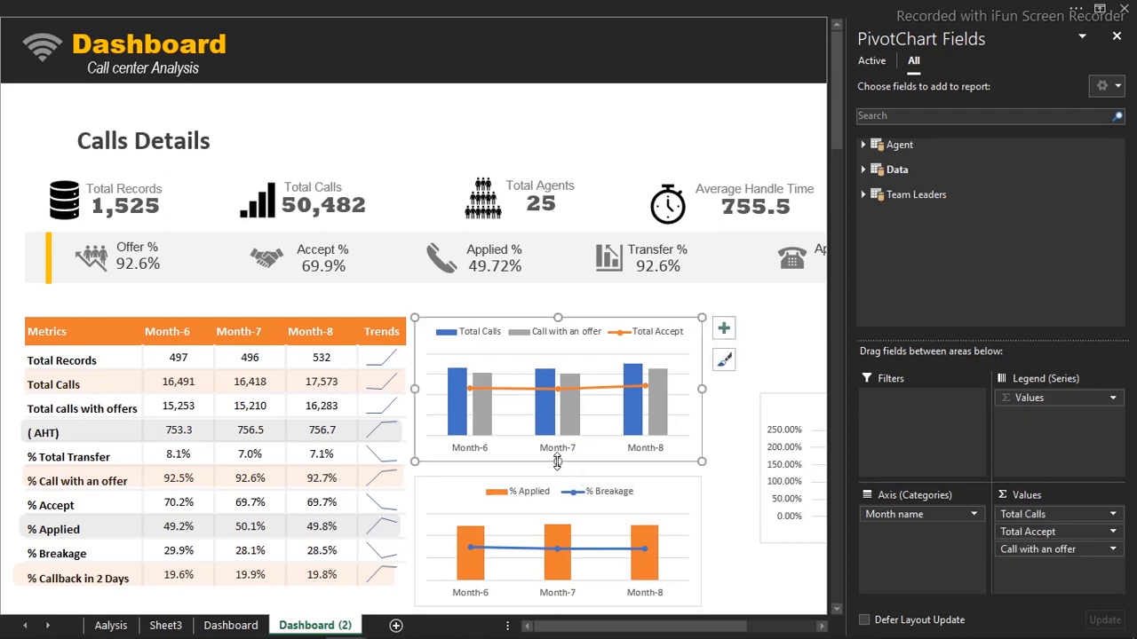
{"action": "left_click_drag", "start_coordinate": [557, 462], "coordinate": [557, 471]}
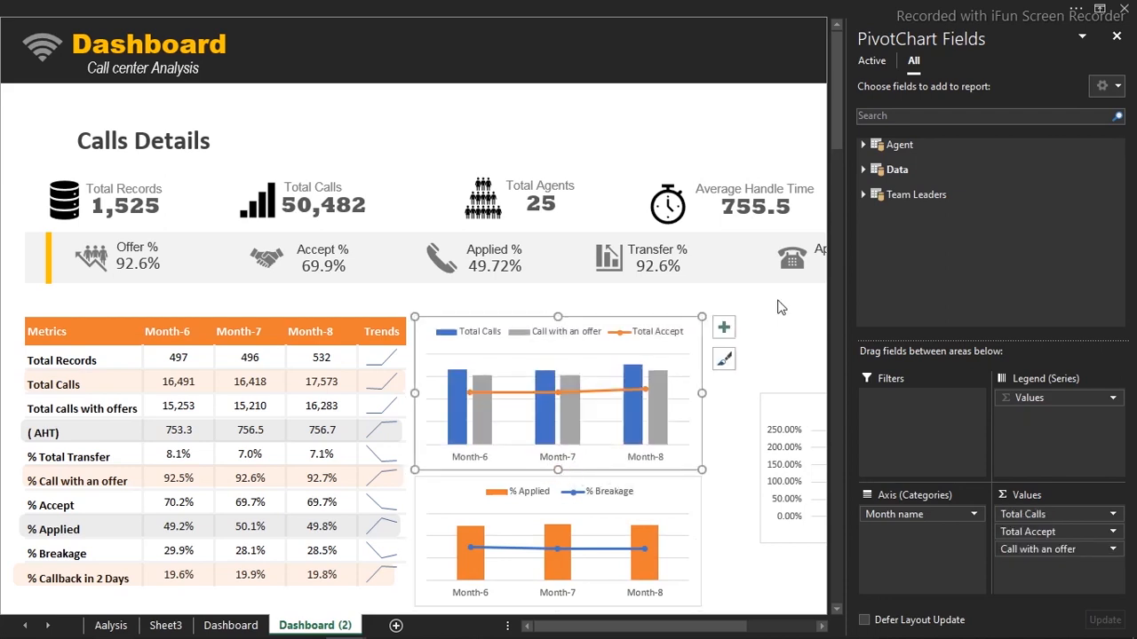
{"action": "left_click", "coordinate": [1117, 35]}
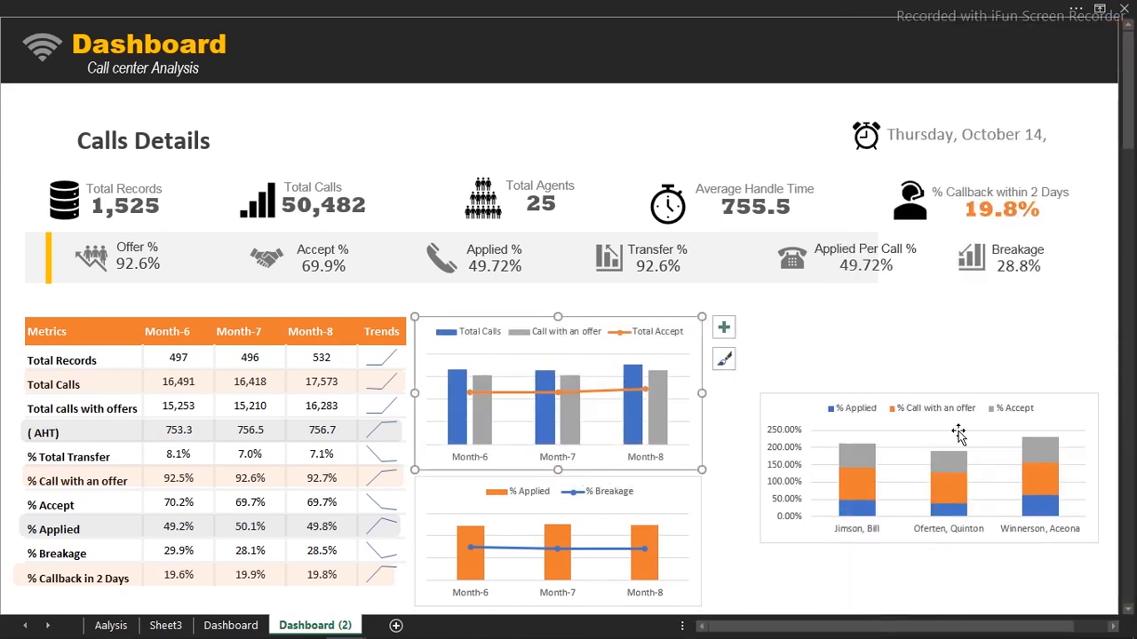
Move the stacked team-lead chart up beside Total Calls, widen it leftward, and align it
{"action": "left_click_drag", "start_coordinate": [951, 395], "coordinate": [956, 303]}
{"action": "left_click_drag", "start_coordinate": [764, 377], "coordinate": [714, 381]}
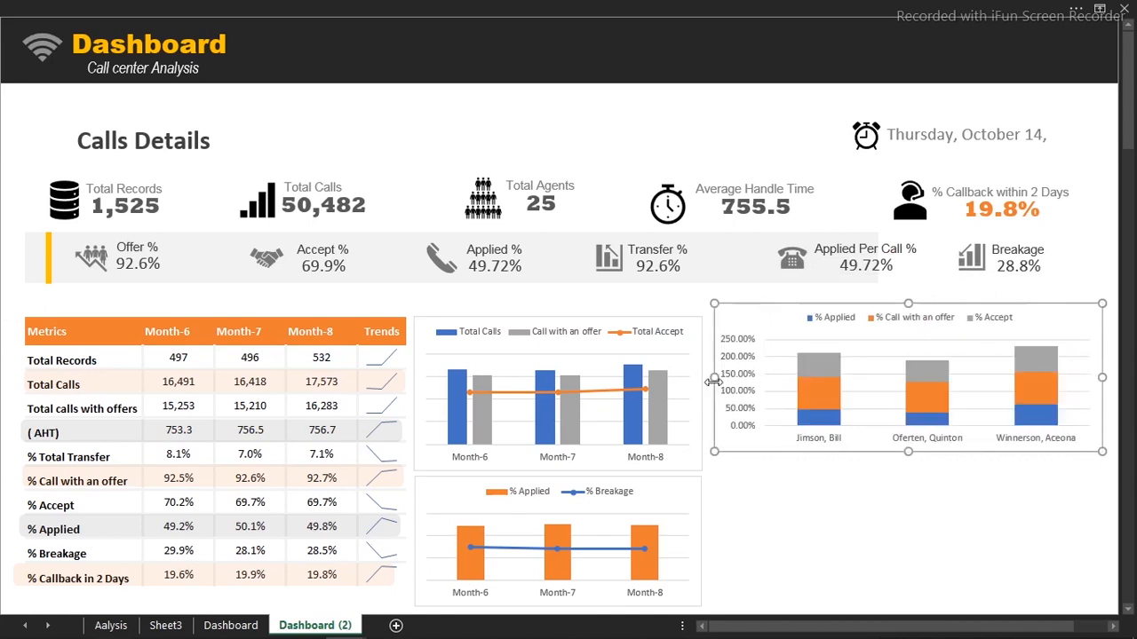
{"action": "left_click_drag", "start_coordinate": [827, 306], "coordinate": [828, 320]}
{"action": "left_click", "coordinate": [875, 499]}
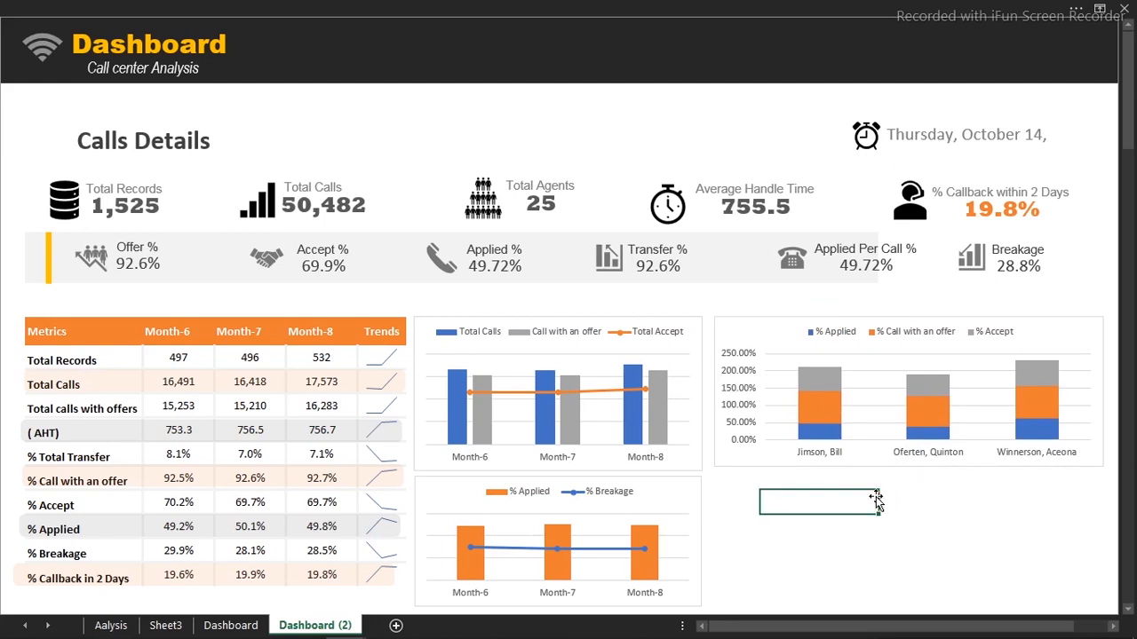
{"action": "left_click", "coordinate": [779, 321]}
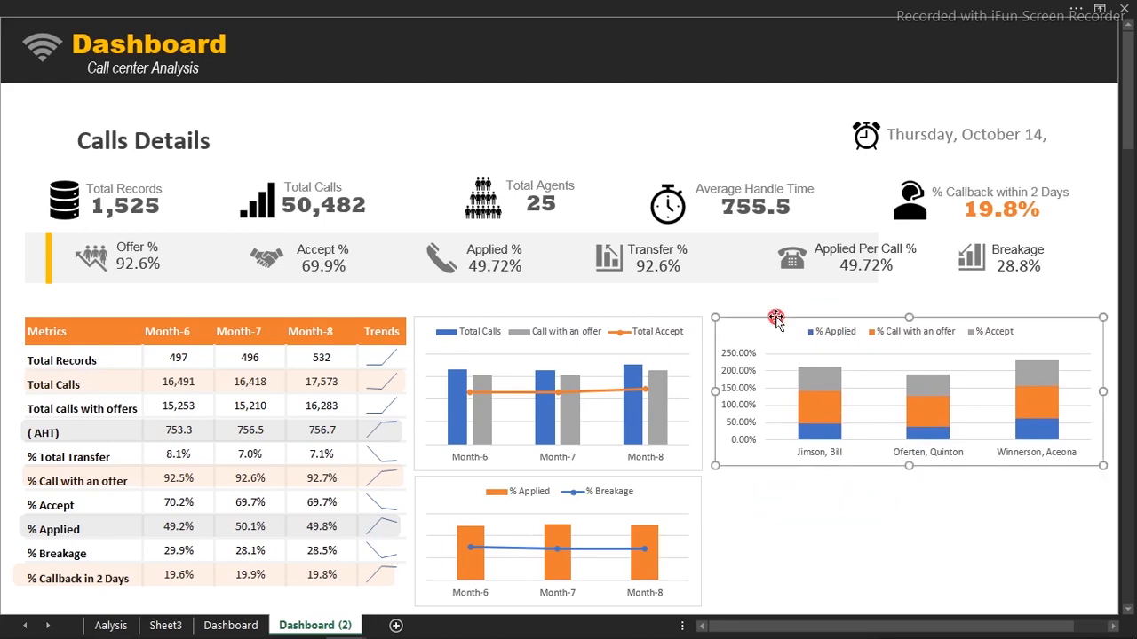
{"action": "left_click", "coordinate": [428, 7]}
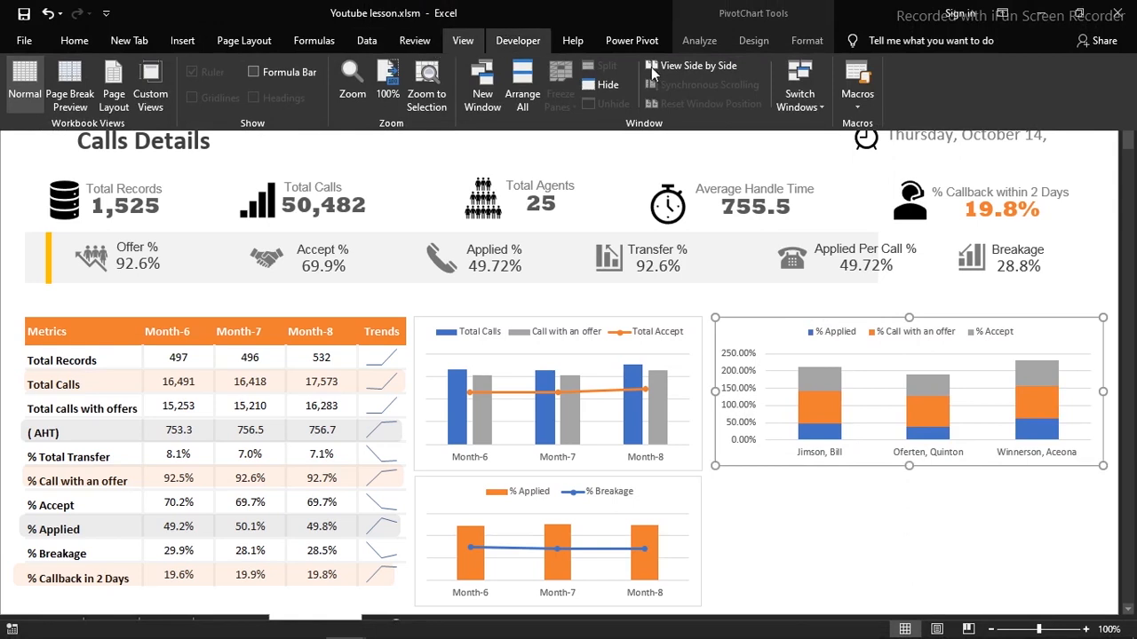
Apply an orange Monochromatic colour palette to the team-lead stacked chart
{"action": "left_click", "coordinate": [710, 44]}
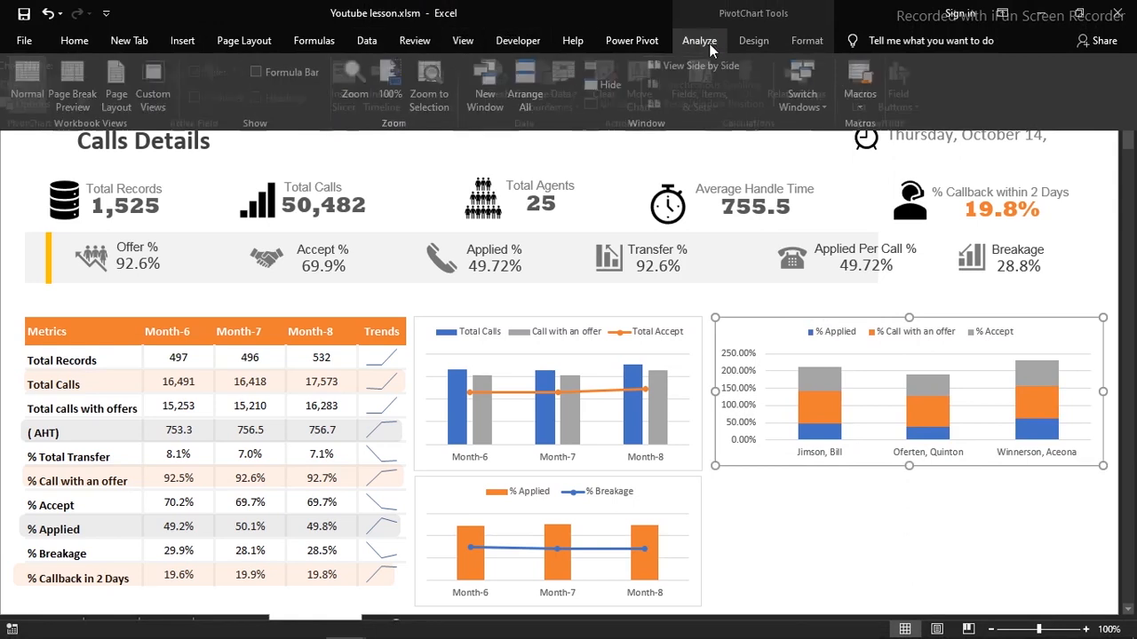
{"action": "left_click", "coordinate": [806, 42]}
{"action": "left_click", "coordinate": [754, 41]}
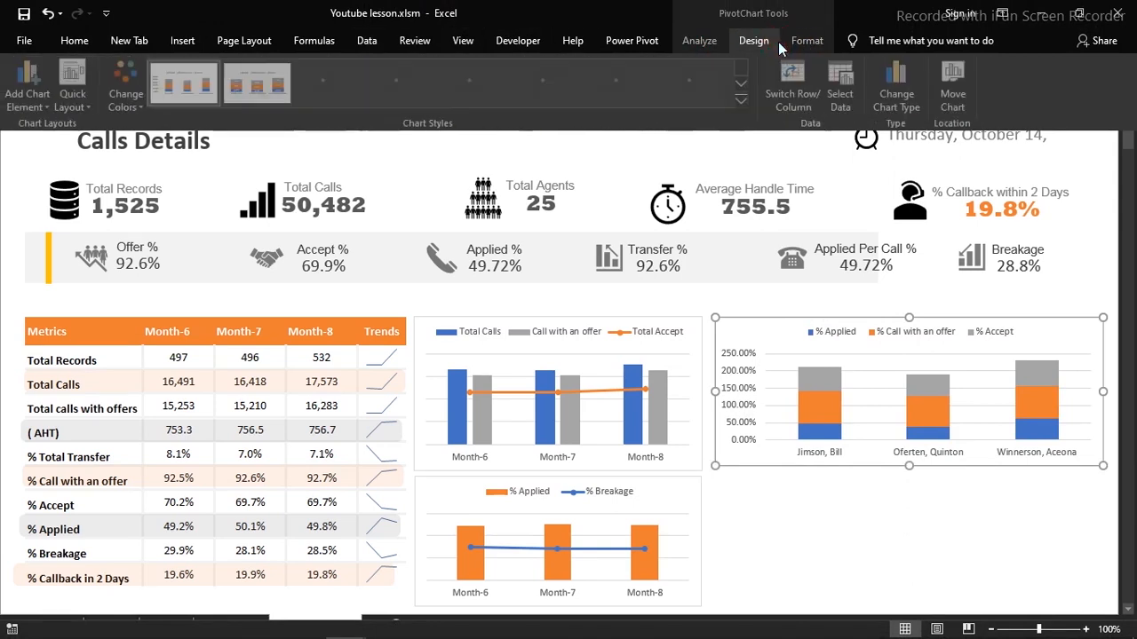
{"action": "left_click", "coordinate": [128, 88]}
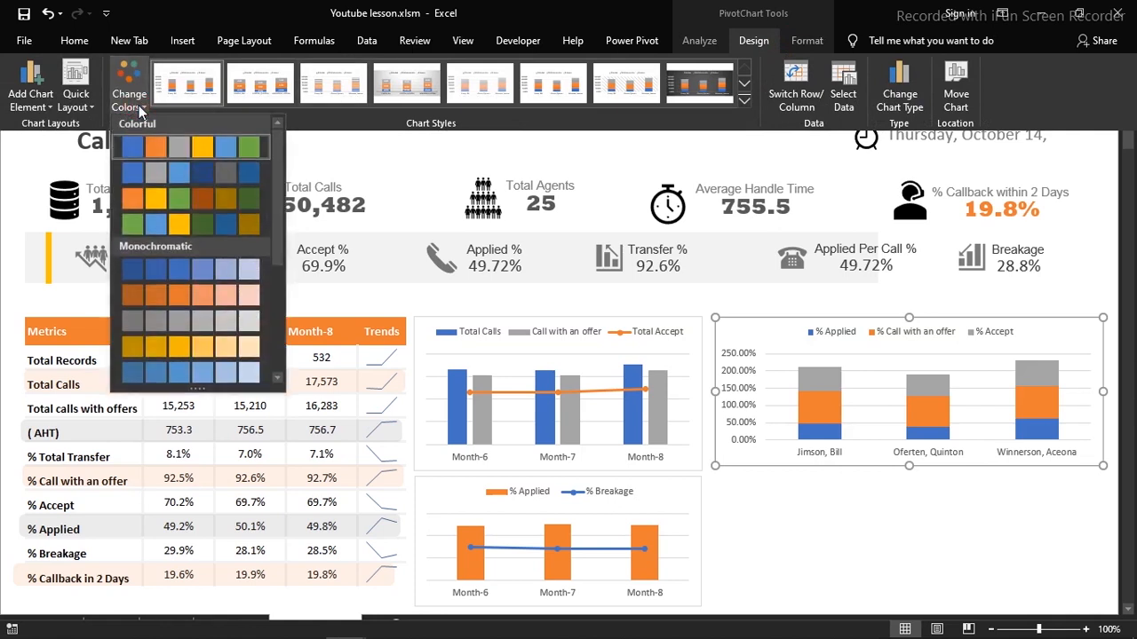
{"action": "left_click", "coordinate": [168, 294]}
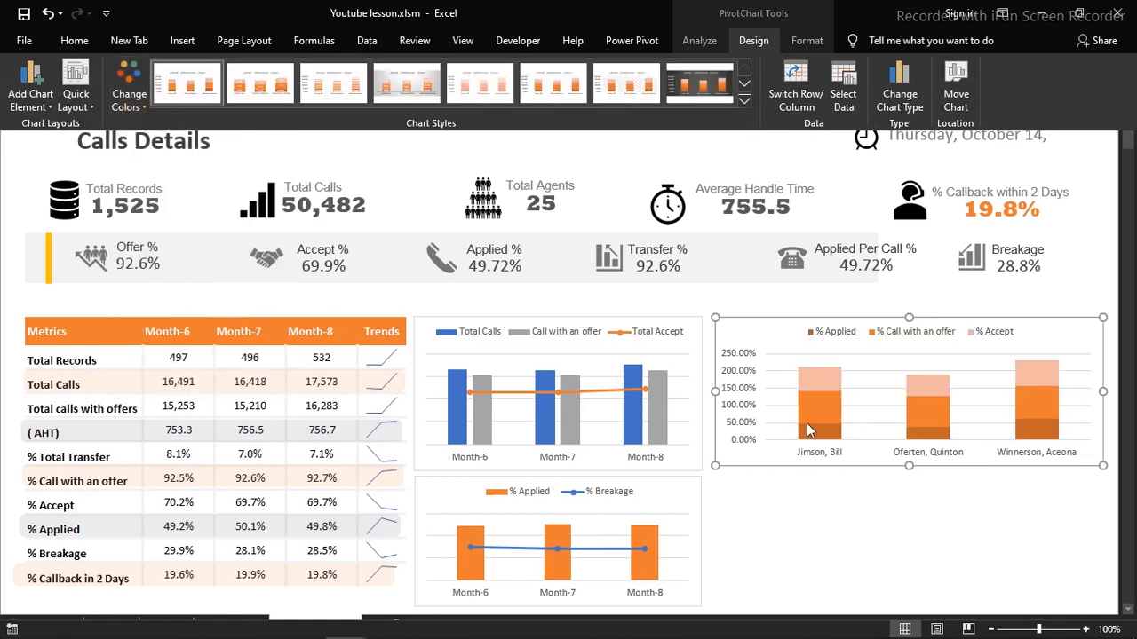
Give the monthly calls chart a gold Monochromatic colour palette
{"action": "left_click", "coordinate": [698, 401]}
{"action": "left_click", "coordinate": [700, 407]}
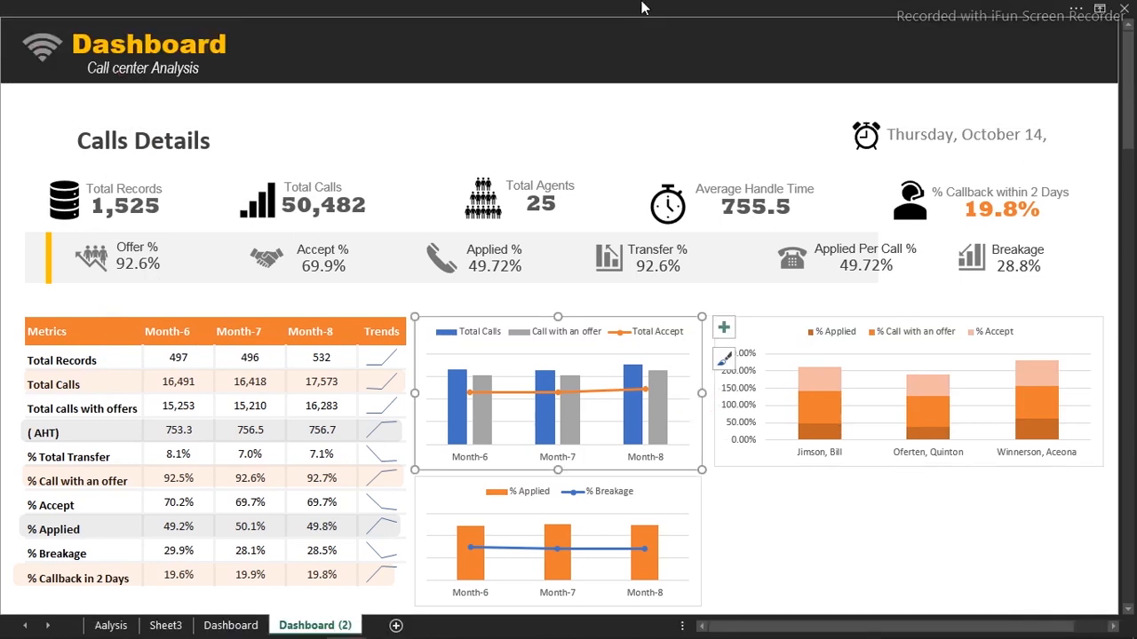
{"action": "left_click", "coordinate": [645, 7]}
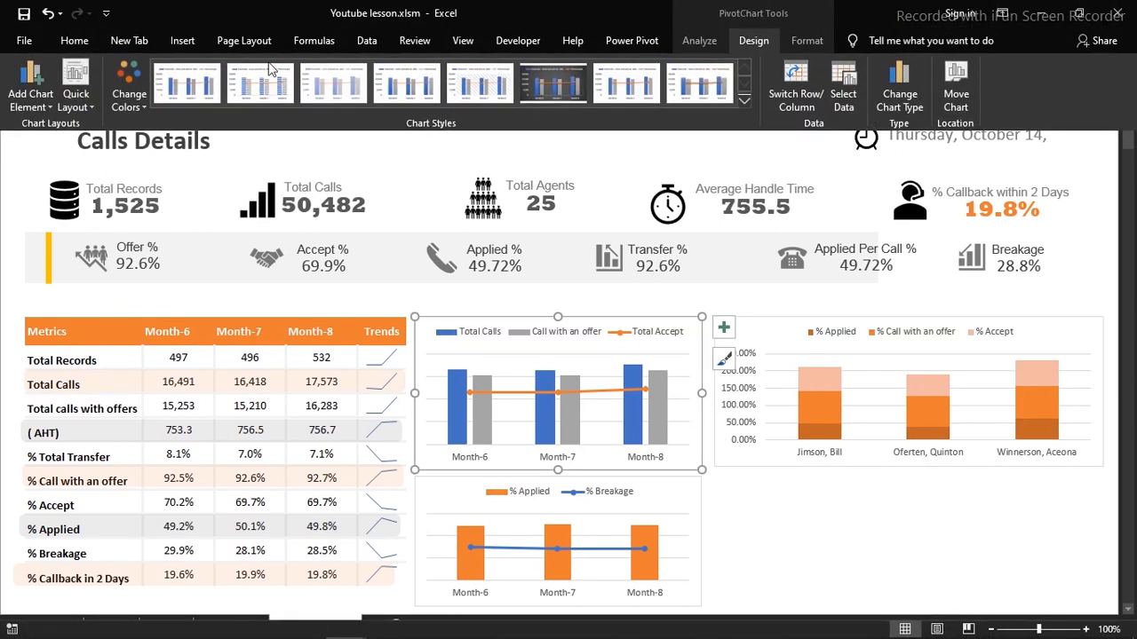
{"action": "left_click", "coordinate": [128, 93]}
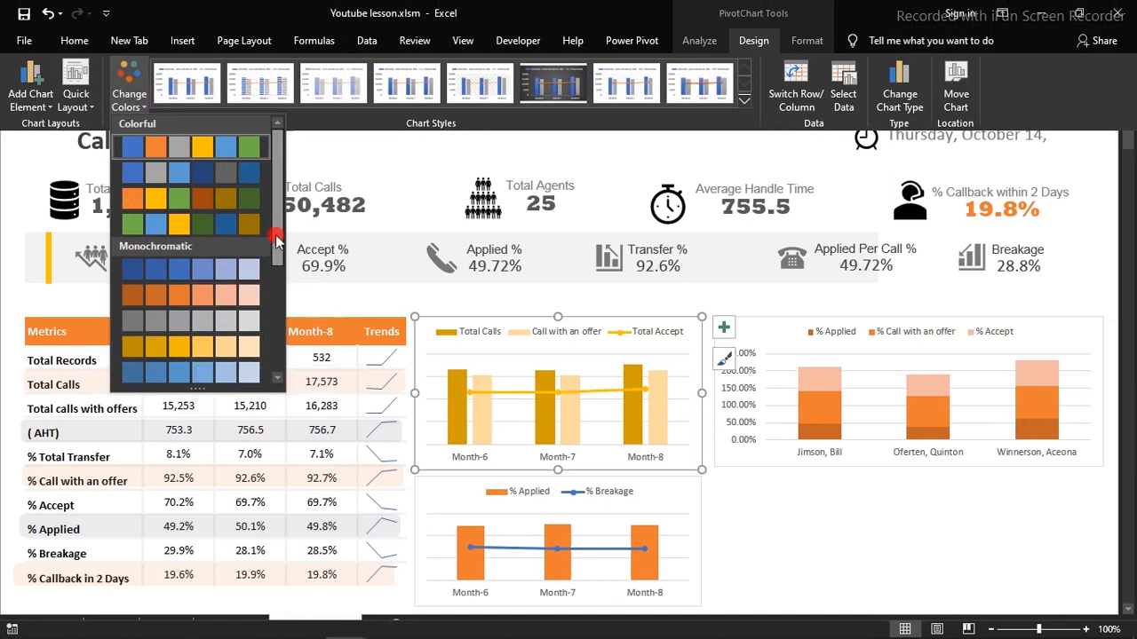
{"action": "left_click_drag", "start_coordinate": [282, 291], "coordinate": [282, 356]}
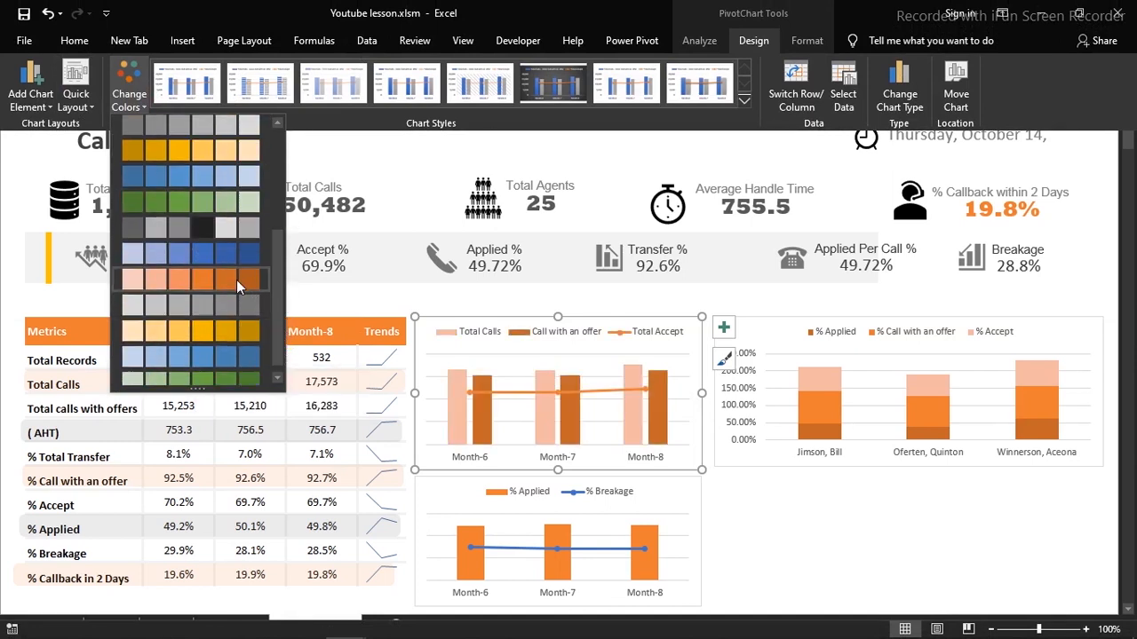
{"action": "left_click", "coordinate": [223, 330]}
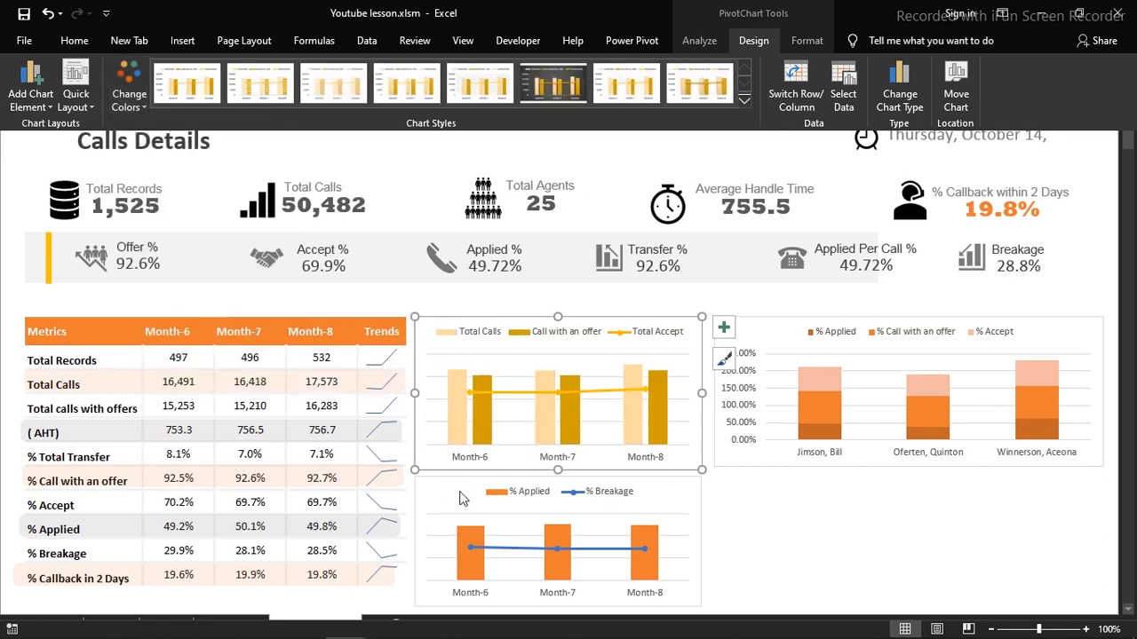
Apply orange Monochromatic Palette 2 to the % Applied/% Breakage combo chart
{"action": "key", "text": "ctrl+shift+F1"}
{"action": "left_click", "coordinate": [453, 495]}
{"action": "key", "text": "ctrl+shift+F1"}
{"action": "left_click", "coordinate": [130, 99]}
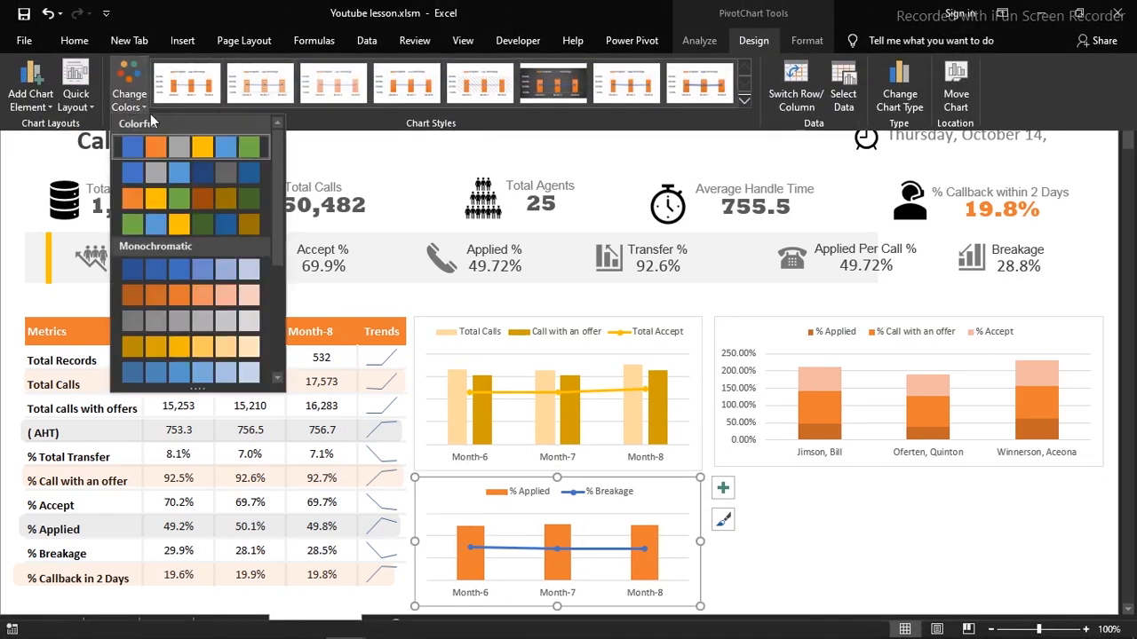
{"action": "left_click", "coordinate": [208, 297]}
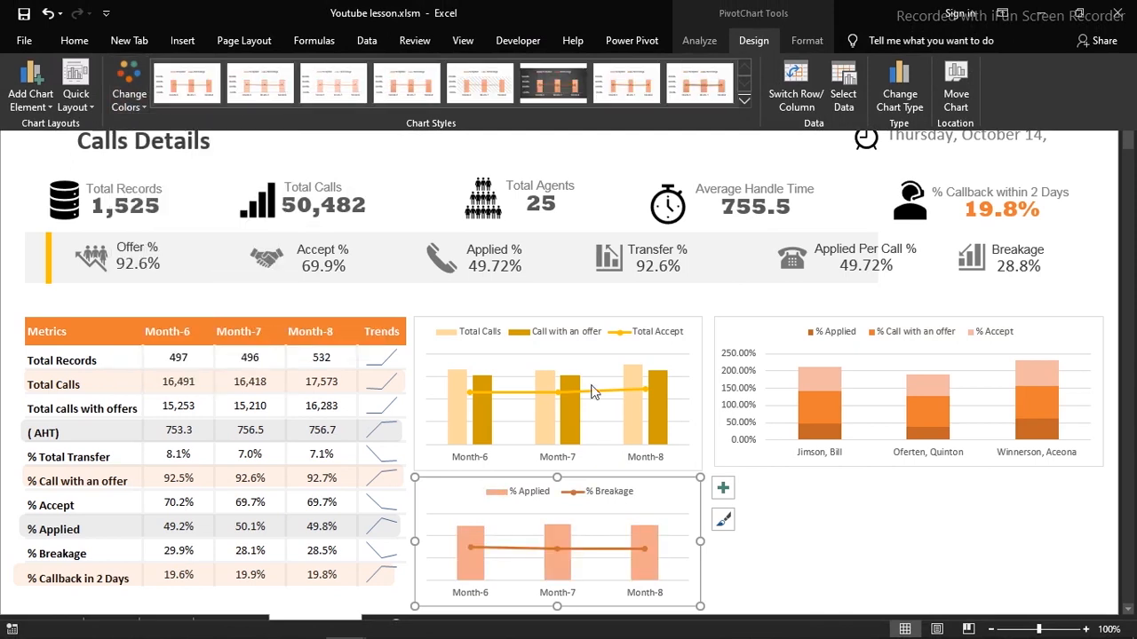
{"action": "key", "text": "ctrl+shift+F1"}
{"action": "left_click", "coordinate": [807, 482]}
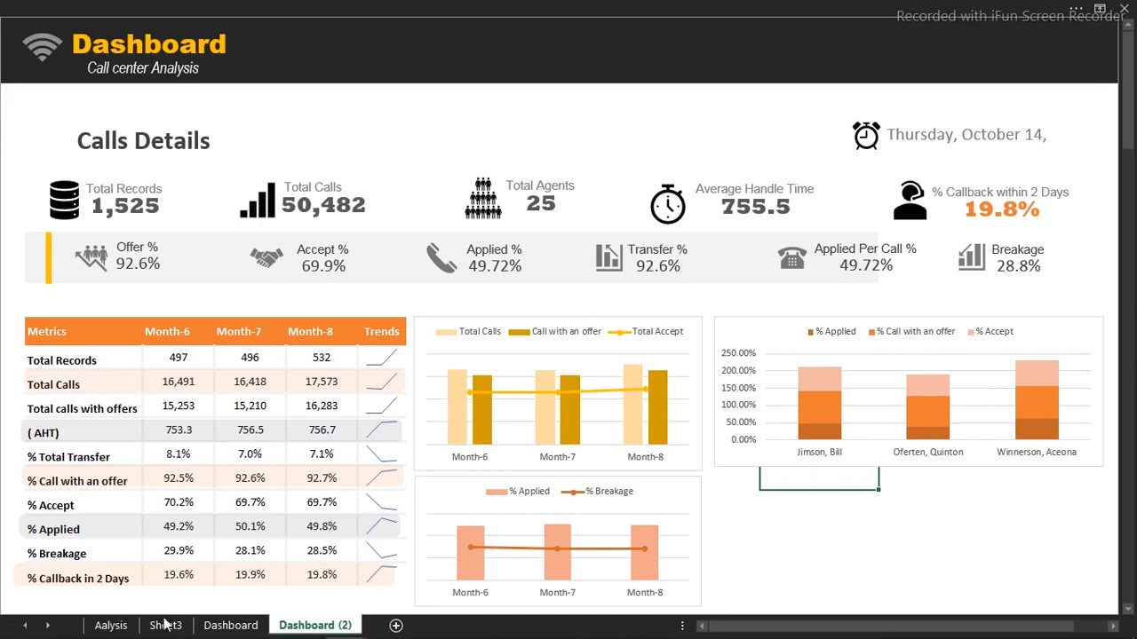
Select the team-lead table BF3:BI6 on Aalysis; a double-click on 76.1% accidentally drills into its records
{"action": "left_click", "coordinate": [119, 626]}
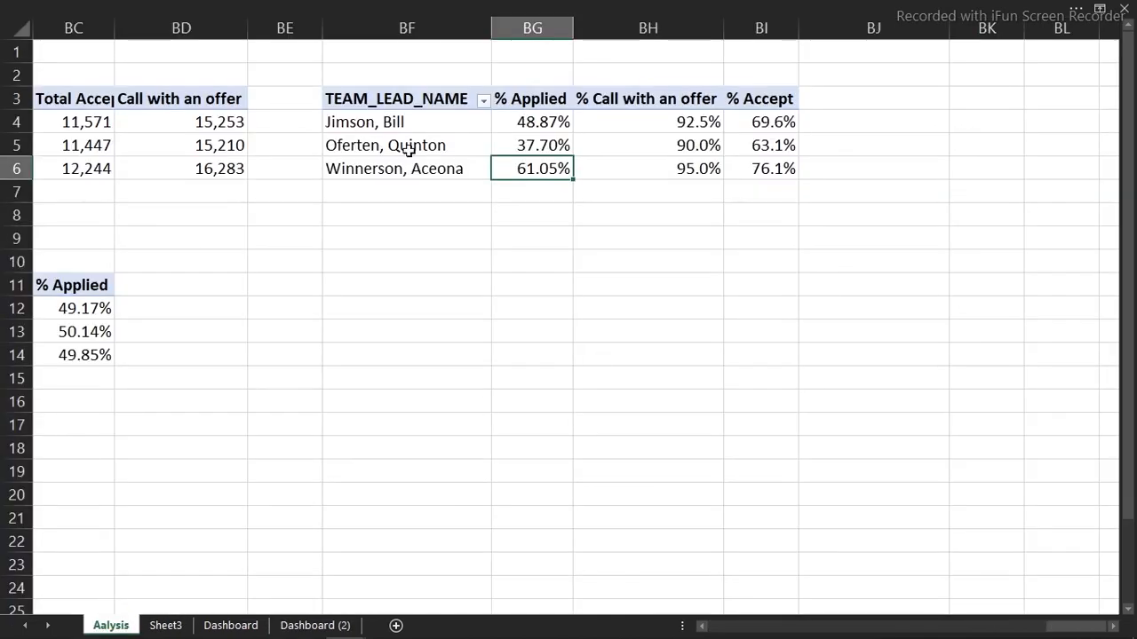
{"action": "left_click_drag", "start_coordinate": [369, 100], "coordinate": [822, 168]}
{"action": "key", "text": "ctrl+c"}
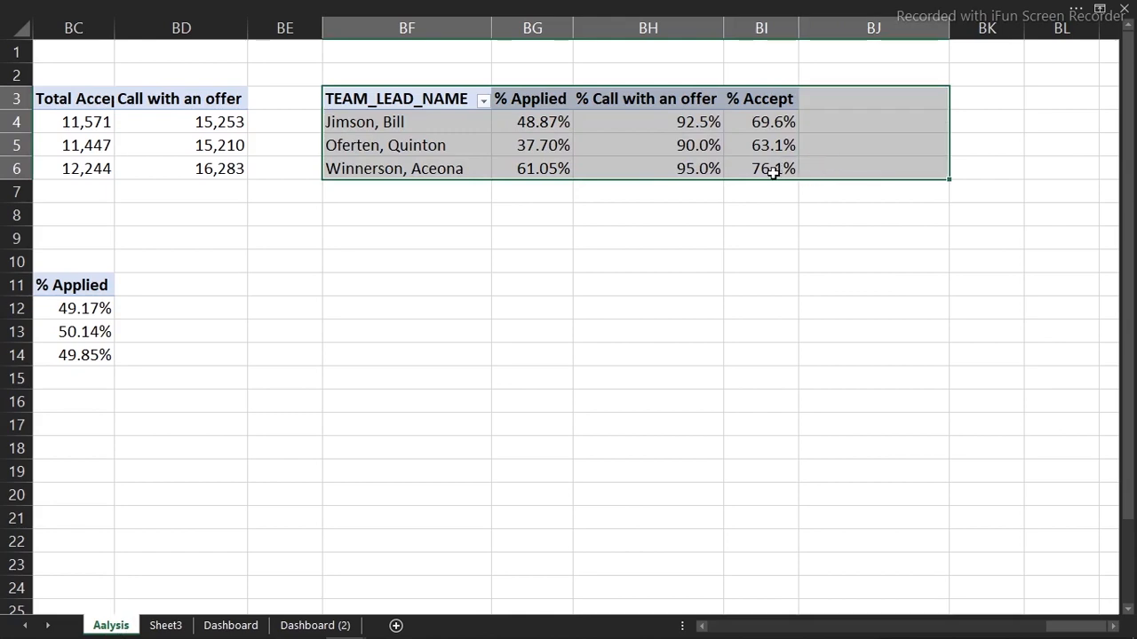
{"action": "left_click", "coordinate": [772, 173]}
{"action": "double_click", "coordinate": [773, 174]}
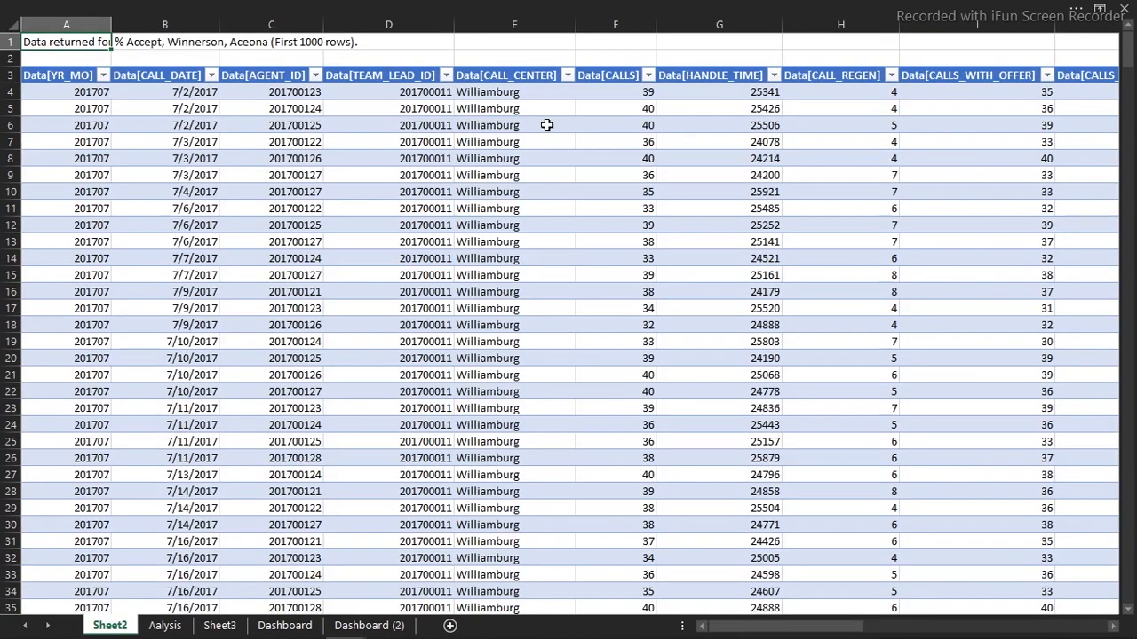
Delete the drill-down Sheet2 and paste the team-lead pivot table at BF11
{"action": "right_click", "coordinate": [115, 627]}
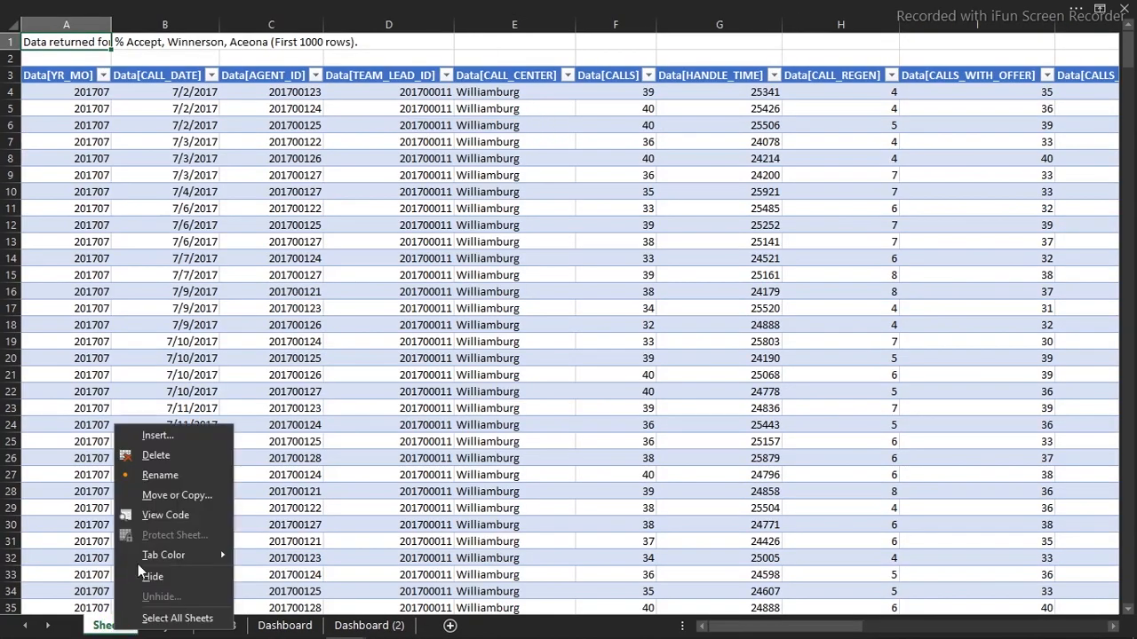
{"action": "left_click", "coordinate": [157, 456]}
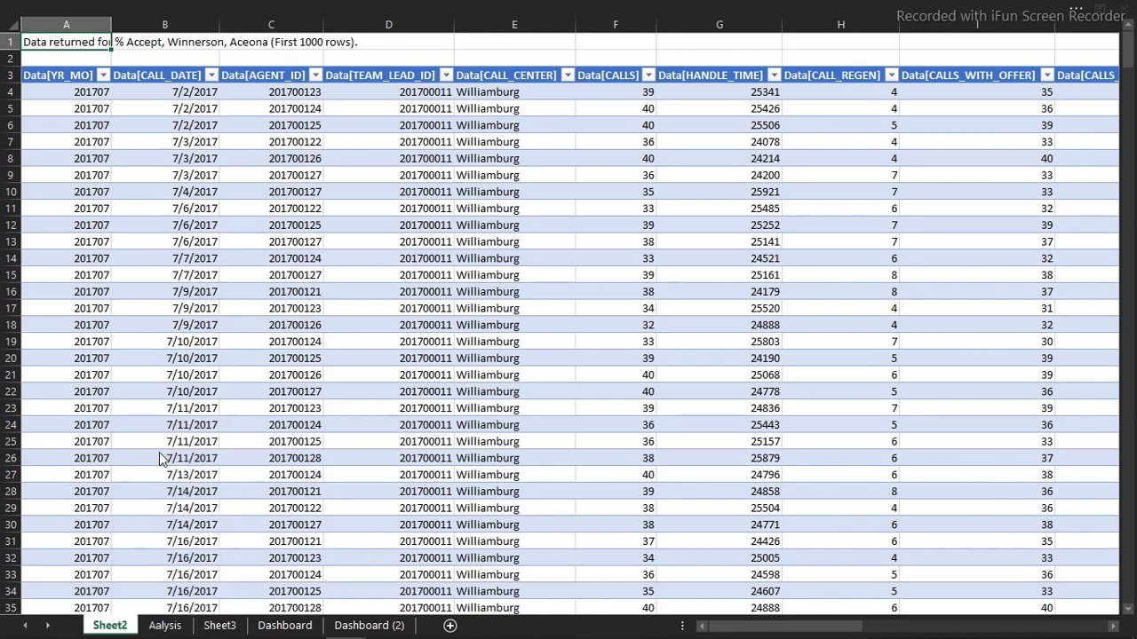
{"action": "key", "text": "Return"}
{"action": "left_click", "coordinate": [367, 284]}
{"action": "key", "text": "ctrl+v"}
Show the field list for the BF11 copy and remove TEAM_LEAD_NAME from its rows
{"action": "left_click", "coordinate": [395, 331]}
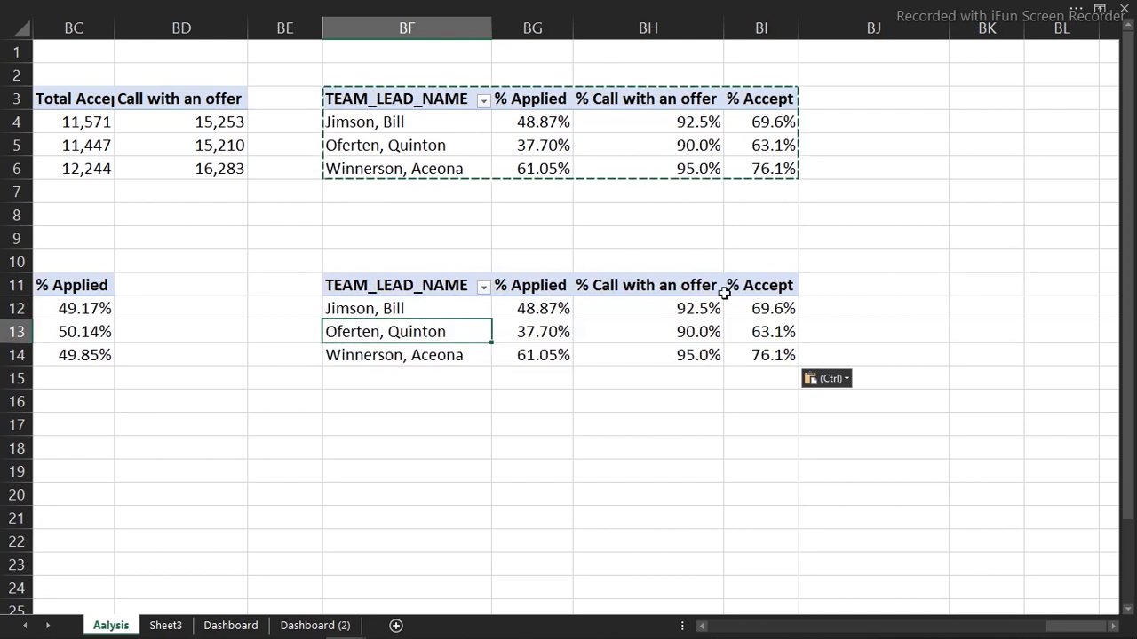
{"action": "right_click", "coordinate": [433, 331]}
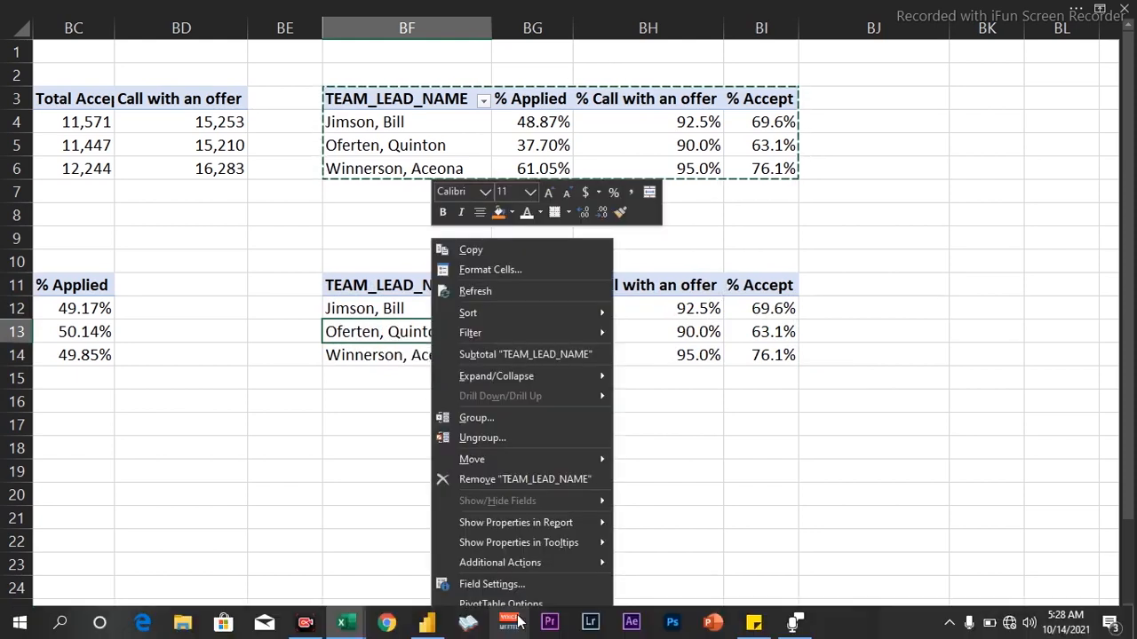
{"action": "left_click", "coordinate": [502, 619]}
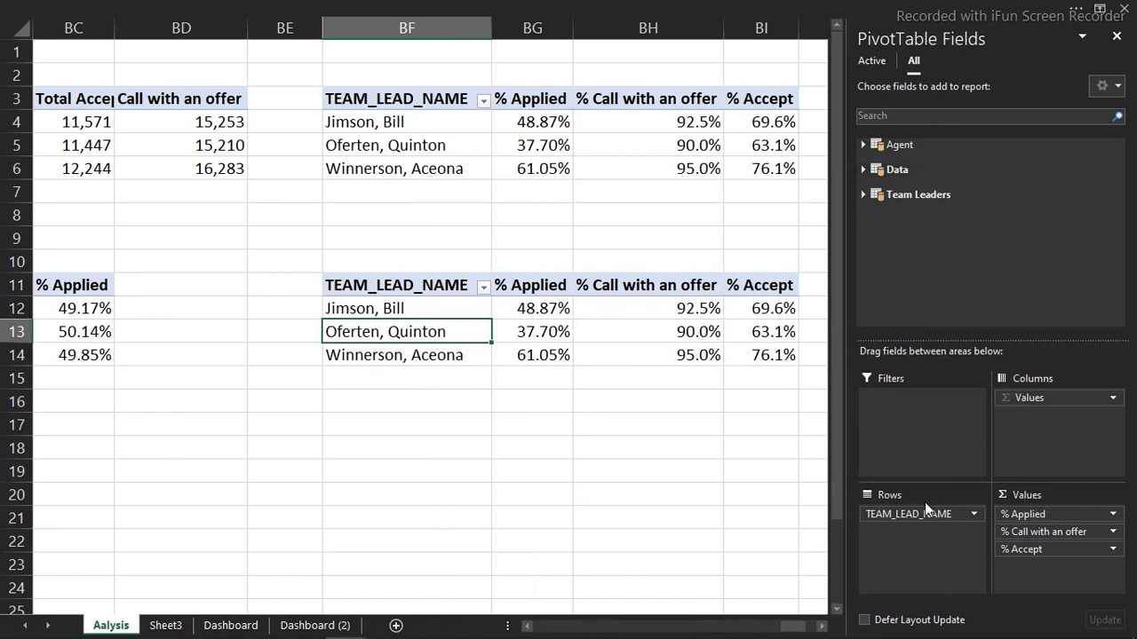
{"action": "left_click_drag", "start_coordinate": [925, 513], "coordinate": [736, 596]}
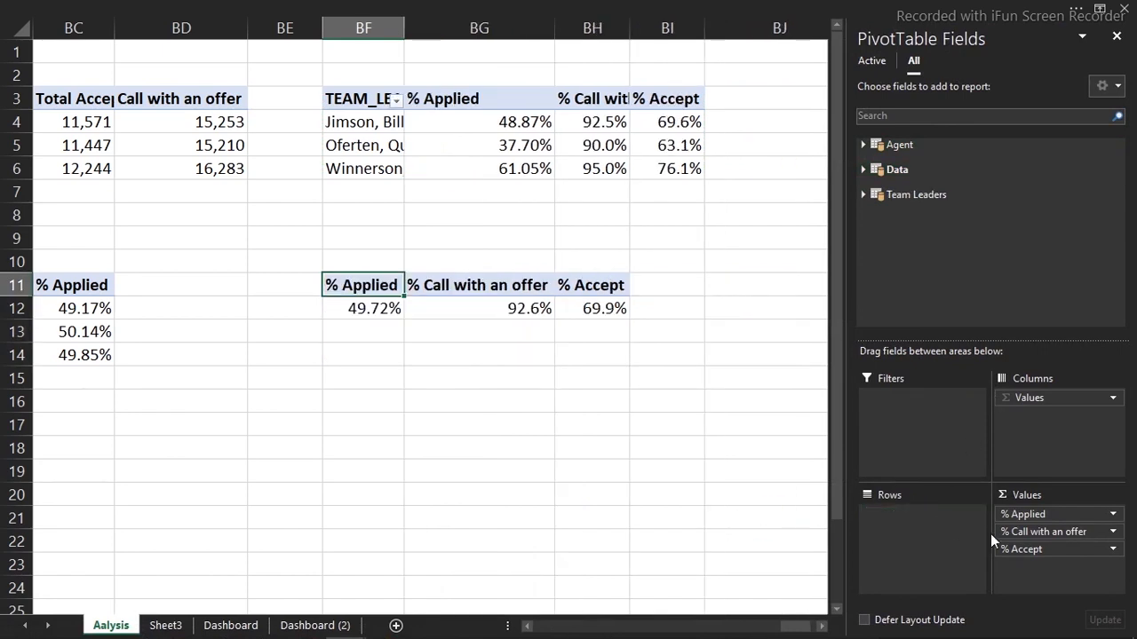
Remove % Accept, % Call with an offer and % Applied, leaving an empty PivotTable9
{"action": "left_click_drag", "start_coordinate": [1056, 547], "coordinate": [876, 525]}
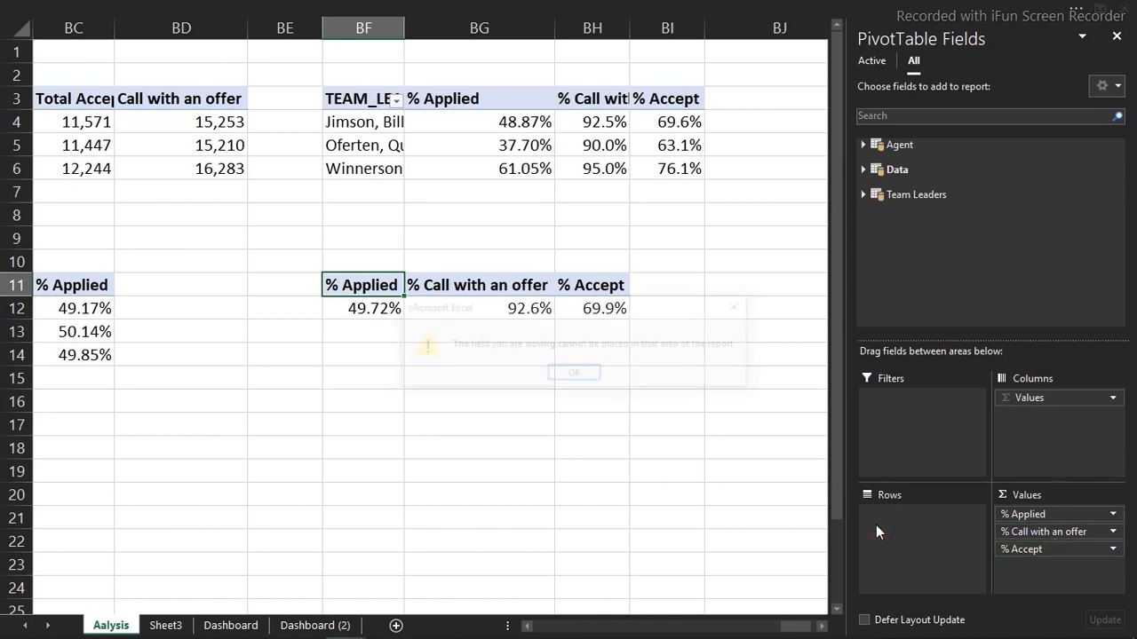
{"action": "left_click", "coordinate": [579, 377]}
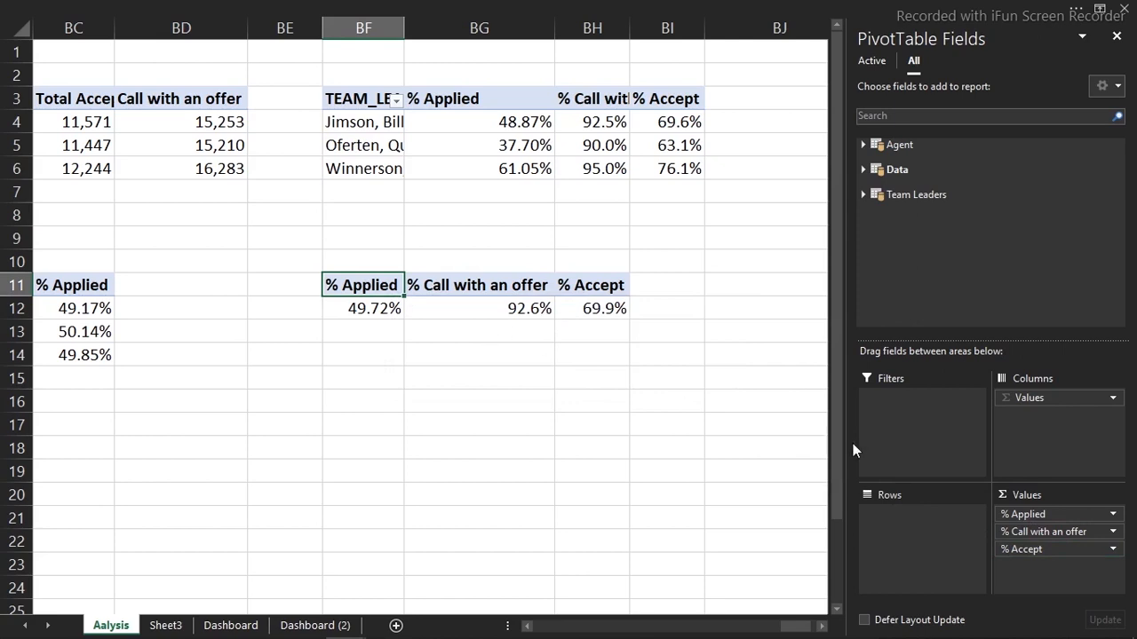
{"action": "left_click", "coordinate": [1037, 549]}
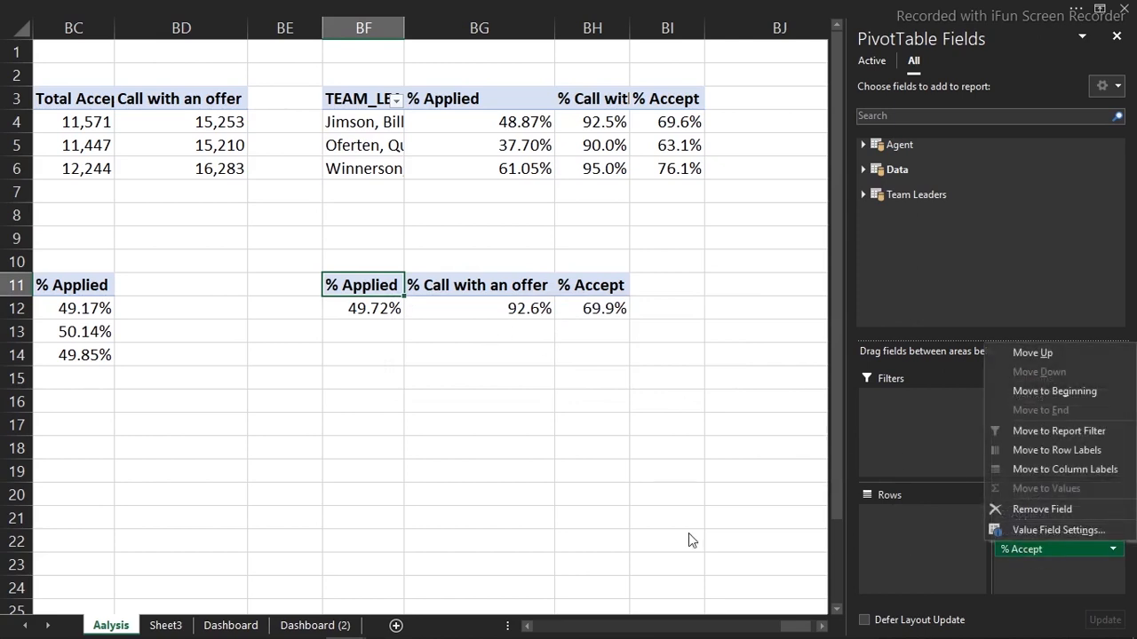
{"action": "left_click", "coordinate": [903, 551]}
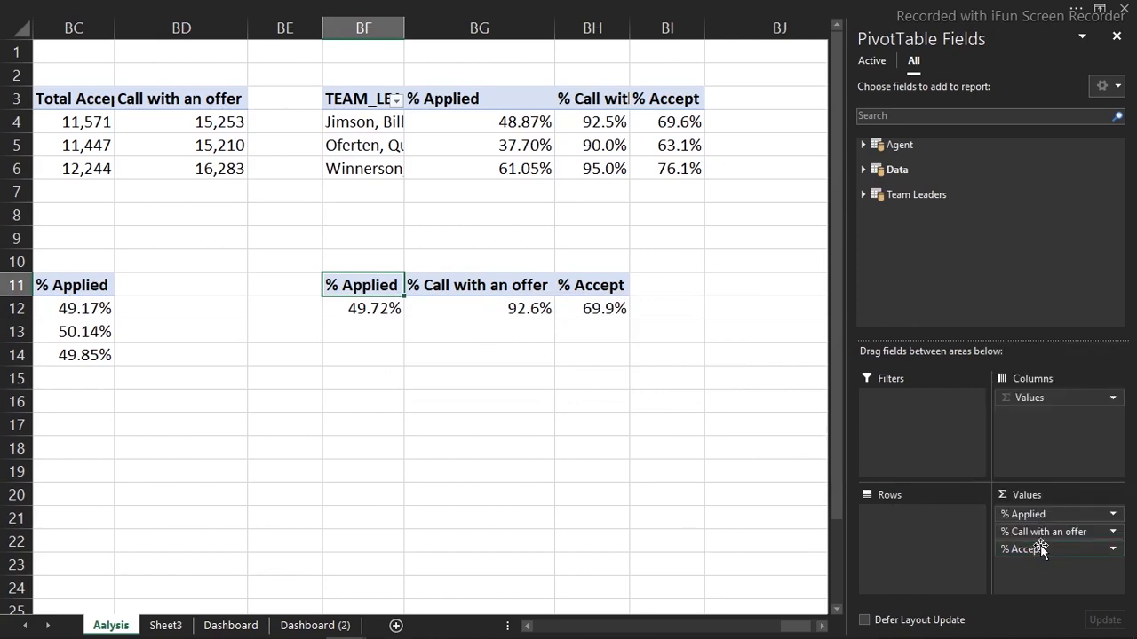
{"action": "left_click_drag", "start_coordinate": [1041, 551], "coordinate": [956, 559]}
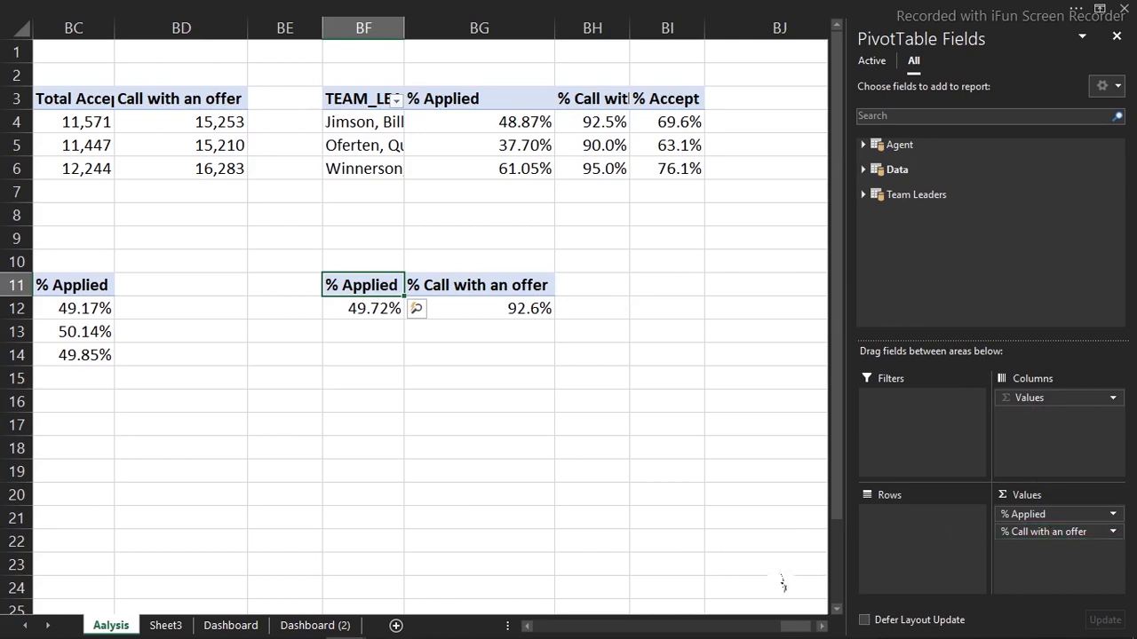
{"action": "left_click_drag", "start_coordinate": [763, 542], "coordinate": [763, 540]}
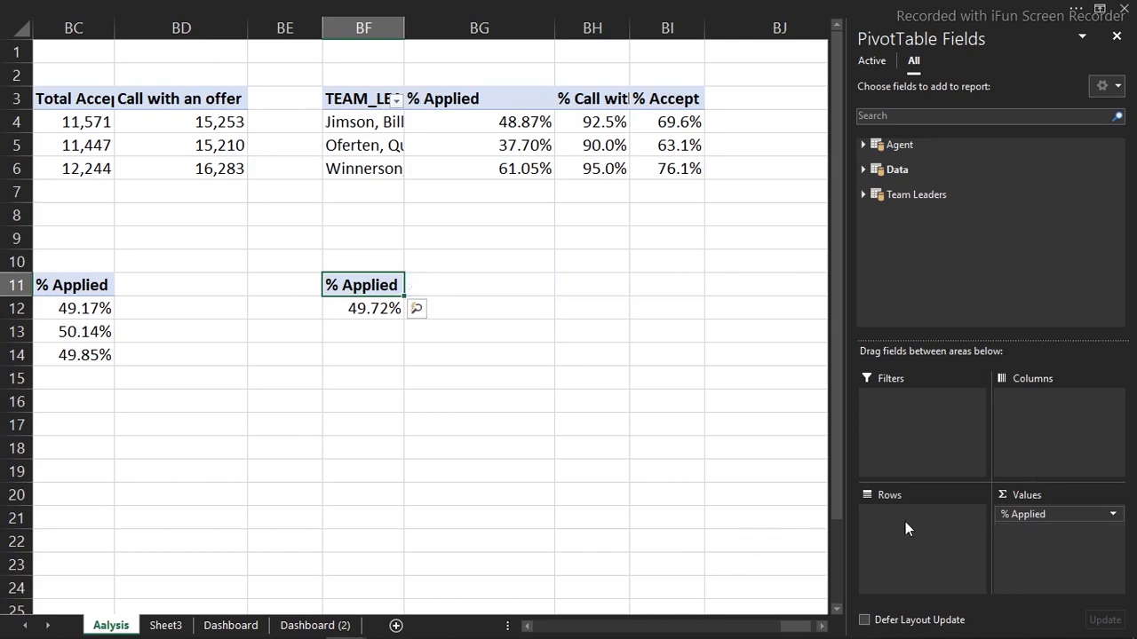
{"action": "left_click_drag", "start_coordinate": [1021, 515], "coordinate": [732, 484]}
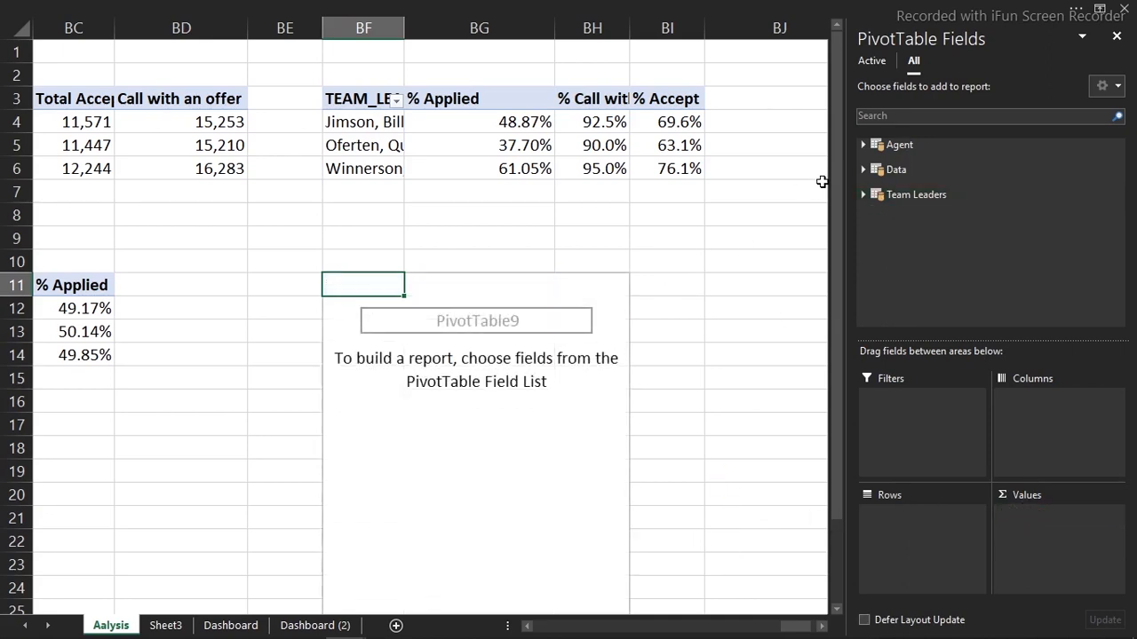
Build the pivot with AGENT_NAME as rows and Total calls with offers as values
{"action": "left_click", "coordinate": [863, 142]}
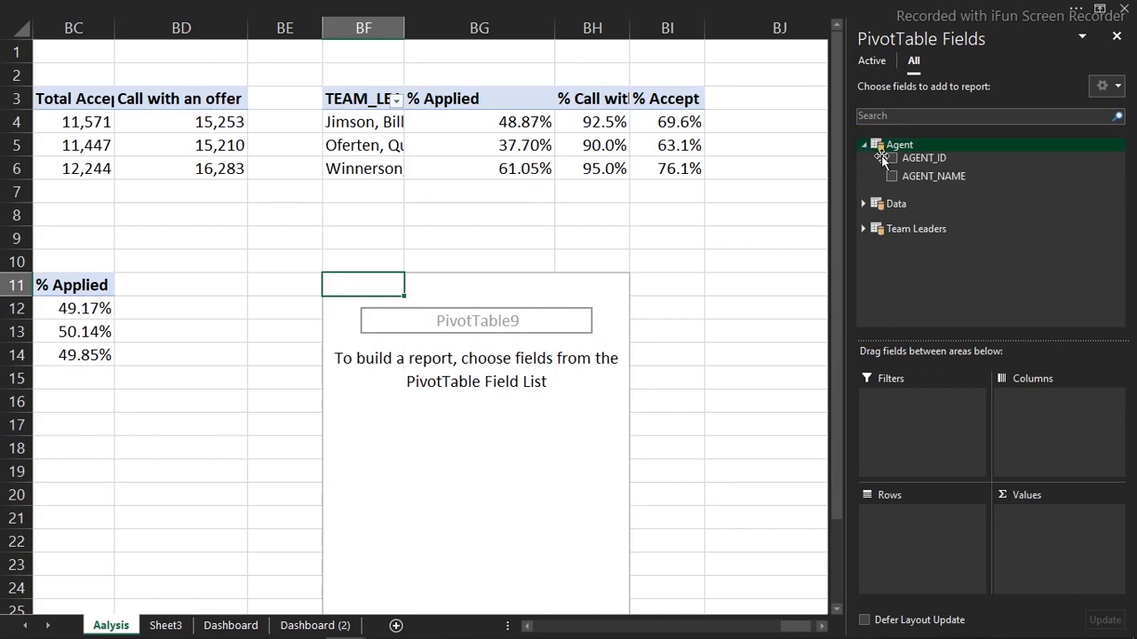
{"action": "left_click", "coordinate": [891, 177]}
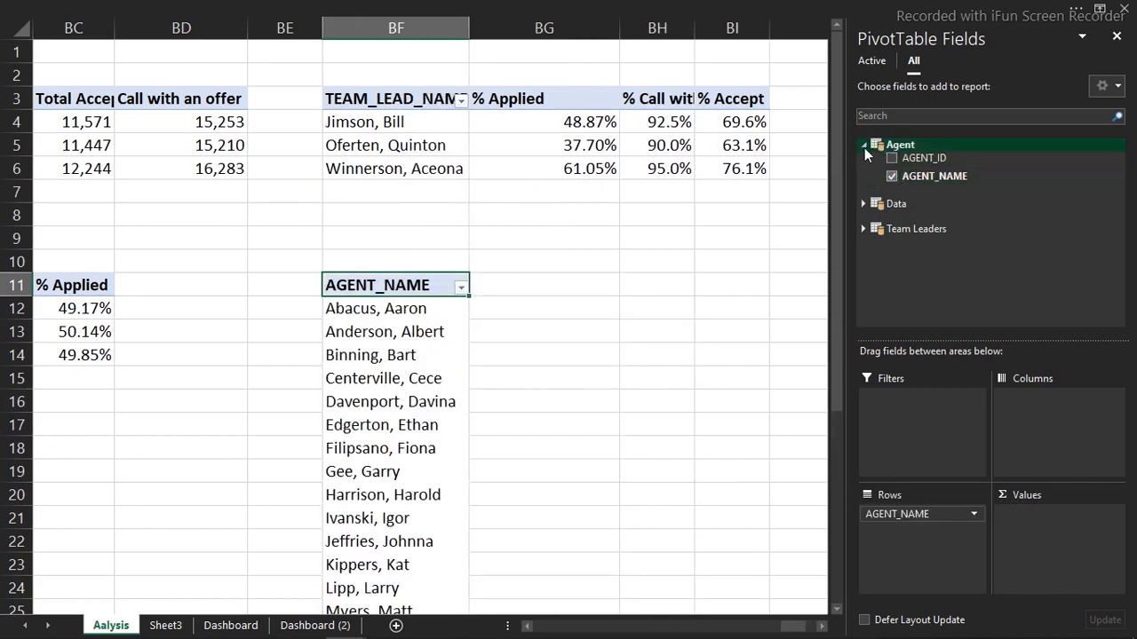
{"action": "left_click", "coordinate": [864, 144]}
{"action": "left_click", "coordinate": [864, 170]}
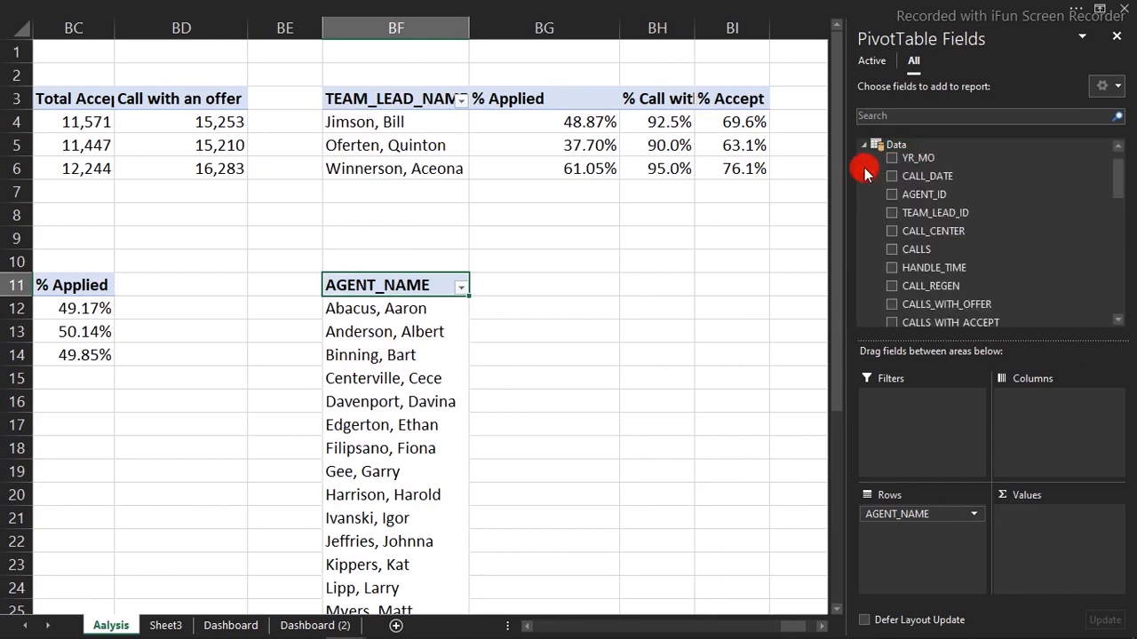
{"action": "left_click_drag", "start_coordinate": [1119, 182], "coordinate": [1125, 265]}
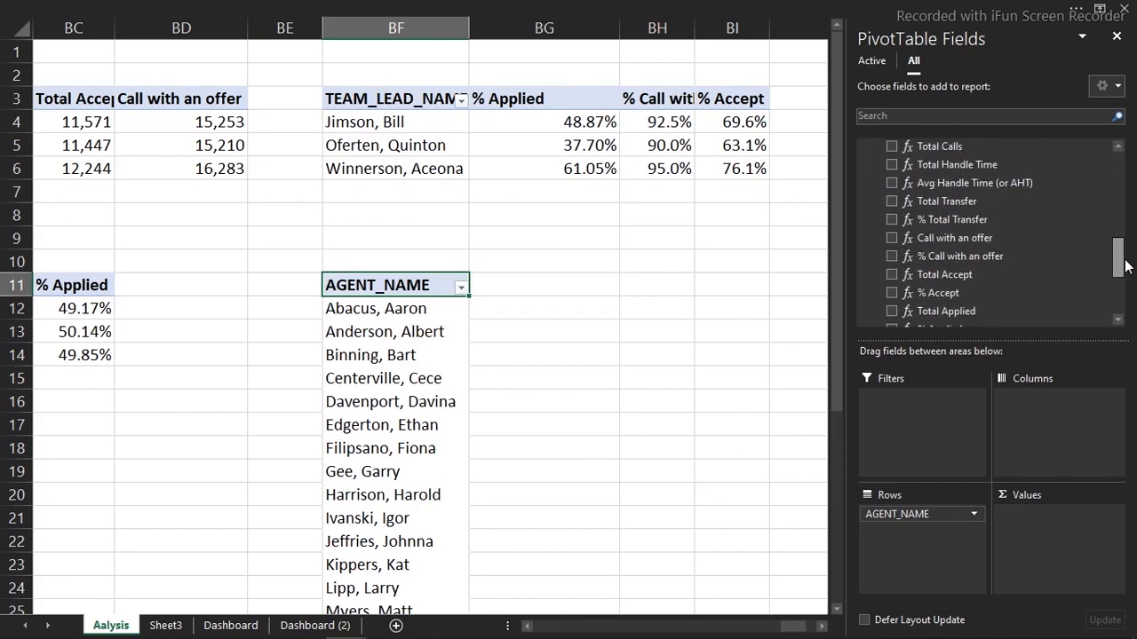
{"action": "left_click_drag", "start_coordinate": [1124, 265], "coordinate": [1125, 293]}
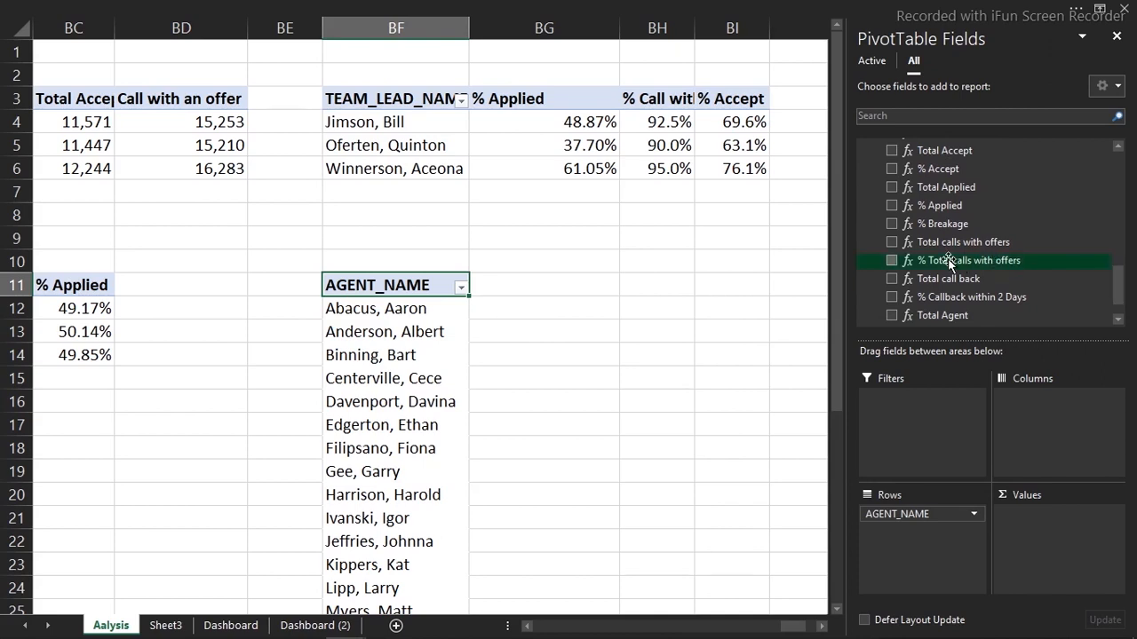
{"action": "left_click", "coordinate": [891, 243]}
{"action": "left_click", "coordinate": [561, 317]}
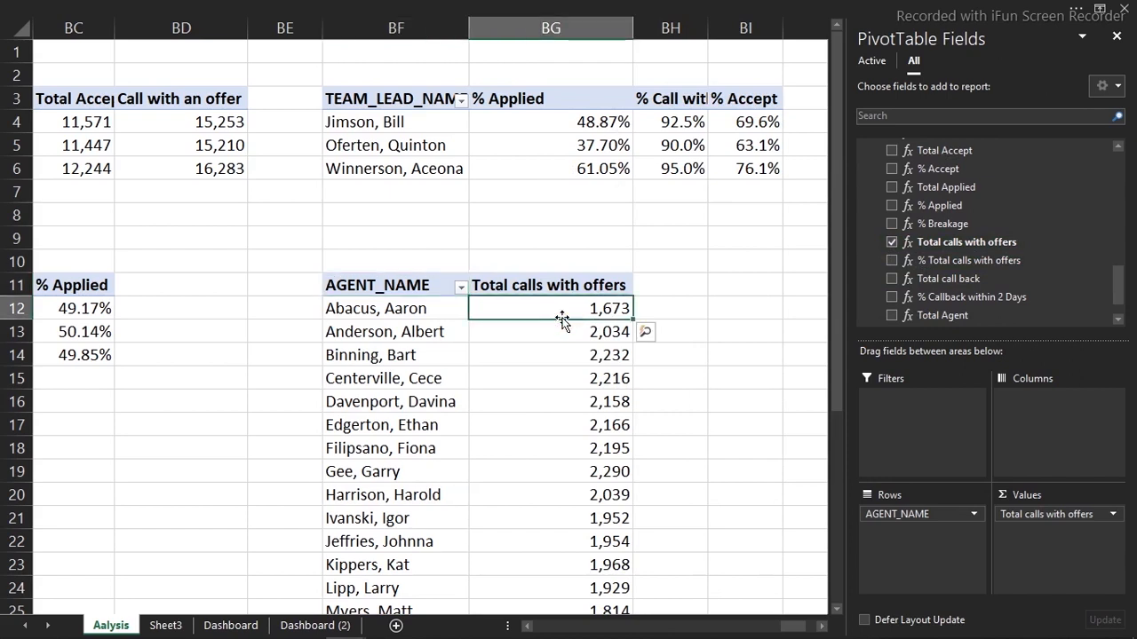
Apply a Top 10 filter set to 3 agents, then select the pivot BF11:BG14
{"action": "left_click", "coordinate": [429, 309]}
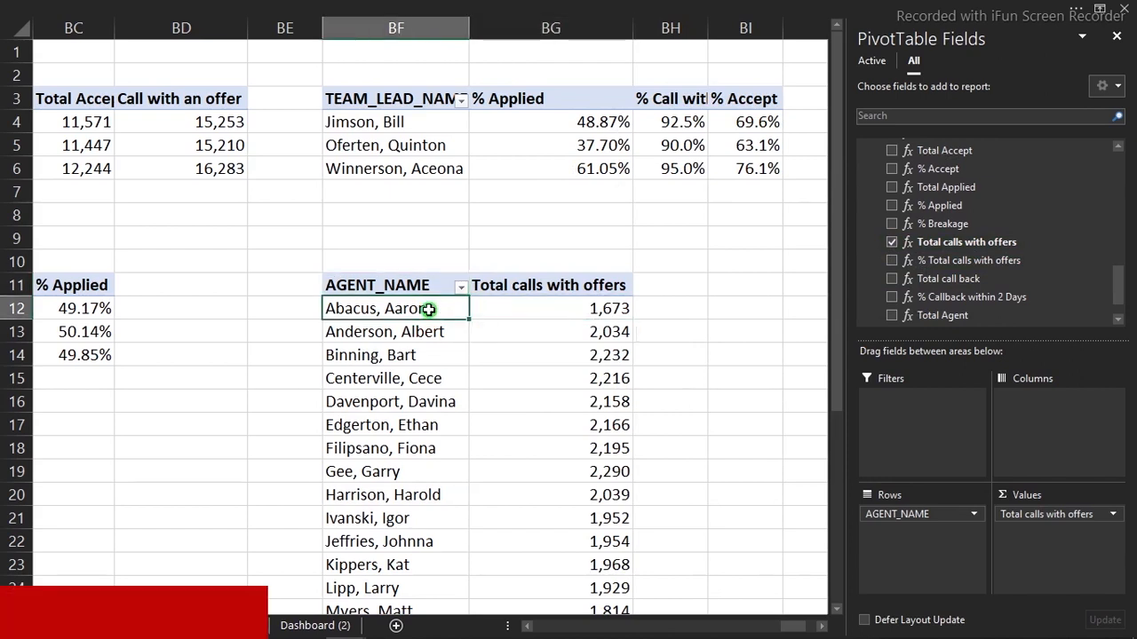
{"action": "right_click", "coordinate": [429, 309]}
{"action": "mouse_move", "coordinate": [490, 319]}
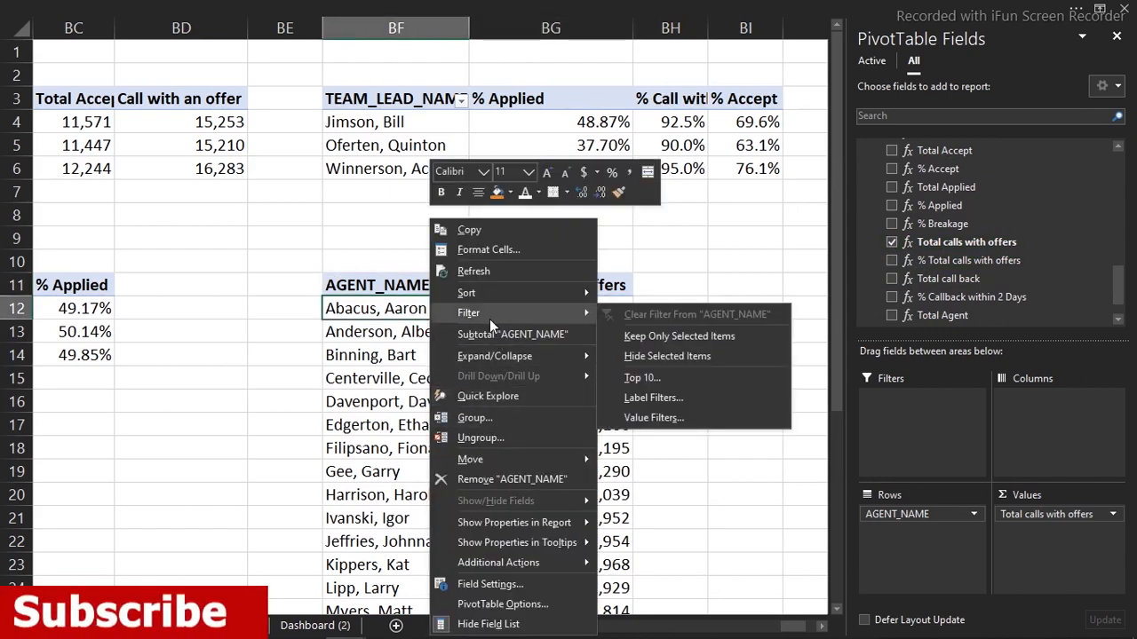
{"action": "left_click", "coordinate": [646, 379]}
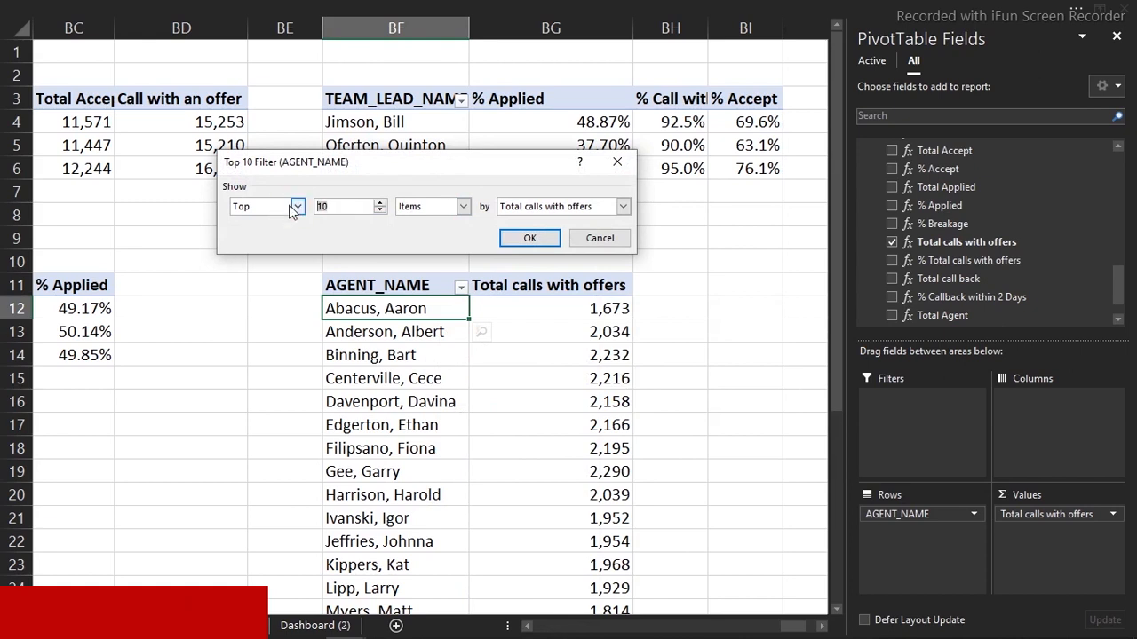
{"action": "left_click", "coordinate": [529, 238]}
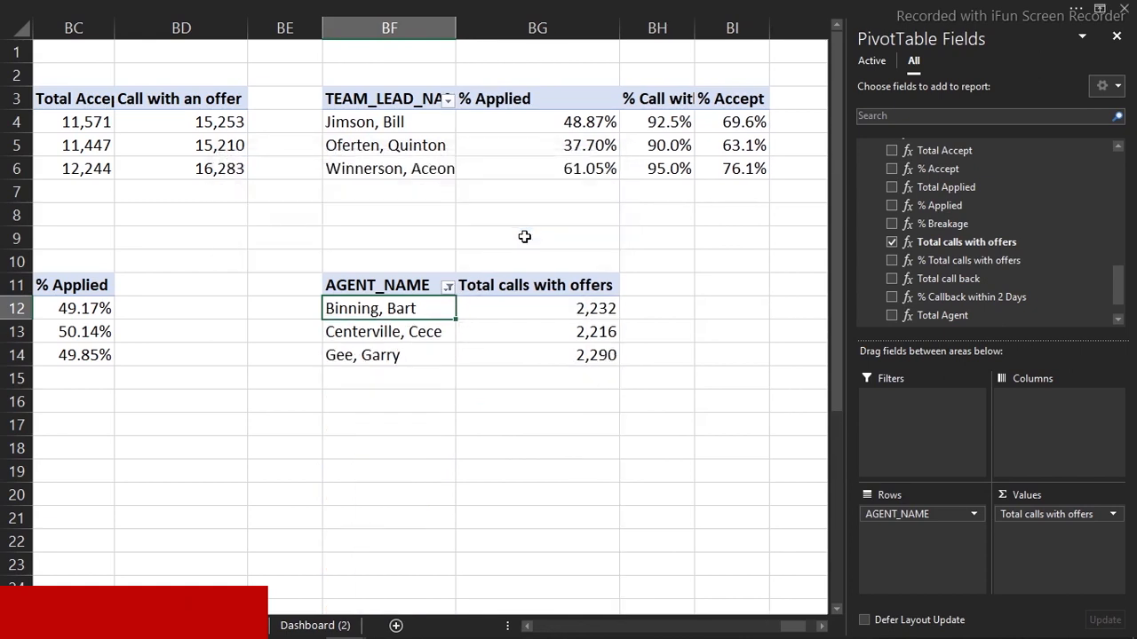
{"action": "left_click_drag", "start_coordinate": [366, 285], "coordinate": [562, 349]}
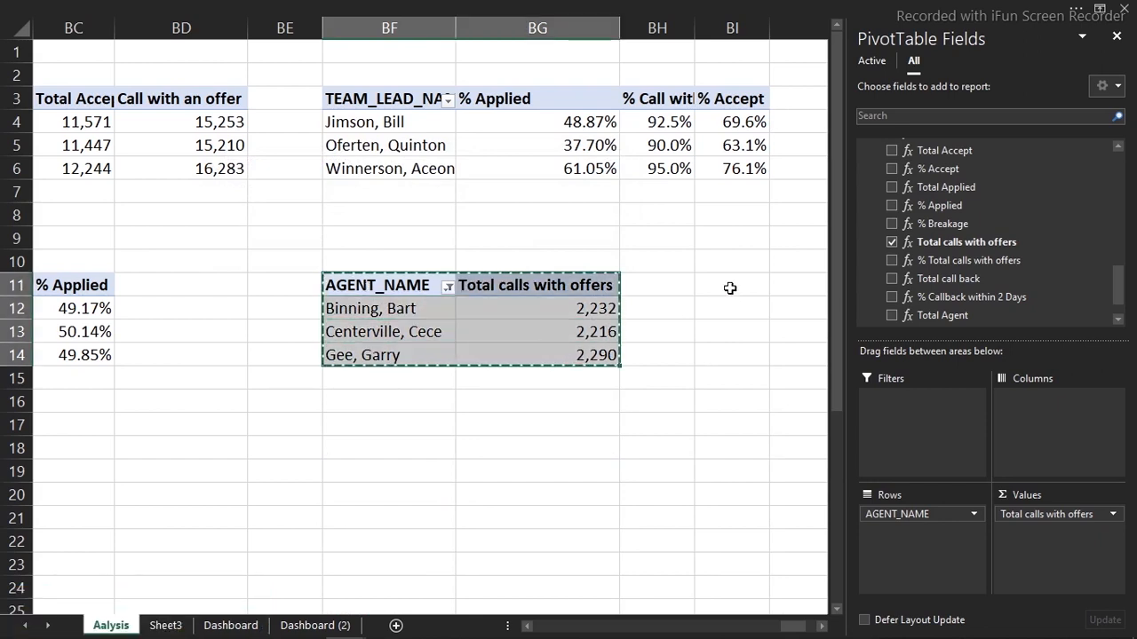
Copy the top-3 agent pivot and paste a duplicate at BI11
{"action": "key", "text": "ctrl+c"}
{"action": "left_click", "coordinate": [731, 285]}
{"action": "key", "text": "ctrl+v"}
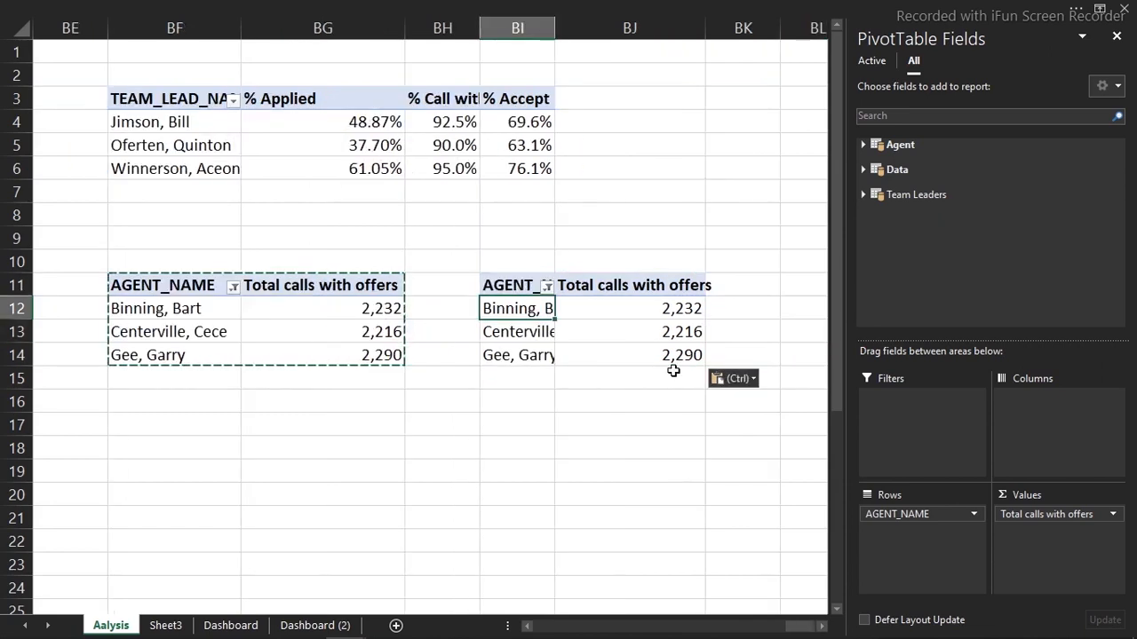
In the BI11 copy, replace Total calls with offers with Total Accept
{"action": "left_click", "coordinate": [643, 332]}
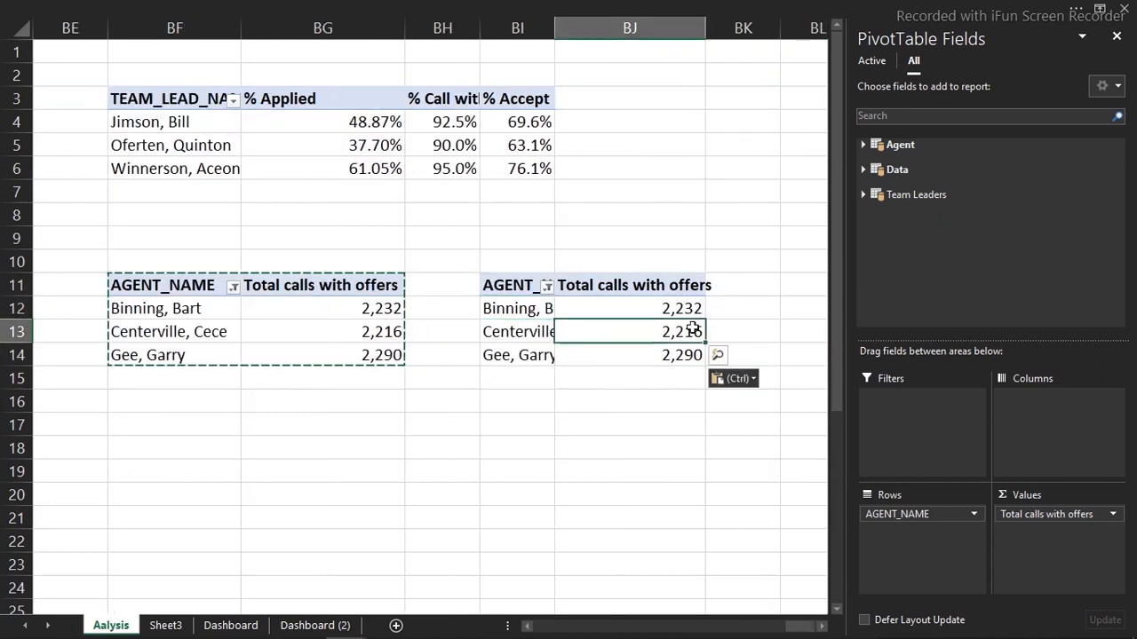
{"action": "left_click_drag", "start_coordinate": [884, 515], "coordinate": [762, 505]}
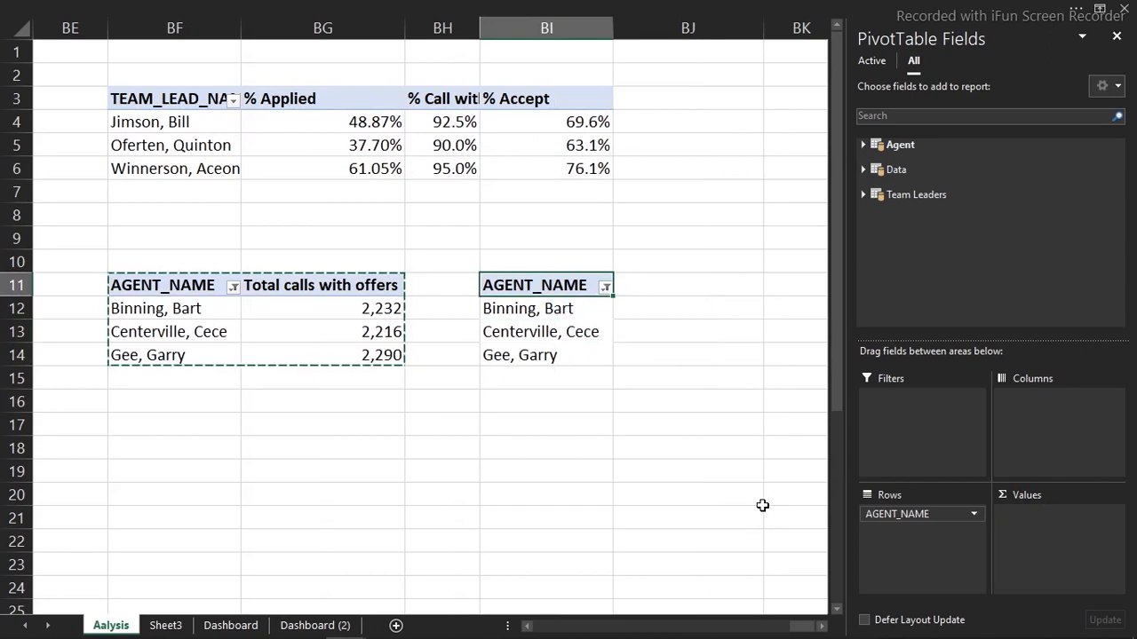
{"action": "left_click", "coordinate": [864, 194]}
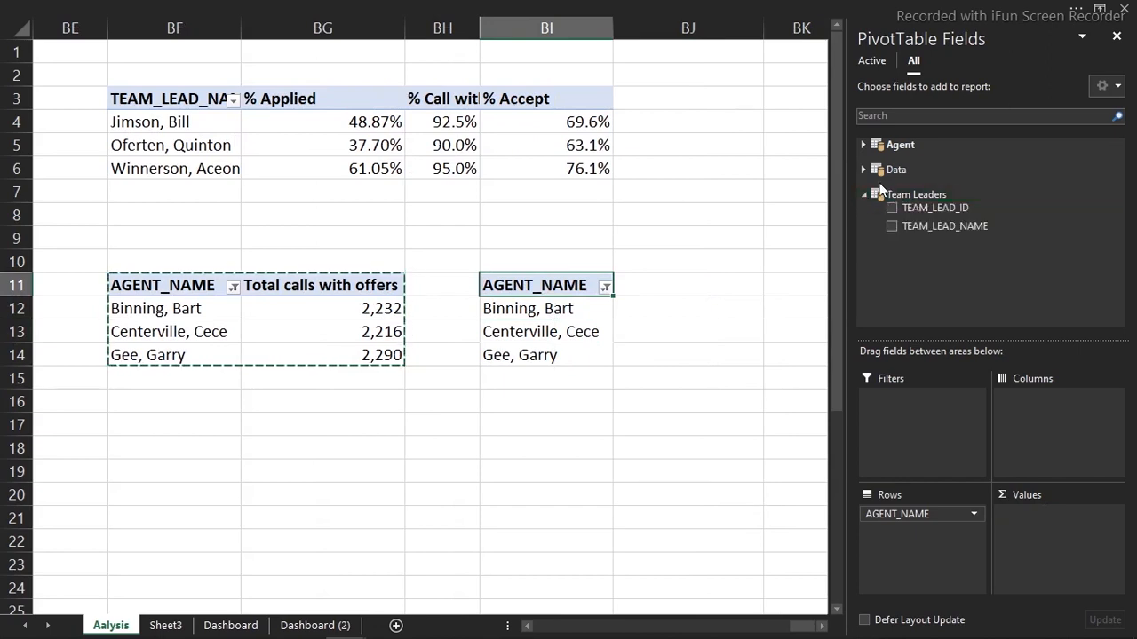
{"action": "left_click", "coordinate": [863, 169]}
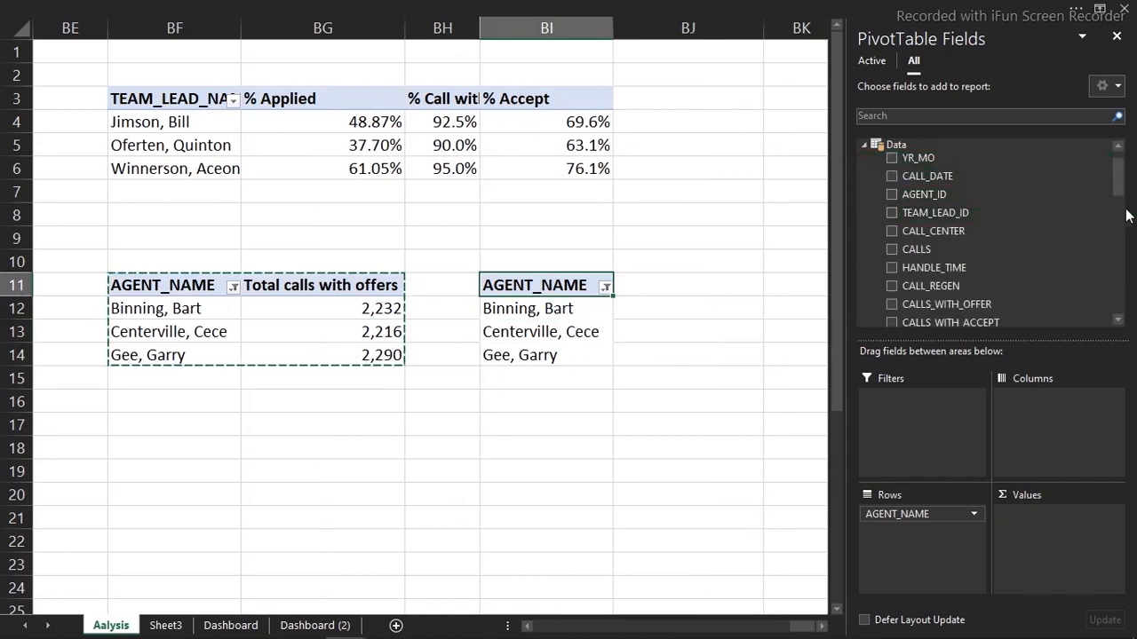
{"action": "left_click_drag", "start_coordinate": [1117, 188], "coordinate": [1119, 255]}
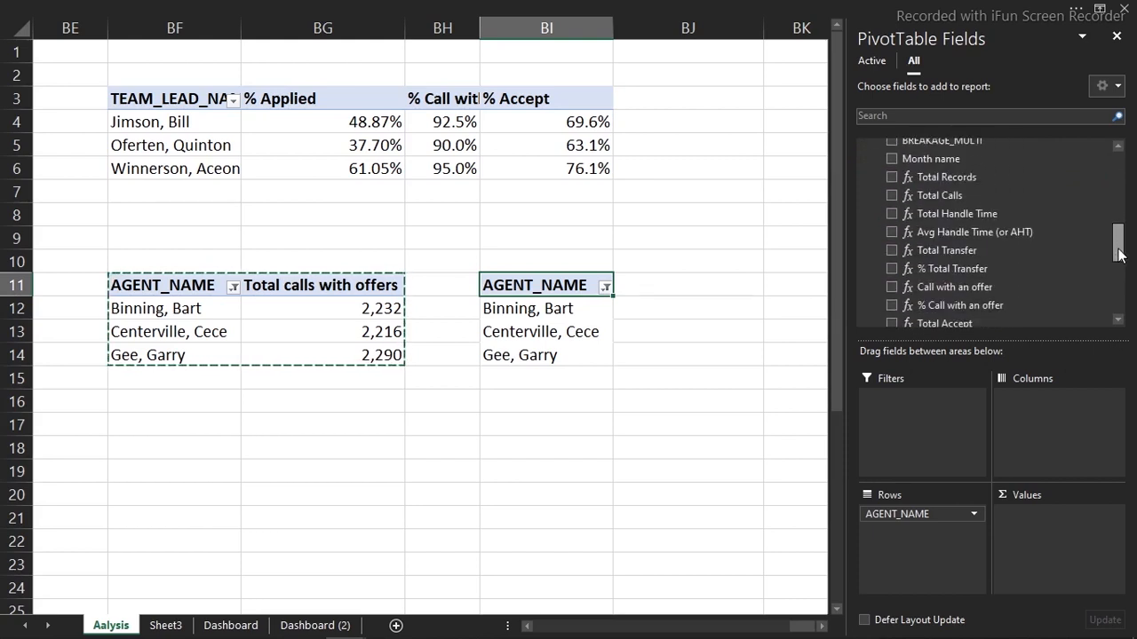
{"action": "left_click_drag", "start_coordinate": [1118, 248], "coordinate": [1121, 264]}
{"action": "left_click", "coordinate": [892, 280]}
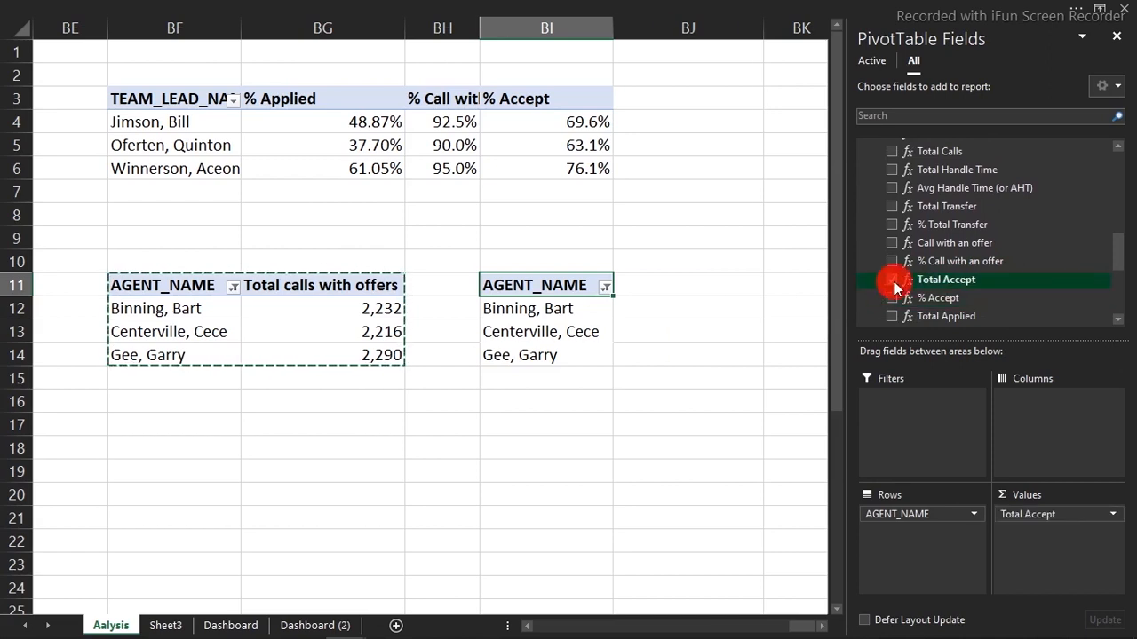
Clear the agent filter, then reapply a Top 10 filter showing the top 3 by Total Accept
{"action": "left_click", "coordinate": [570, 309]}
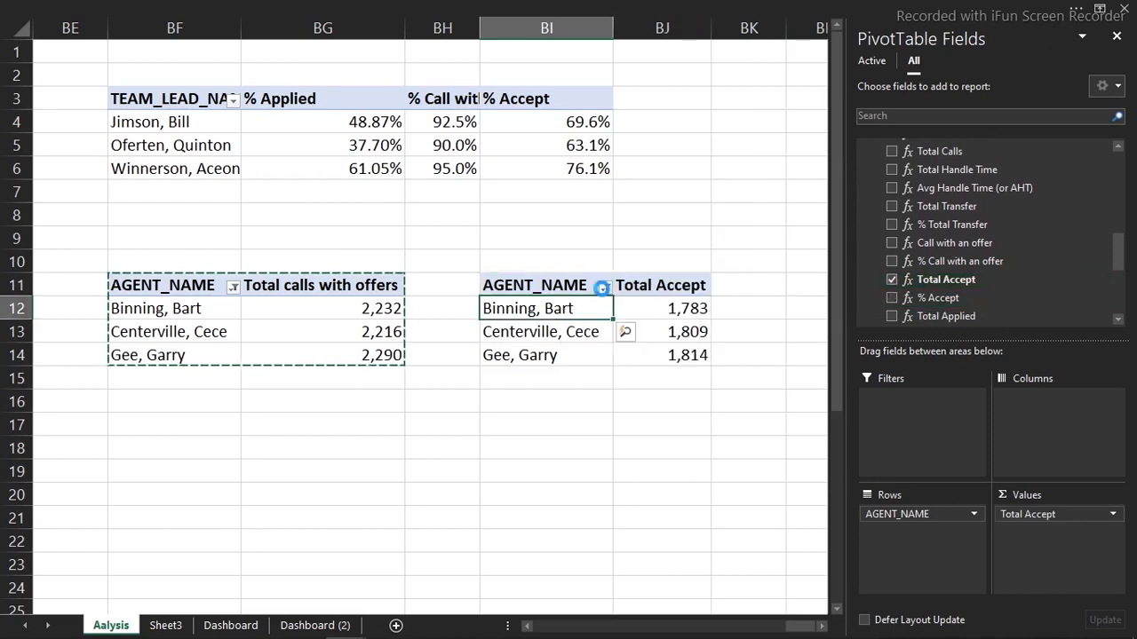
{"action": "left_click", "coordinate": [604, 286]}
{"action": "left_click", "coordinate": [487, 367]}
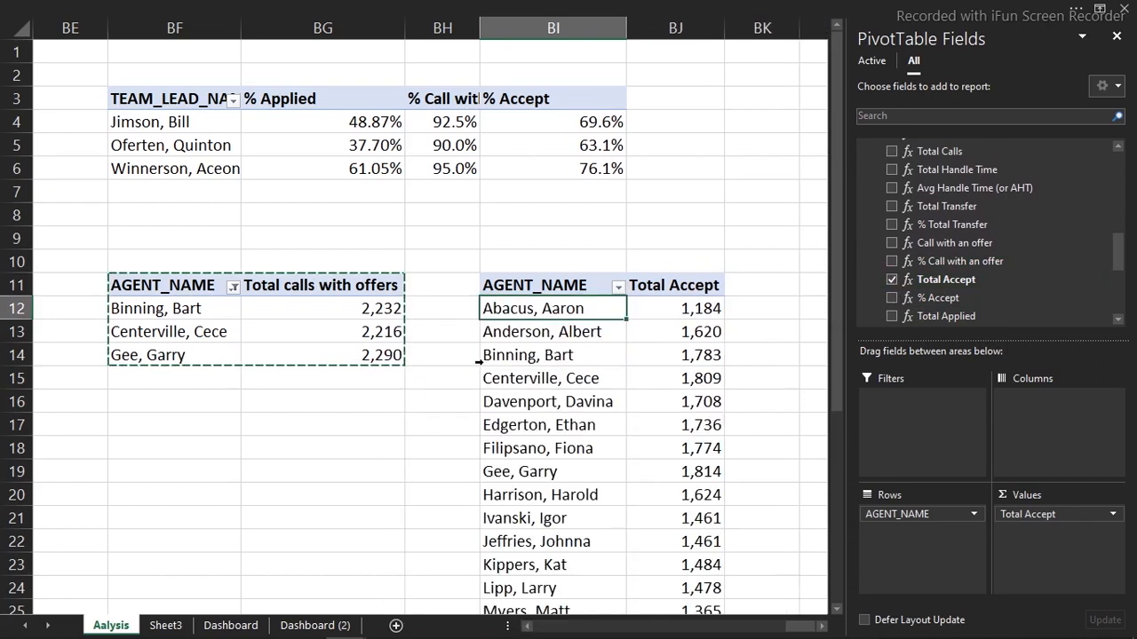
{"action": "right_click", "coordinate": [556, 315]}
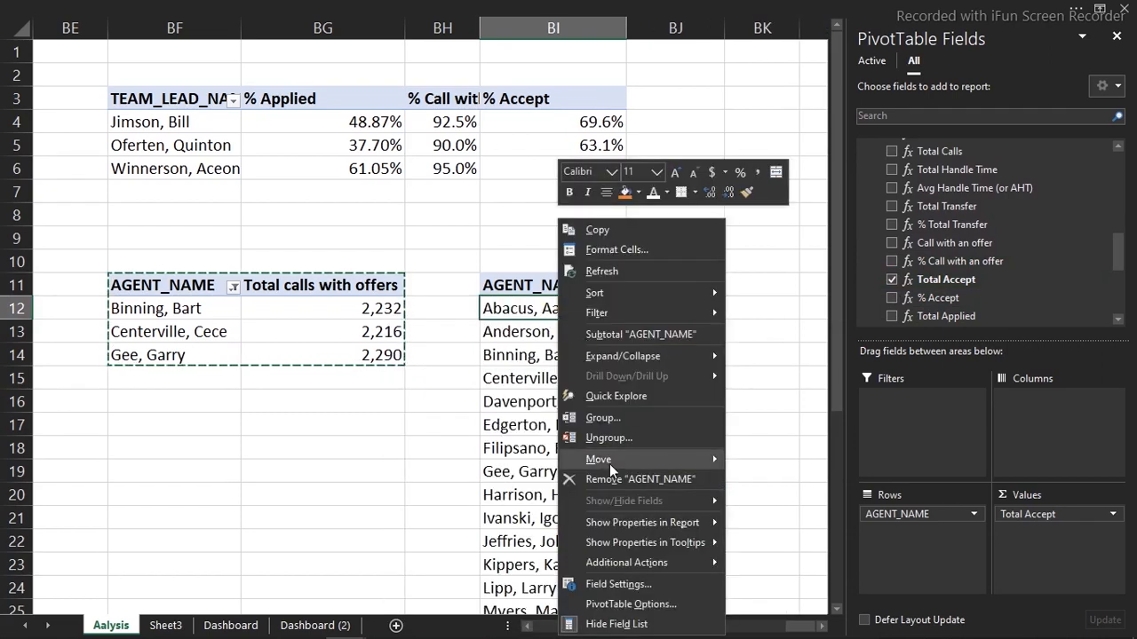
{"action": "mouse_move", "coordinate": [646, 311]}
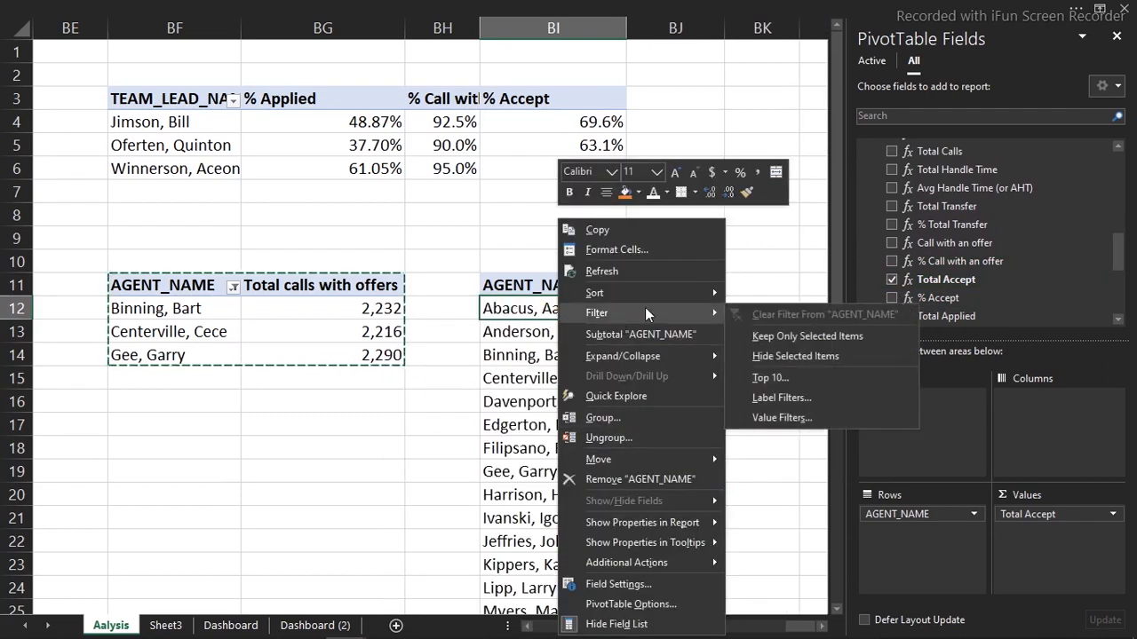
{"action": "left_click", "coordinate": [769, 381]}
{"action": "left_click", "coordinate": [340, 207]}
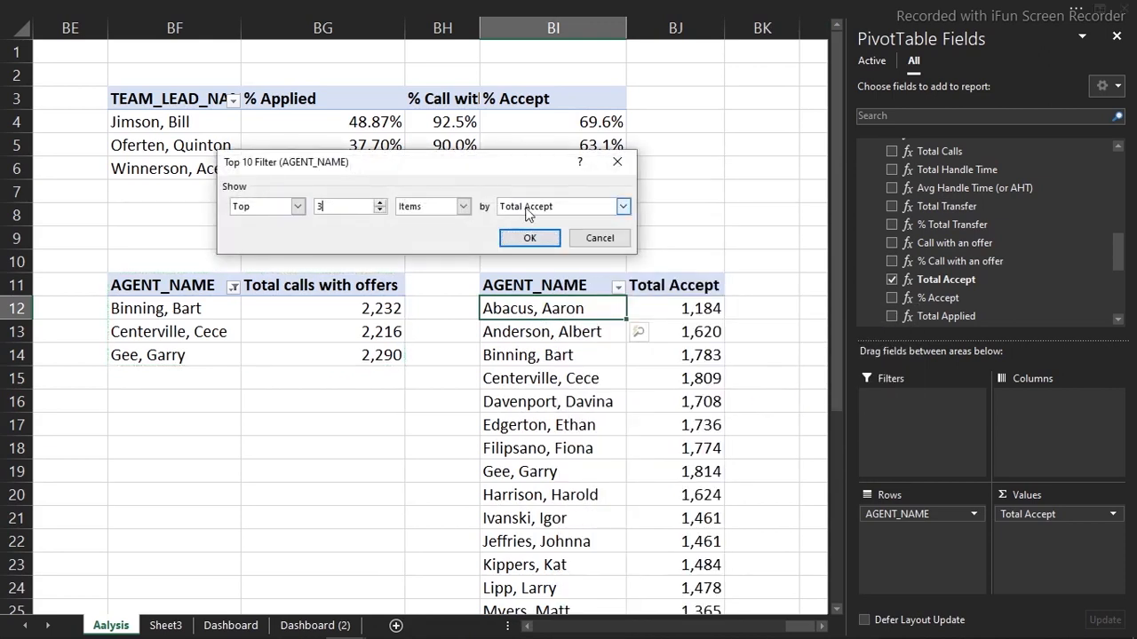
{"action": "left_click", "coordinate": [530, 238]}
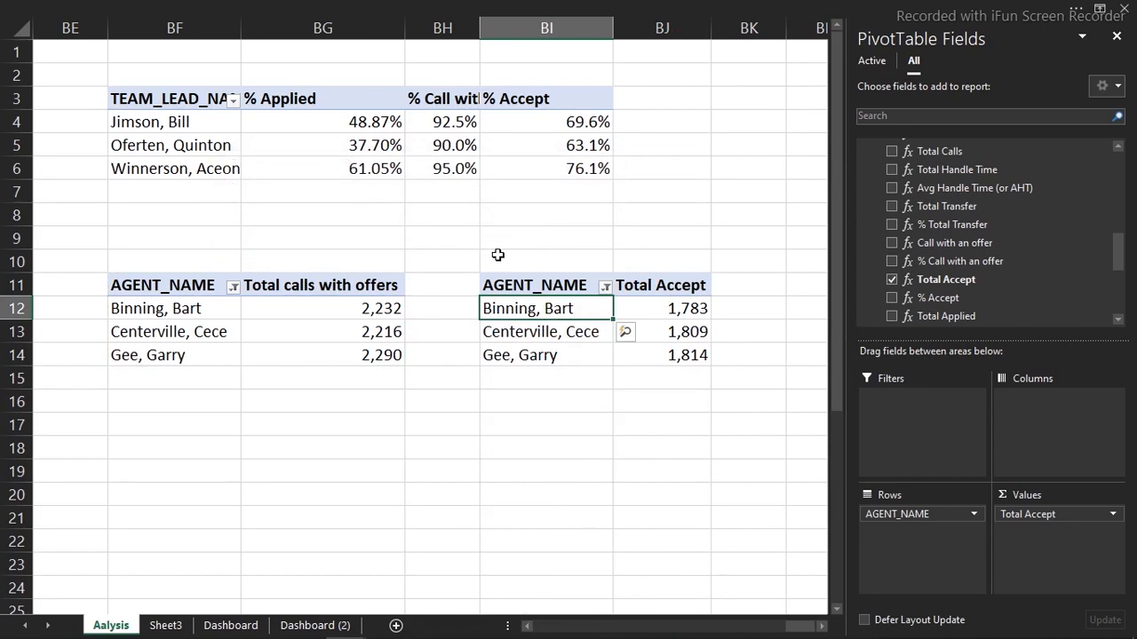
Insert a clustered bar PivotChart of Total Accept, hide its field buttons, and move it lower
{"action": "left_click", "coordinate": [523, 6]}
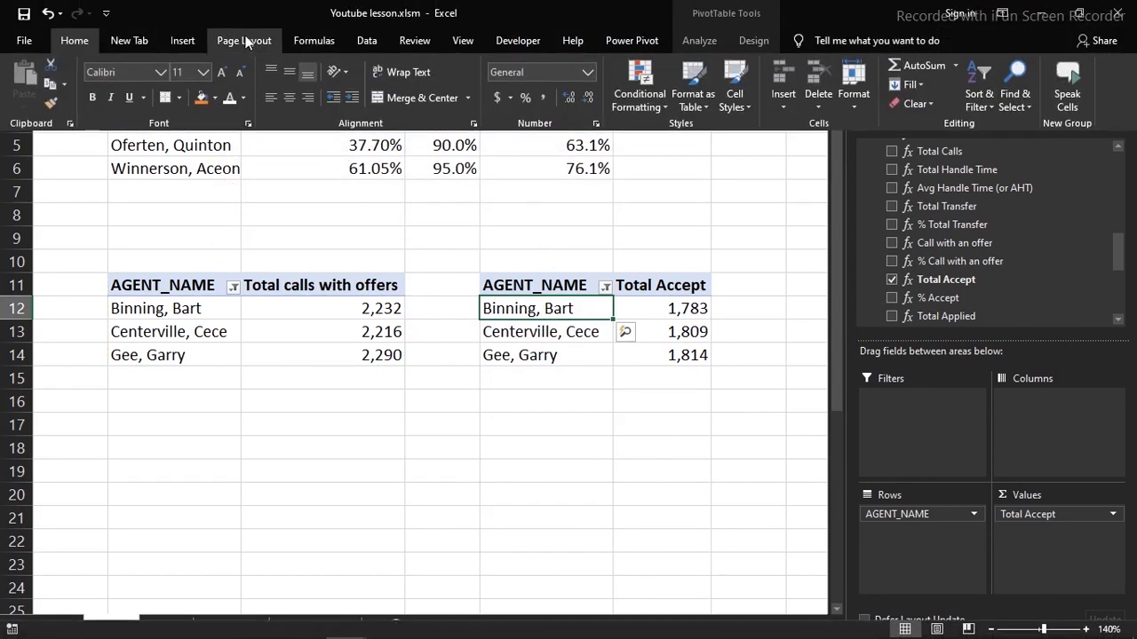
{"action": "left_click", "coordinate": [184, 41]}
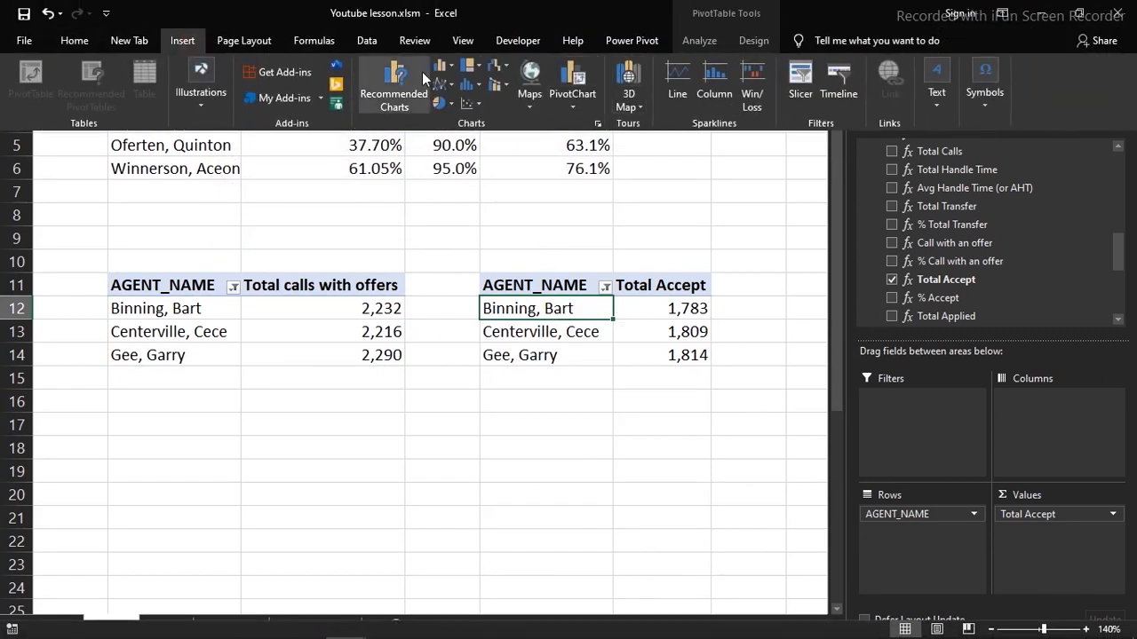
{"action": "left_click", "coordinate": [404, 81]}
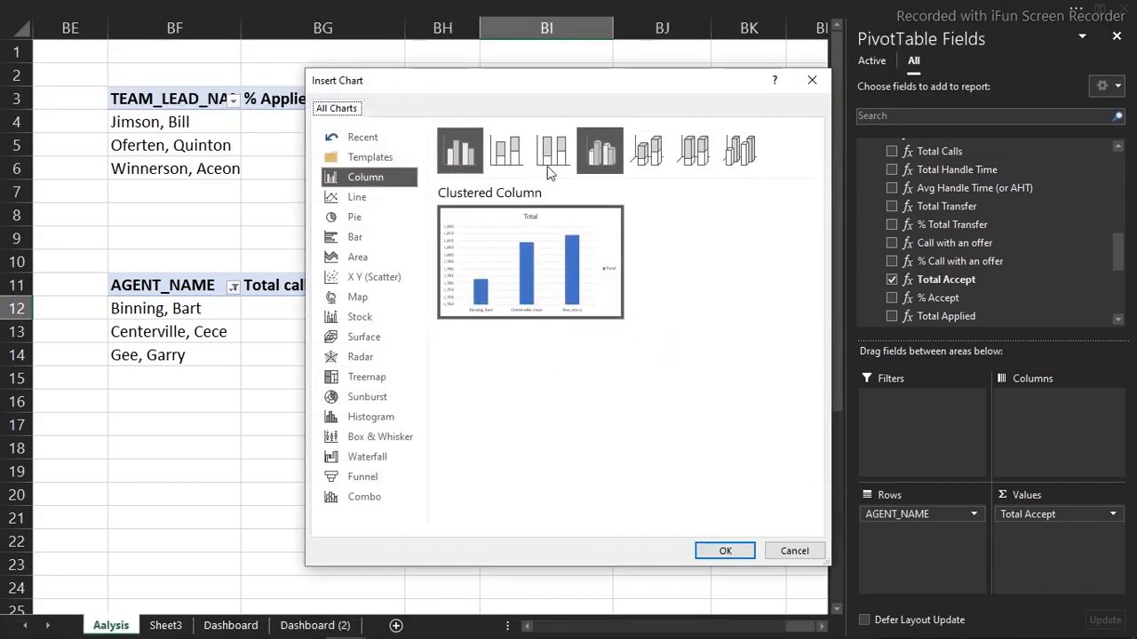
{"action": "left_click", "coordinate": [355, 236]}
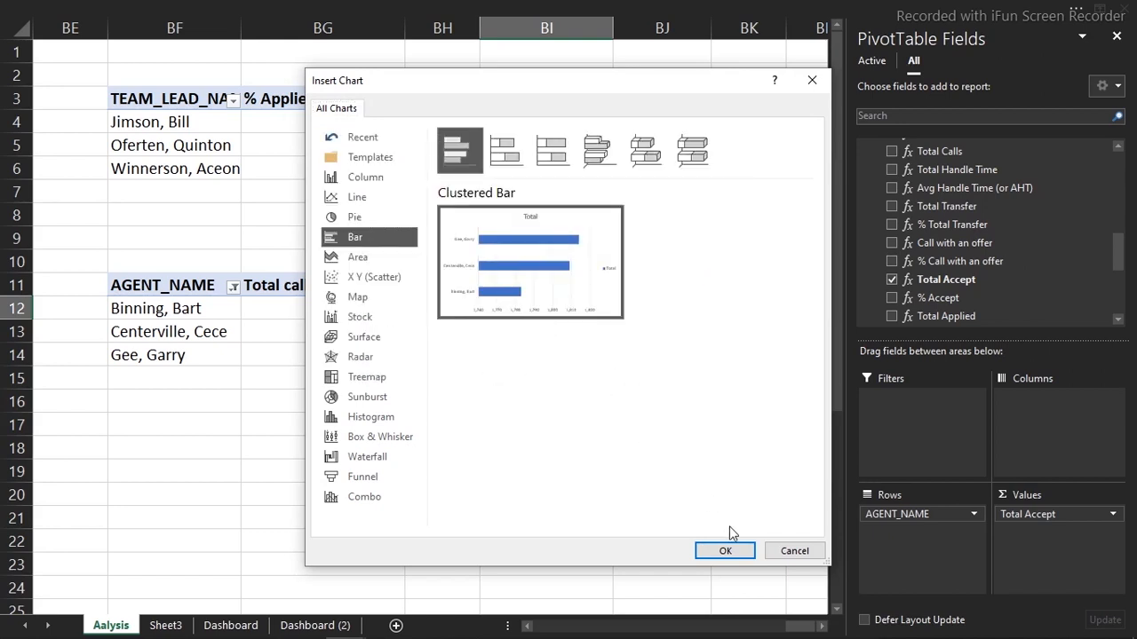
{"action": "left_click", "coordinate": [733, 552]}
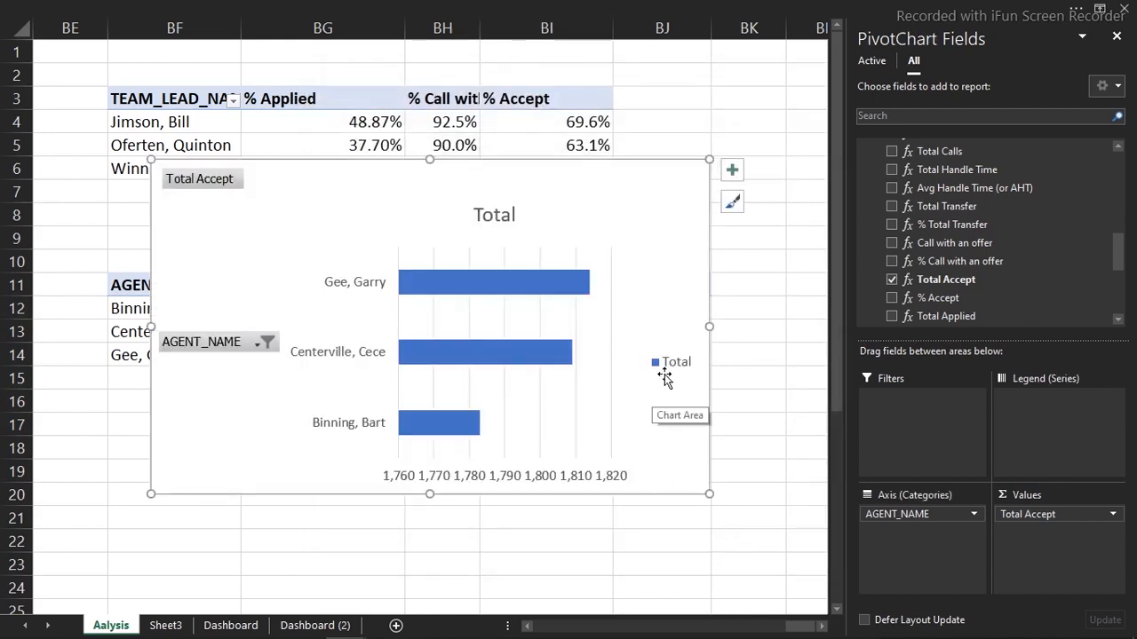
{"action": "right_click", "coordinate": [217, 349]}
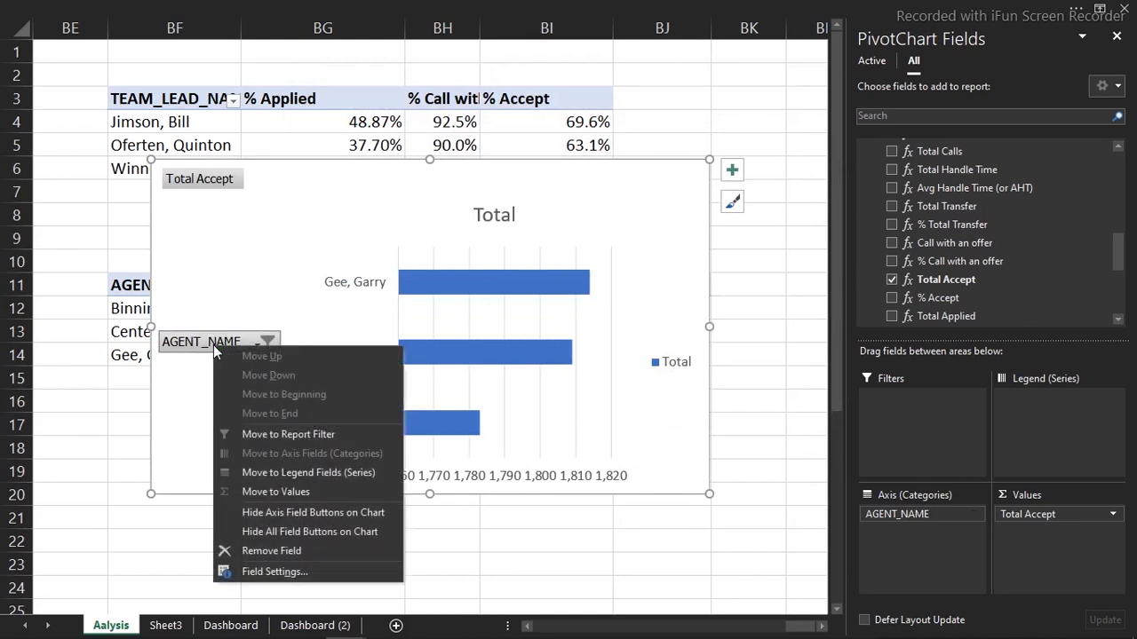
{"action": "left_click", "coordinate": [298, 532]}
{"action": "left_click", "coordinate": [417, 186]}
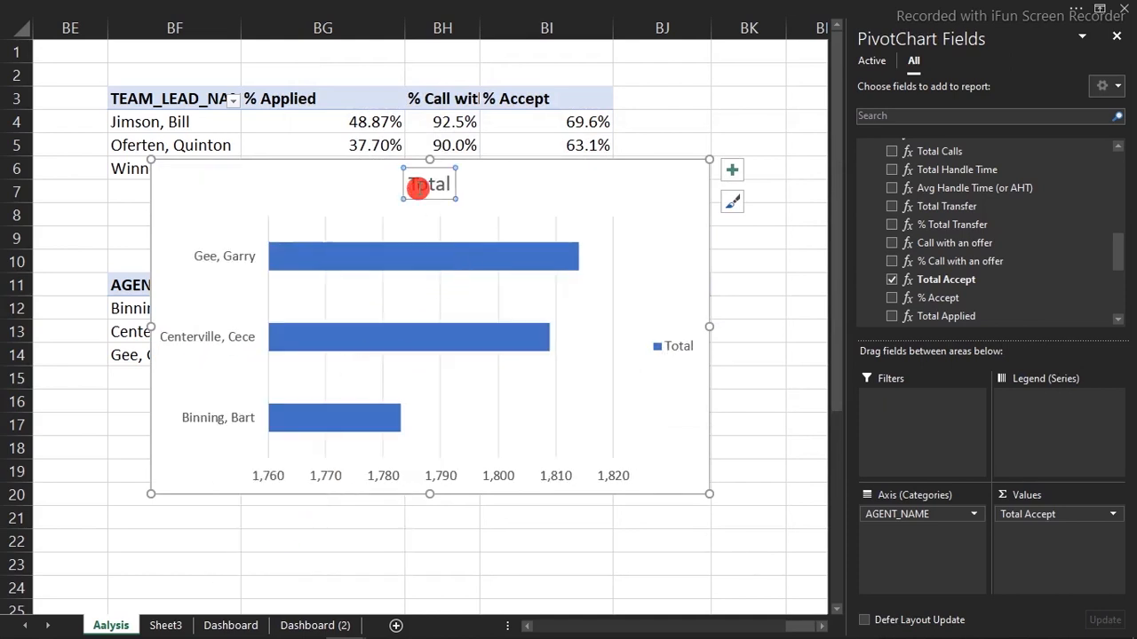
{"action": "left_click_drag", "start_coordinate": [482, 165], "coordinate": [485, 319]}
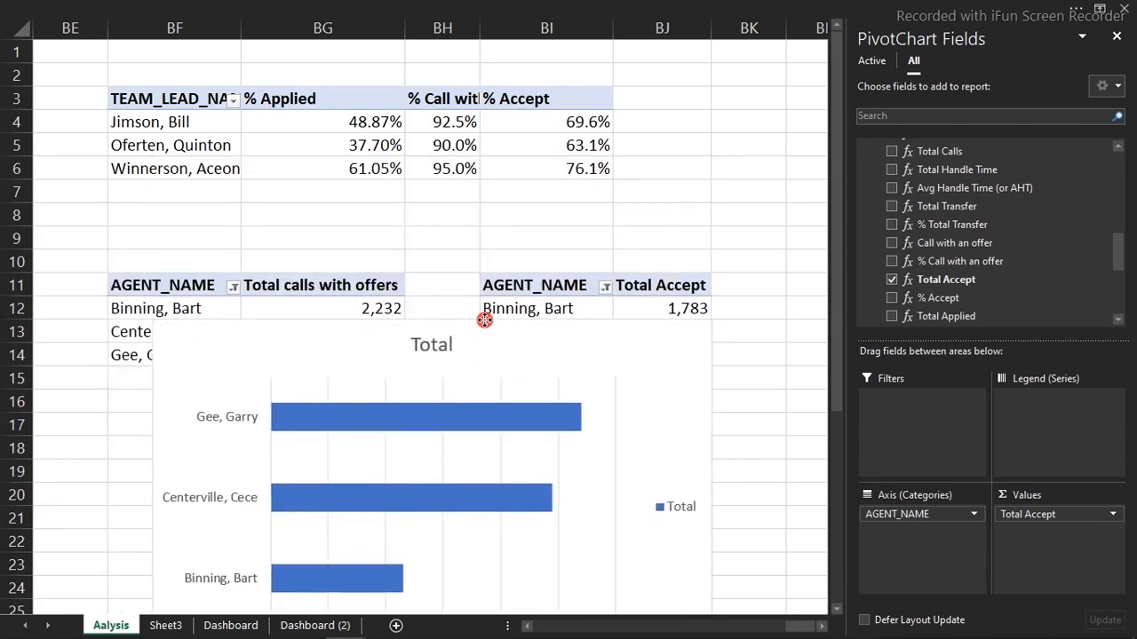
Edit the chart title to read 'Top-3 call accpeted by agents'
{"action": "double_click", "coordinate": [440, 347]}
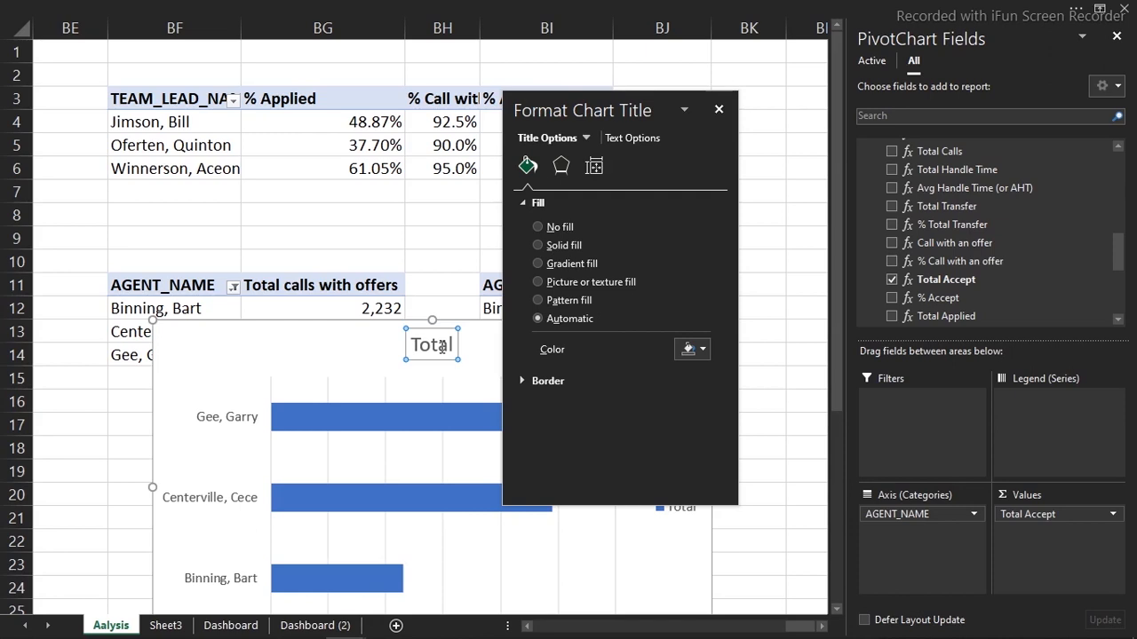
{"action": "key", "text": "Return"}
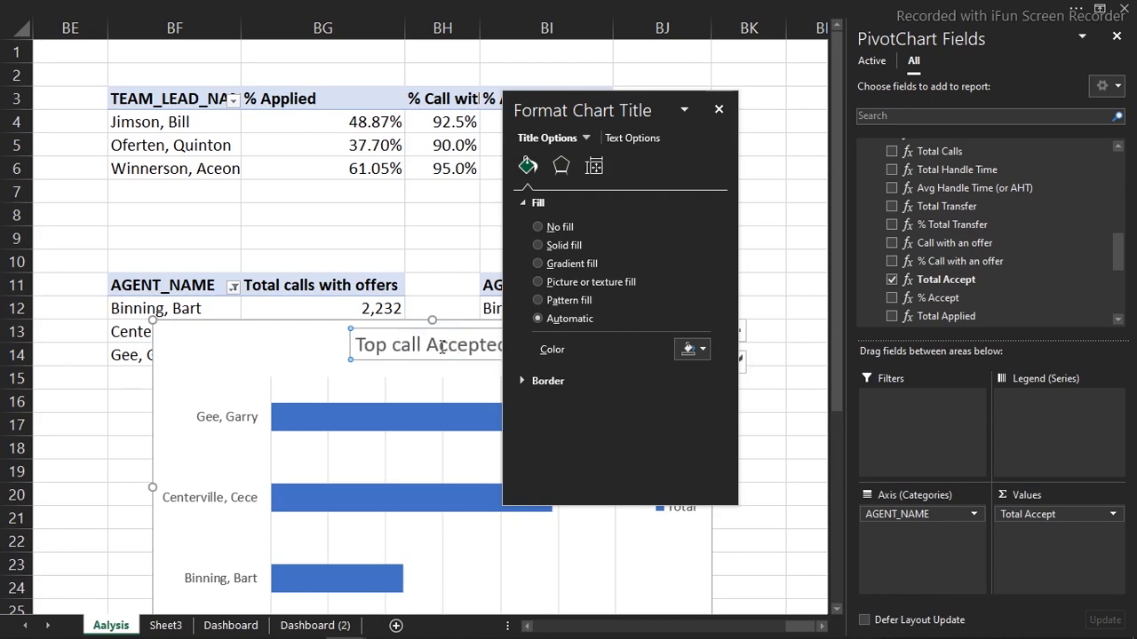
{"action": "left_click", "coordinate": [720, 111]}
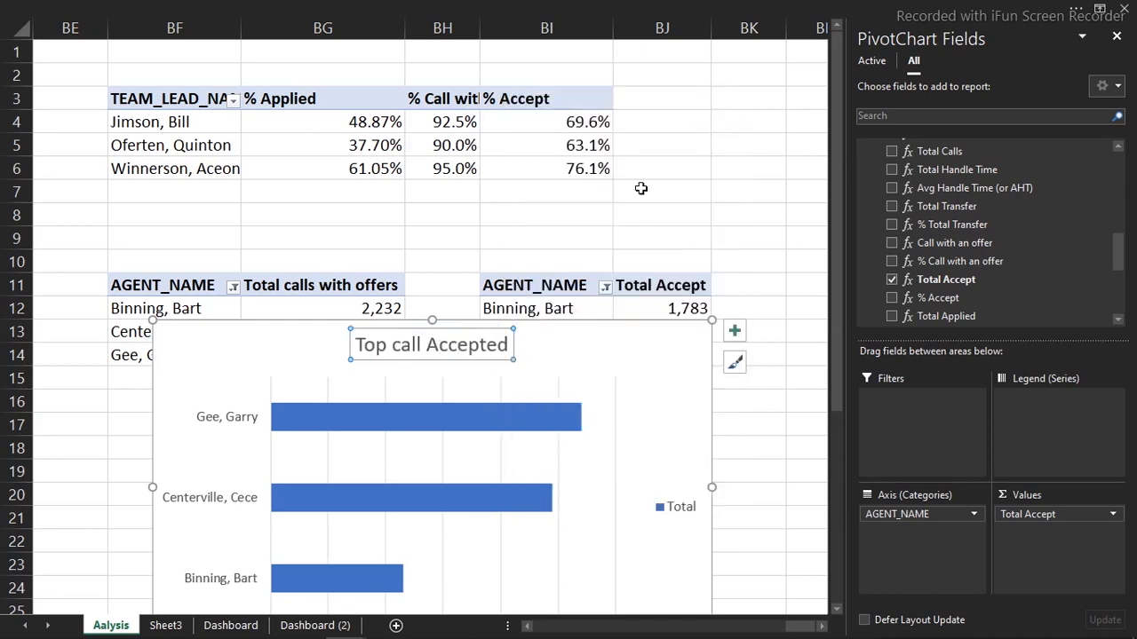
{"action": "double_click", "coordinate": [405, 350]}
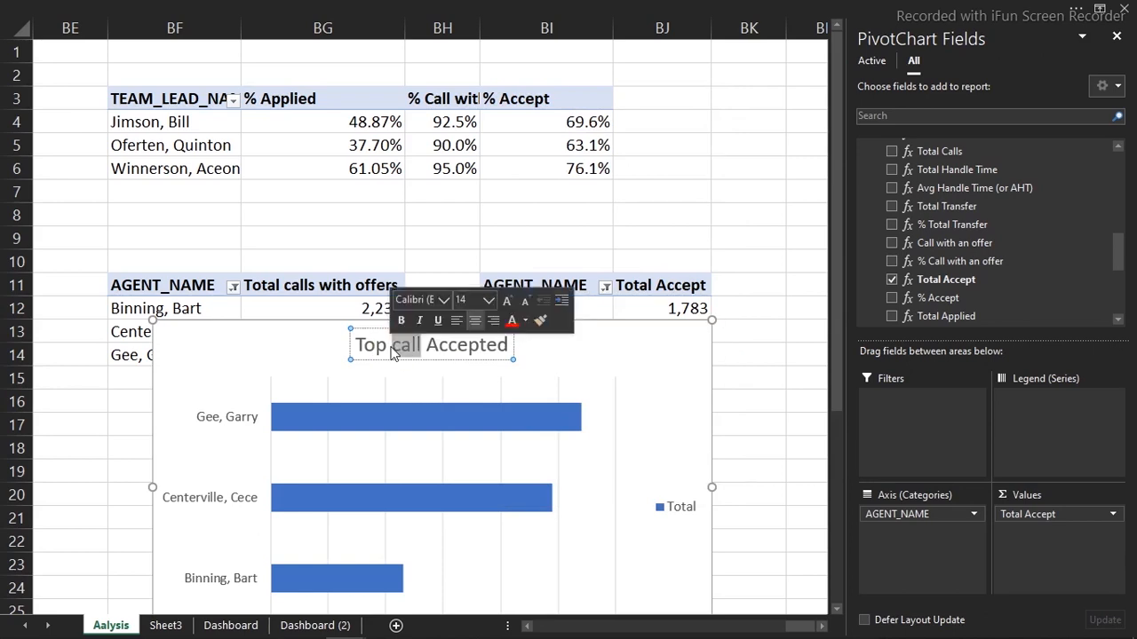
{"action": "left_click", "coordinate": [391, 347]}
{"action": "key", "text": "BackSpace"}
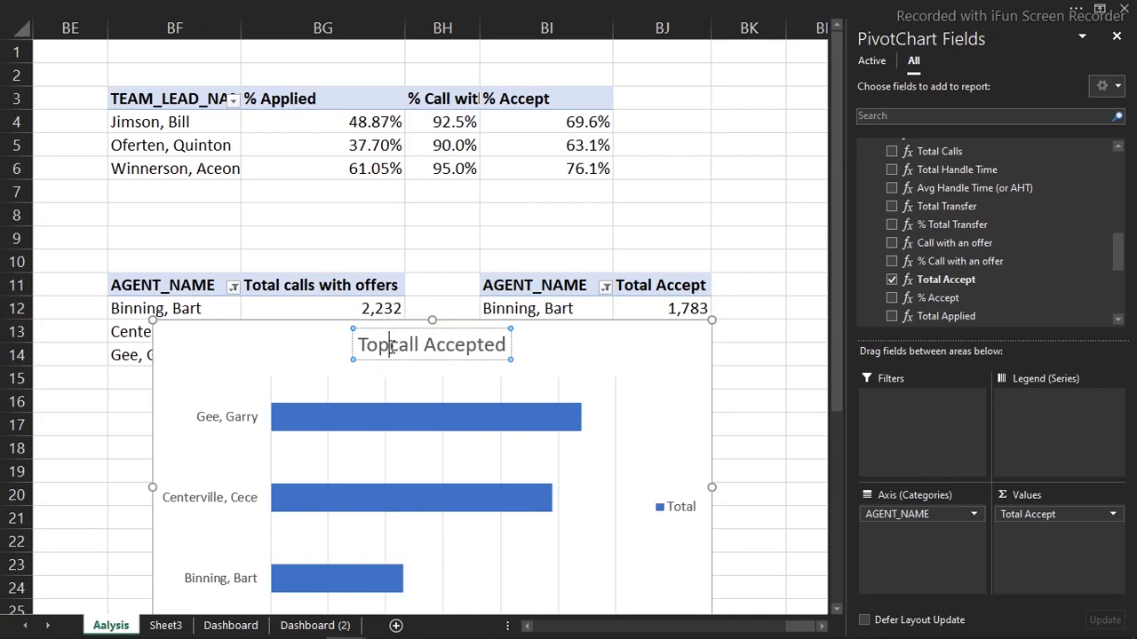
{"action": "type", "text": "-3"}
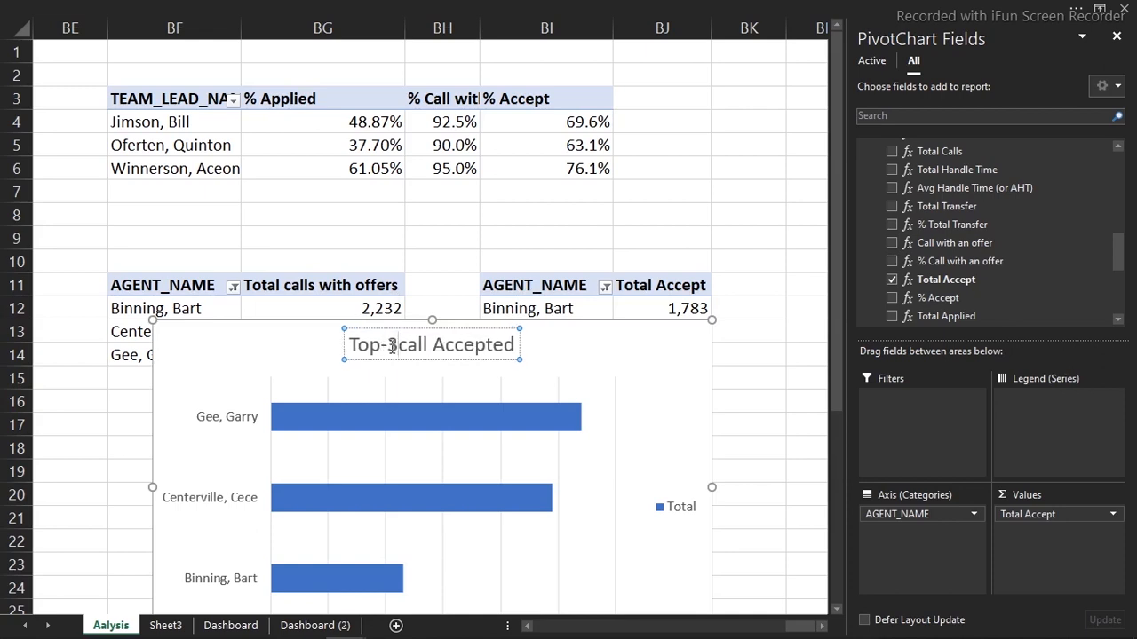
{"action": "key", "text": "Return"}
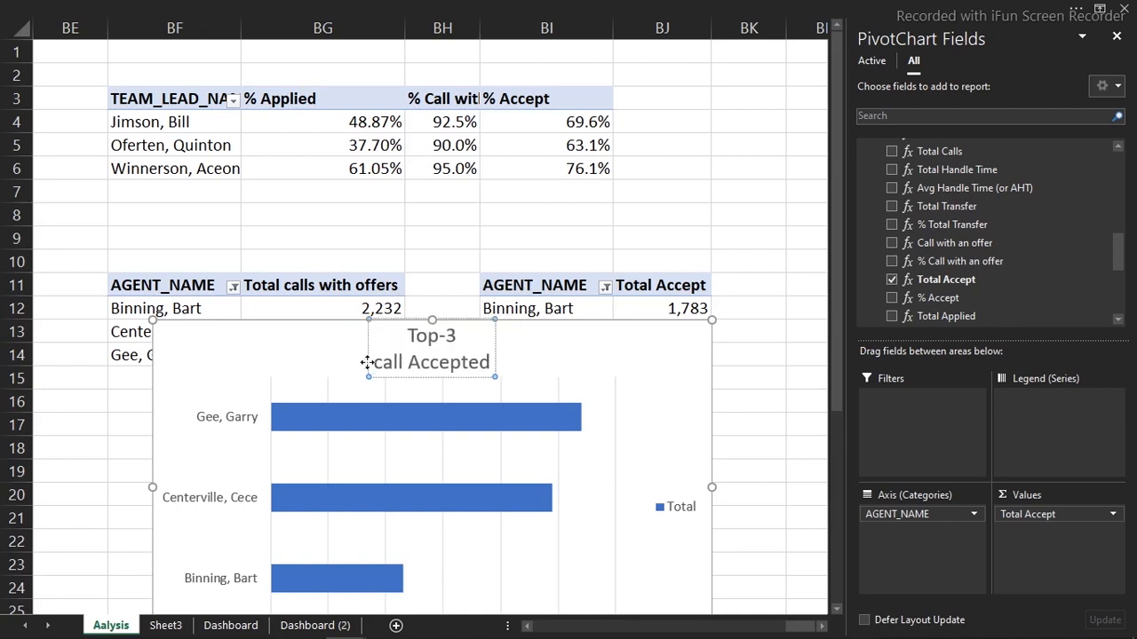
Remove the stray line break from the title and delete the Total legend
{"action": "left_click", "coordinate": [329, 355]}
{"action": "left_click", "coordinate": [433, 346]}
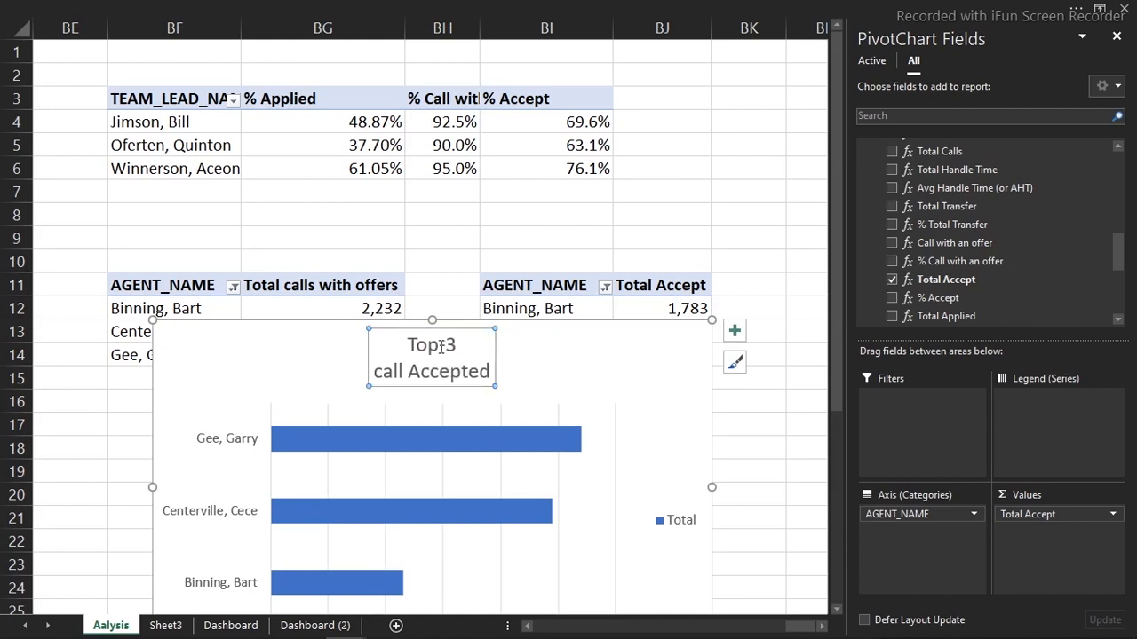
{"action": "left_click", "coordinate": [369, 388]}
{"action": "key", "text": "BackSpace"}
{"action": "key", "text": "BackSpace"}
{"action": "key", "text": "BackSpace"}
{"action": "left_click", "coordinate": [369, 388]}
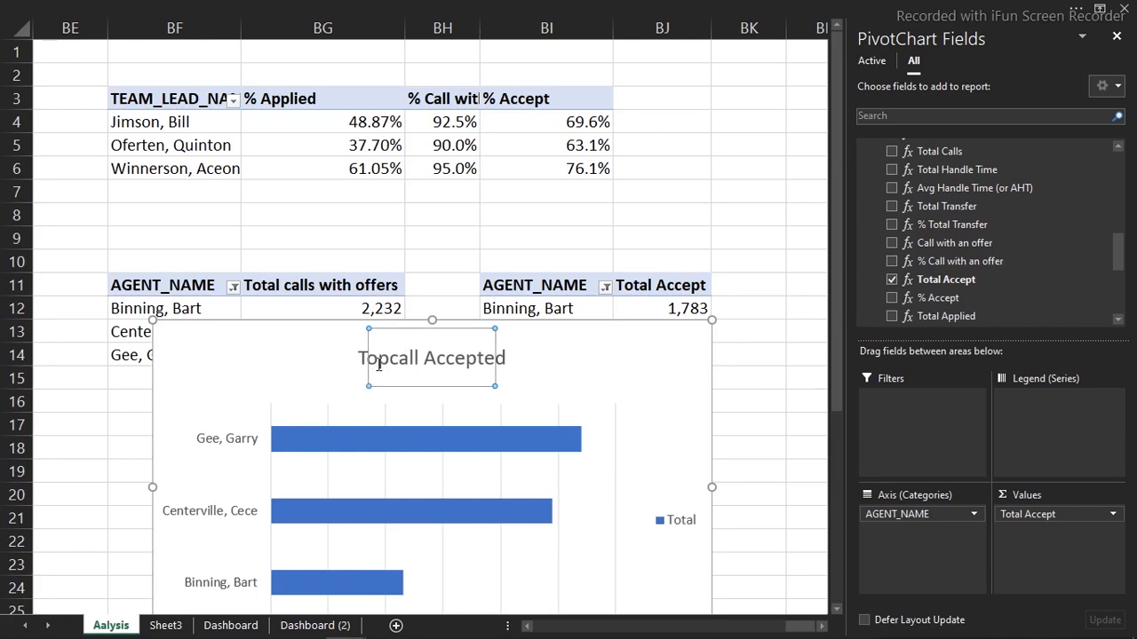
{"action": "double_click", "coordinate": [377, 368]}
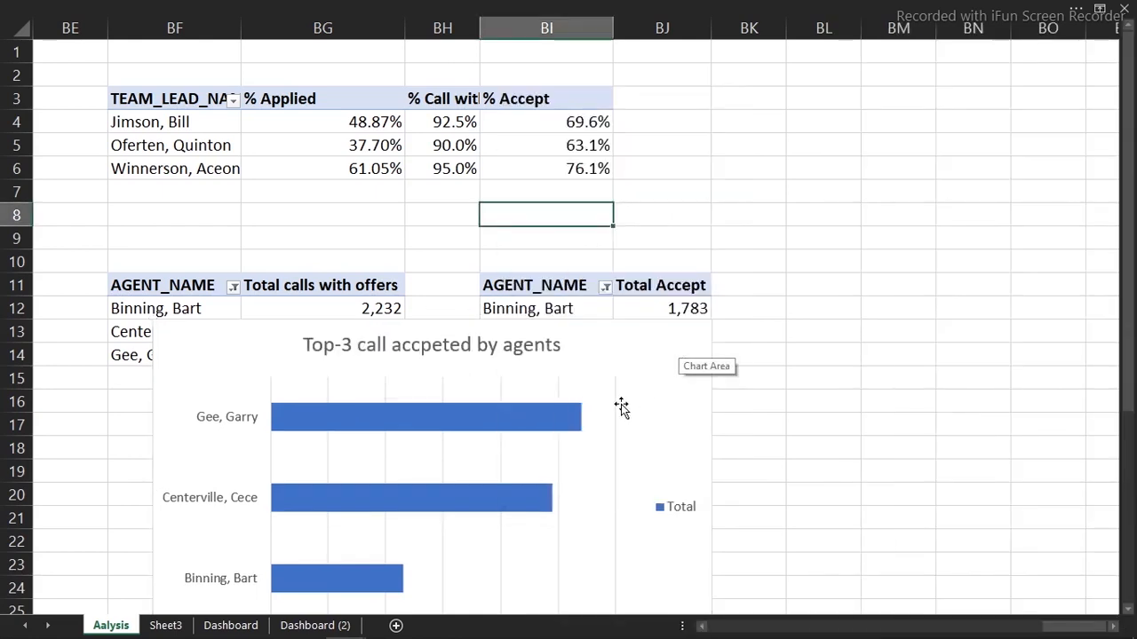
{"action": "left_click", "coordinate": [621, 401]}
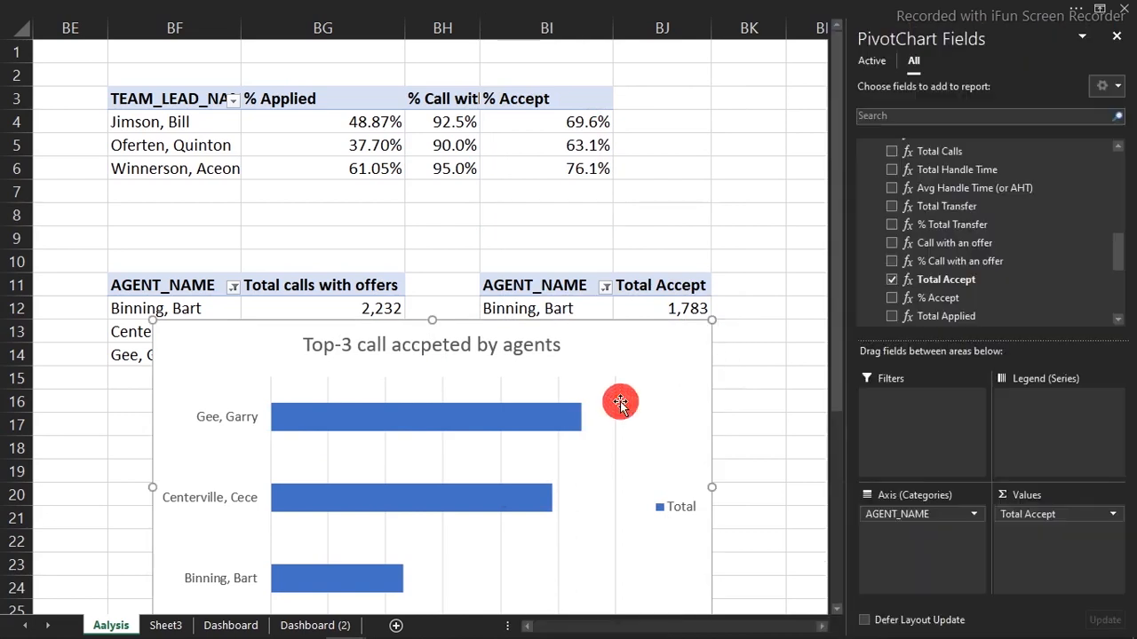
{"action": "key", "text": "Delete"}
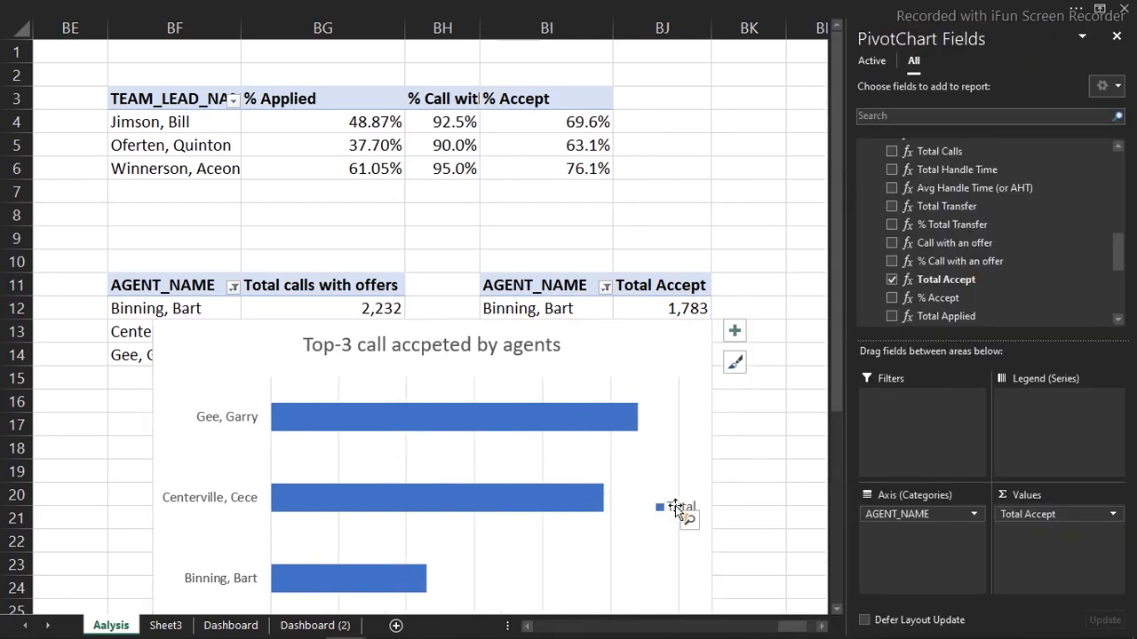
Shrink the chart and delete its horizontal value axis
{"action": "left_click_drag", "start_coordinate": [712, 322], "coordinate": [482, 259]}
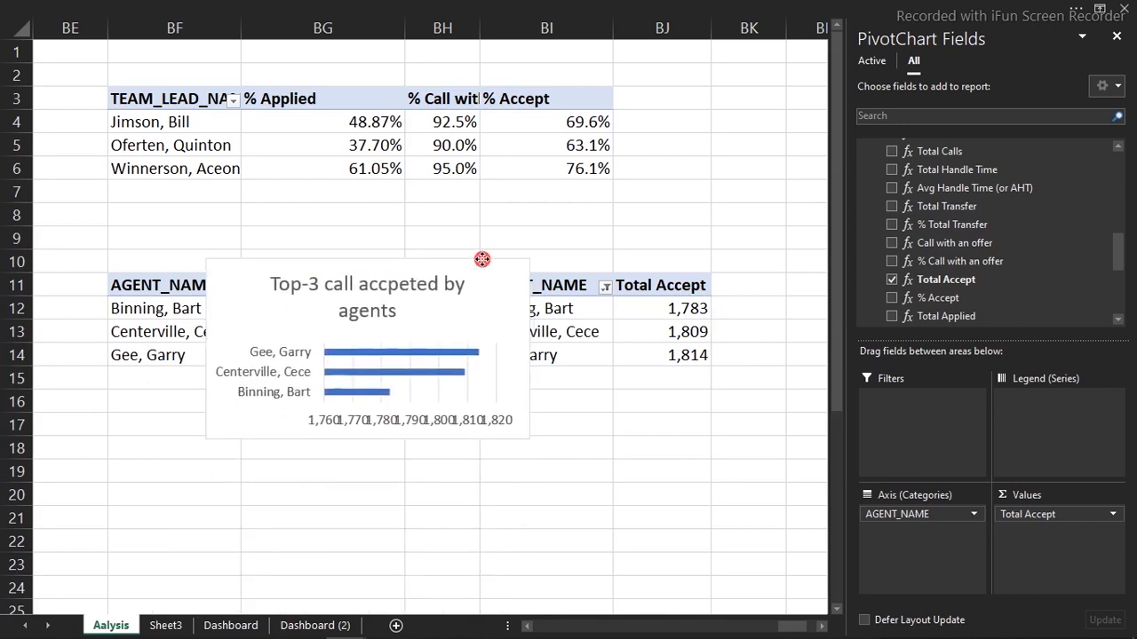
{"action": "left_click", "coordinate": [460, 430]}
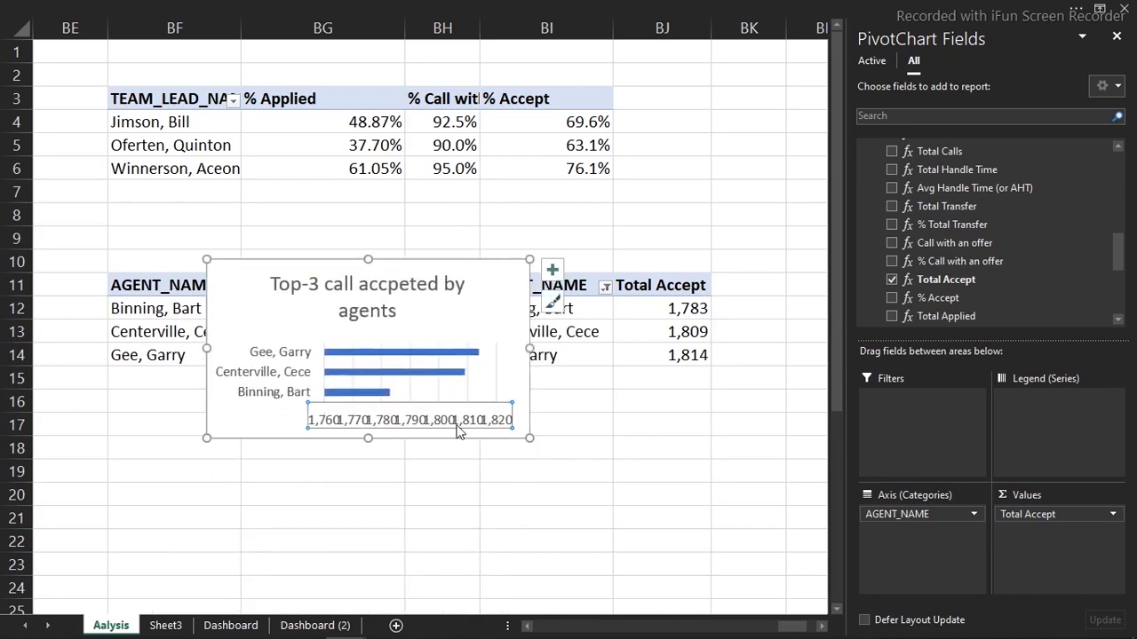
{"action": "key", "text": "Delete"}
Reduce the chart title font to 8, then cut the chart and go to Dashboard (2)
{"action": "left_click", "coordinate": [420, 286]}
{"action": "left_click", "coordinate": [311, 7]}
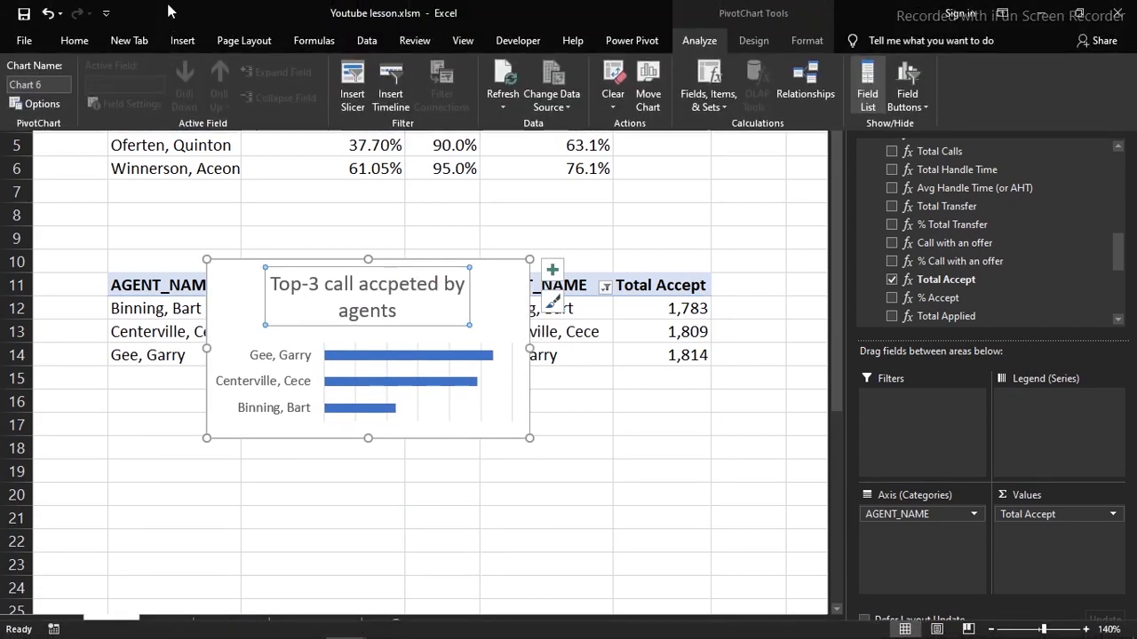
{"action": "left_click", "coordinate": [66, 43]}
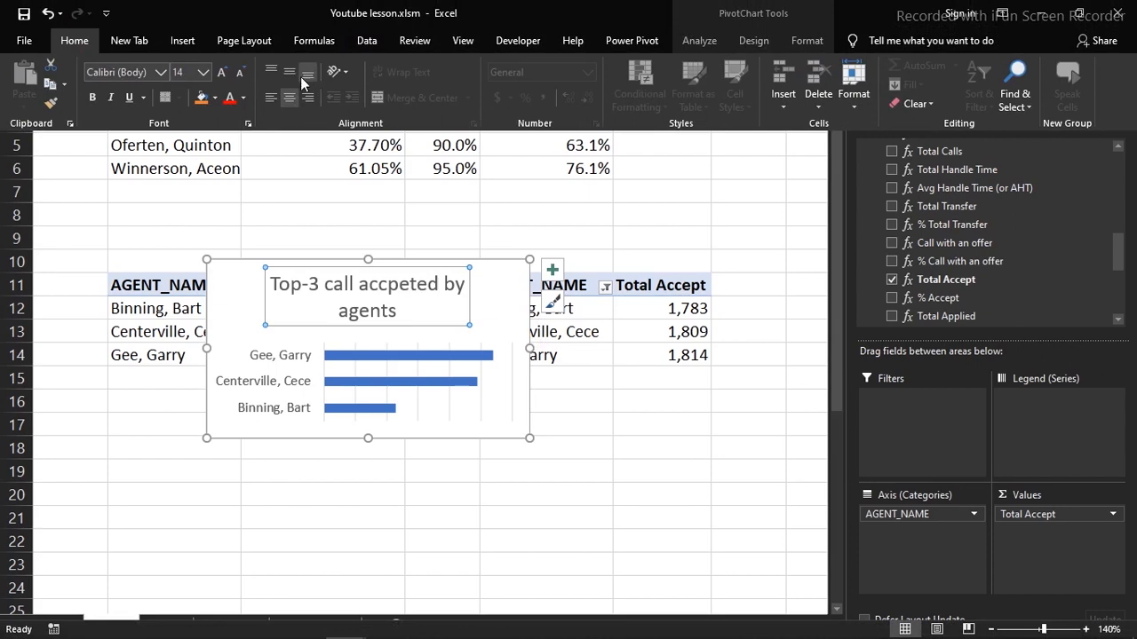
{"action": "left_click", "coordinate": [240, 73]}
{"action": "left_click", "coordinate": [240, 73]}
{"action": "left_click", "coordinate": [240, 73]}
{"action": "left_click", "coordinate": [240, 73]}
{"action": "left_click", "coordinate": [240, 73]}
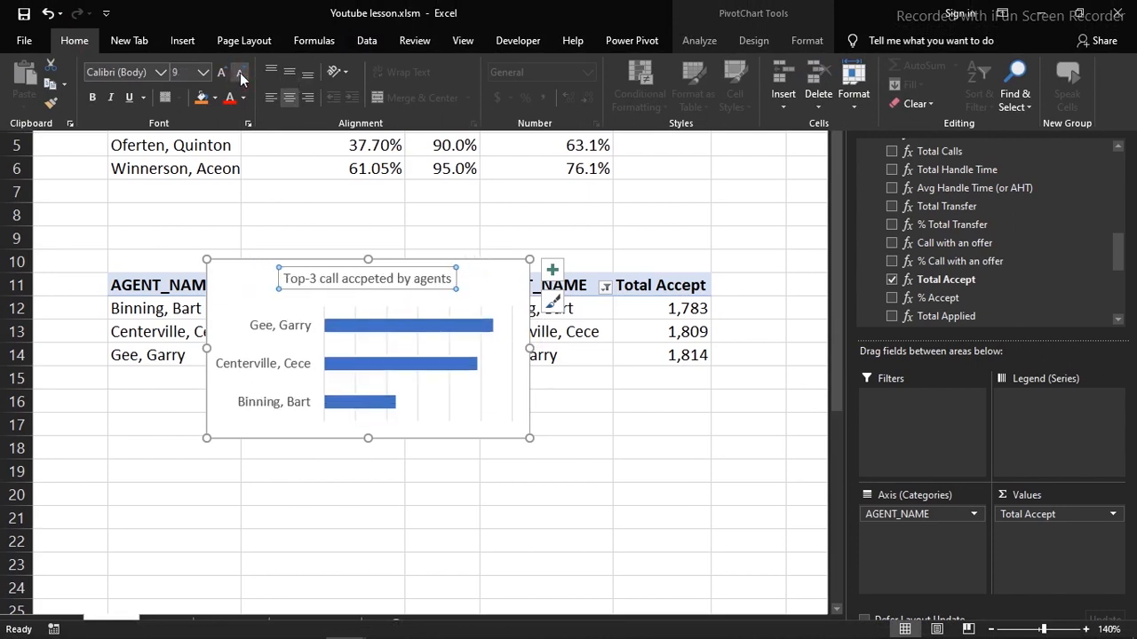
{"action": "left_click", "coordinate": [240, 73]}
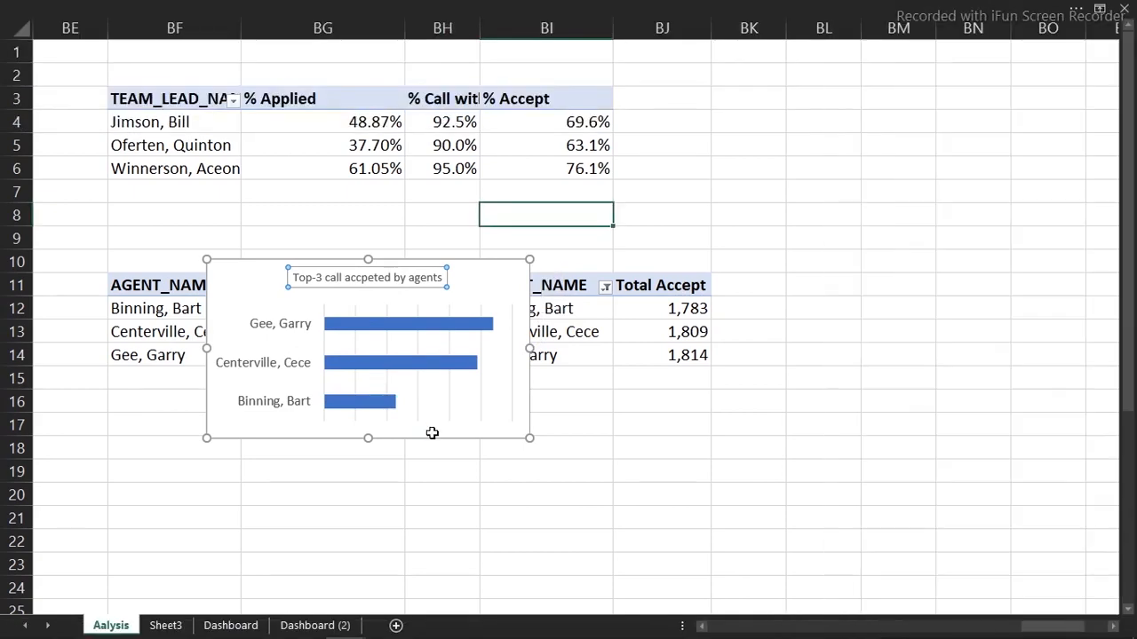
{"action": "key", "text": "ctrl+x"}
{"action": "left_click", "coordinate": [305, 624]}
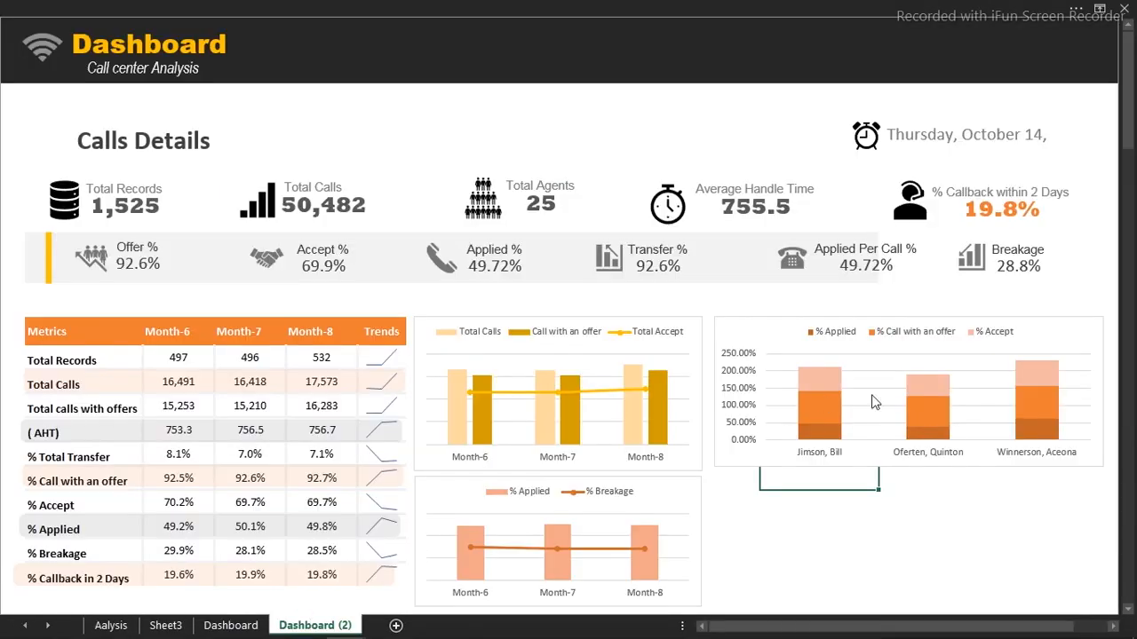
Paste the Top-3 accepted chart onto Dashboard (2) and close the PivotChart Fields pane
{"action": "left_click", "coordinate": [766, 521]}
{"action": "key", "text": "ctrl+v"}
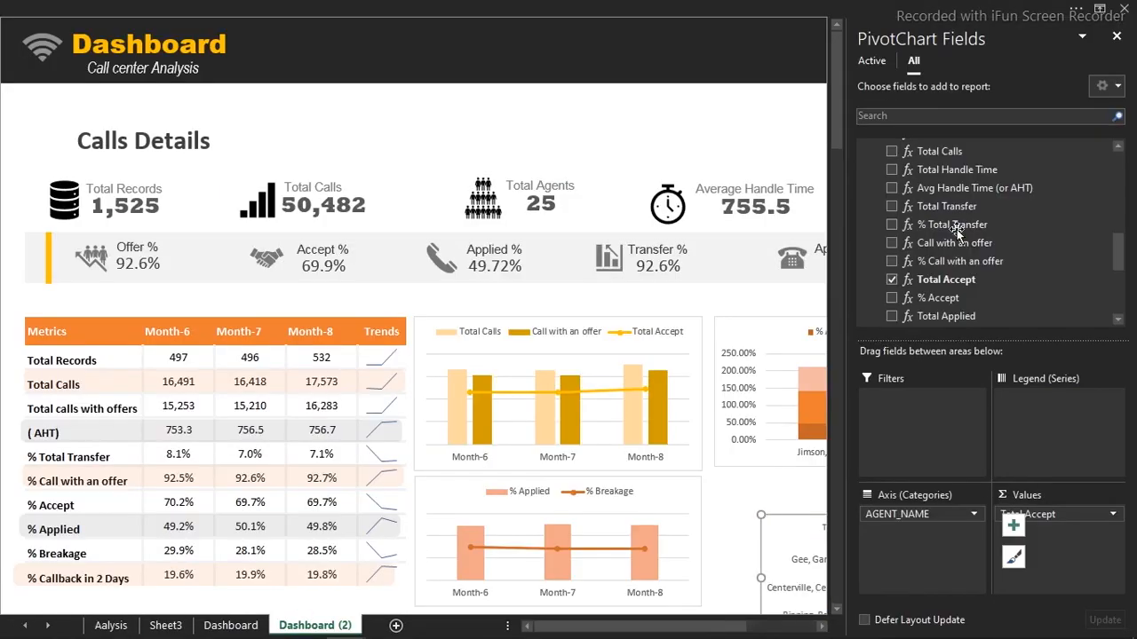
{"action": "left_click", "coordinate": [1117, 36]}
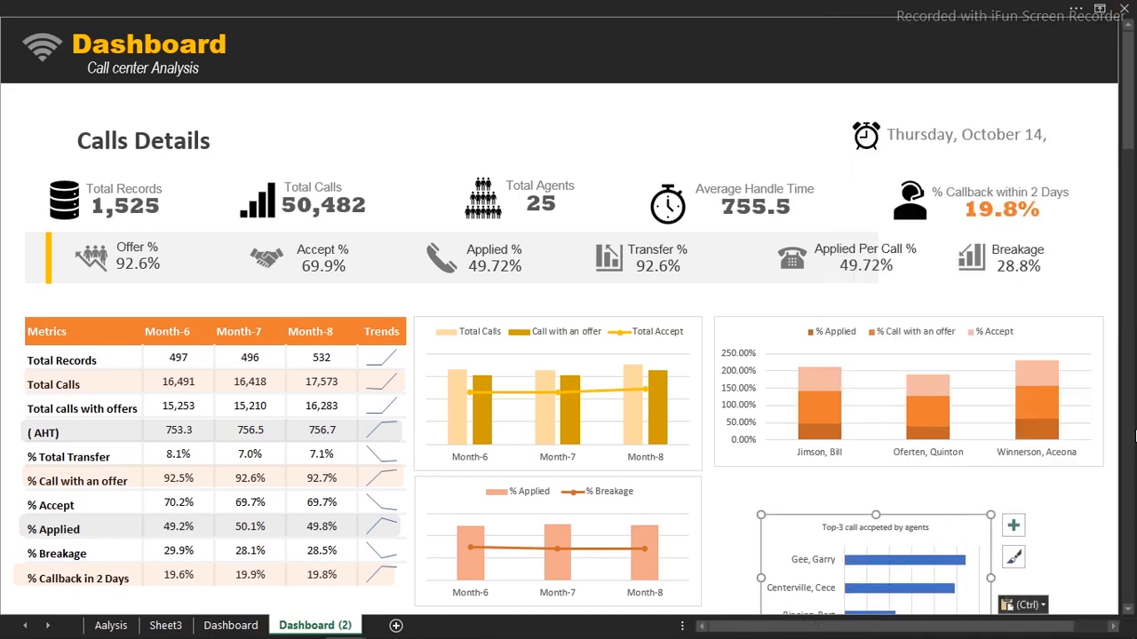
Narrow the chart, place it beside the % Applied chart, then return to Aalysis
{"action": "left_click_drag", "start_coordinate": [1133, 136], "coordinate": [1131, 187]}
{"action": "left_click_drag", "start_coordinate": [992, 330], "coordinate": [948, 330]}
{"action": "left_click_drag", "start_coordinate": [872, 398], "coordinate": [819, 357]}
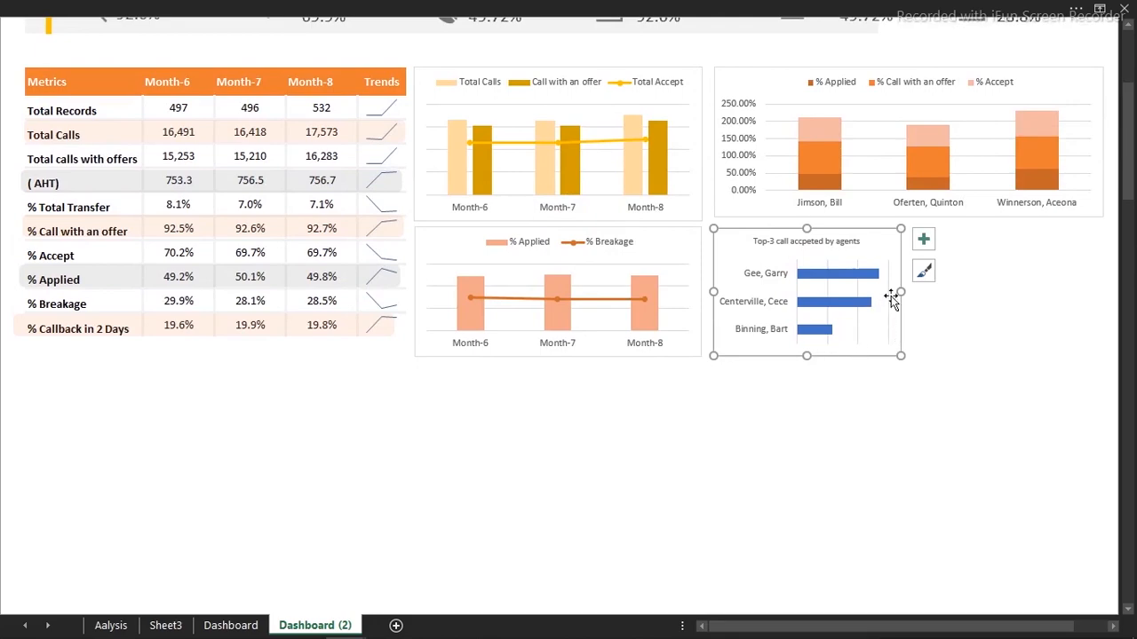
{"action": "left_click_drag", "start_coordinate": [898, 293], "coordinate": [894, 293]}
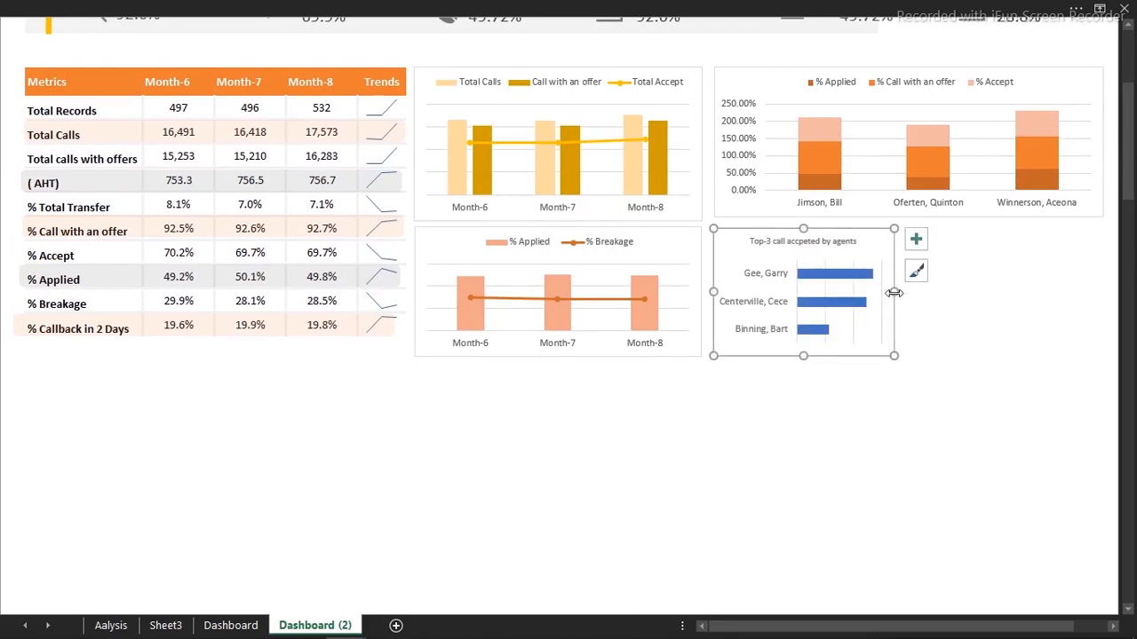
{"action": "left_click_drag", "start_coordinate": [1123, 207], "coordinate": [1123, 171]}
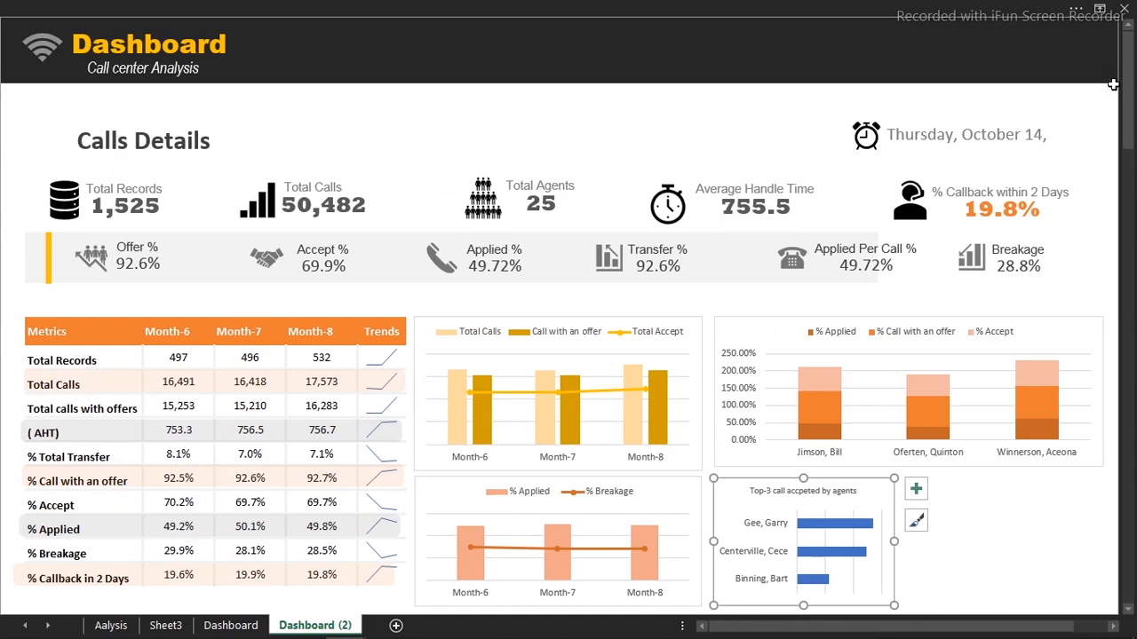
{"action": "left_click", "coordinate": [993, 531]}
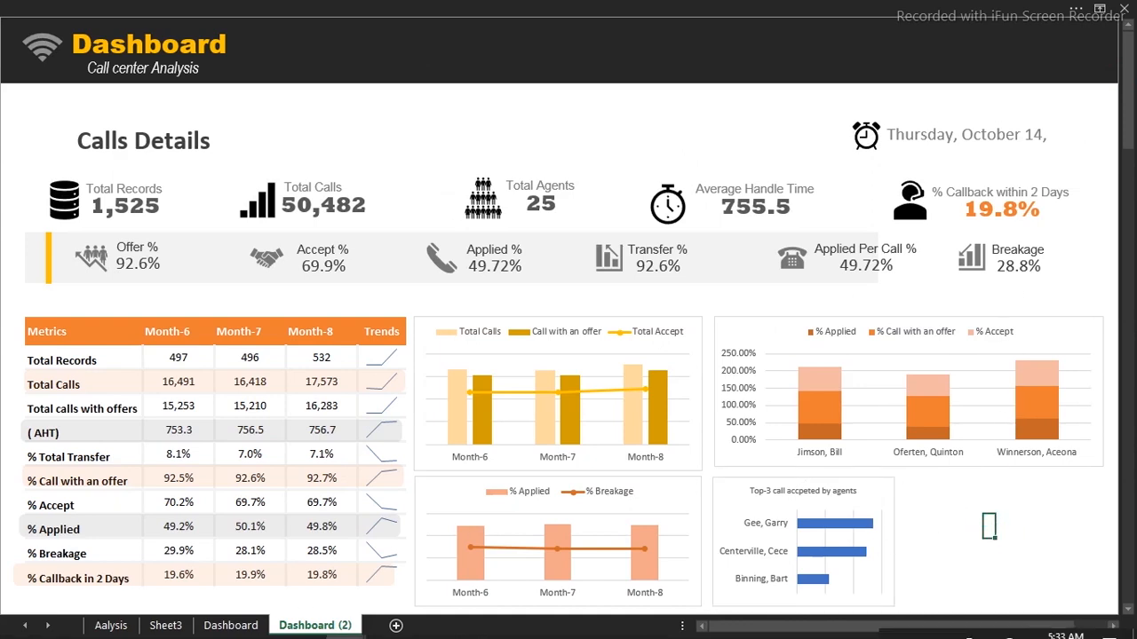
{"action": "left_click", "coordinate": [111, 625]}
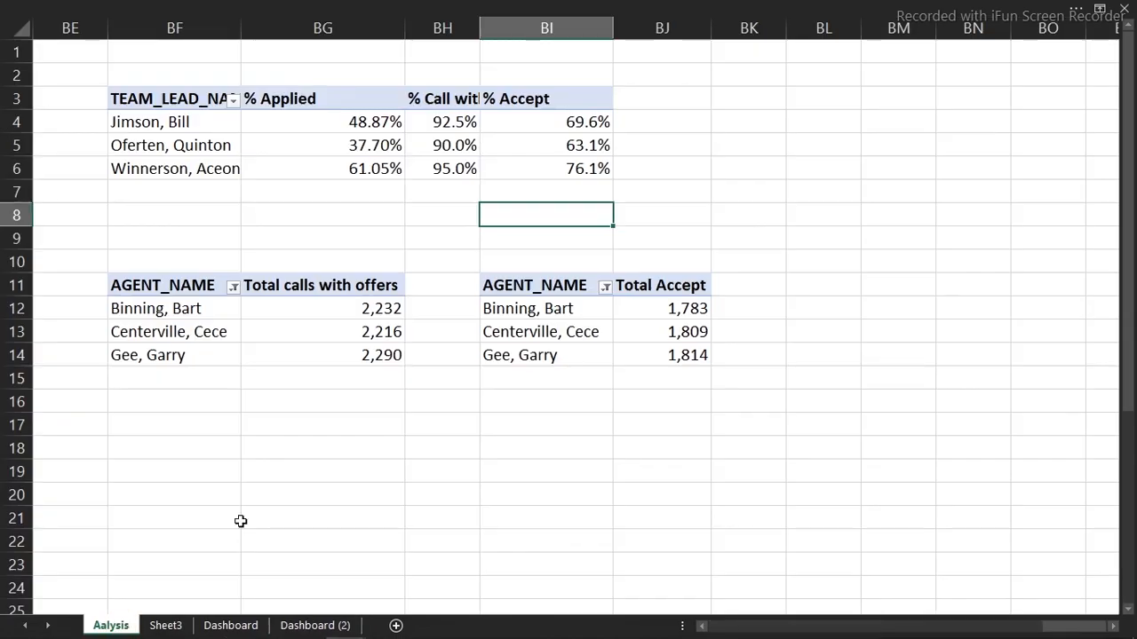
Apply an orange colour palette to the Top-3 accepted chart
{"action": "left_click", "coordinate": [327, 353]}
{"action": "left_click", "coordinate": [494, 7]}
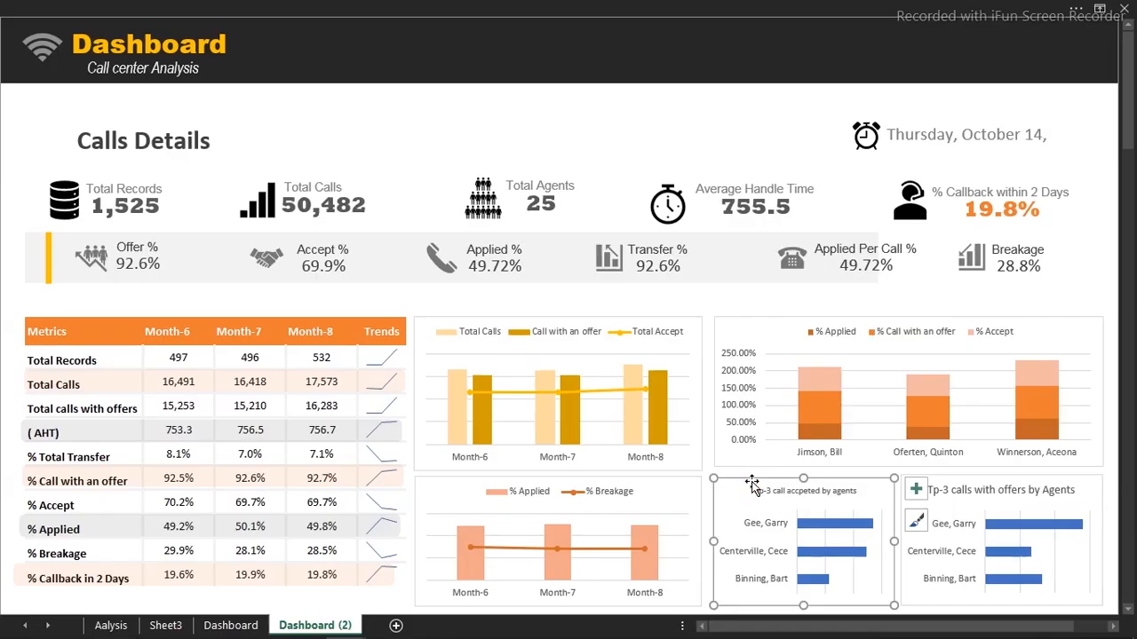
{"action": "left_click", "coordinate": [309, 7]}
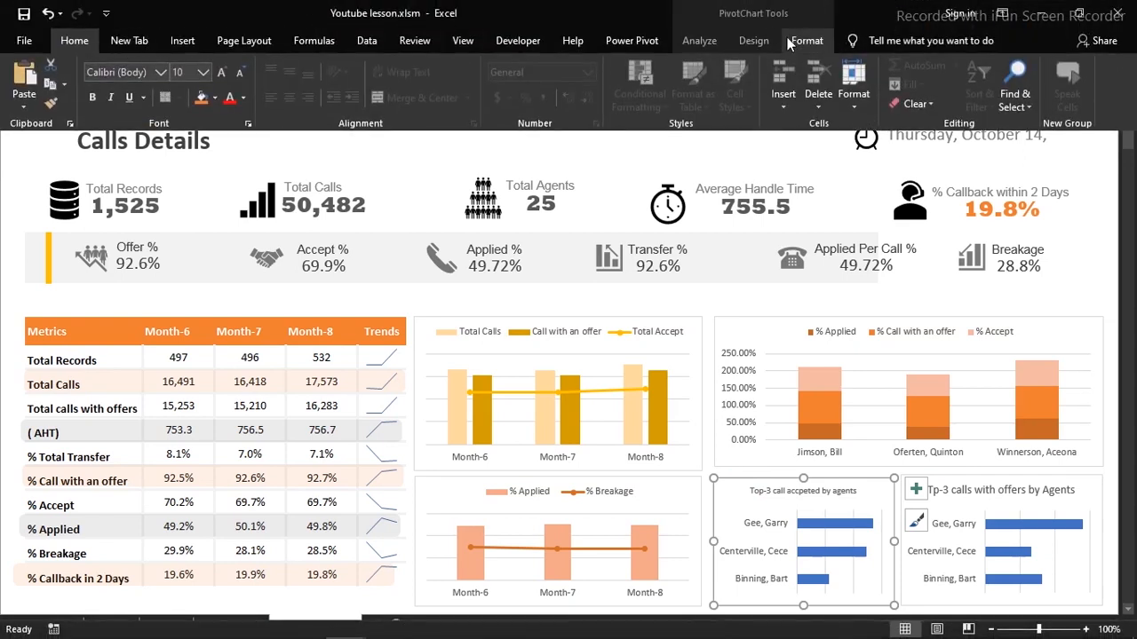
{"action": "left_click", "coordinate": [804, 41]}
{"action": "left_click", "coordinate": [753, 41]}
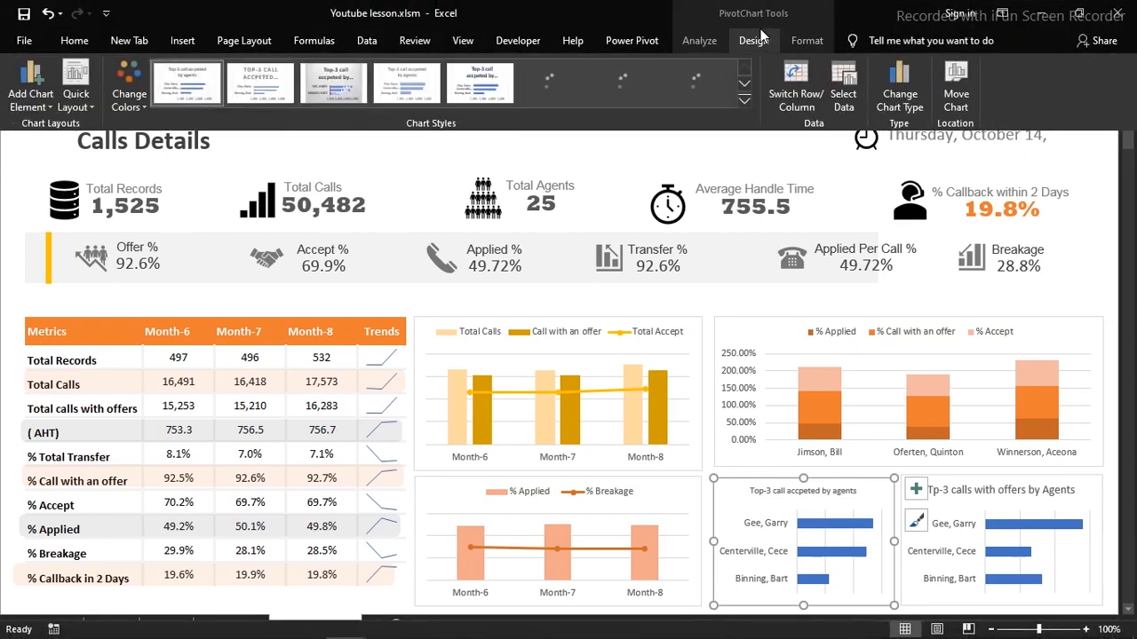
{"action": "left_click", "coordinate": [132, 98]}
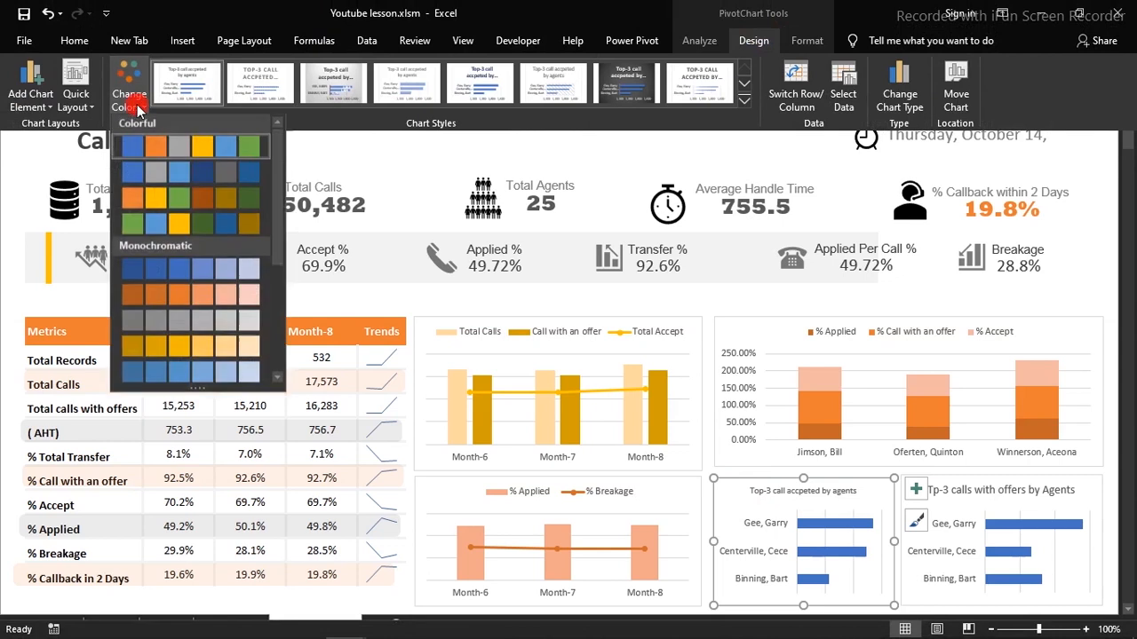
{"action": "left_click", "coordinate": [190, 292]}
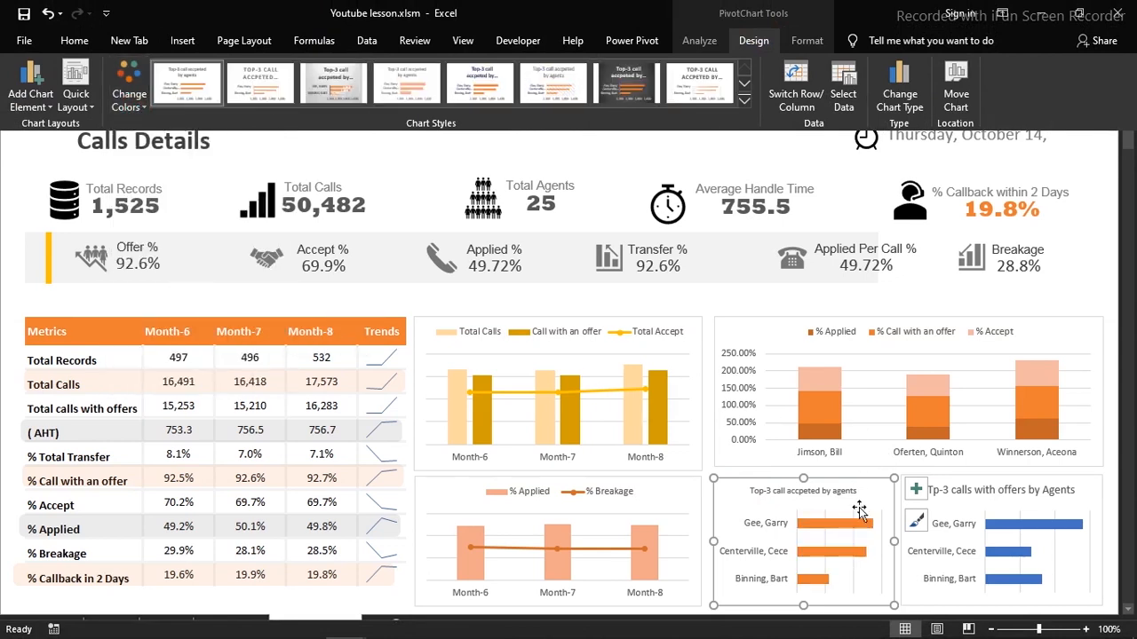
{"action": "left_click", "coordinate": [1030, 516]}
Apply the yellow monochromatic palette to the Top-3 calls with offers chart
{"action": "left_click", "coordinate": [1003, 503]}
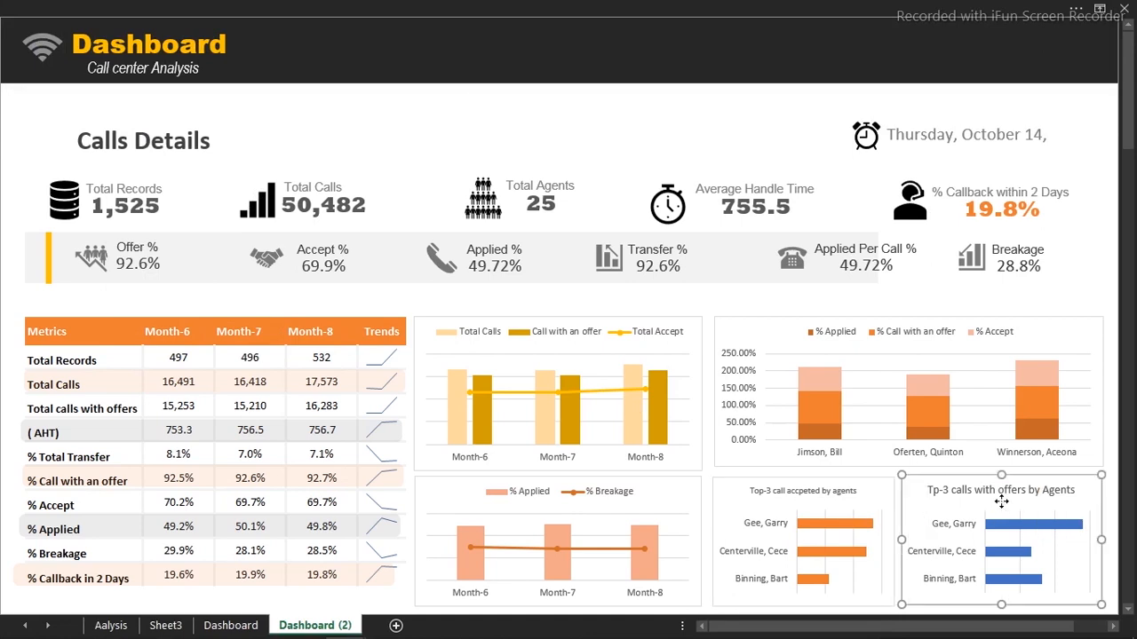
{"action": "left_click", "coordinate": [617, 7]}
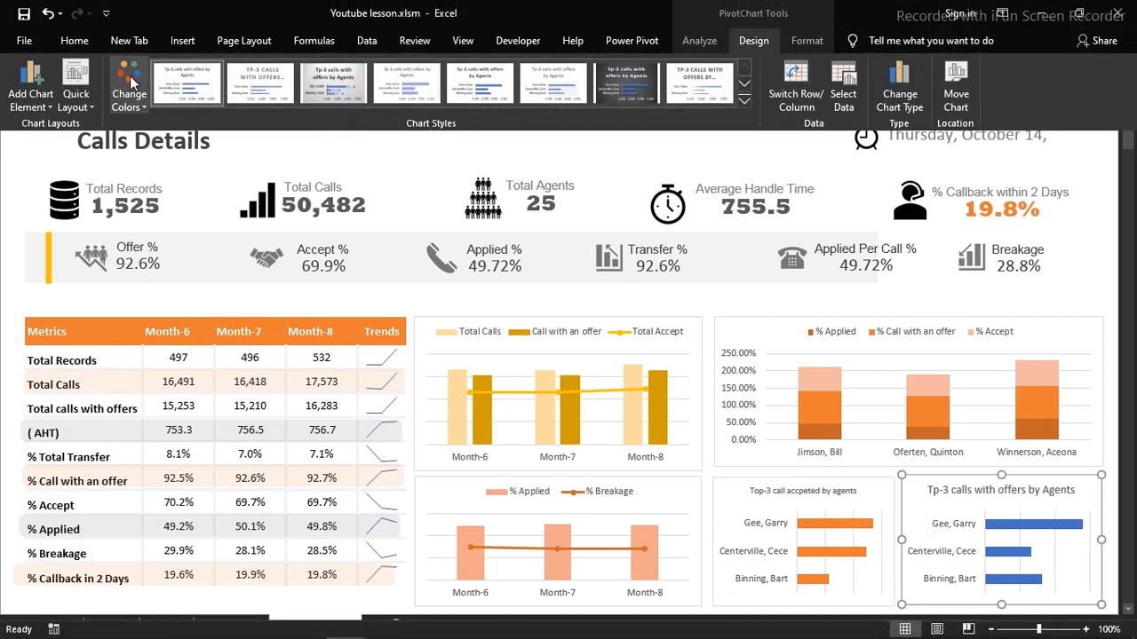
{"action": "left_click", "coordinate": [130, 99]}
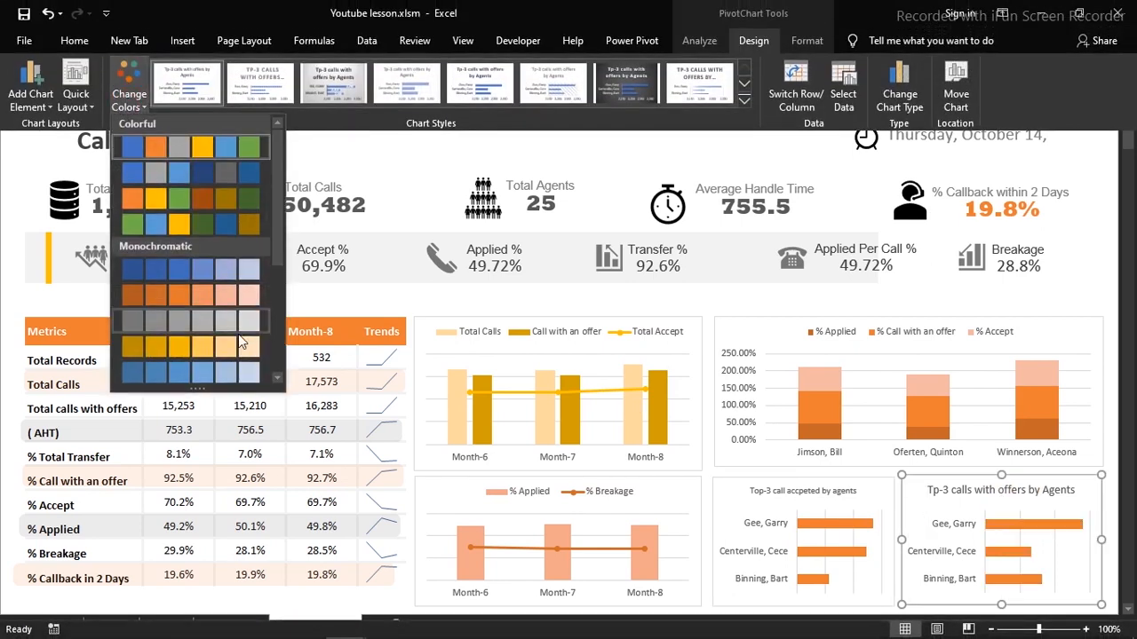
{"action": "left_click", "coordinate": [216, 353]}
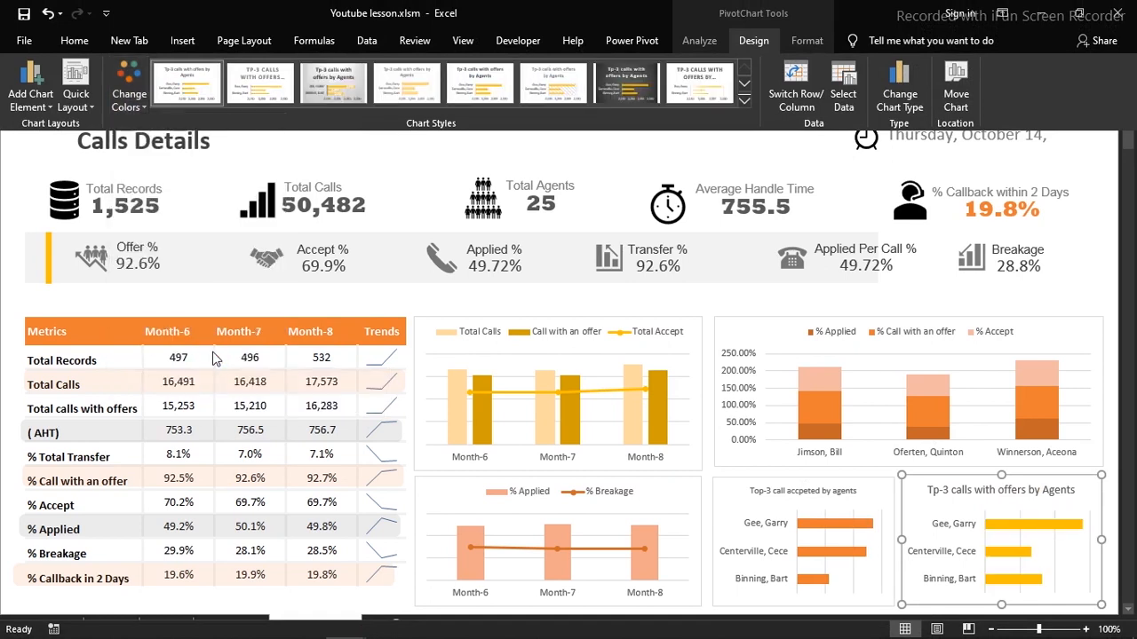
{"action": "left_click", "coordinate": [720, 154]}
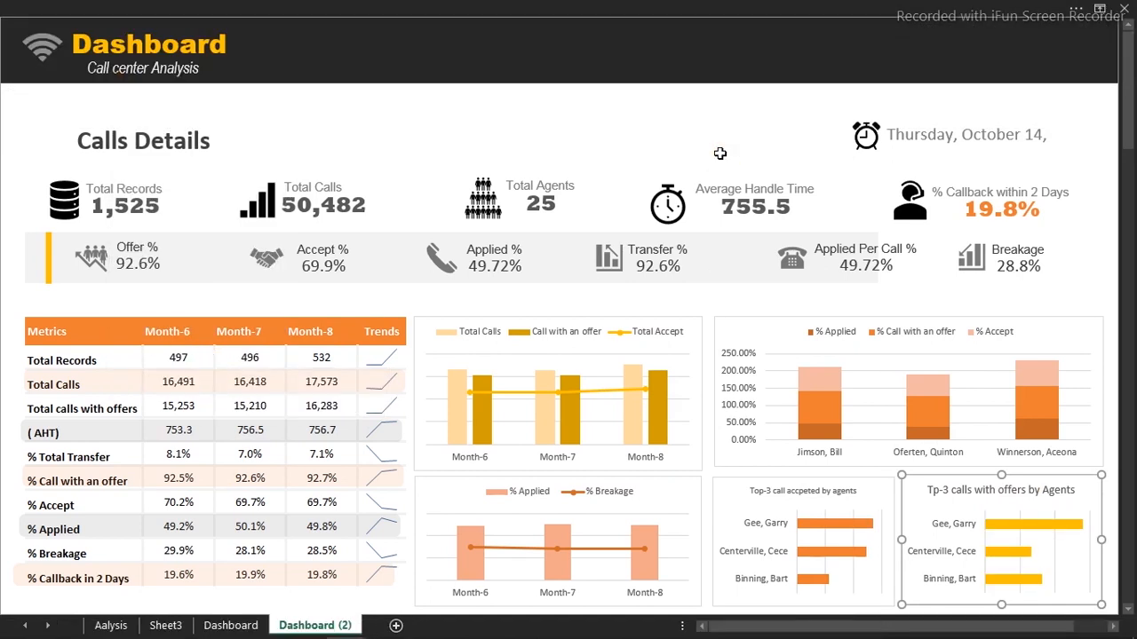
On the Aalysis sheet, show the team-lead pivot's field list and expand the Data table fields
{"action": "left_click", "coordinate": [105, 630]}
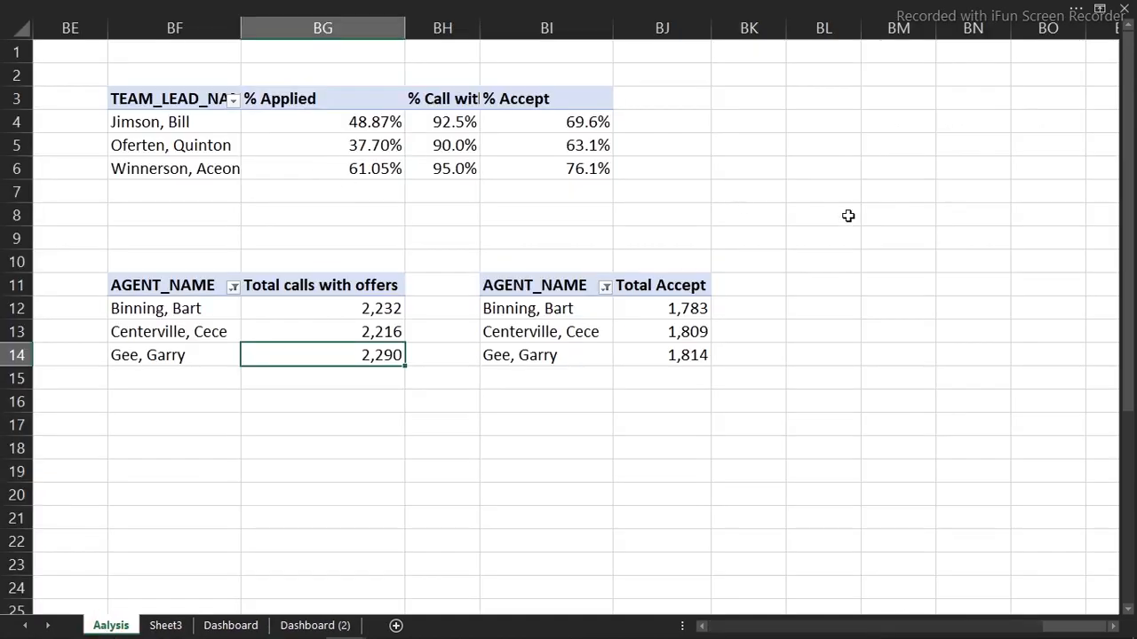
{"action": "left_click", "coordinate": [358, 150]}
{"action": "right_click", "coordinate": [359, 150]}
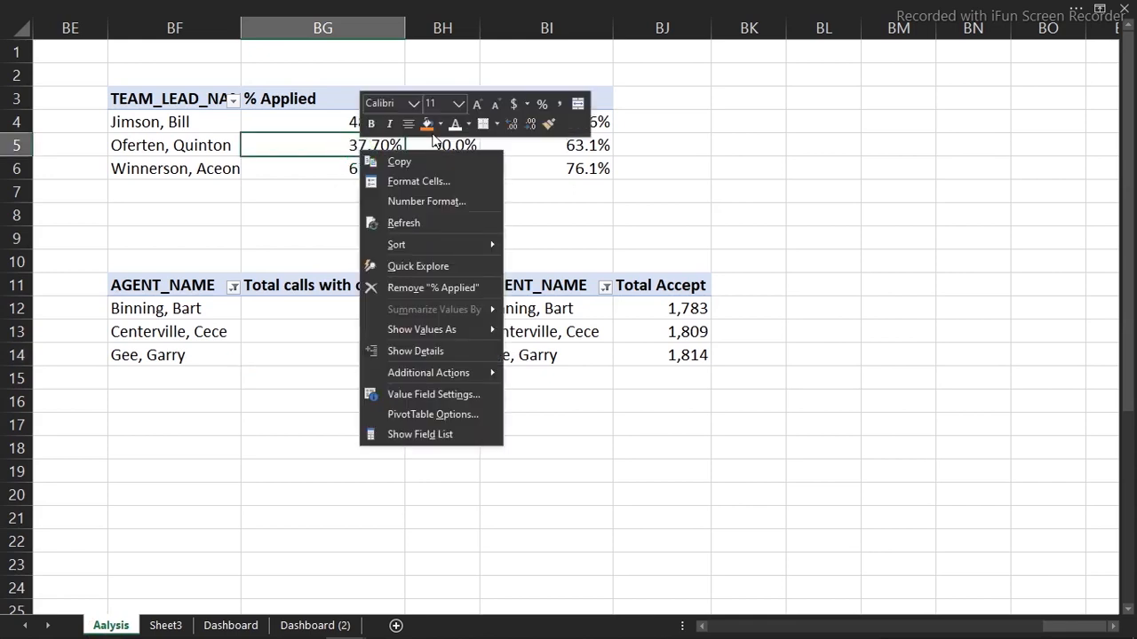
{"action": "left_click", "coordinate": [300, 126]}
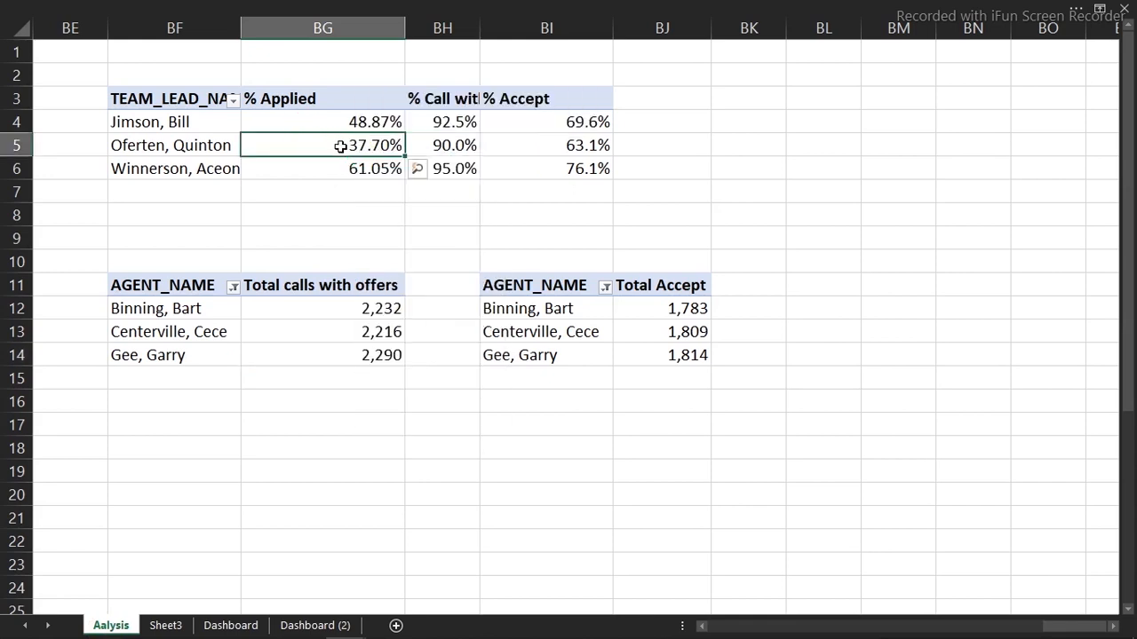
{"action": "right_click", "coordinate": [340, 146]}
{"action": "left_click", "coordinate": [402, 431]}
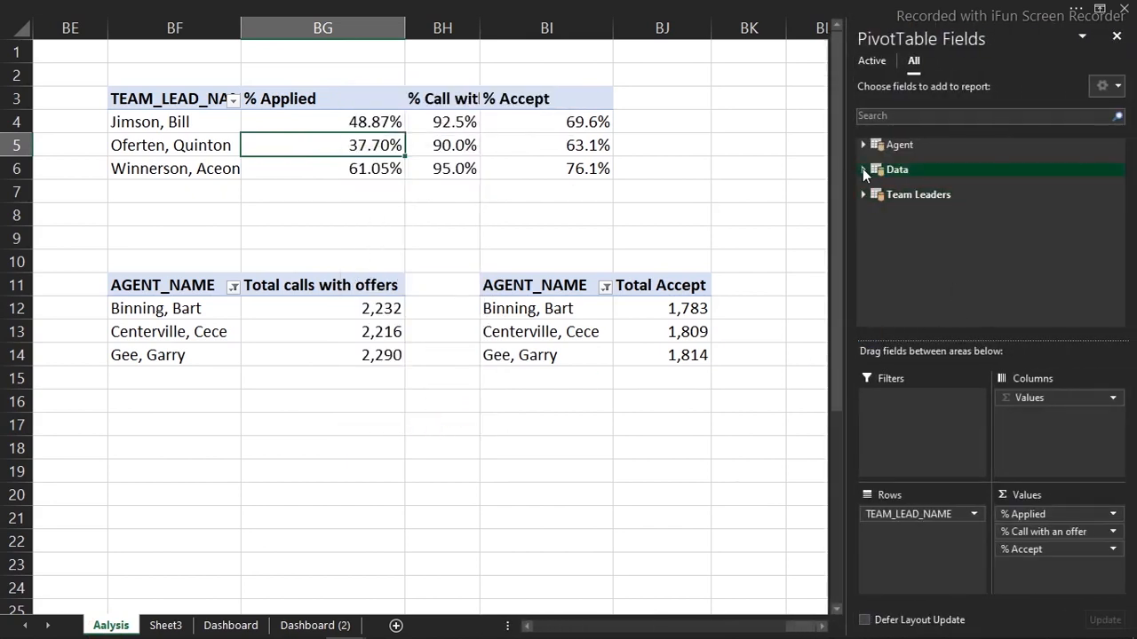
{"action": "left_click", "coordinate": [862, 169]}
{"action": "left_click_drag", "start_coordinate": [1119, 182], "coordinate": [1110, 242]}
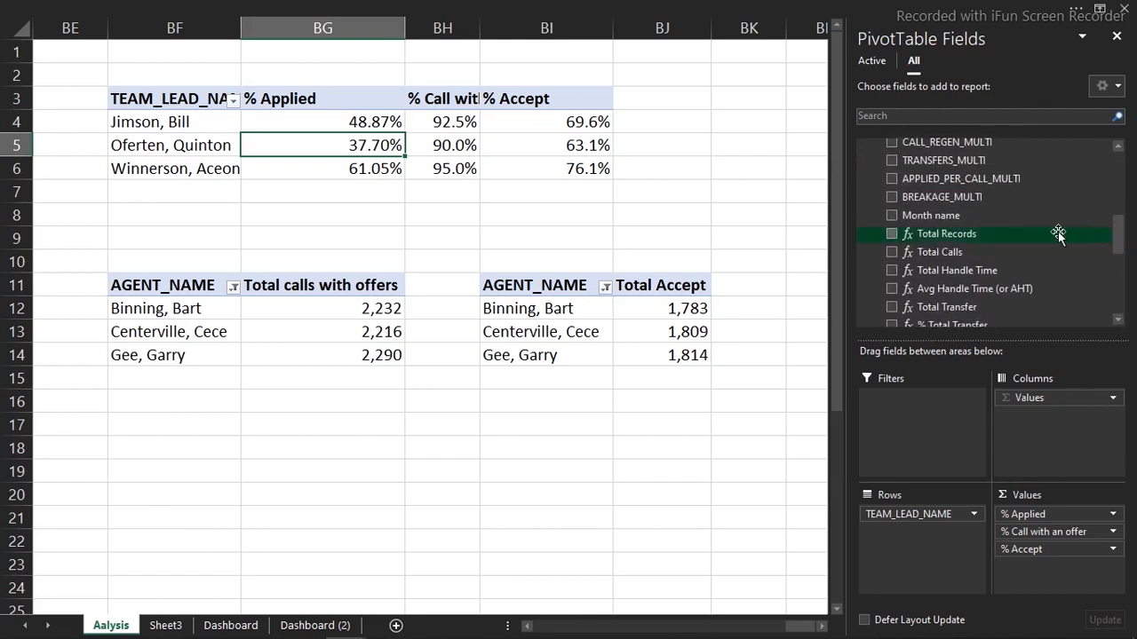
Add a Month name slicer, position it over the sheet, and test Month-6, 7 and 8 filters
{"action": "right_click", "coordinate": [946, 215]}
{"action": "left_click", "coordinate": [989, 301]}
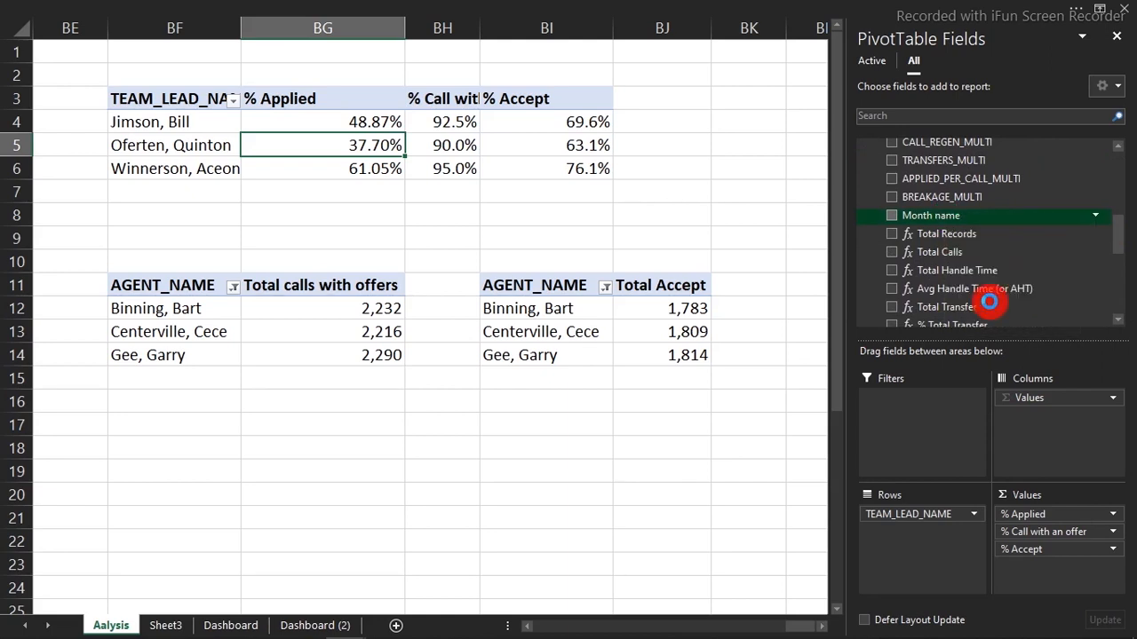
{"action": "left_click_drag", "start_coordinate": [474, 195], "coordinate": [410, 276]}
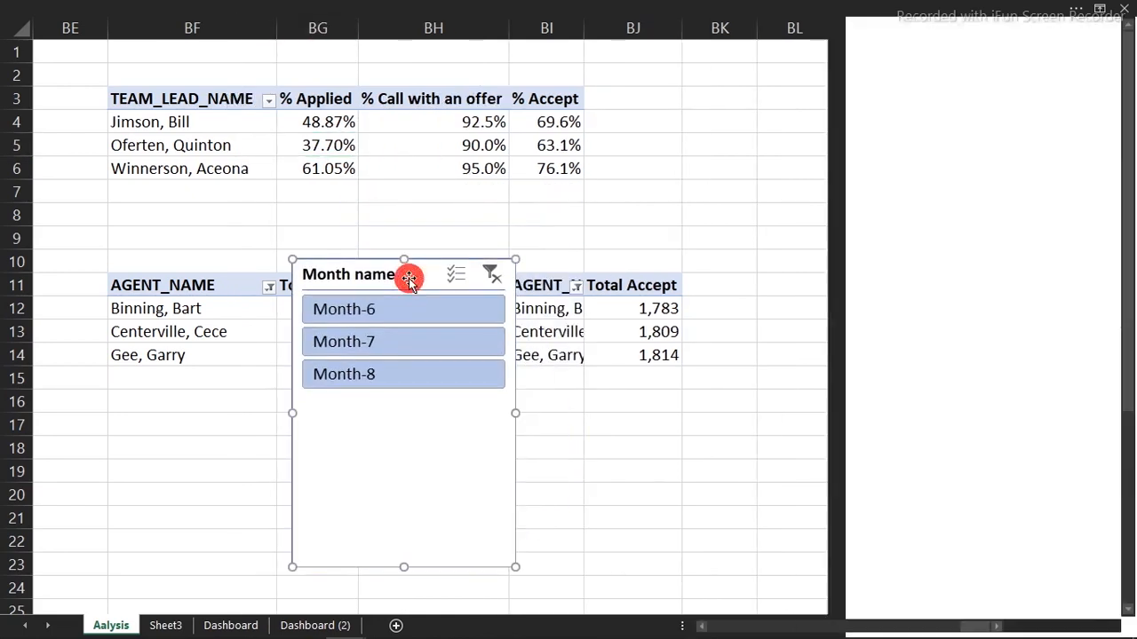
{"action": "left_click", "coordinate": [388, 313]}
{"action": "left_click", "coordinate": [395, 348]}
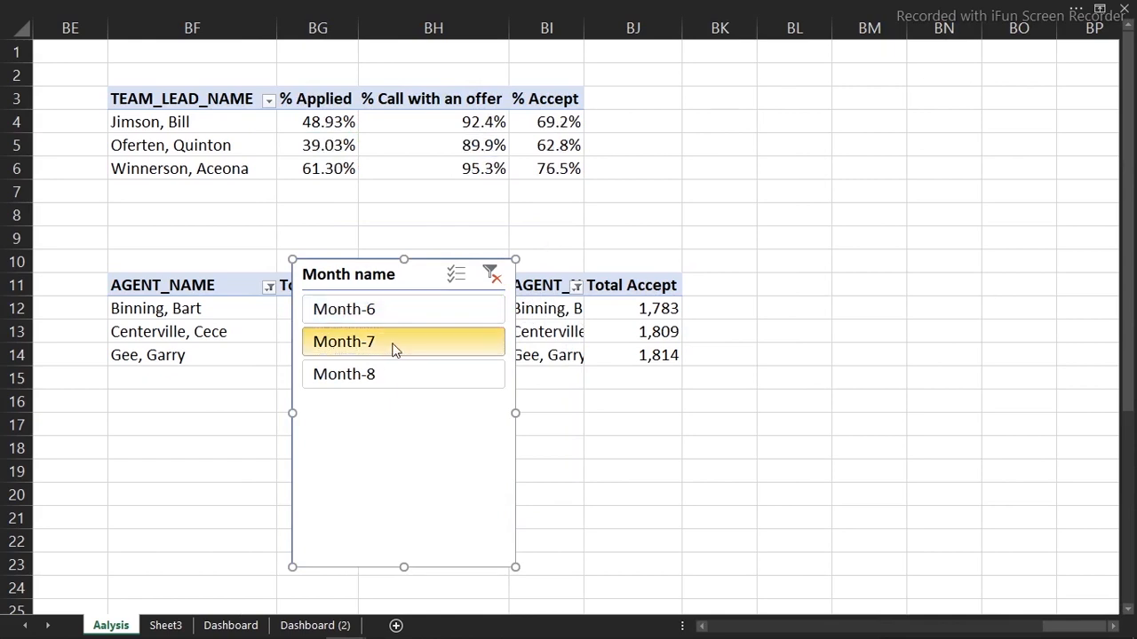
{"action": "left_click", "coordinate": [397, 374]}
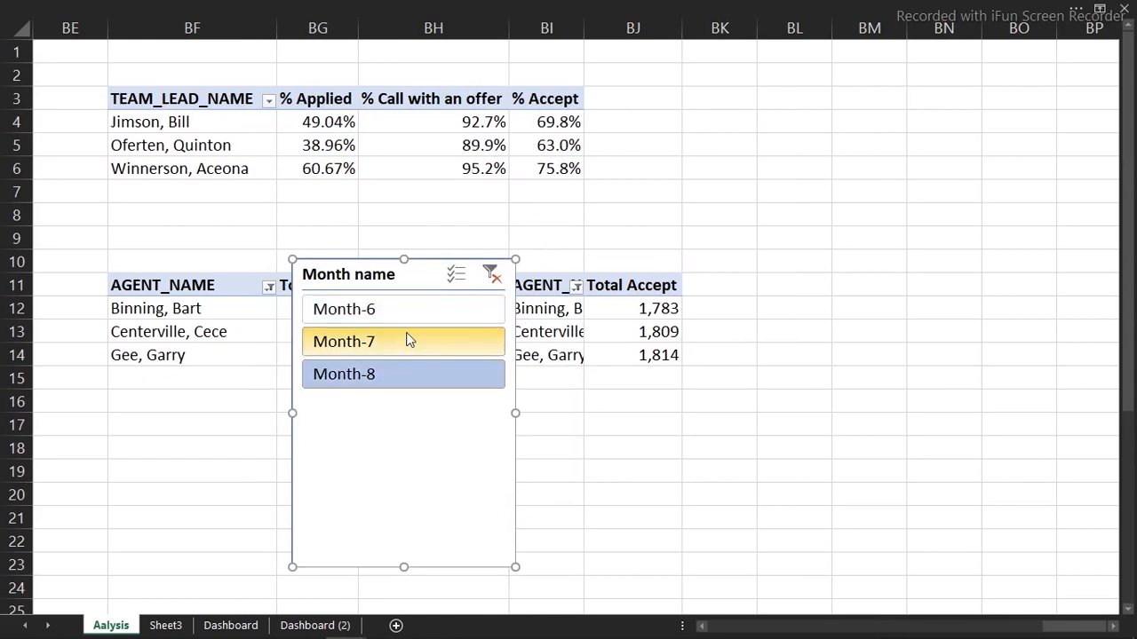
{"action": "left_click", "coordinate": [406, 341]}
{"action": "left_click_drag", "start_coordinate": [422, 291], "coordinate": [413, 313]}
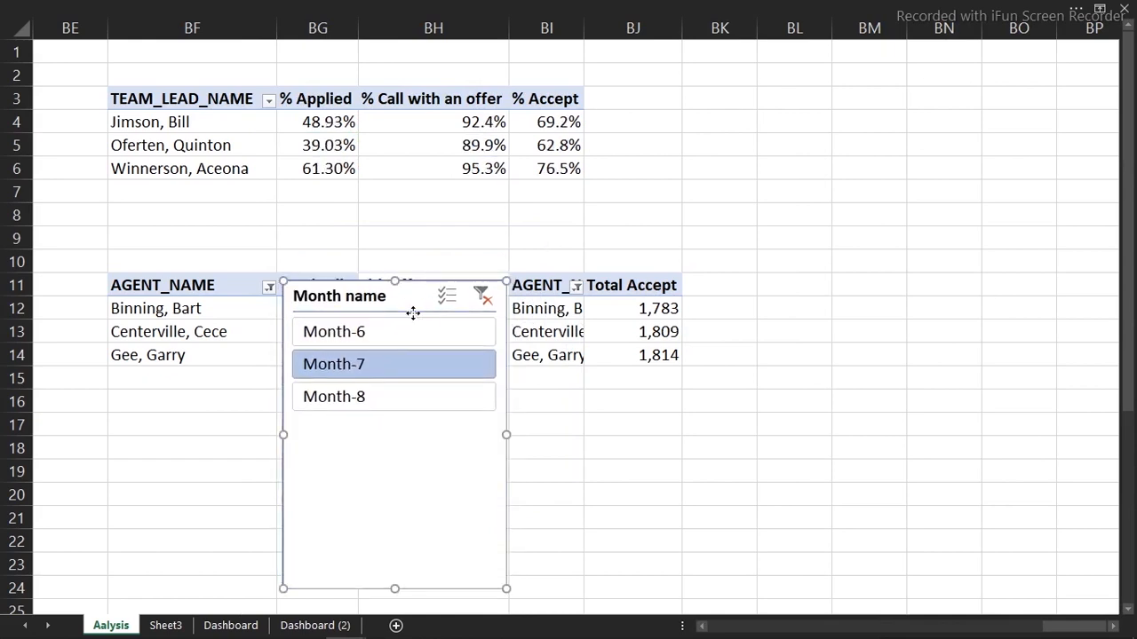
{"action": "left_click", "coordinate": [396, 334]}
{"action": "left_click", "coordinate": [392, 360]}
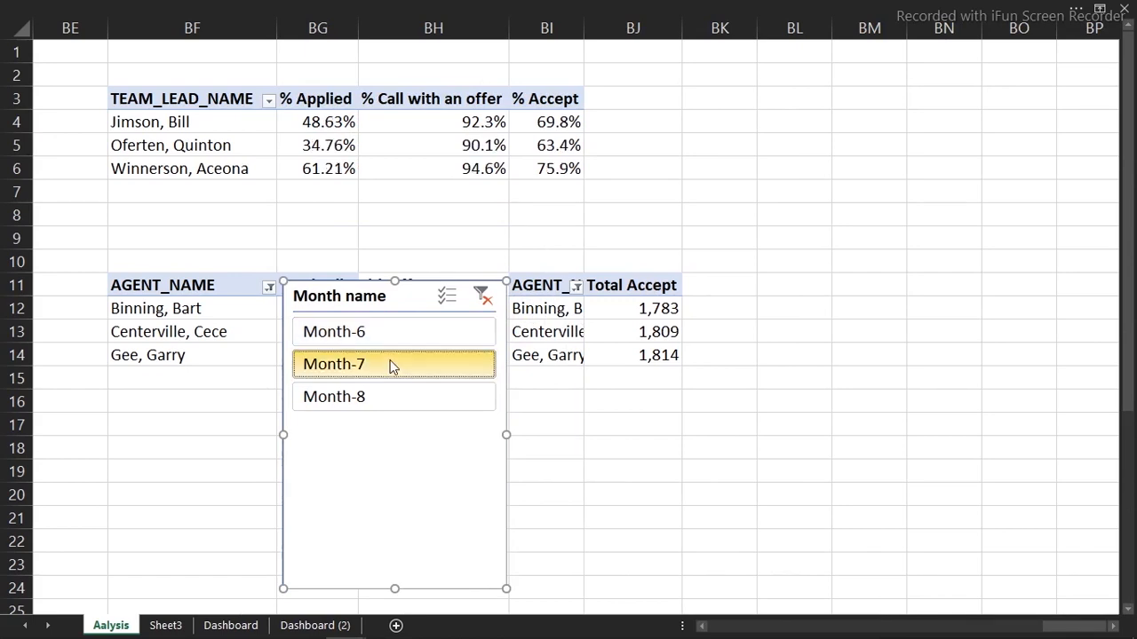
Connect the Month name slicer to the calls-with-offers and Total Accept agent pivots
{"action": "left_click", "coordinate": [257, 336]}
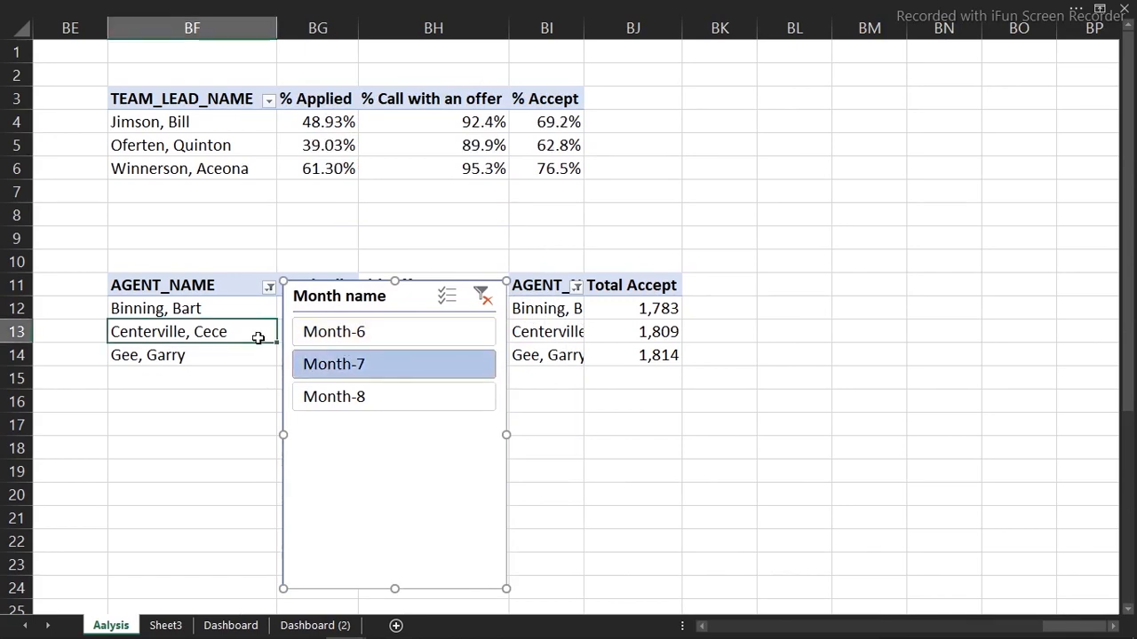
{"action": "left_click", "coordinate": [453, 9]}
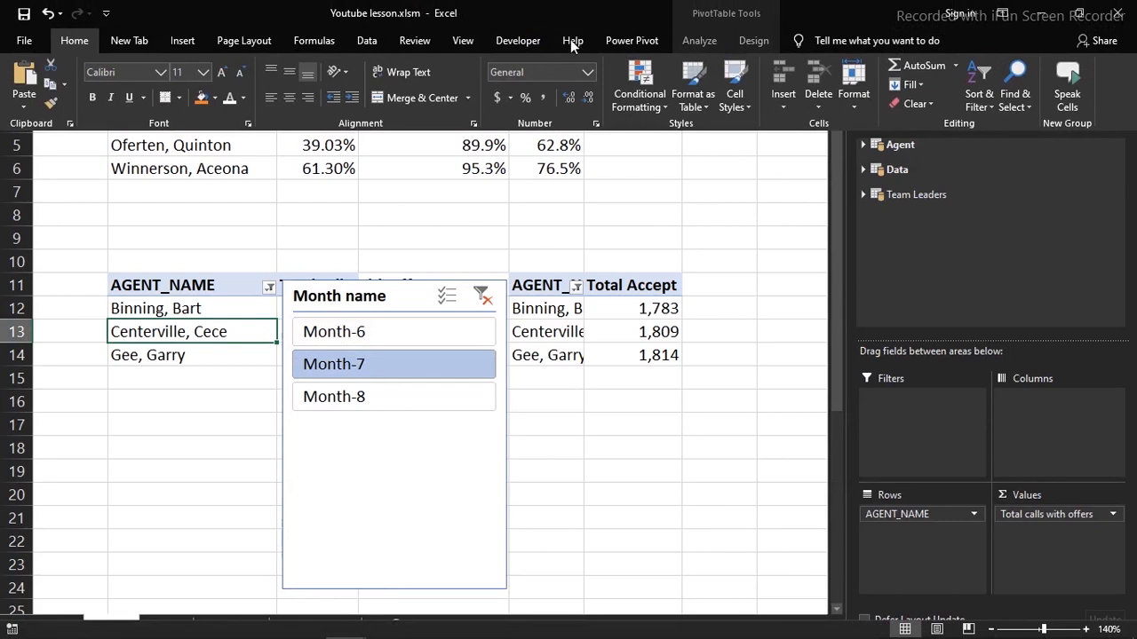
{"action": "left_click", "coordinate": [701, 45]}
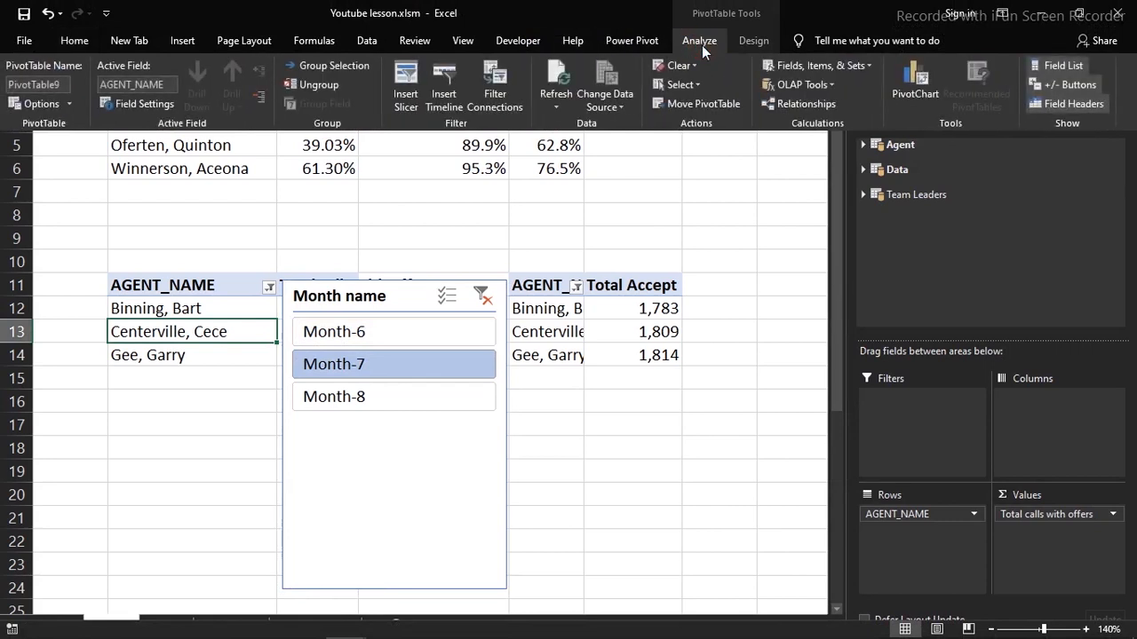
{"action": "left_click", "coordinate": [495, 96]}
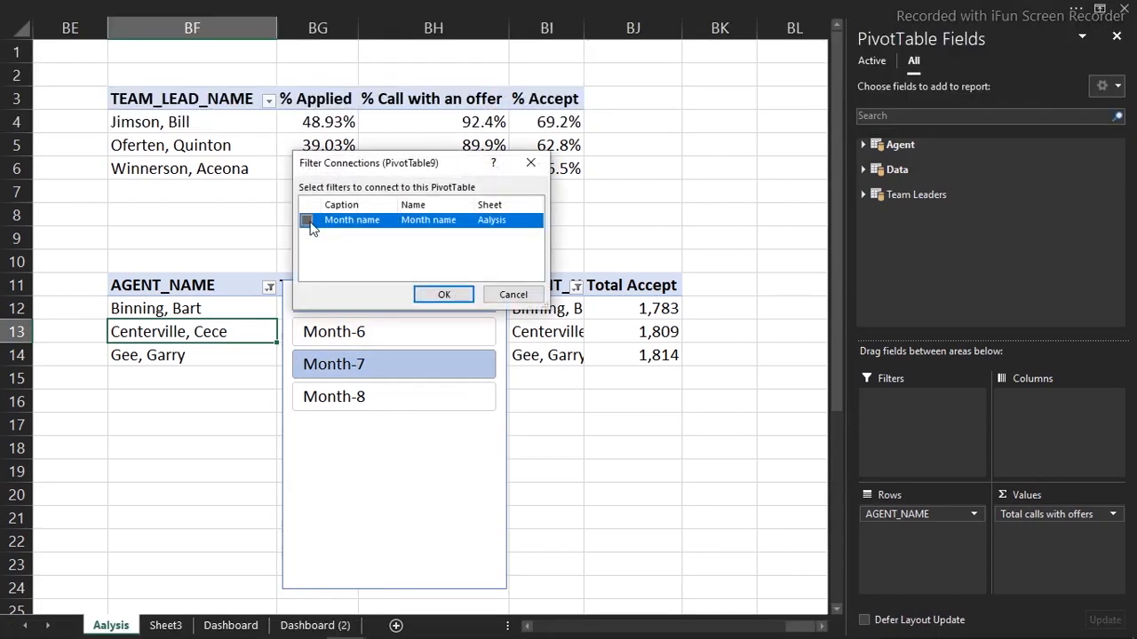
{"action": "left_click", "coordinate": [442, 295]}
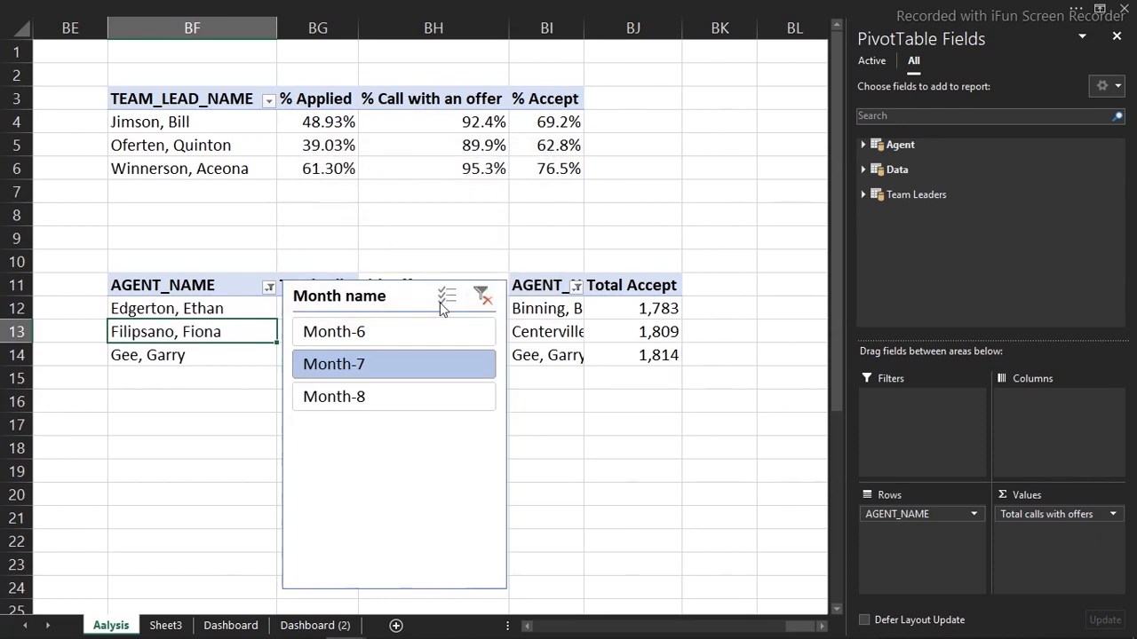
{"action": "left_click", "coordinate": [510, 333]}
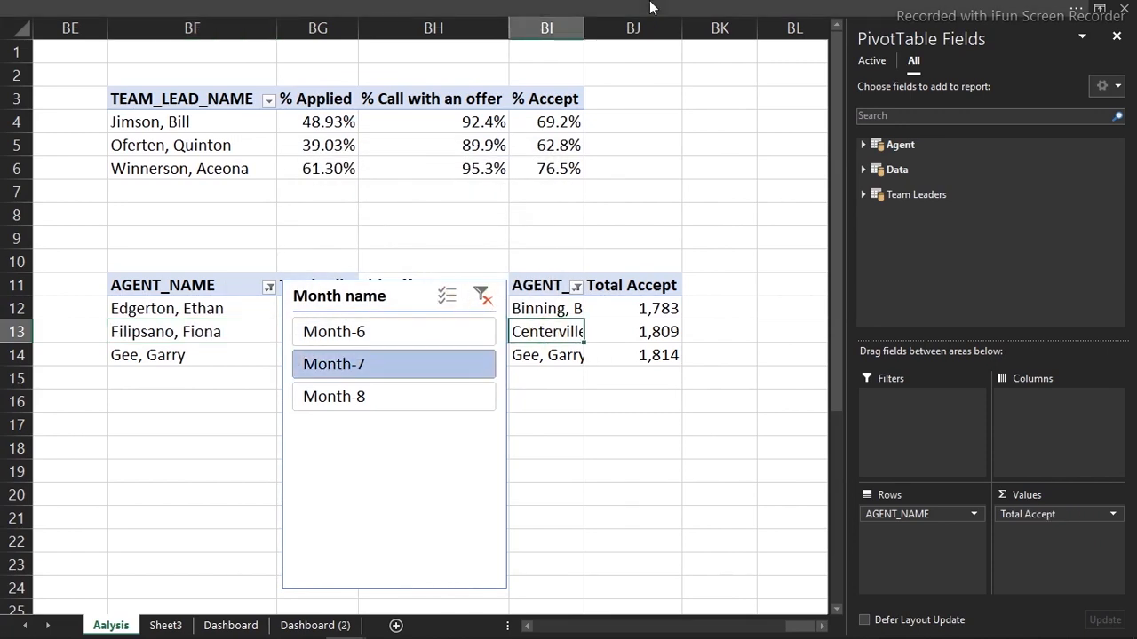
{"action": "left_click", "coordinate": [653, 9]}
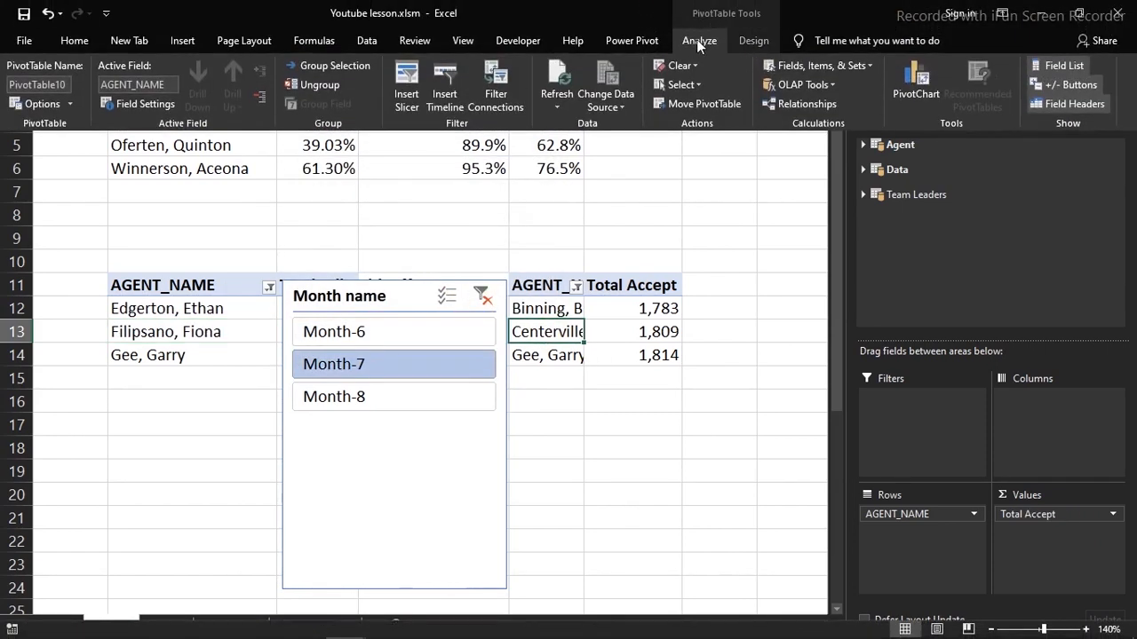
{"action": "left_click", "coordinate": [496, 88]}
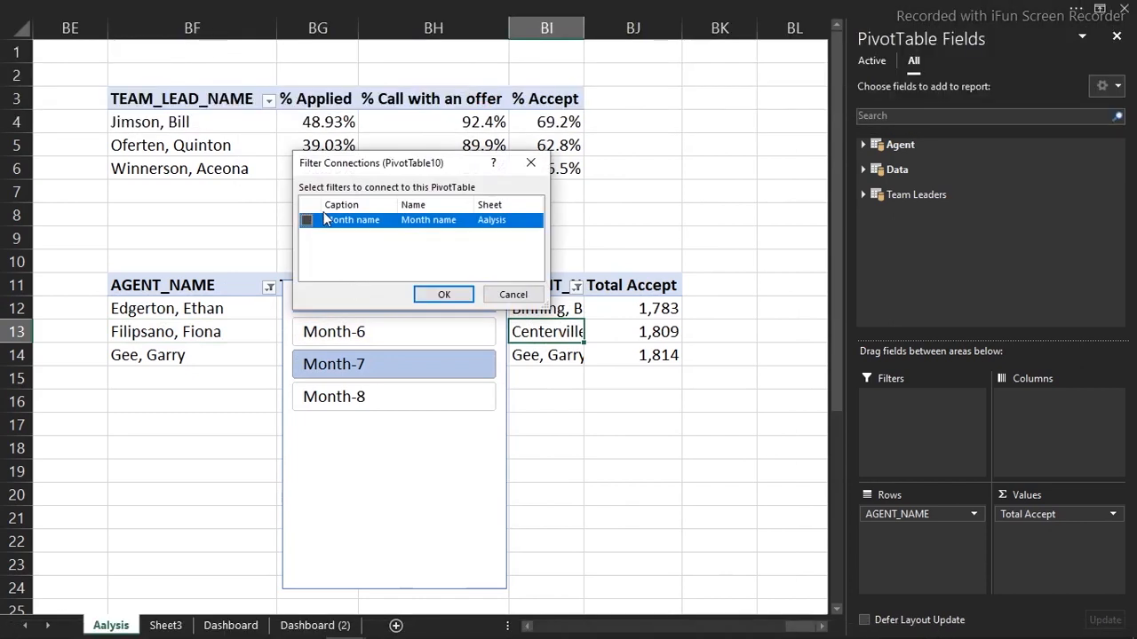
{"action": "left_click", "coordinate": [306, 222]}
{"action": "left_click", "coordinate": [441, 294]}
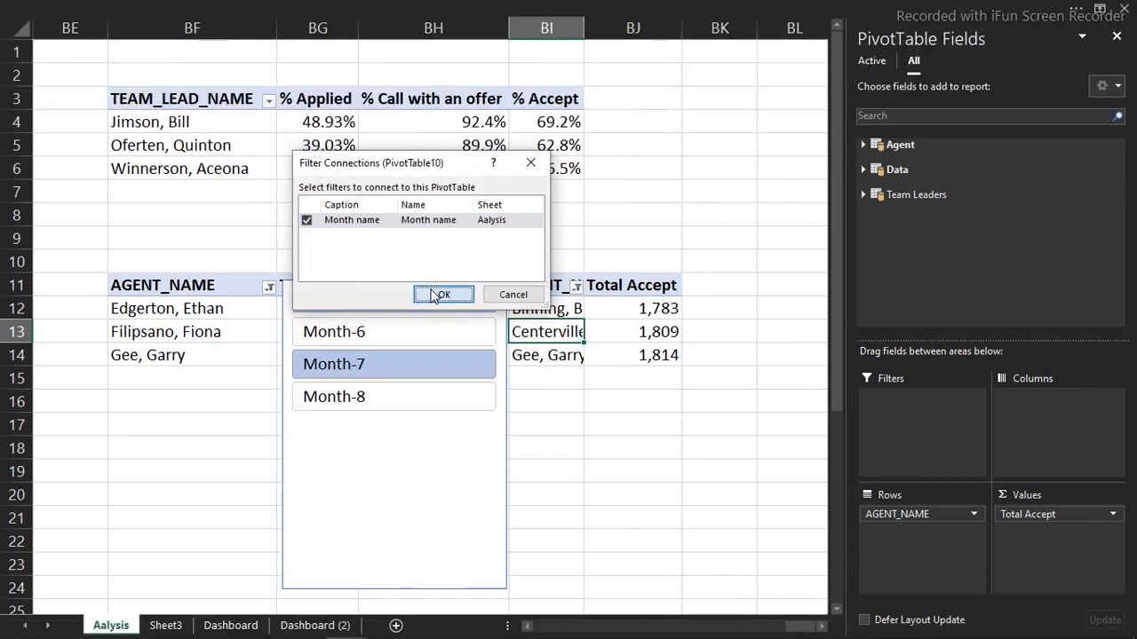
Check the linked pivots by filtering Month-8, Month-6, then Month-7, and reselect the slicer
{"action": "left_click", "coordinate": [371, 396]}
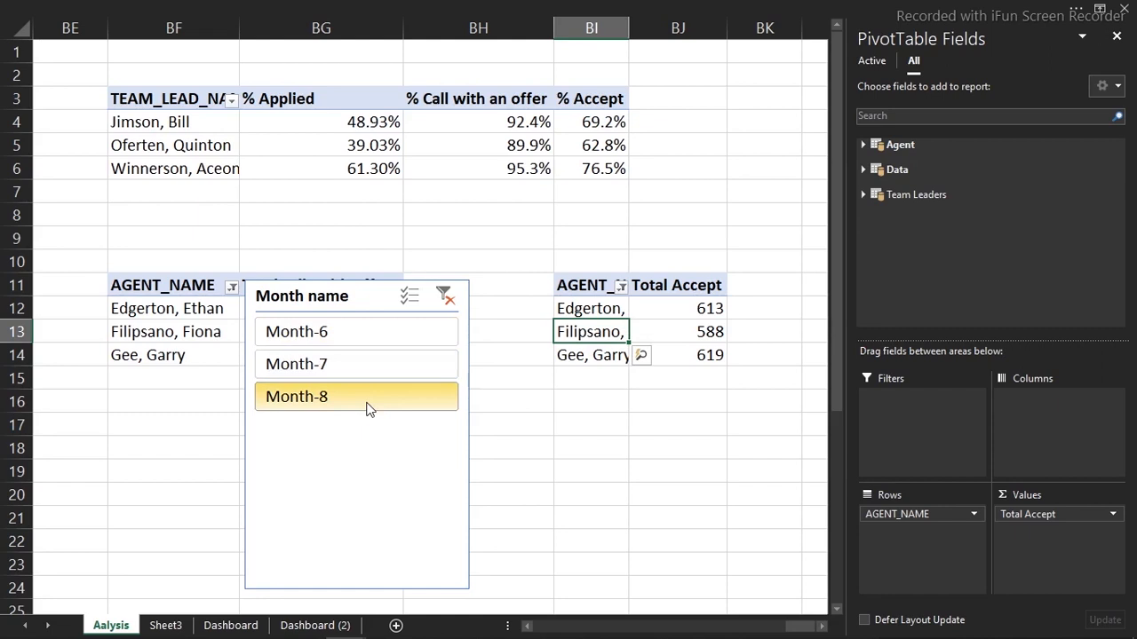
{"action": "left_click", "coordinate": [355, 331]}
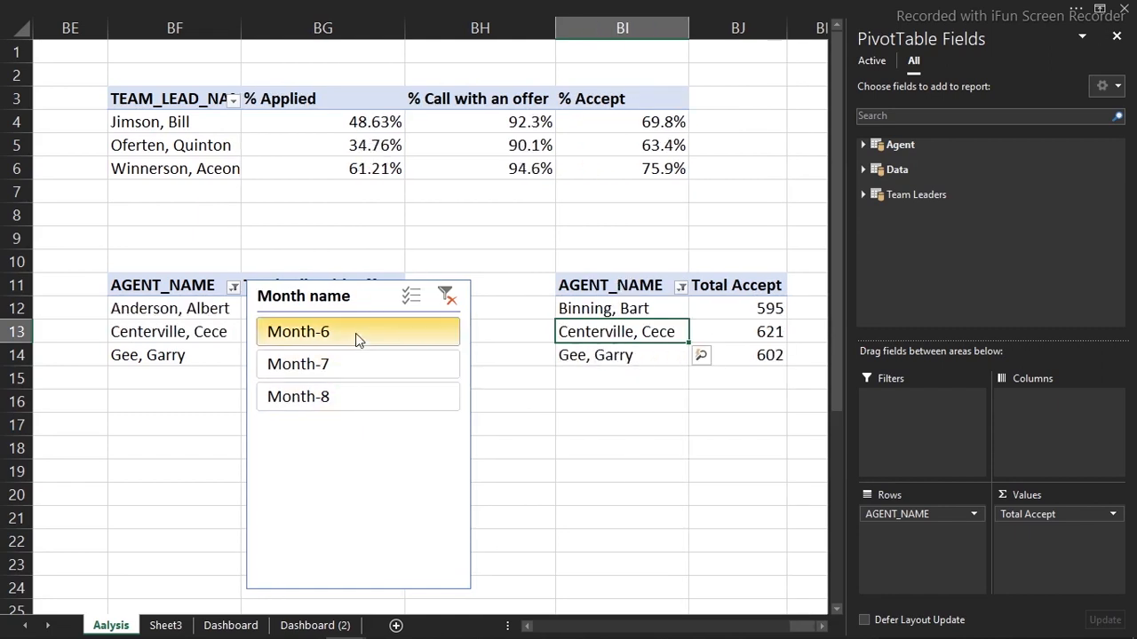
{"action": "left_click", "coordinate": [353, 367]}
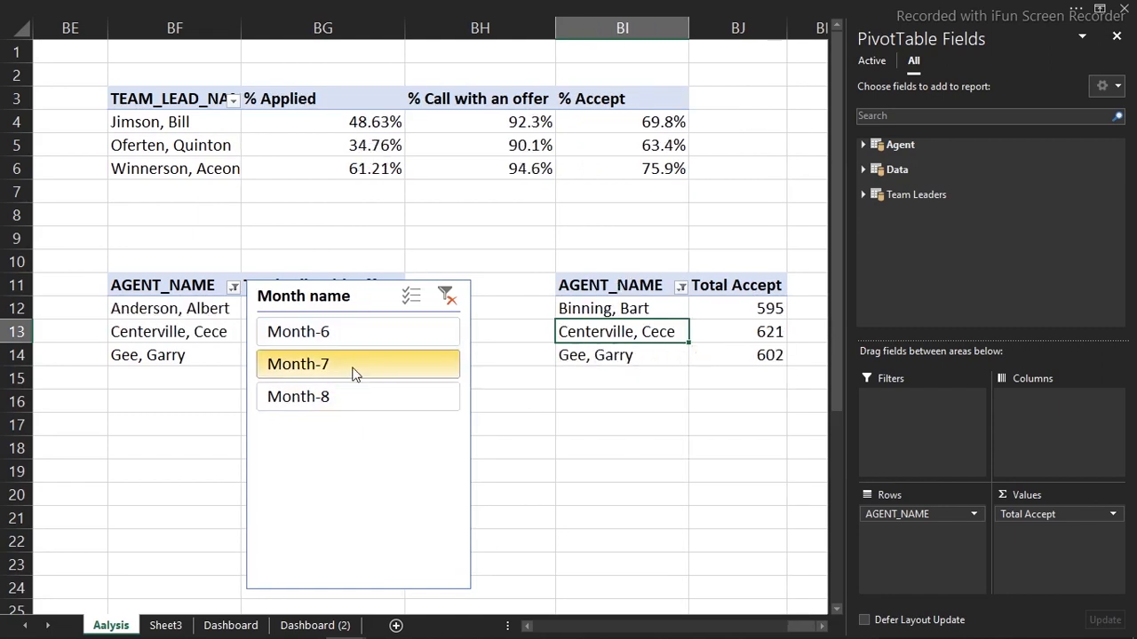
{"action": "left_click", "coordinate": [351, 296]}
{"action": "left_click", "coordinate": [449, 233]}
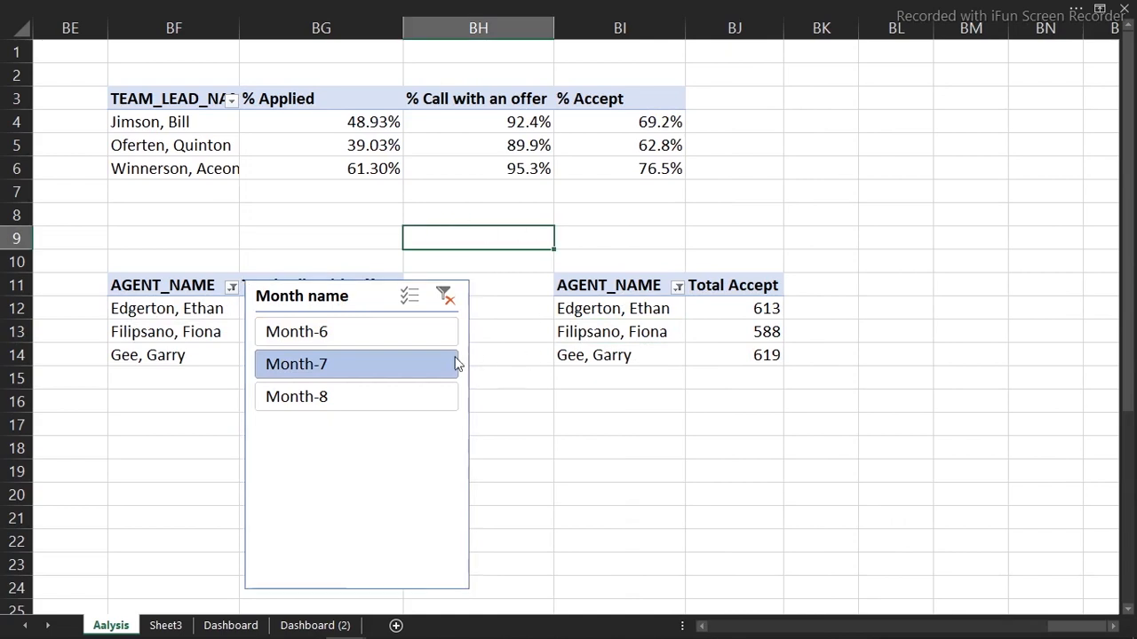
{"action": "left_click", "coordinate": [379, 296]}
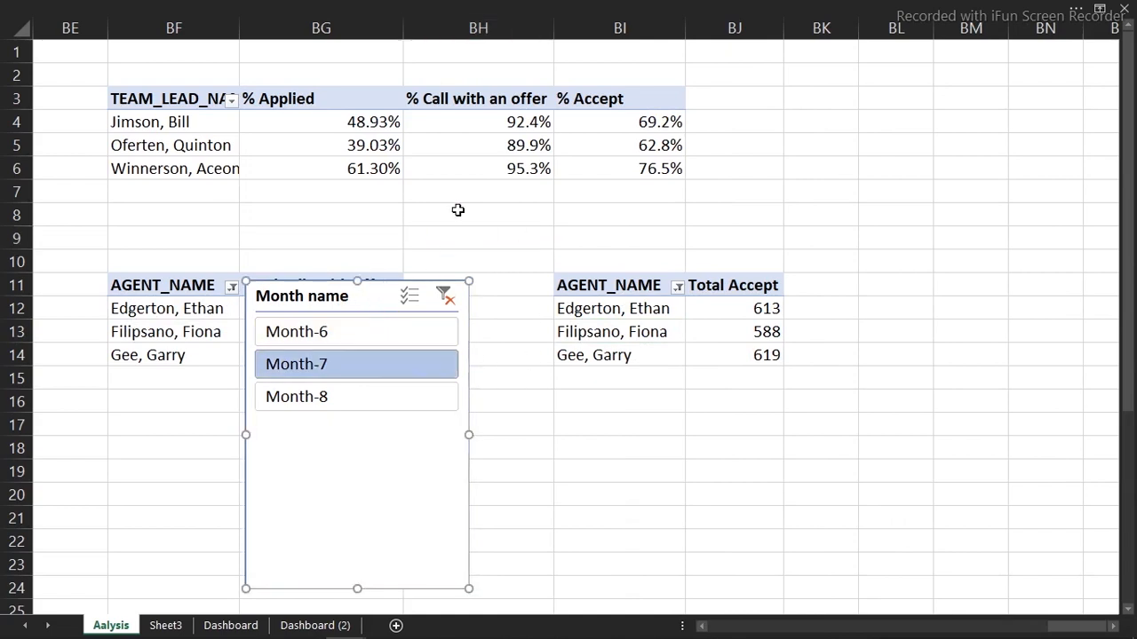
{"action": "left_click", "coordinate": [471, 117]}
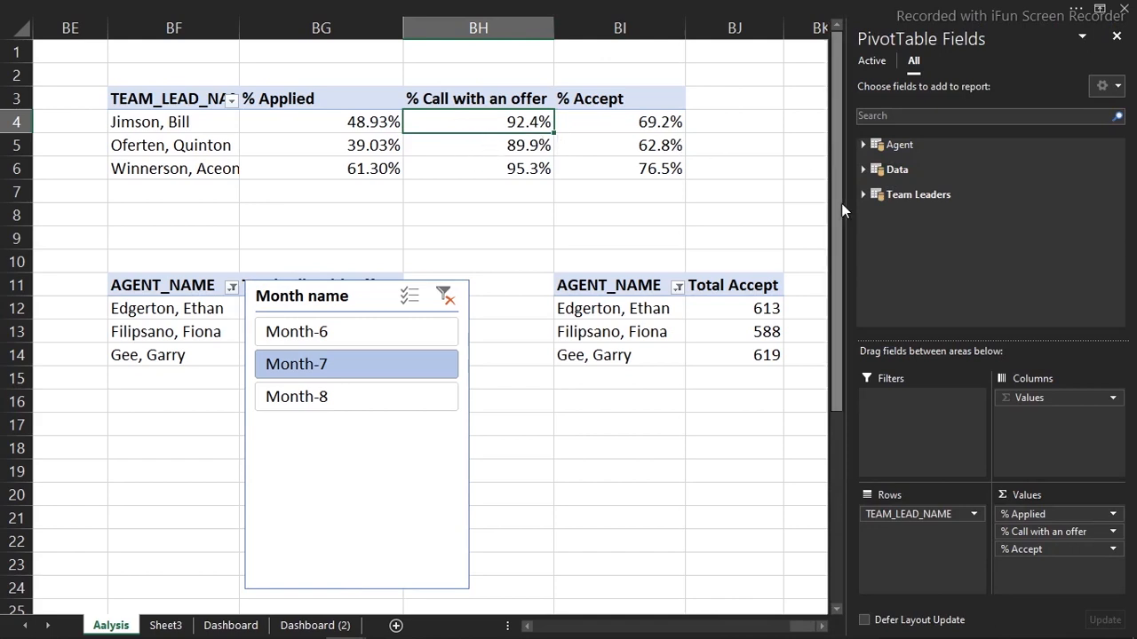
Add a TEAM_LEAD_NAME slicer from the Team Leaders table and place it beside the Month slicer
{"action": "left_click", "coordinate": [863, 194]}
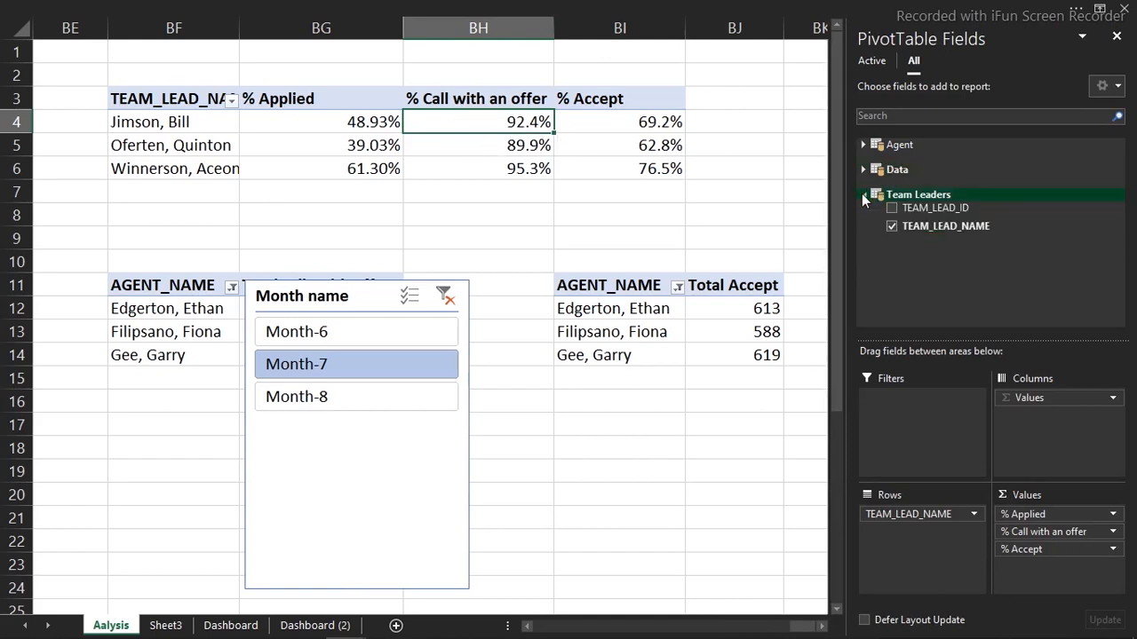
{"action": "right_click", "coordinate": [920, 227]}
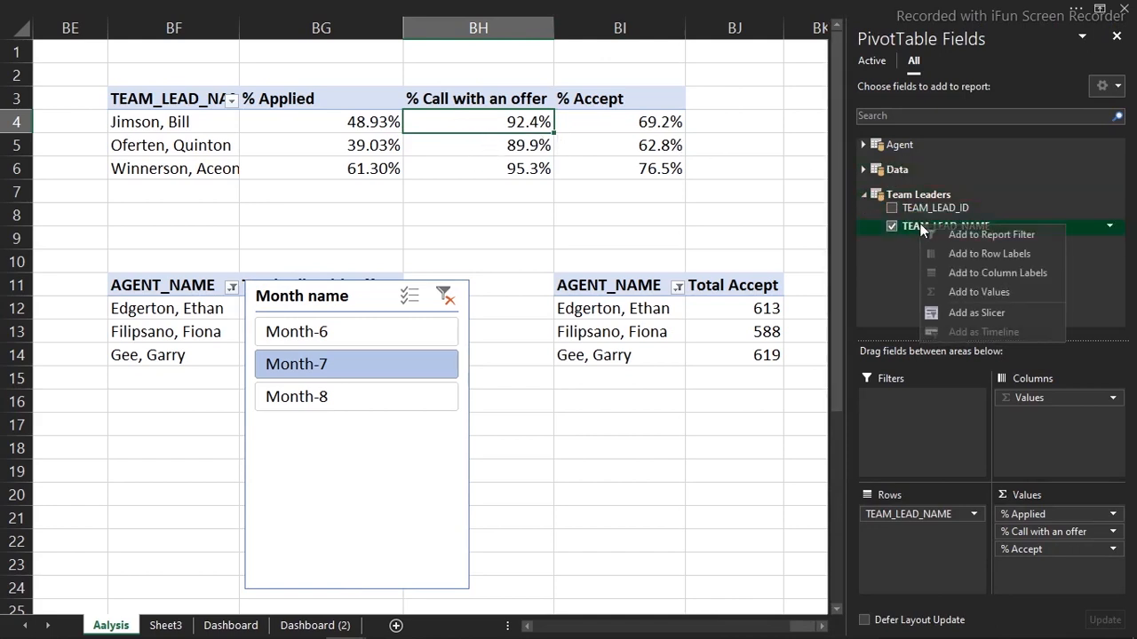
{"action": "left_click", "coordinate": [966, 317]}
{"action": "left_click_drag", "start_coordinate": [487, 189], "coordinate": [636, 236]}
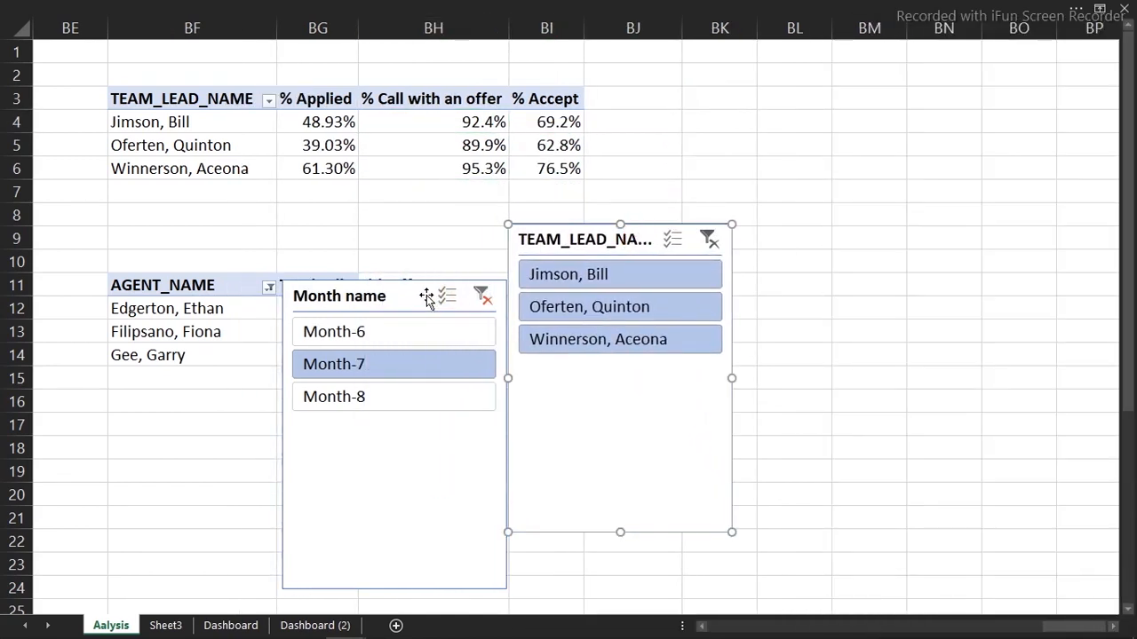
Move both slicers off the Aalysis sheet and paste them onto Dashboard (2)
{"action": "left_click", "coordinate": [427, 300], "text": "ctrl"}
{"action": "key", "text": "Delete"}
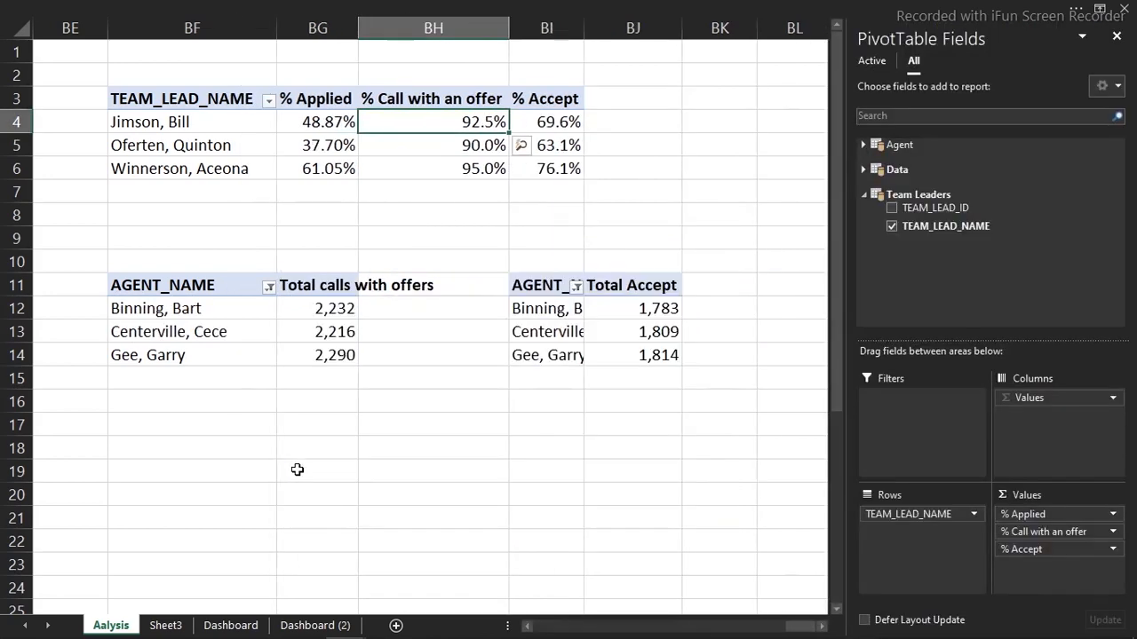
{"action": "left_click", "coordinate": [303, 626]}
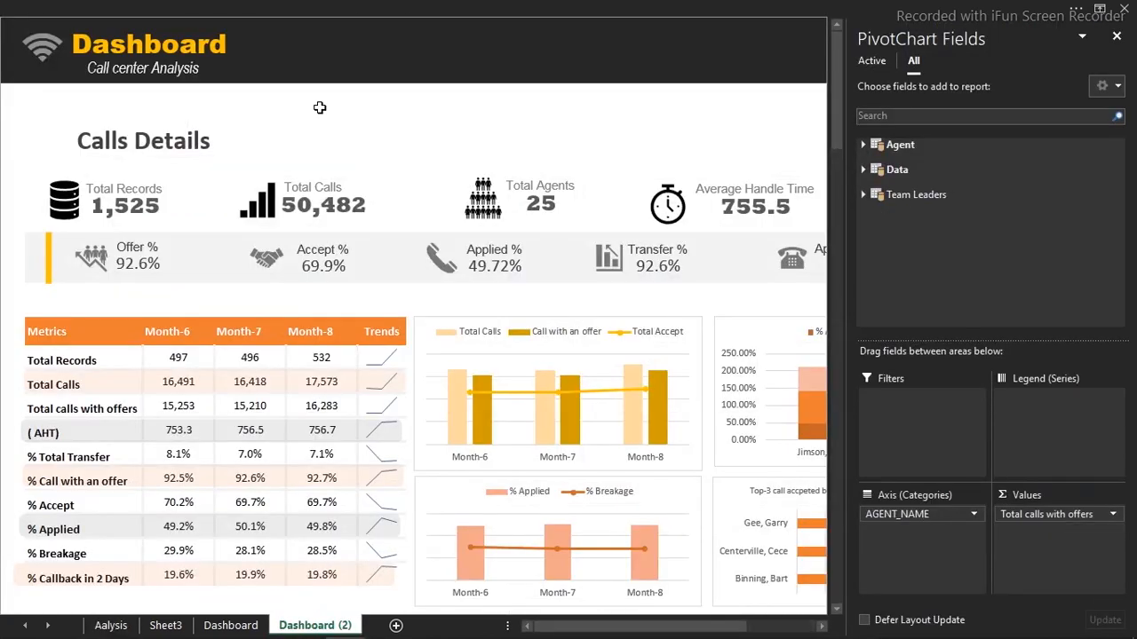
{"action": "left_click", "coordinate": [320, 108]}
{"action": "key", "text": "ctrl+v"}
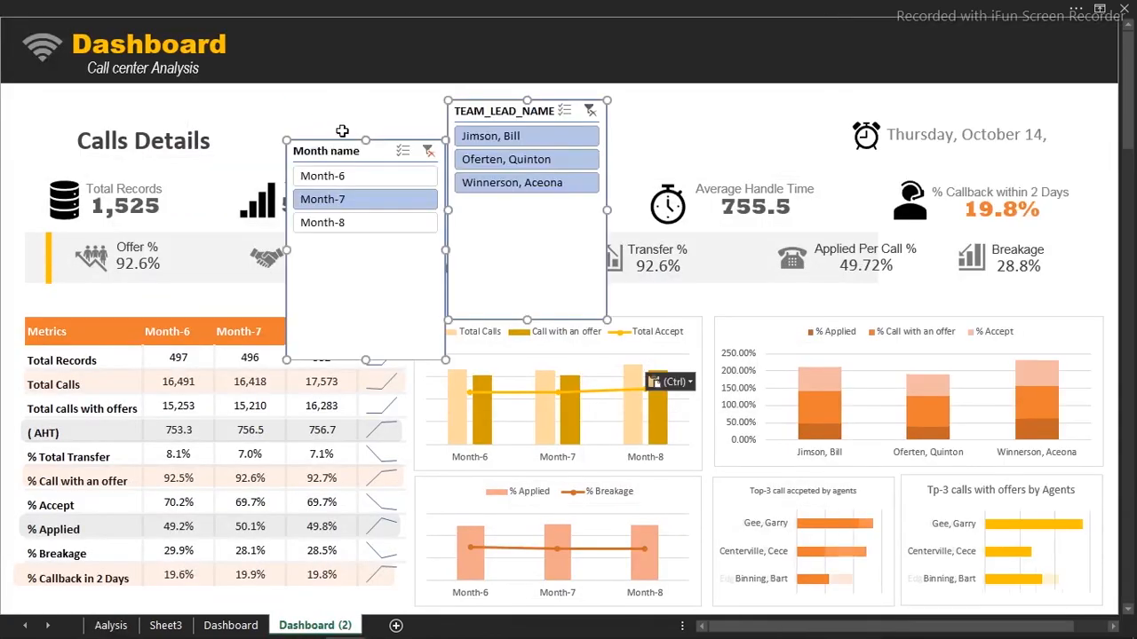
{"action": "left_click", "coordinate": [598, 7]}
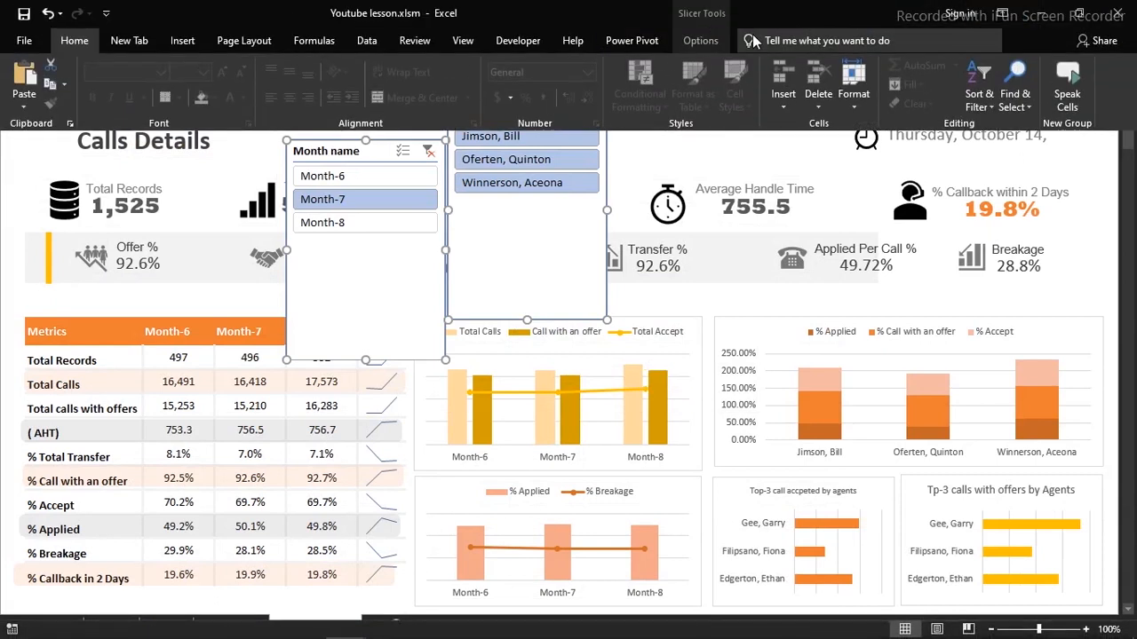
Give both slicers 3 button columns, widen and shorten them, and move them into the header
{"action": "left_click", "coordinate": [701, 41]}
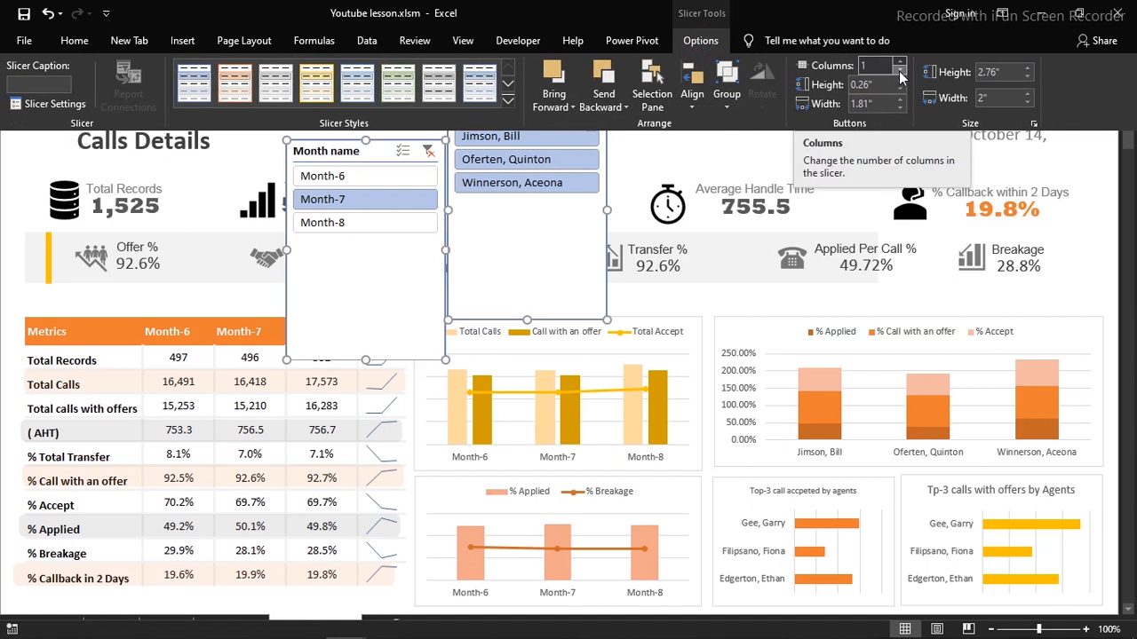
{"action": "left_click", "coordinate": [900, 66]}
{"action": "left_click", "coordinate": [900, 66]}
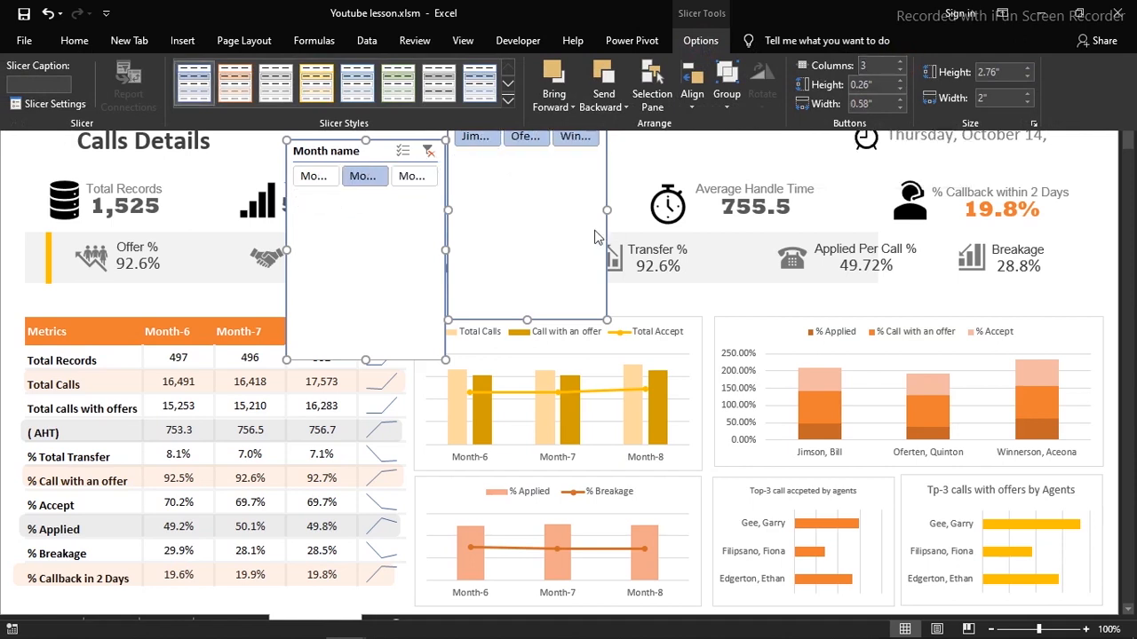
{"action": "left_click", "coordinate": [607, 209]}
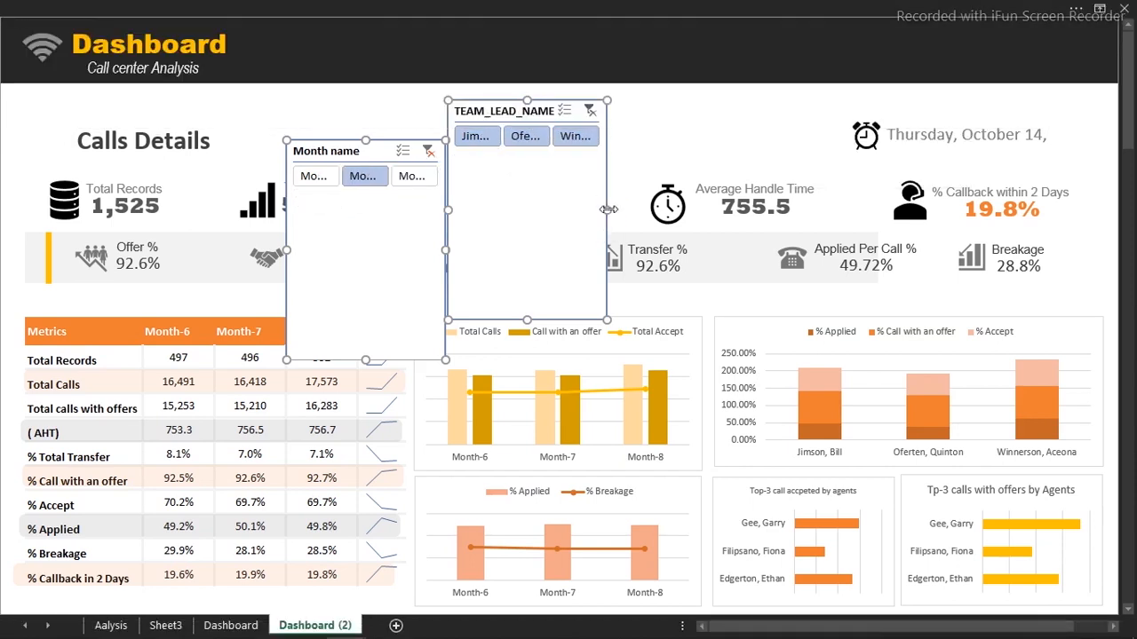
{"action": "left_click_drag", "start_coordinate": [608, 209], "coordinate": [717, 209]}
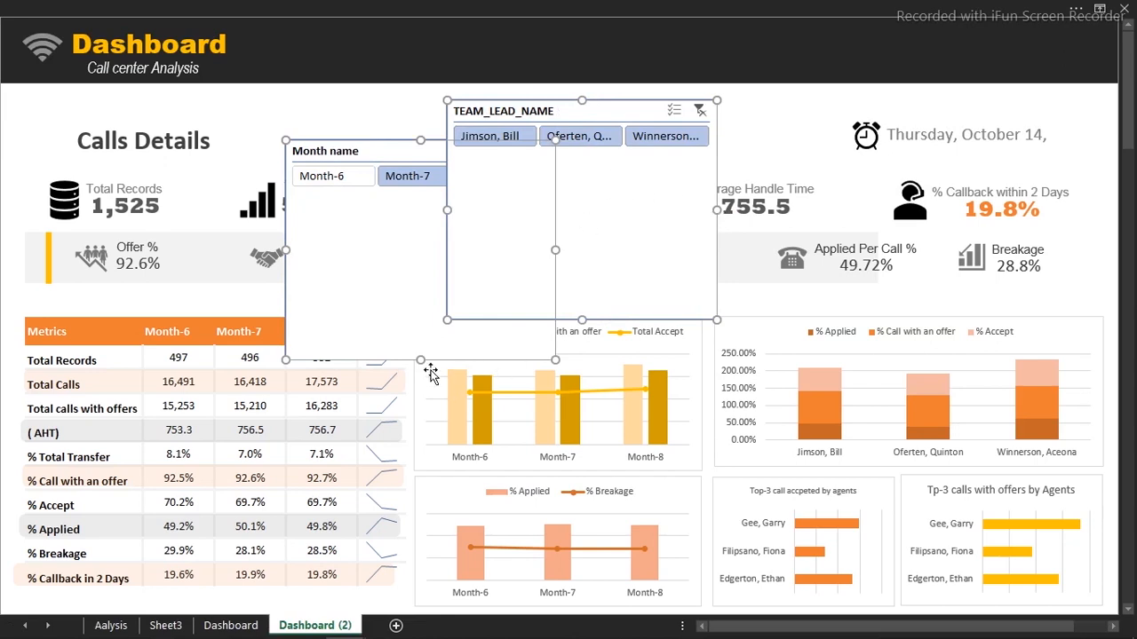
{"action": "left_click_drag", "start_coordinate": [421, 359], "coordinate": [421, 202]}
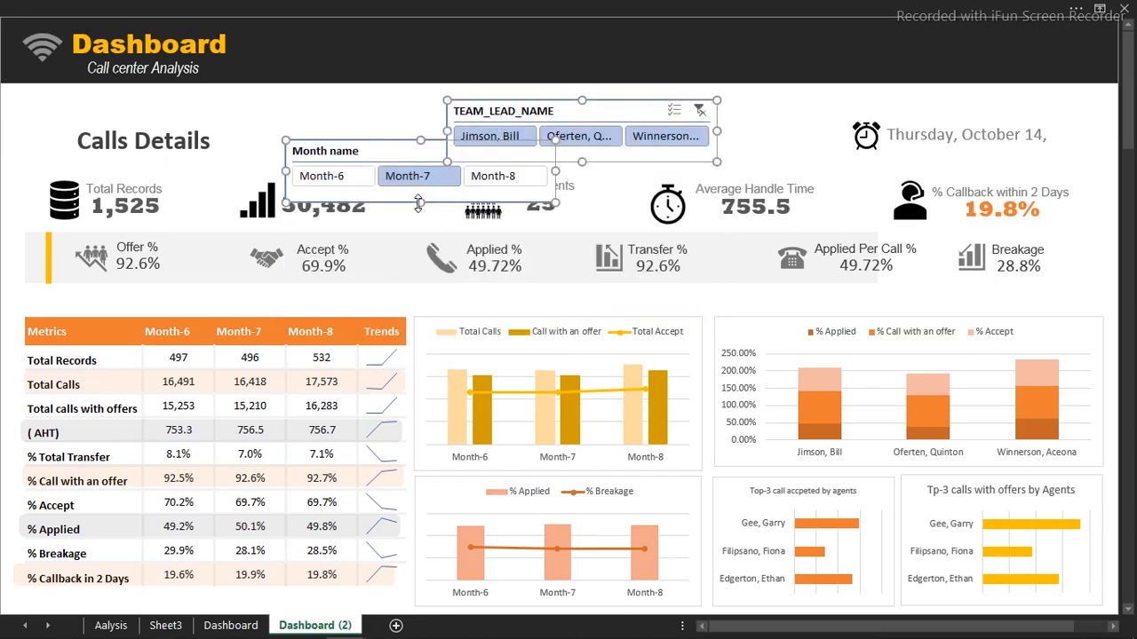
{"action": "left_click_drag", "start_coordinate": [401, 151], "coordinate": [382, 113]}
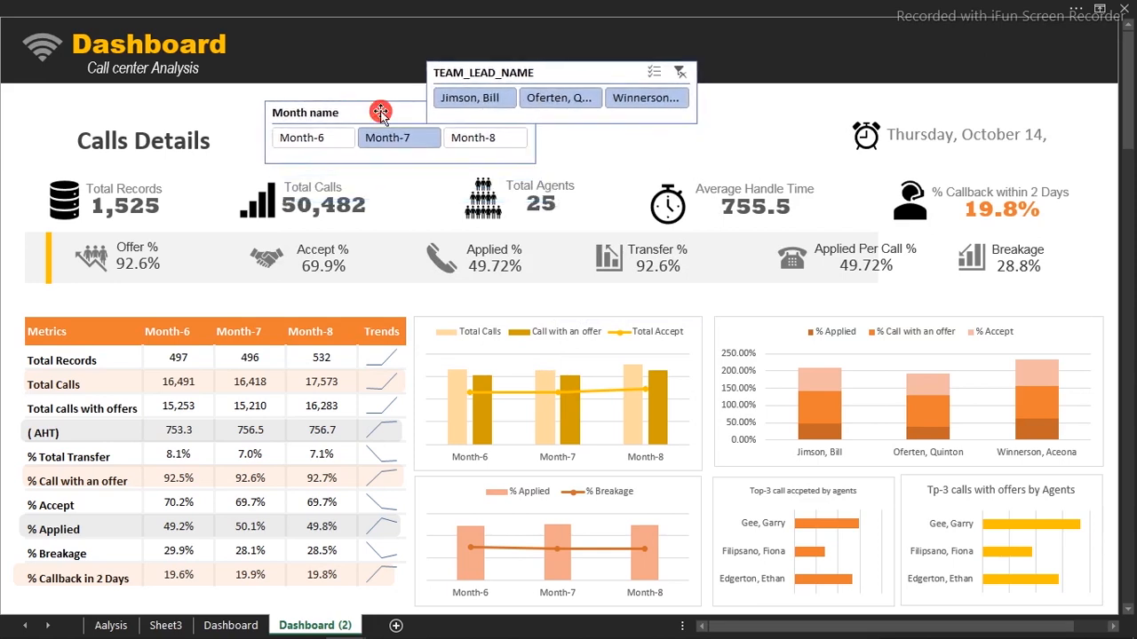
Place the TEAM_LEAD_NAME slicer beside the Month name slicer and align the two
{"action": "left_click", "coordinate": [637, 202]}
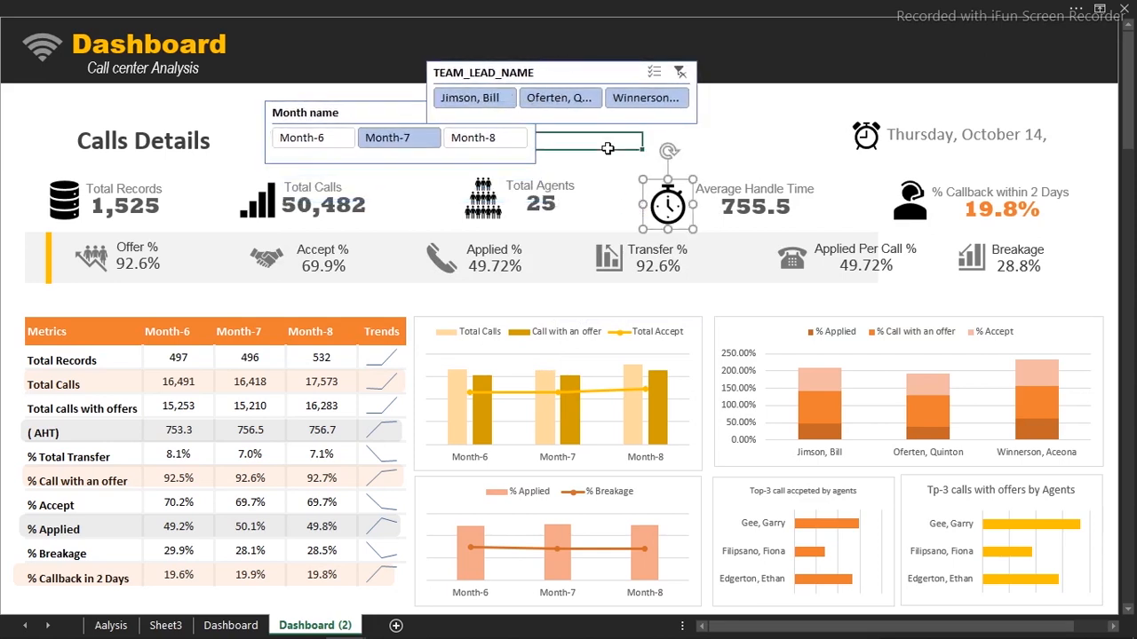
{"action": "left_click", "coordinate": [576, 73]}
{"action": "left_click_drag", "start_coordinate": [577, 73], "coordinate": [699, 106]}
{"action": "left_click_drag", "start_coordinate": [428, 113], "coordinate": [430, 105]}
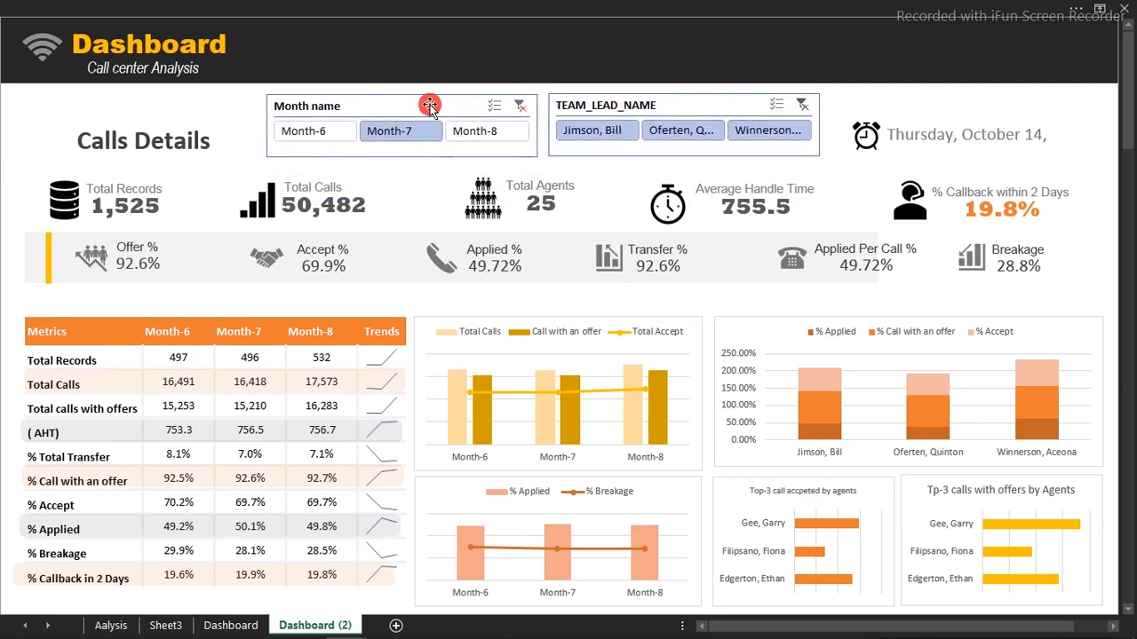
{"action": "left_click", "coordinate": [547, 55]}
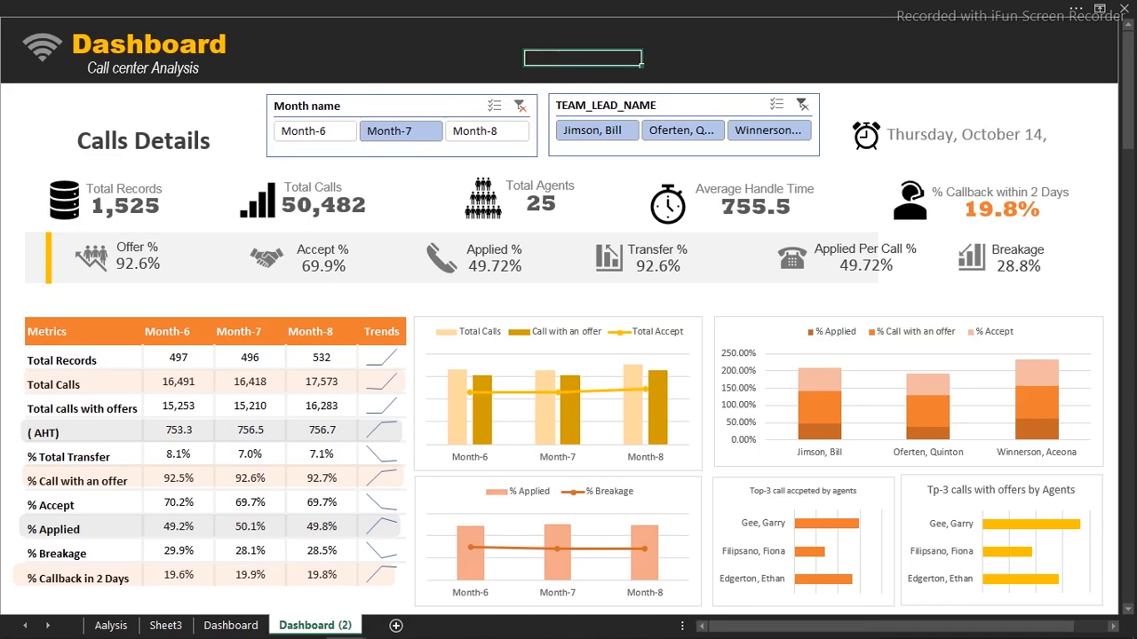
In the reference workbook, open the dashboard table view and toggle its filters back to visible
{"action": "mouse_move", "coordinate": [341, 621]}
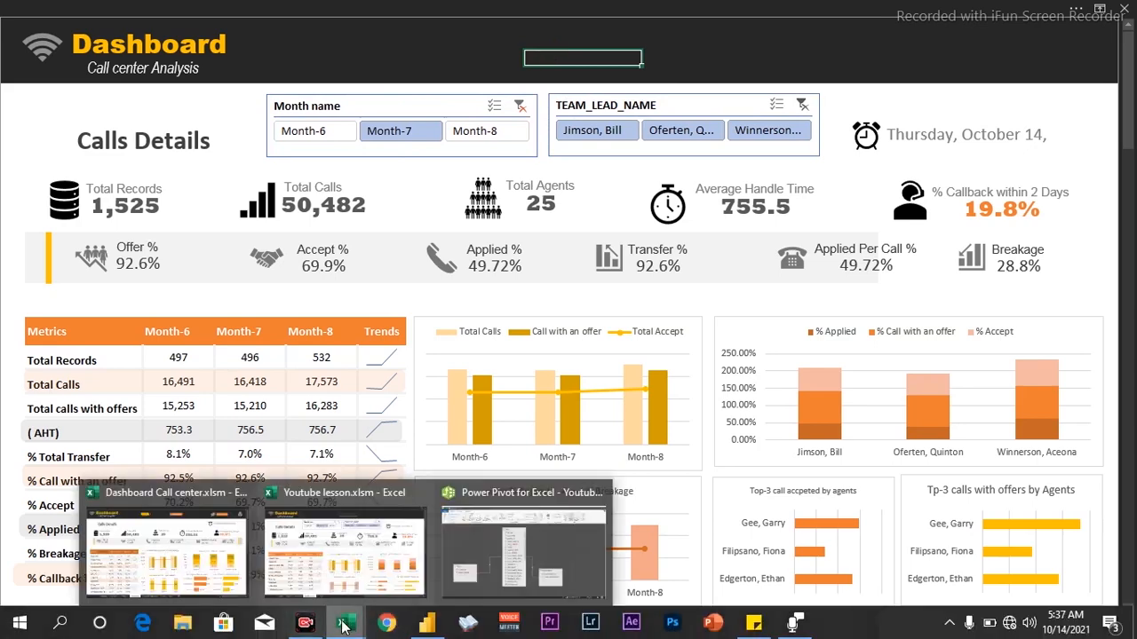
{"action": "left_click", "coordinate": [299, 575]}
{"action": "left_click", "coordinate": [425, 54]}
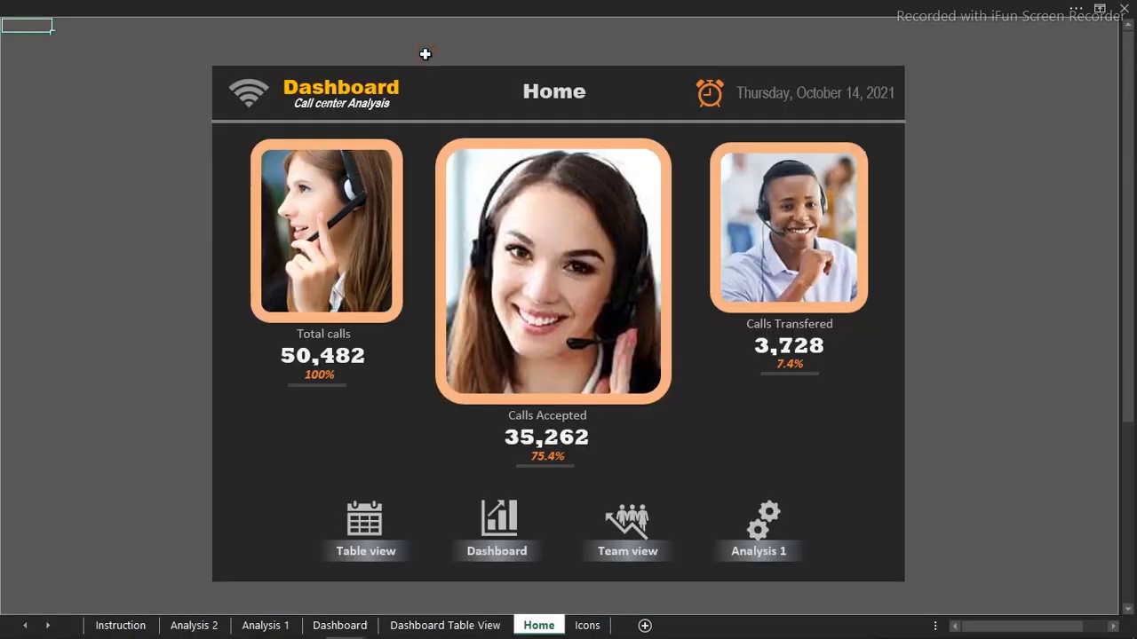
{"action": "left_click", "coordinate": [366, 522]}
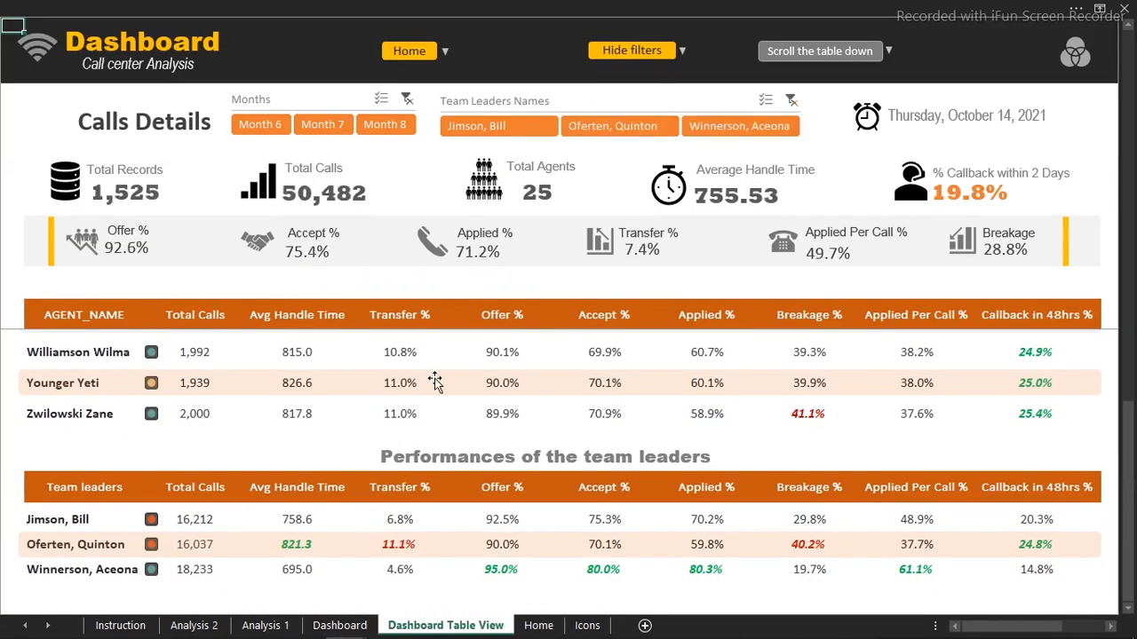
{"action": "left_click", "coordinate": [652, 54]}
{"action": "left_click", "coordinate": [653, 51]}
{"action": "left_click", "coordinate": [652, 52]}
{"action": "left_click", "coordinate": [653, 51]}
{"action": "left_click", "coordinate": [653, 51]}
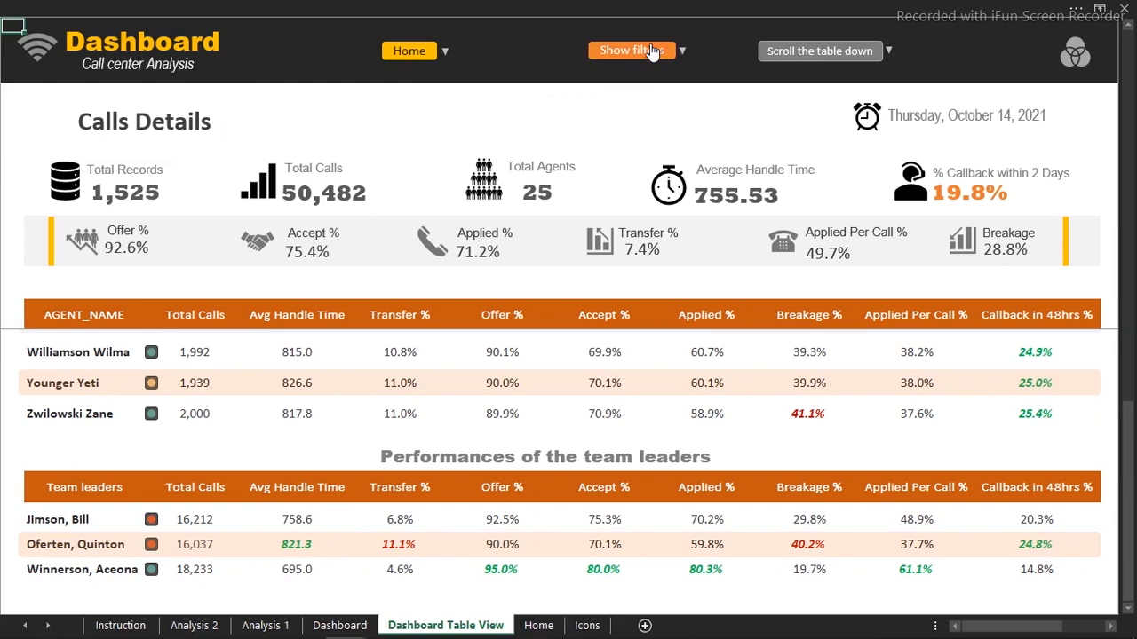
{"action": "left_click", "coordinate": [653, 51]}
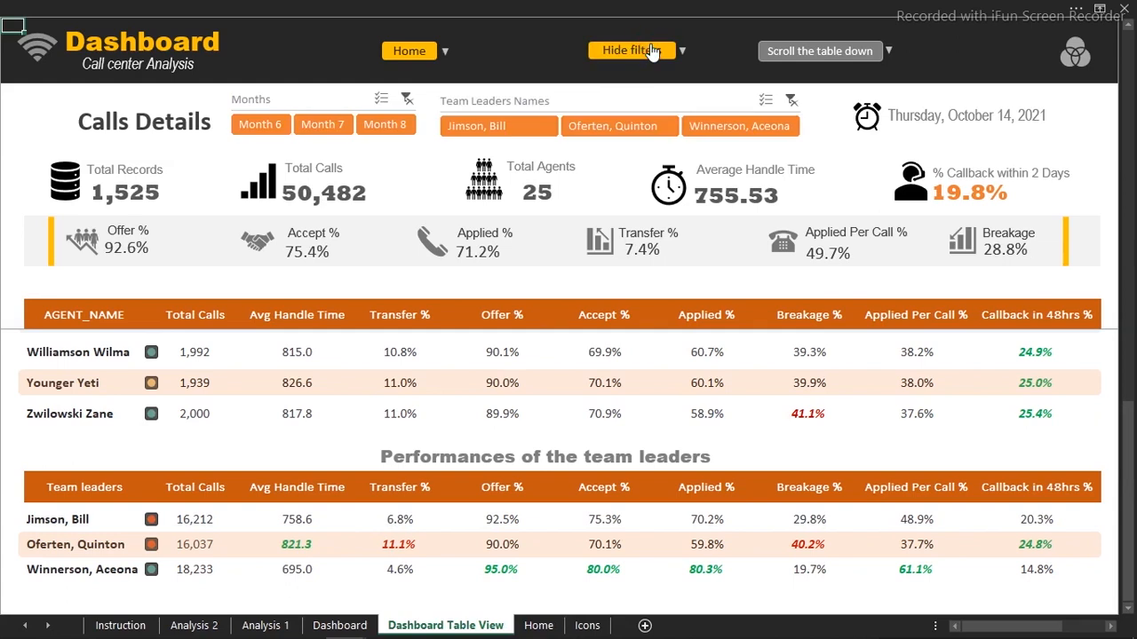
Filter the table view to the first team leader and Month 8
{"action": "left_click", "coordinate": [628, 127]}
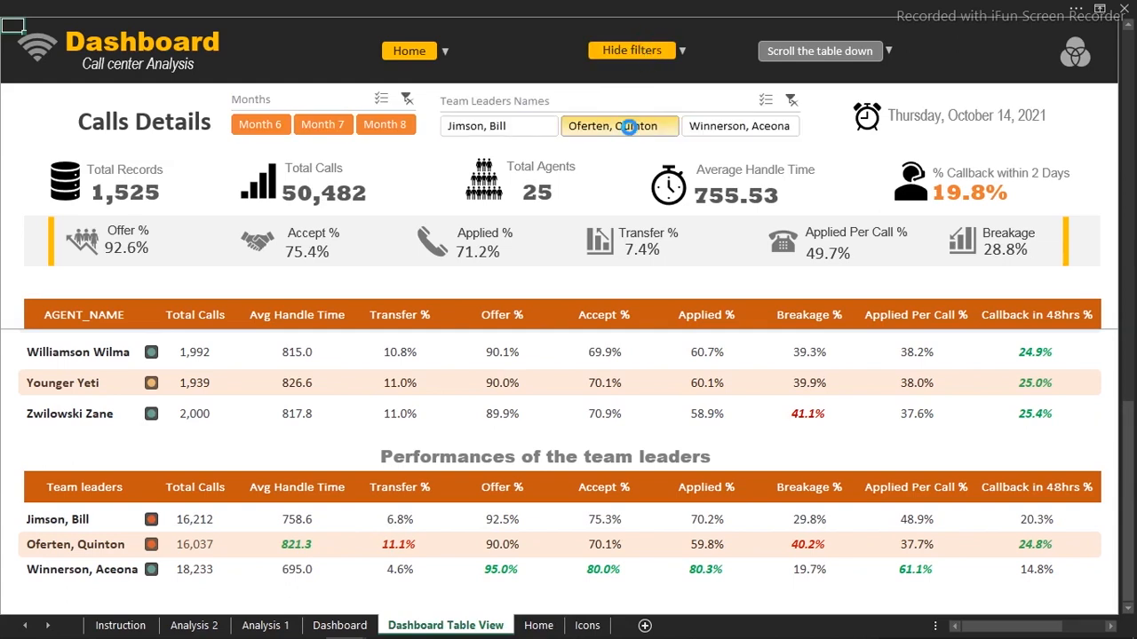
{"action": "left_click", "coordinate": [733, 126]}
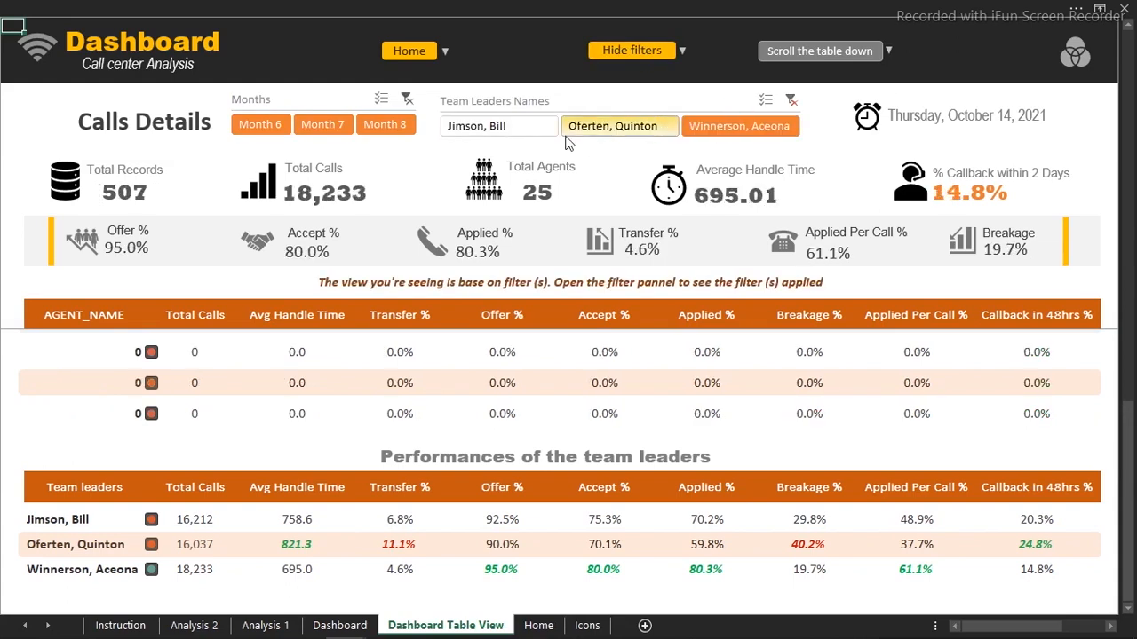
{"action": "left_click", "coordinate": [504, 137]}
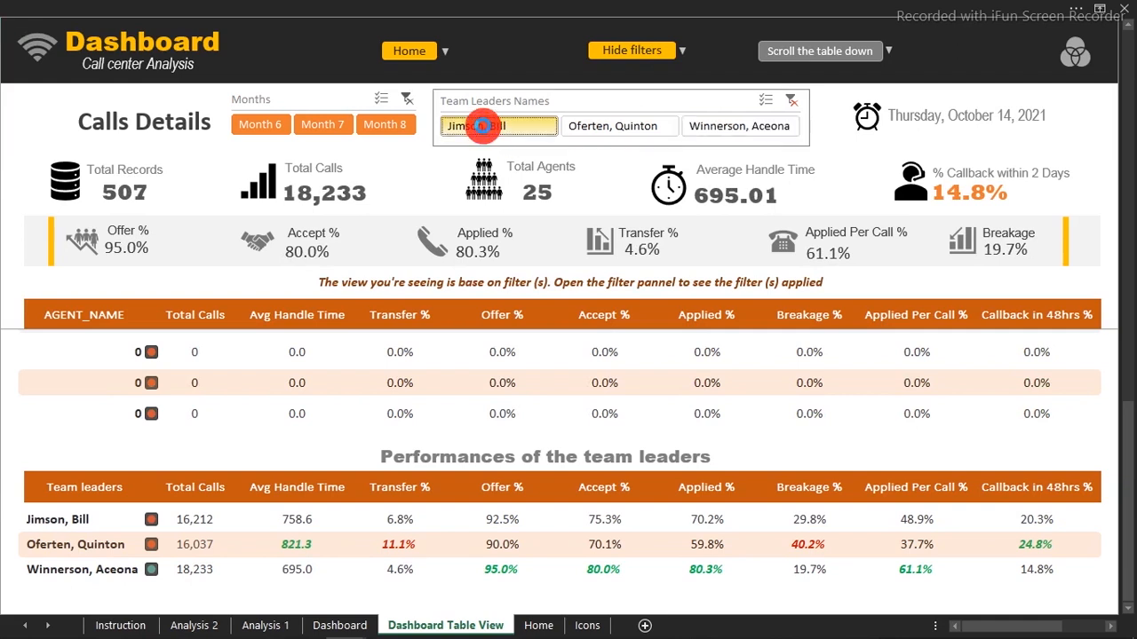
{"action": "left_click", "coordinate": [393, 129]}
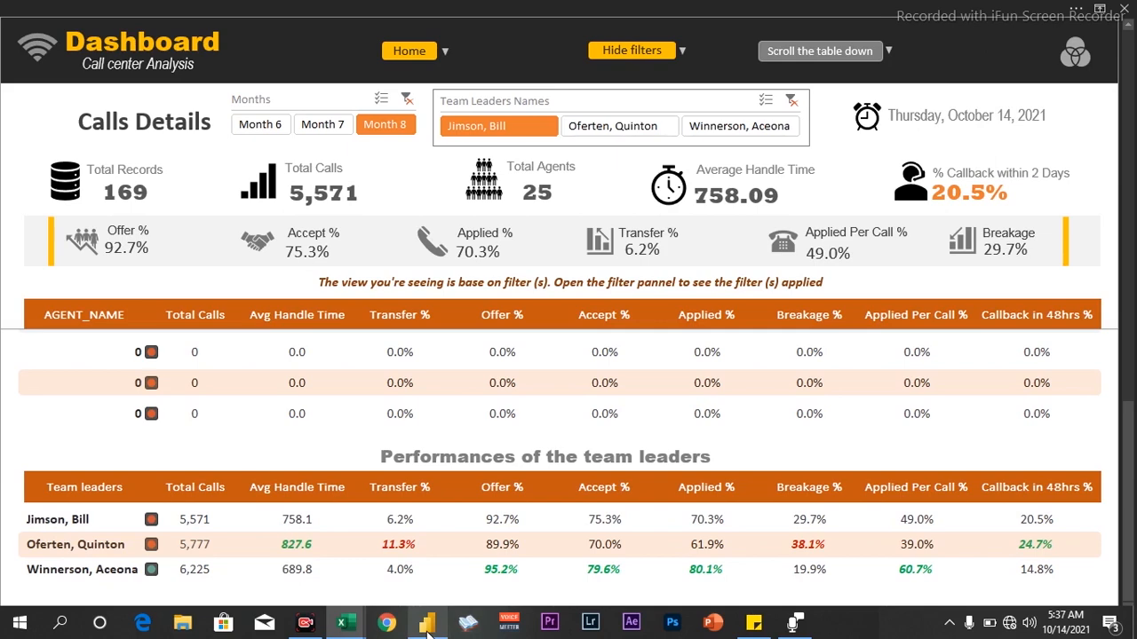
{"action": "mouse_move", "coordinate": [427, 627]}
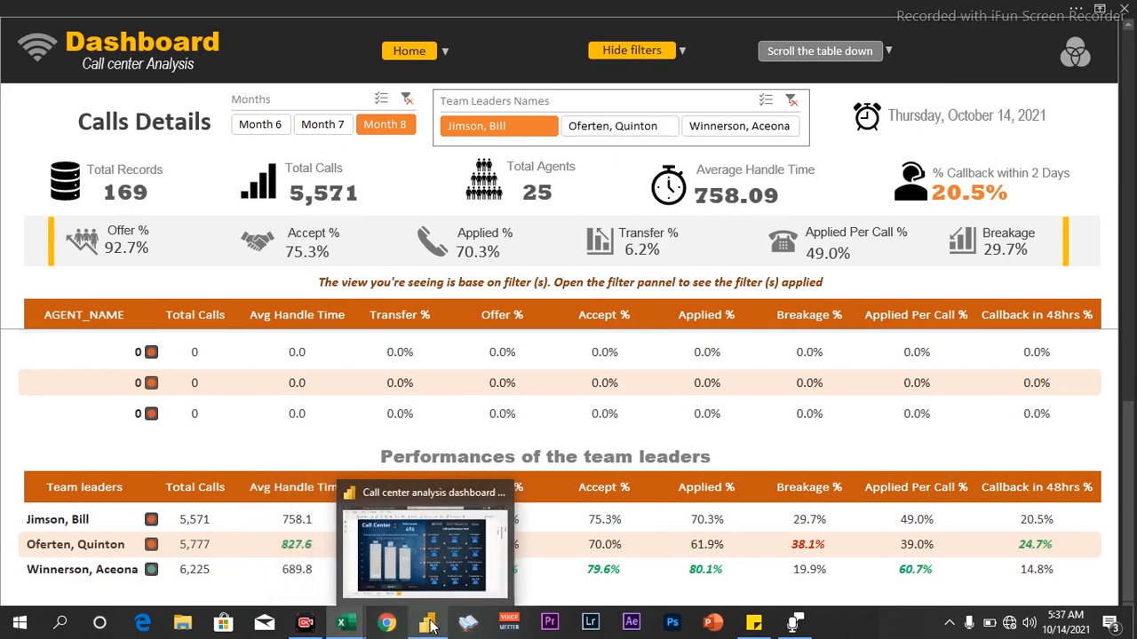
{"action": "left_click", "coordinate": [429, 626]}
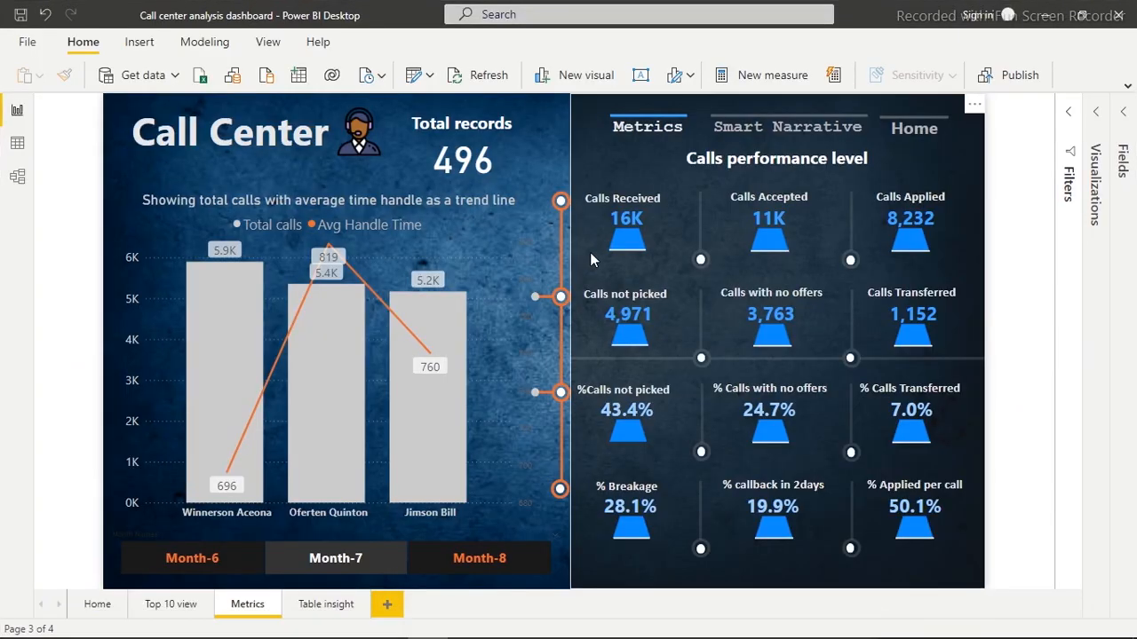
Review the Table insight page cross-filtered by a team leader and the Top 10 view, then return Home
{"action": "left_click", "coordinate": [330, 605]}
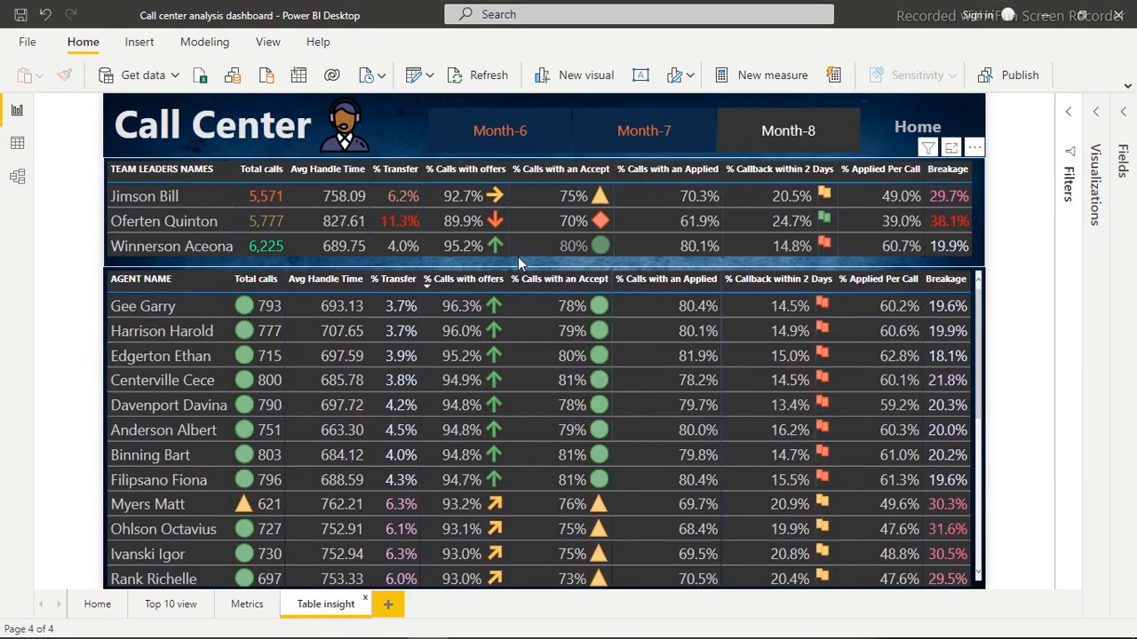
{"action": "left_click", "coordinate": [136, 222]}
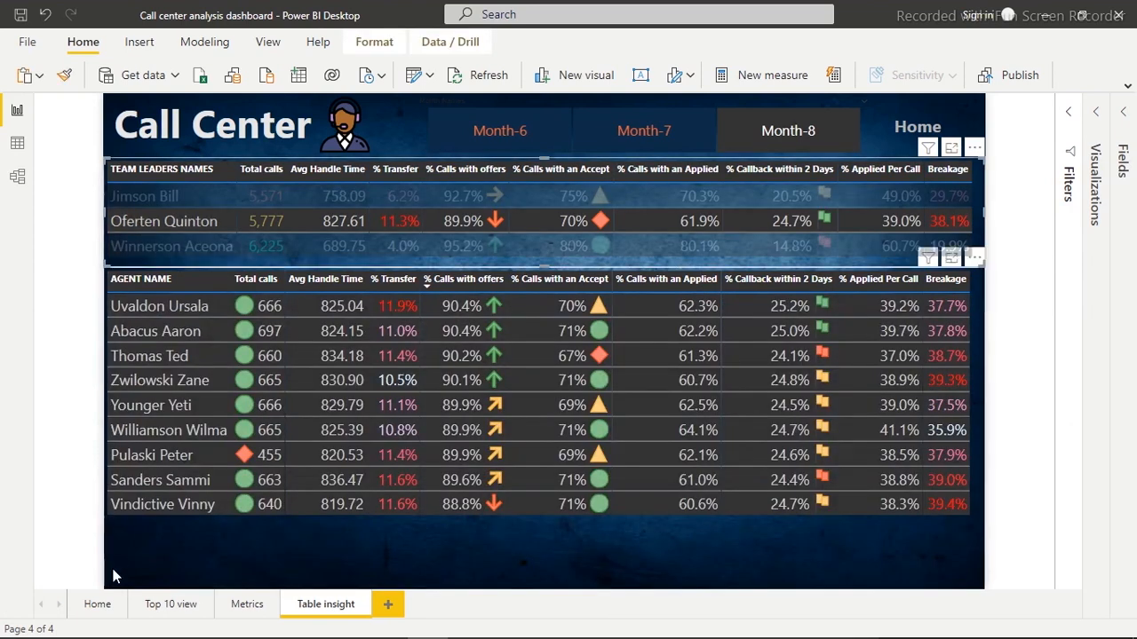
{"action": "left_click", "coordinate": [173, 605]}
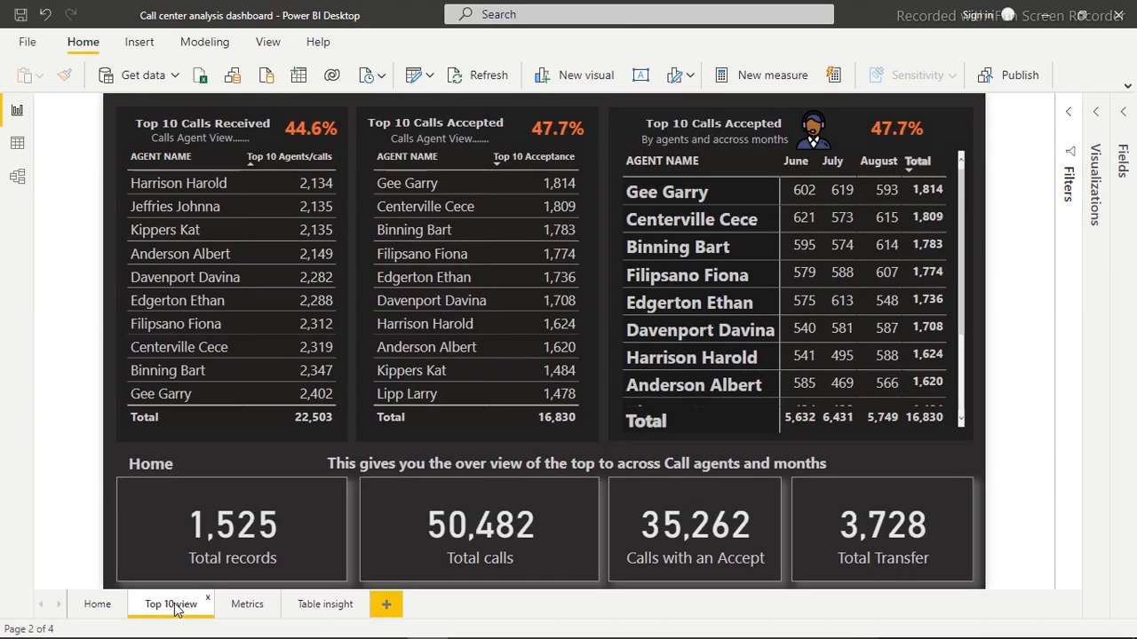
{"action": "left_click", "coordinate": [95, 605]}
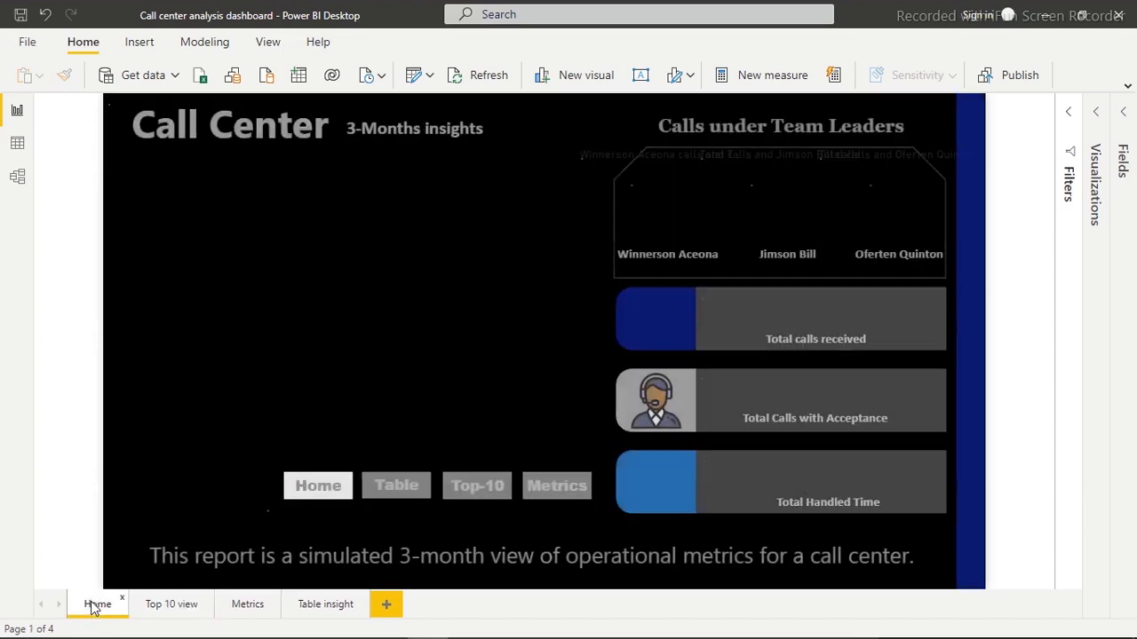
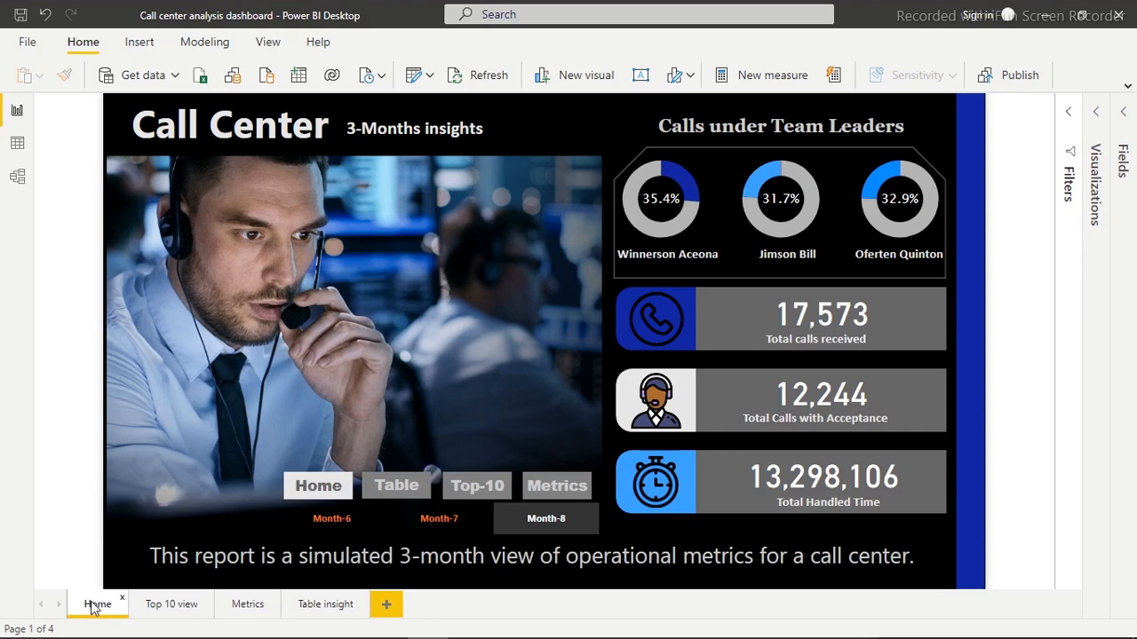
Filter the Power BI Home report to Month-7, showing 16,418 calls received and 11,447 accepted
{"action": "left_click", "coordinate": [441, 526]}
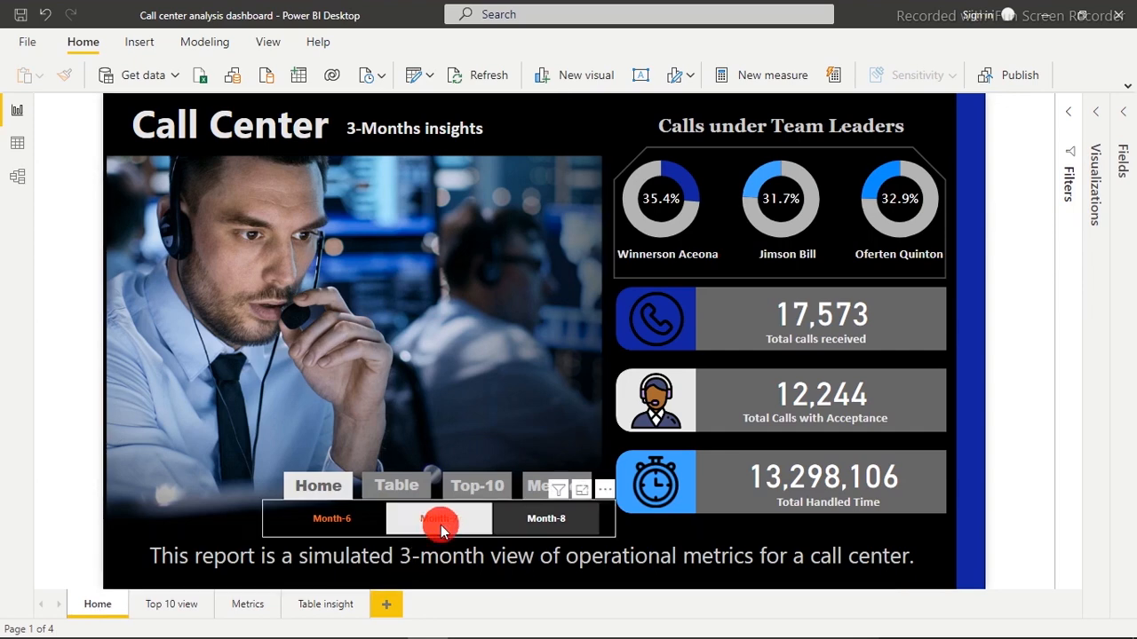
{"action": "left_click", "coordinate": [441, 524]}
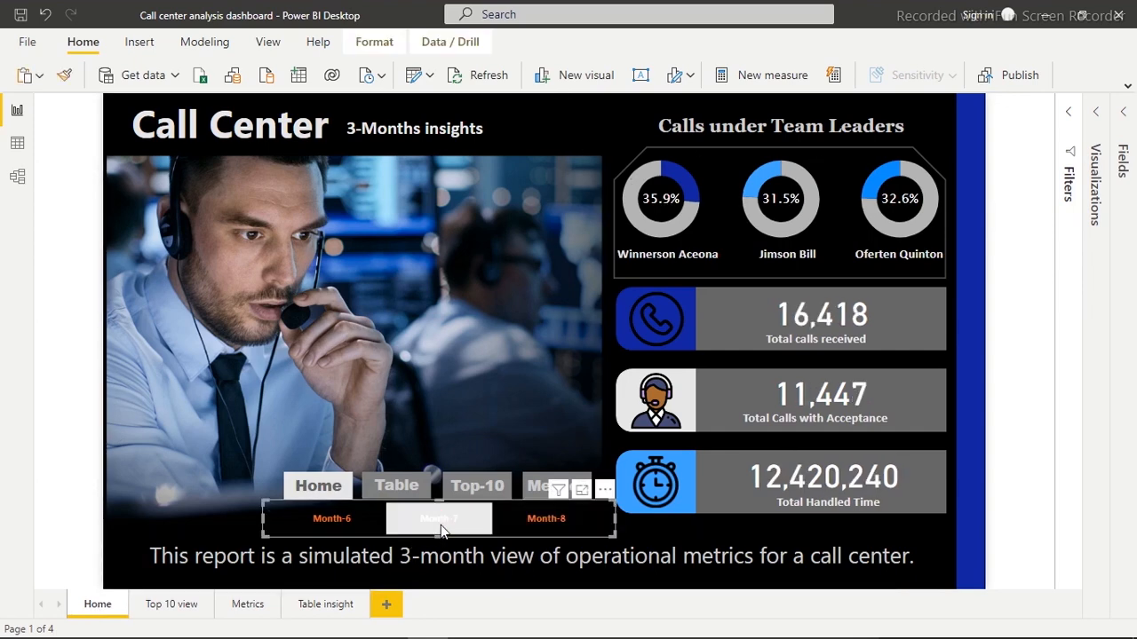
{"action": "mouse_move", "coordinate": [348, 624]}
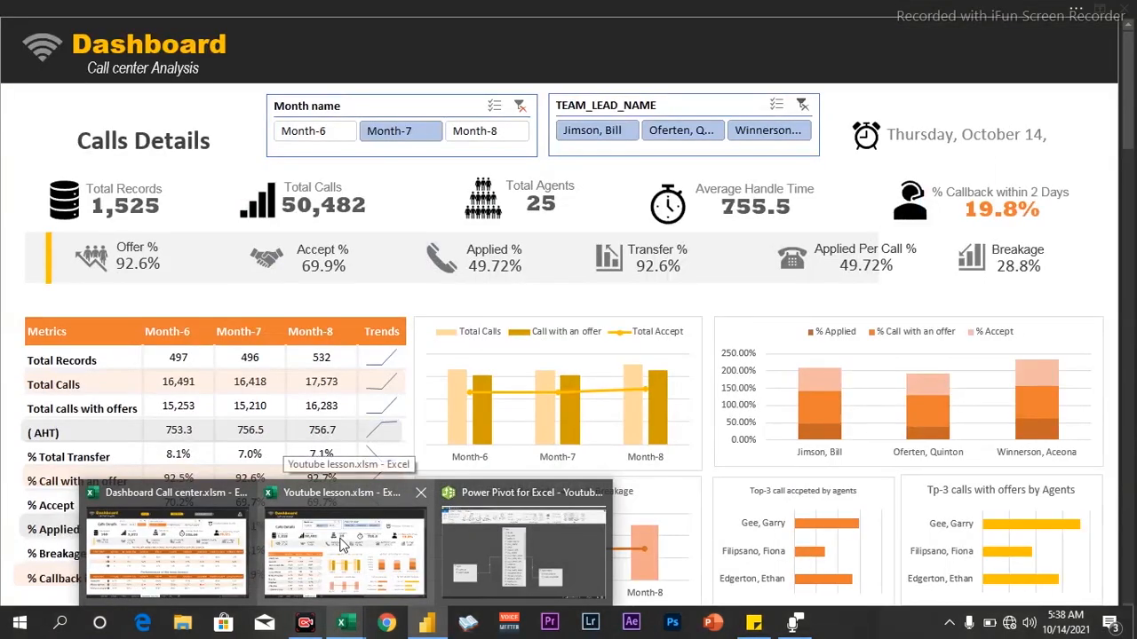
In the Excel dashboard, try the Month slicer (Month-6, Month-7) and two team-lead slicer buttons
{"action": "left_click", "coordinate": [343, 548]}
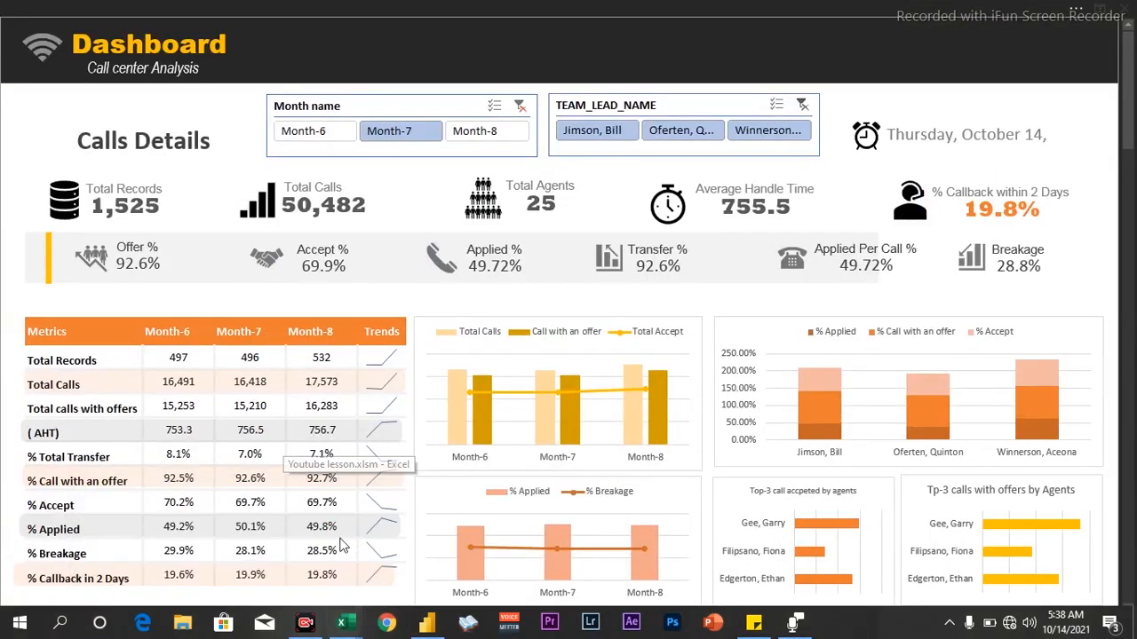
{"action": "left_click", "coordinate": [323, 132]}
{"action": "left_click", "coordinate": [384, 130]}
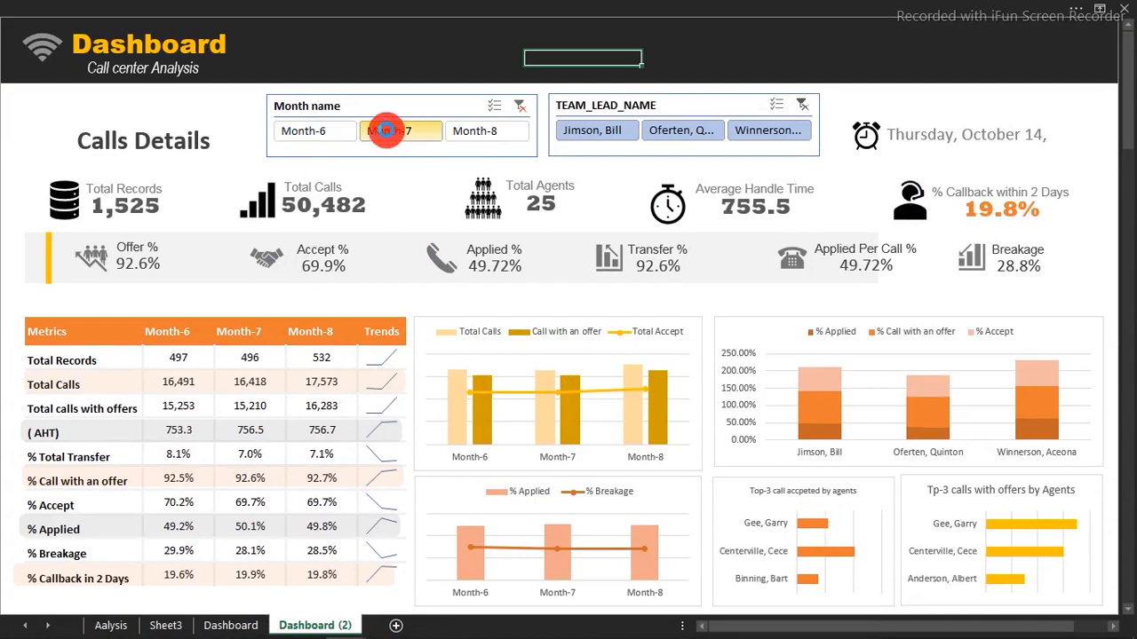
{"action": "left_click", "coordinate": [597, 135]}
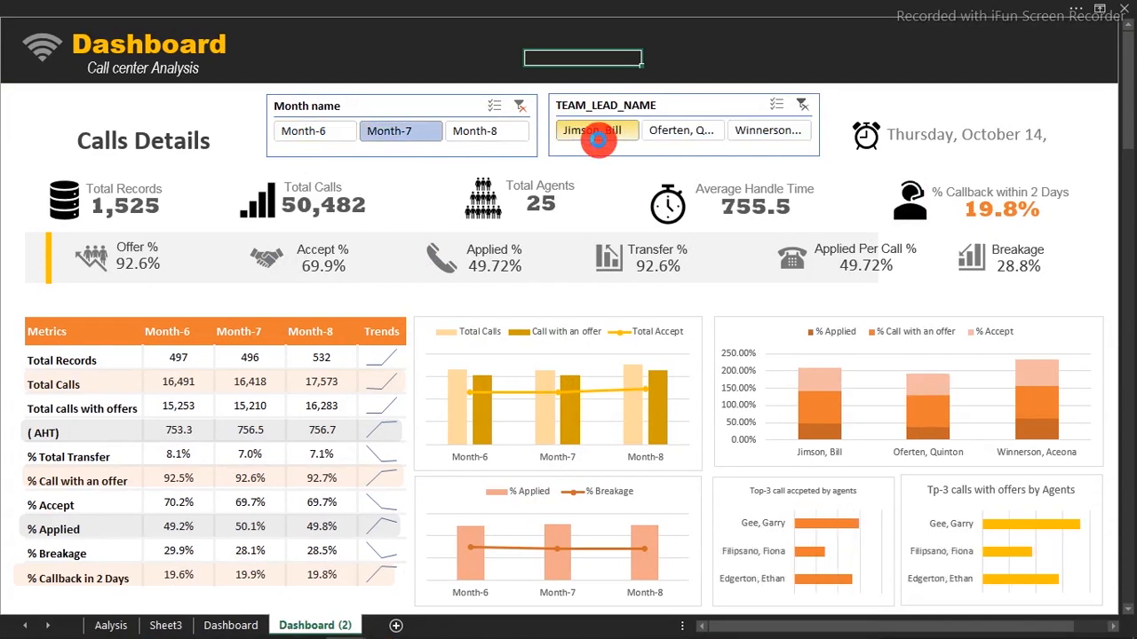
{"action": "left_click", "coordinate": [654, 135]}
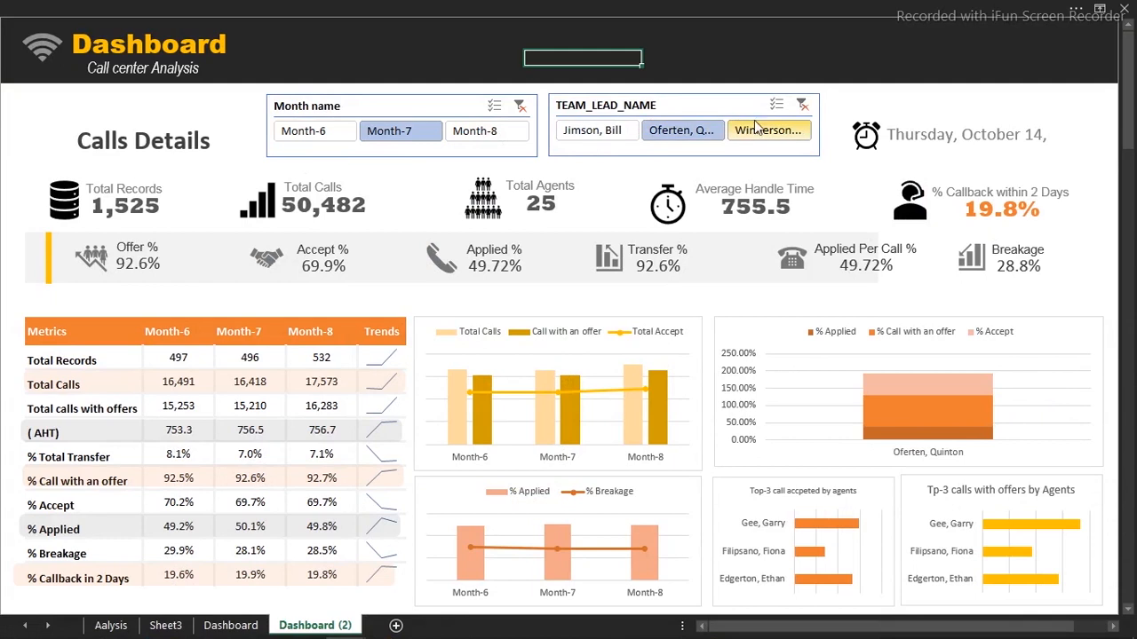
Clear both the team-lead and month slicers, then view the Aalysis sheet's pivots
{"action": "left_click", "coordinate": [802, 107]}
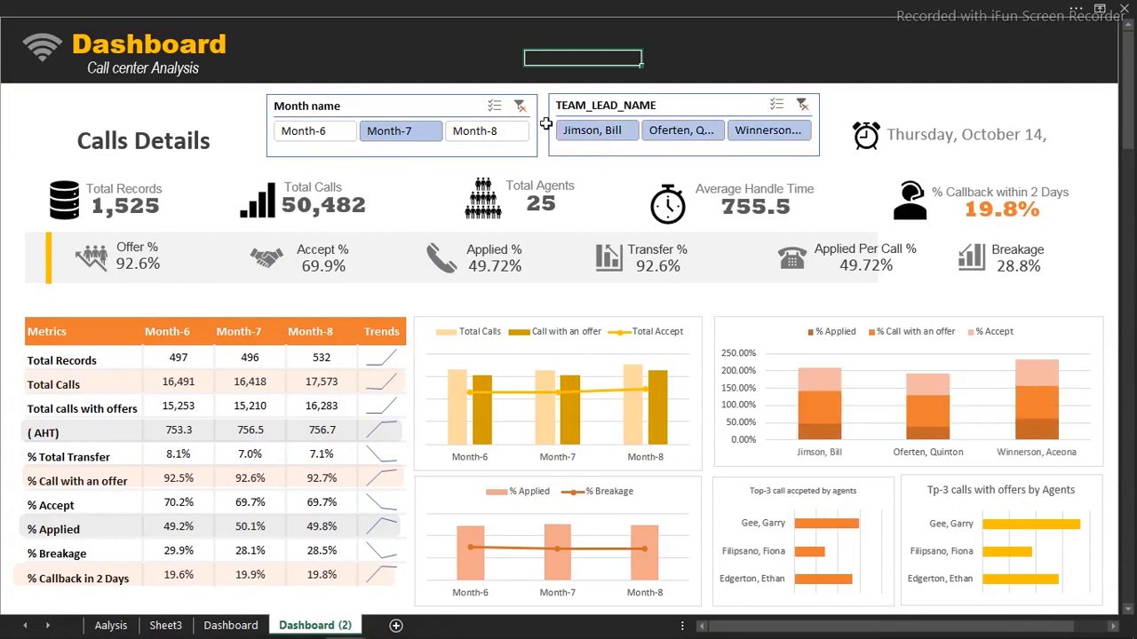
{"action": "left_click", "coordinate": [515, 104]}
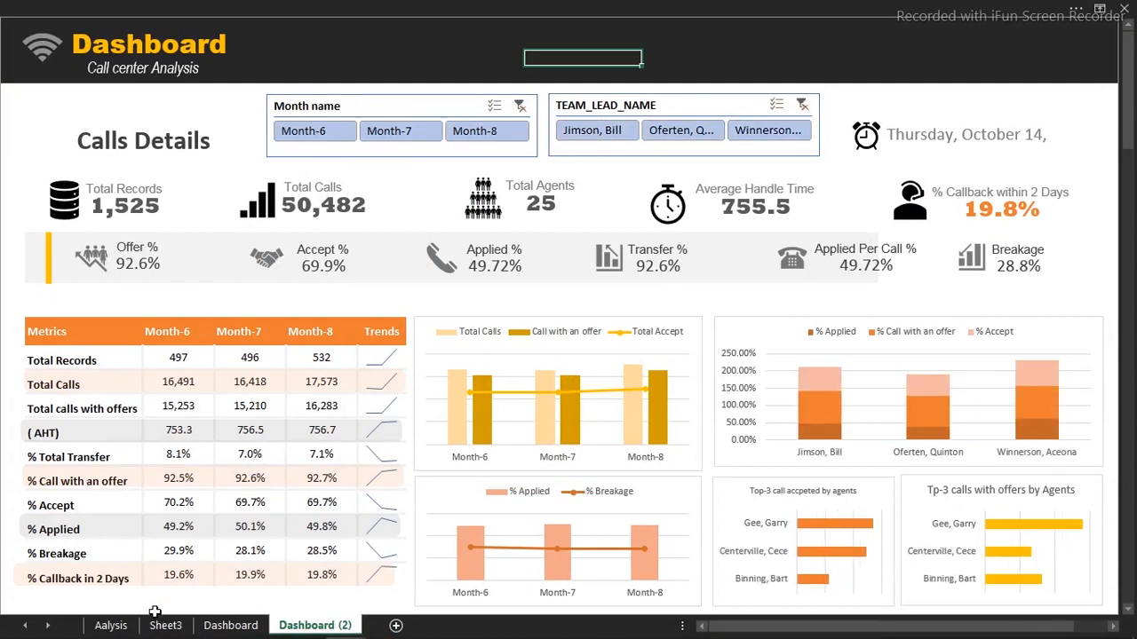
{"action": "left_click", "coordinate": [128, 626]}
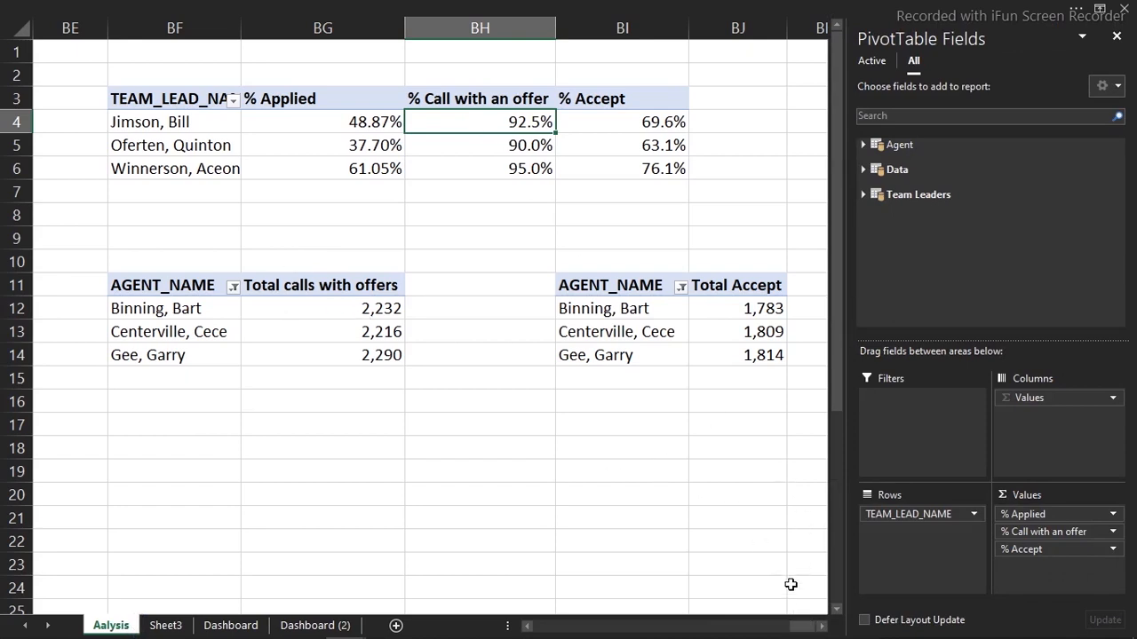
Connect the TEAM_LEAD_NAME slicer to the agent Total Accept pivot via Filter Connections
{"action": "left_click_drag", "start_coordinate": [803, 630], "coordinate": [802, 629]}
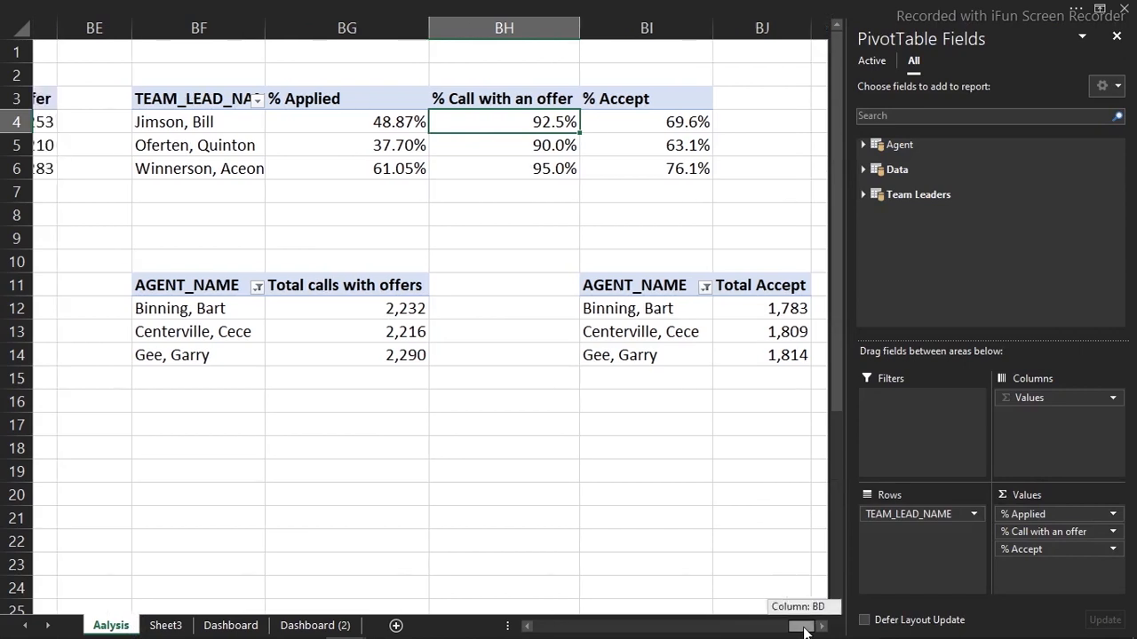
{"action": "left_click", "coordinate": [677, 376]}
{"action": "left_click_drag", "start_coordinate": [662, 356], "coordinate": [662, 311]}
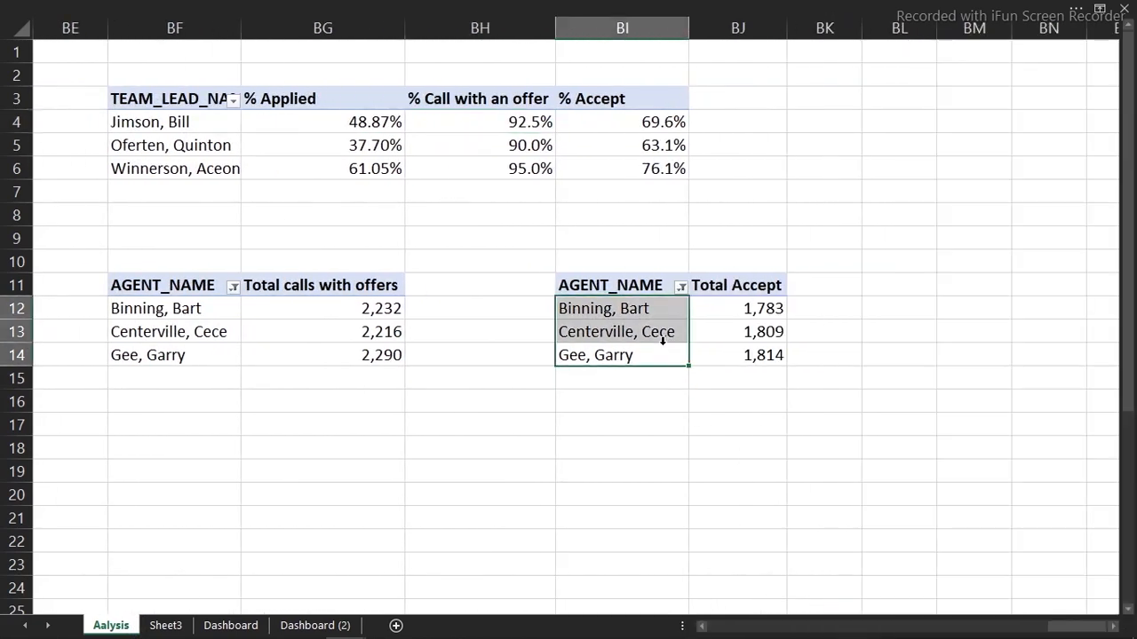
{"action": "left_click", "coordinate": [540, 9]}
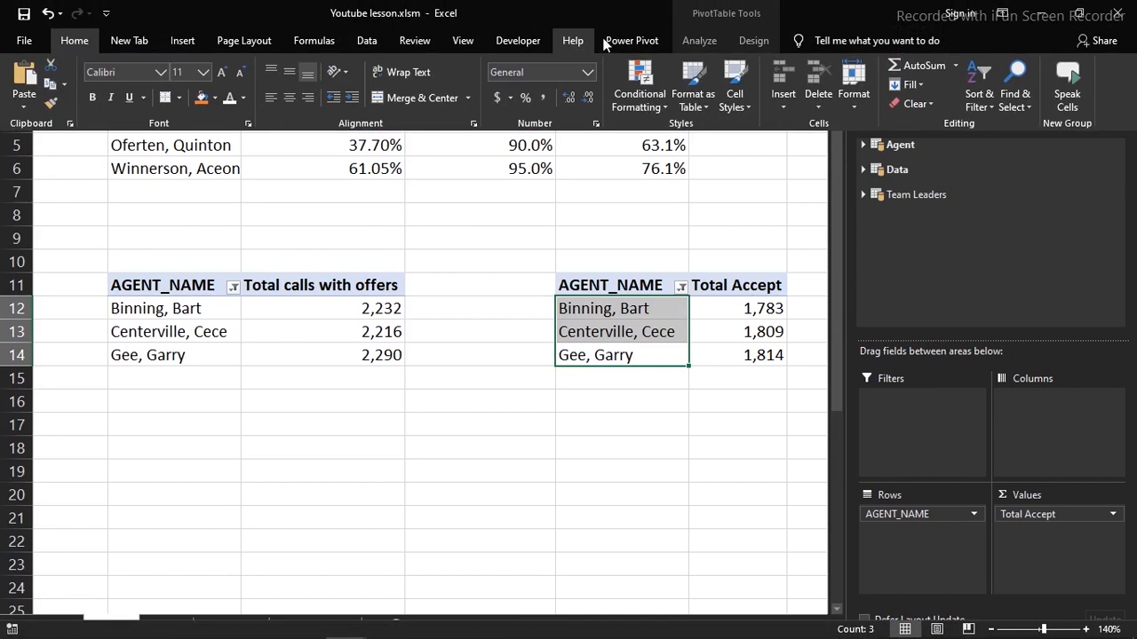
{"action": "left_click", "coordinate": [699, 40]}
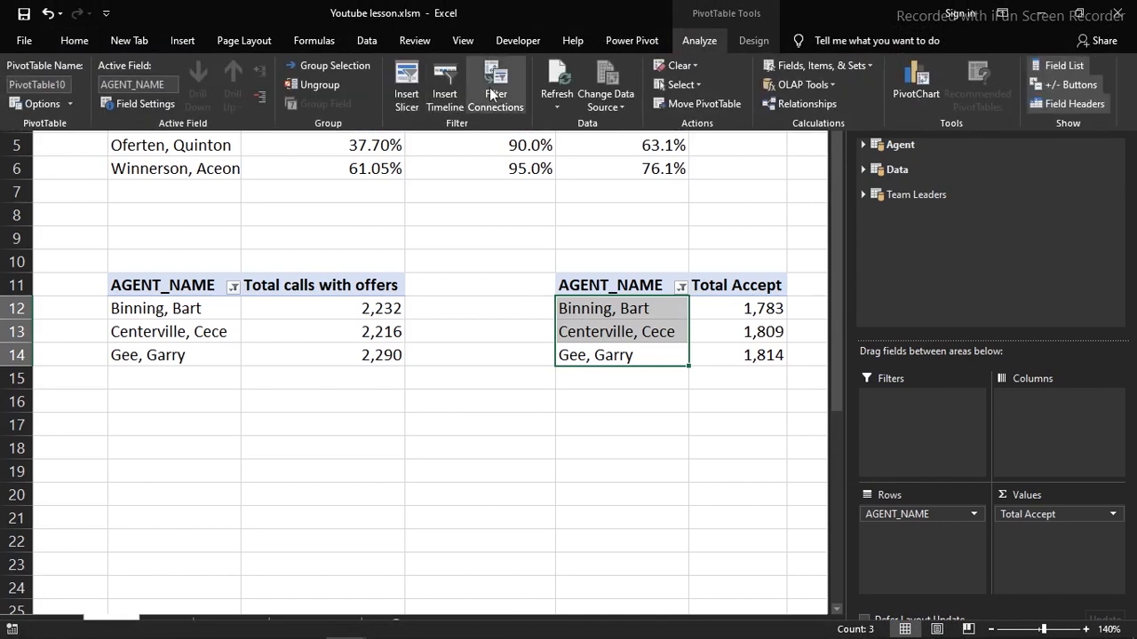
{"action": "left_click", "coordinate": [491, 95]}
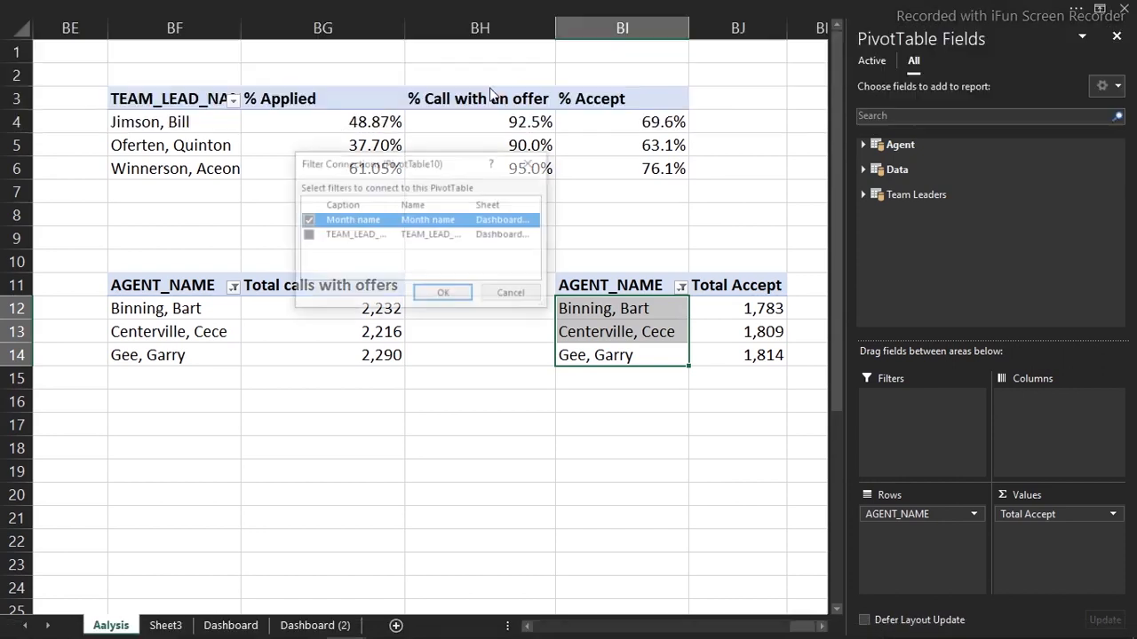
{"action": "left_click", "coordinate": [306, 237]}
{"action": "left_click", "coordinate": [418, 294]}
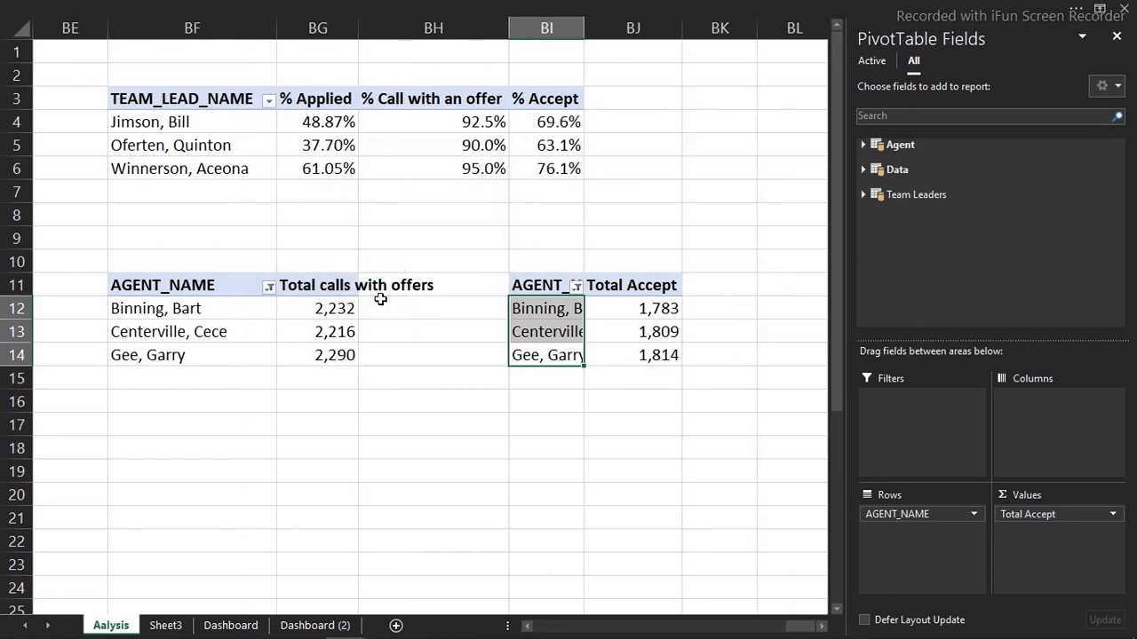
Connect the TEAM_LEAD_NAME slicer to the agent Total calls with offers pivot
{"action": "left_click", "coordinate": [327, 309]}
{"action": "left_click", "coordinate": [533, 5]}
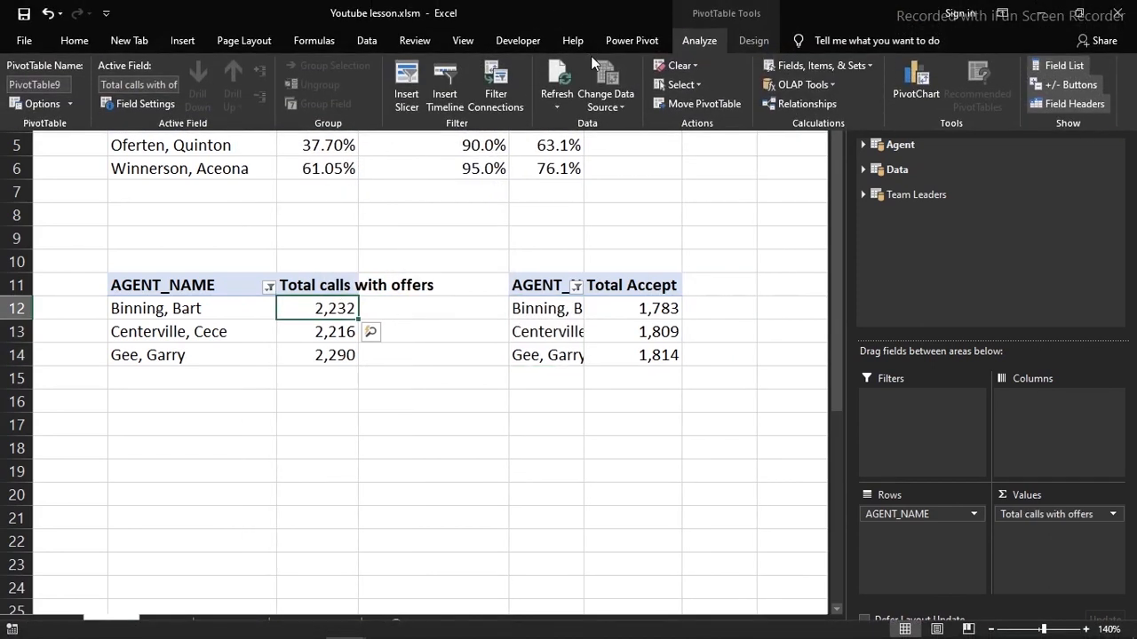
{"action": "left_click", "coordinate": [499, 89]}
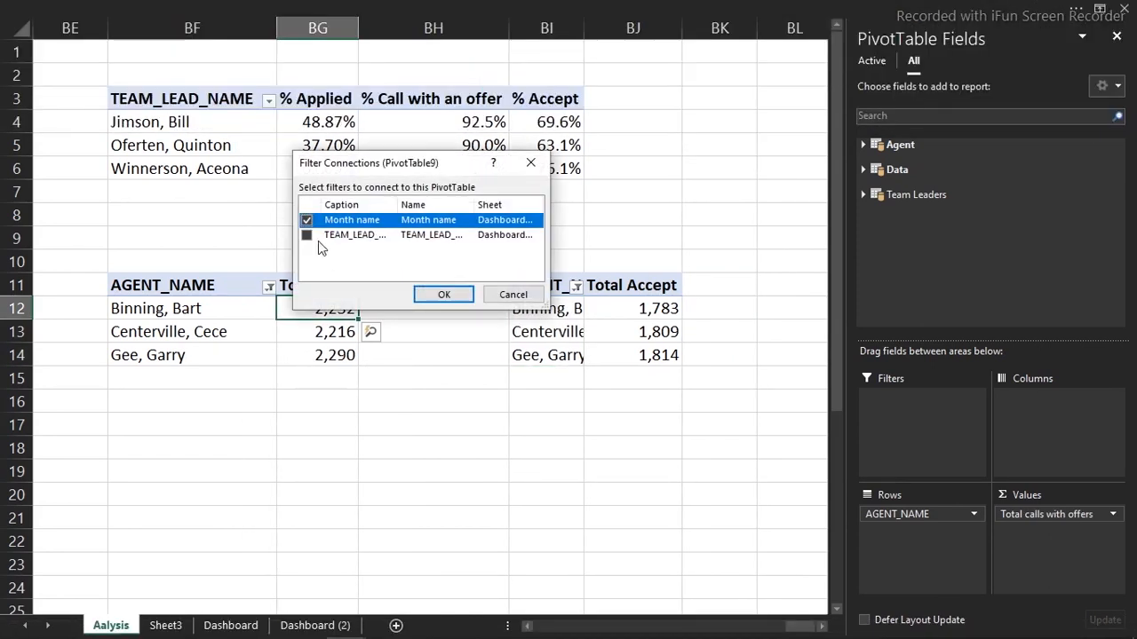
{"action": "left_click", "coordinate": [306, 236]}
{"action": "left_click", "coordinate": [417, 294]}
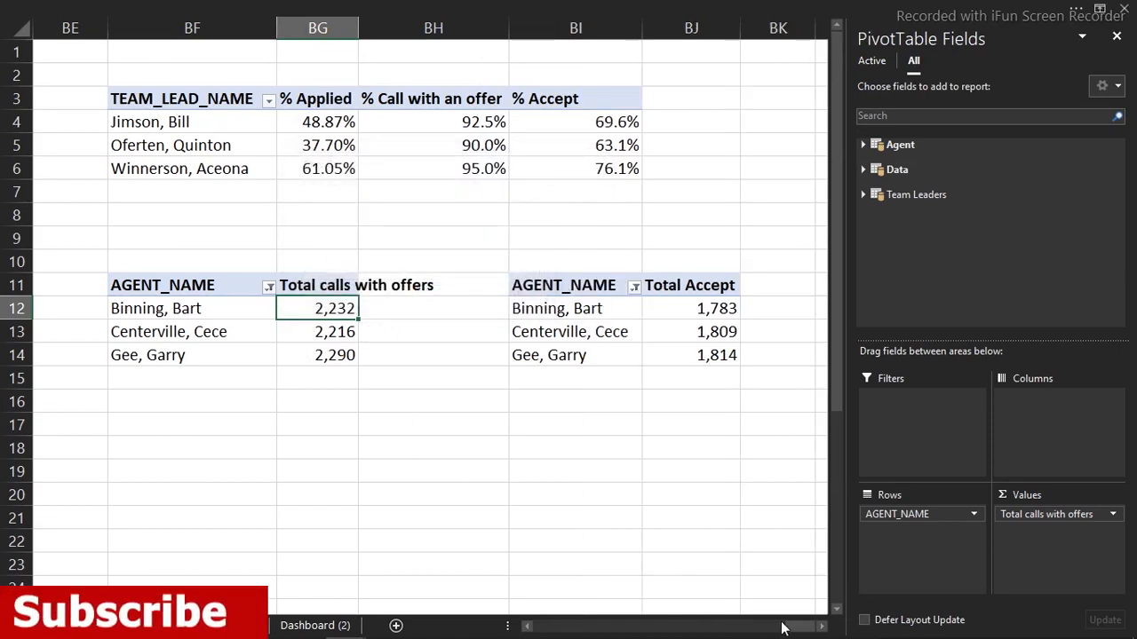
{"action": "left_click_drag", "start_coordinate": [784, 628], "coordinate": [724, 629]}
Connect the TEAM_LEAD_NAME slicer to the monthly metrics pivot
{"action": "left_click", "coordinate": [697, 127]}
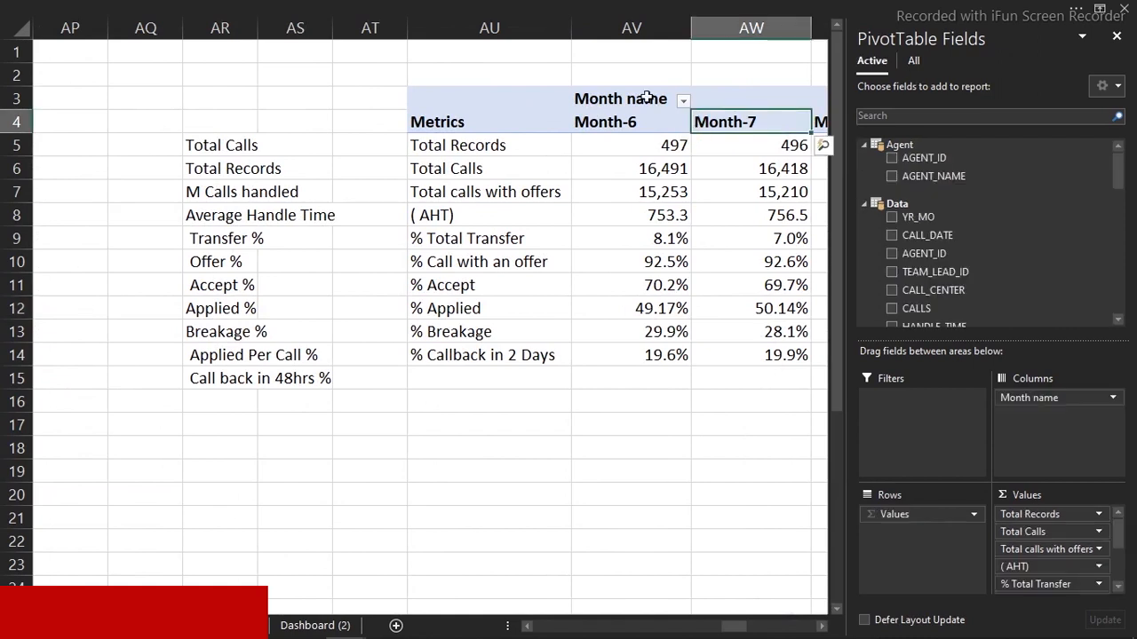
{"action": "left_click", "coordinate": [619, 7]}
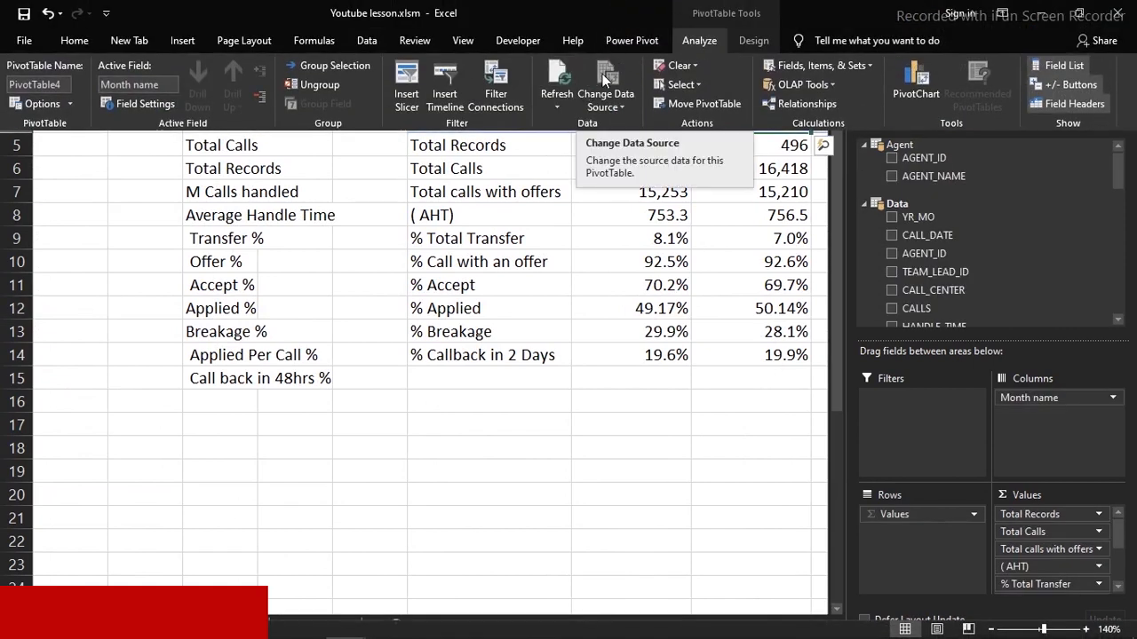
{"action": "left_click", "coordinate": [495, 82]}
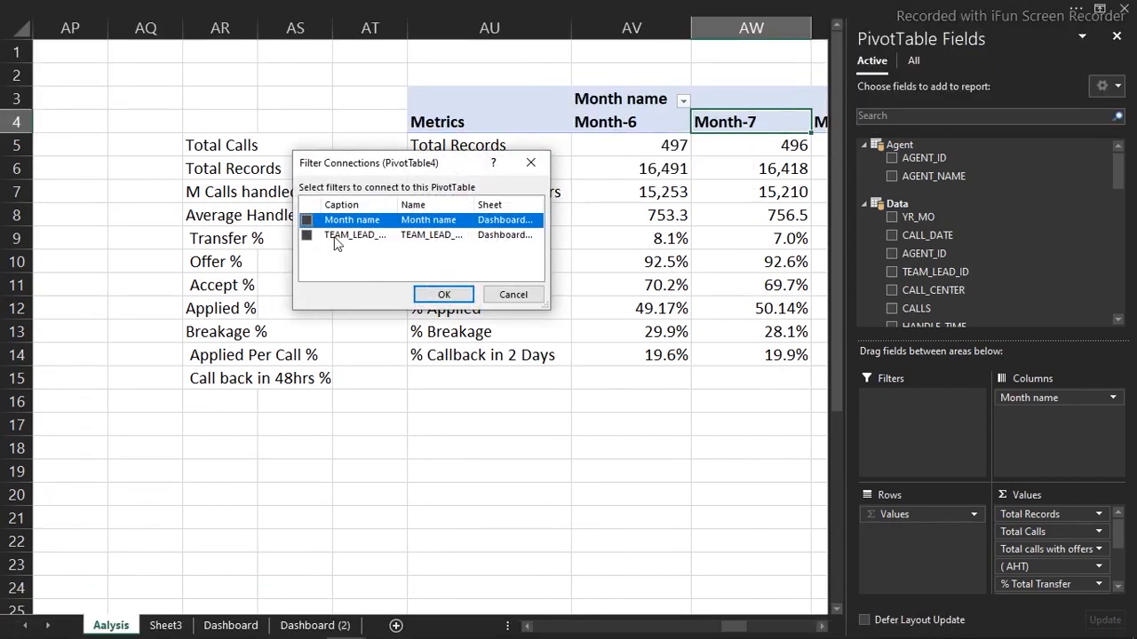
{"action": "left_click", "coordinate": [307, 236]}
{"action": "left_click", "coordinate": [443, 296]}
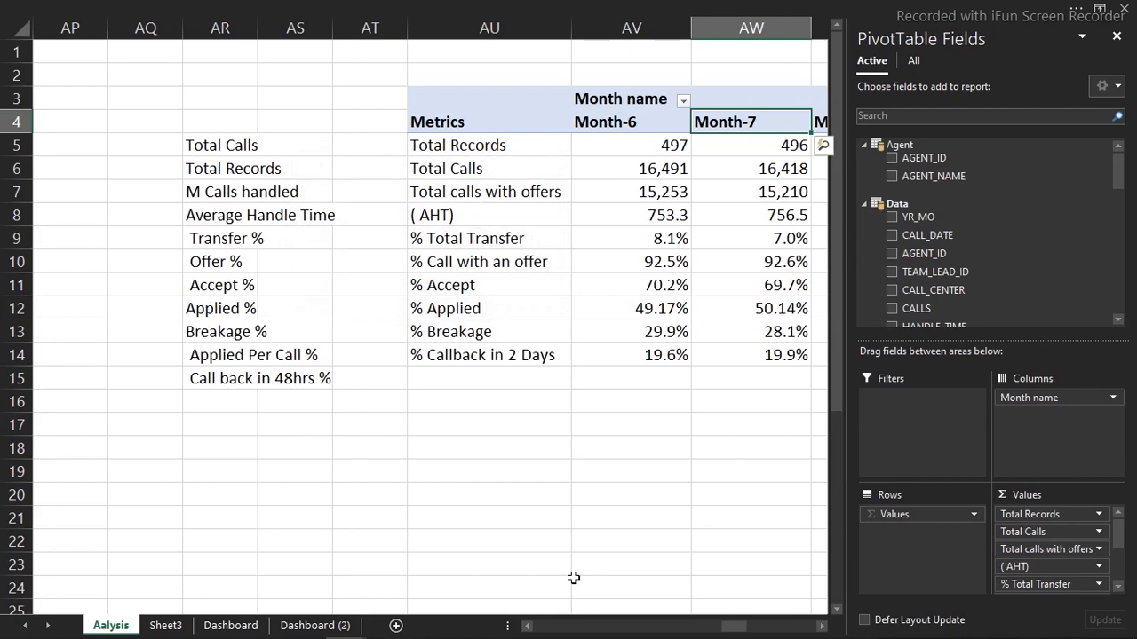
{"action": "left_click_drag", "start_coordinate": [725, 629], "coordinate": [689, 629]}
Connect the Month name slicer to the team-lead summary pivot (PivotTable3)
{"action": "left_click", "coordinate": [548, 172]}
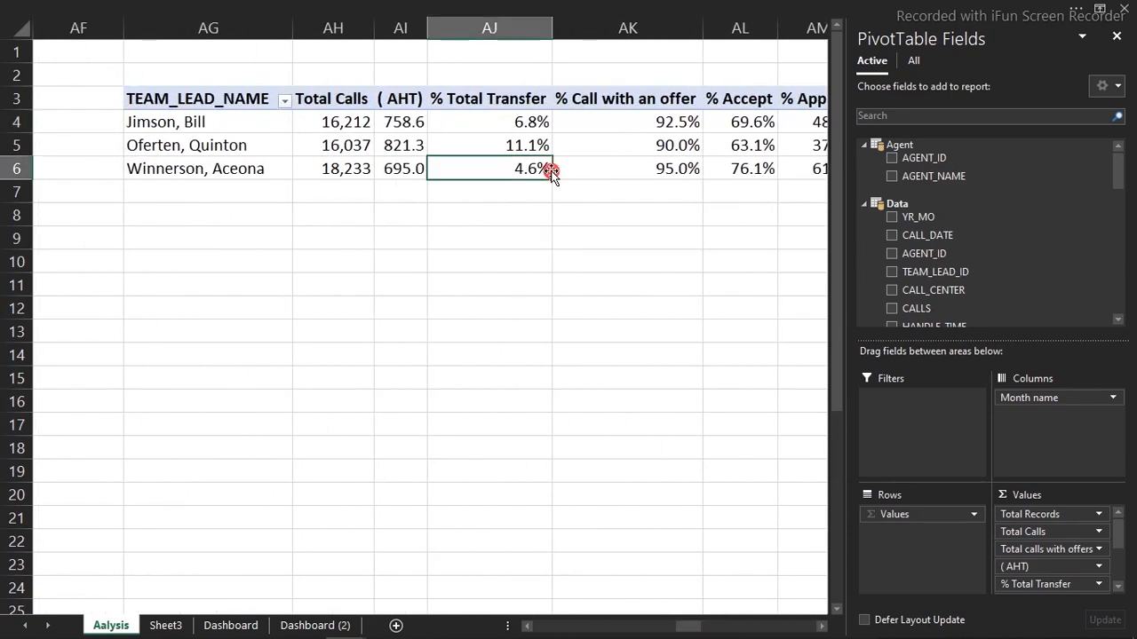
{"action": "left_click", "coordinate": [528, 7]}
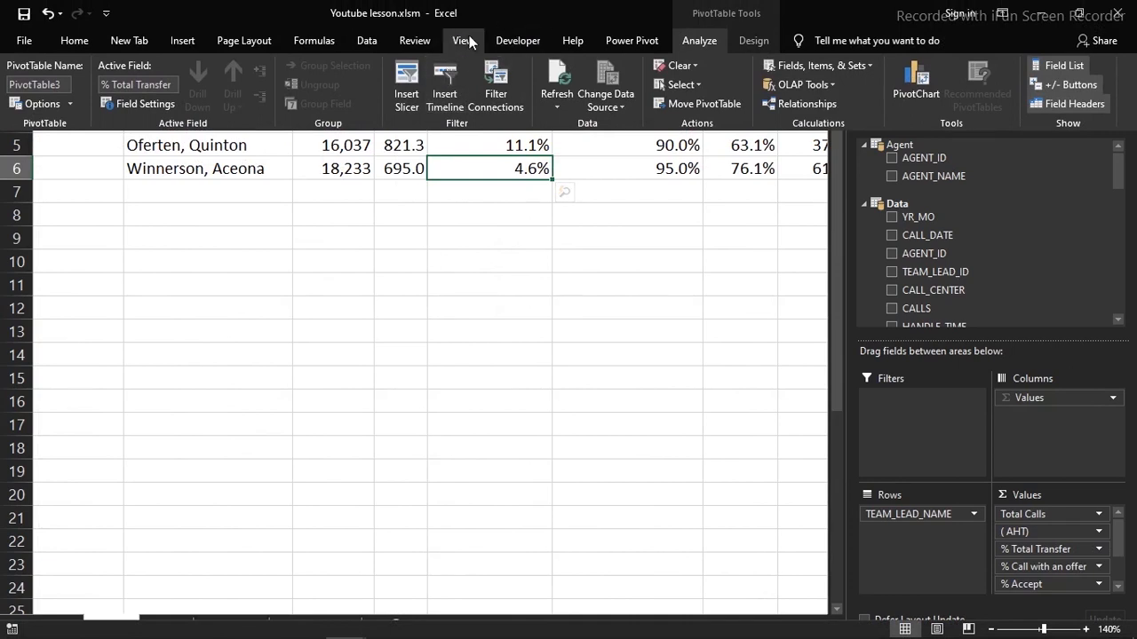
{"action": "left_click", "coordinate": [507, 80]}
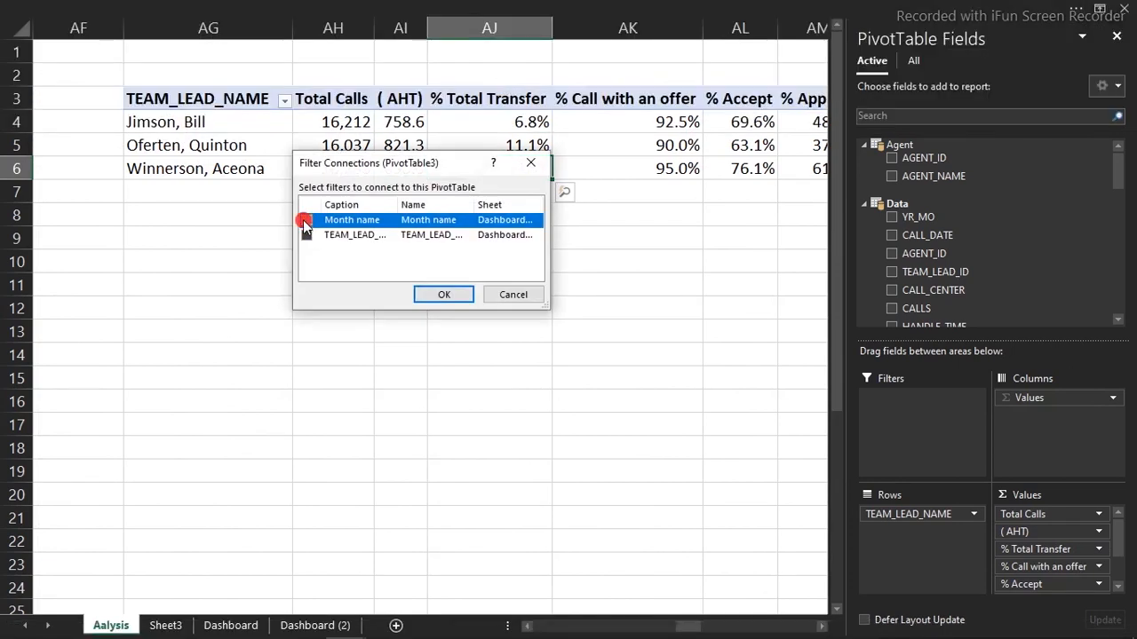
{"action": "left_click", "coordinate": [441, 294]}
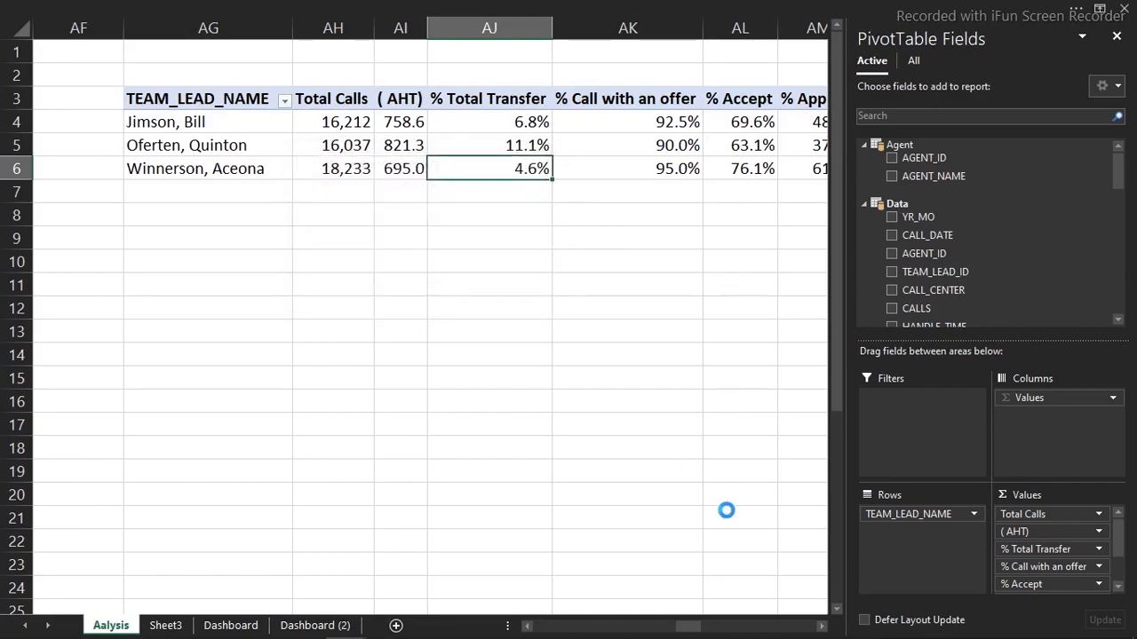
{"action": "left_click_drag", "start_coordinate": [696, 627], "coordinate": [645, 627]}
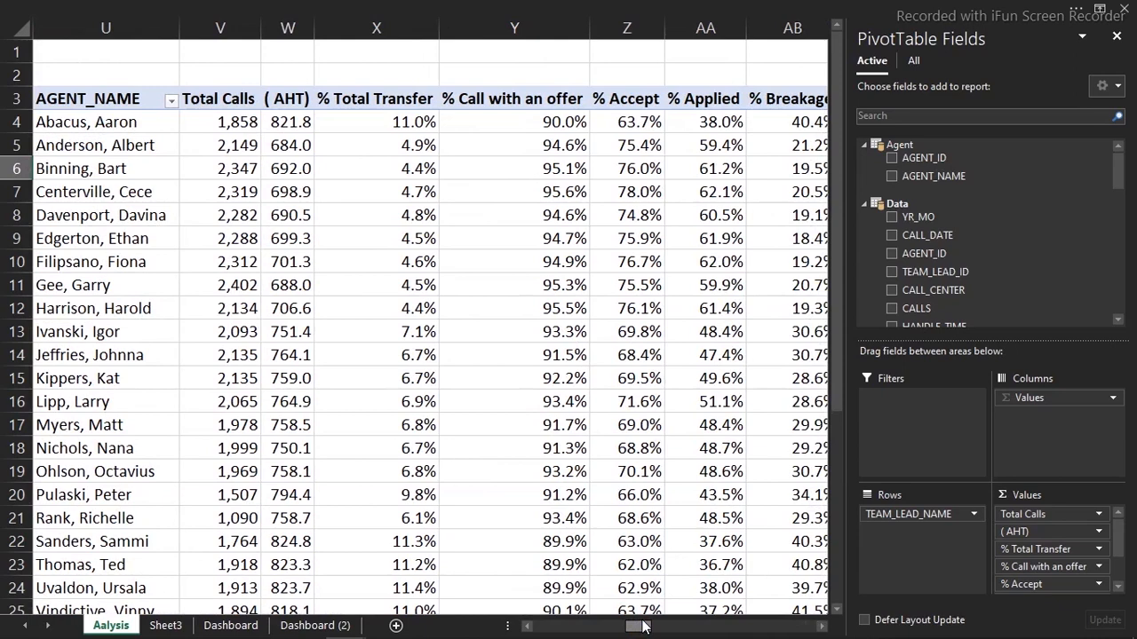
Link the agent pivot (PivotTable2) to the TEAM_LEAD_NAME slicer
{"action": "left_click", "coordinate": [571, 380]}
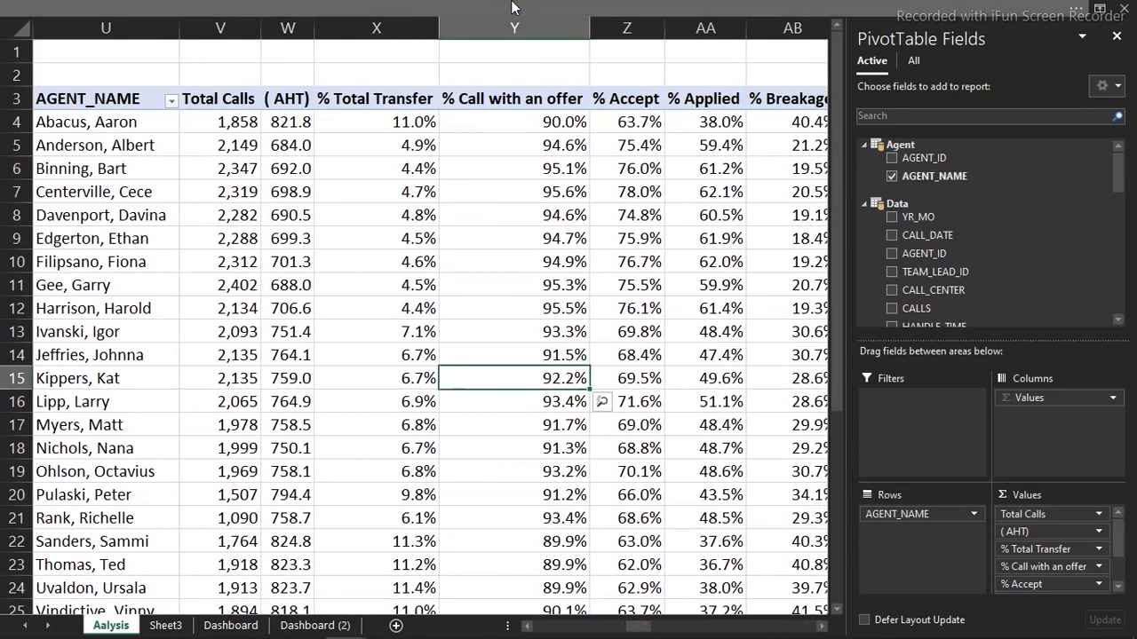
{"action": "left_click", "coordinate": [498, 8]}
{"action": "left_click", "coordinate": [499, 94]}
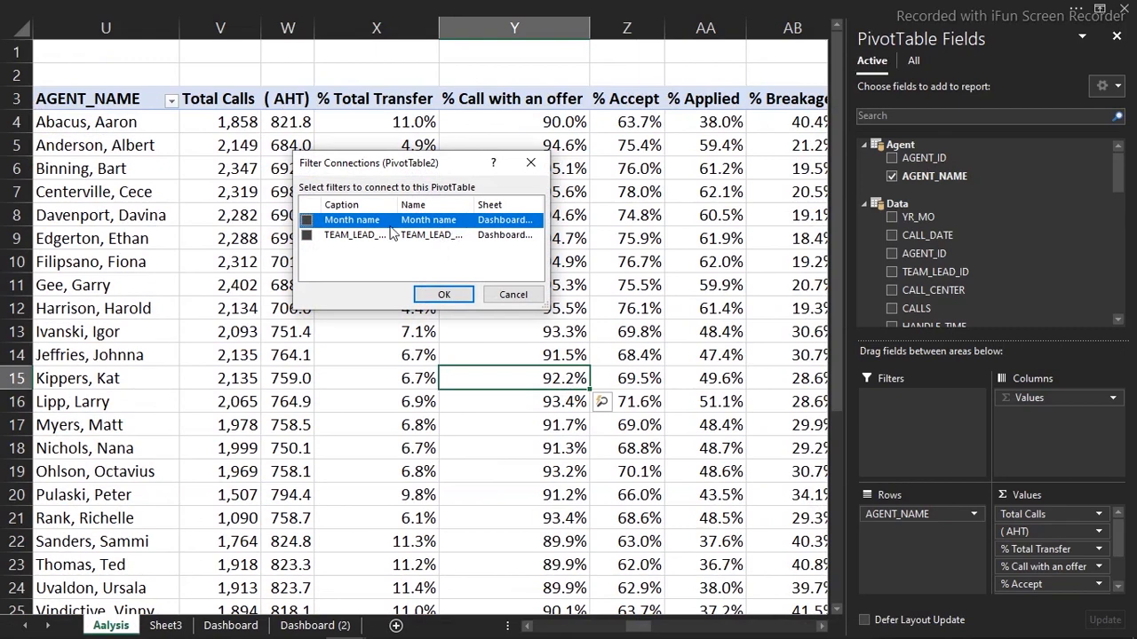
{"action": "left_click", "coordinate": [307, 235]}
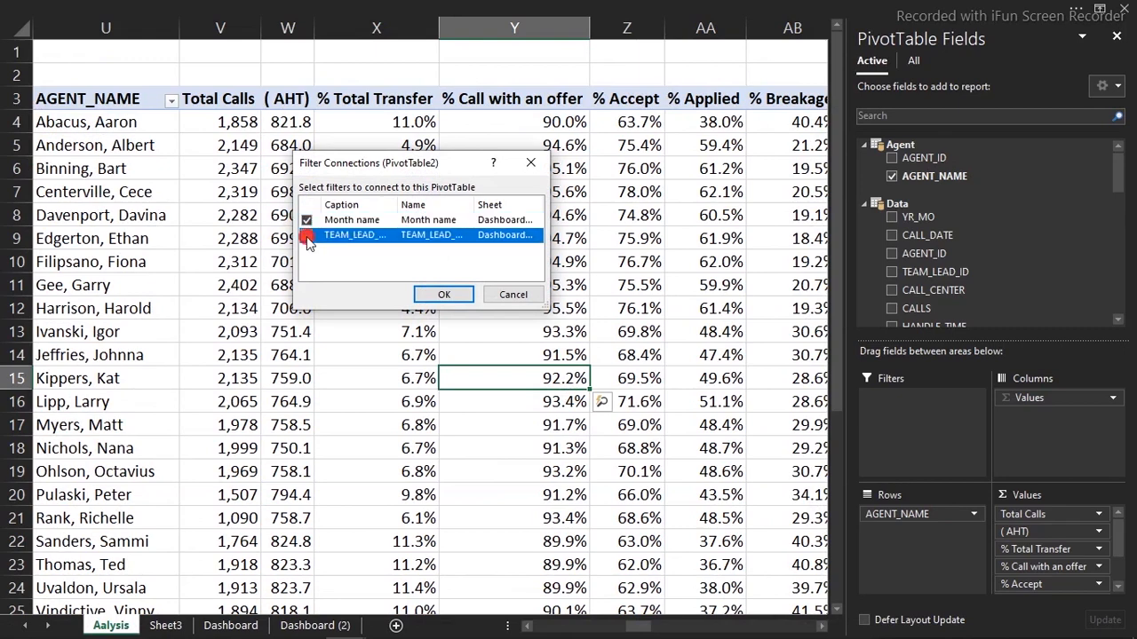
{"action": "left_click", "coordinate": [444, 294]}
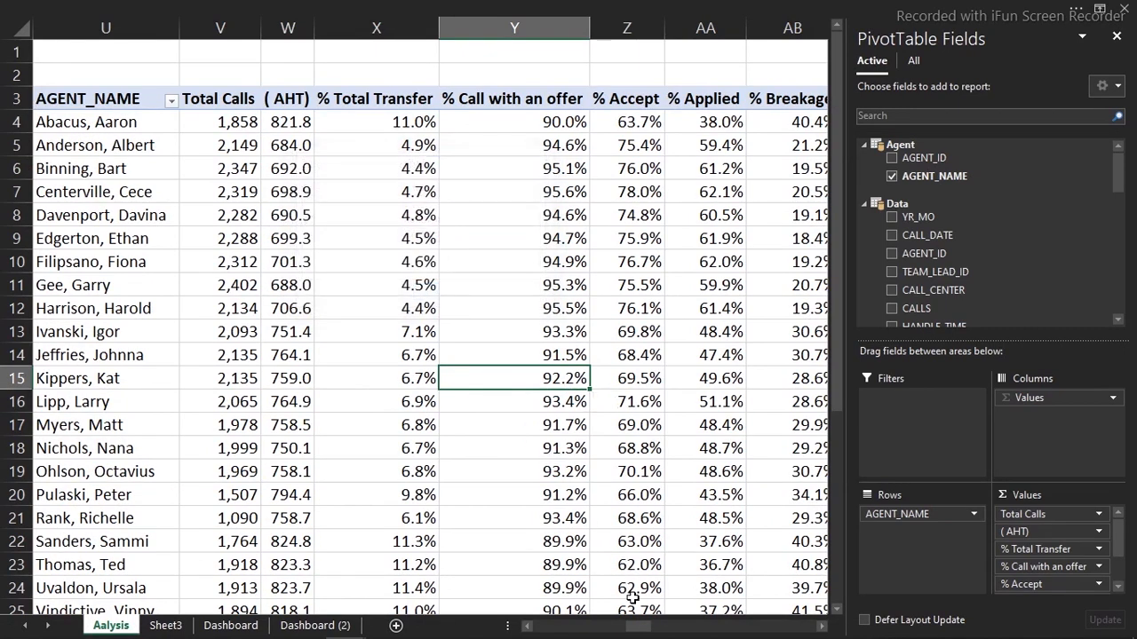
{"action": "left_click_drag", "start_coordinate": [641, 627], "coordinate": [597, 627]}
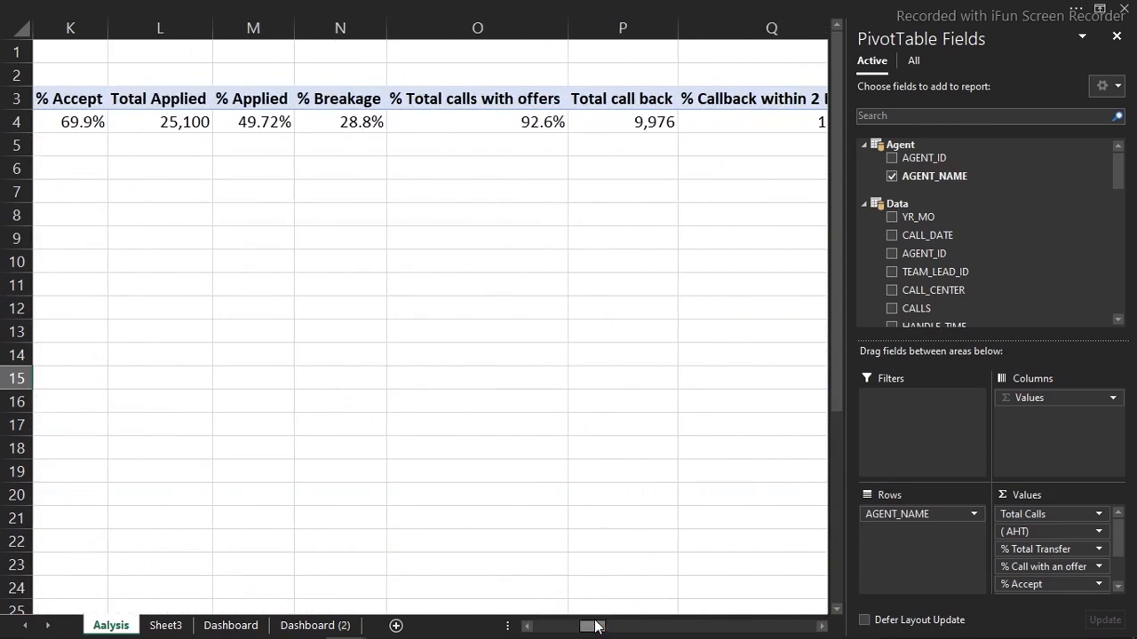
Link the KPI summary pivot (PivotTable1) to the TEAM_LEAD_NAME slicer, then view Dashboard (2)
{"action": "left_click", "coordinate": [541, 105]}
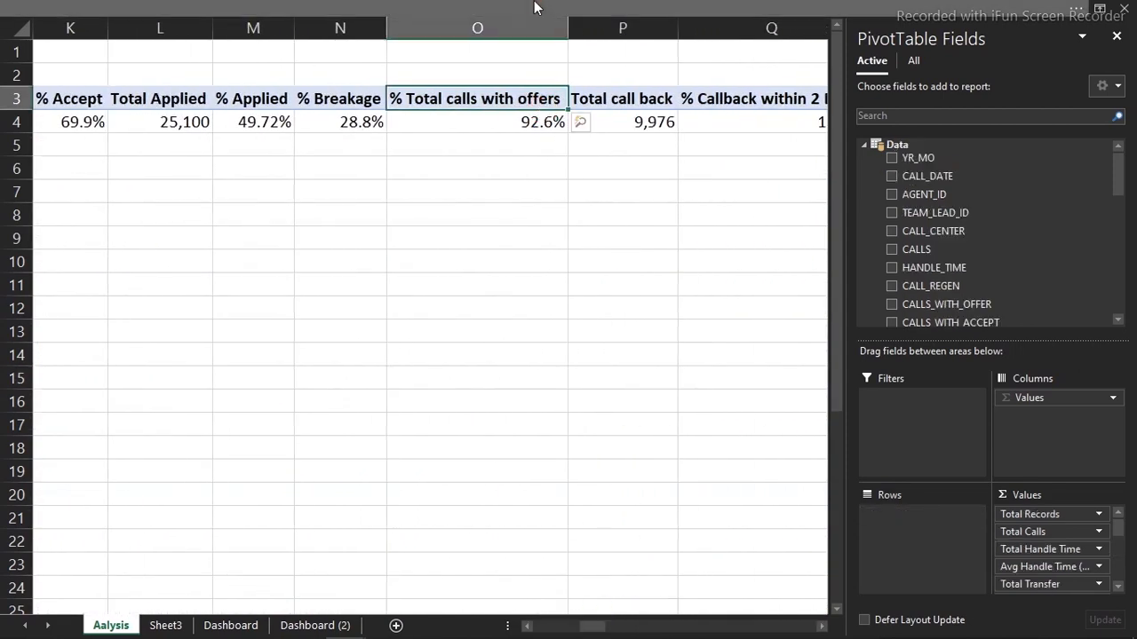
{"action": "left_click", "coordinate": [535, 8]}
{"action": "left_click", "coordinate": [496, 93]}
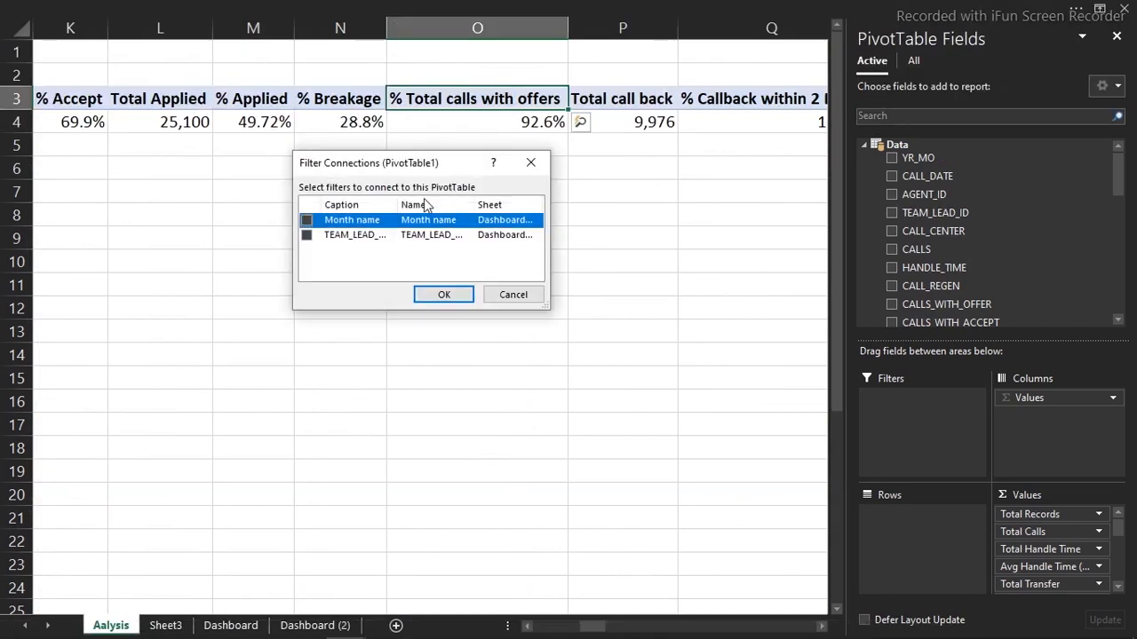
{"action": "left_click", "coordinate": [307, 237]}
{"action": "left_click", "coordinate": [440, 294]}
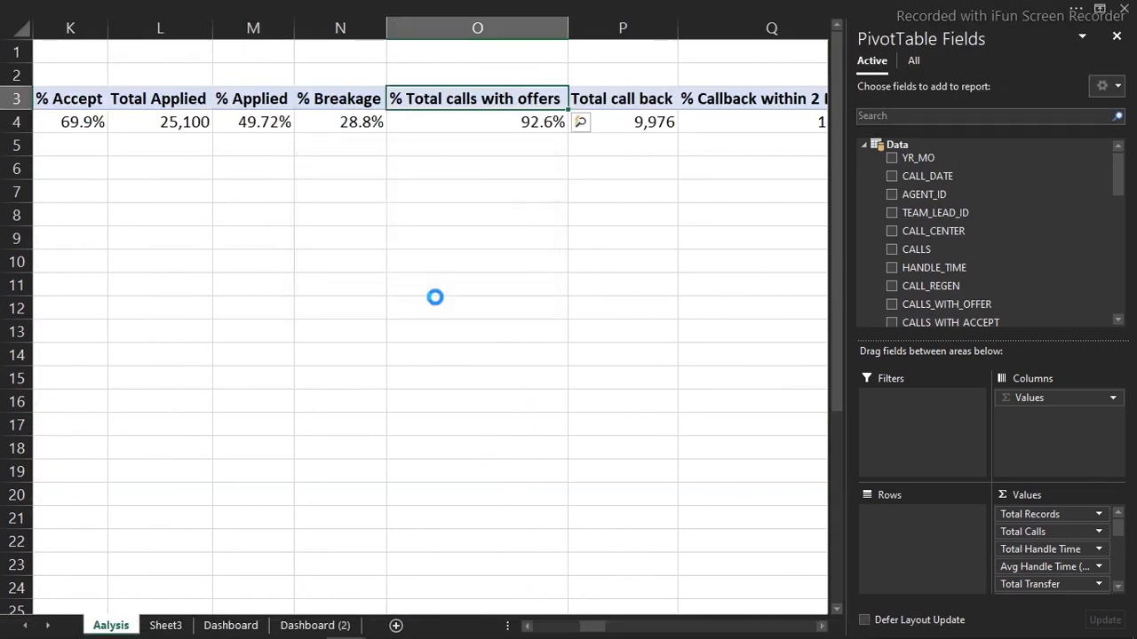
{"action": "left_click", "coordinate": [309, 626]}
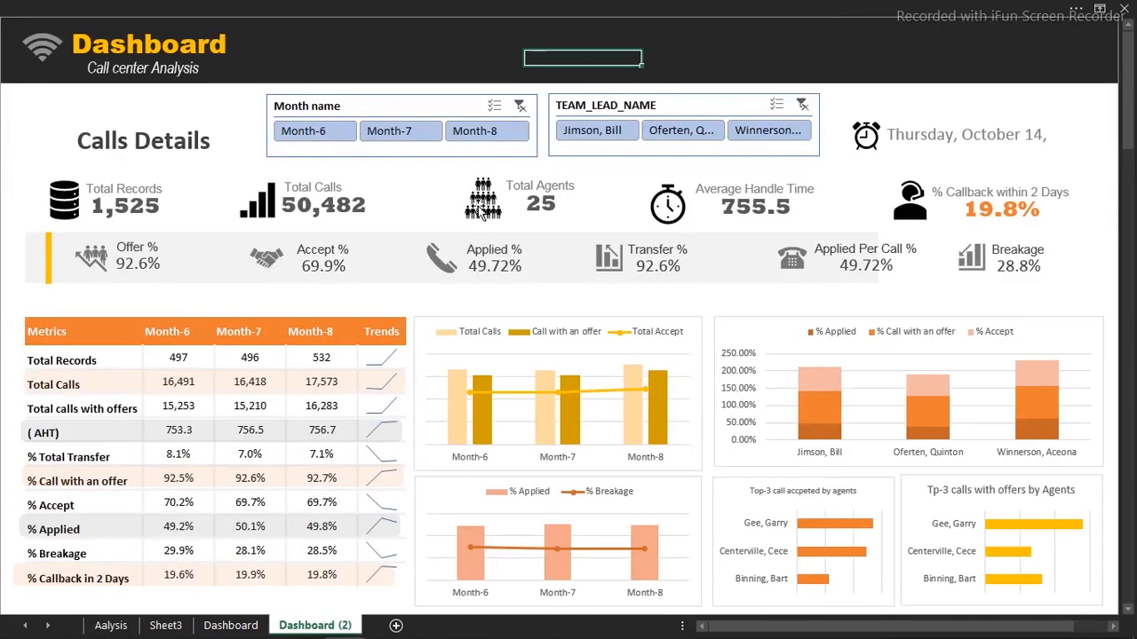
Filter the dashboard to Month-7 then Month-8, then return to the Aalysis monthly pivots
{"action": "left_click", "coordinate": [421, 133]}
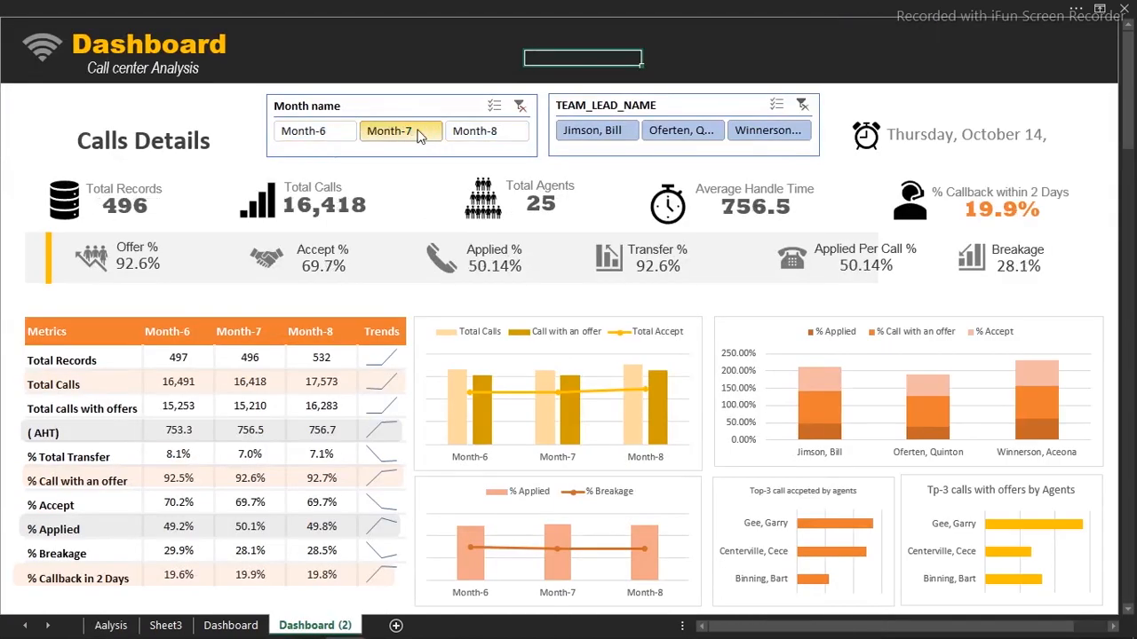
{"action": "left_click", "coordinate": [484, 130]}
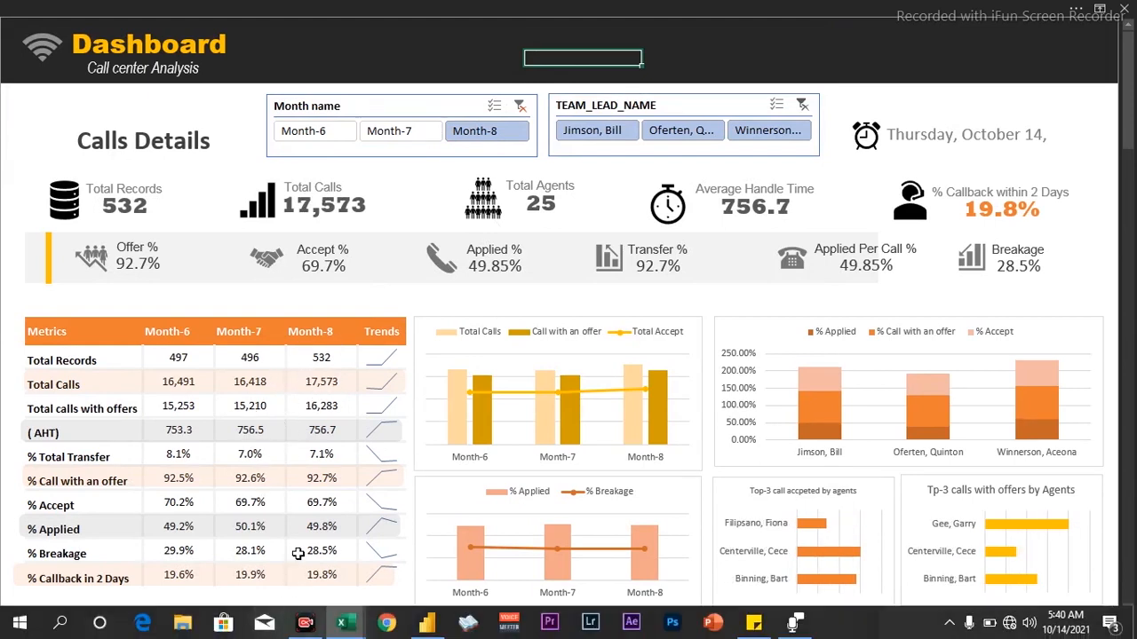
{"action": "left_click", "coordinate": [110, 626]}
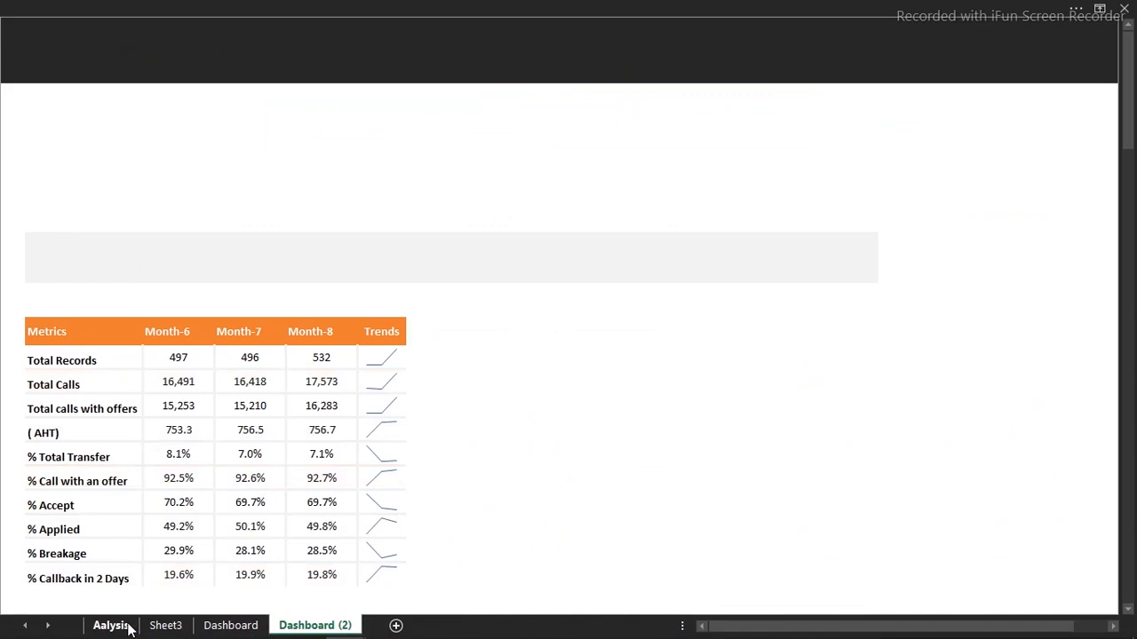
{"action": "left_click_drag", "start_coordinate": [608, 628], "coordinate": [757, 612]}
Link the monthly metrics pivot to the Month name and TEAM_LEAD_NAME slicers, then view Dashboard (2)
{"action": "left_click", "coordinate": [566, 265]}
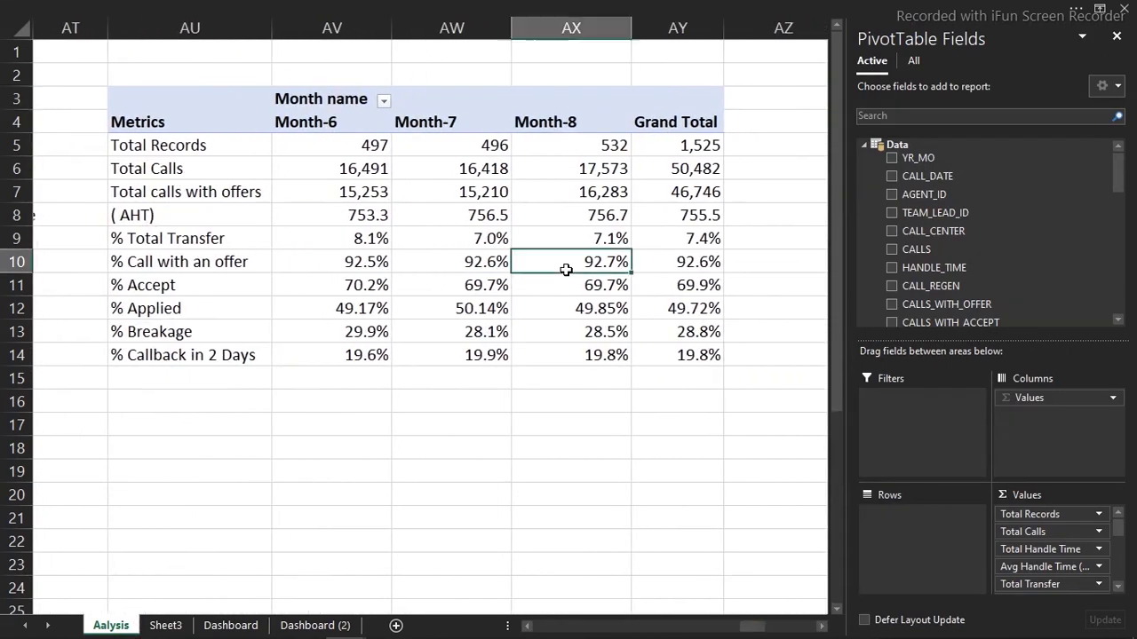
{"action": "left_click", "coordinate": [546, 7]}
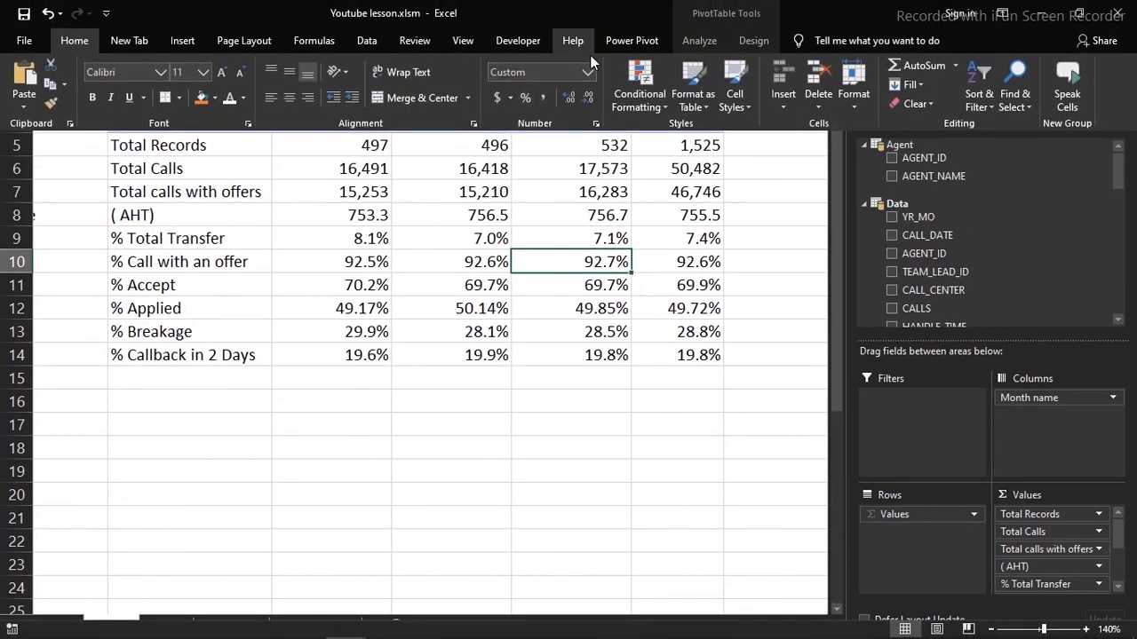
{"action": "left_click", "coordinate": [681, 38]}
{"action": "left_click", "coordinate": [494, 84]}
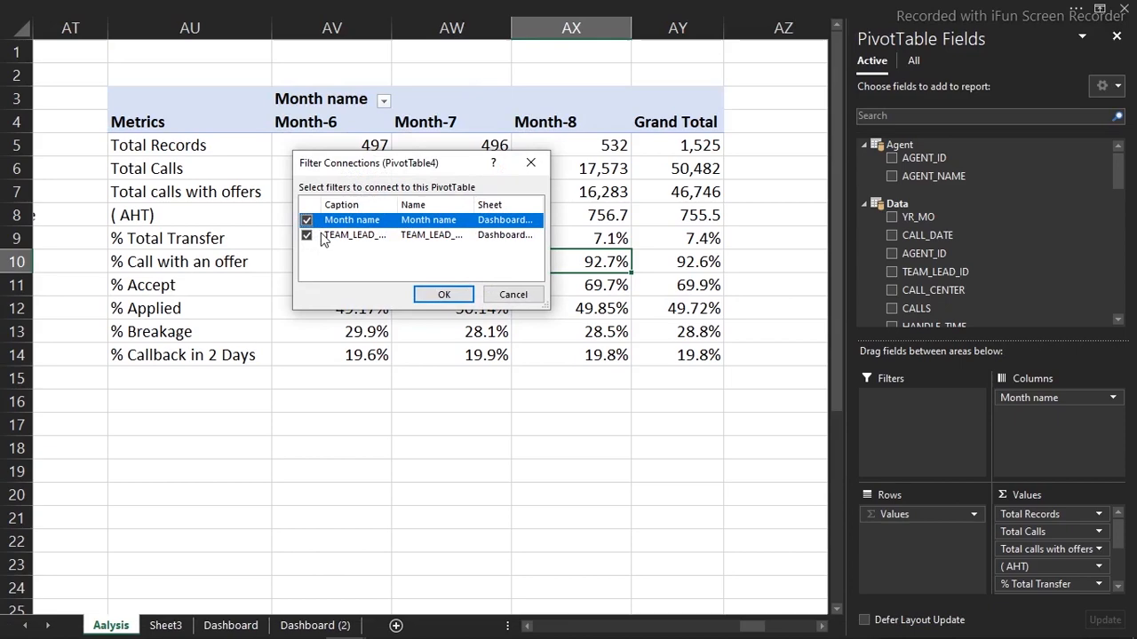
{"action": "left_click", "coordinate": [442, 293]}
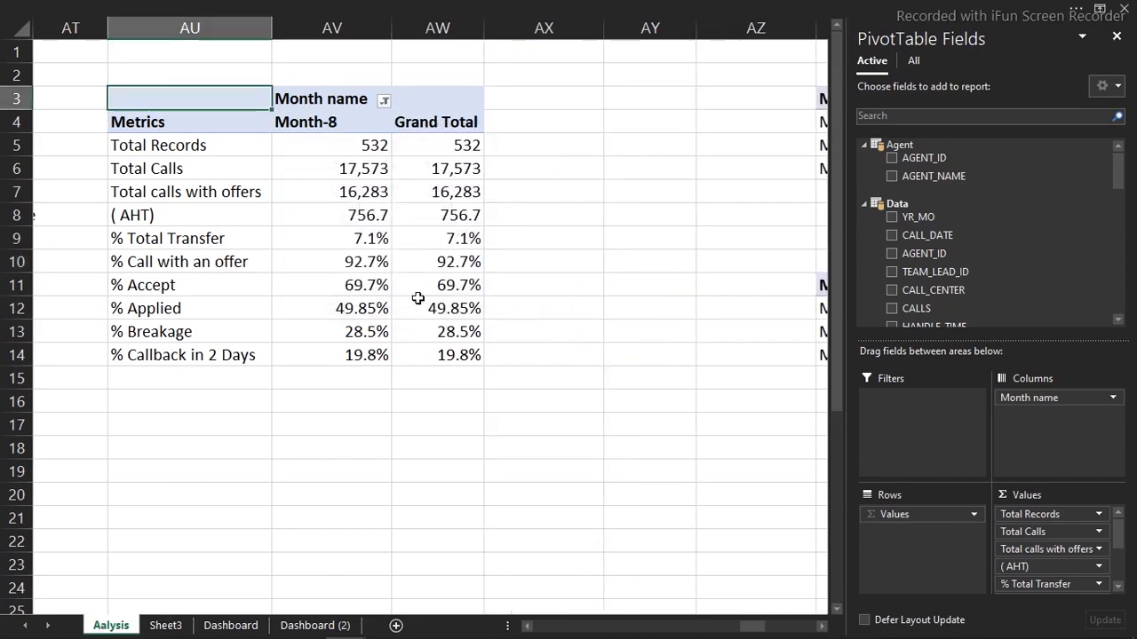
{"action": "left_click", "coordinate": [232, 625]}
{"action": "left_click", "coordinate": [302, 626]}
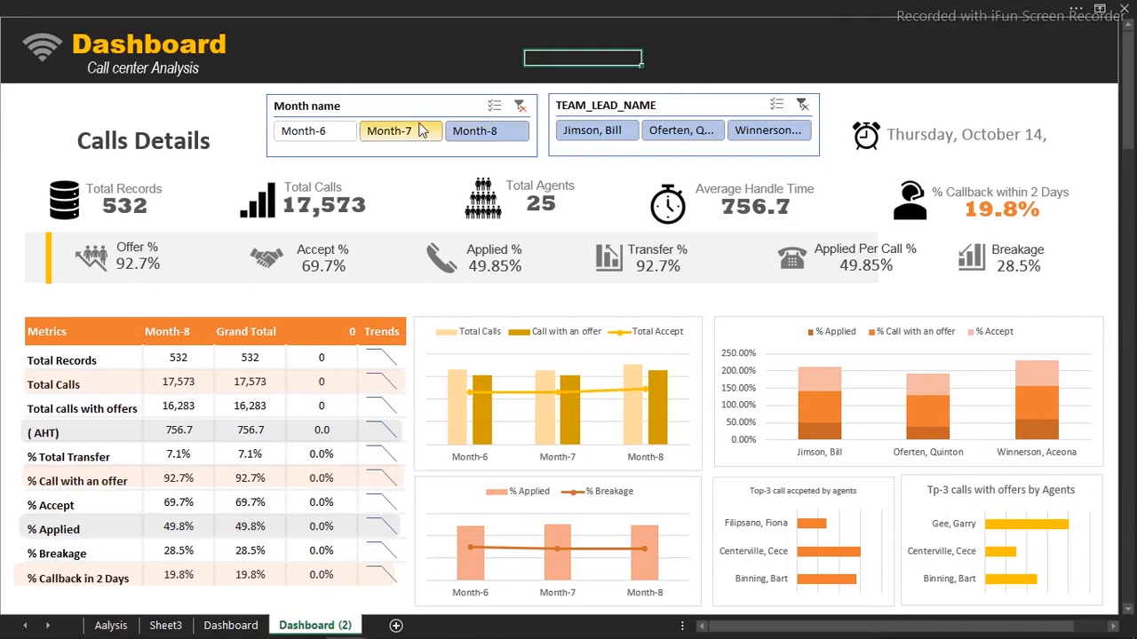
Filter the dashboard to Month-6 and one team lead, then check the Aalysis metrics pivot
{"action": "left_click", "coordinate": [381, 133]}
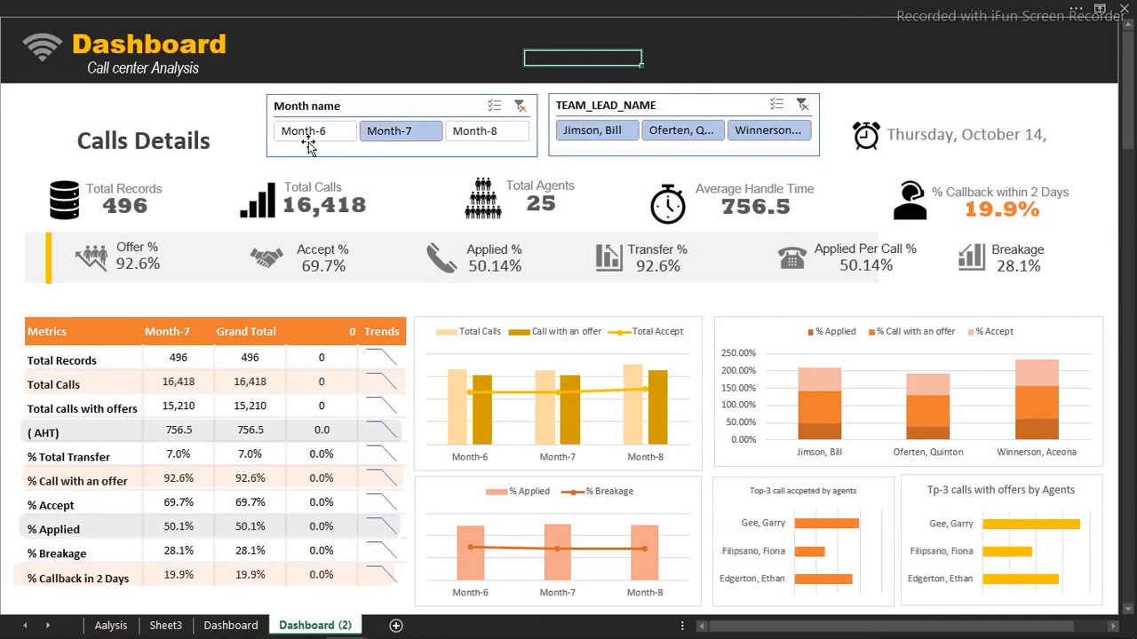
{"action": "left_click", "coordinate": [312, 133]}
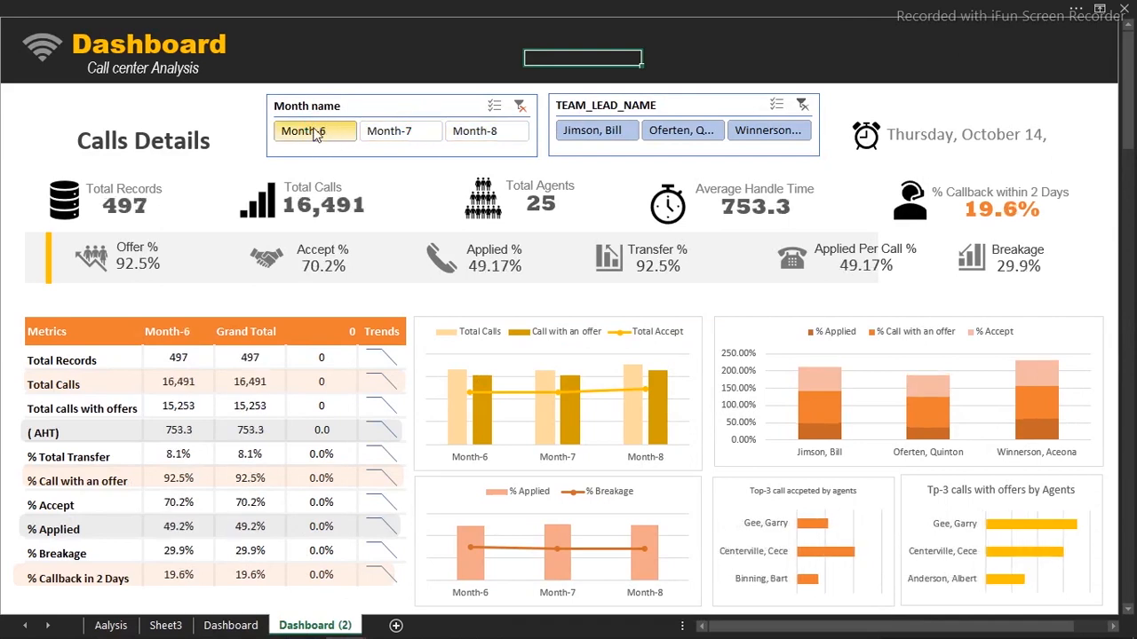
{"action": "left_click", "coordinate": [681, 130]}
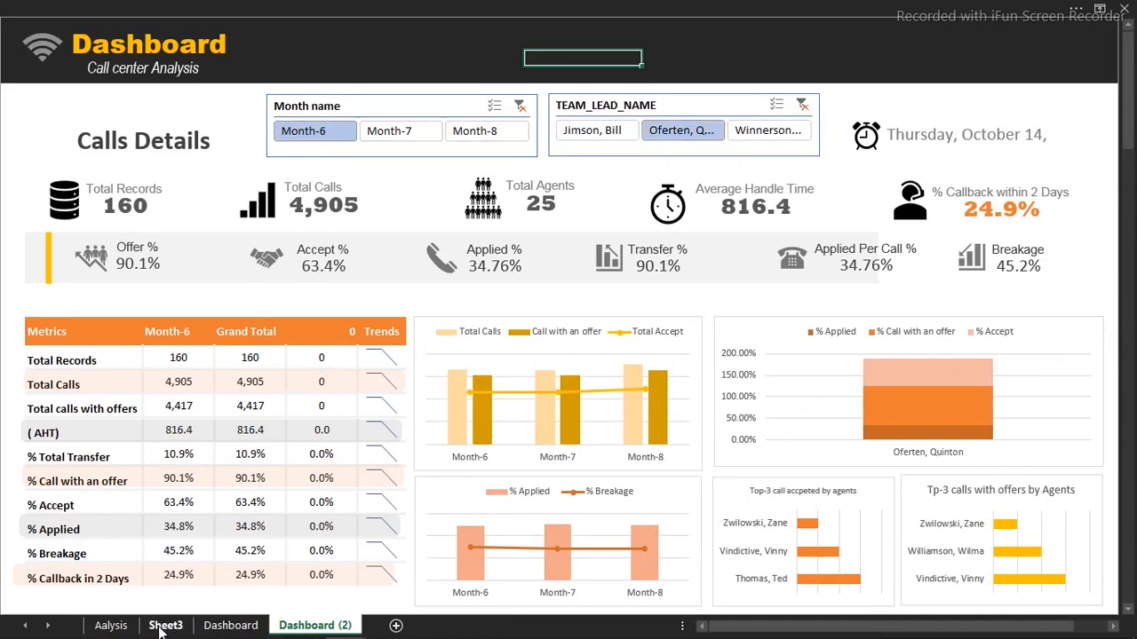
{"action": "left_click", "coordinate": [111, 626]}
{"action": "left_click", "coordinate": [311, 263]}
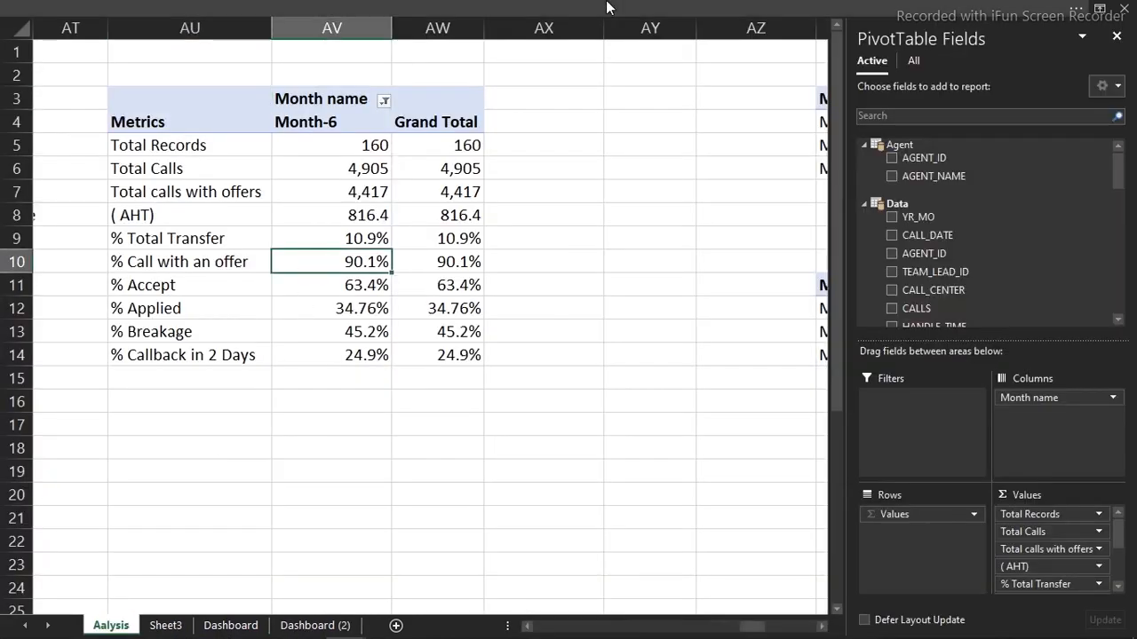
Review the metrics pivot's slicer connections in Filter Connections and confirm them
{"action": "left_click", "coordinate": [737, 9]}
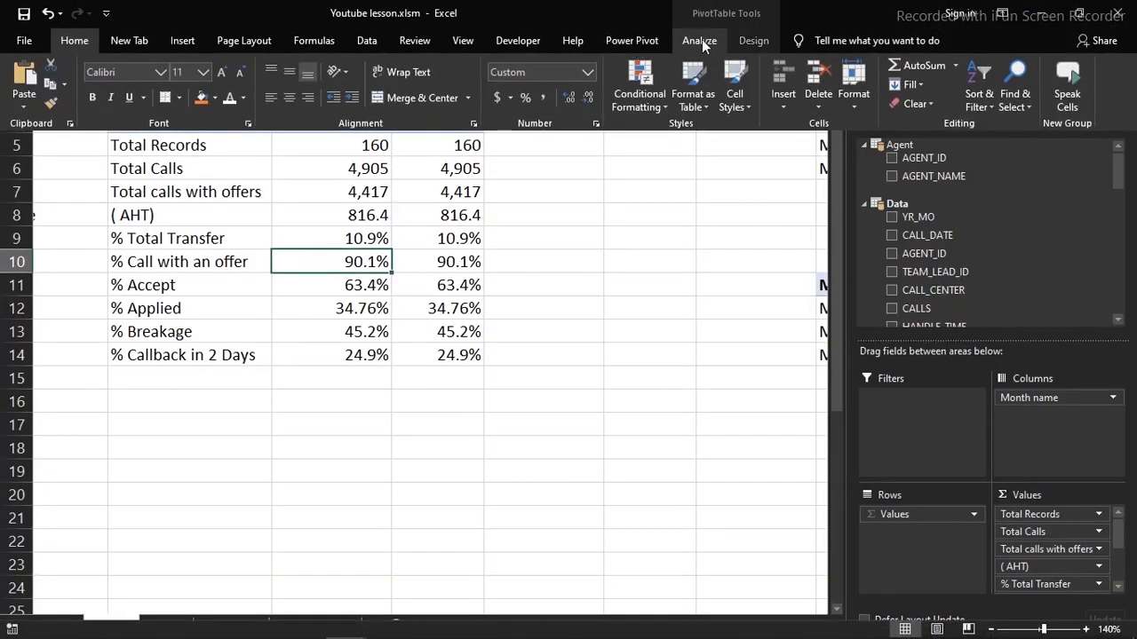
{"action": "left_click", "coordinate": [702, 39]}
{"action": "left_click", "coordinate": [486, 86]}
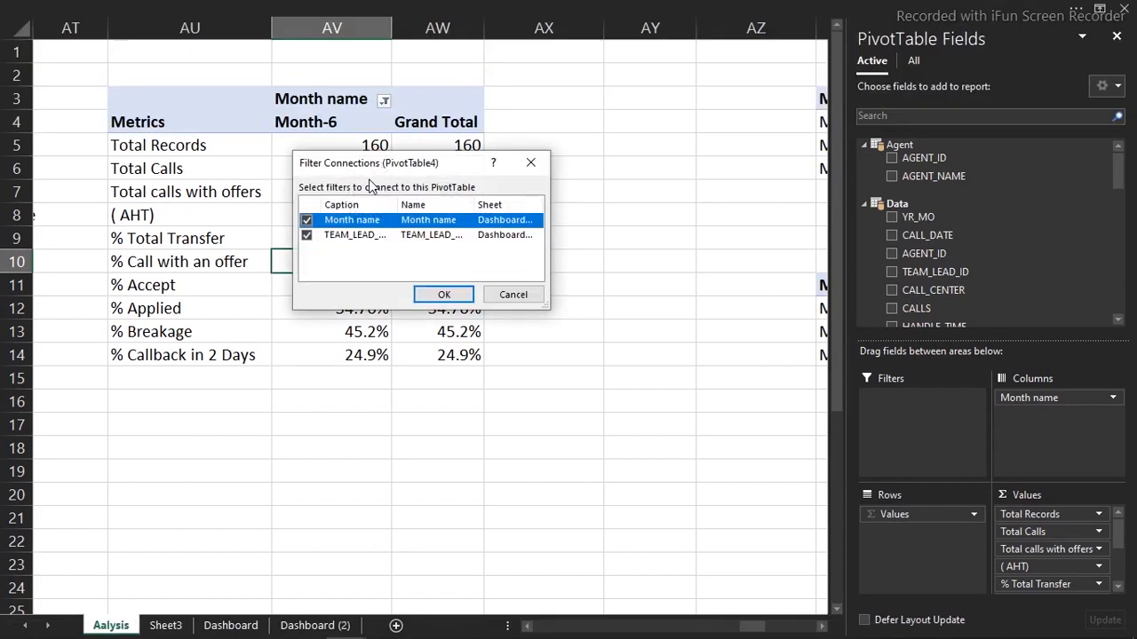
{"action": "left_click", "coordinate": [445, 293]}
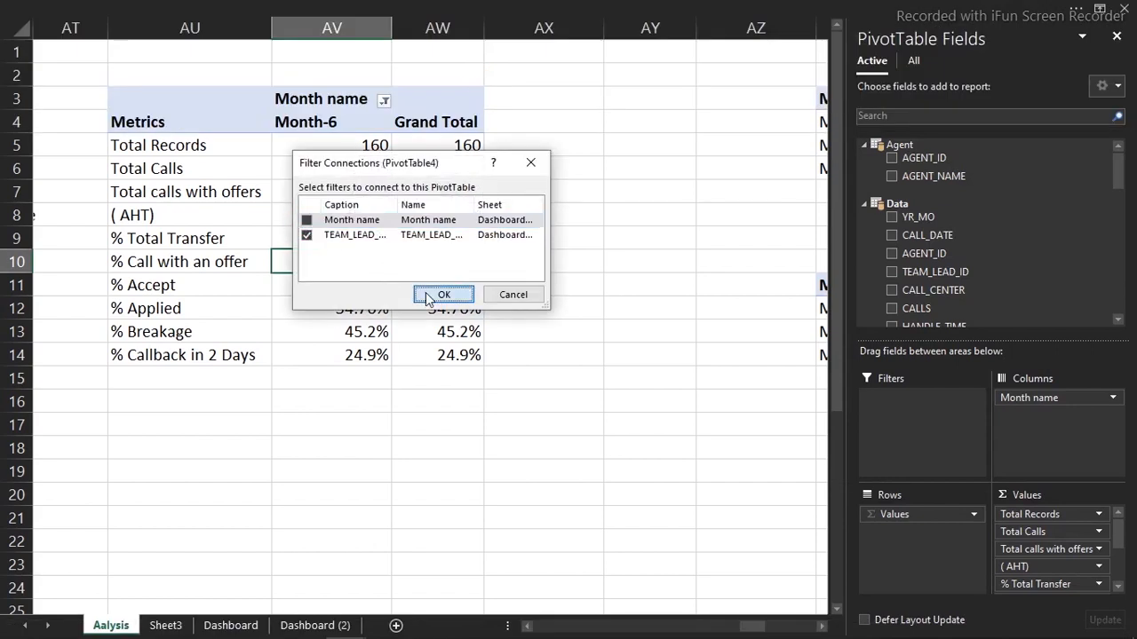
Clear the Month name filter so Month-6 to Month-8 show, then go to the Dashboard sheet
{"action": "left_click", "coordinate": [382, 102]}
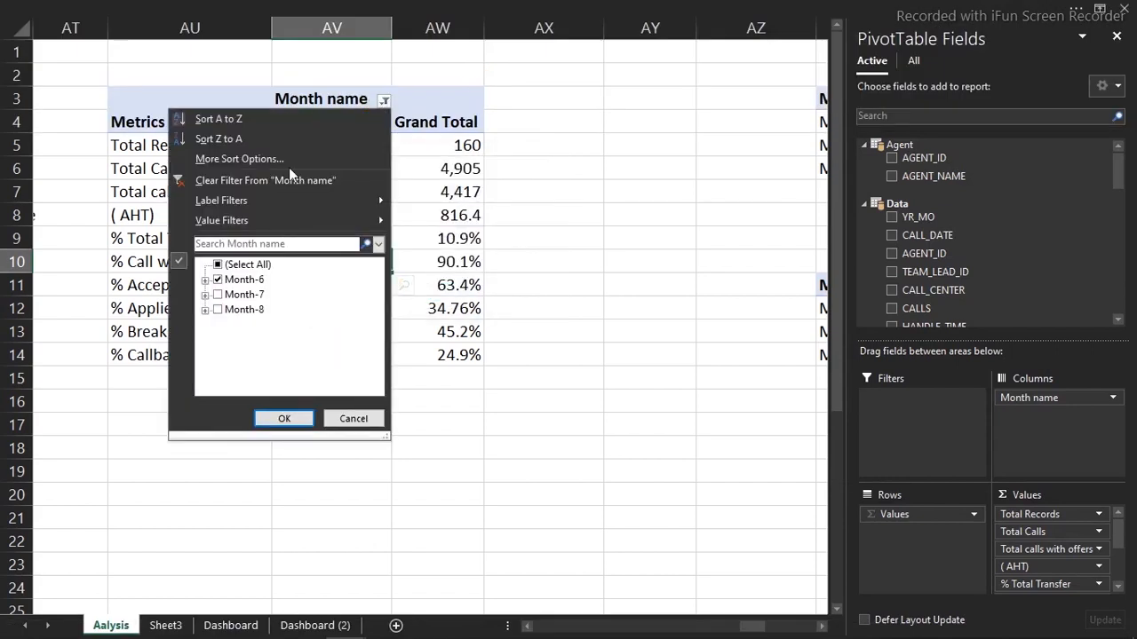
{"action": "left_click", "coordinate": [224, 181]}
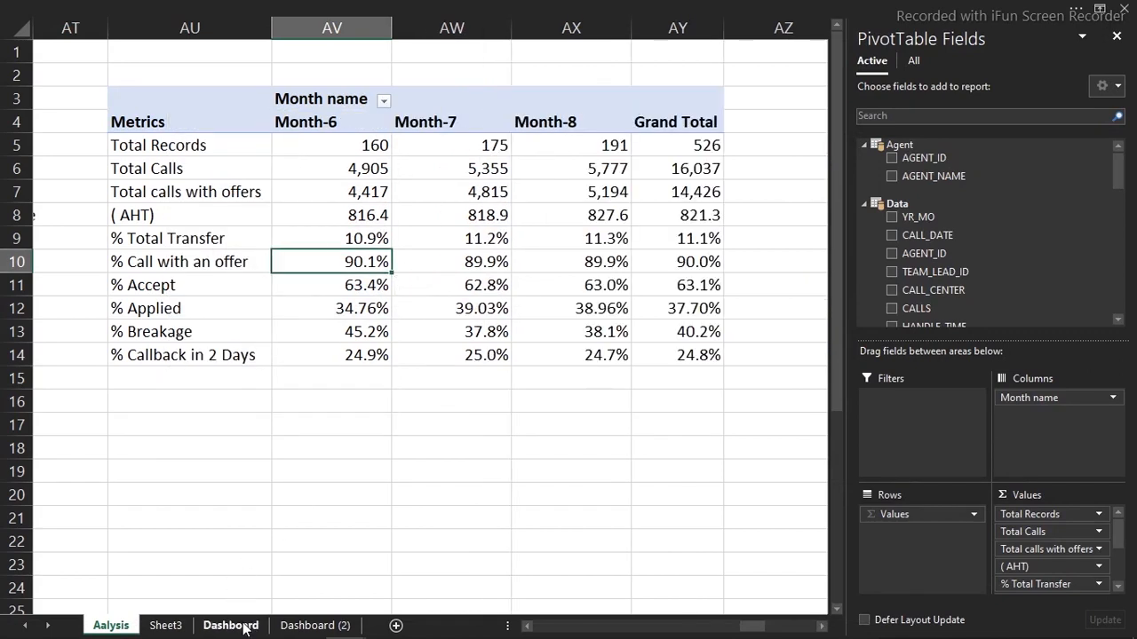
{"action": "left_click", "coordinate": [231, 626]}
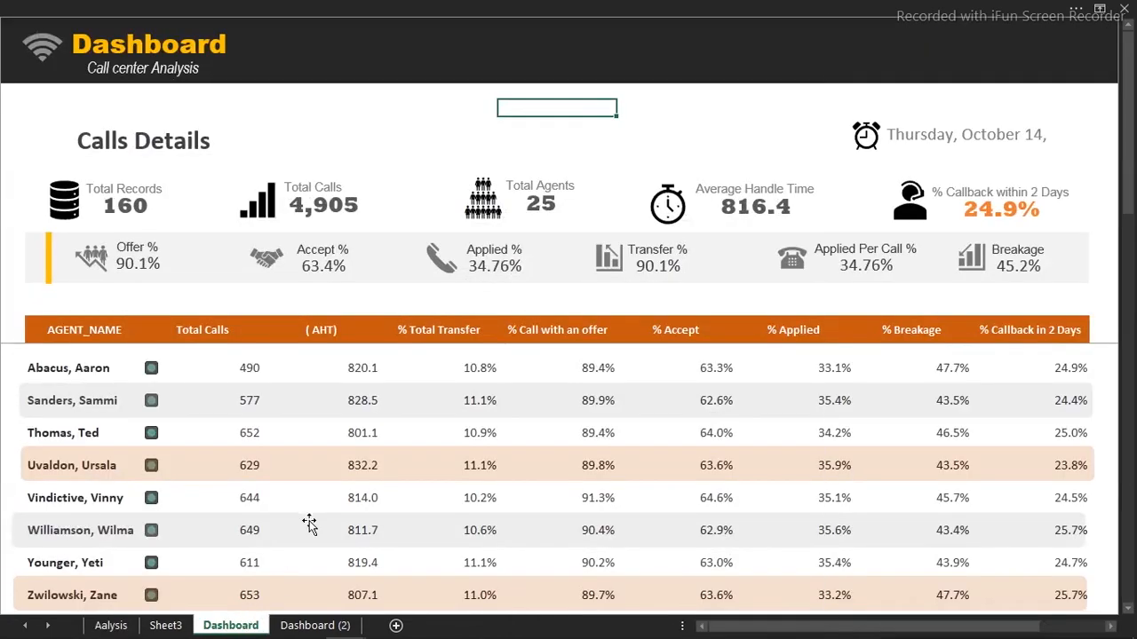
On Dashboard (2), compare the KPIs filtered by the first and second team leads
{"action": "left_click", "coordinate": [308, 625]}
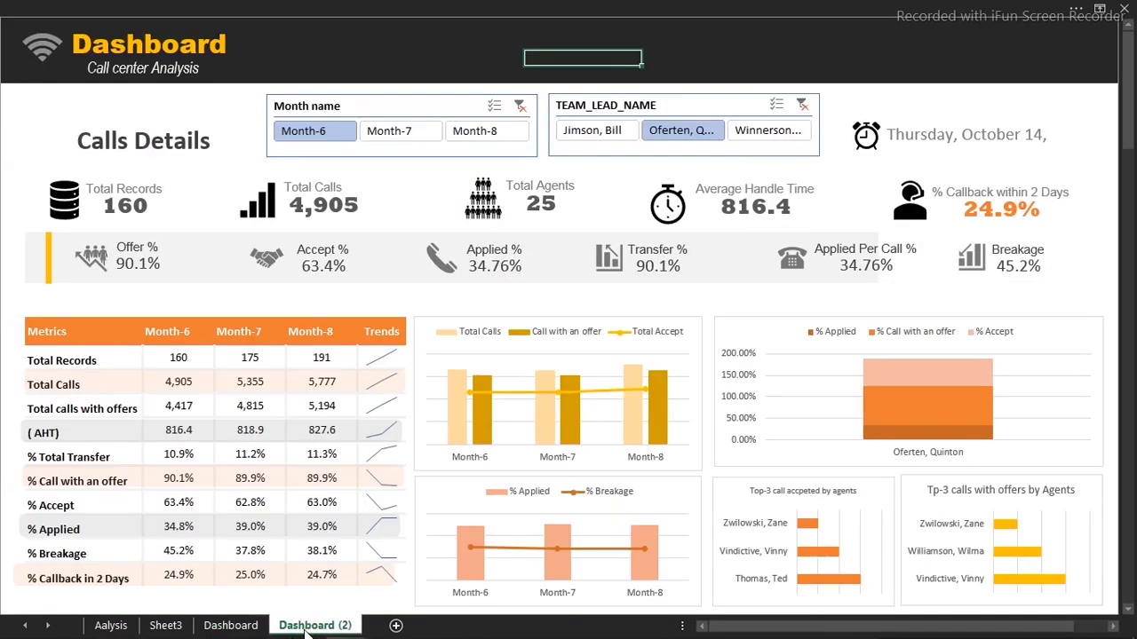
{"action": "left_click", "coordinate": [588, 129]}
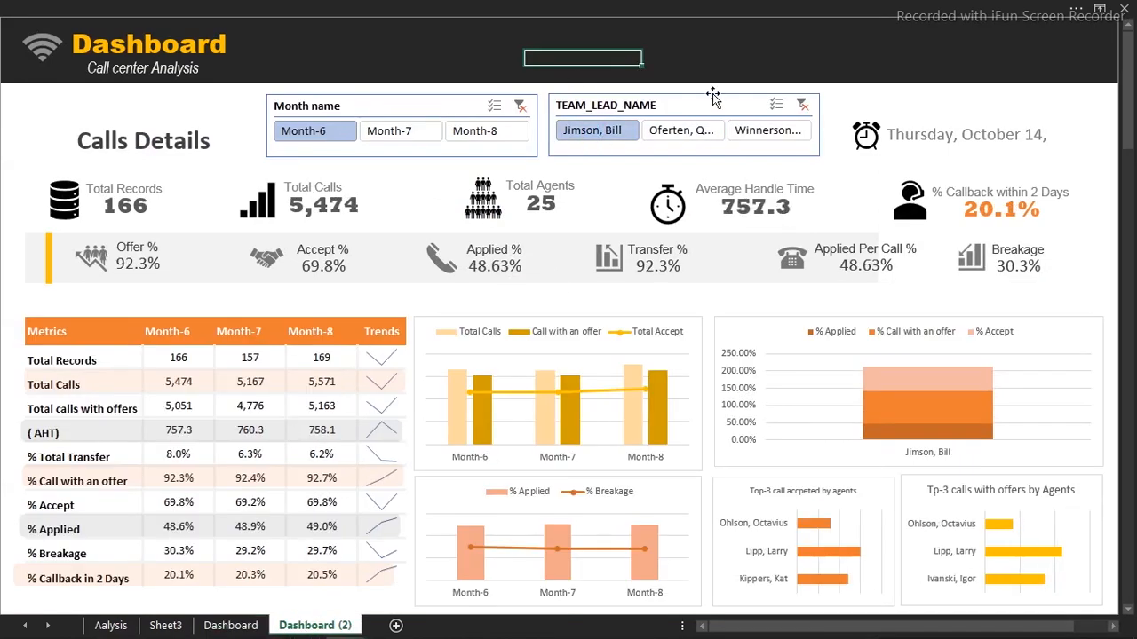
{"action": "left_click", "coordinate": [668, 127]}
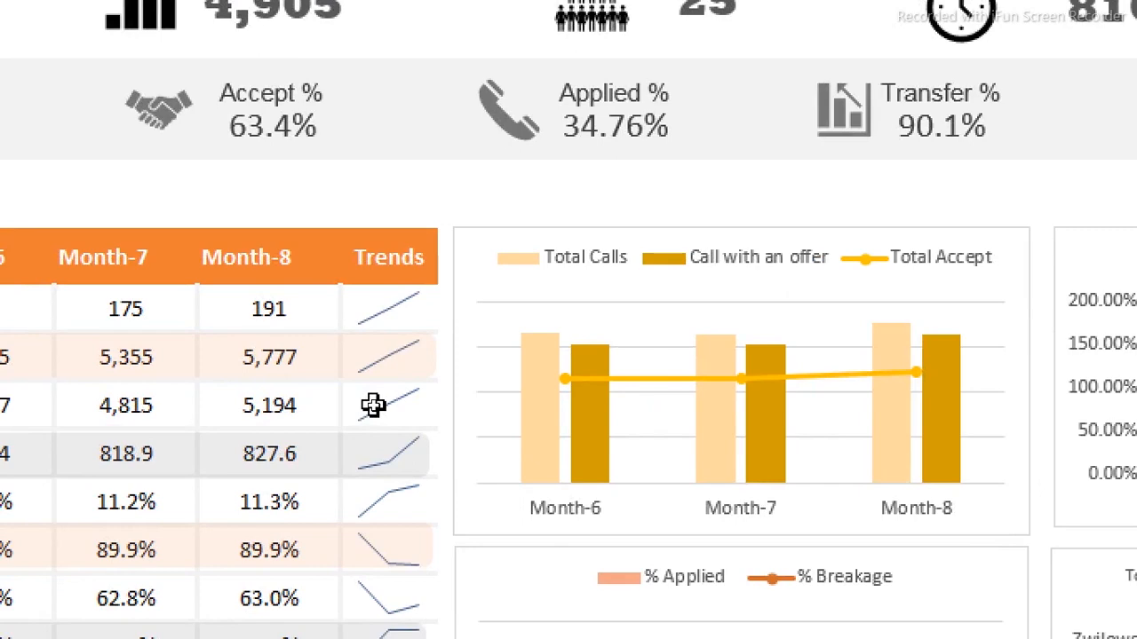
{"action": "left_click", "coordinate": [232, 307]}
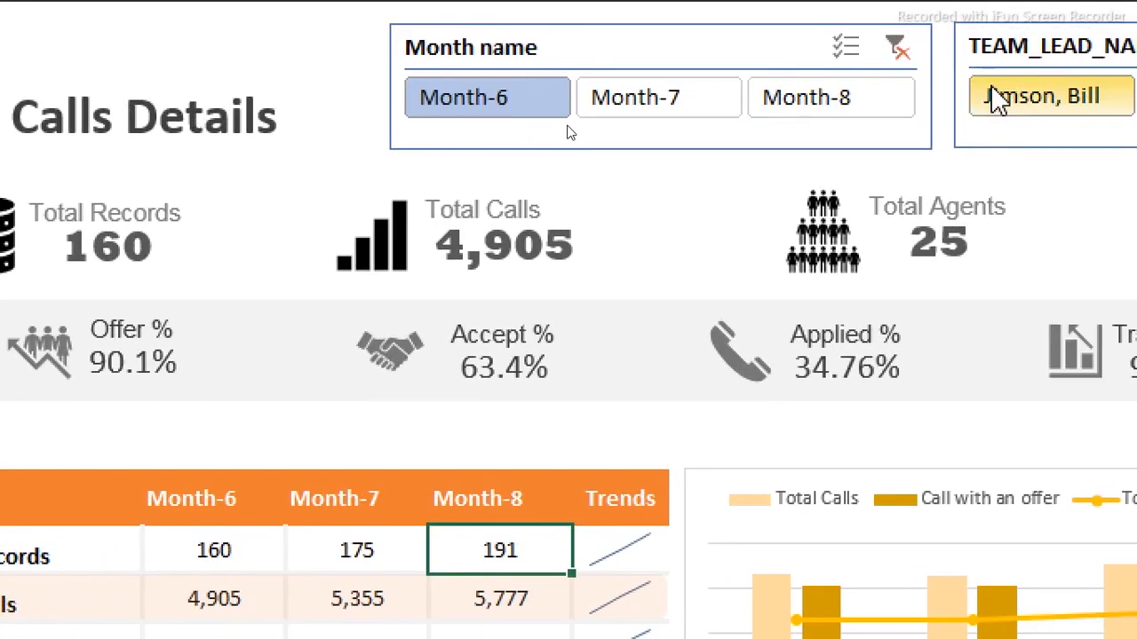
{"action": "left_click", "coordinate": [997, 96]}
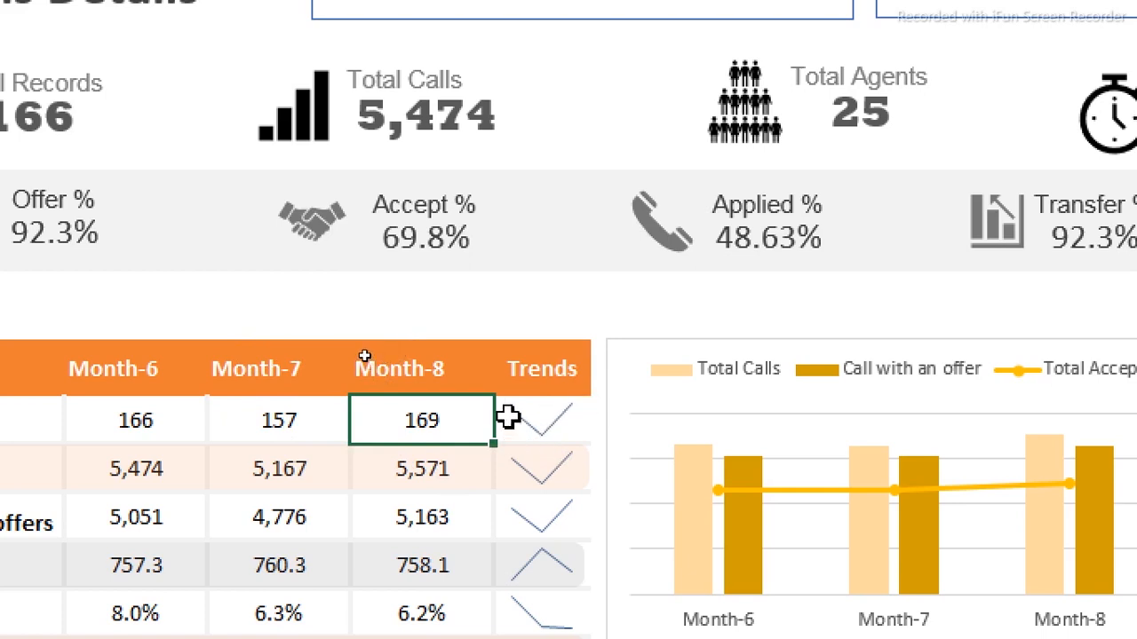
Clear the team-lead filter to show all leads and select the stacked team-lead percentage chart
{"action": "scroll", "coordinate": [546, 521], "scroll_direction": "down", "scroll_amount": 1}
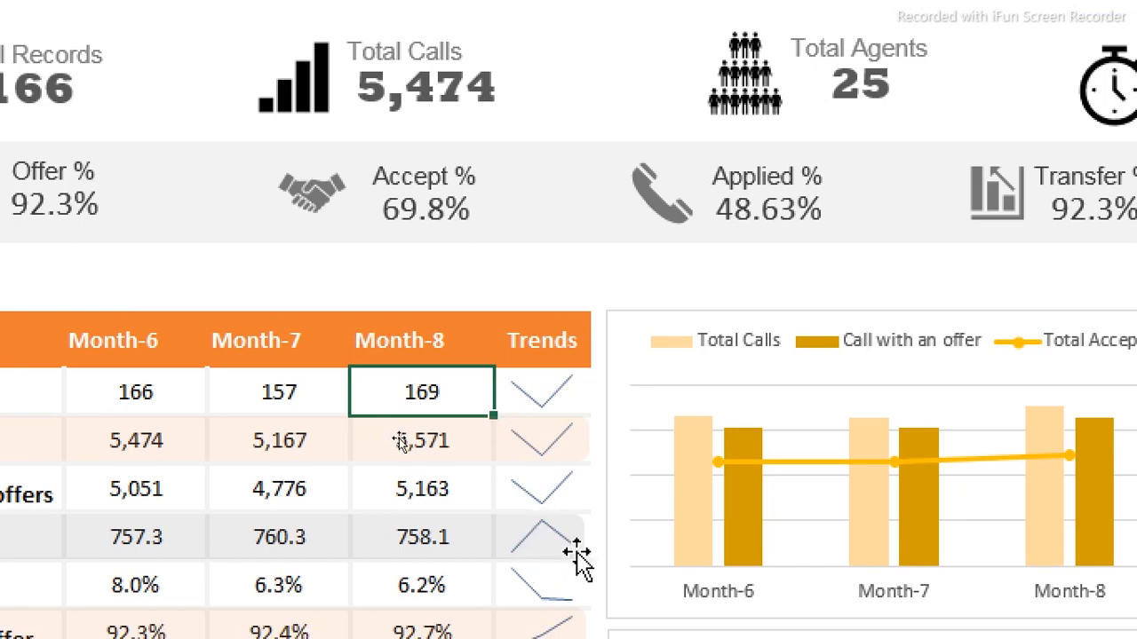
{"action": "scroll", "coordinate": [550, 533], "scroll_direction": "down", "scroll_amount": 1}
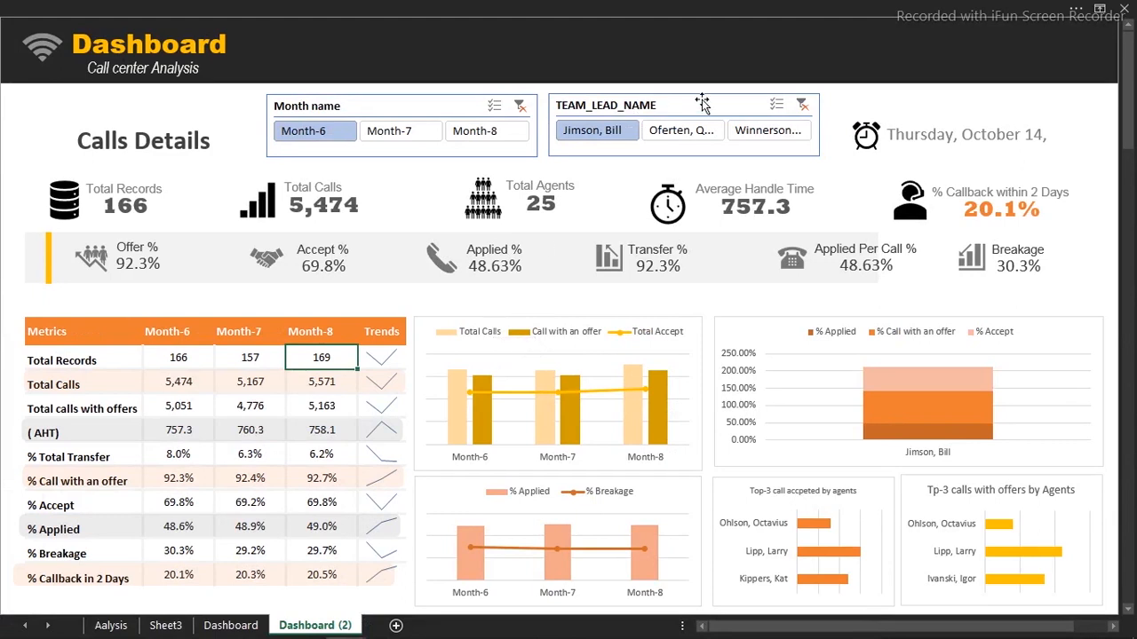
{"action": "left_click", "coordinate": [801, 105]}
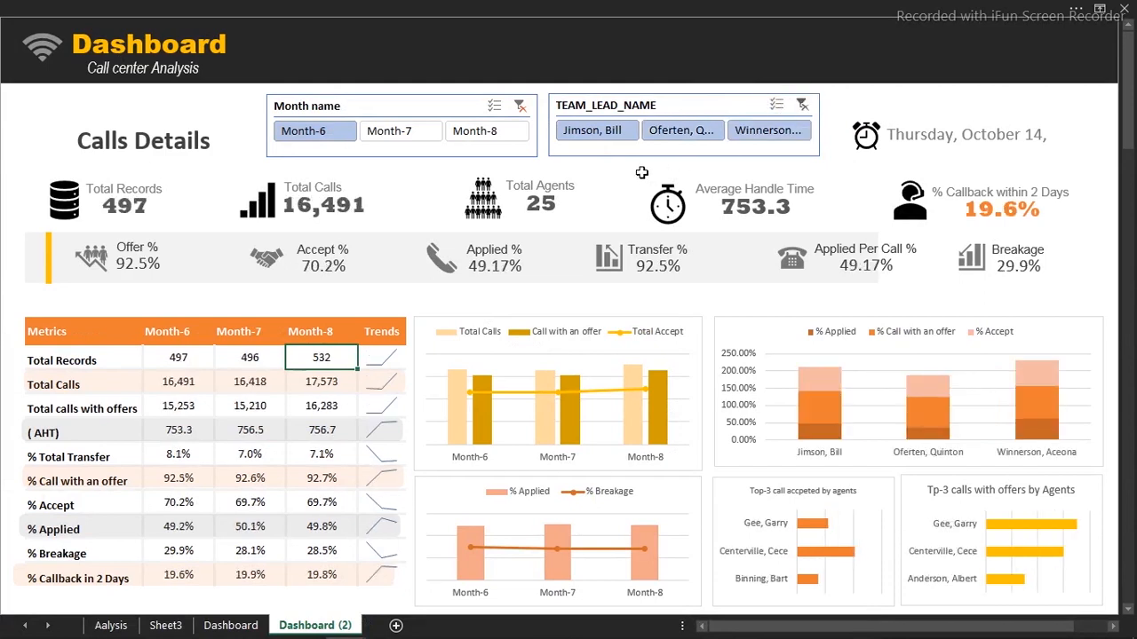
{"action": "left_click", "coordinate": [789, 349]}
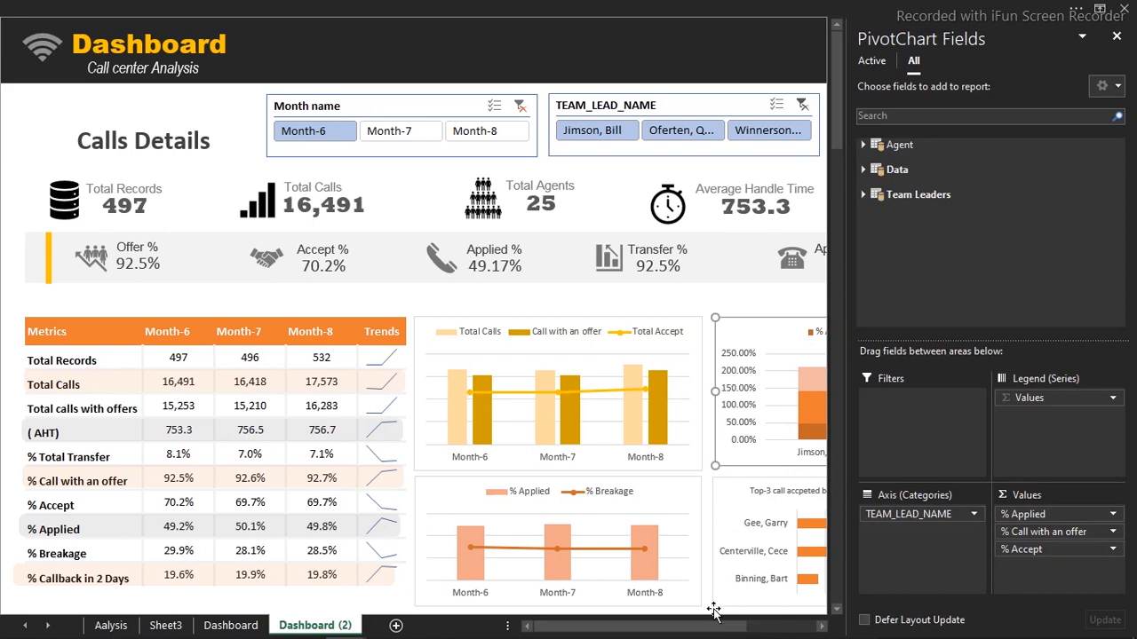
Turn on data labels so each stacked team-lead bar segment shows its percentage
{"action": "left_click_drag", "start_coordinate": [719, 627], "coordinate": [790, 627]}
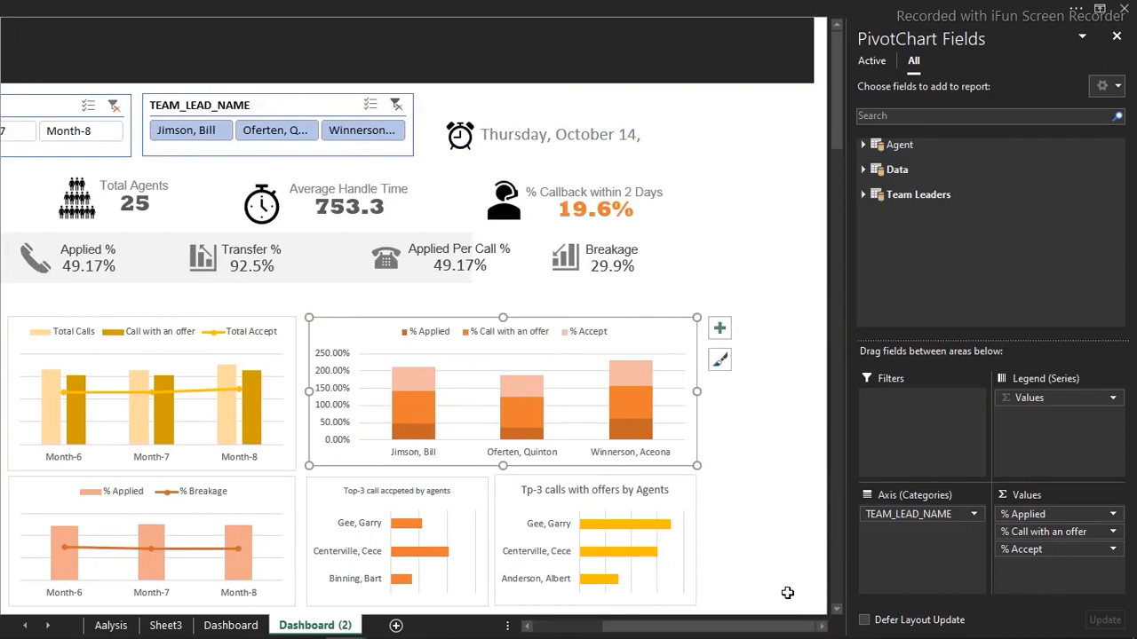
{"action": "left_click", "coordinate": [721, 338]}
{"action": "left_click", "coordinate": [669, 348]}
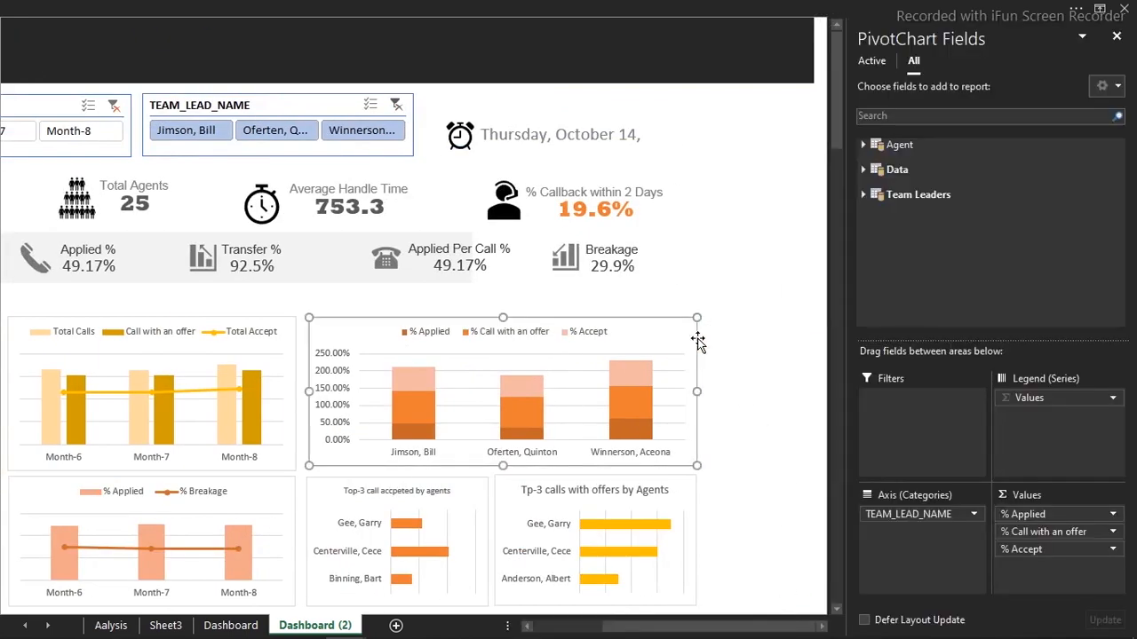
{"action": "left_click", "coordinate": [720, 329]}
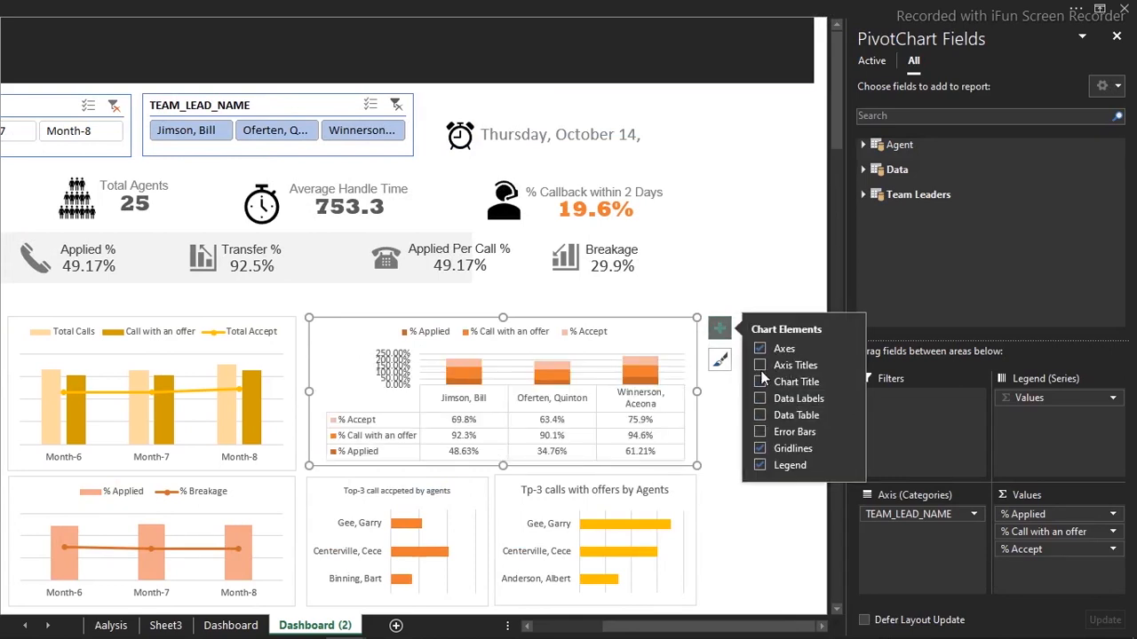
{"action": "left_click", "coordinate": [760, 399]}
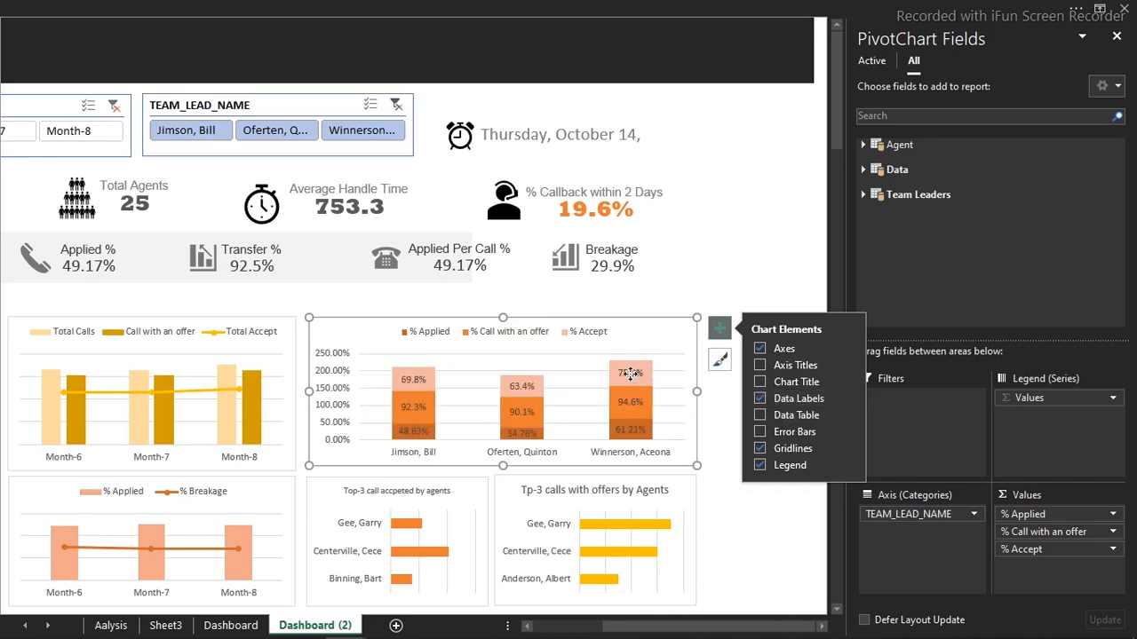
{"action": "left_click", "coordinate": [699, 248]}
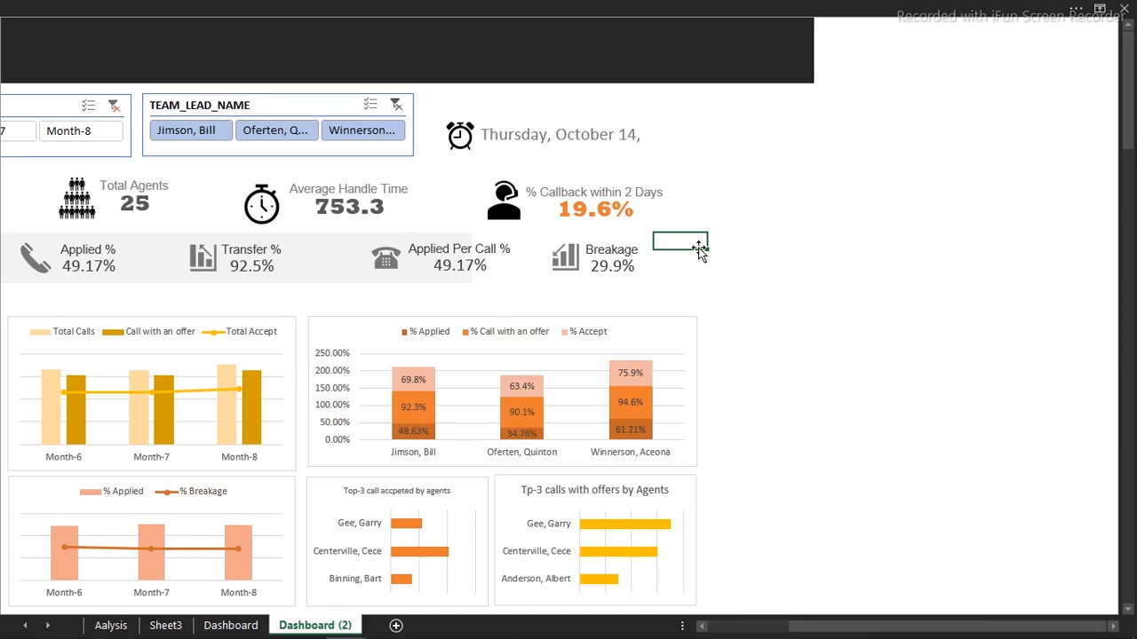
Switch to the other Dashboard workbook and scroll to its top
{"action": "mouse_move", "coordinate": [510, 636]}
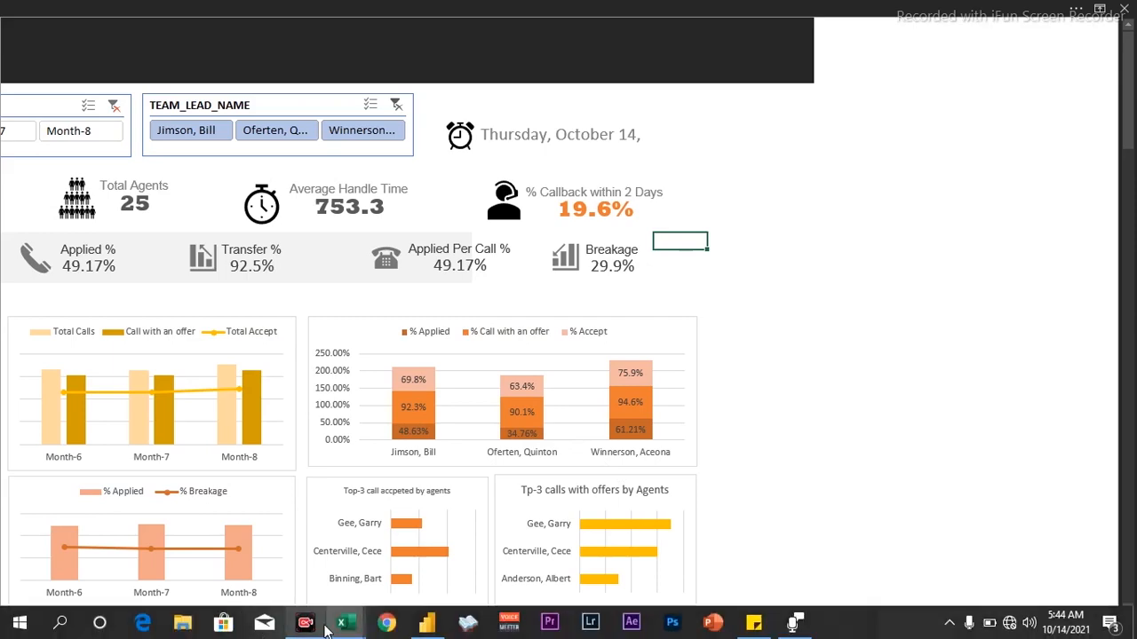
{"action": "mouse_move", "coordinate": [350, 627]}
{"action": "left_click", "coordinate": [232, 564]}
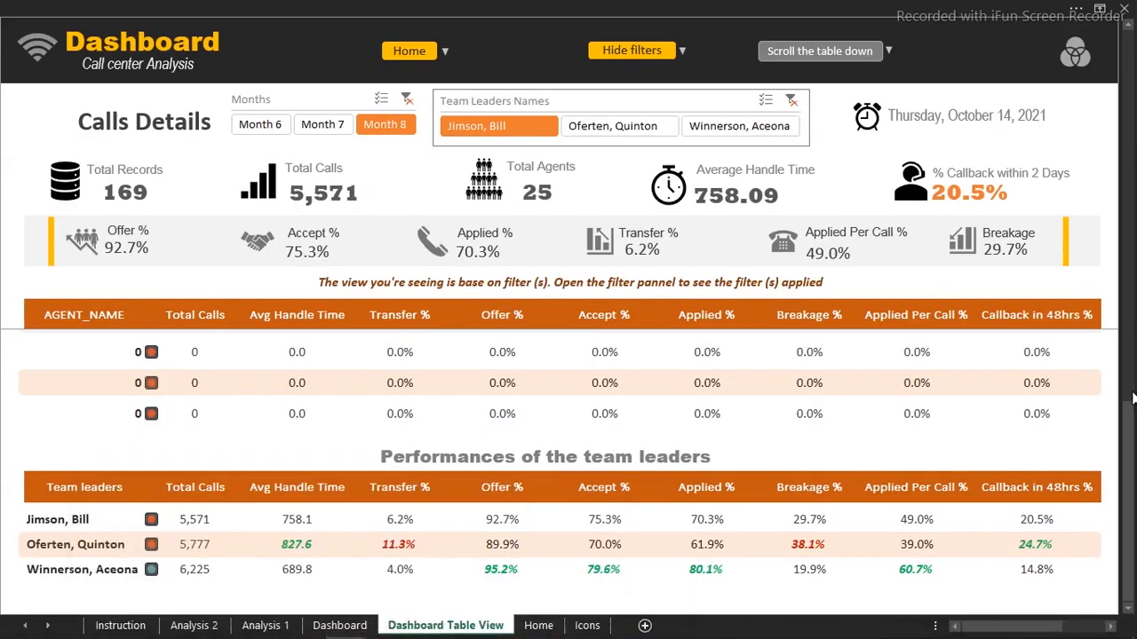
{"action": "left_click_drag", "start_coordinate": [1131, 444], "coordinate": [1127, 7]}
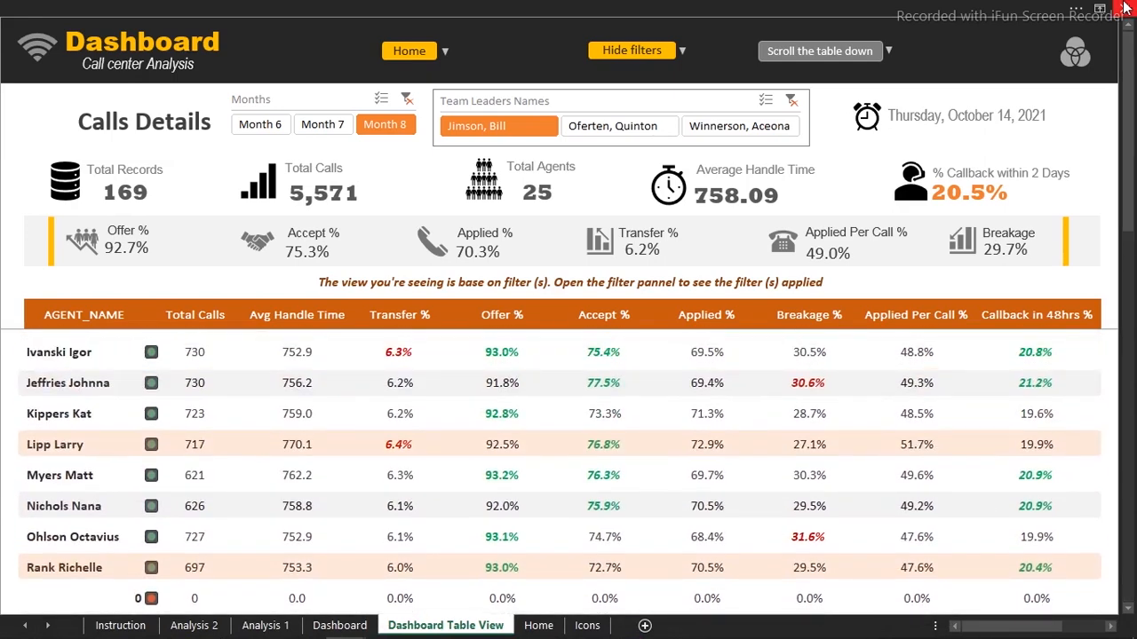
Hide the month and team-leader filter panel, then bring up the Power BI Call Center report
{"action": "left_click", "coordinate": [636, 57]}
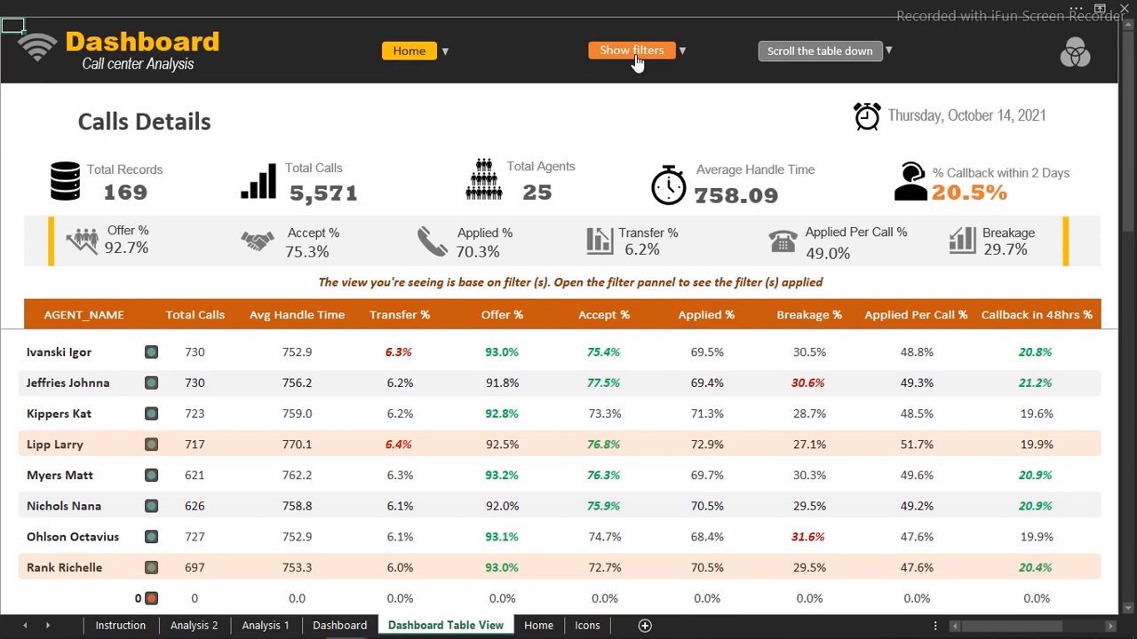
{"action": "mouse_move", "coordinate": [468, 632]}
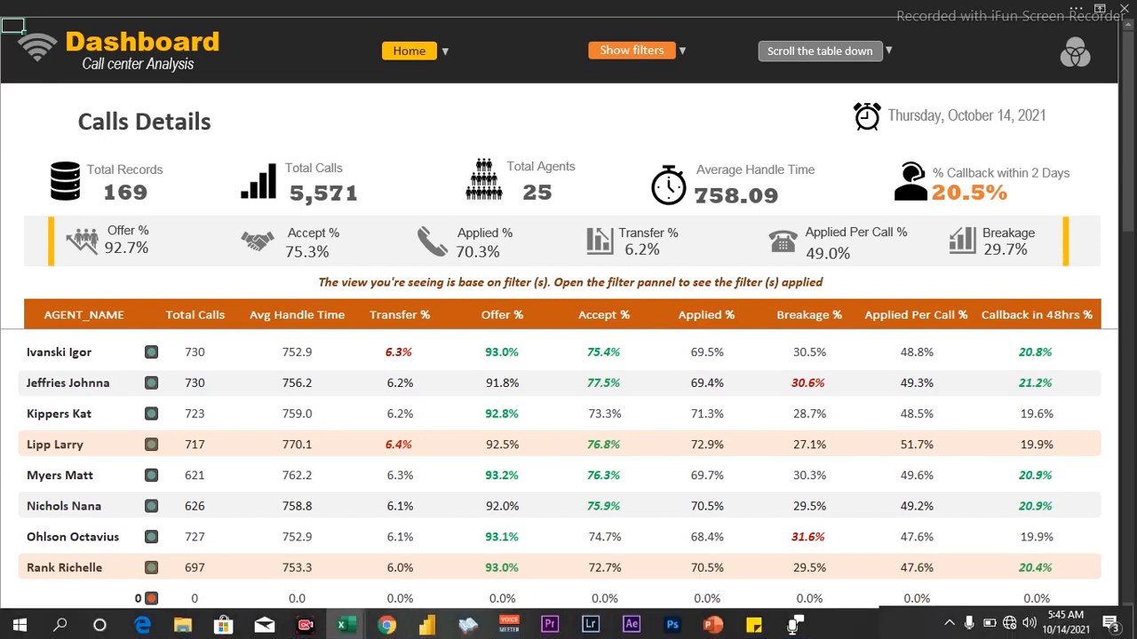
{"action": "left_click", "coordinate": [427, 627]}
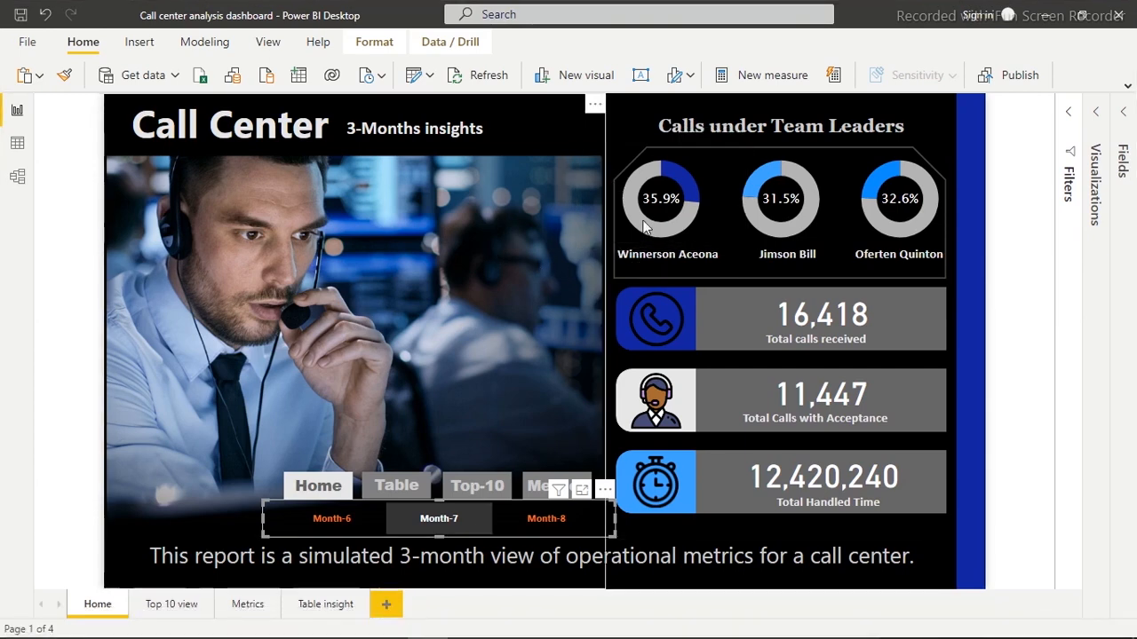
{"action": "left_click", "coordinate": [249, 607]}
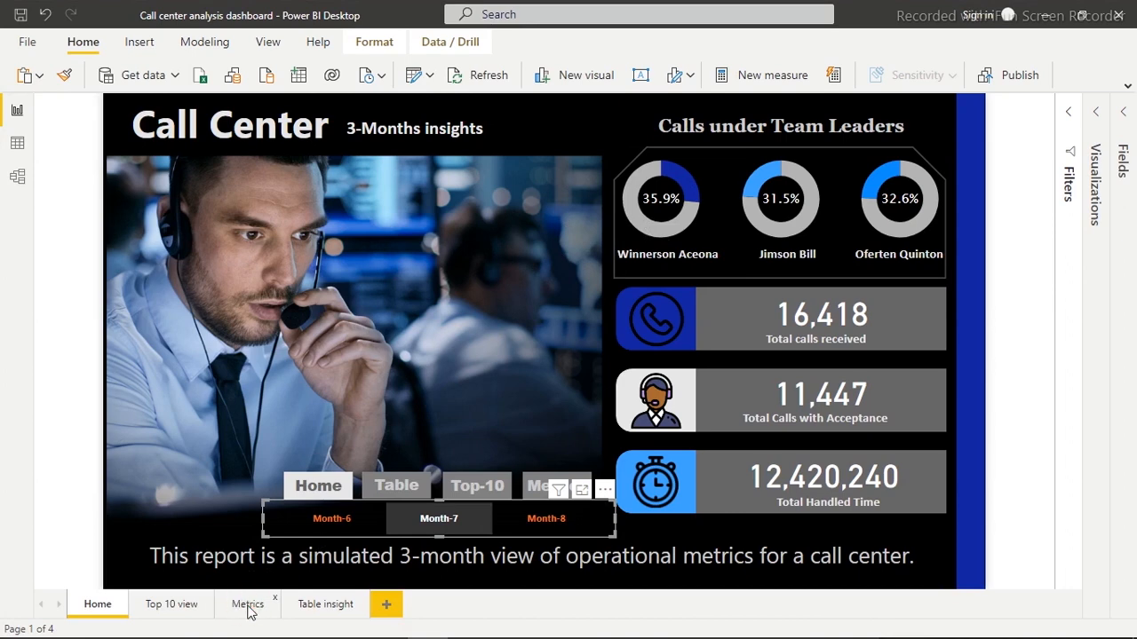
{"action": "left_click", "coordinate": [249, 608]}
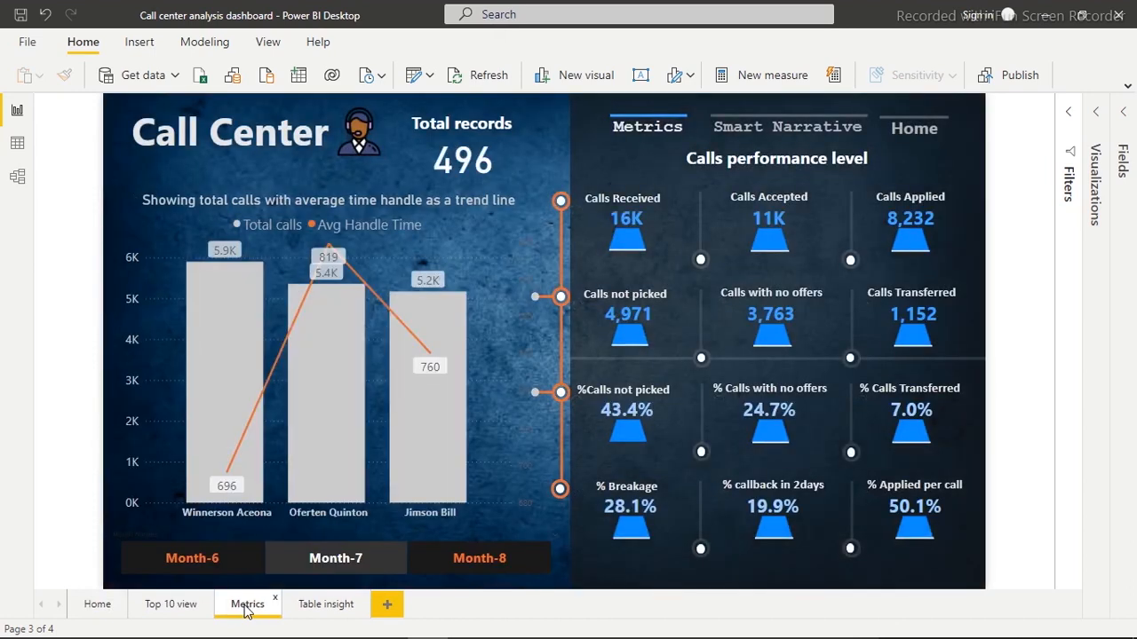
{"action": "left_click", "coordinate": [327, 389]}
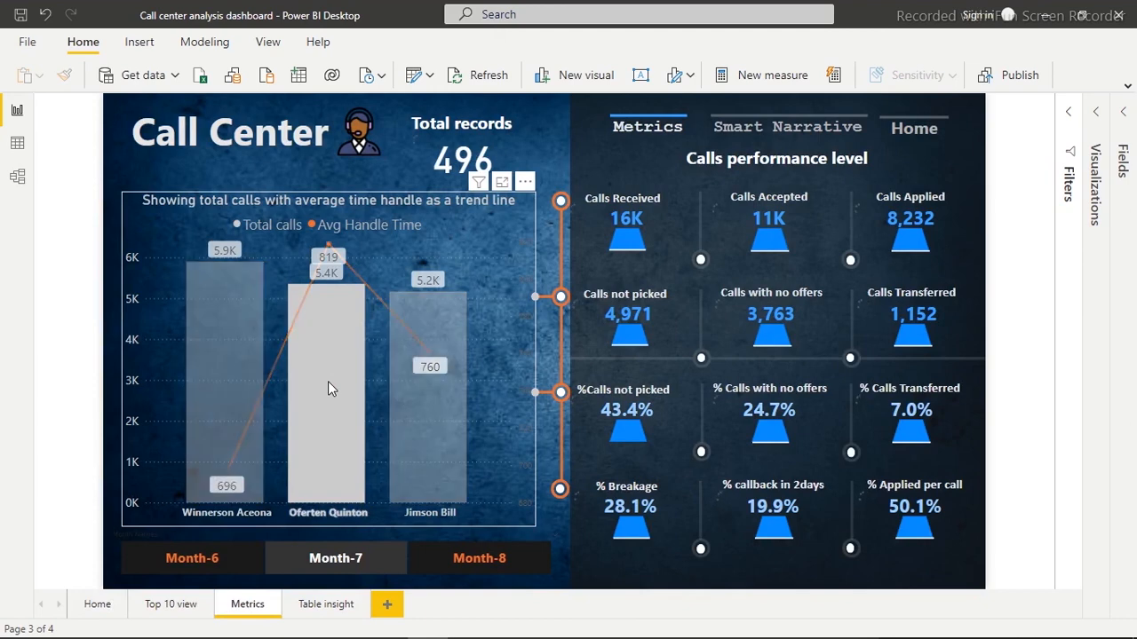
{"action": "left_click", "coordinate": [477, 556]}
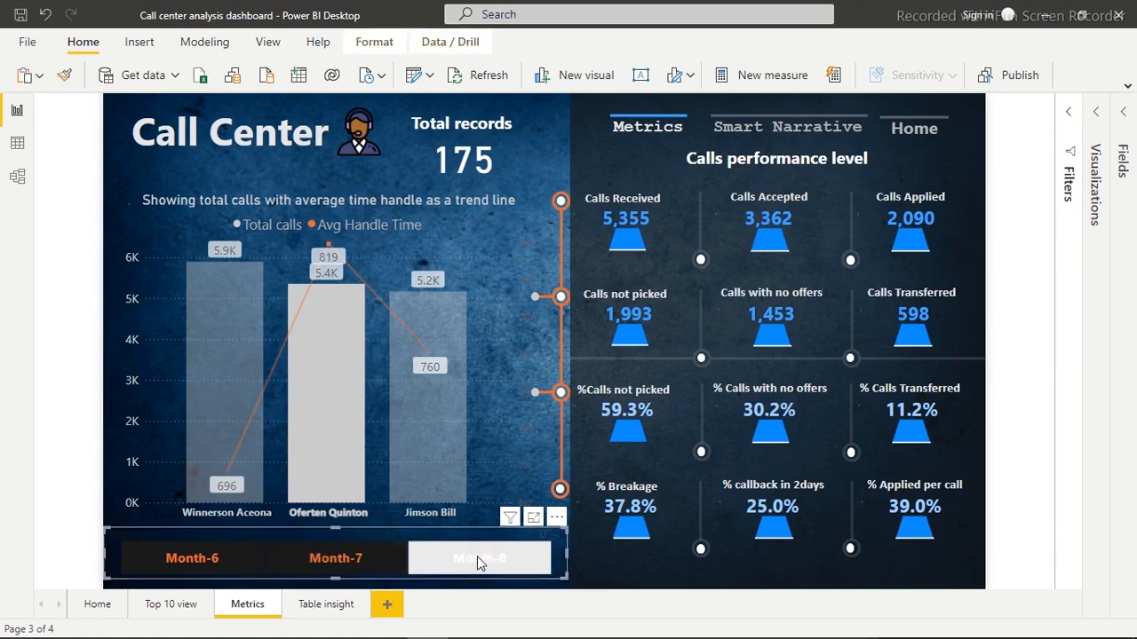
{"action": "left_click", "coordinate": [229, 558]}
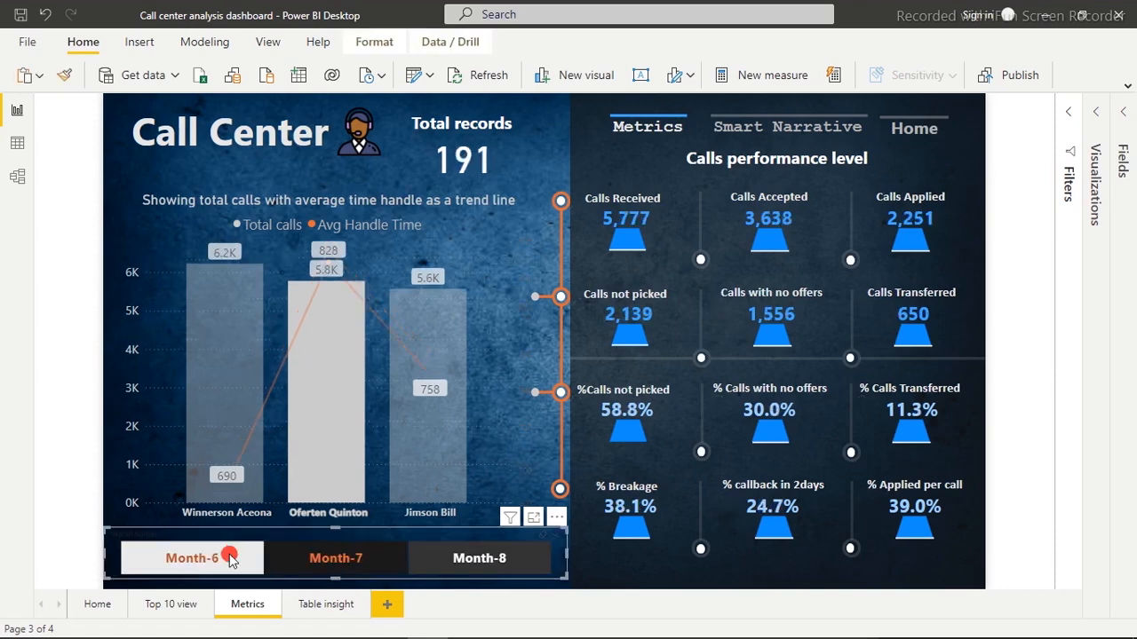
{"action": "left_click", "coordinate": [229, 557]}
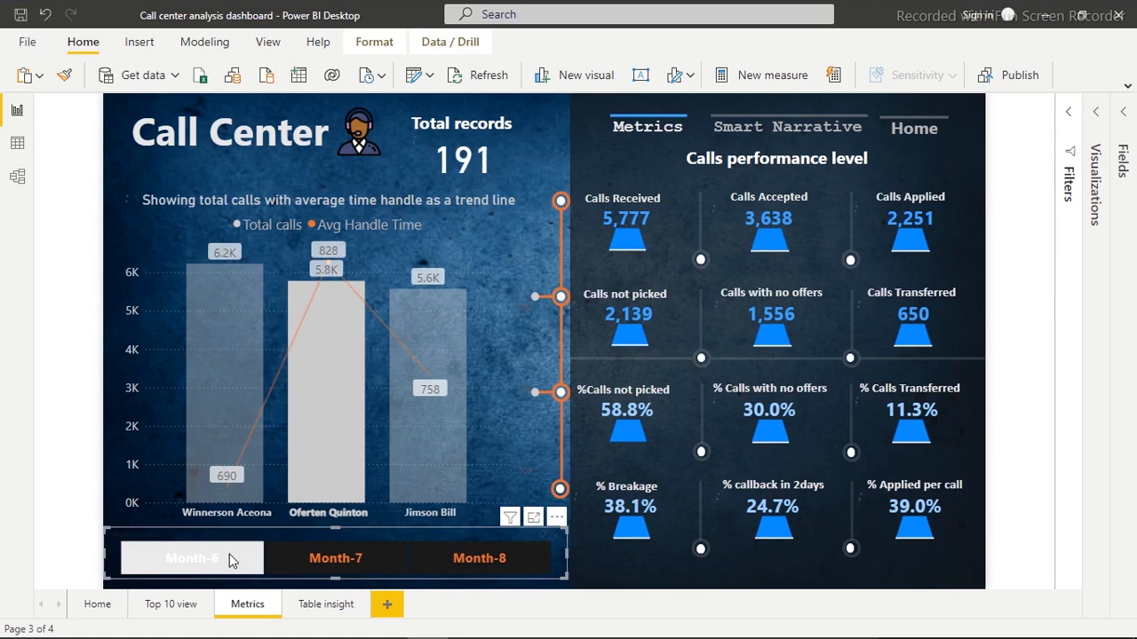